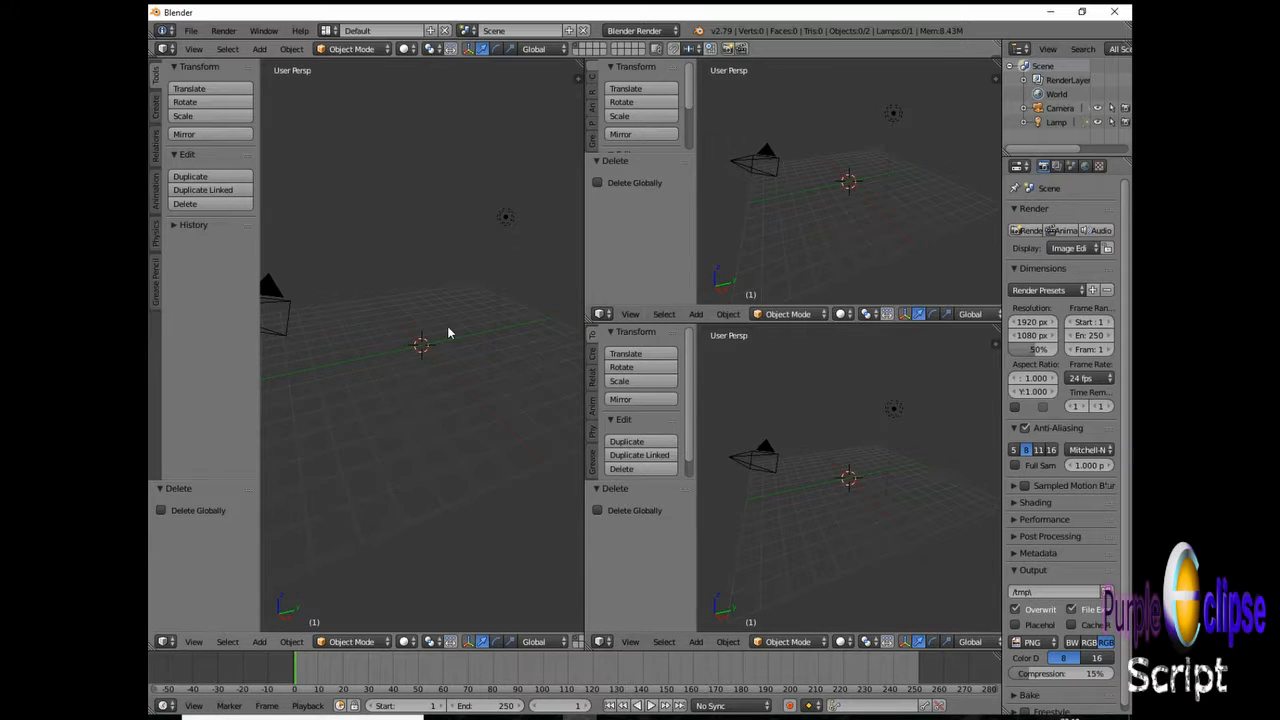
# Step: Set the three viewports to front, top and camera views, and maximize the front viewport
pyautogui.press('KP_1')
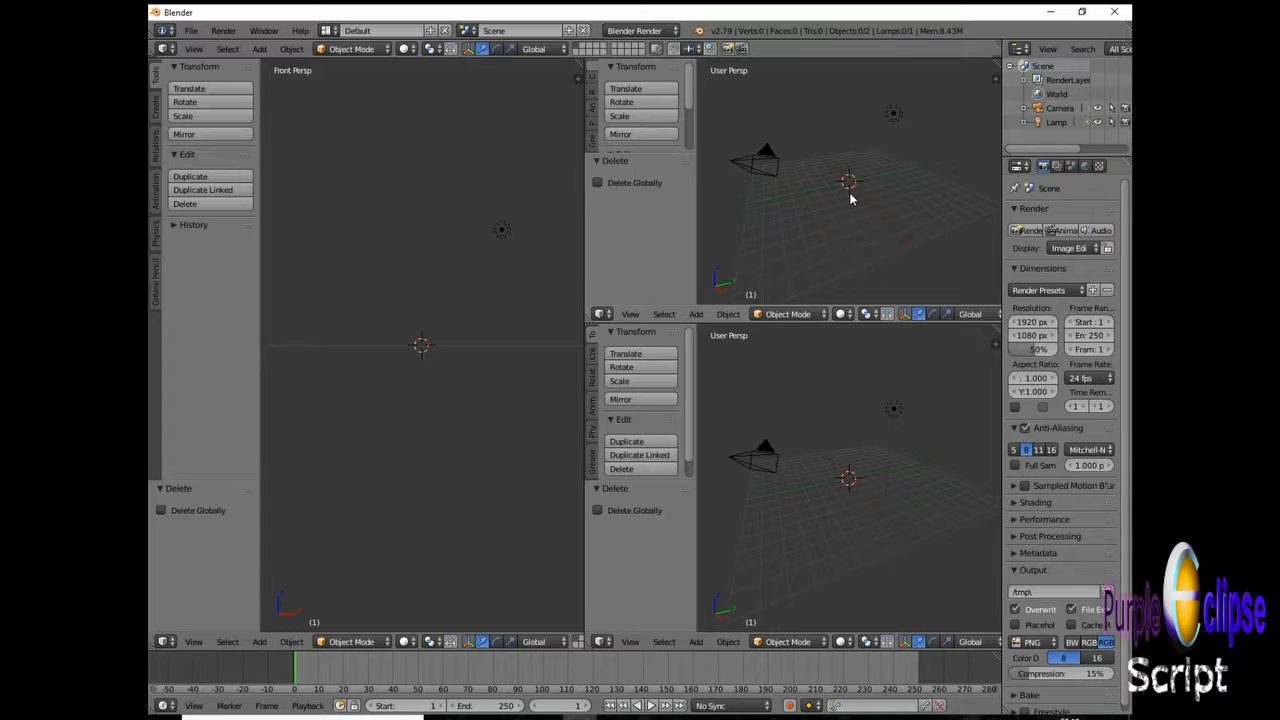
pyautogui.press('KP_7')
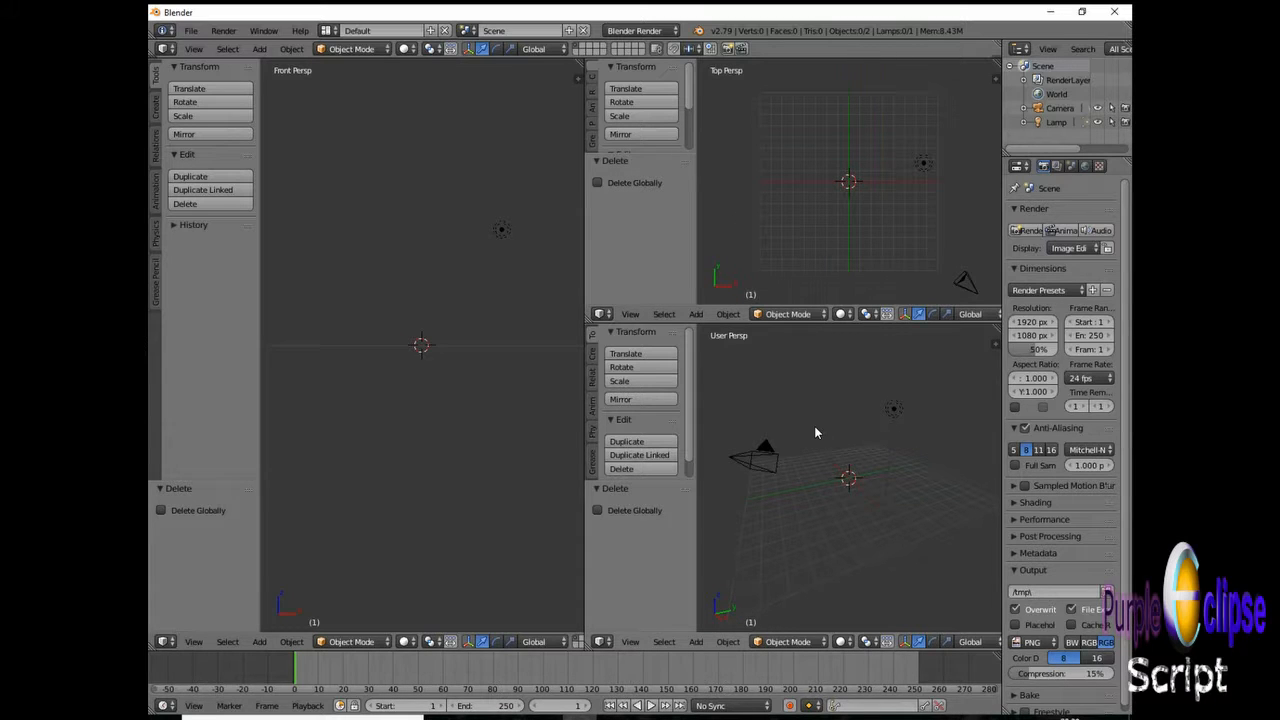
pyautogui.press('KP_0')
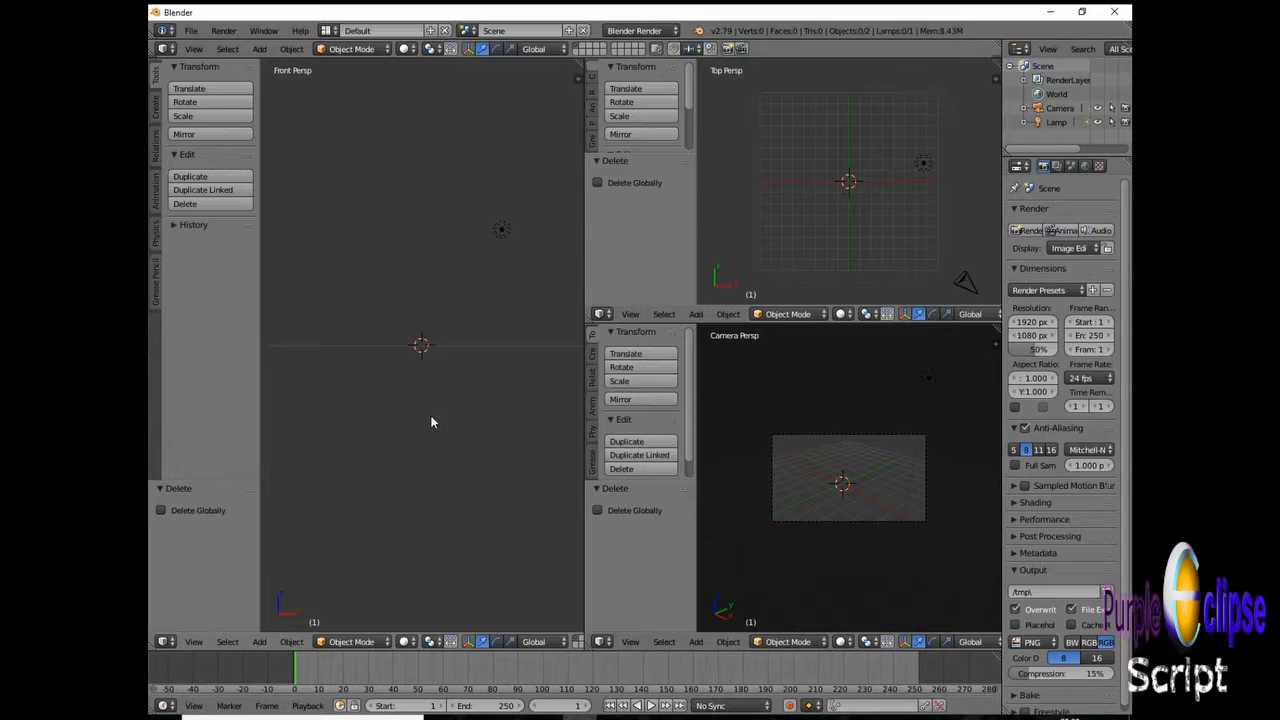
pyautogui.hotkey('shift', 'space')
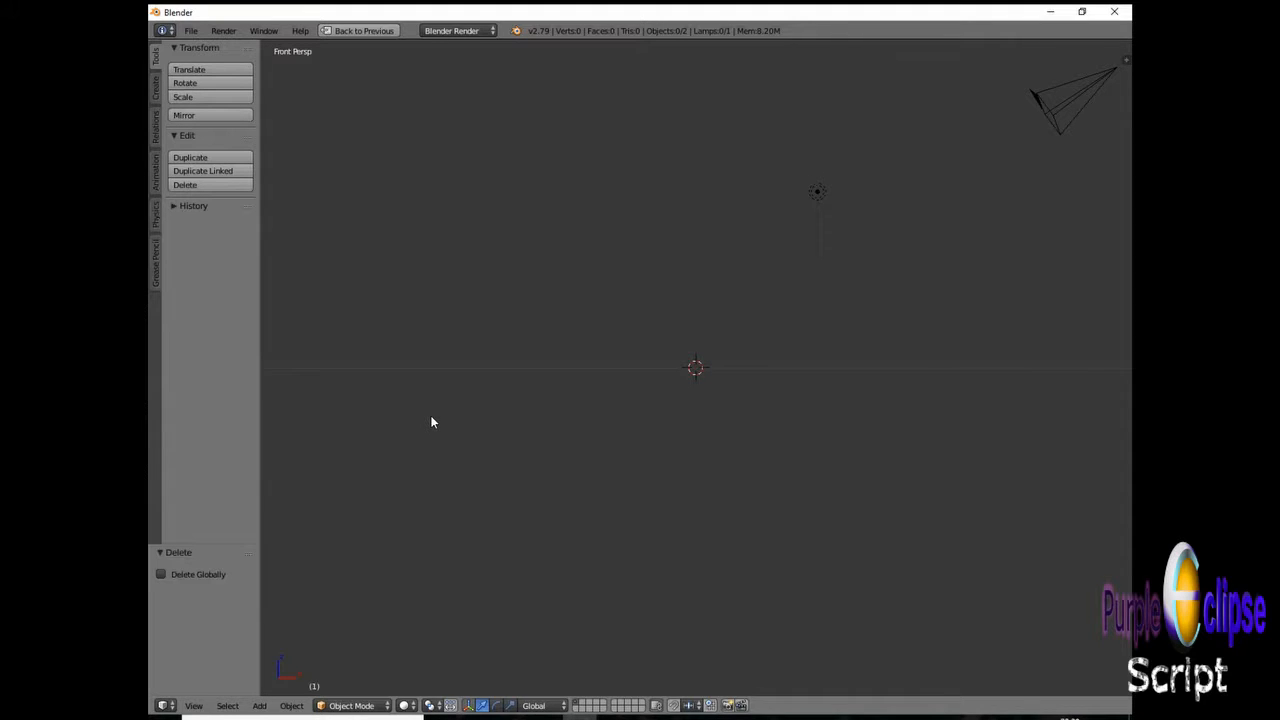
# Step: Add a Grid mesh at the 3D cursor and switch the front view to orthographic projection
pyautogui.hotkey('shift', 'a')
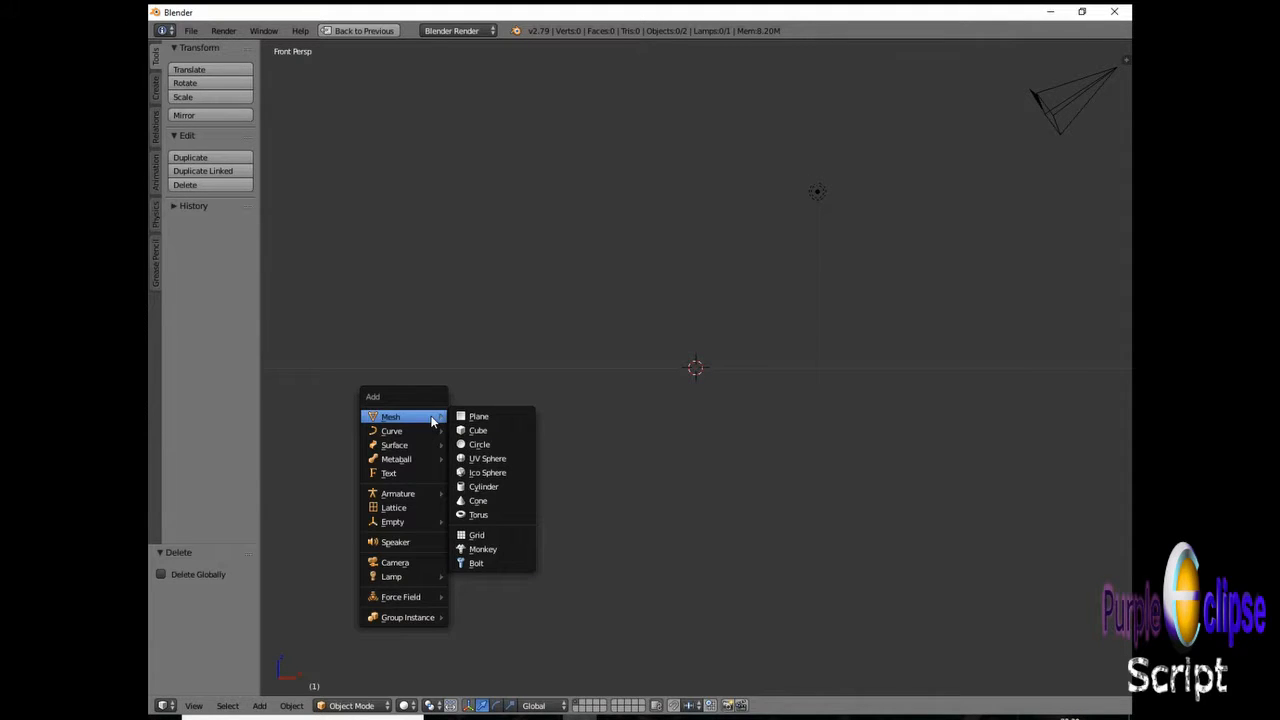
pyautogui.click(500, 537)
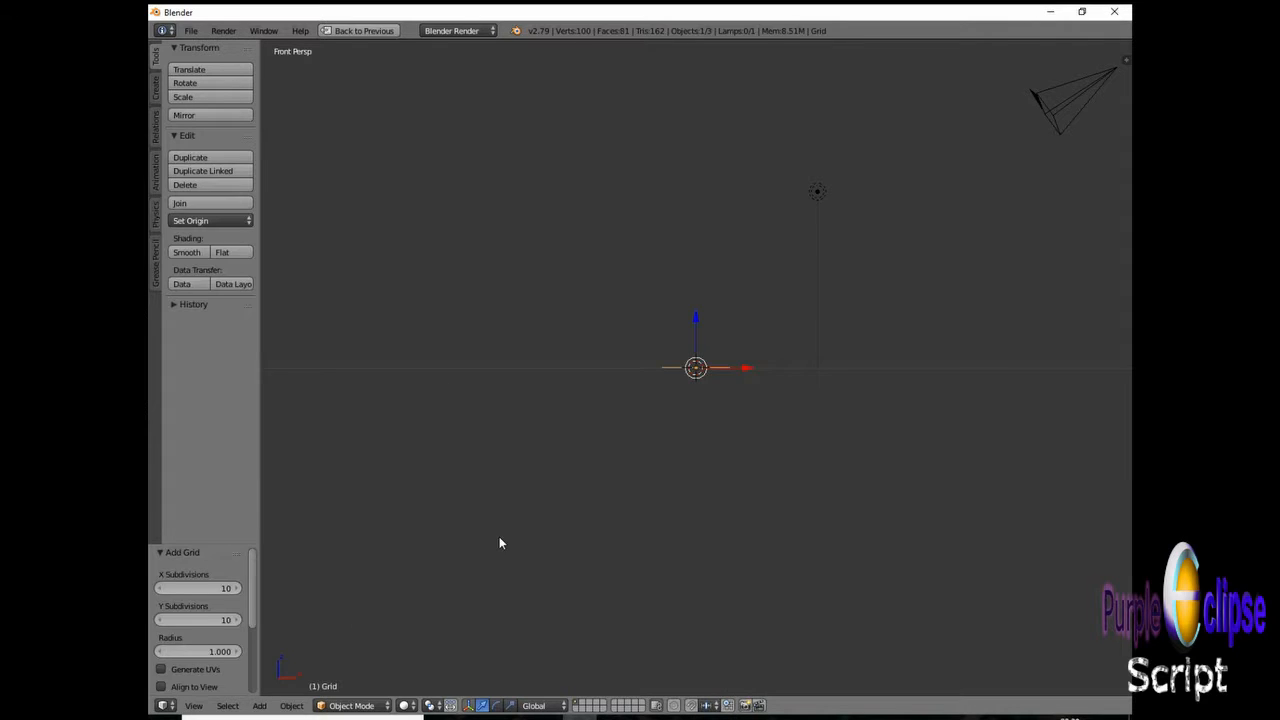
pyautogui.moveTo(594, 471); pyautogui.dragTo(704, 365, button='middle')
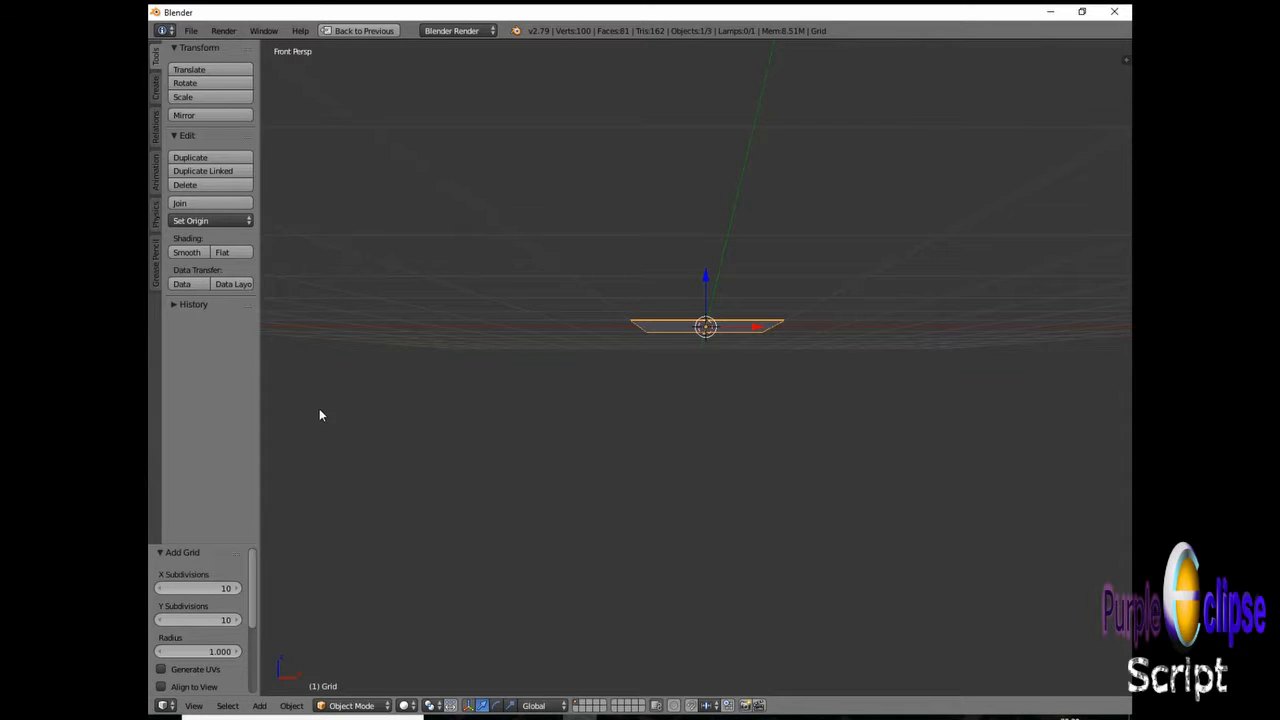
pyautogui.click(194, 705)
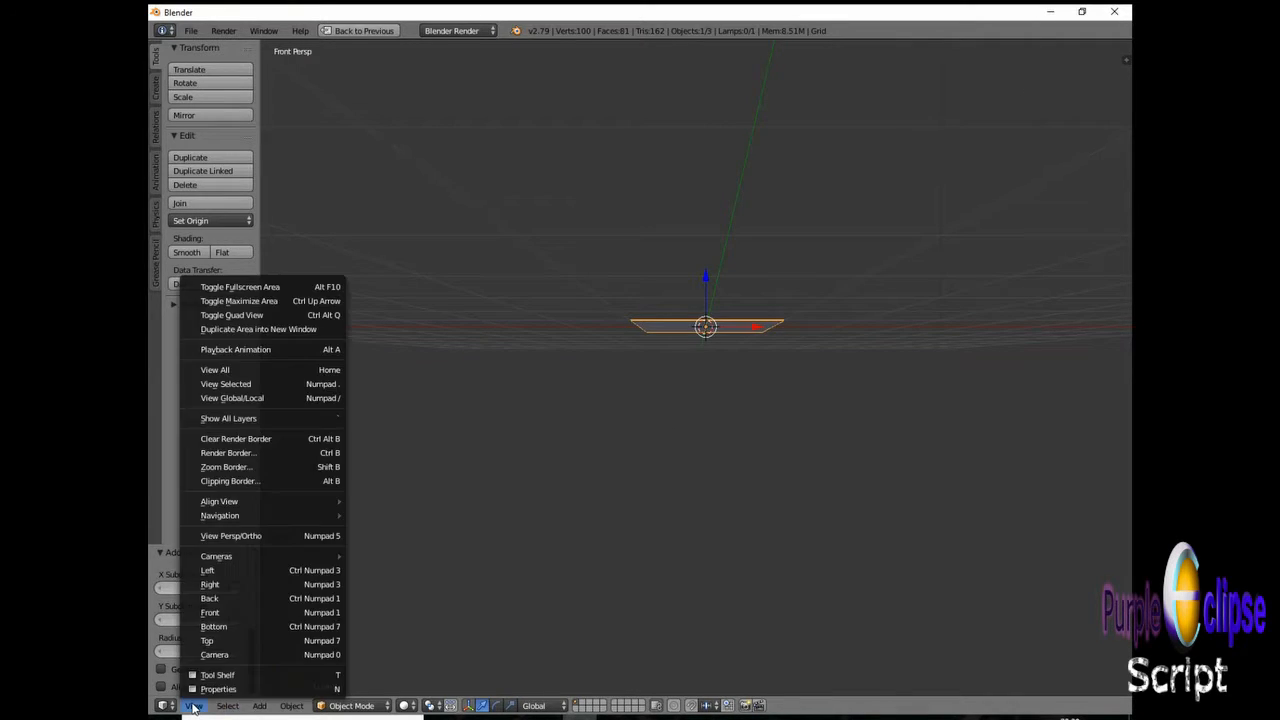
pyautogui.click(250, 535)
pyautogui.scroll(5, 569, 464)
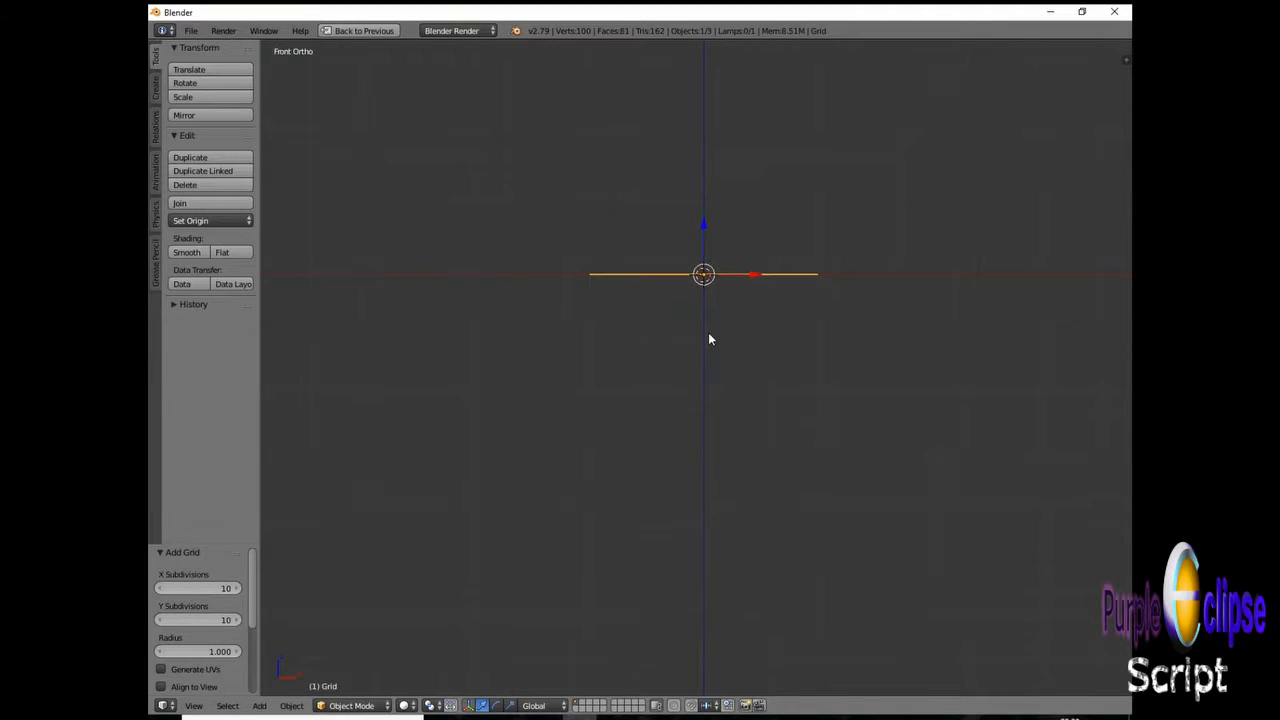
pyautogui.scroll(4, 690, 250)
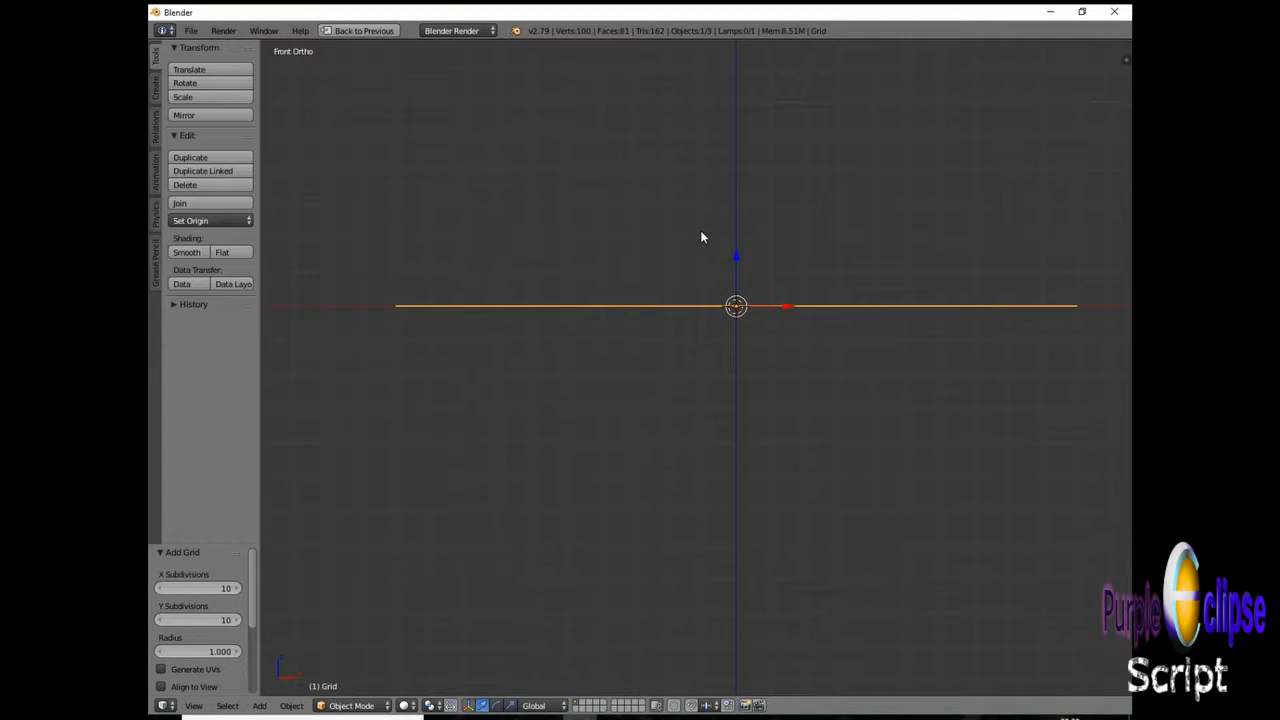
pyautogui.scroll(-1, 160, 656)
# Step: Align the new grid to the view and set its X and Y subdivisions to 3
pyautogui.click(160, 658)
pyautogui.click(233, 562)
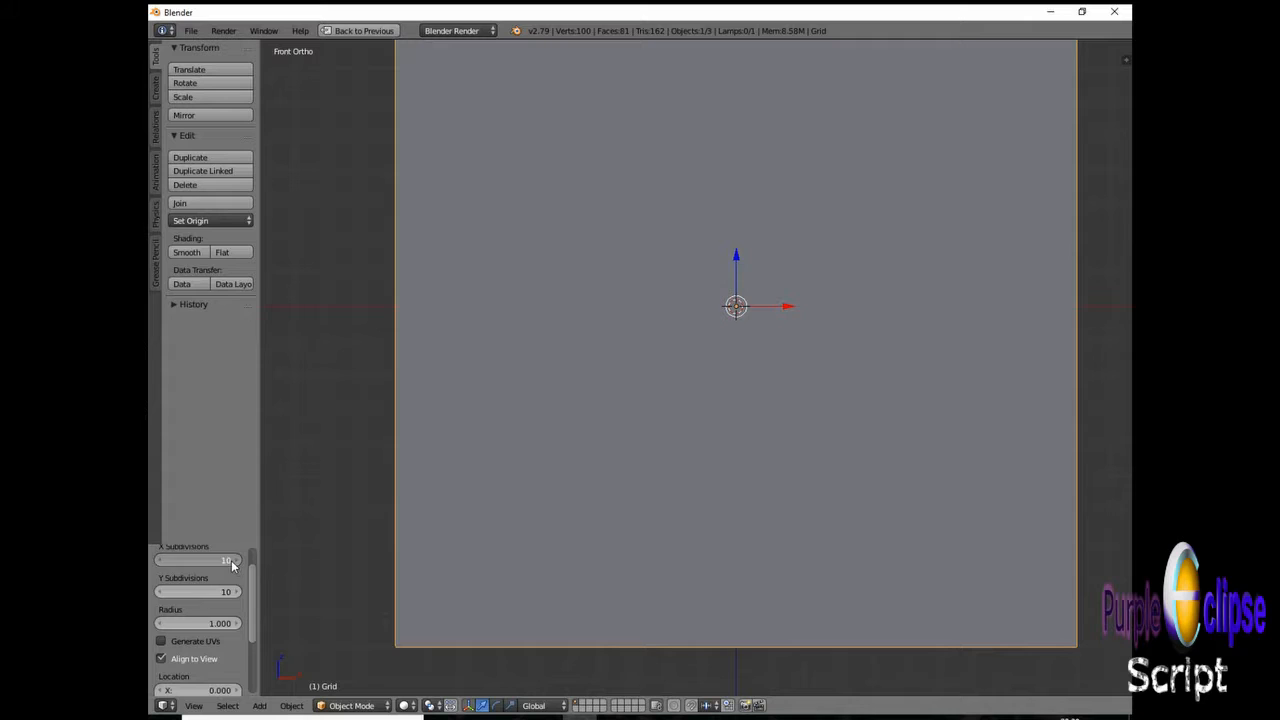
pyautogui.click(221, 560)
pyautogui.write('3')
pyautogui.press('Tab')
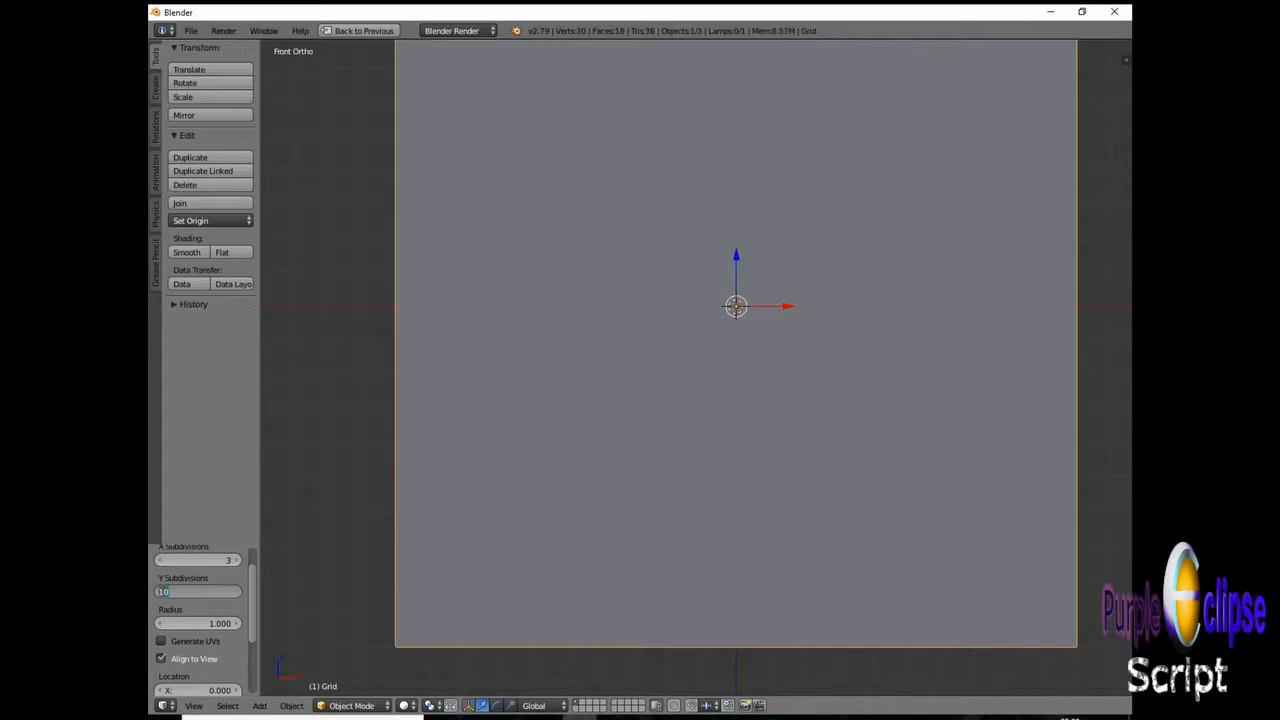
pyautogui.write('3')
pyautogui.press('Tab')
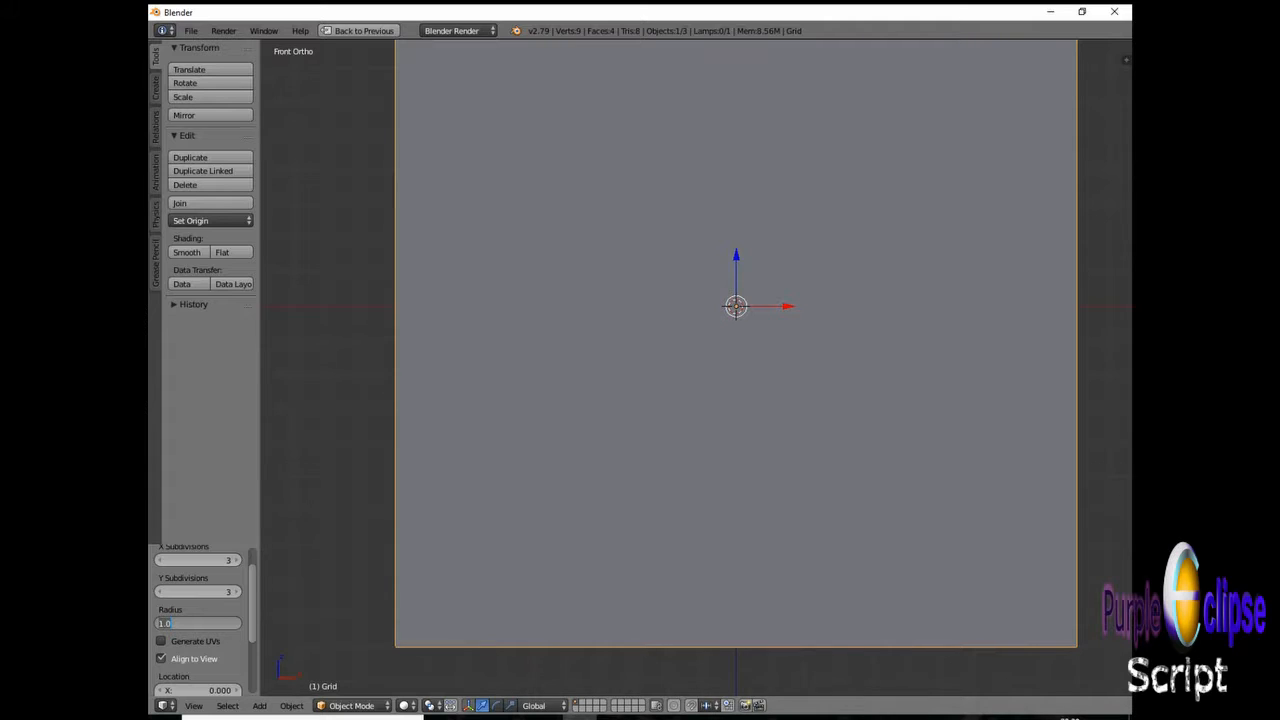
# Step: In Edit Mode, select and delete all outer grid vertices except the top middle one, keeping the edge from center to top
pyautogui.press('Tab')
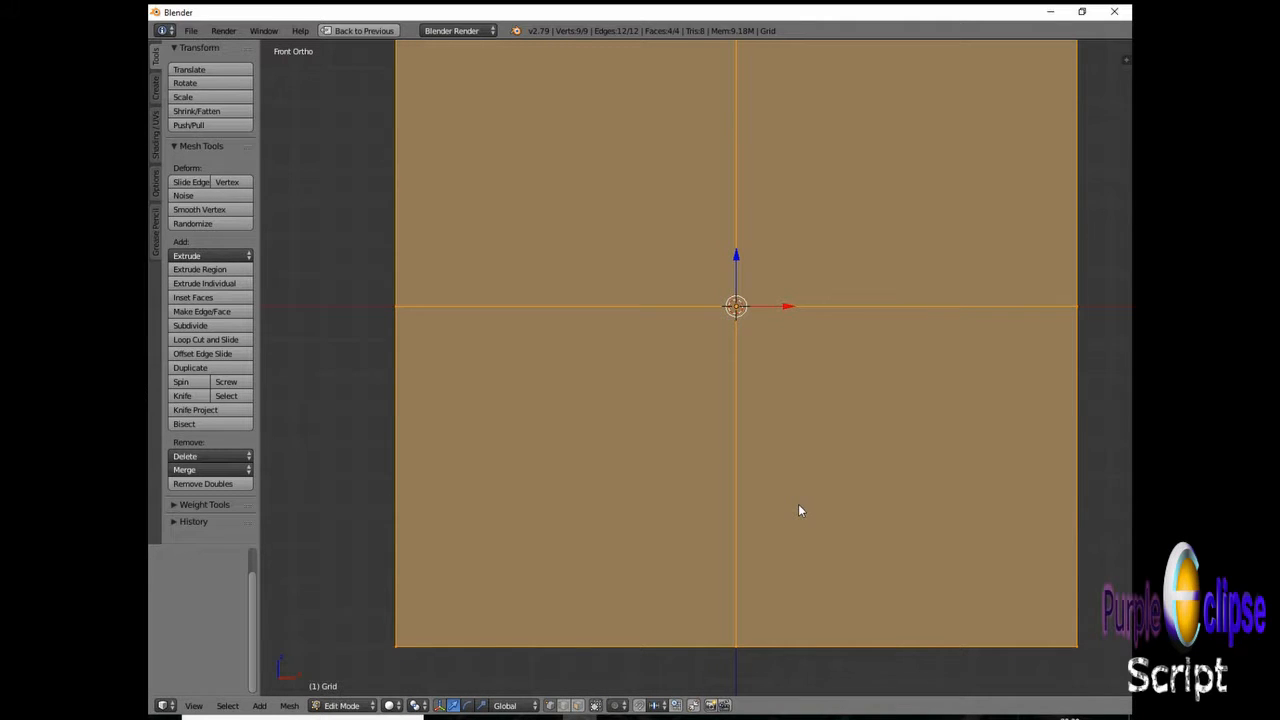
pyautogui.press('a')
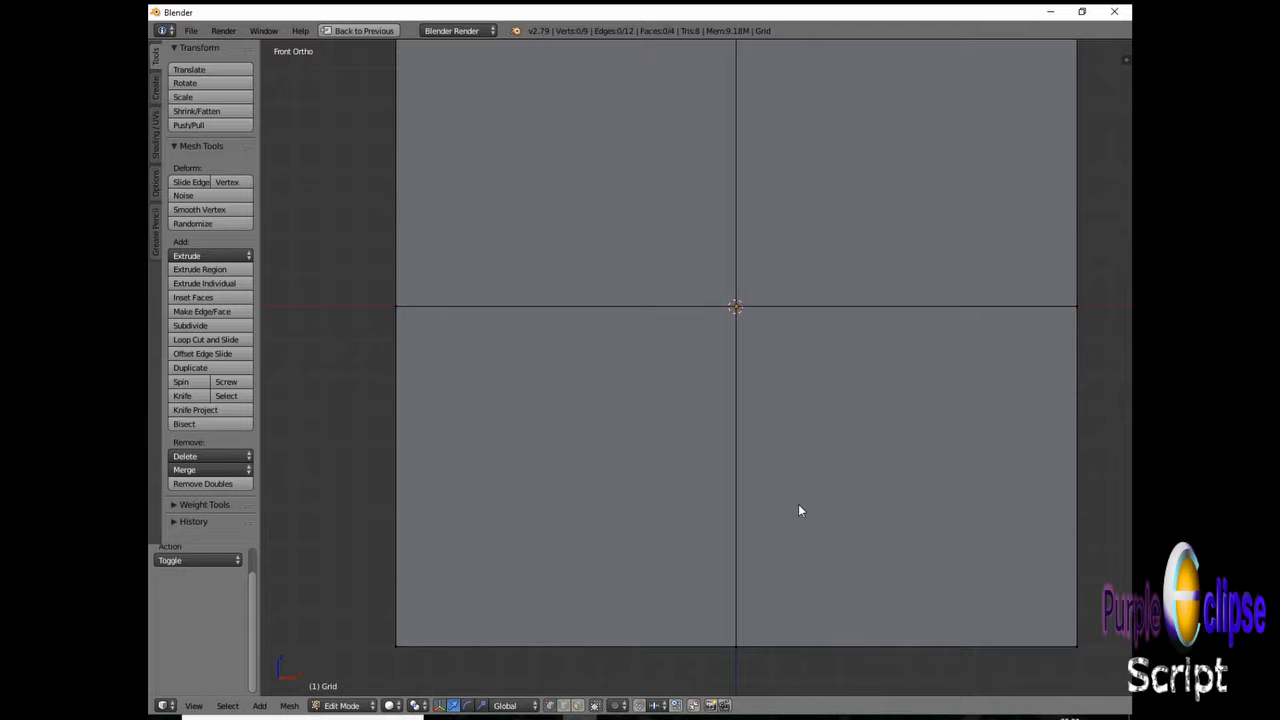
pyautogui.scroll(-4, 960, 197)
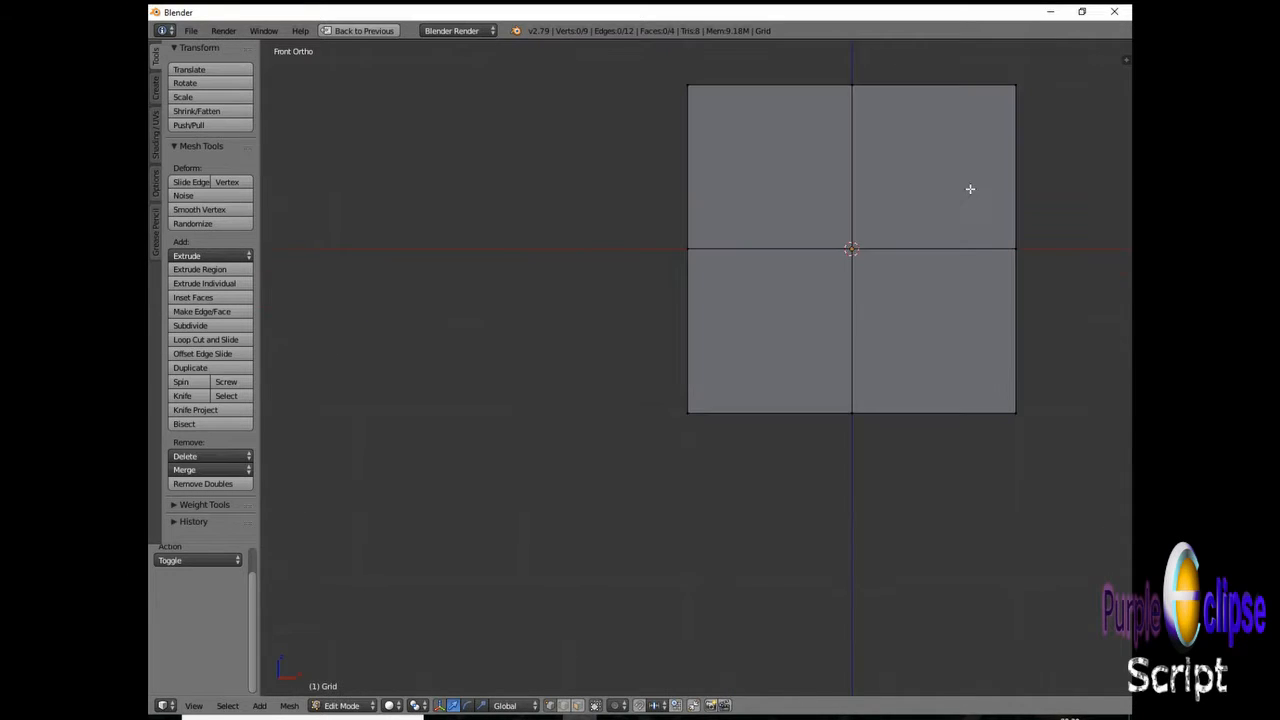
pyautogui.scroll(1, 970, 189)
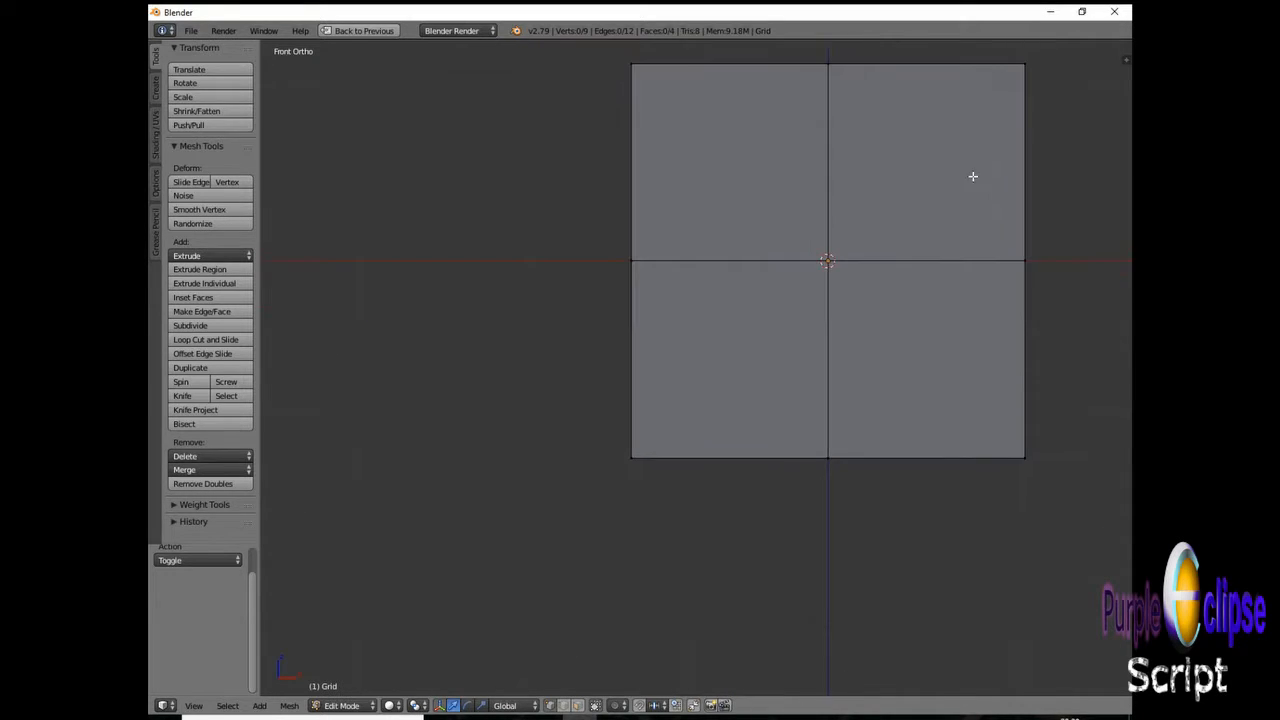
pyautogui.rightClick(633, 64)
pyautogui.keyDown('shift'); pyautogui.rightClick(632, 260); pyautogui.keyUp('shift')
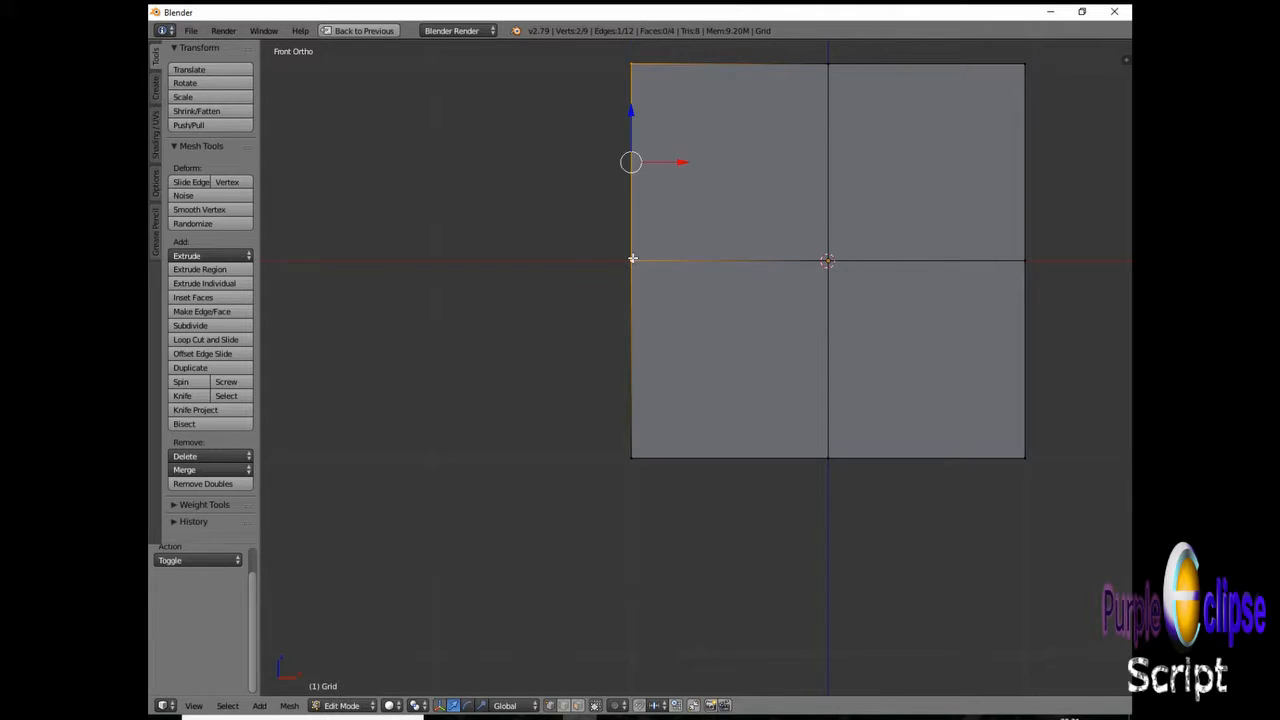
pyautogui.keyDown('shift'); pyautogui.rightClick(631, 457); pyautogui.keyUp('shift')
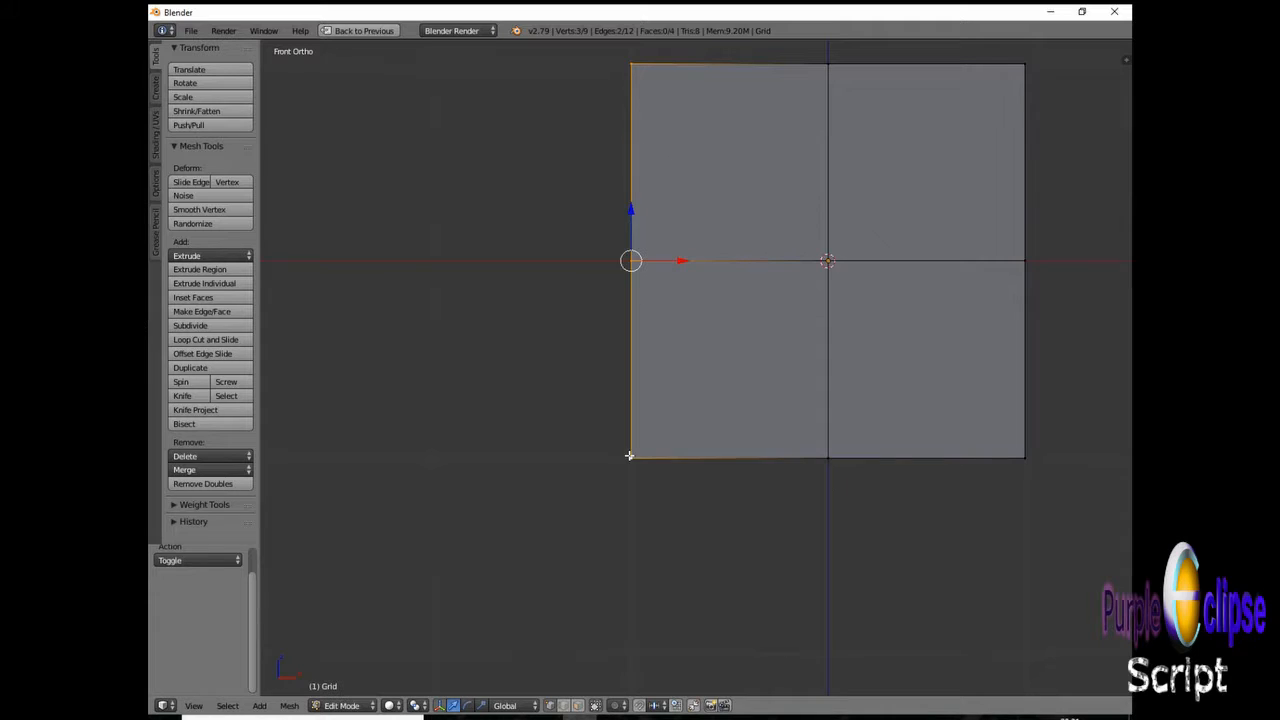
pyautogui.keyDown('shift'); pyautogui.rightClick(829, 459); pyautogui.keyUp('shift')
pyautogui.keyDown('shift'); pyautogui.rightClick(1024, 457); pyautogui.keyUp('shift')
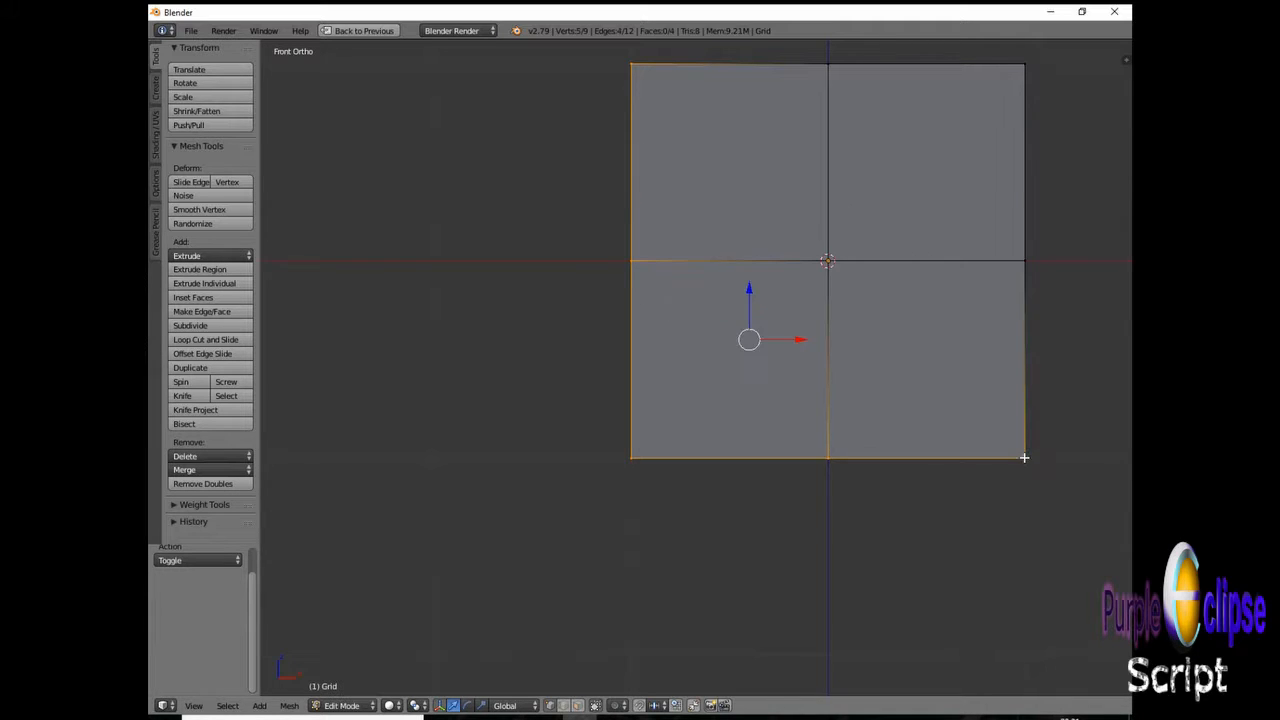
pyautogui.keyDown('shift'); pyautogui.rightClick(1025, 260); pyautogui.keyUp('shift')
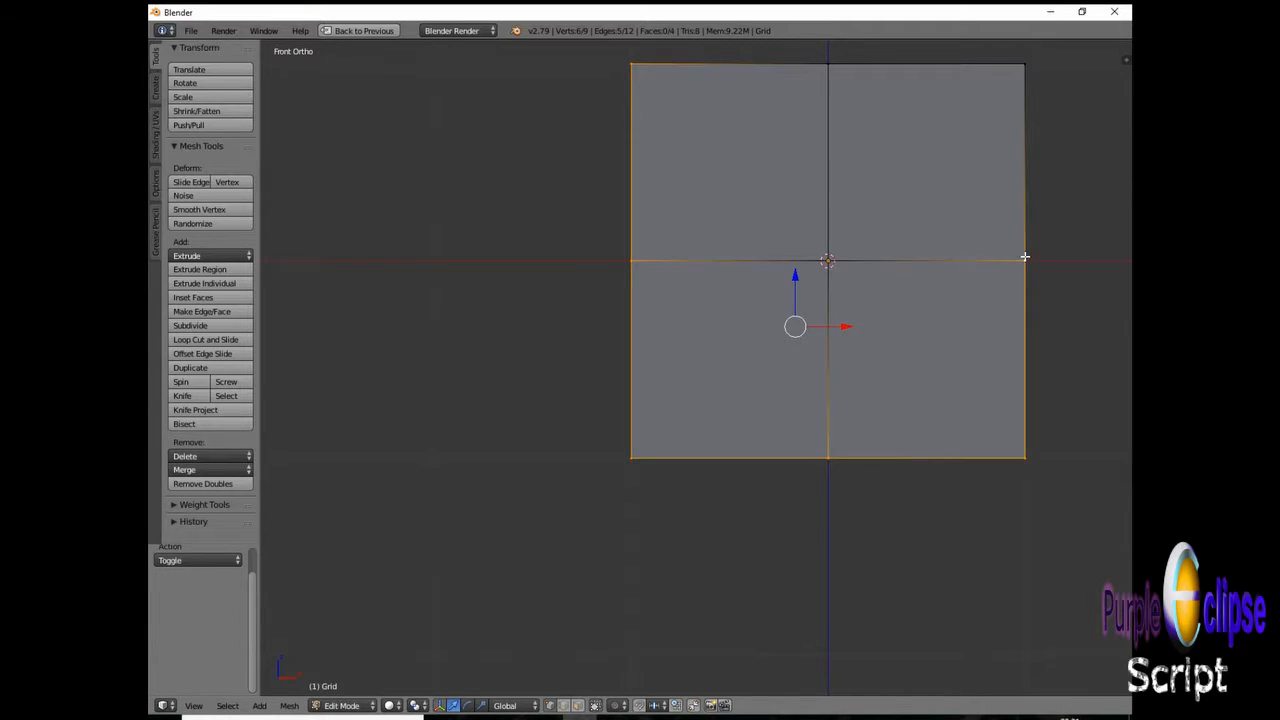
pyautogui.keyDown('shift'); pyautogui.rightClick(1021, 66); pyautogui.keyUp('shift')
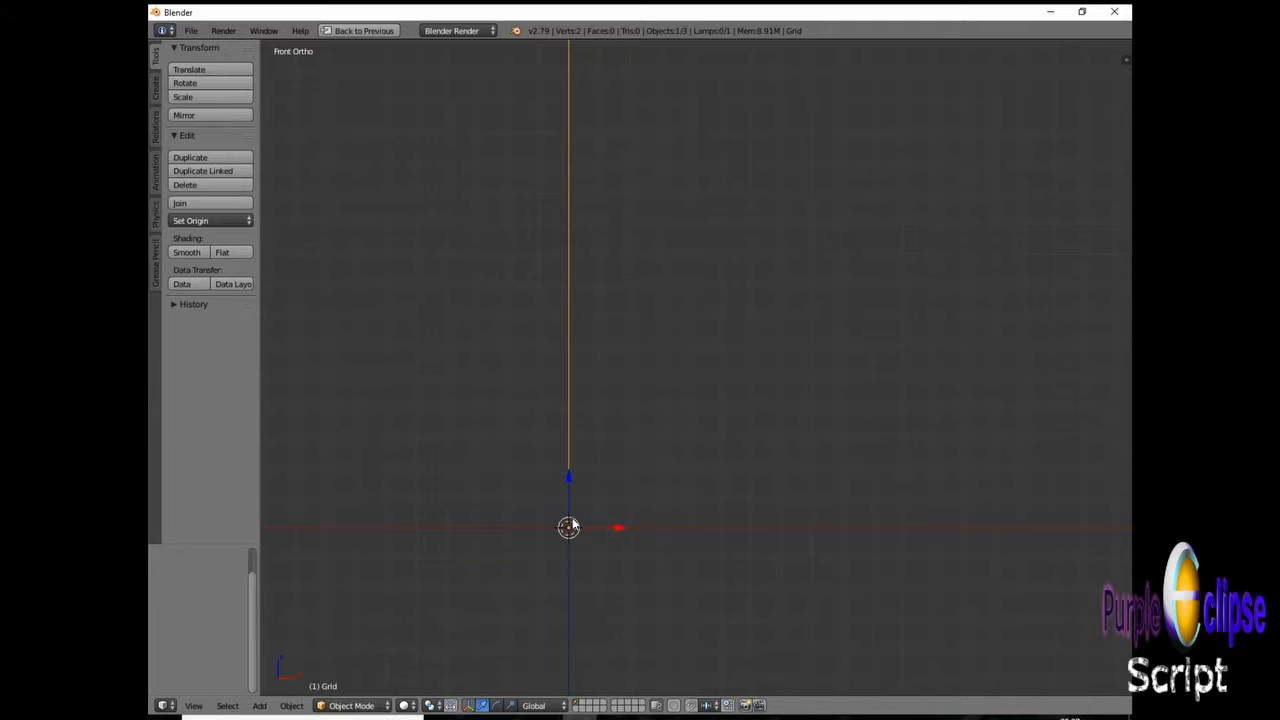
# Step: Try moving the remaining edge object about 0.053 along the X axis, and undo the move
pyautogui.moveTo(620, 527); pyautogui.dragTo(784, 531)
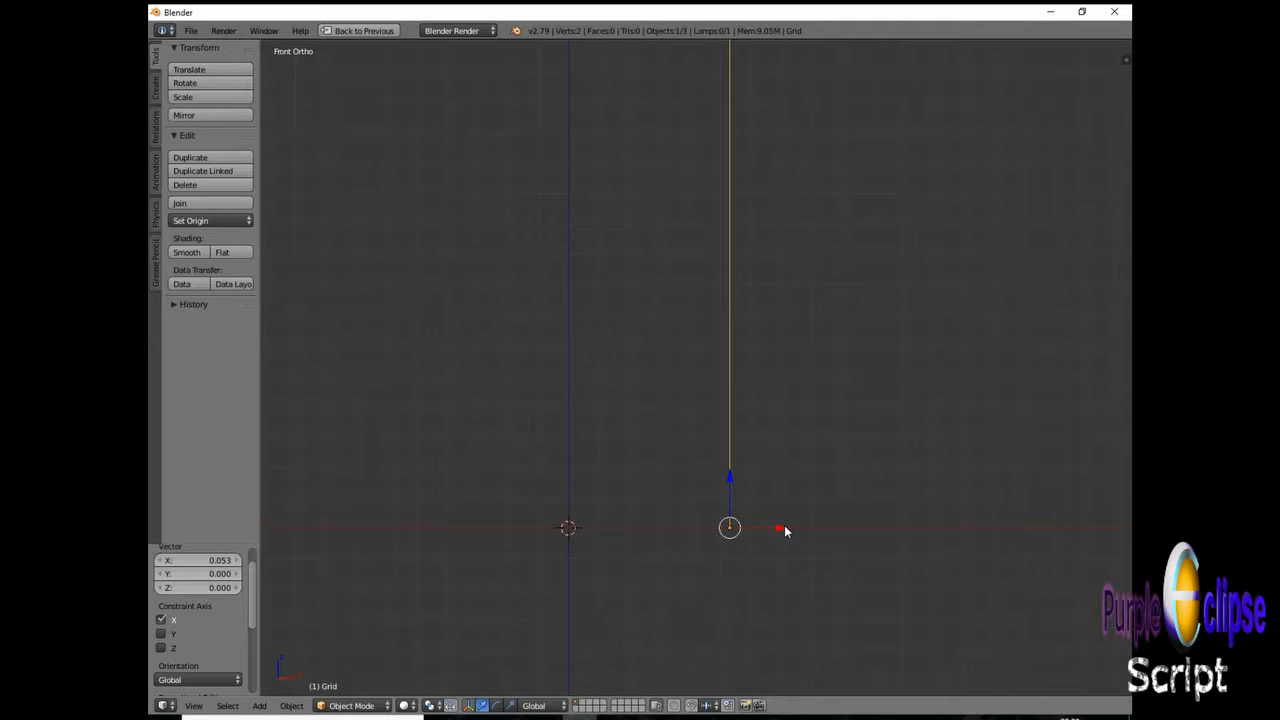
pyautogui.hotkey('ctrl', 'z')
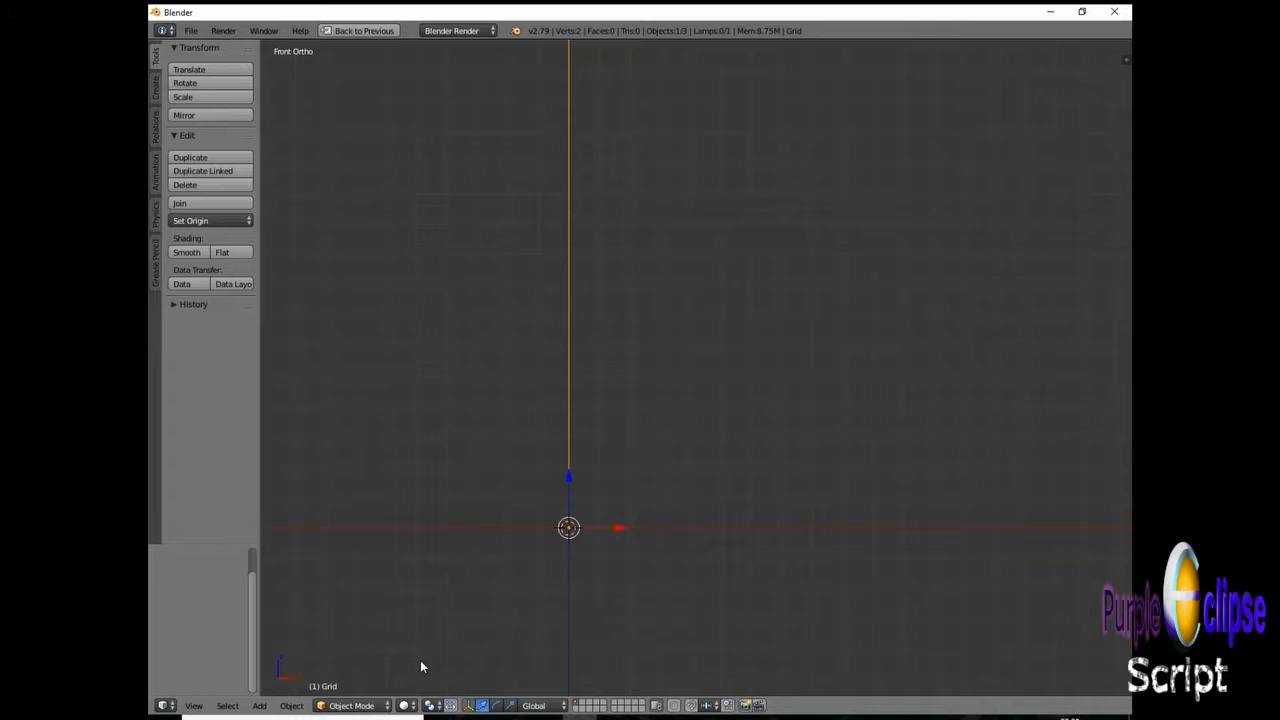
# Step: In Edit Mode, extrude the vertex at the origin about 0.06 along X, and again about 0.019 in X and 0.05 in Z
pyautogui.press('Tab')
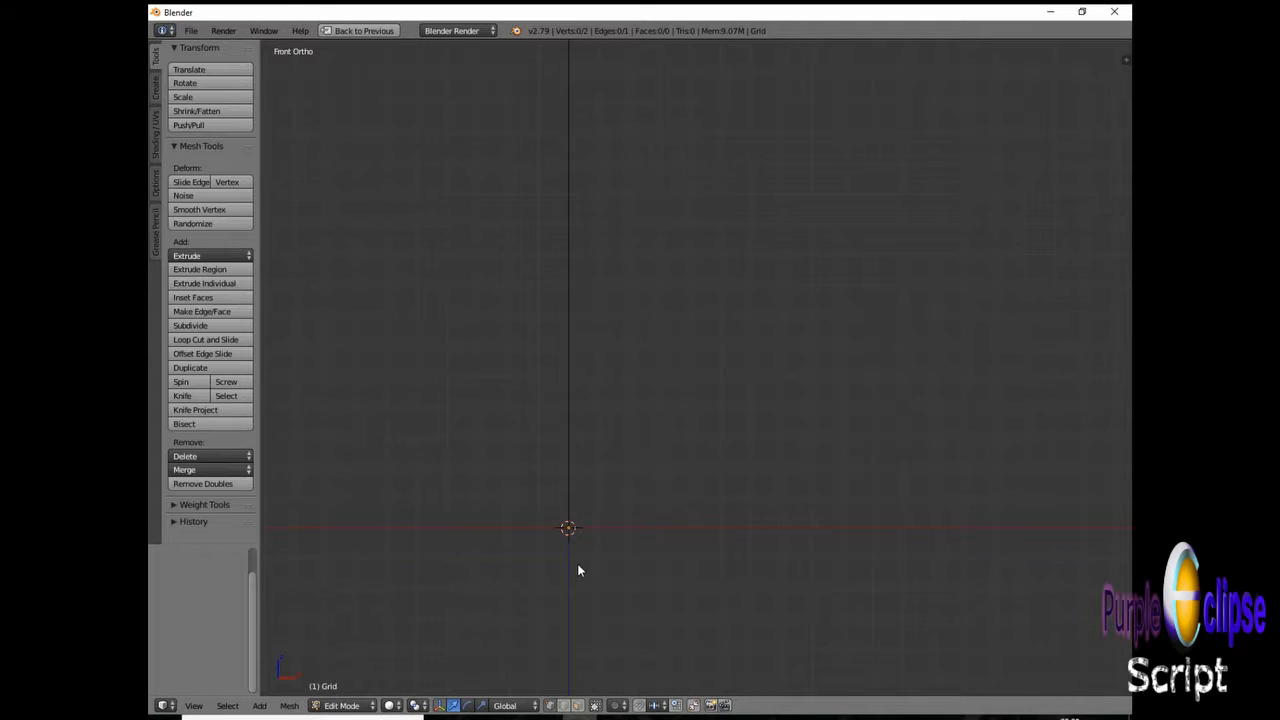
pyautogui.rightClick(568, 528)
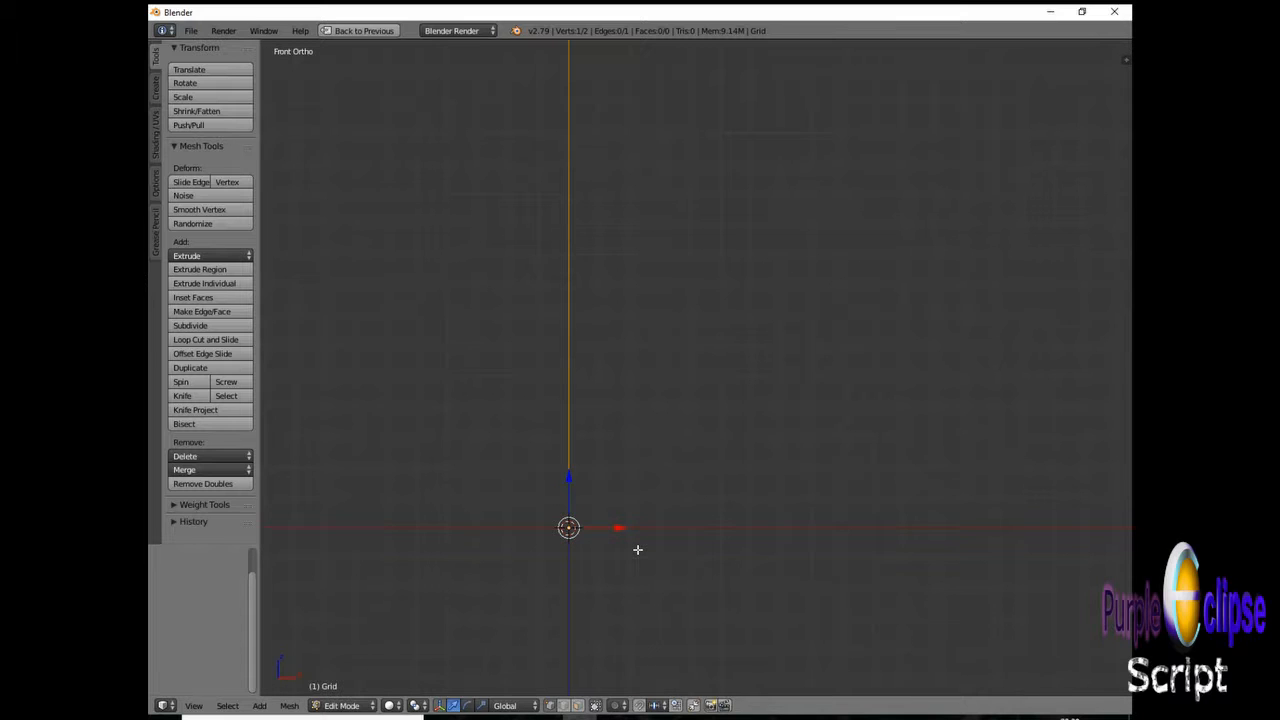
pyautogui.press('e')
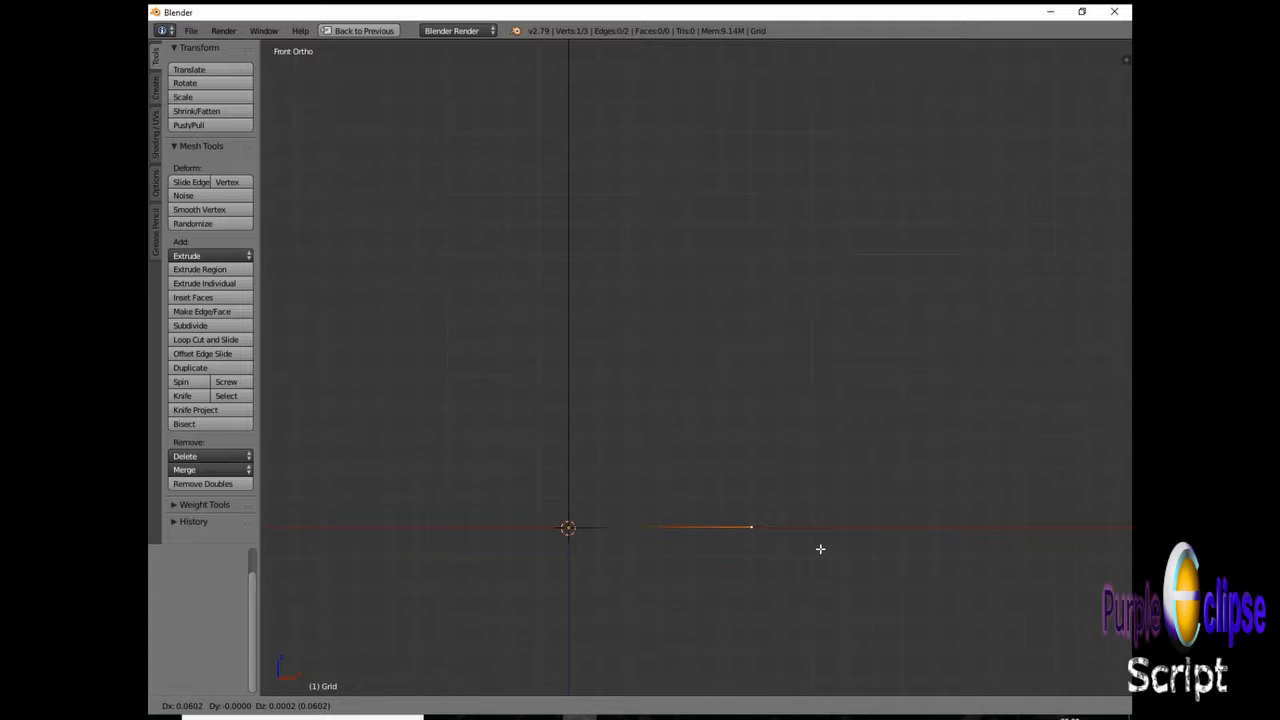
pyautogui.click(820, 549)
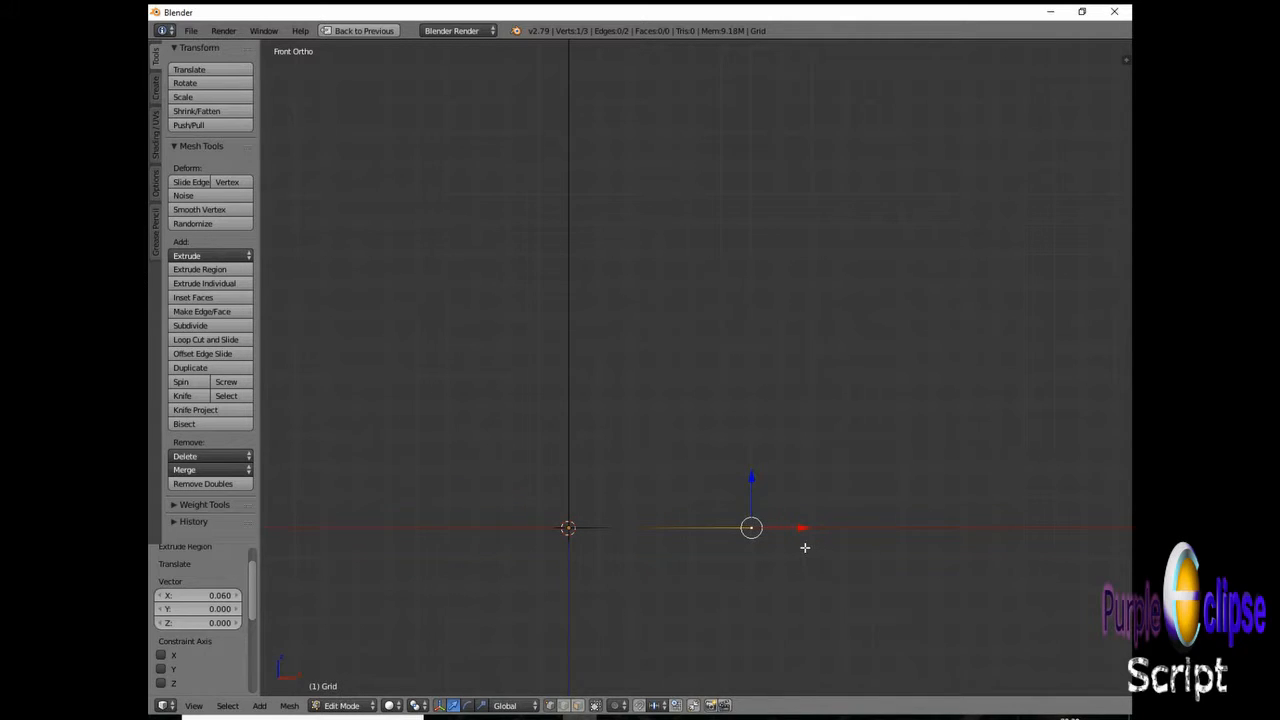
pyautogui.press('e')
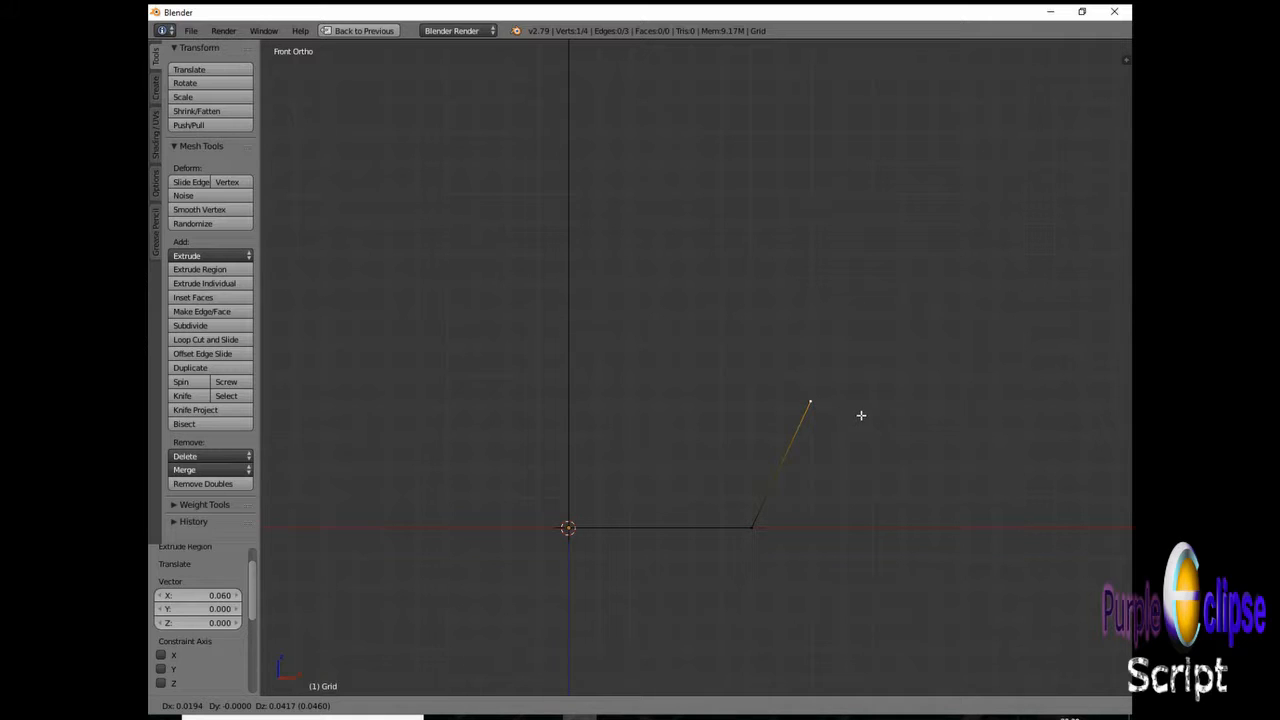
pyautogui.click(863, 396)
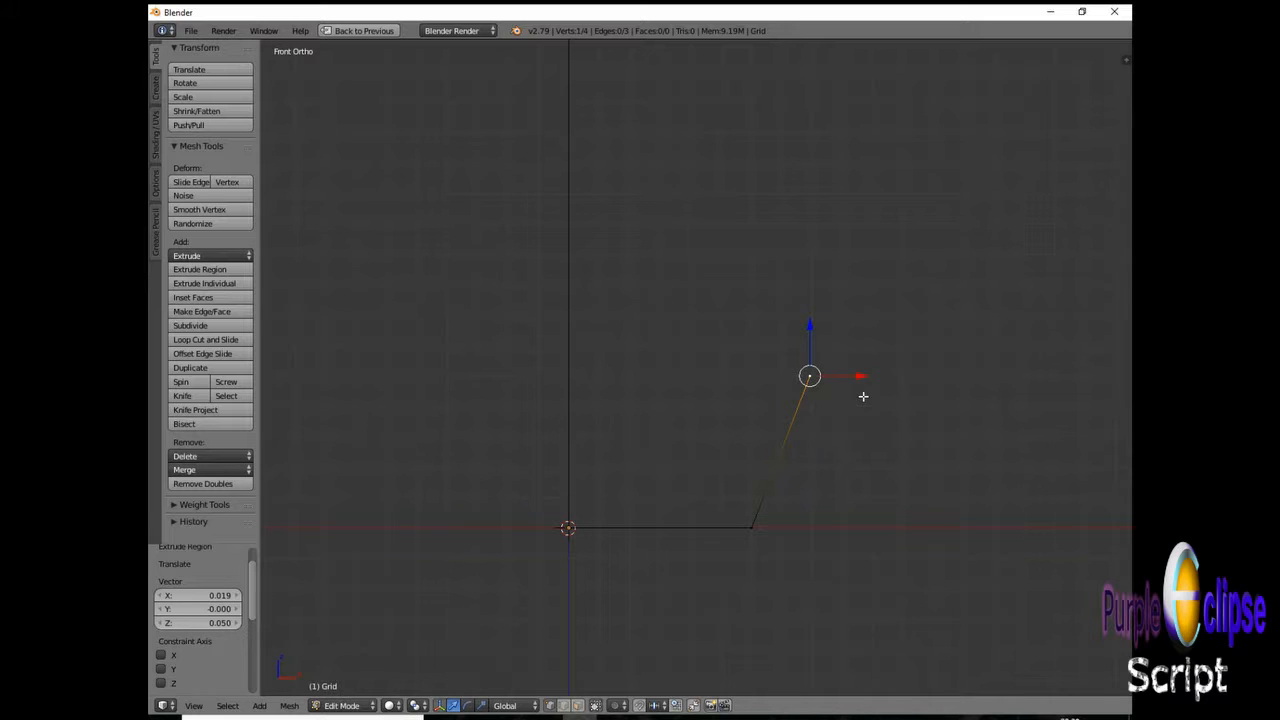
# Step: Extend the profile by extruding its end vertex 0.05 straight up, and again about -0.029 in X and 0.04 in Z
pyautogui.press('e')
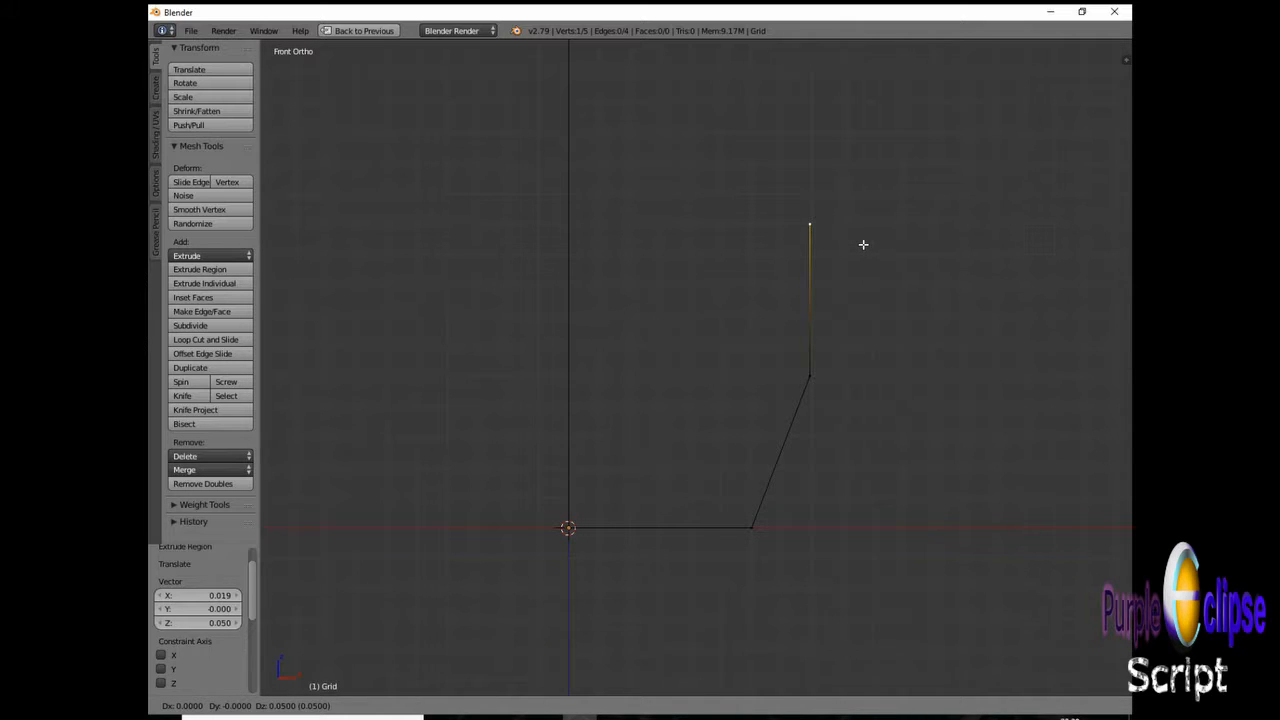
pyautogui.click(863, 244)
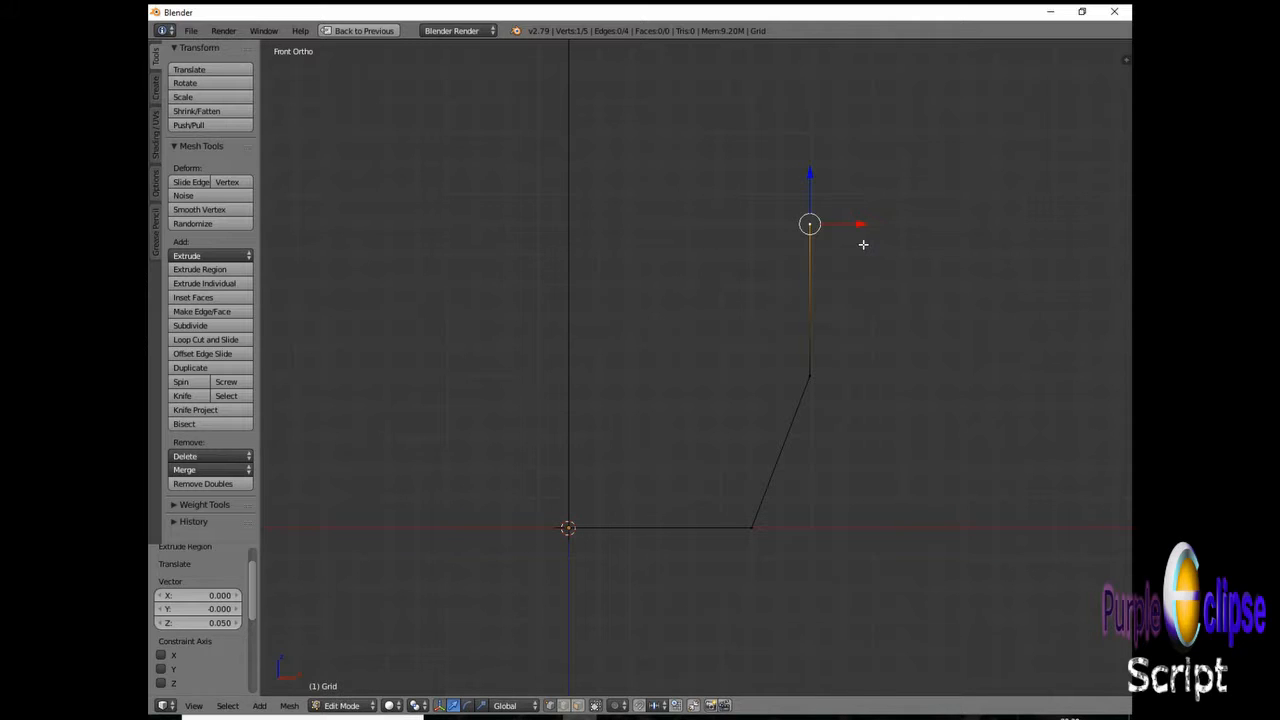
pyautogui.press('e')
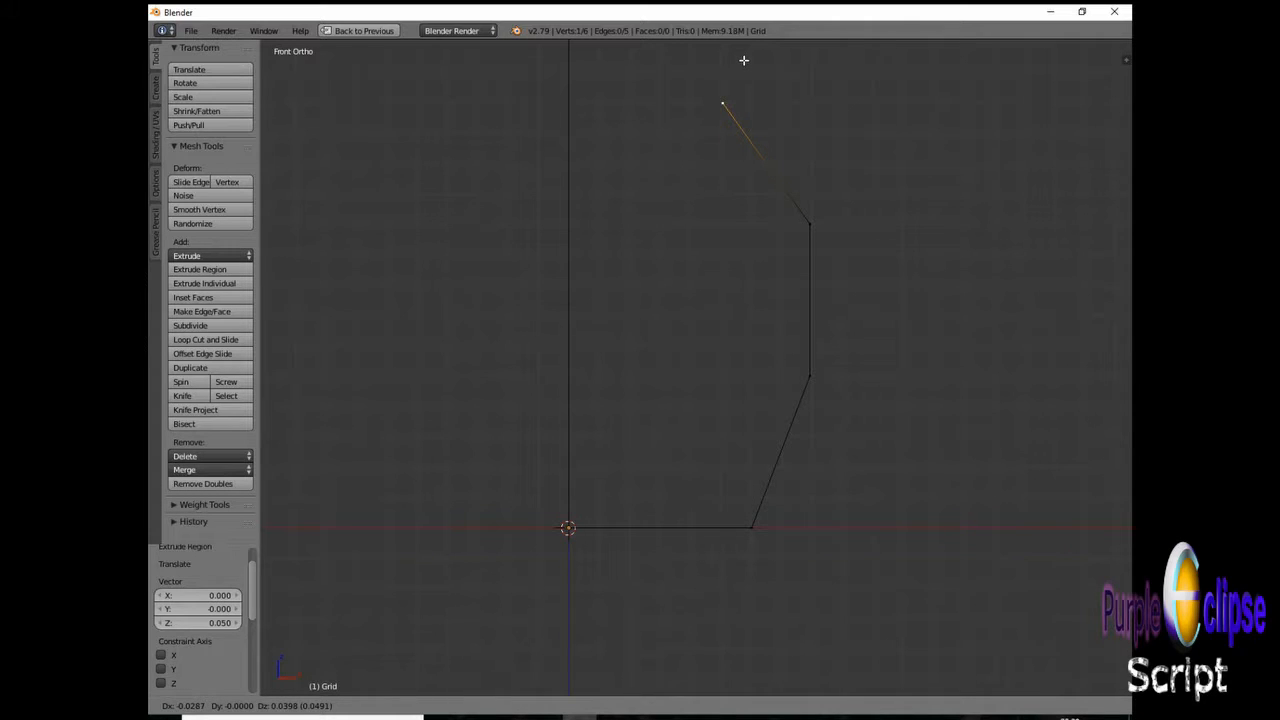
pyautogui.click(743, 60)
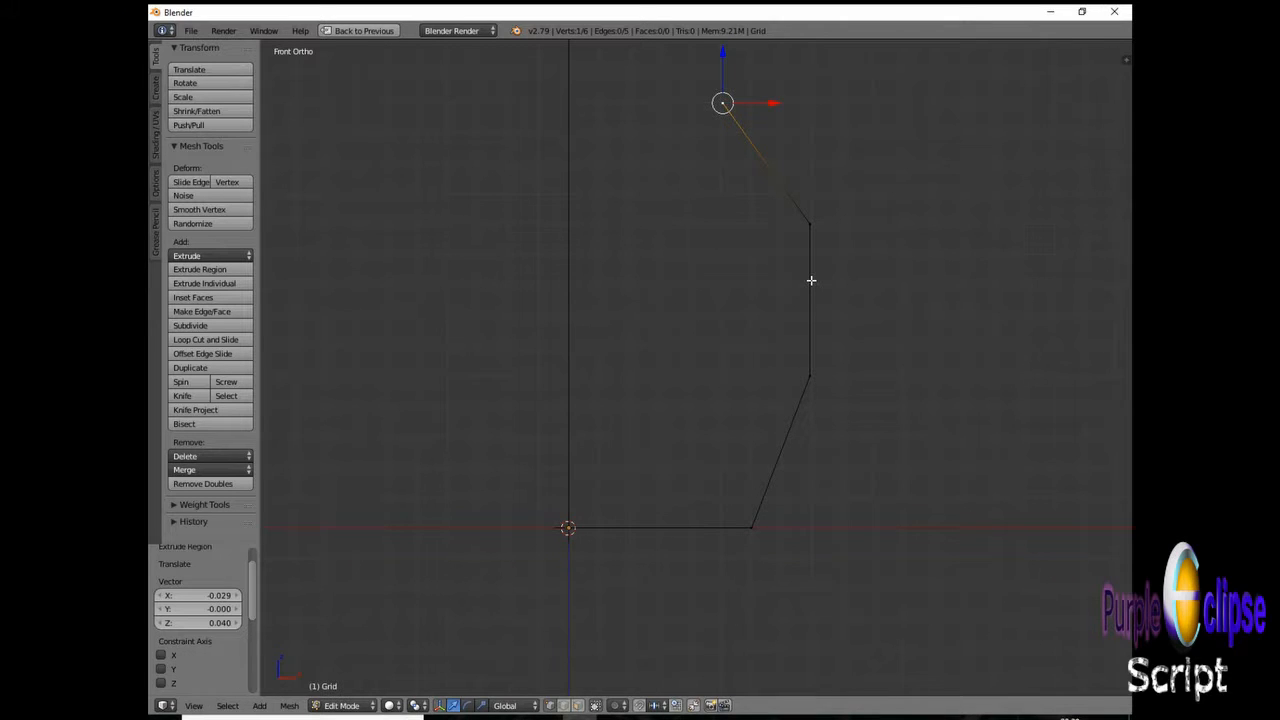
pyautogui.scroll(1, 811, 282)
pyautogui.scroll(-3, 812, 285)
pyautogui.scroll(1, 756, 102)
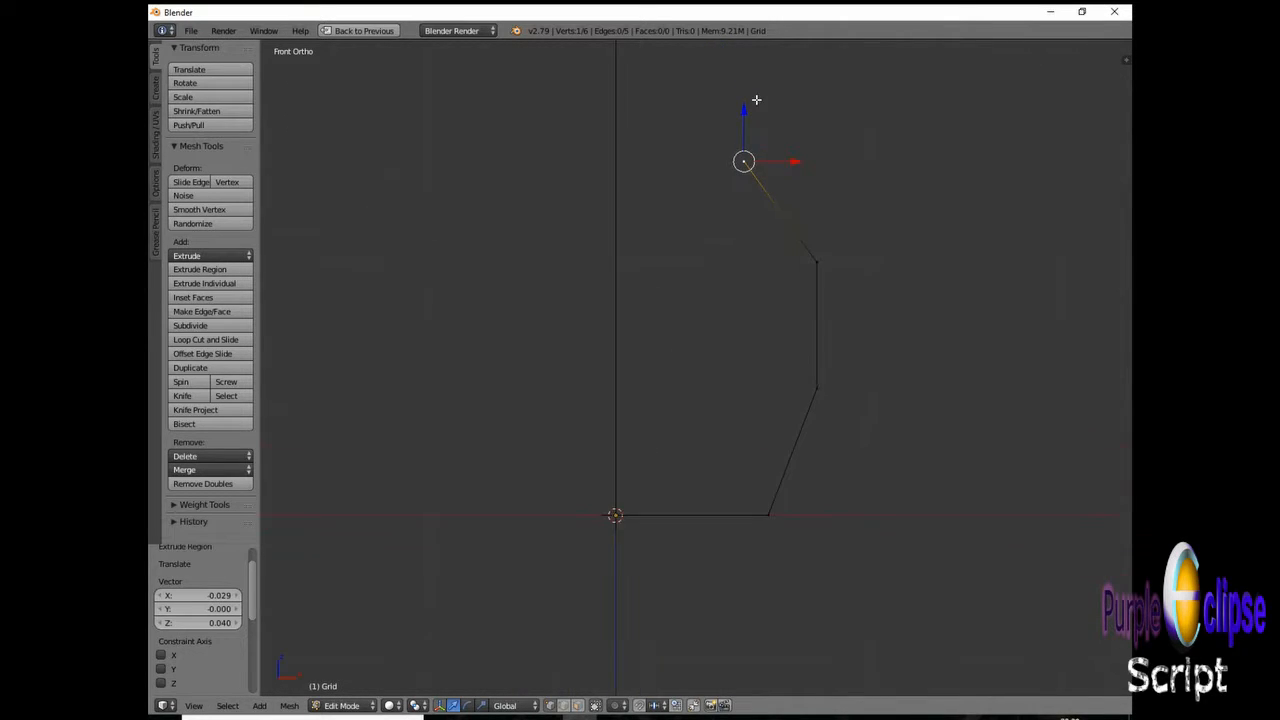
# Step: Extrude the profile's upper end vertex about 0.052 straight up in Z, and again about -0.003 in X for the rim thickness
pyautogui.scroll(4, 755, 102)
pyautogui.scroll(-2, 700, 128)
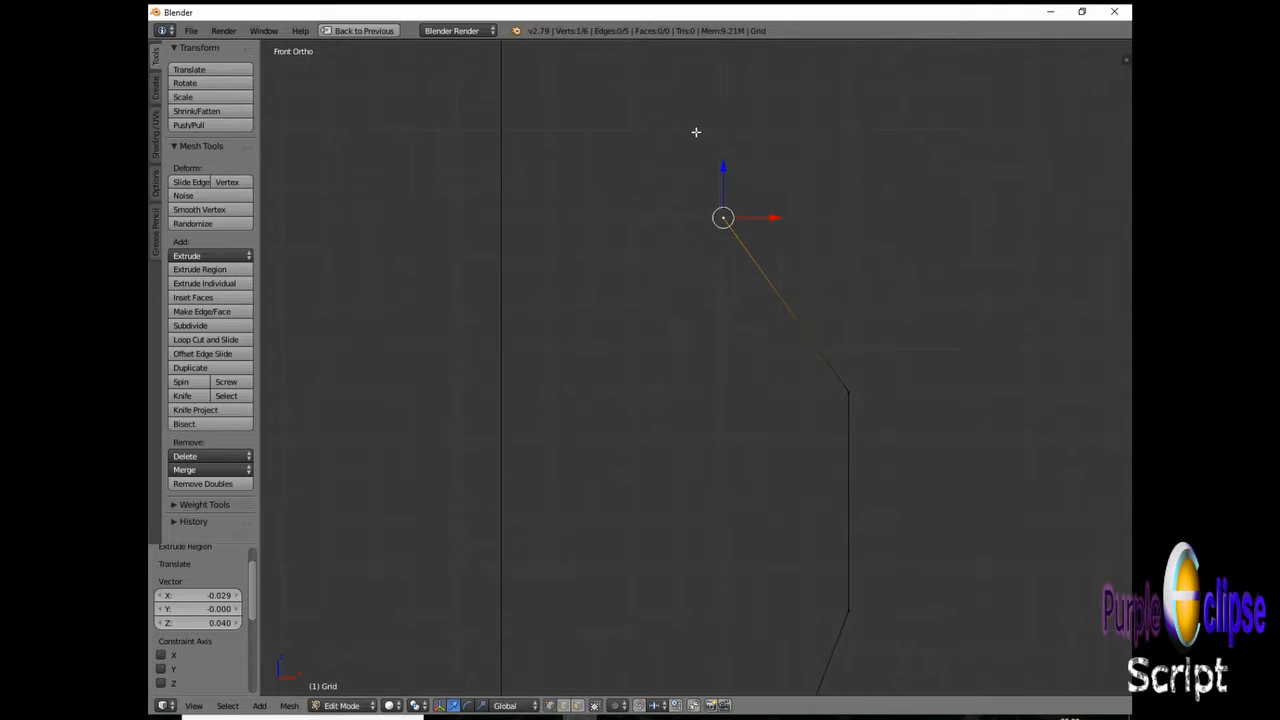
pyautogui.scroll(-3, 686, 126)
pyautogui.scroll(4, 638, 112)
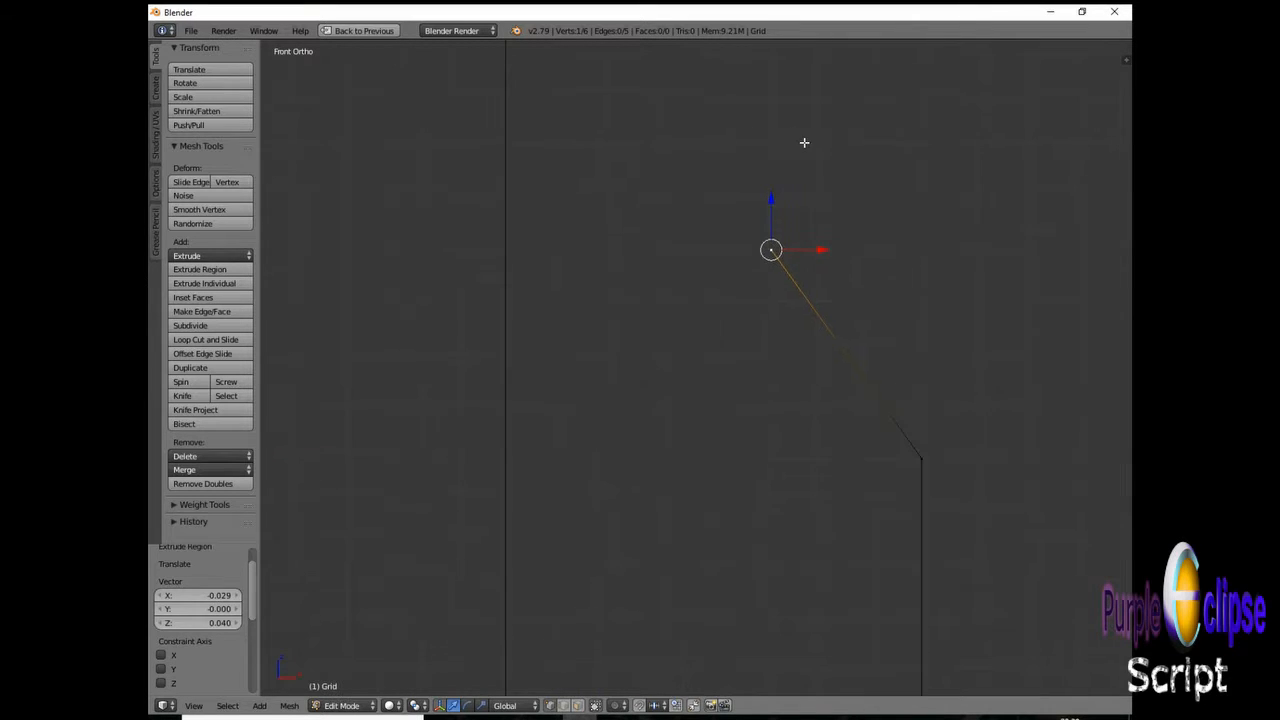
pyautogui.scroll(1, 834, 149)
pyautogui.scroll(-5, 815, 125)
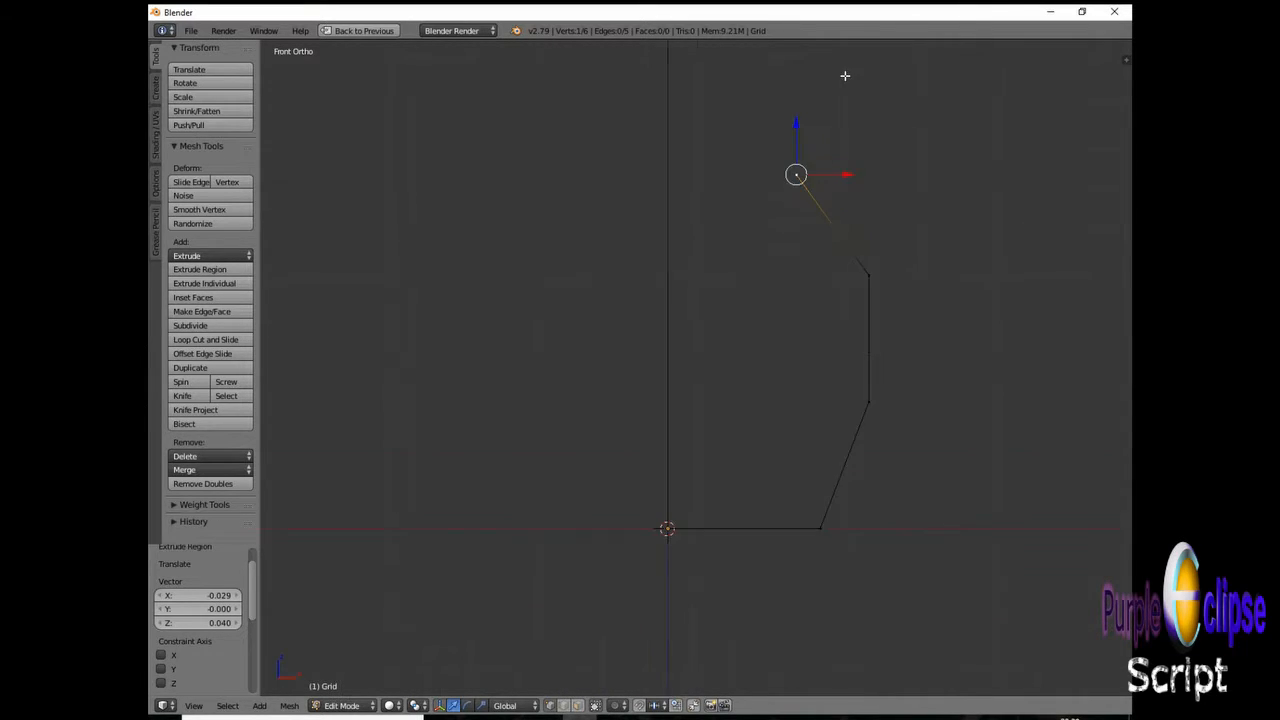
pyautogui.scroll(4, 850, 70)
pyautogui.scroll(1, 749, 114)
pyautogui.scroll(-1, 726, 134)
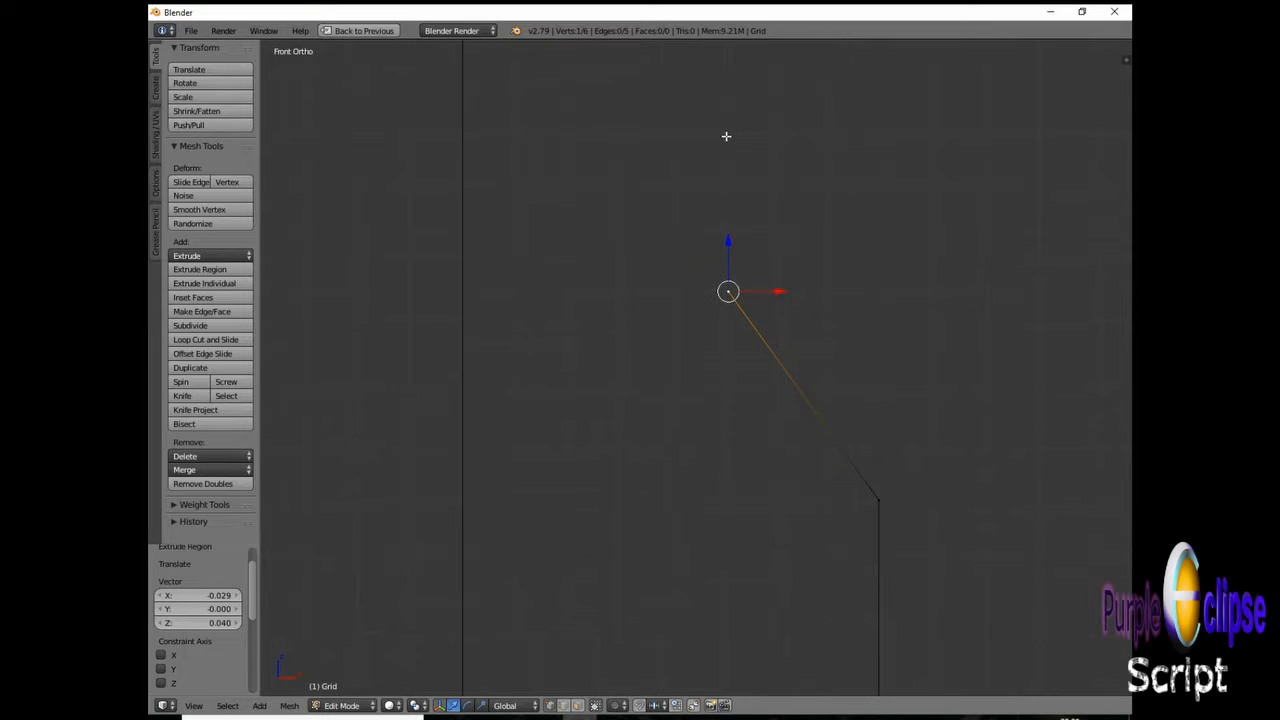
pyautogui.scroll(1, 726, 136)
pyautogui.scroll(-3, 726, 135)
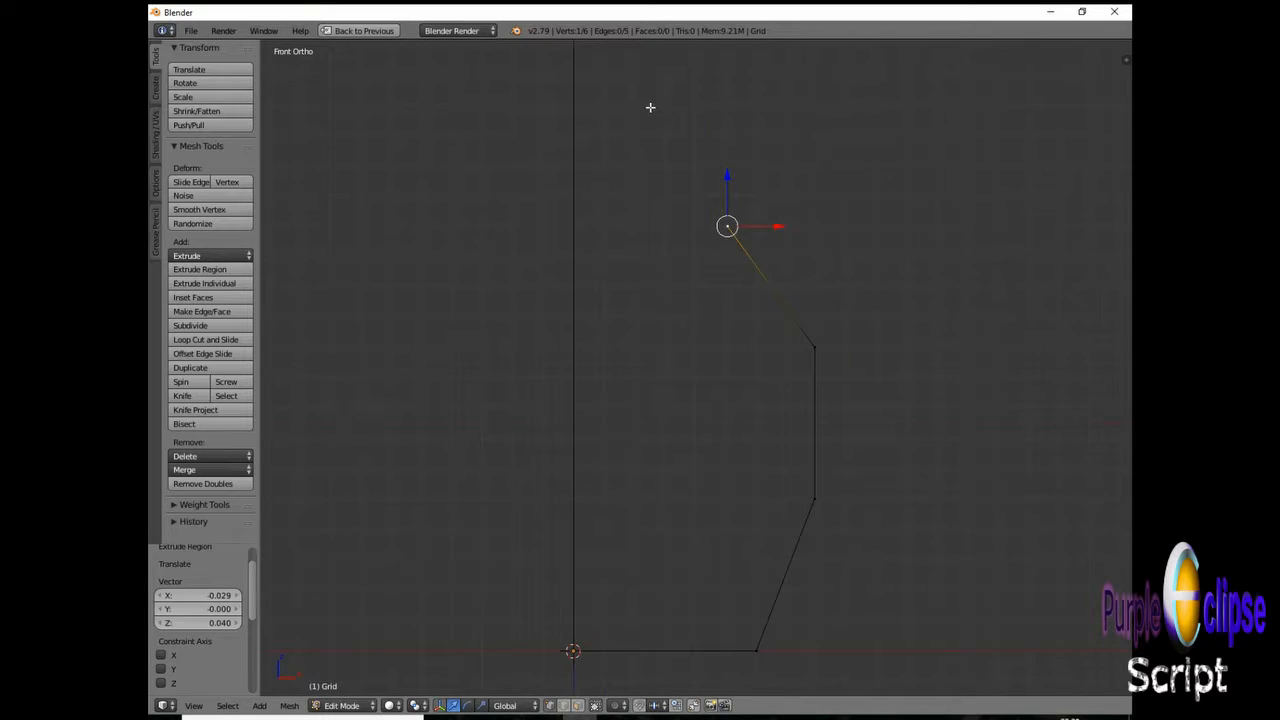
pyautogui.scroll(-3, 630, 98)
pyautogui.scroll(1, 612, 90)
pyautogui.scroll(4, 605, 82)
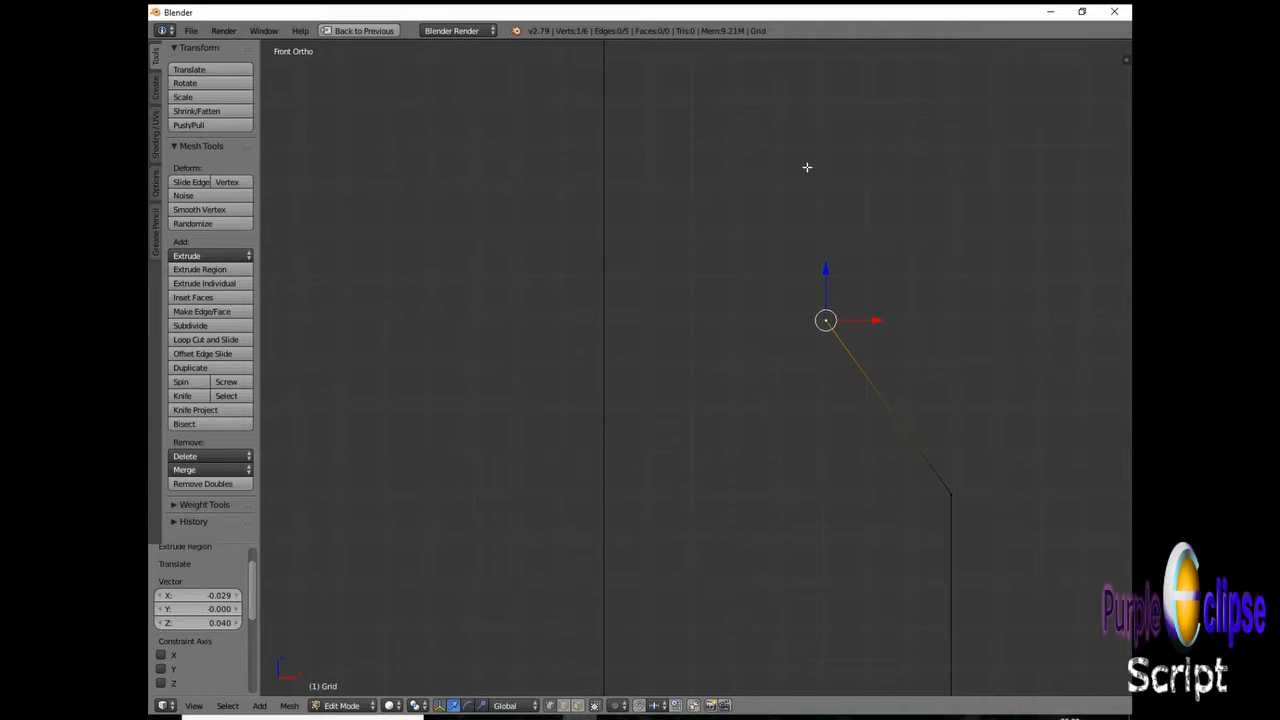
pyautogui.press('e')
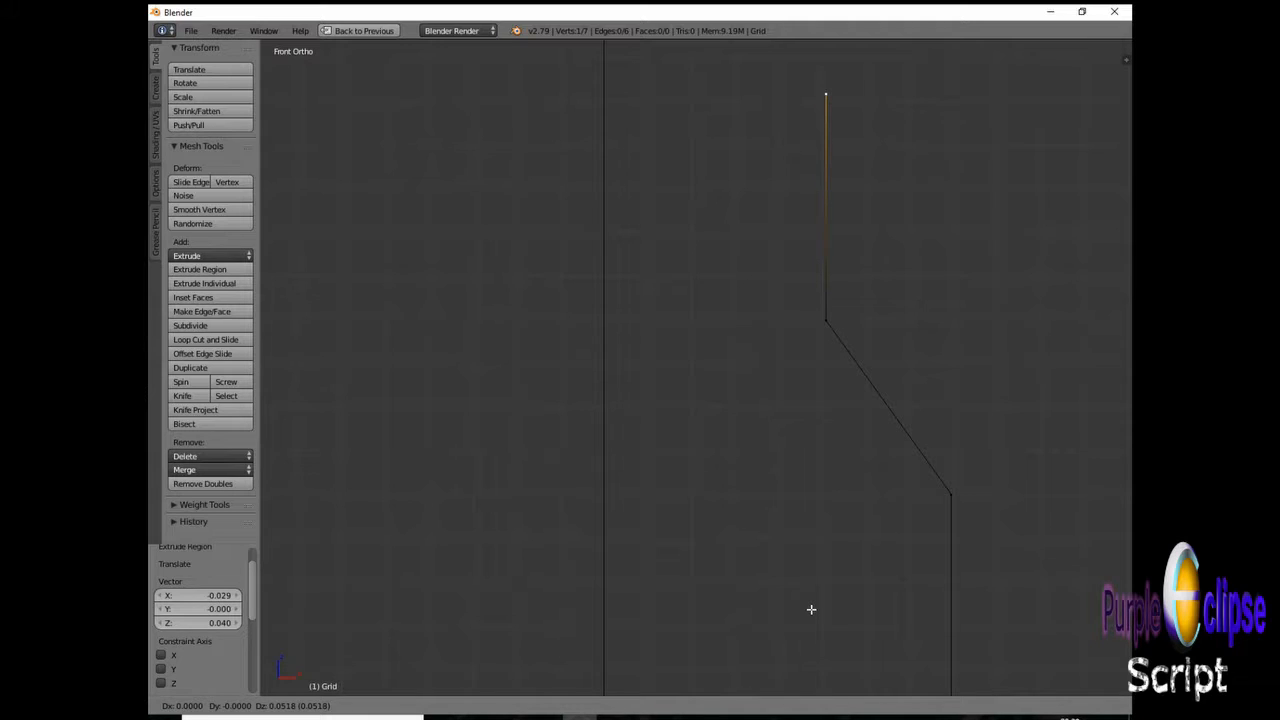
pyautogui.click(811, 609)
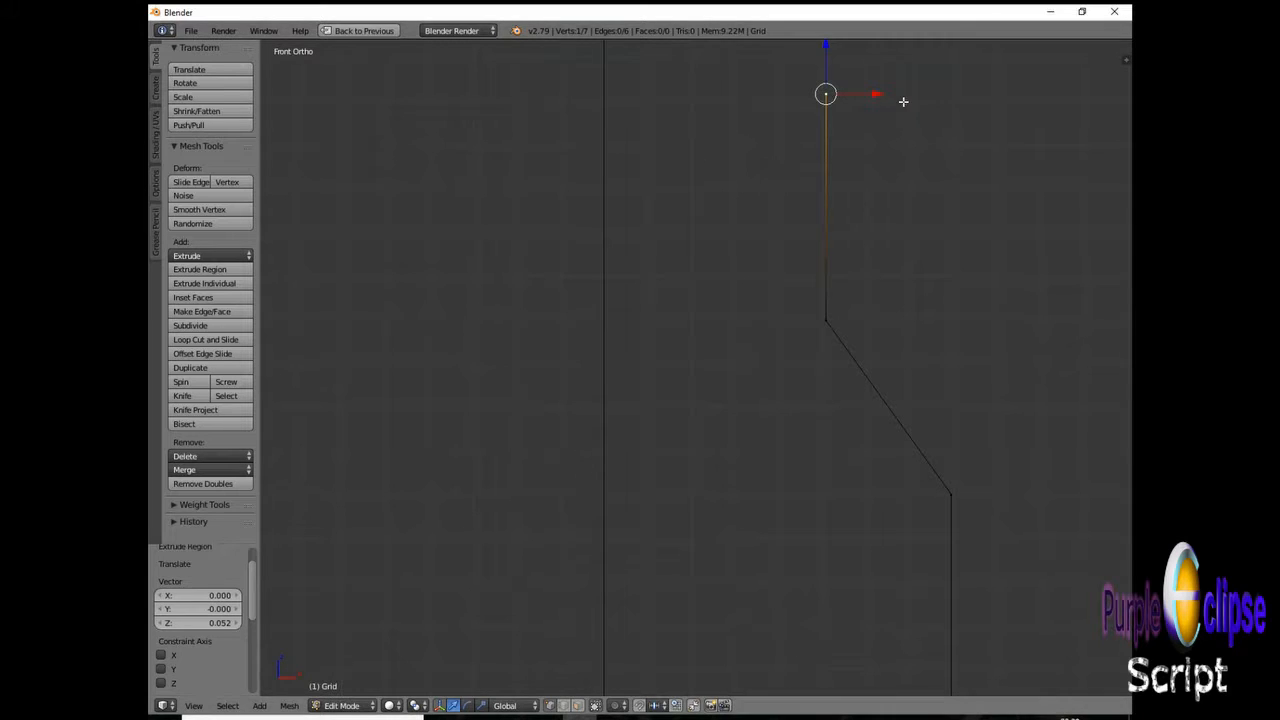
pyautogui.press('e')
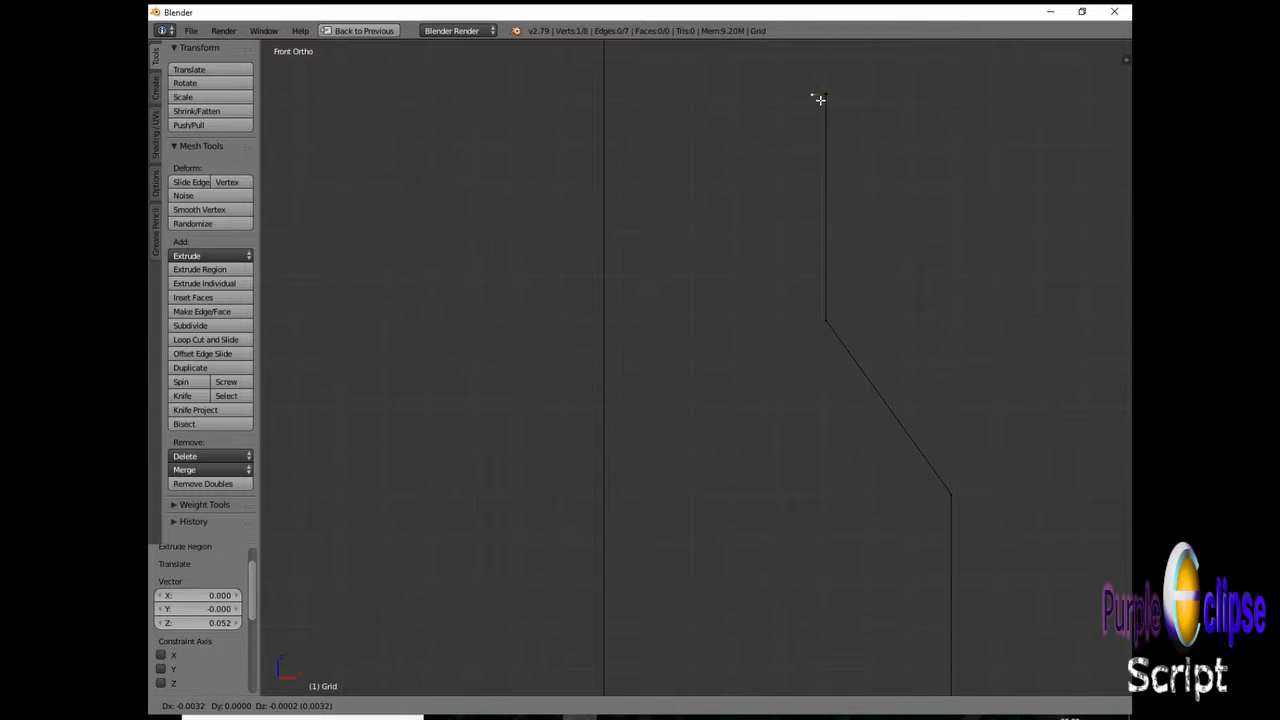
pyautogui.click(819, 100)
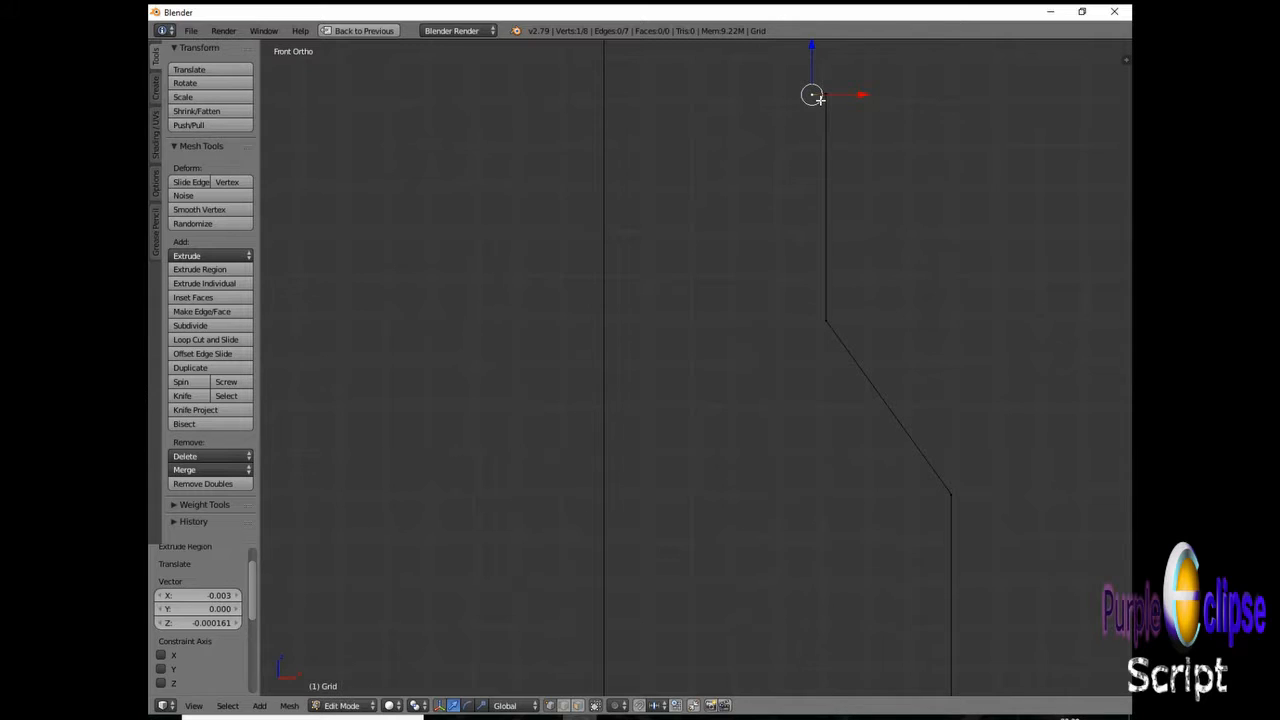
# Step: Start the inner wall by extruding the rim vertex about -0.052 in Z, and again about 0.028 in X and -0.04 in Z
pyautogui.press('e')
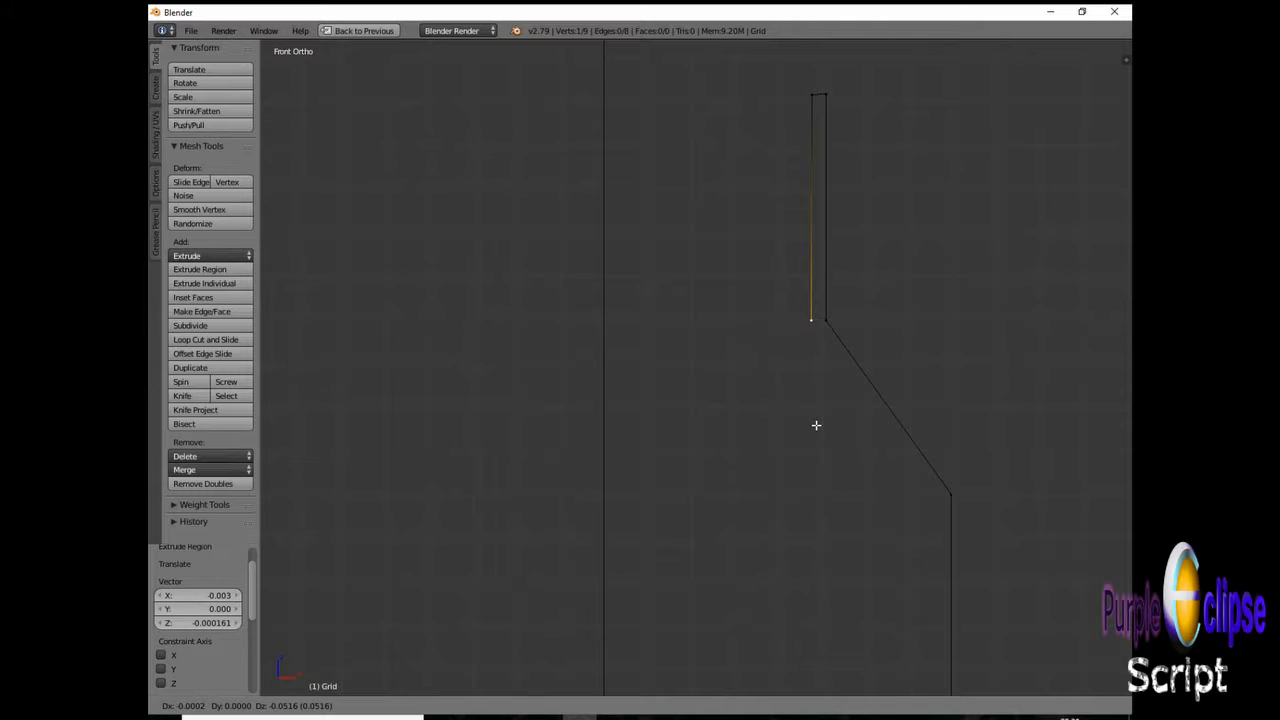
pyautogui.click(816, 425)
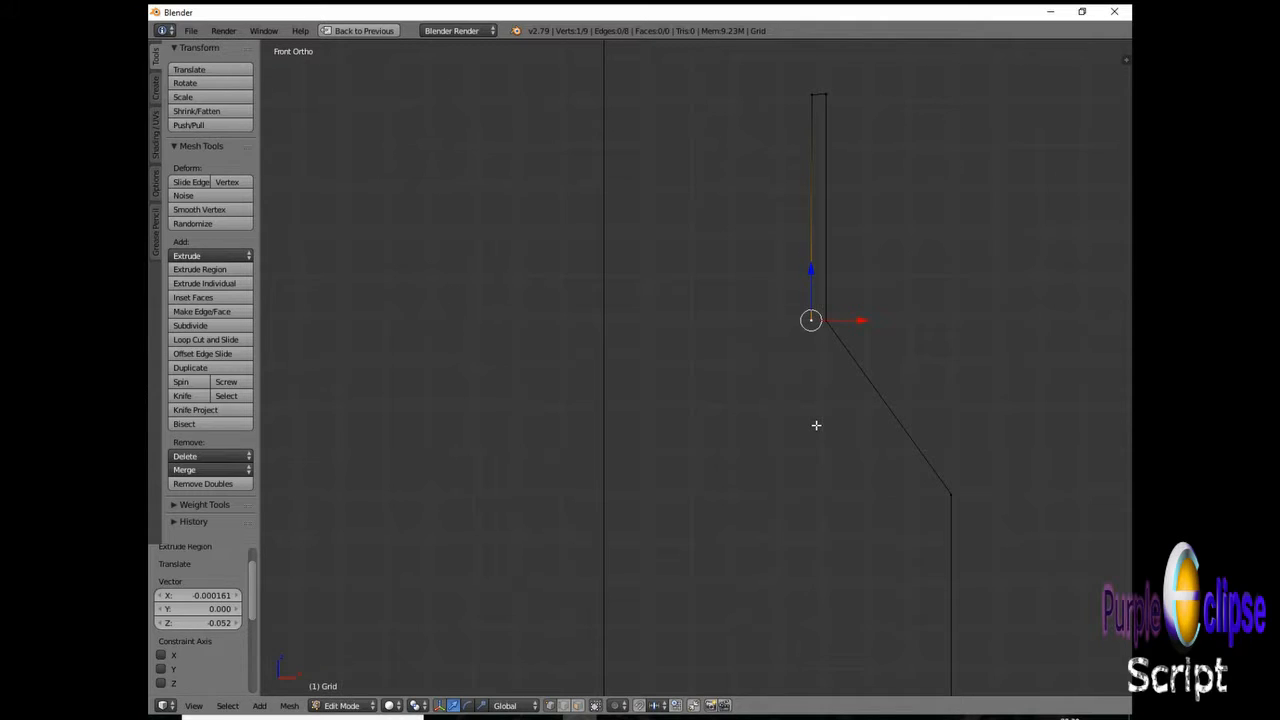
pyautogui.press('e')
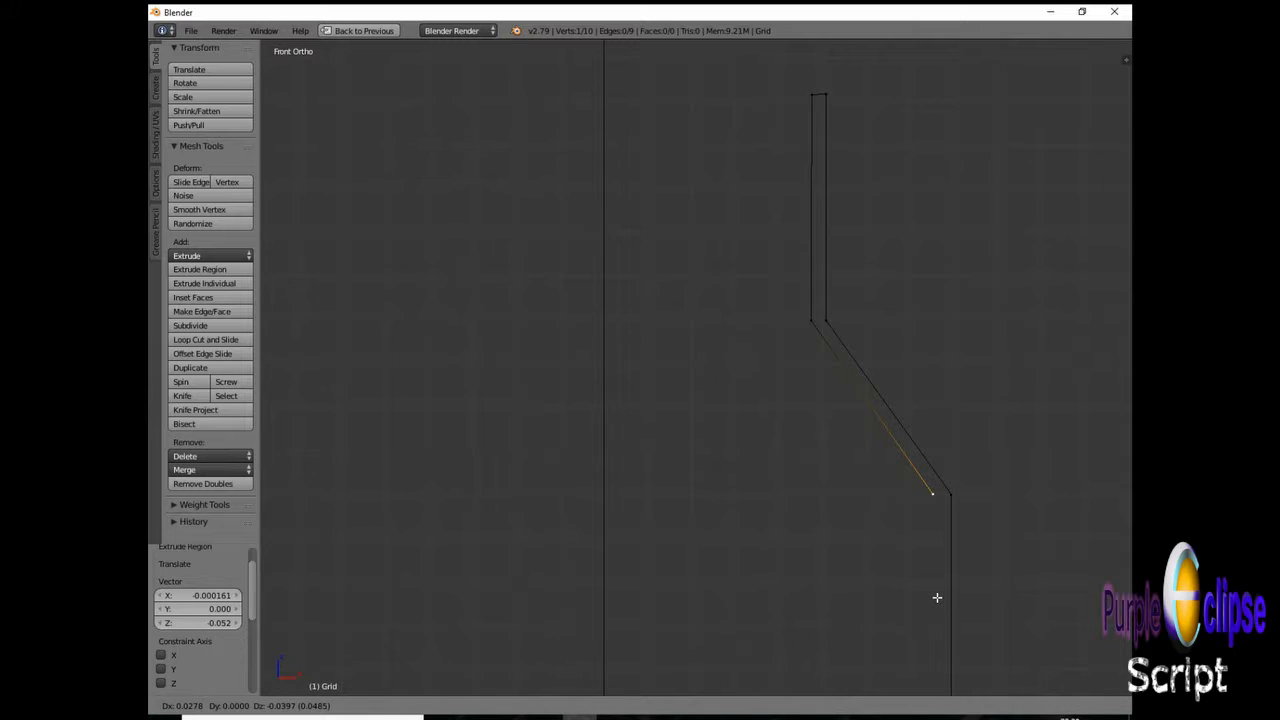
pyautogui.click(937, 597)
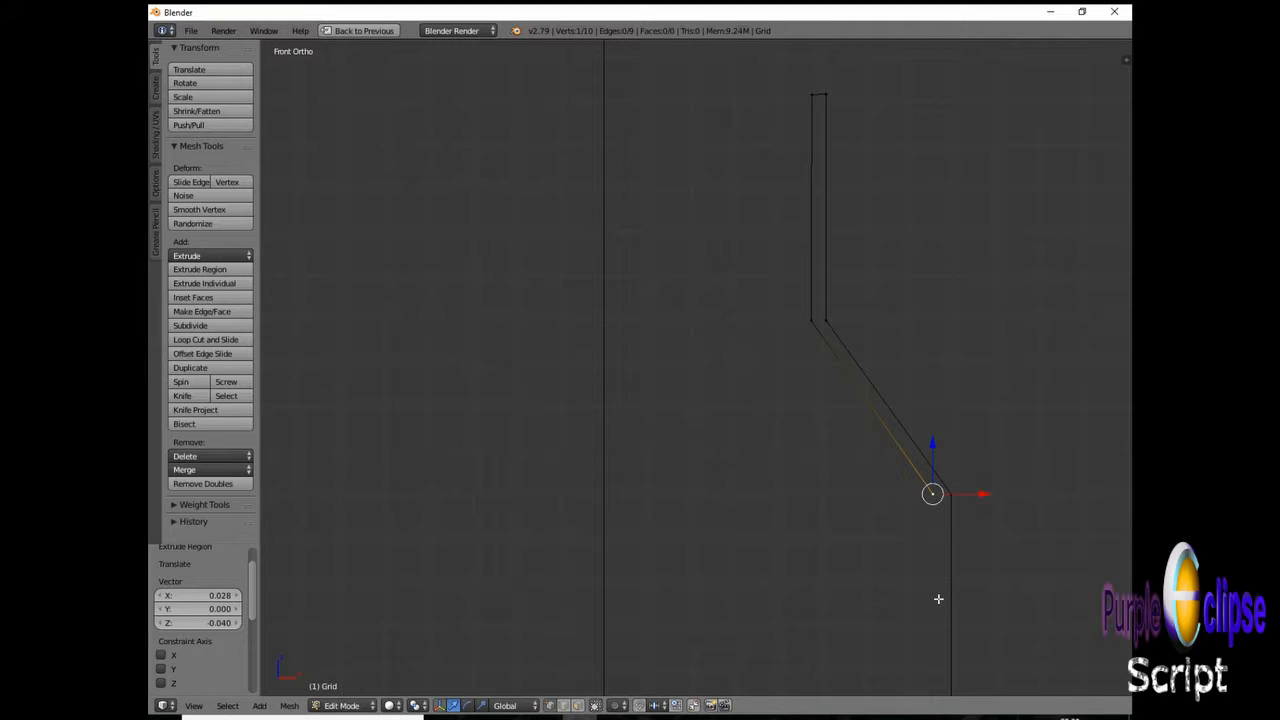
# Step: Continue the inner wall by extruding its end vertex about -0.05 in Z, and again about -0.0185 in X and -0.034 in Z
pyautogui.scroll(-6, 933, 645)
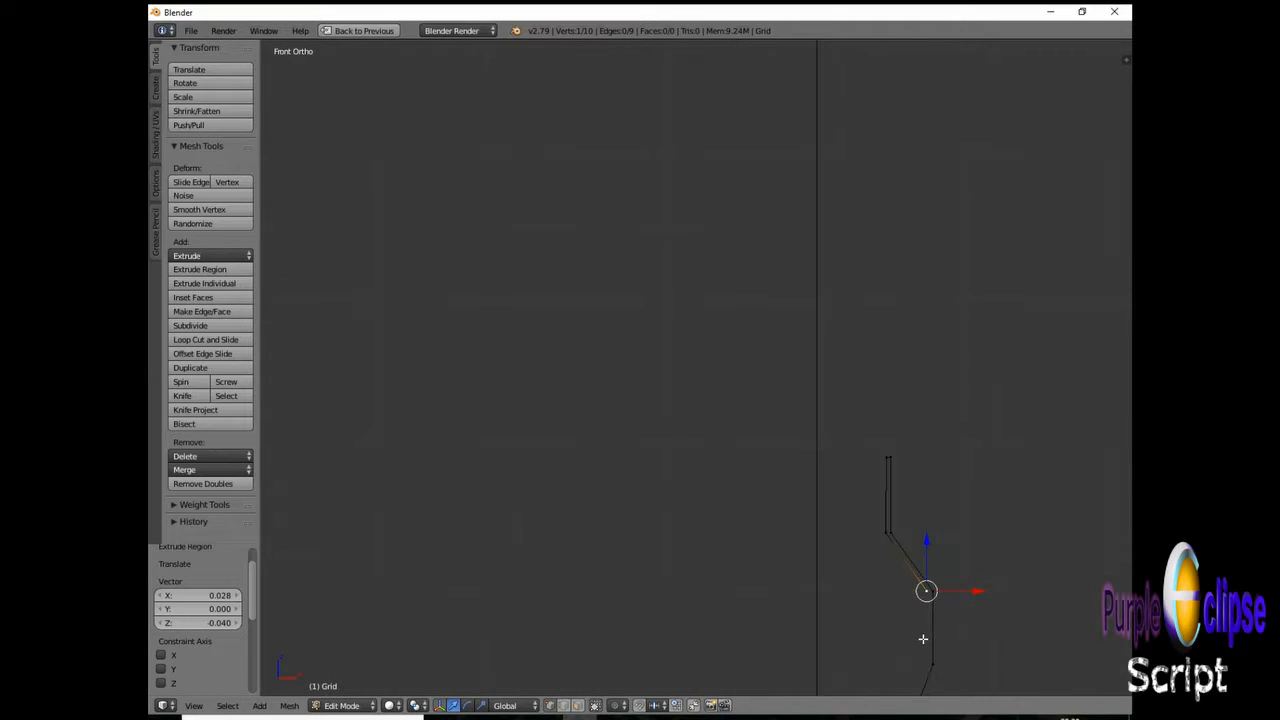
pyautogui.scroll(3, 936, 665)
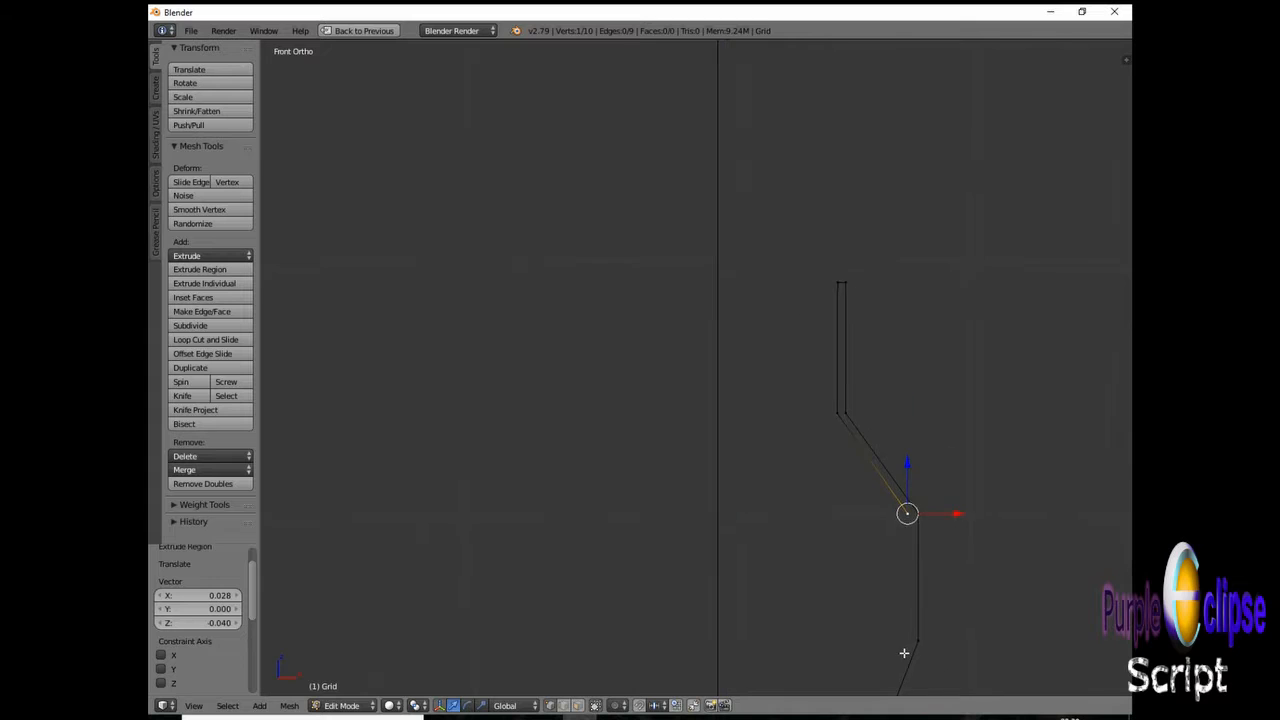
pyautogui.scroll(-6, 903, 651)
pyautogui.scroll(5, 905, 686)
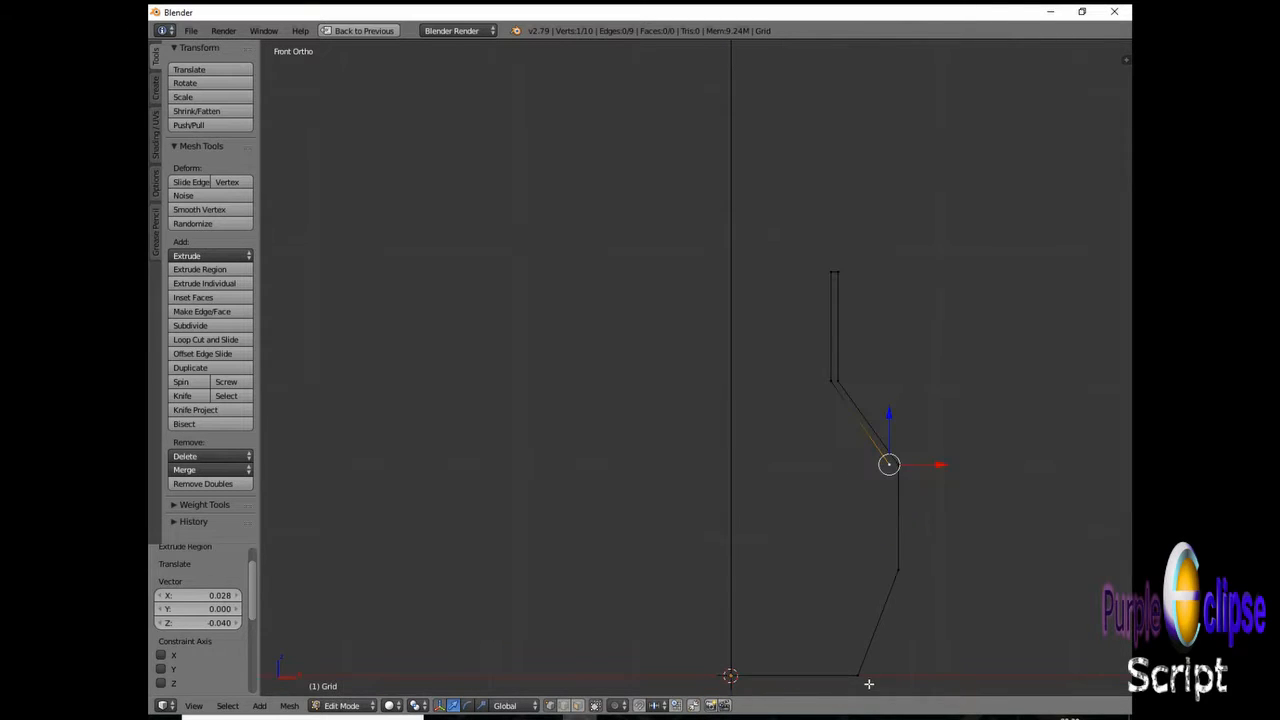
pyautogui.scroll(-3, 866, 684)
pyautogui.scroll(-2, 866, 683)
pyautogui.scroll(4, 870, 686)
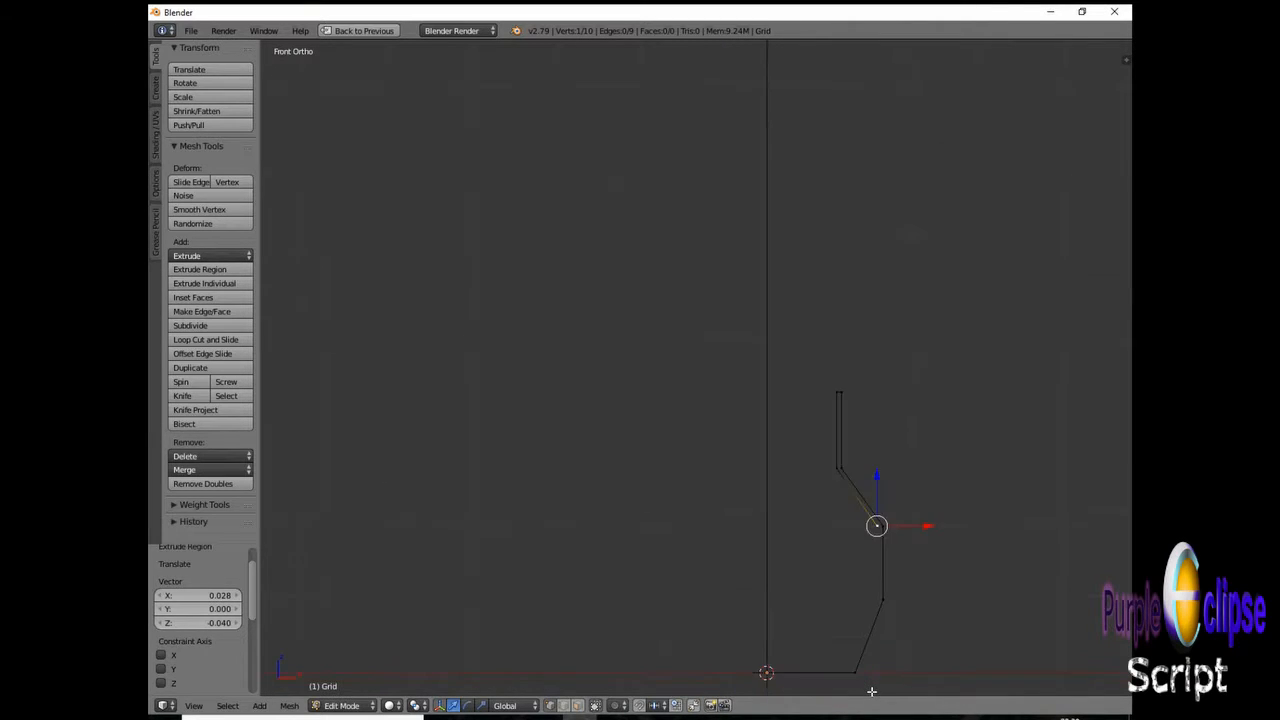
pyautogui.scroll(4, 867, 690)
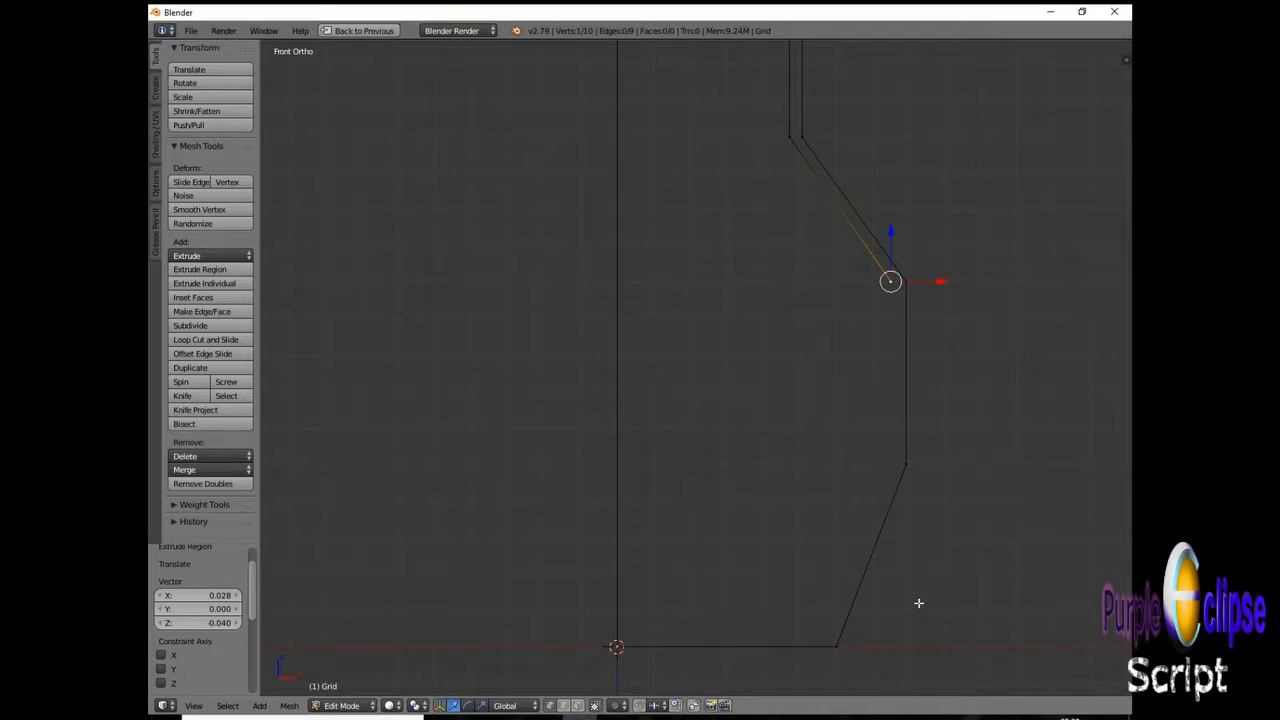
pyautogui.press('e')
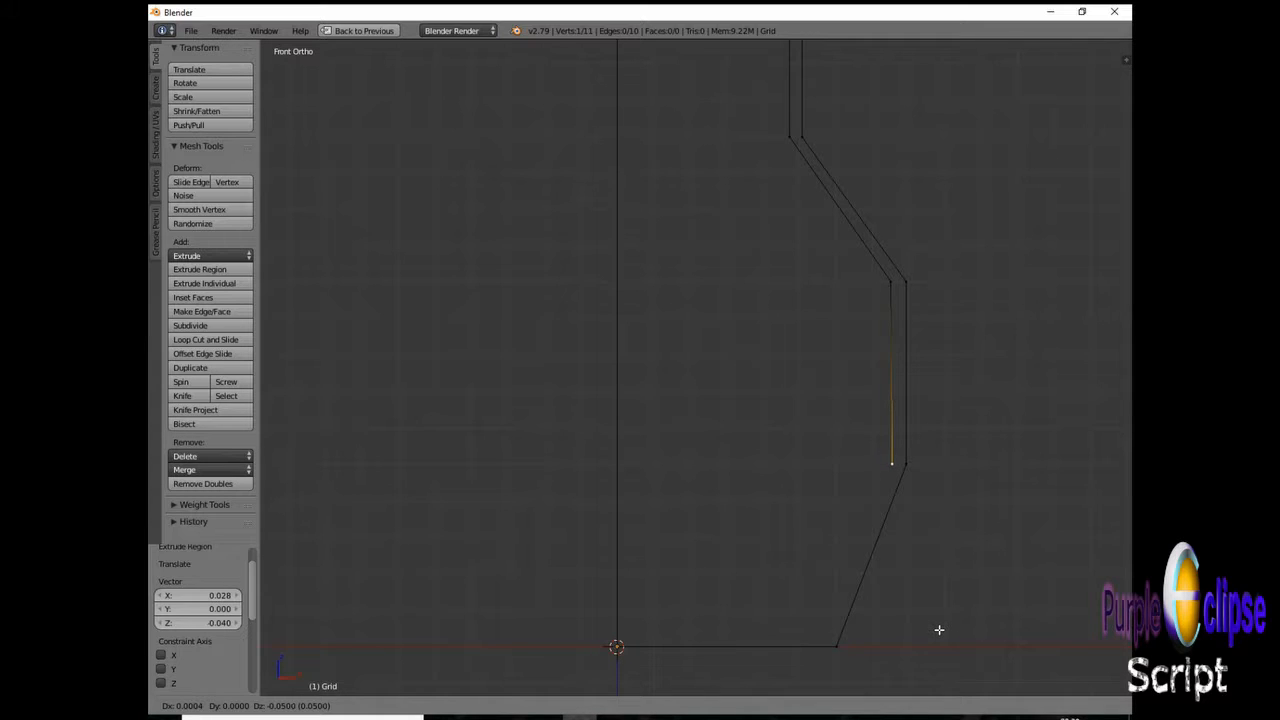
pyautogui.click(939, 630)
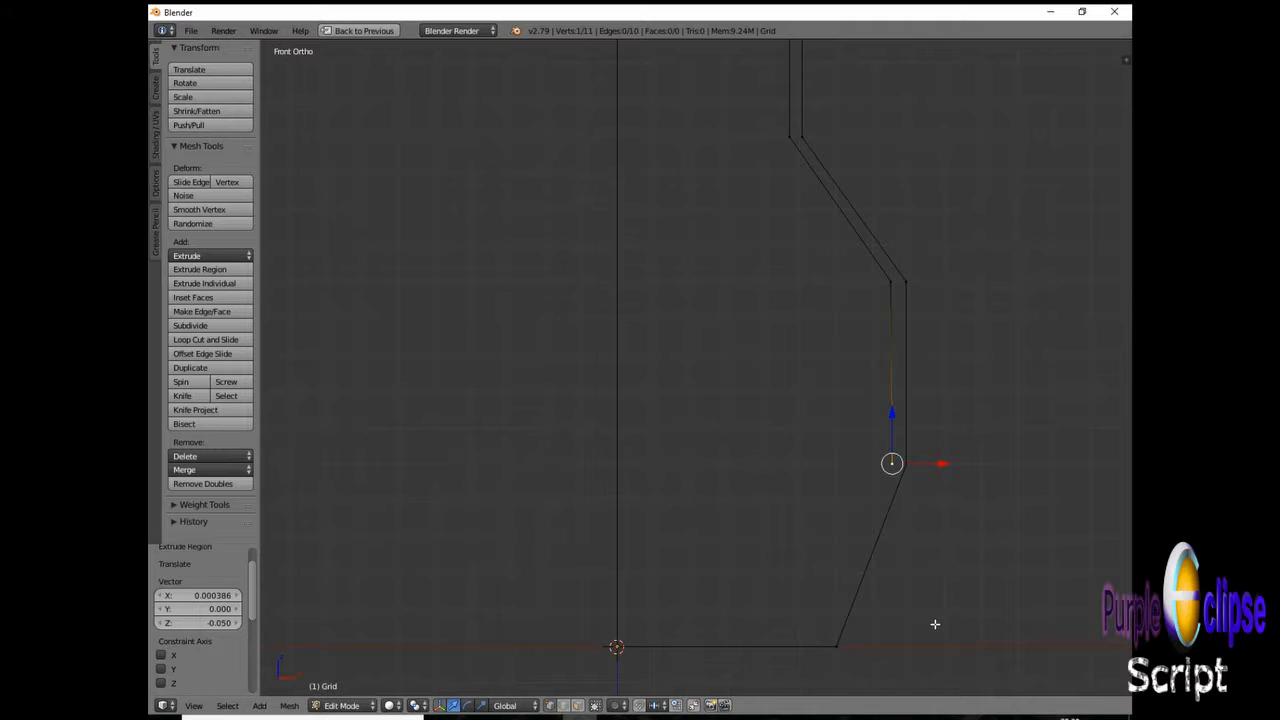
pyautogui.press('e')
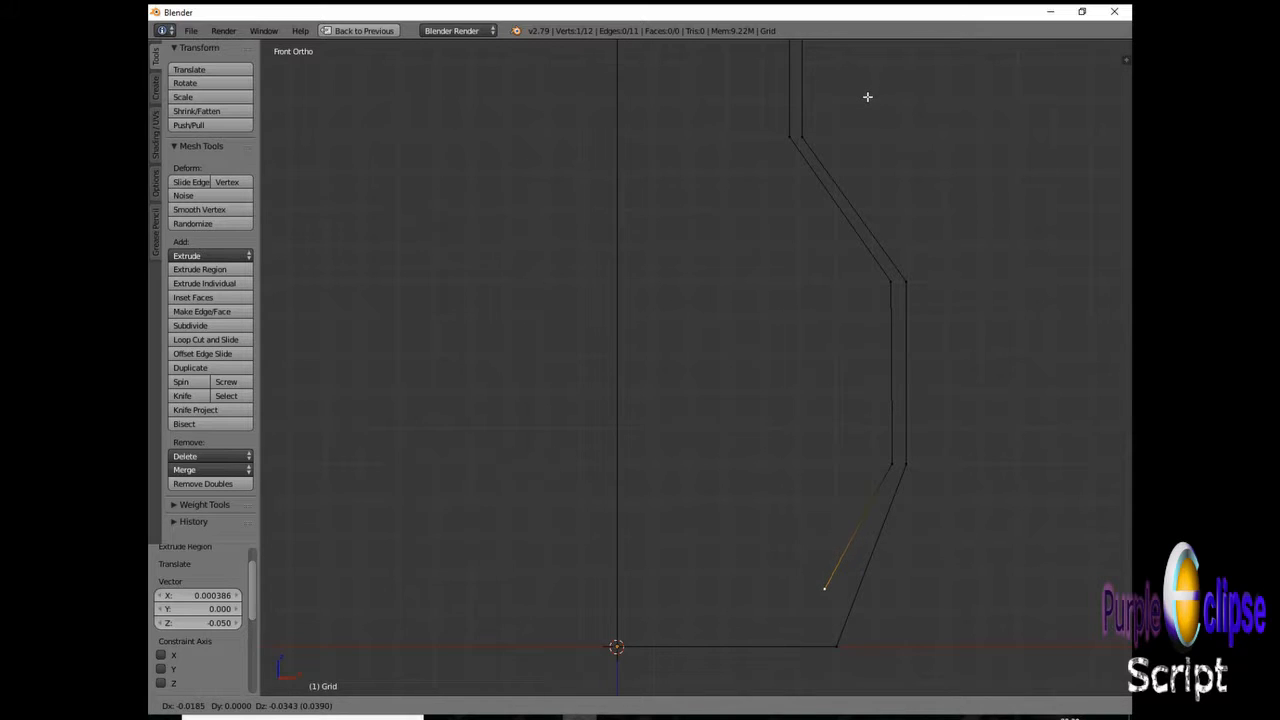
pyautogui.click(867, 96)
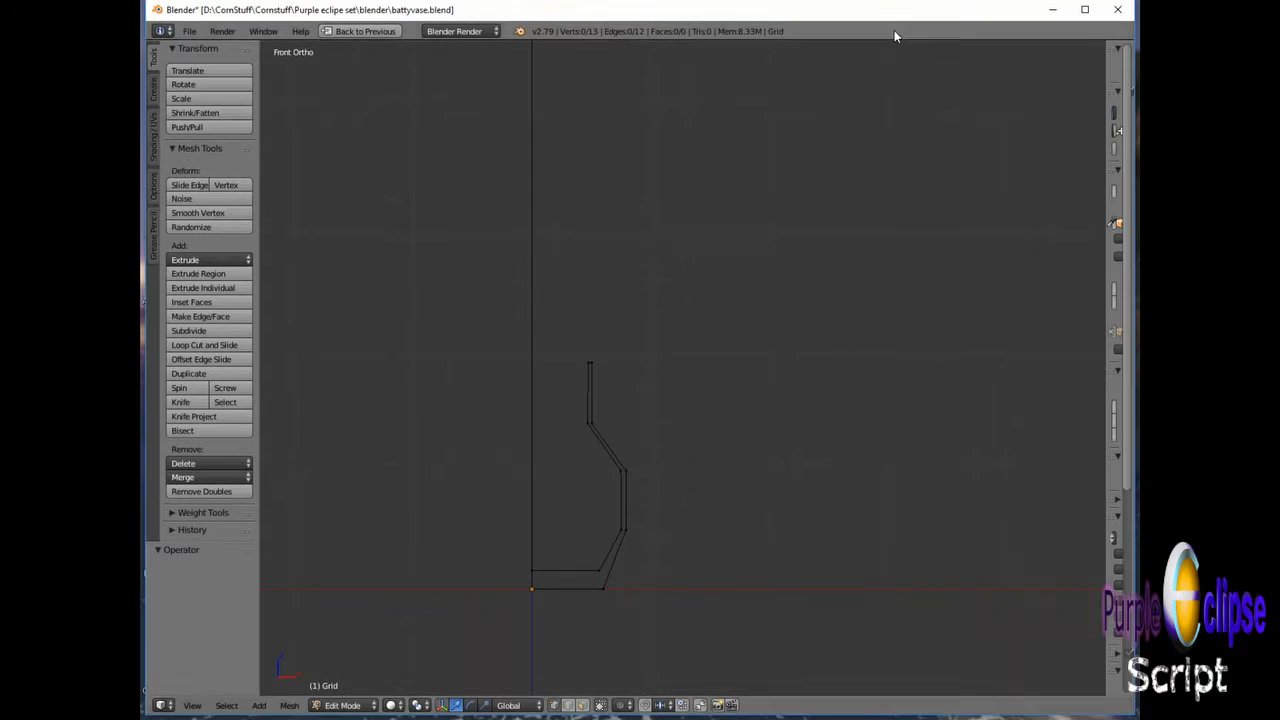
# Step: Border-select the whole vase profile together with the lower part of the vertical center edge
pyautogui.scroll(-5, 546, 174)
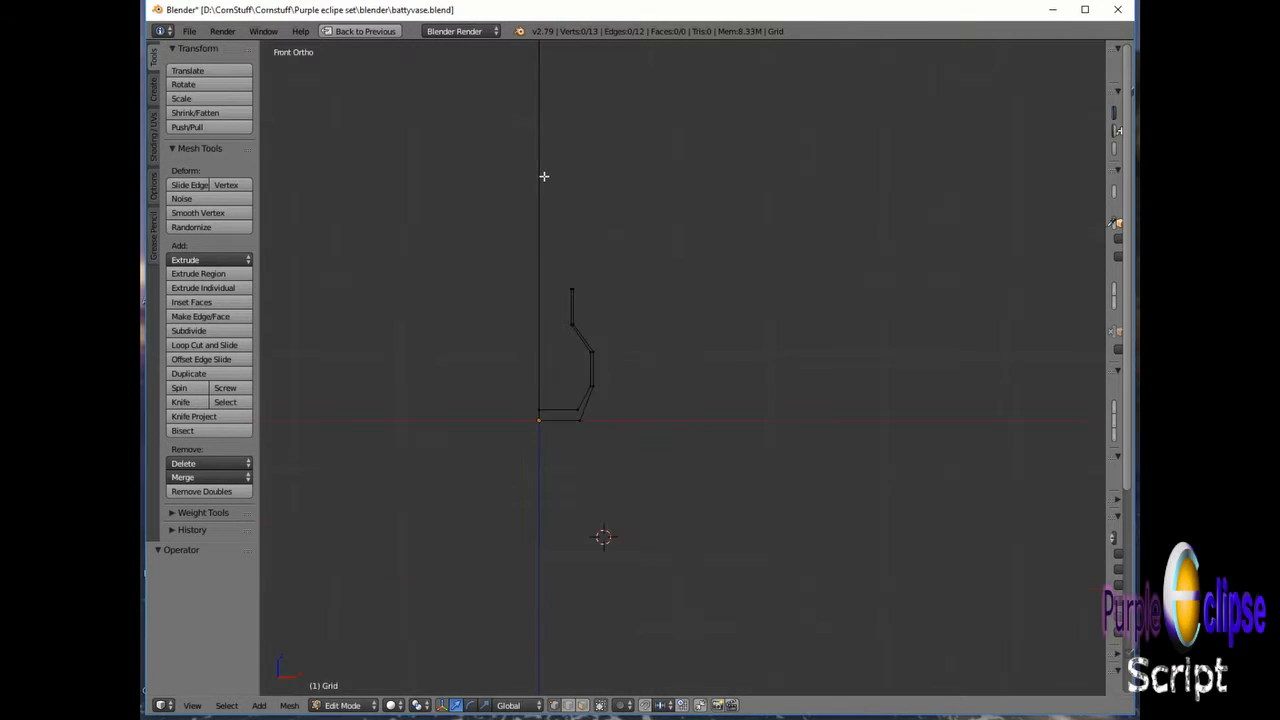
pyautogui.scroll(6, 560, 252)
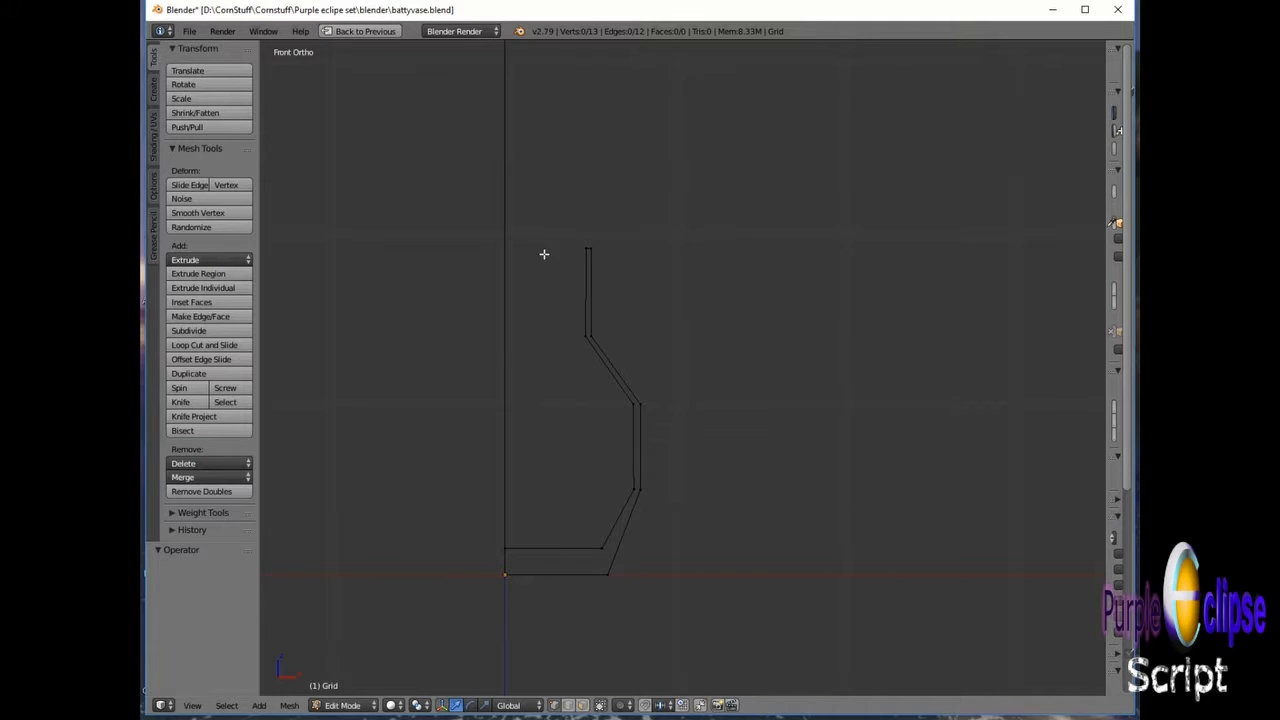
pyautogui.click(226, 705)
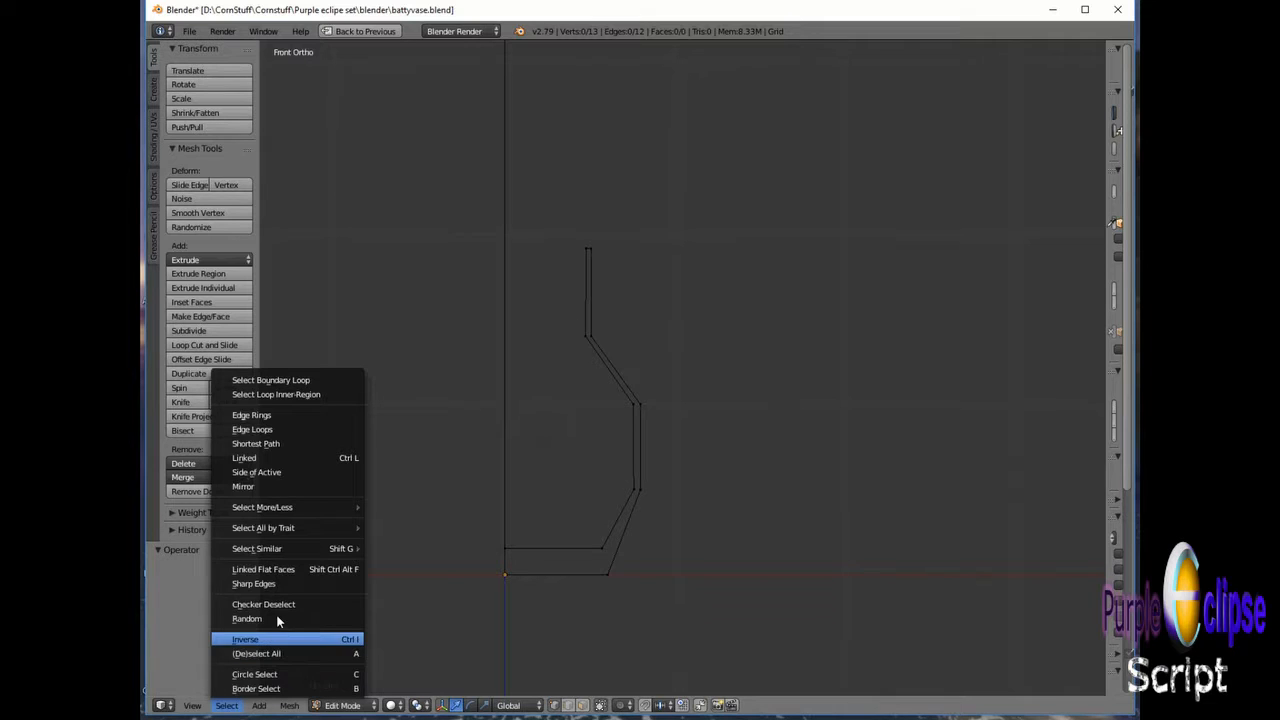
pyautogui.click(266, 689)
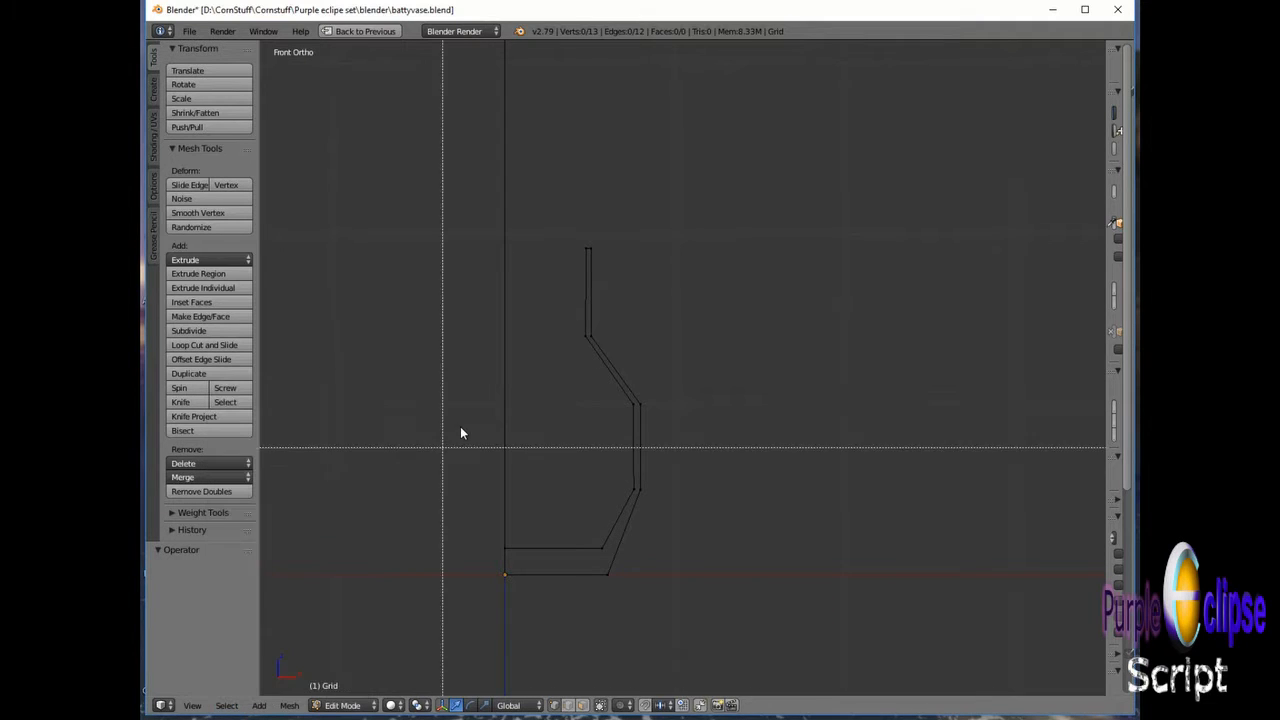
pyautogui.moveTo(403, 66); pyautogui.dragTo(858, 634)
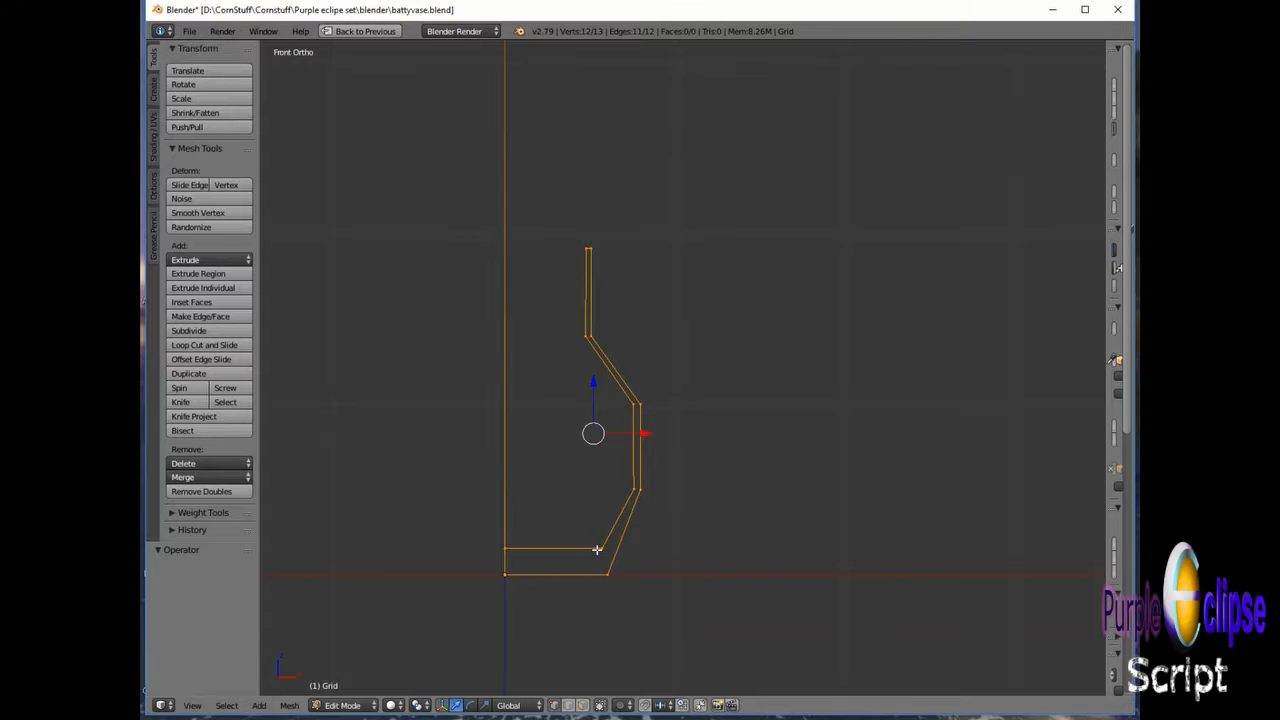
# Step: Select only the top vertex of the vertical center edge and move it about -0.783 along the Z axis
pyautogui.scroll(-3, 609, 66)
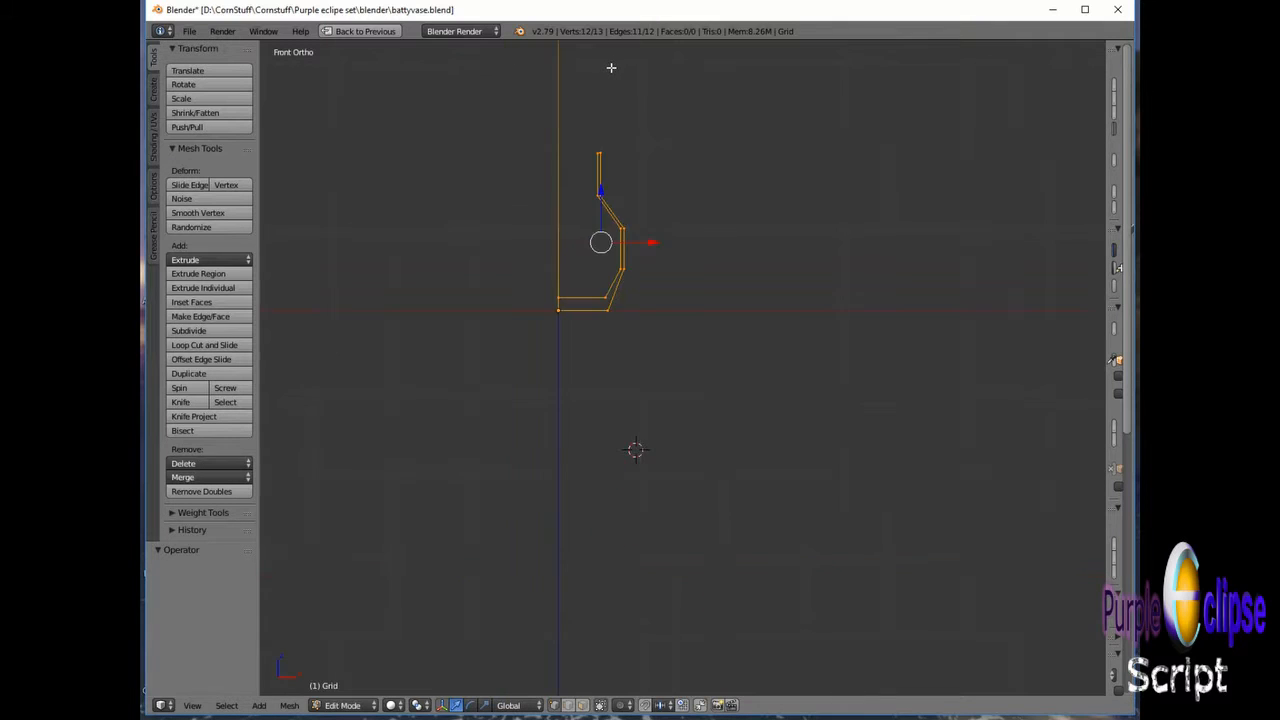
pyautogui.scroll(-5, 640, 92)
pyautogui.scroll(5, 718, 137)
pyautogui.scroll(3, 718, 137)
pyautogui.scroll(-17, 650, 156)
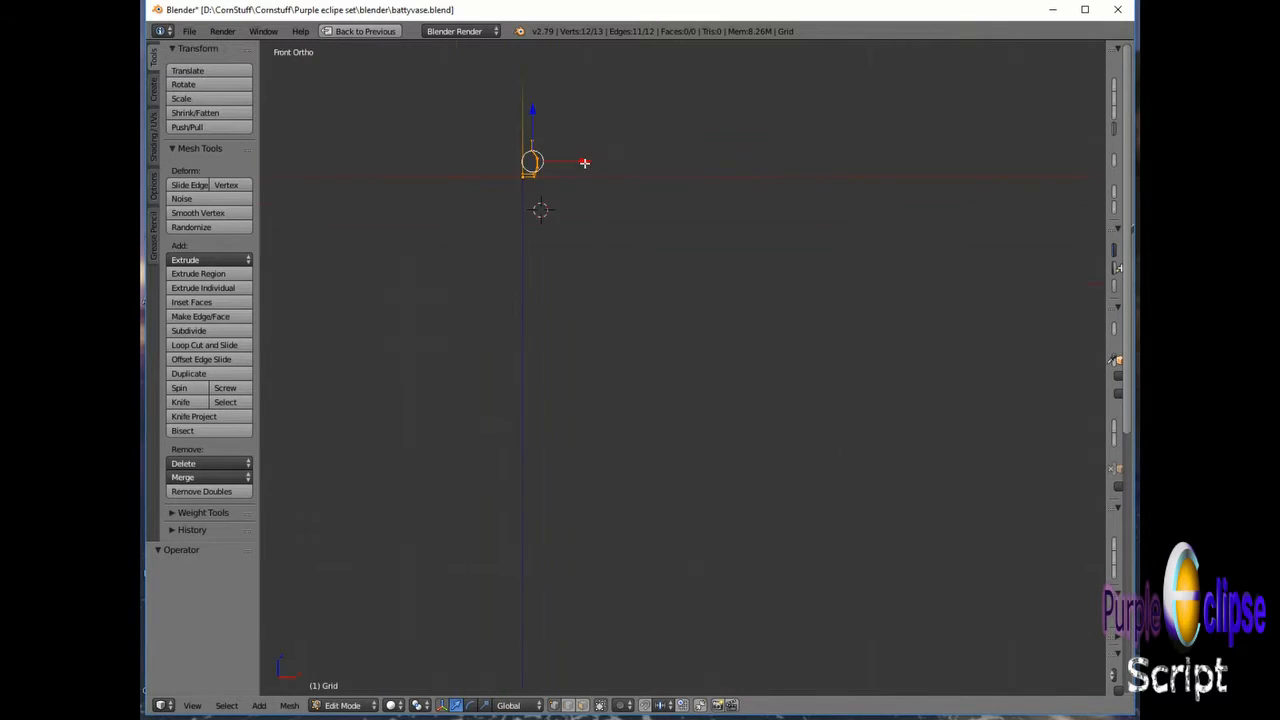
pyautogui.scroll(-15, 632, 153)
pyautogui.scroll(10, 609, 77)
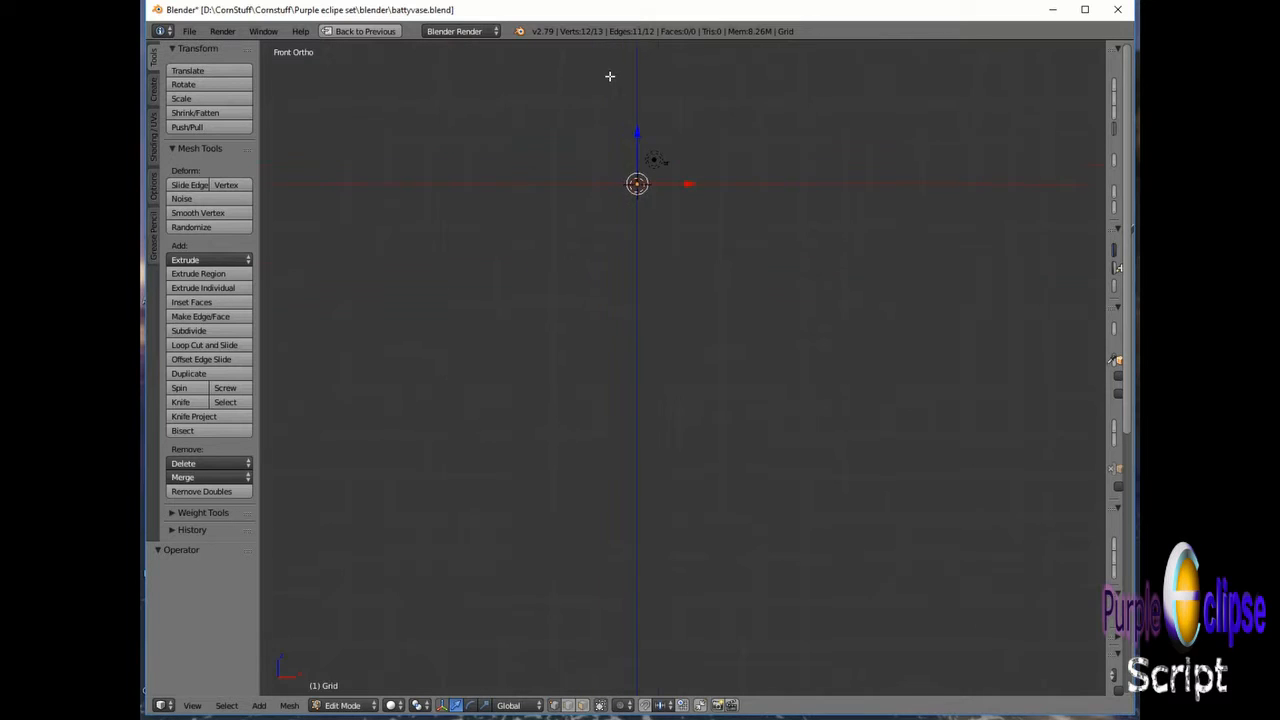
pyautogui.scroll(3, 712, 268)
pyautogui.scroll(8, 676, 364)
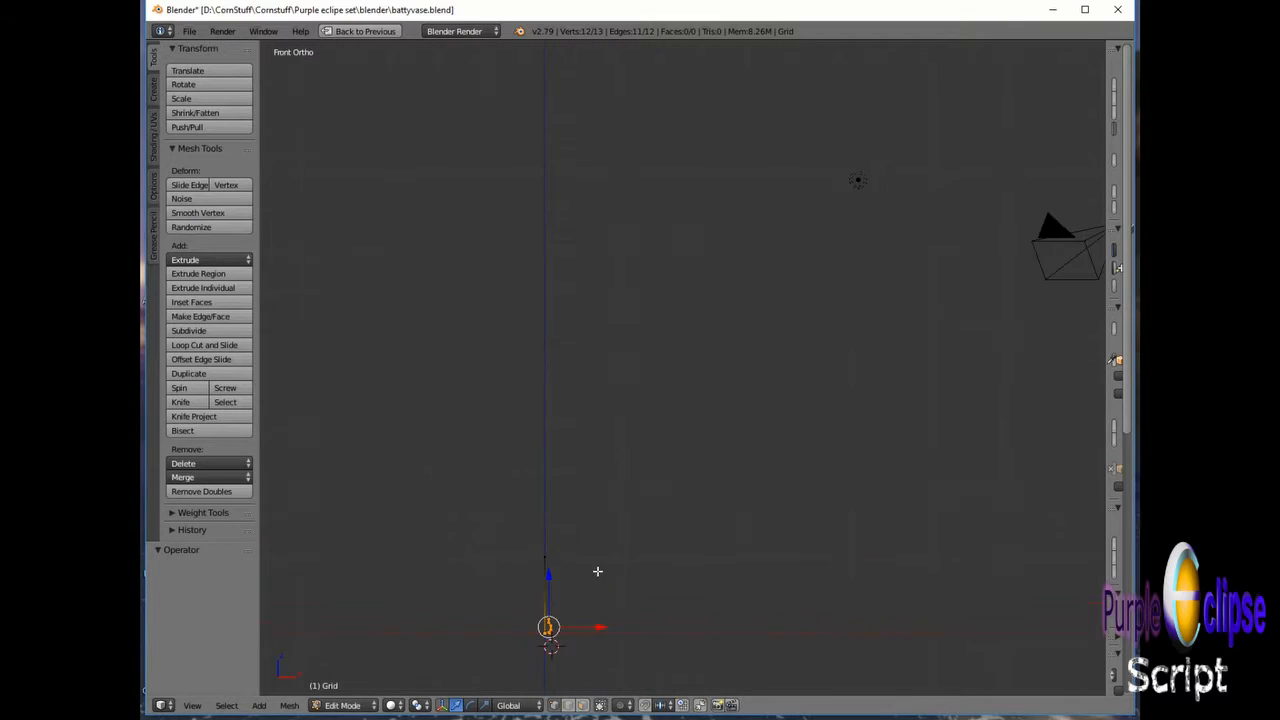
pyautogui.scroll(5, 514, 590)
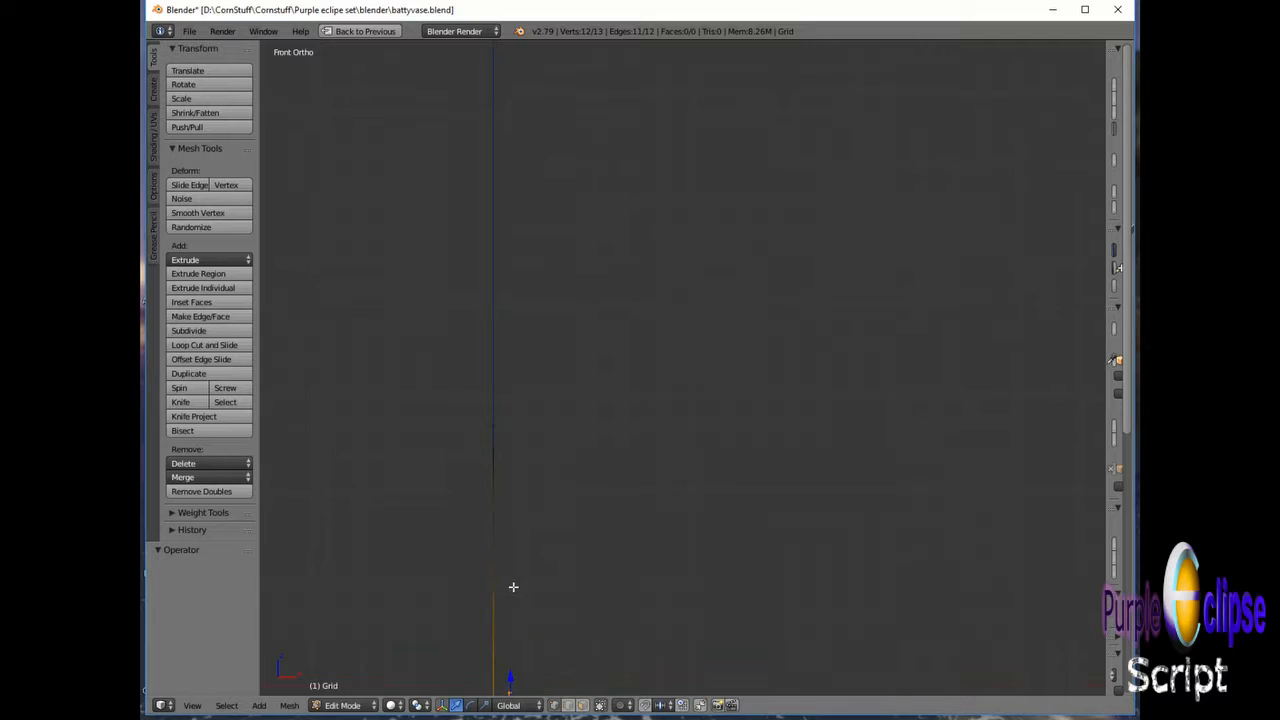
pyautogui.rightClick(482, 319)
pyautogui.scroll(-3, 569, 505)
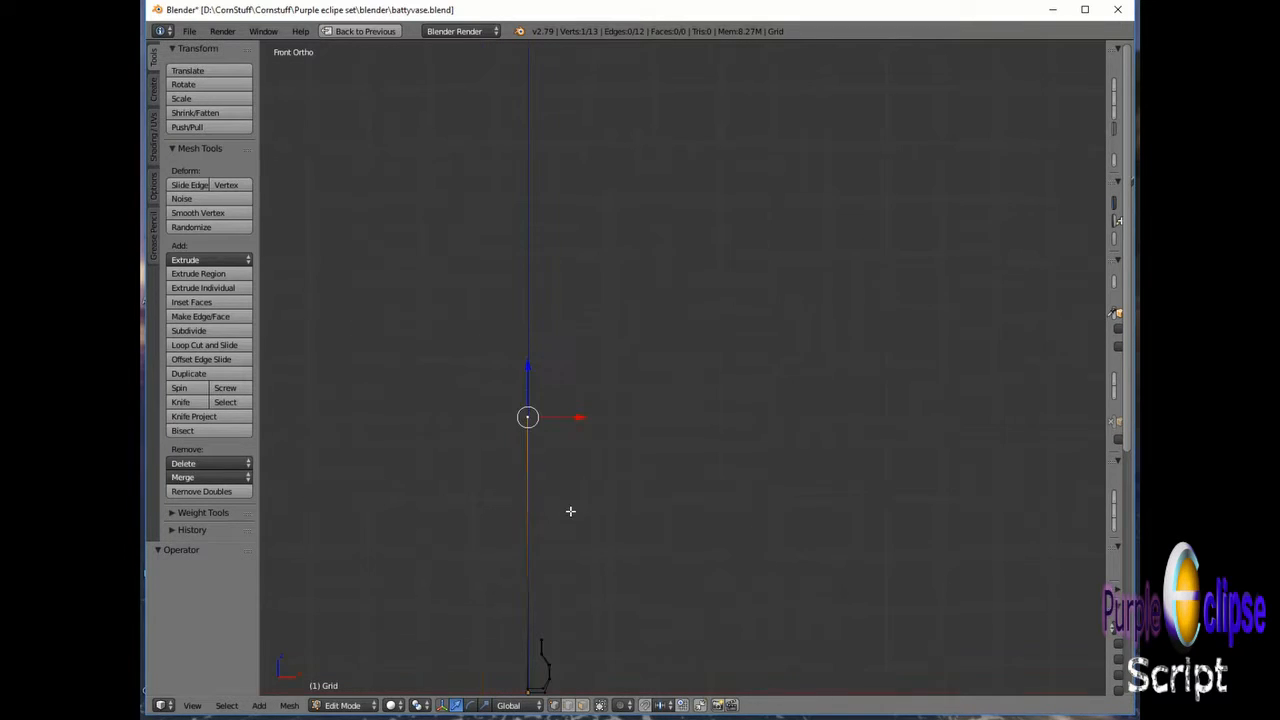
pyautogui.moveTo(525, 369); pyautogui.dragTo(505, 588)
pyautogui.scroll(-1, 627, 541)
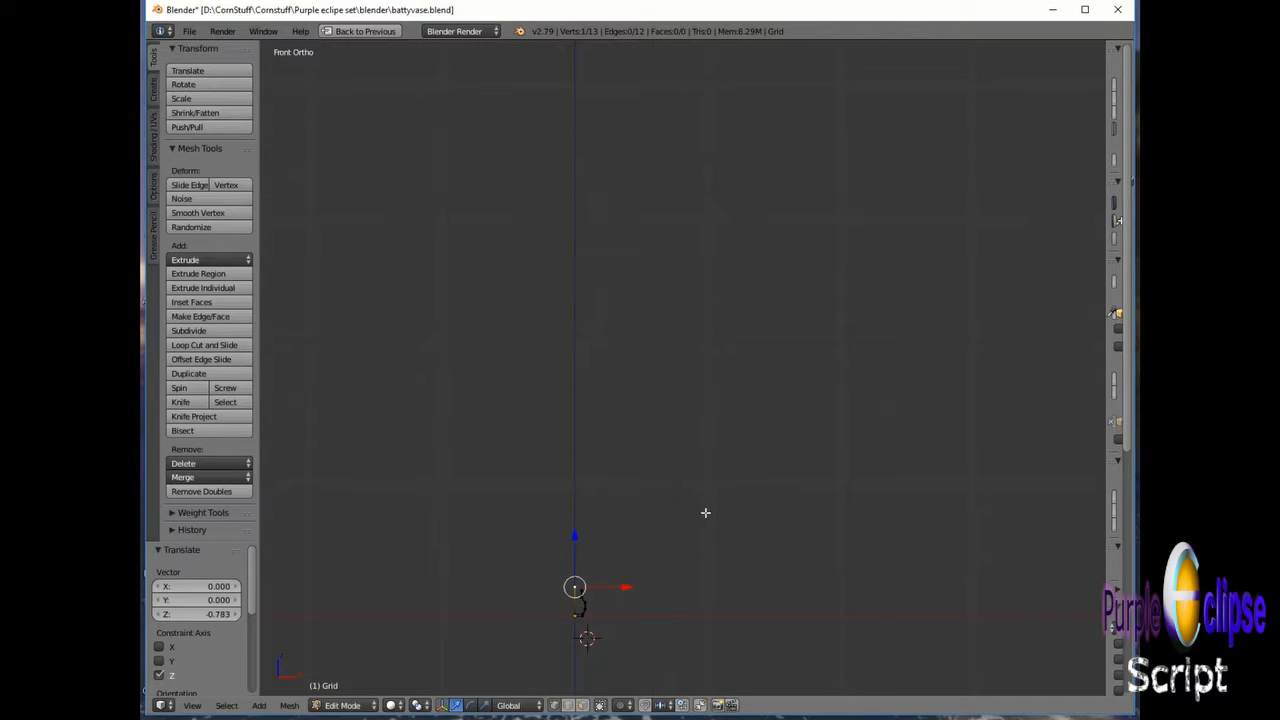
# Step: Move the top vertex of the vertical center edge about -0.210 along the Z axis, to just above the vase base
pyautogui.scroll(10, 670, 596)
pyautogui.scroll(2, 445, 332)
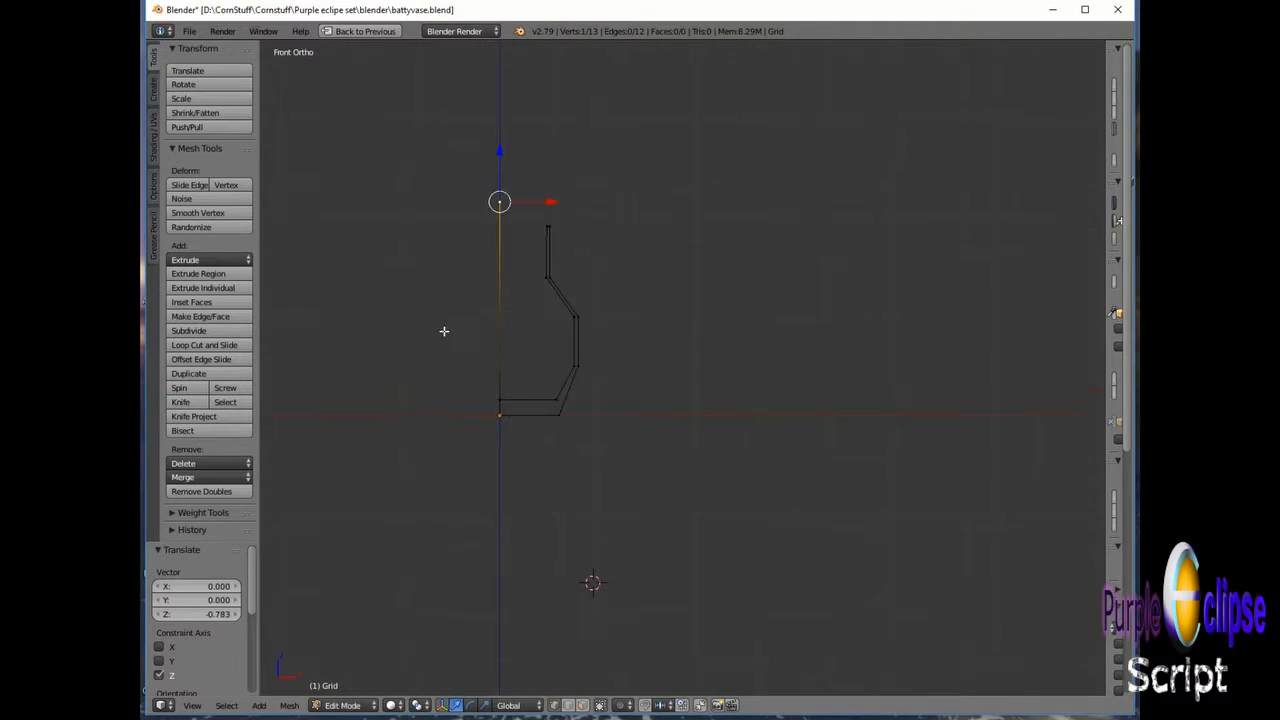
pyautogui.moveTo(501, 152); pyautogui.dragTo(463, 360)
# Step: Move the base's center corner vertex 0.018 in X, and the center edge's other vertex down to the base line and 0.012 in X
pyautogui.scroll(8, 551, 383)
pyautogui.scroll(4, 433, 487)
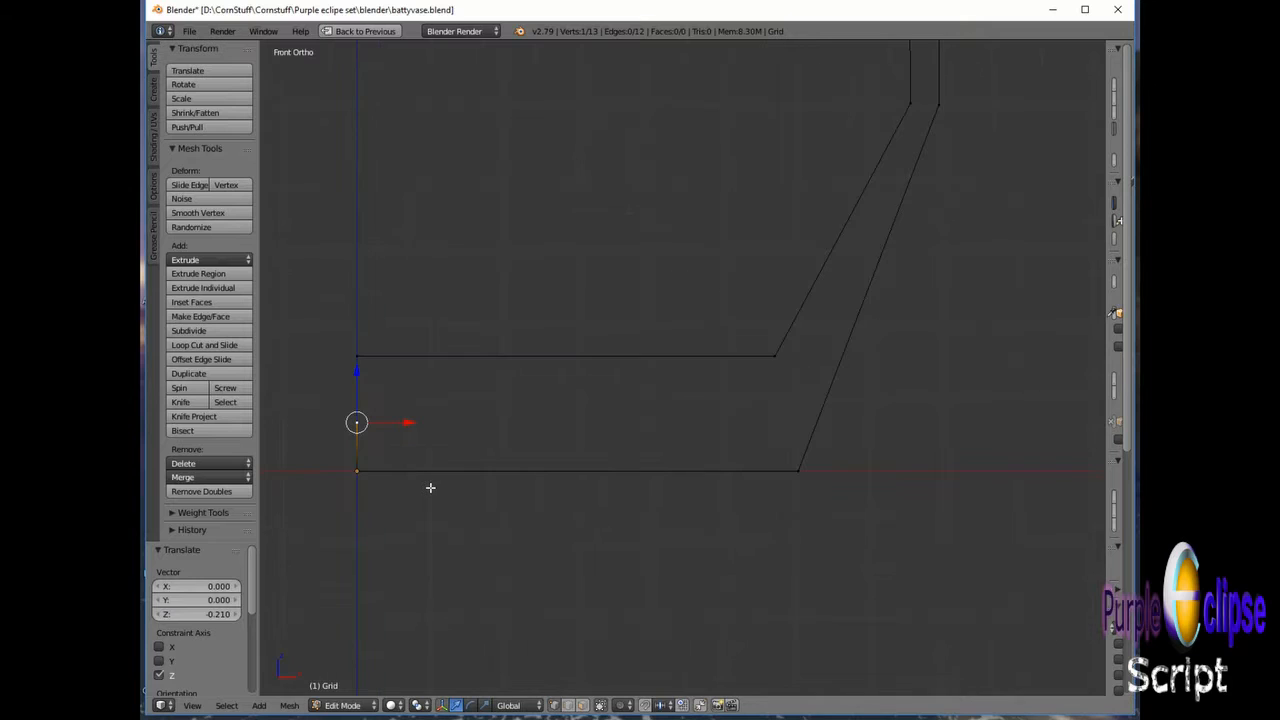
pyautogui.rightClick(327, 466)
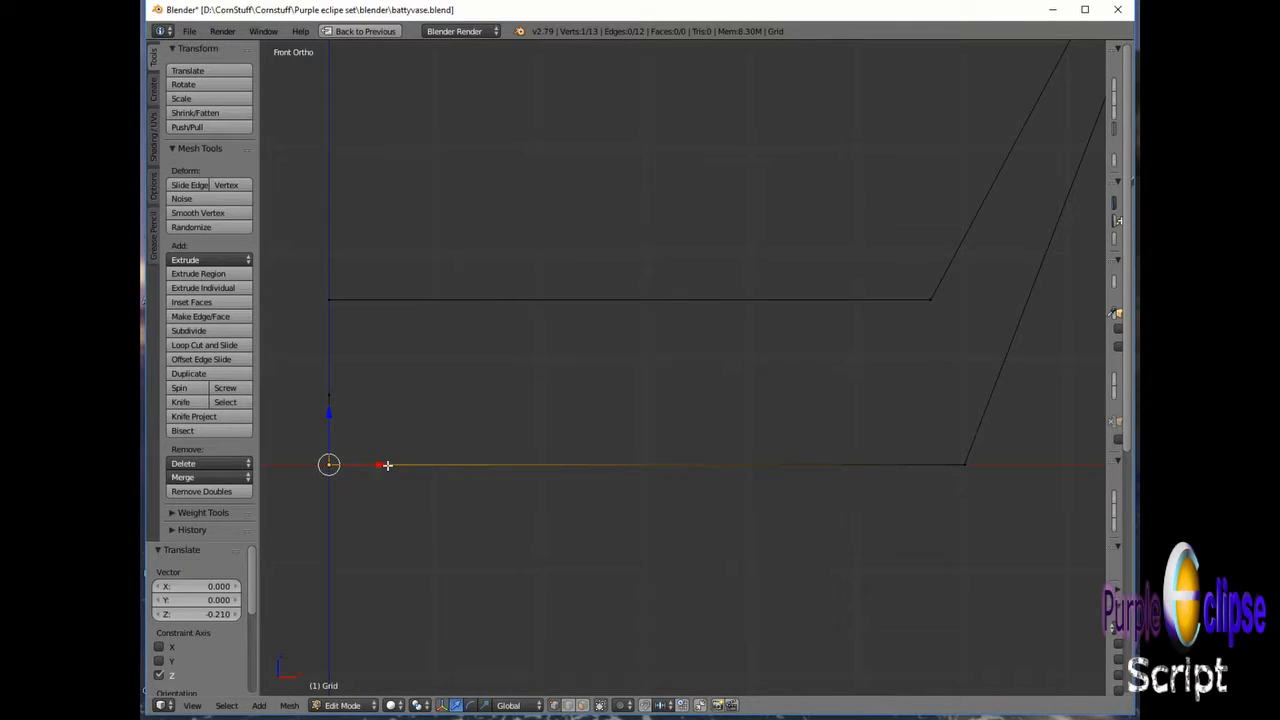
pyautogui.moveTo(387, 465); pyautogui.dragTo(575, 480)
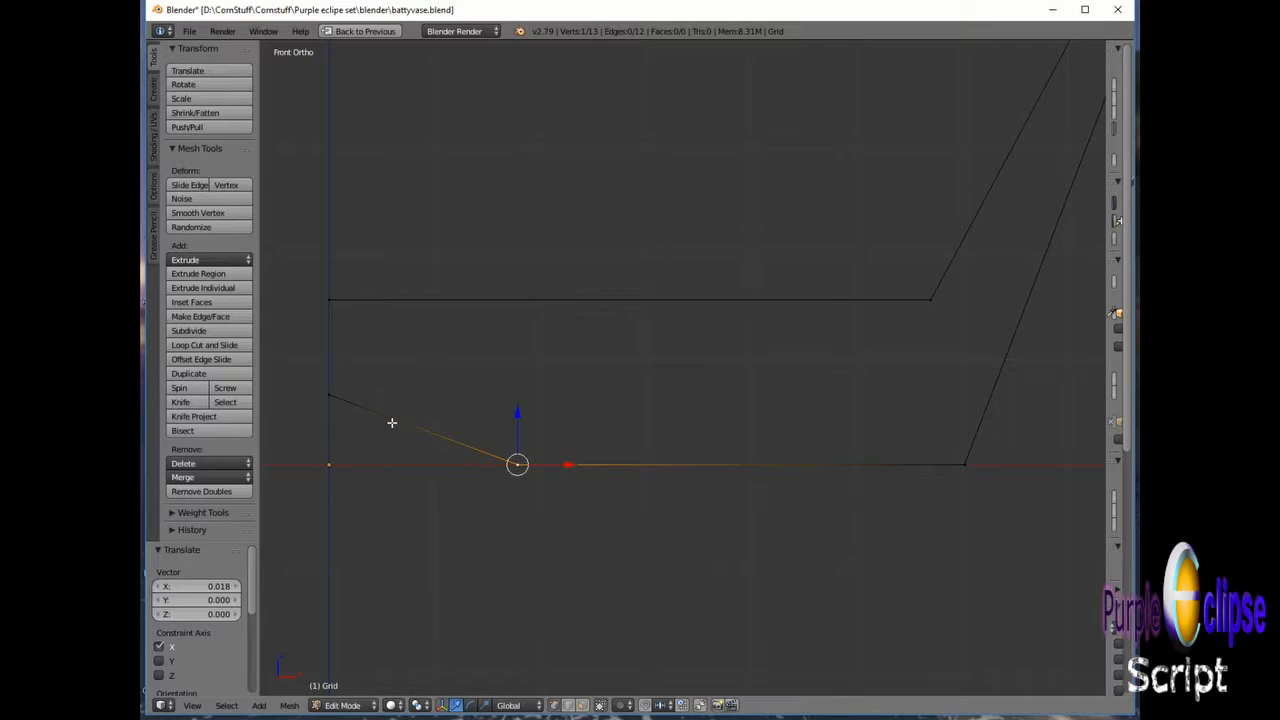
pyautogui.rightClick(329, 394)
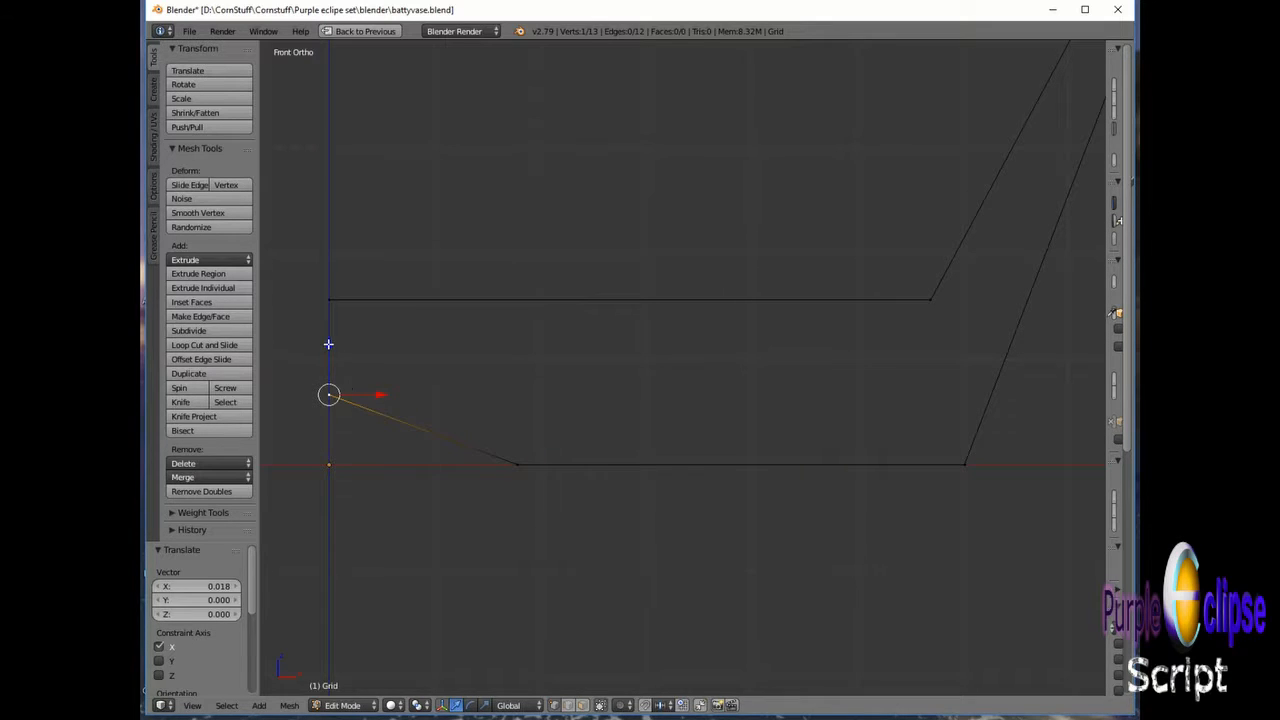
pyautogui.moveTo(328, 344); pyautogui.dragTo(339, 412)
pyautogui.moveTo(376, 466); pyautogui.dragTo(504, 467)
# Step: Set the X coordinate of the selected base vertex to 0 so it sits on the center axis
pyautogui.press('n')
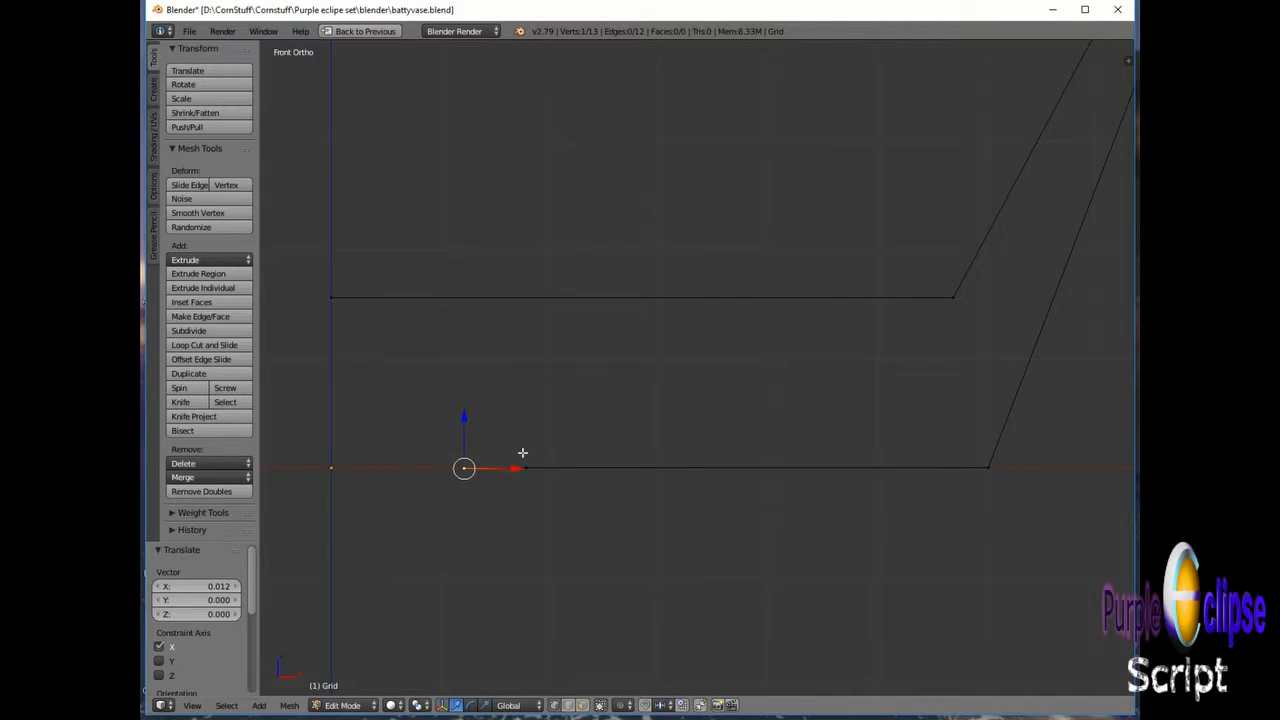
pyautogui.press('n')
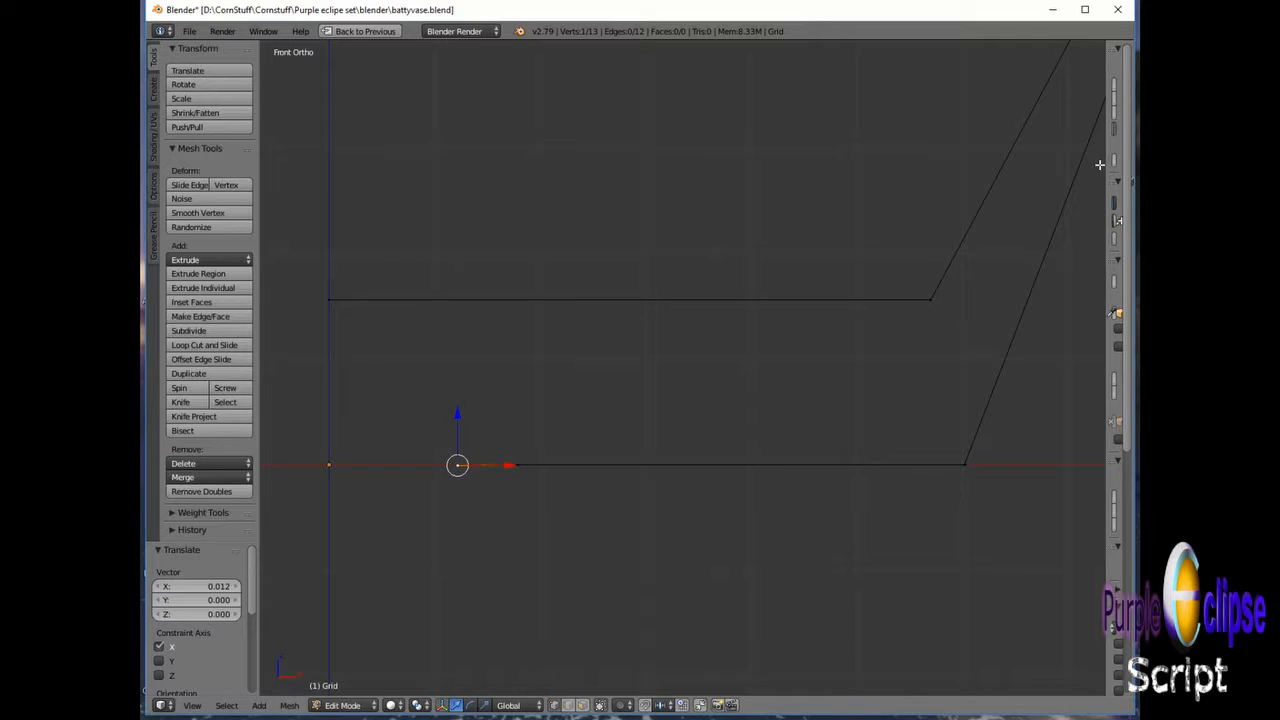
pyautogui.moveTo(1107, 165); pyautogui.dragTo(792, 172)
pyautogui.click(1033, 87)
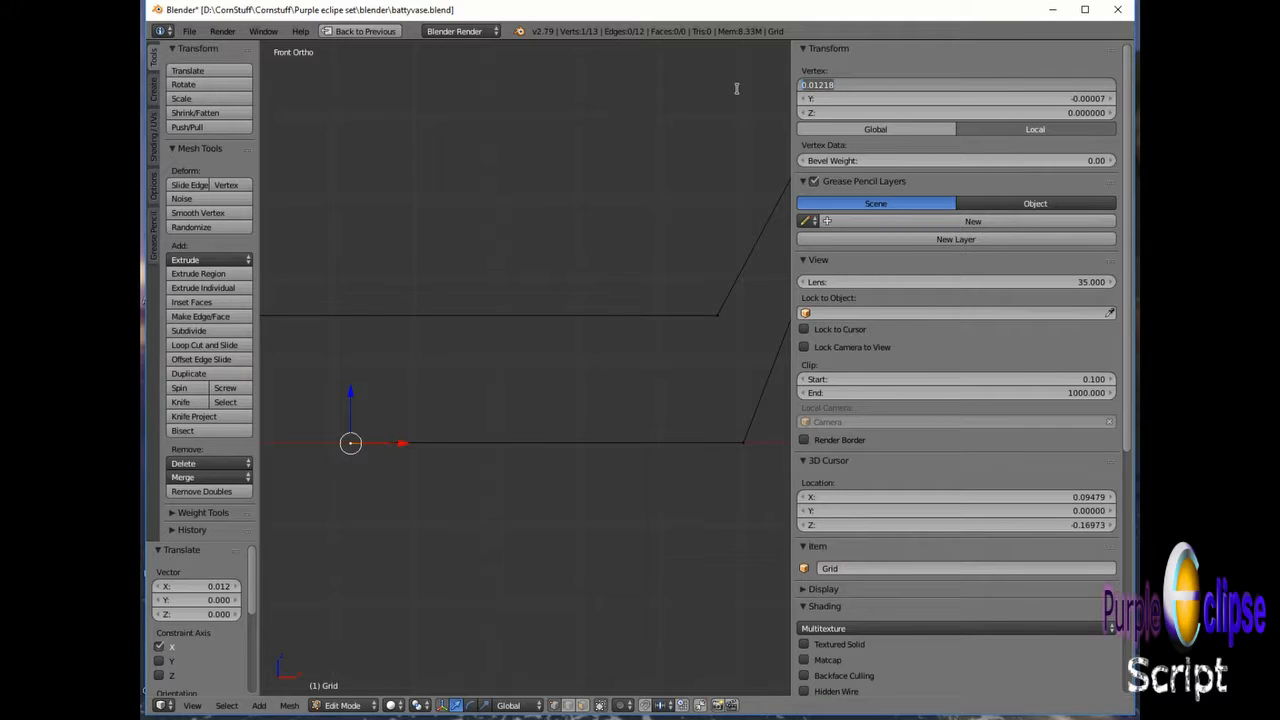
pyautogui.write('0')
pyautogui.press('Return')
pyautogui.scroll(-4, 520, 371)
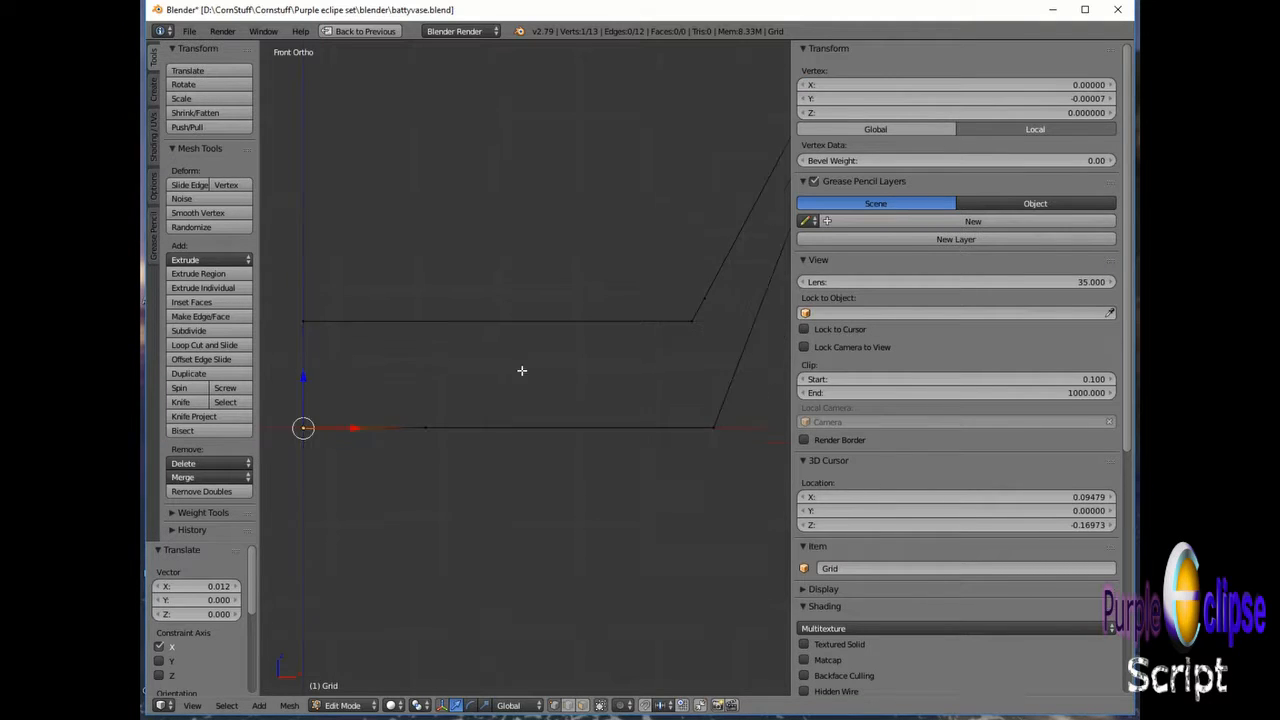
pyautogui.scroll(3, 446, 403)
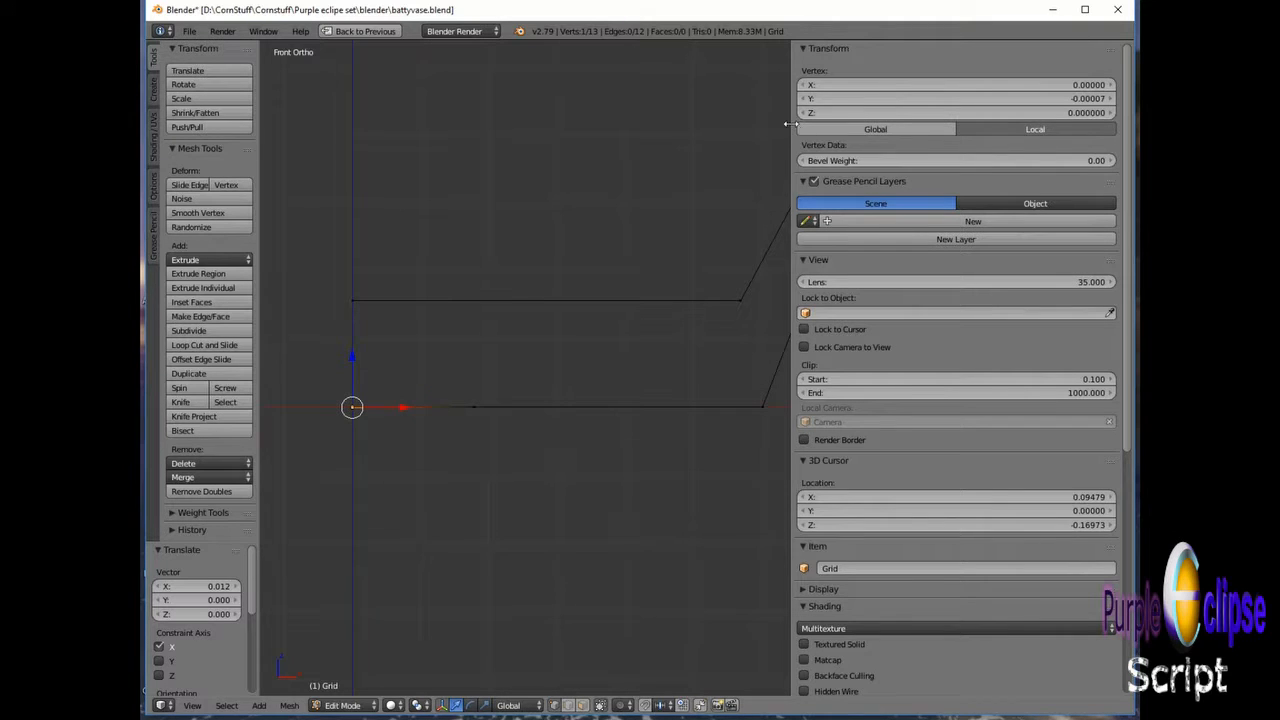
pyautogui.moveTo(794, 121); pyautogui.dragTo(1098, 137)
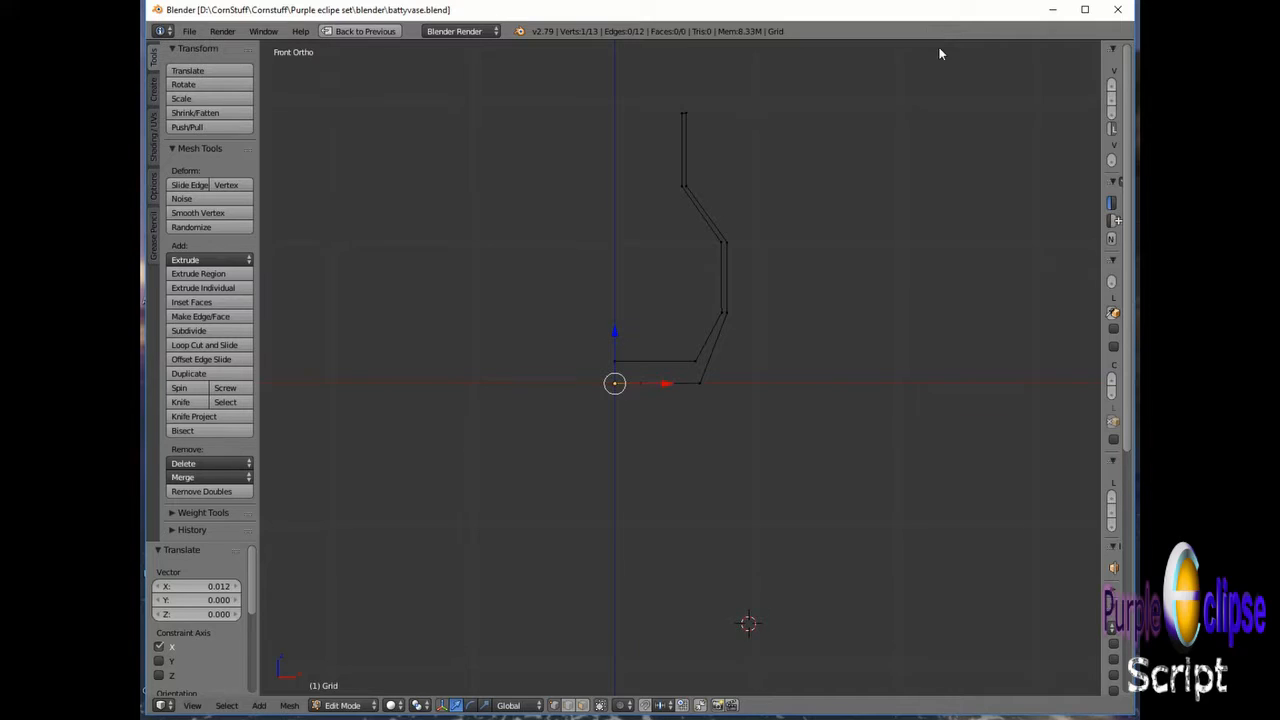
# Step: Set the 3D cursor location to 0 in X, Y and Z
pyautogui.press('n')
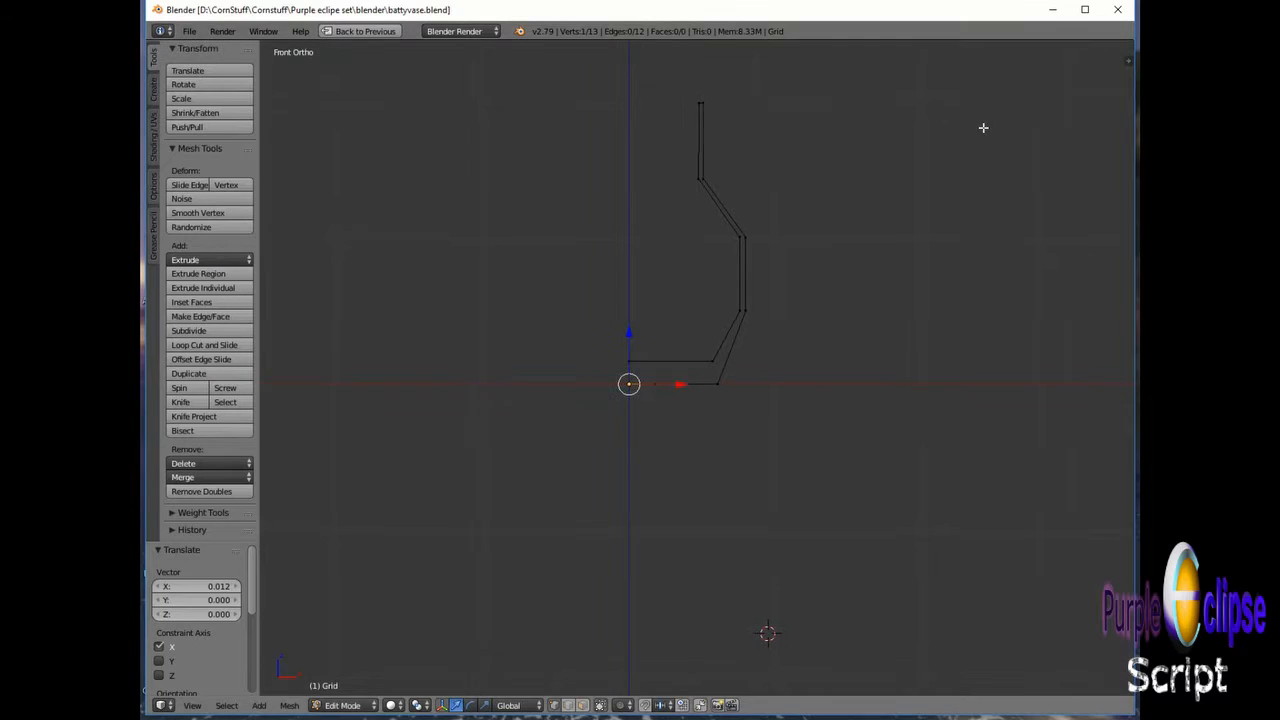
pyautogui.press('n')
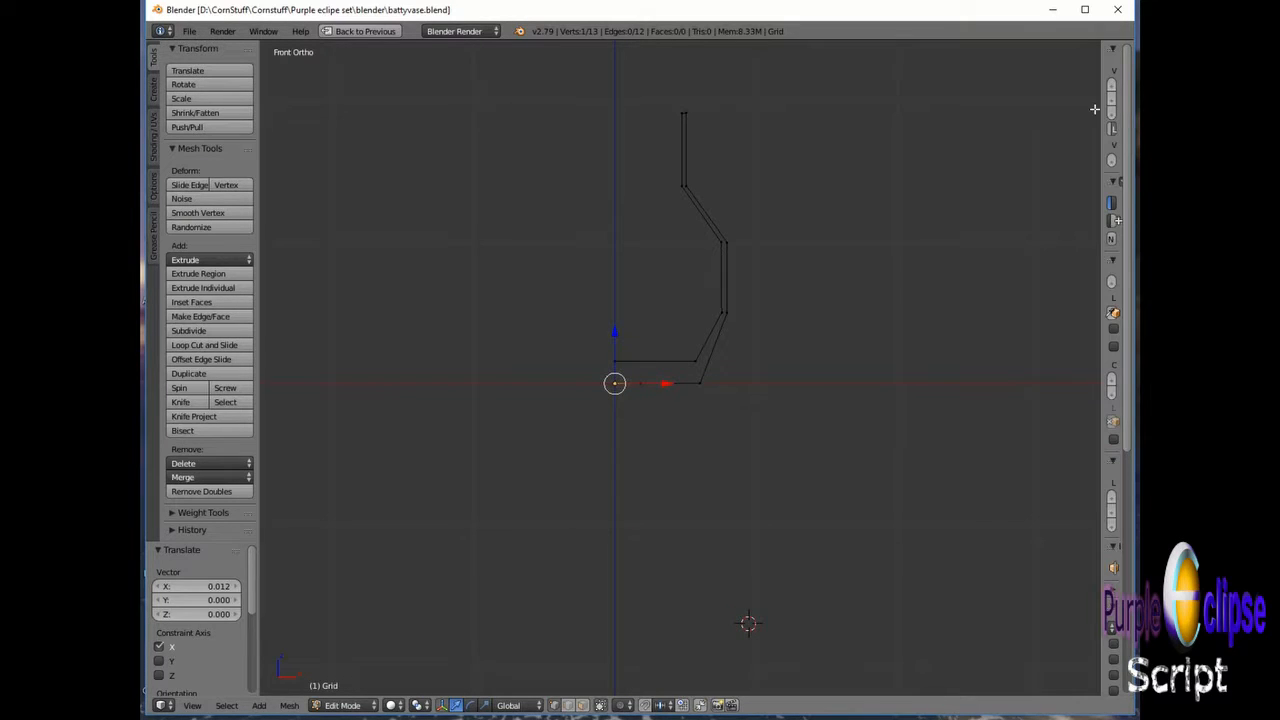
pyautogui.moveTo(1100, 112); pyautogui.dragTo(846, 125)
pyautogui.scroll(-4, 941, 320)
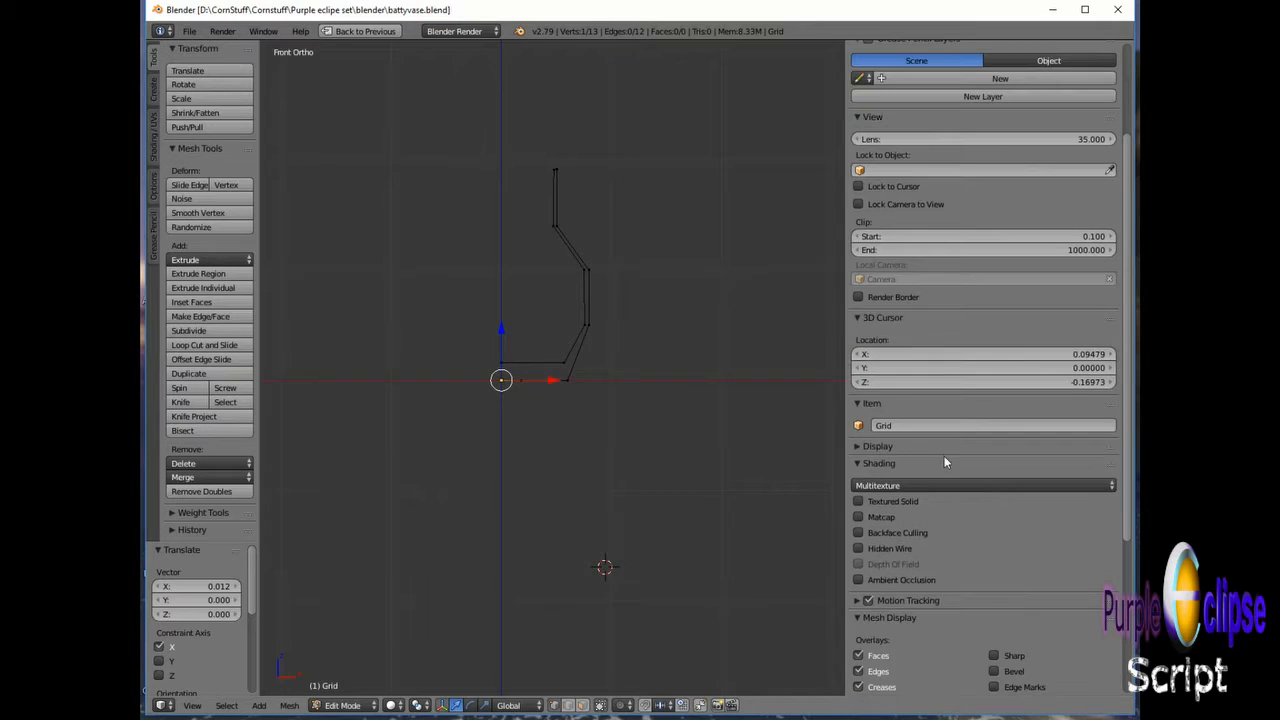
pyautogui.click(935, 354)
pyautogui.write('0')
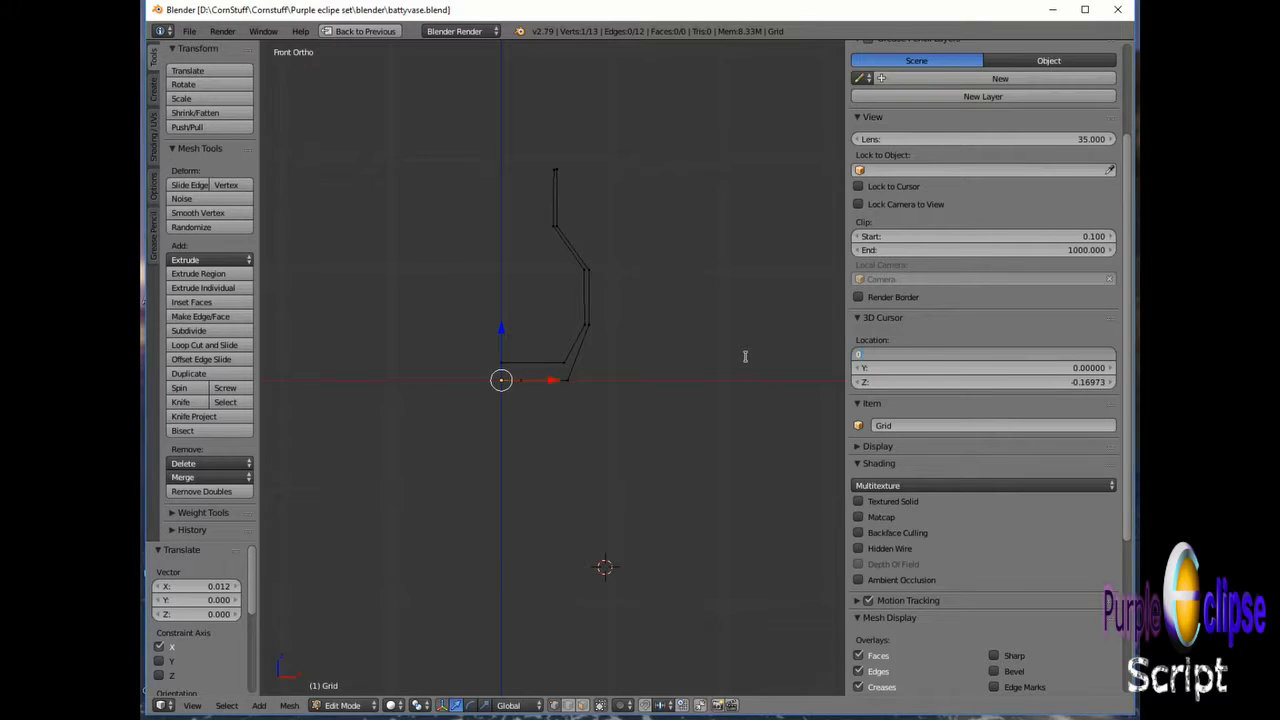
pyautogui.press('Tab')
pyautogui.write('0')
pyautogui.press('Tab')
pyautogui.write('0')
pyautogui.press('Tab')
pyautogui.press('Return')
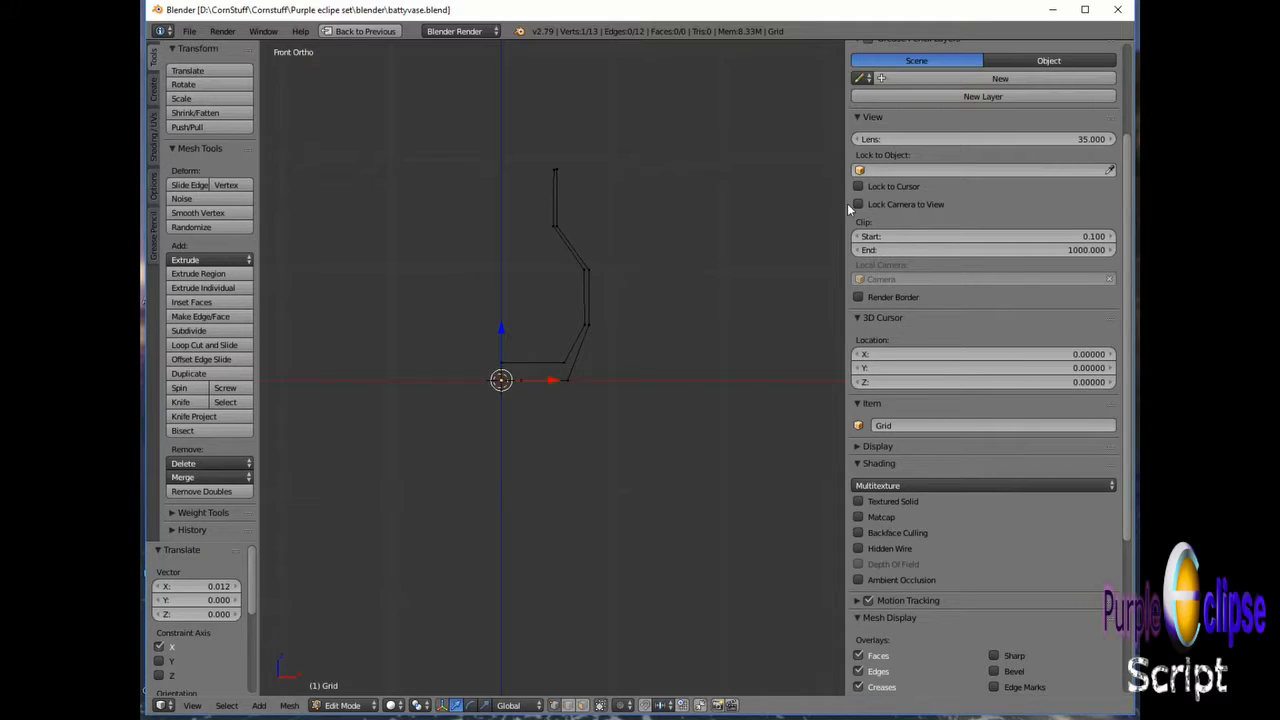
pyautogui.moveTo(845, 204); pyautogui.dragTo(1078, 207)
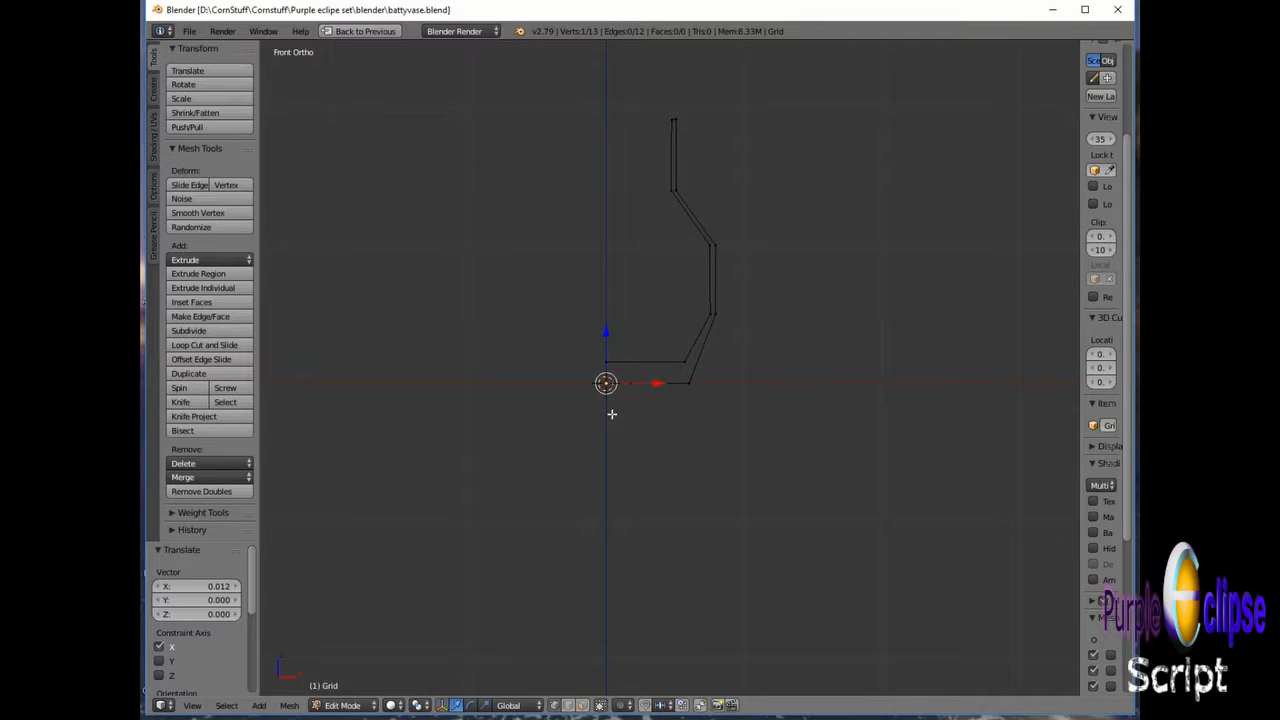
# Step: Deselect all vertices and restore the multi-view layout
pyautogui.press('a')
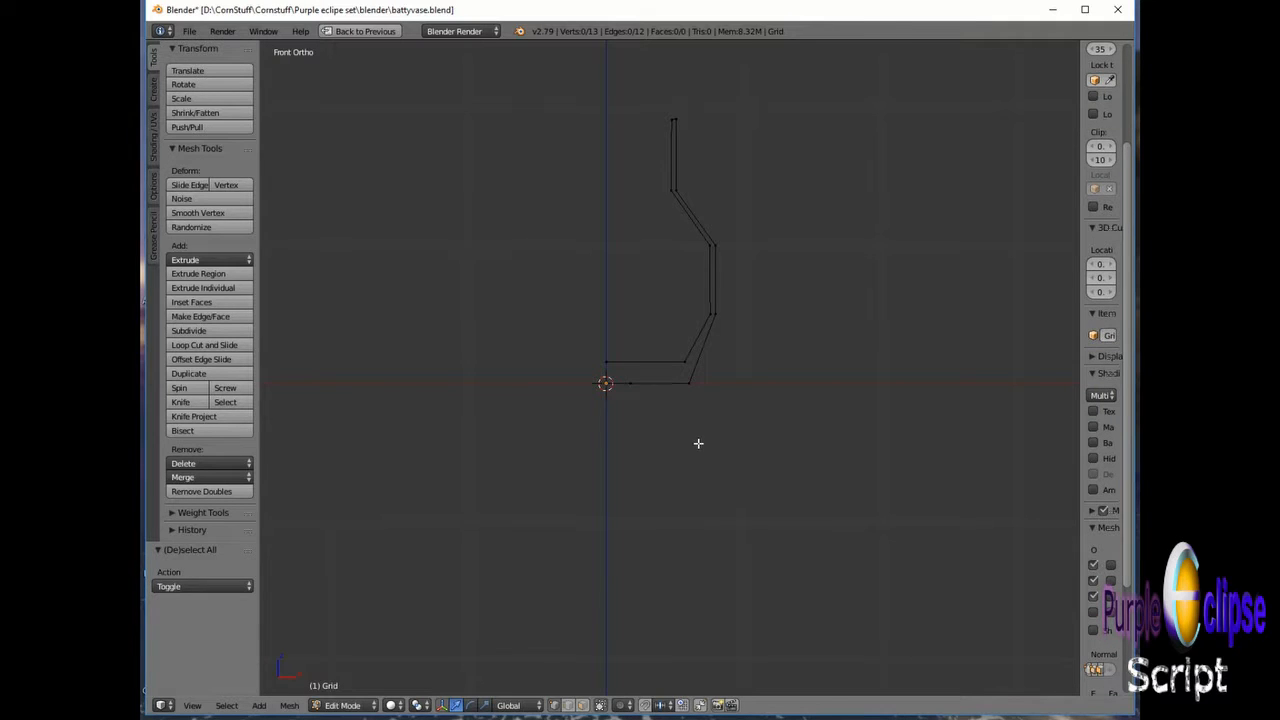
pyautogui.hotkey('ctrl', 'Up')
pyautogui.scroll(2, 418, 440)
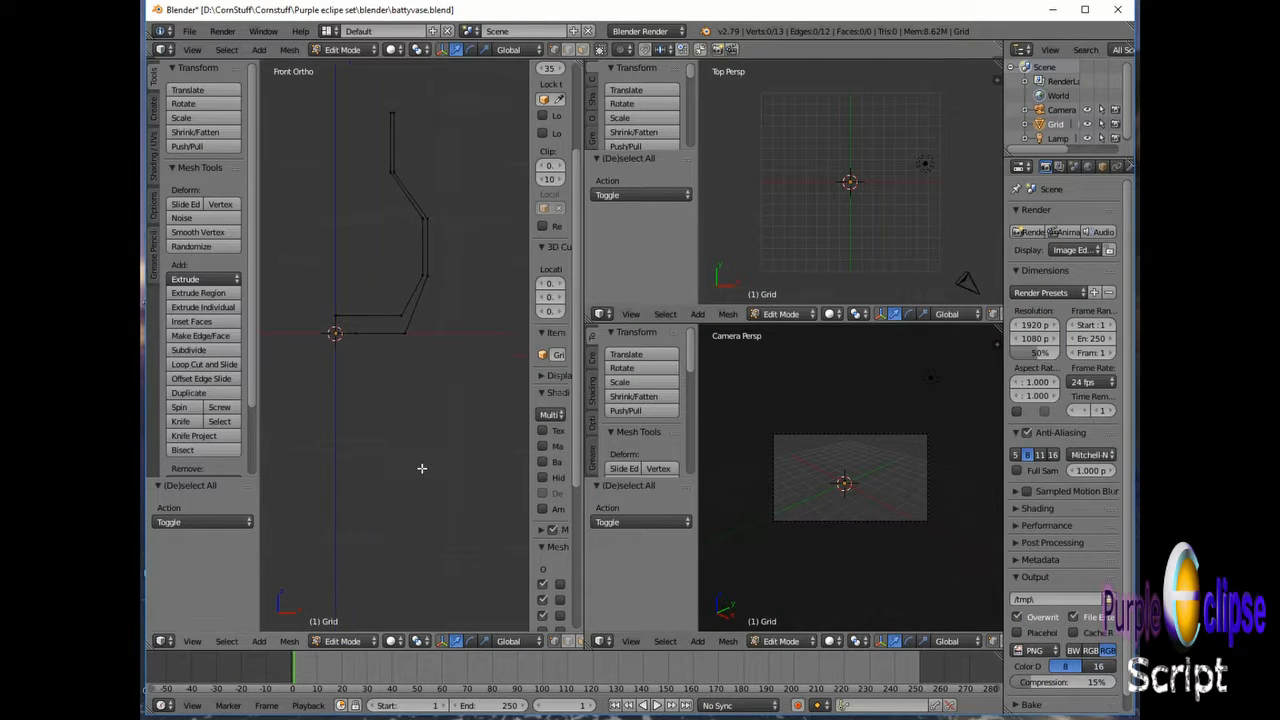
pyautogui.scroll(-1, 415, 432)
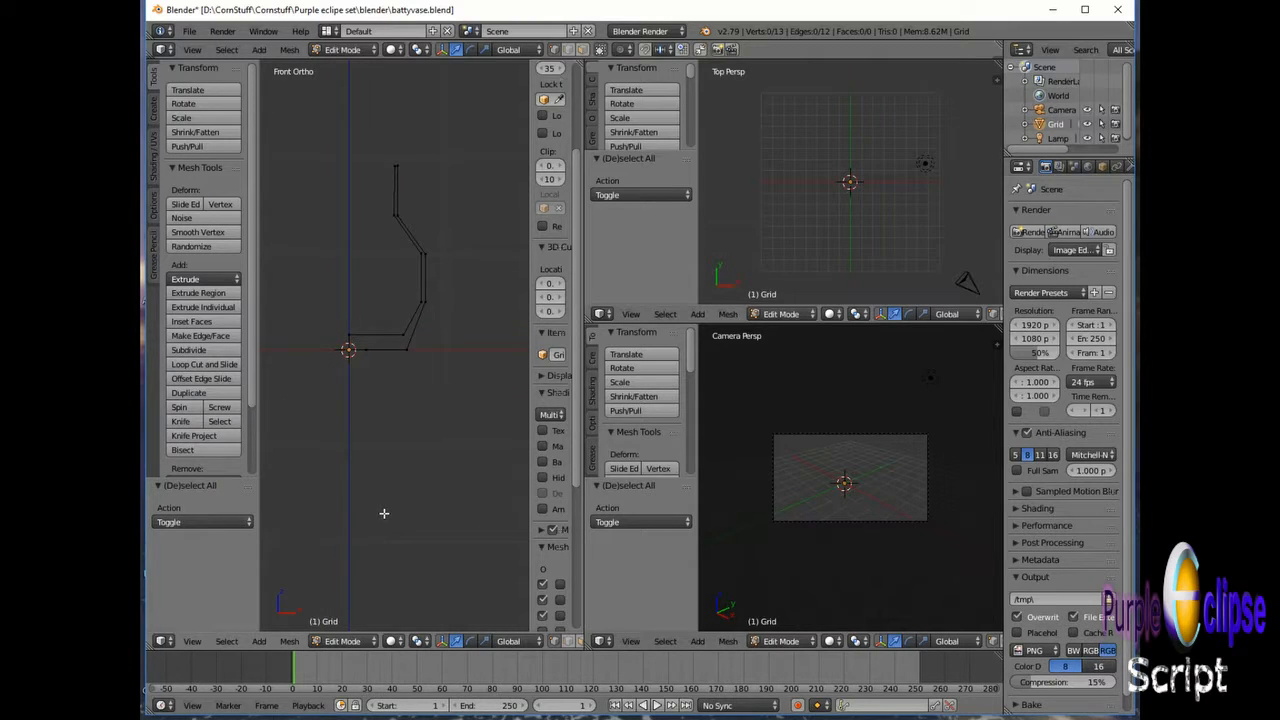
# Step: Select the whole vase profile and apply Spin to it in the front view
pyautogui.press('a')
pyautogui.scroll(4, 417, 363)
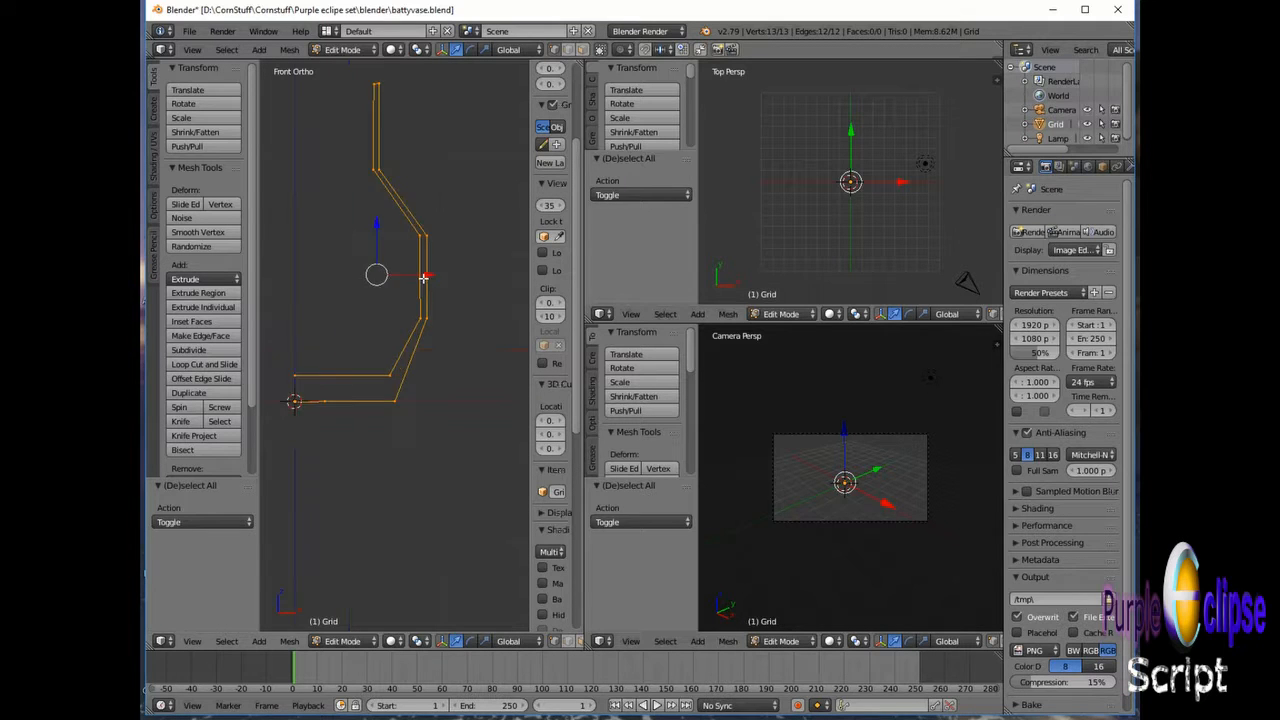
pyautogui.scroll(-4, 417, 363)
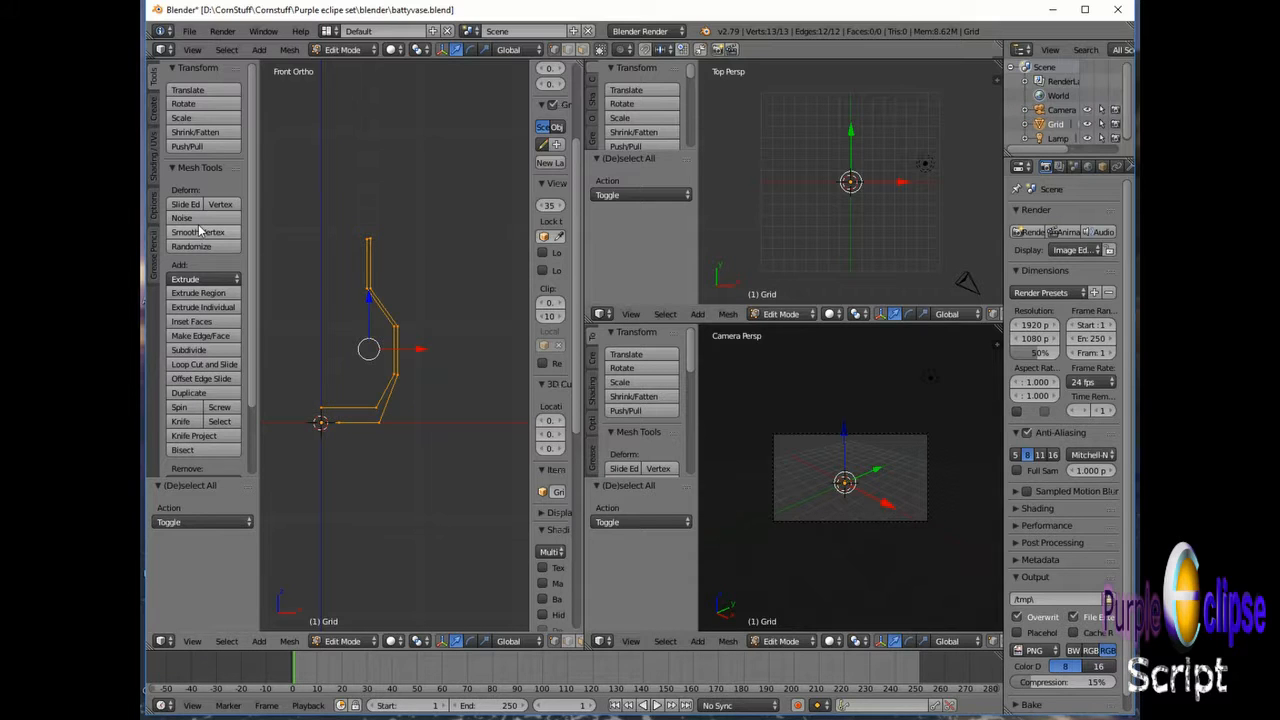
pyautogui.click(181, 408)
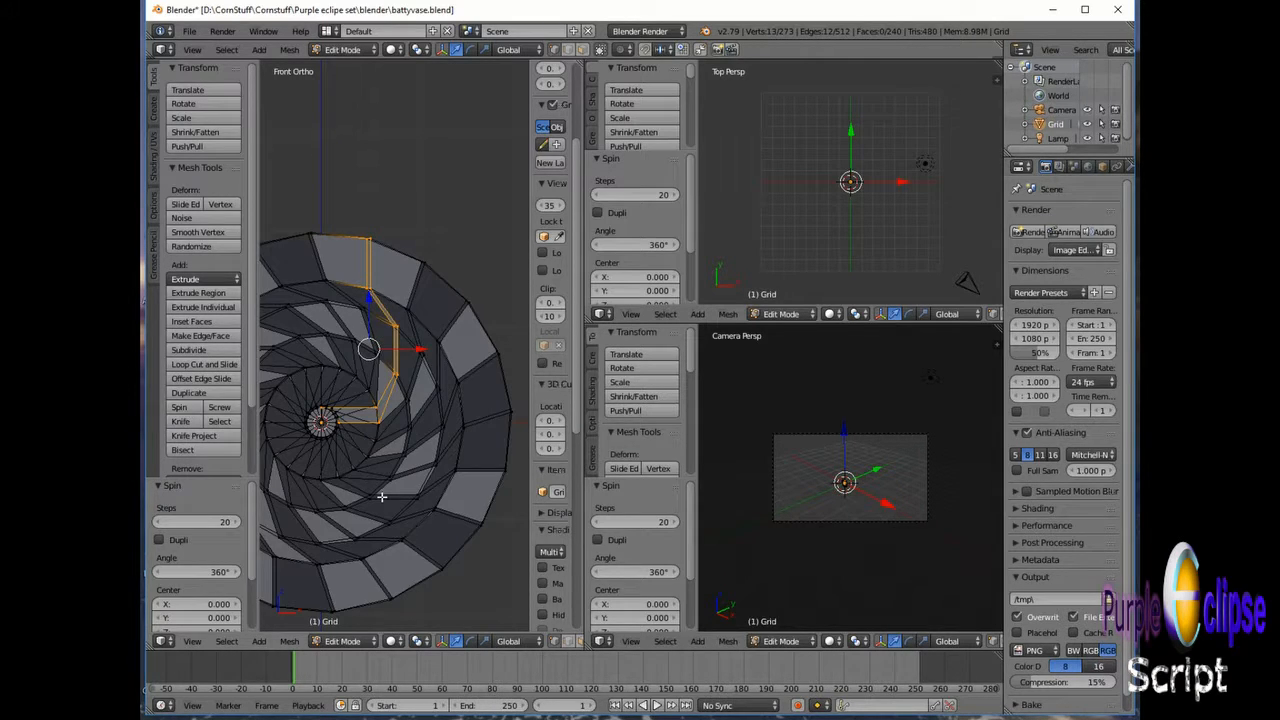
# Step: Set the Spin angle to 360° and the number of steps to 20
pyautogui.click(219, 574)
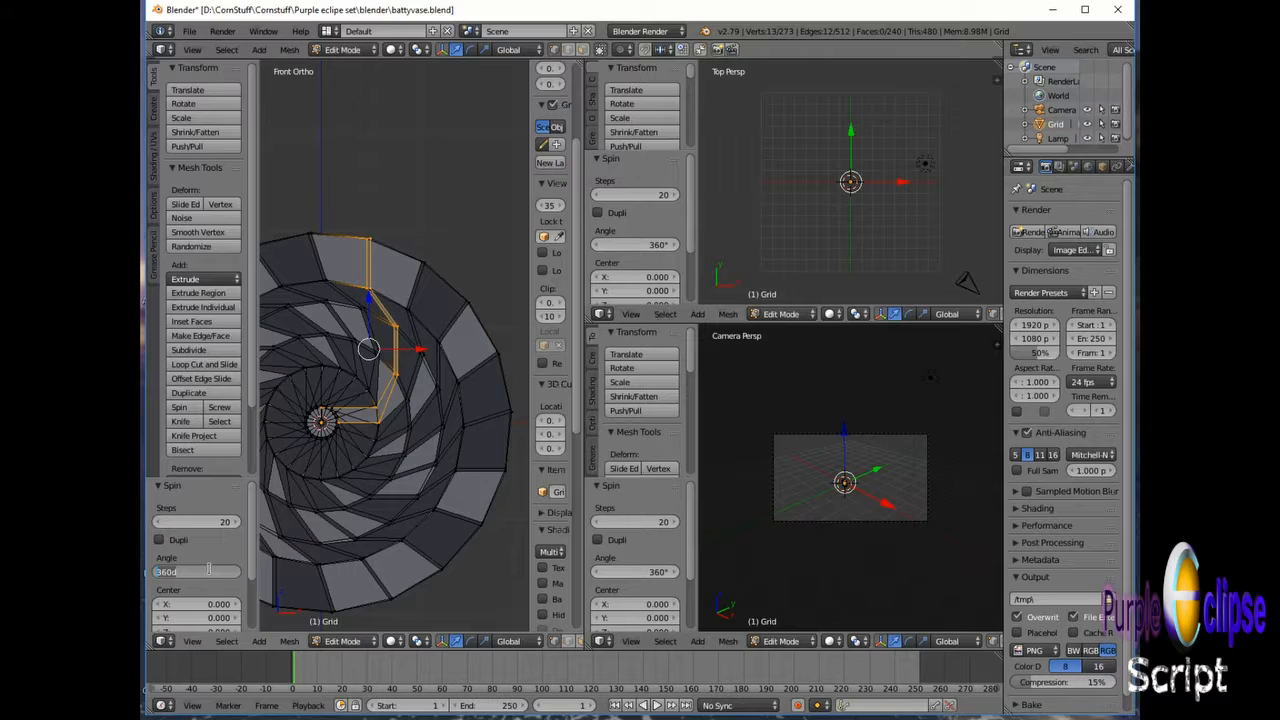
pyautogui.write('3')
pyautogui.press('Return')
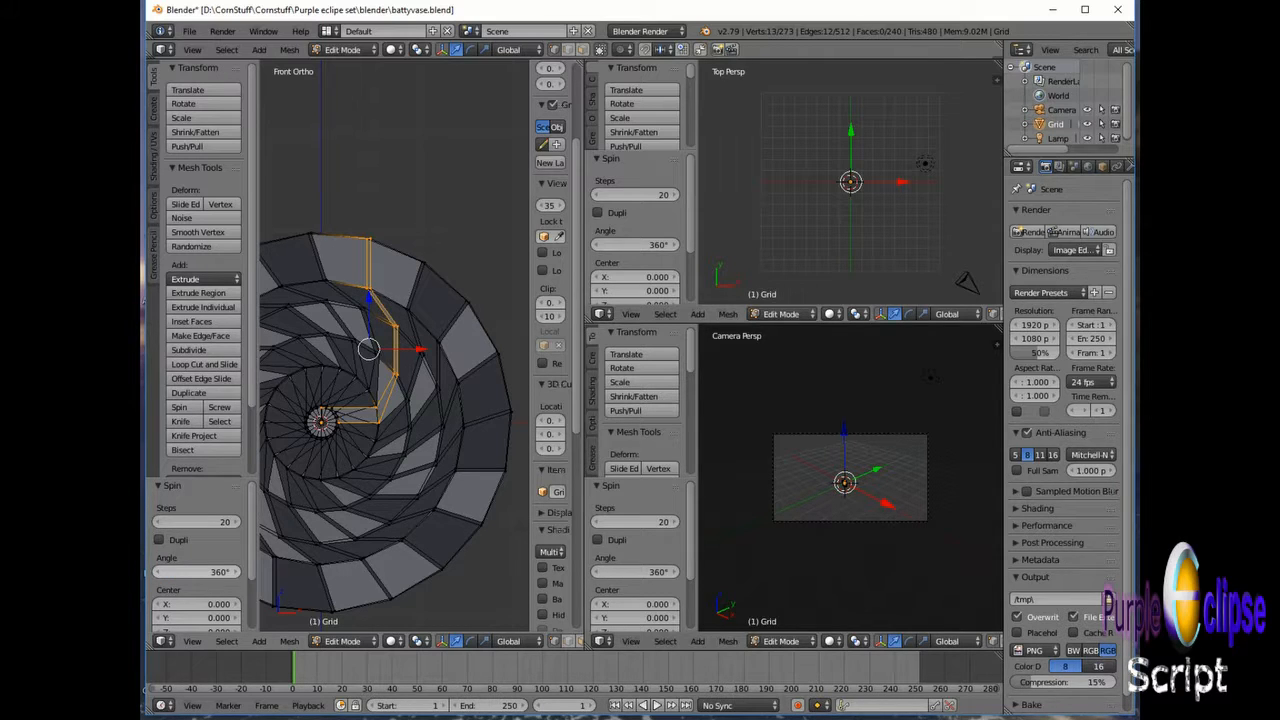
pyautogui.click(230, 522)
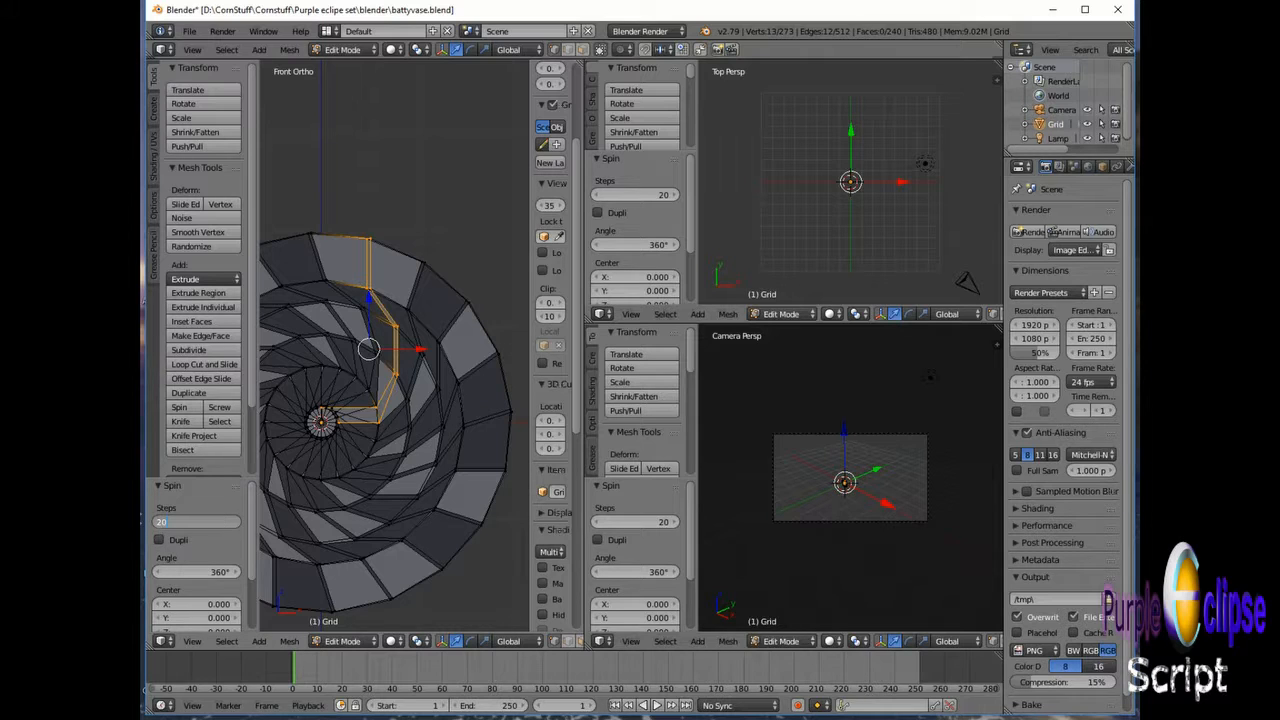
pyautogui.moveTo(172, 522); pyautogui.dragTo(146, 517)
pyautogui.press('Return')
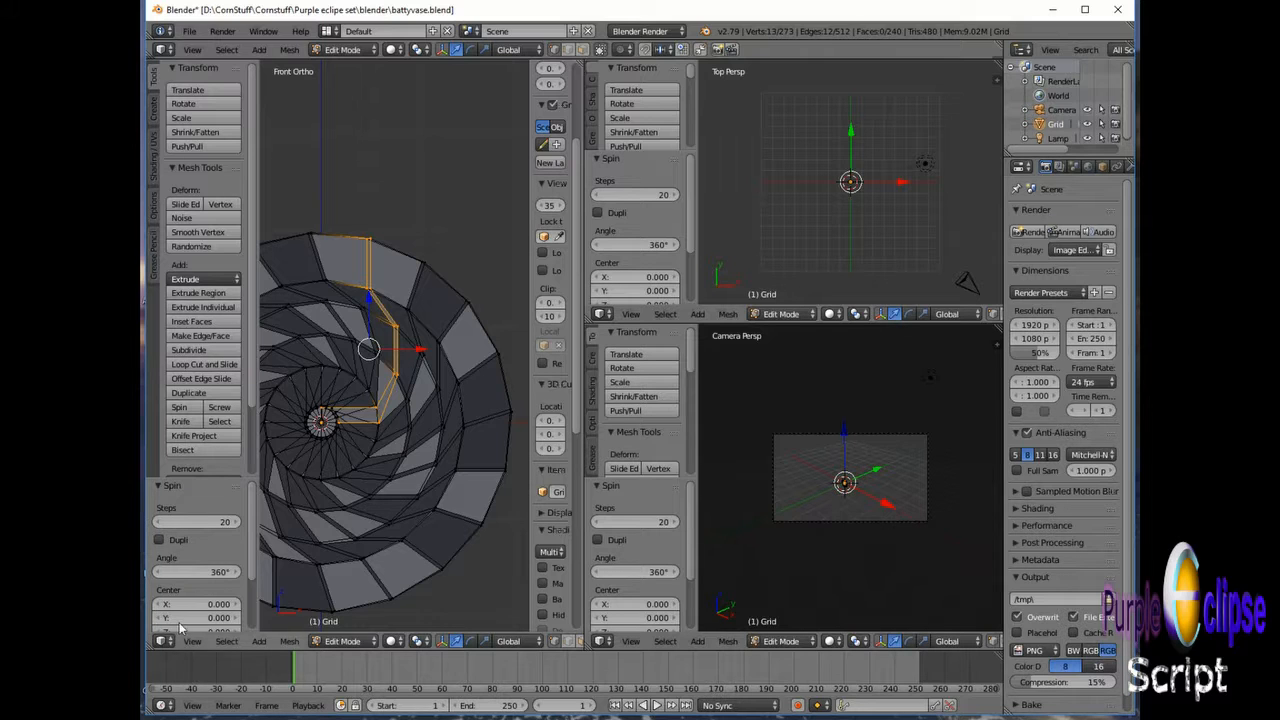
# Step: Set the Z component of the Spin axis to 1
pyautogui.scroll(-1, 205, 607)
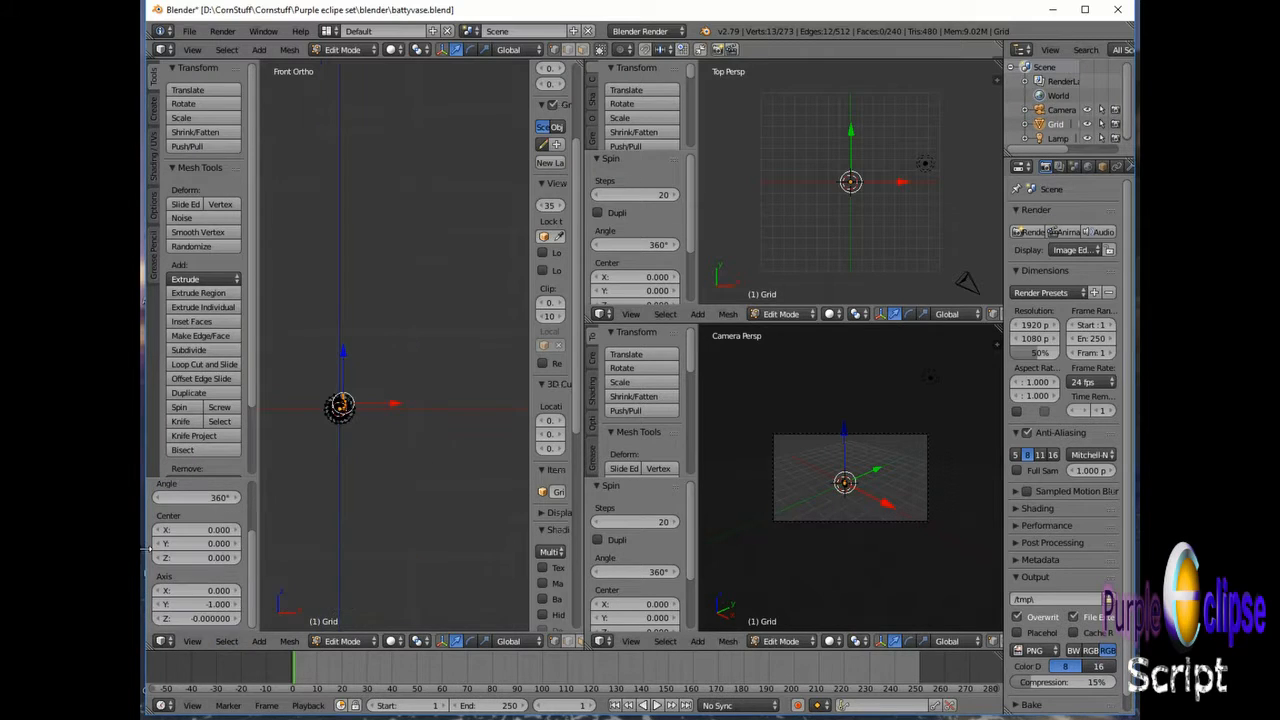
pyautogui.scroll(3, 391, 431)
pyautogui.scroll(3, 318, 422)
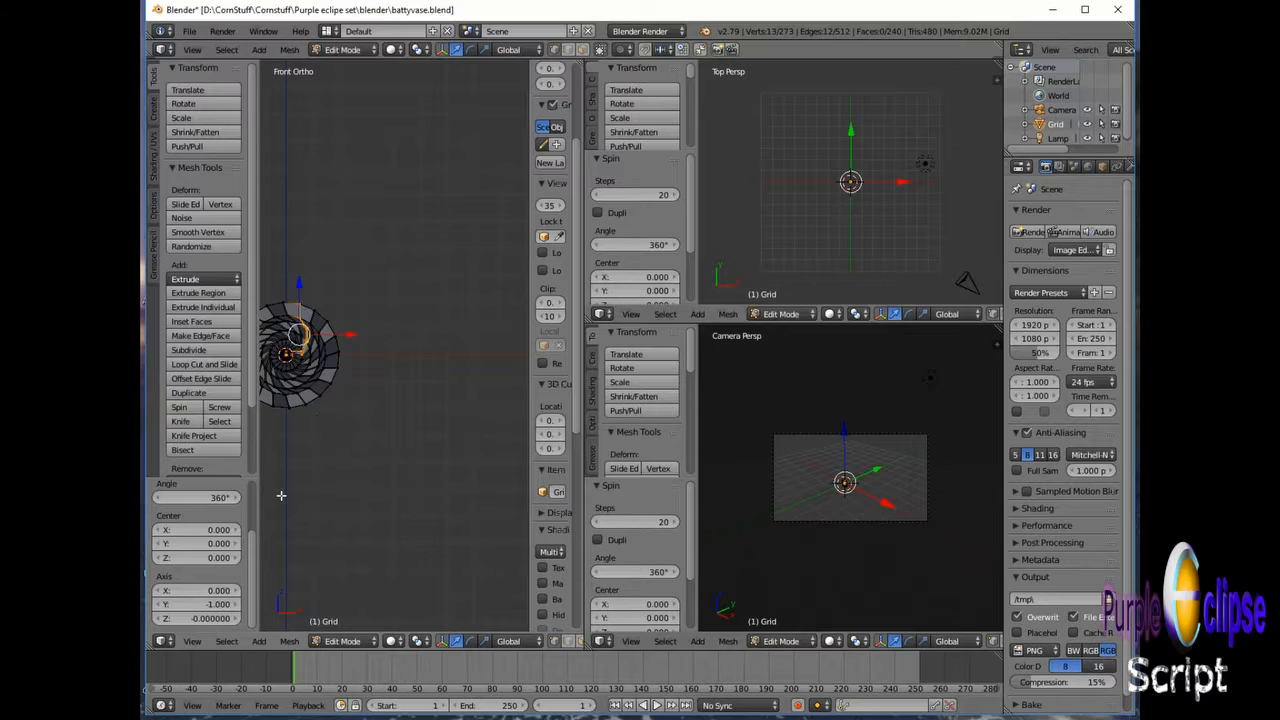
pyautogui.click(212, 620)
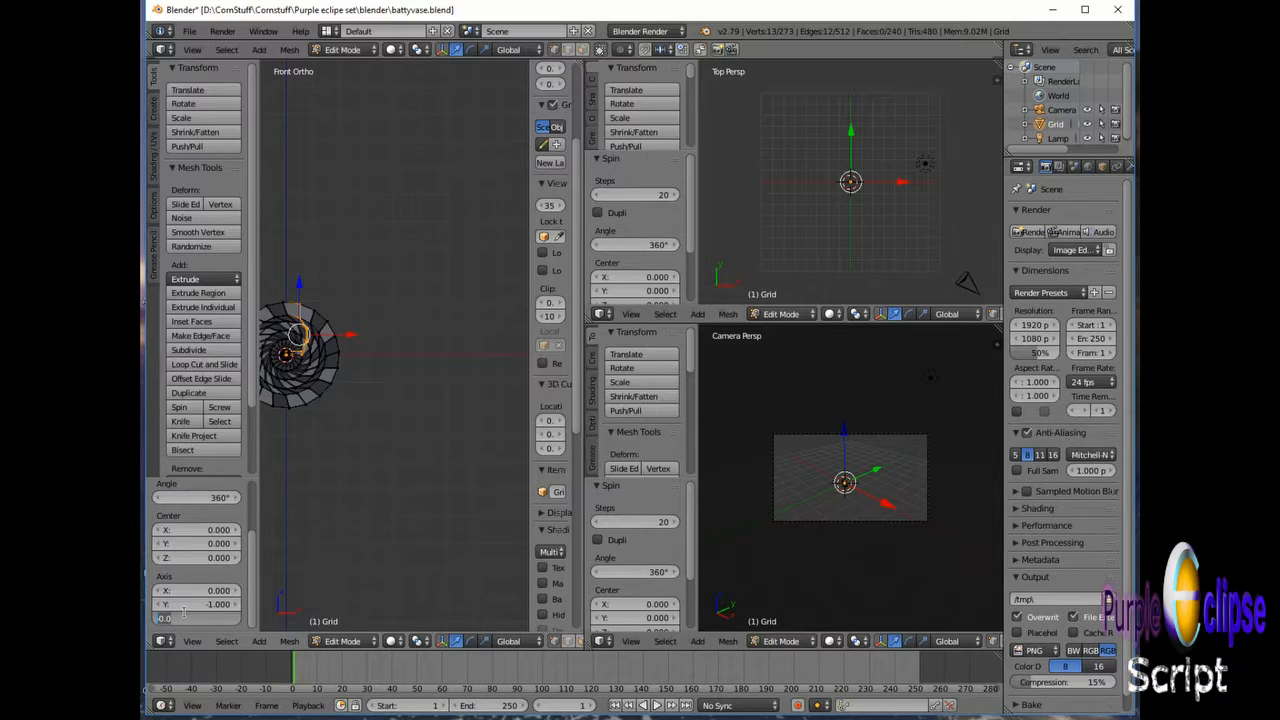
pyautogui.write('1')
pyautogui.press('Return')
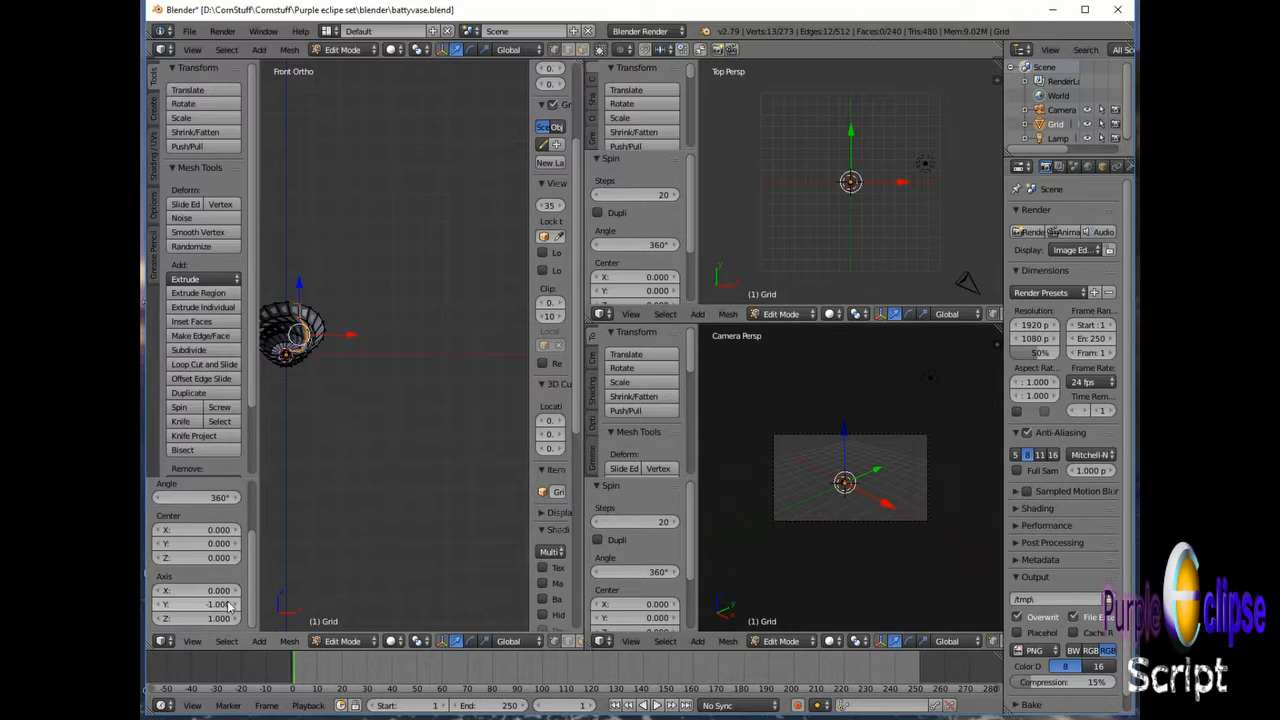
# Step: Set the Y component of the Spin axis to 0 so the profile revolves around the vertical axis
pyautogui.moveTo(229, 604); pyautogui.dragTo(221, 612)
pyautogui.click(221, 612)
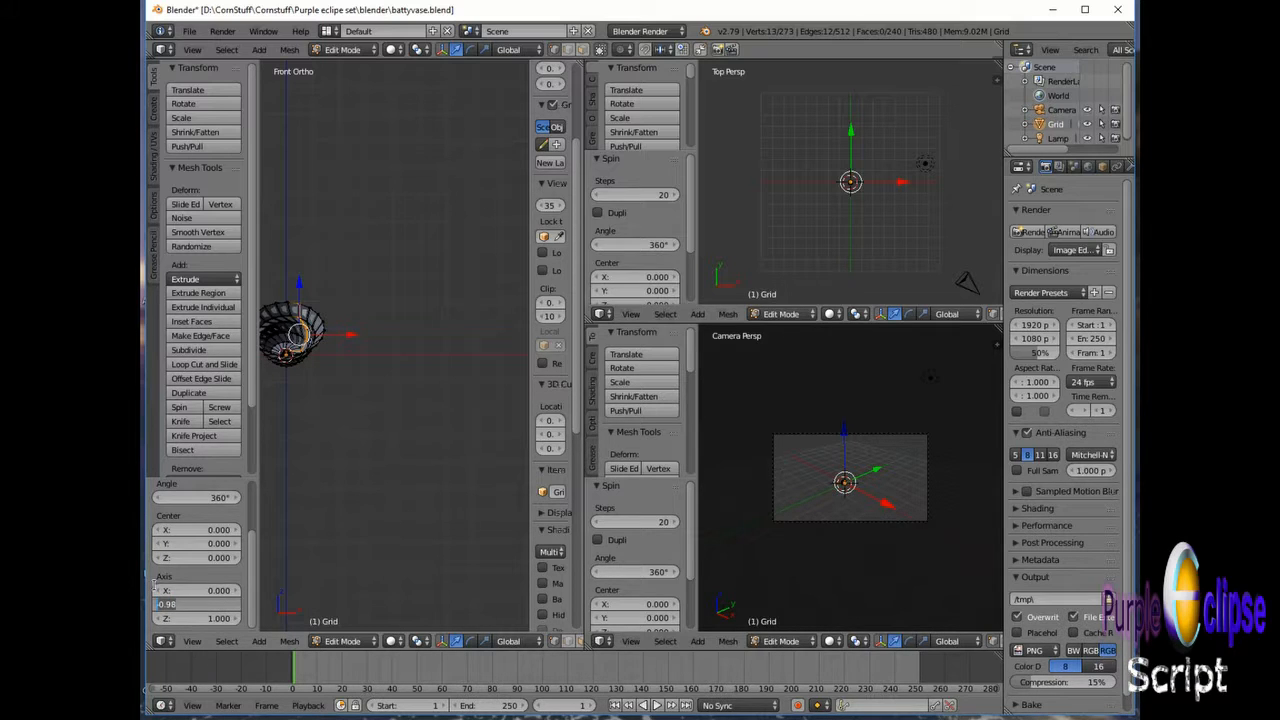
pyautogui.write('0')
pyautogui.press('Return')
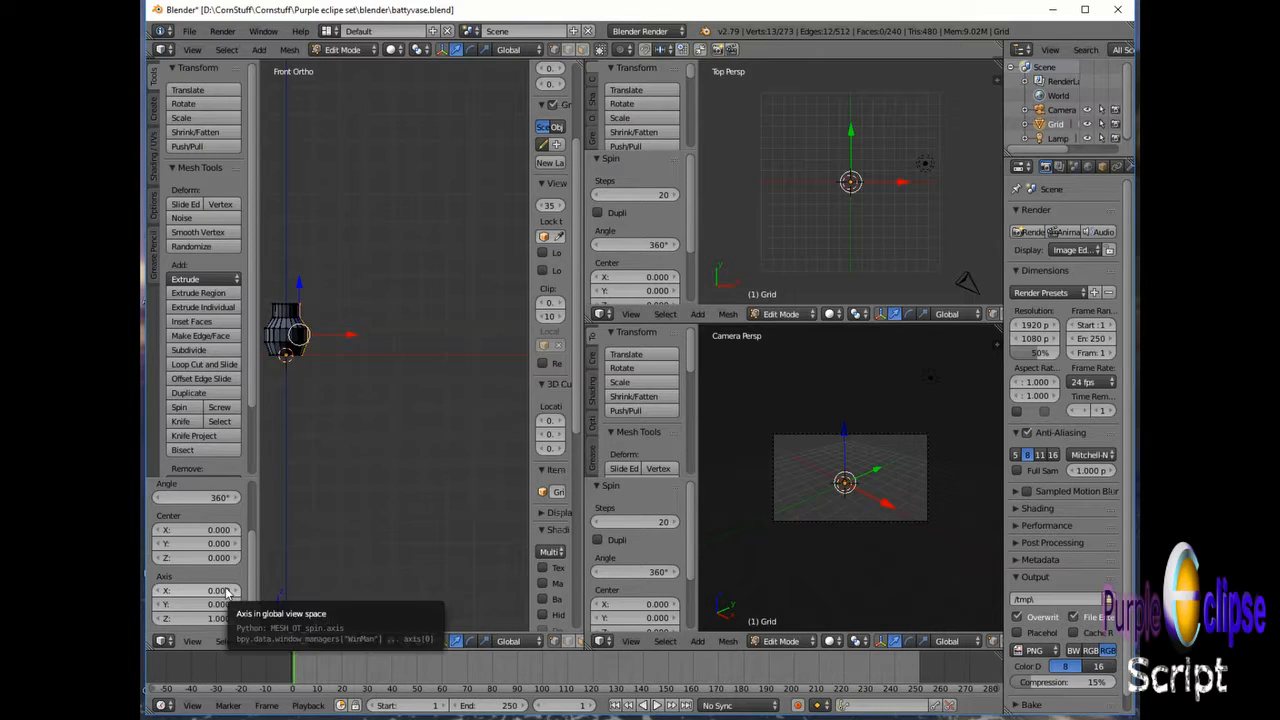
pyautogui.scroll(3, 374, 456)
pyautogui.scroll(-4, 315, 372)
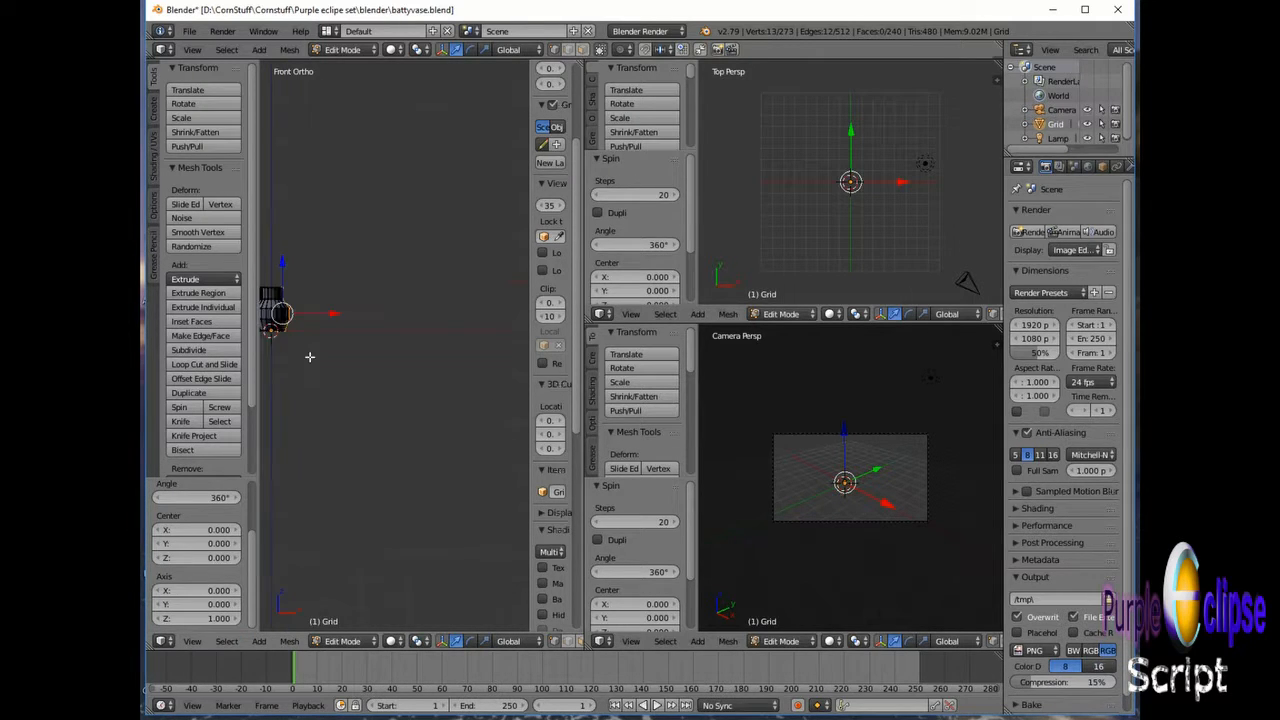
pyautogui.scroll(-4, 317, 331)
pyautogui.scroll(8, 290, 333)
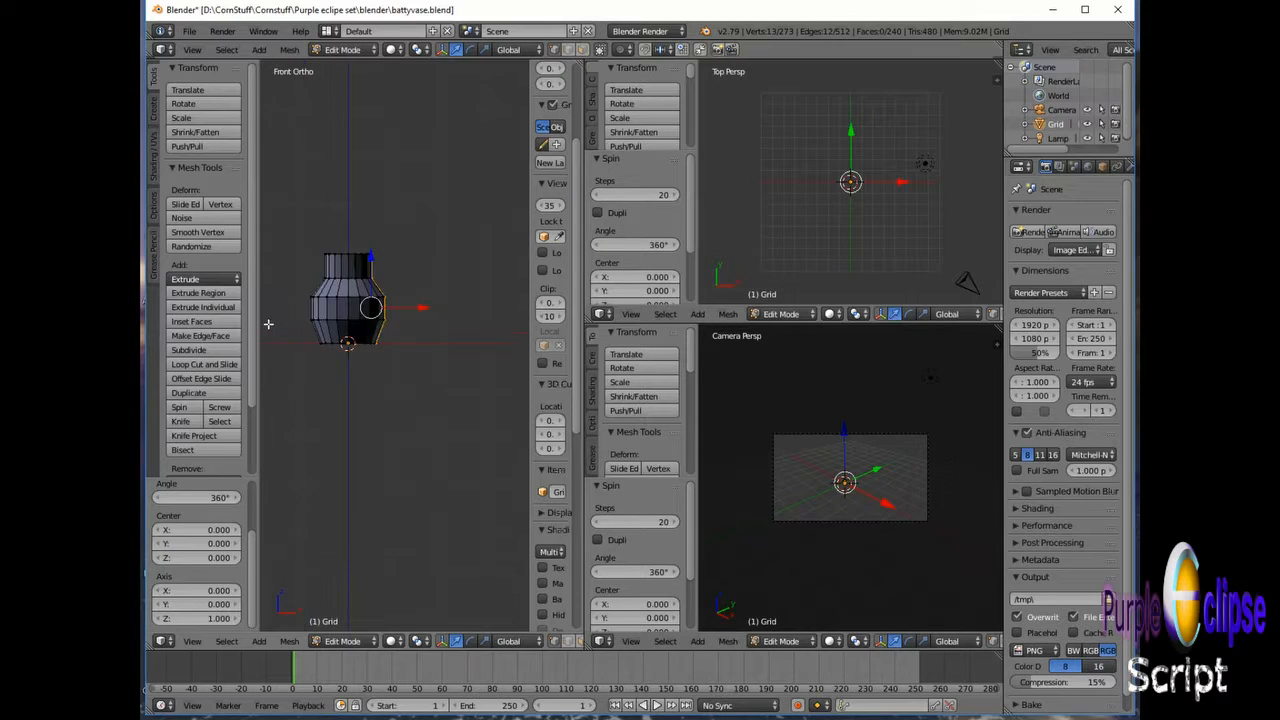
# Step: Save the file with the spun vase under its existing name, battyvase.blend
pyautogui.scroll(2, 400, 320)
pyautogui.scroll(-2, 405, 318)
pyautogui.scroll(4, 465, 305)
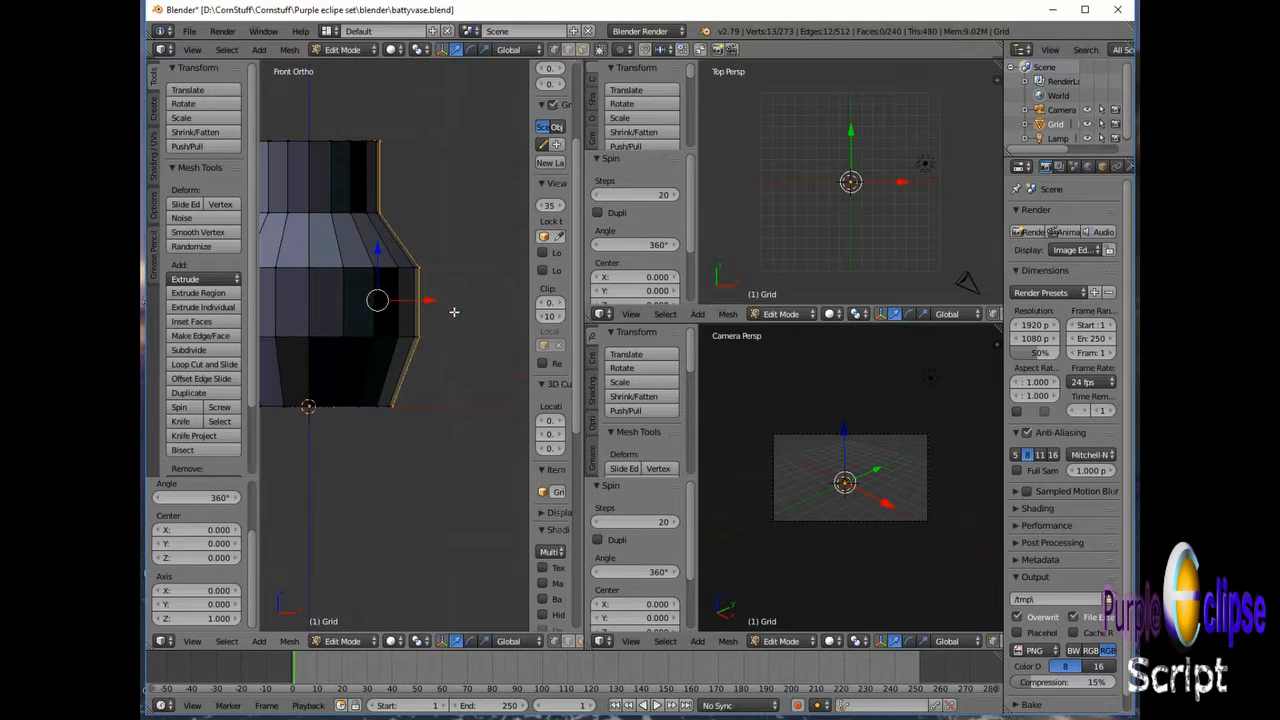
pyautogui.click(189, 31)
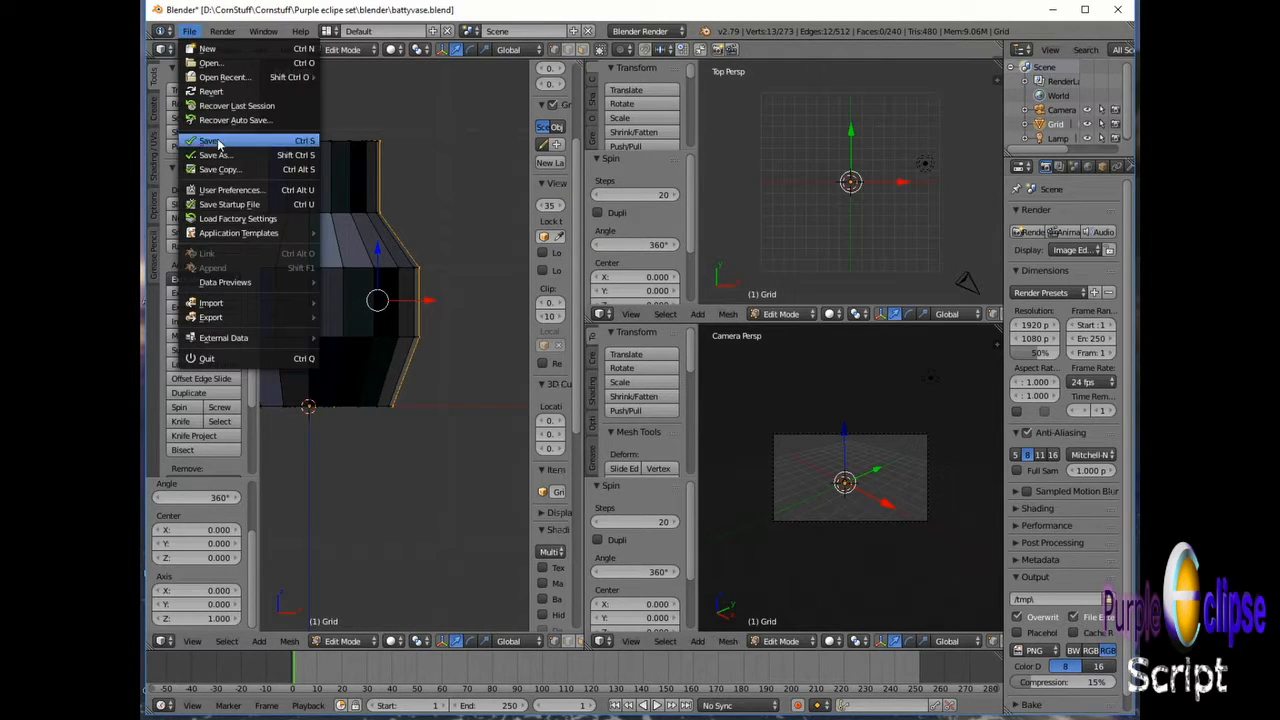
pyautogui.click(218, 142)
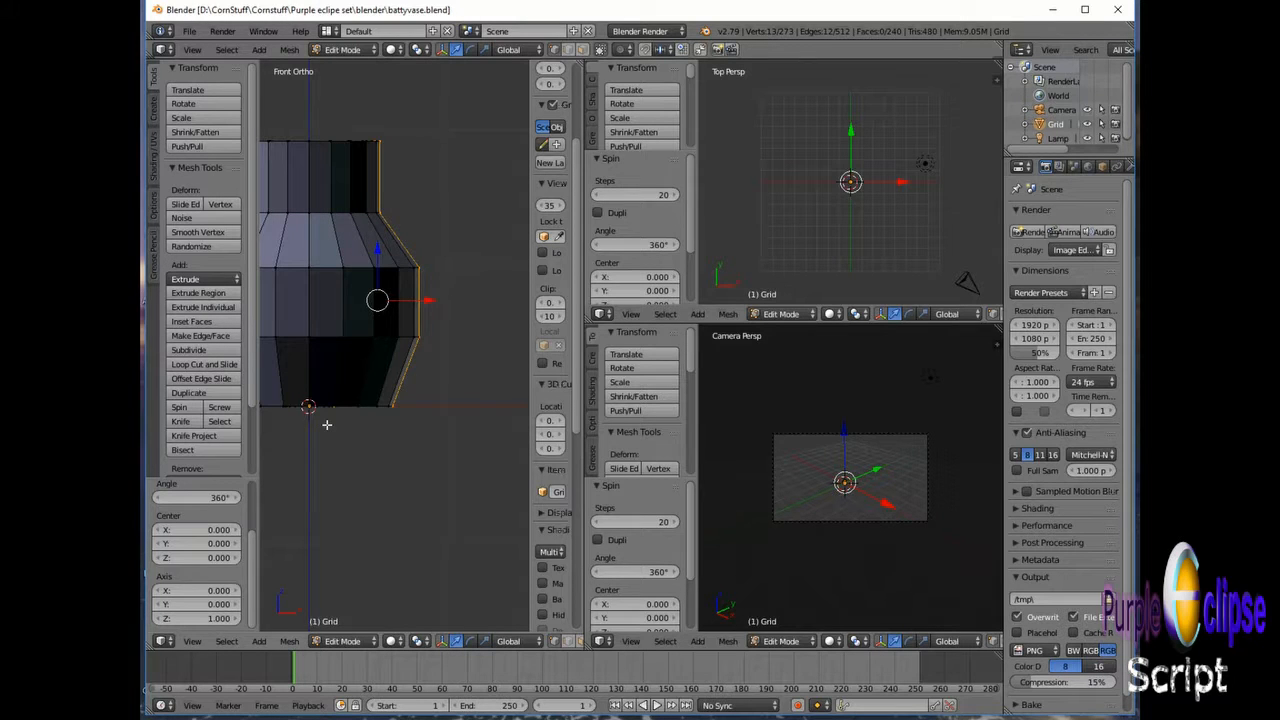
# Step: Select all of the vase mesh and remove its doubled vertices
pyautogui.scroll(-4, 300, 505)
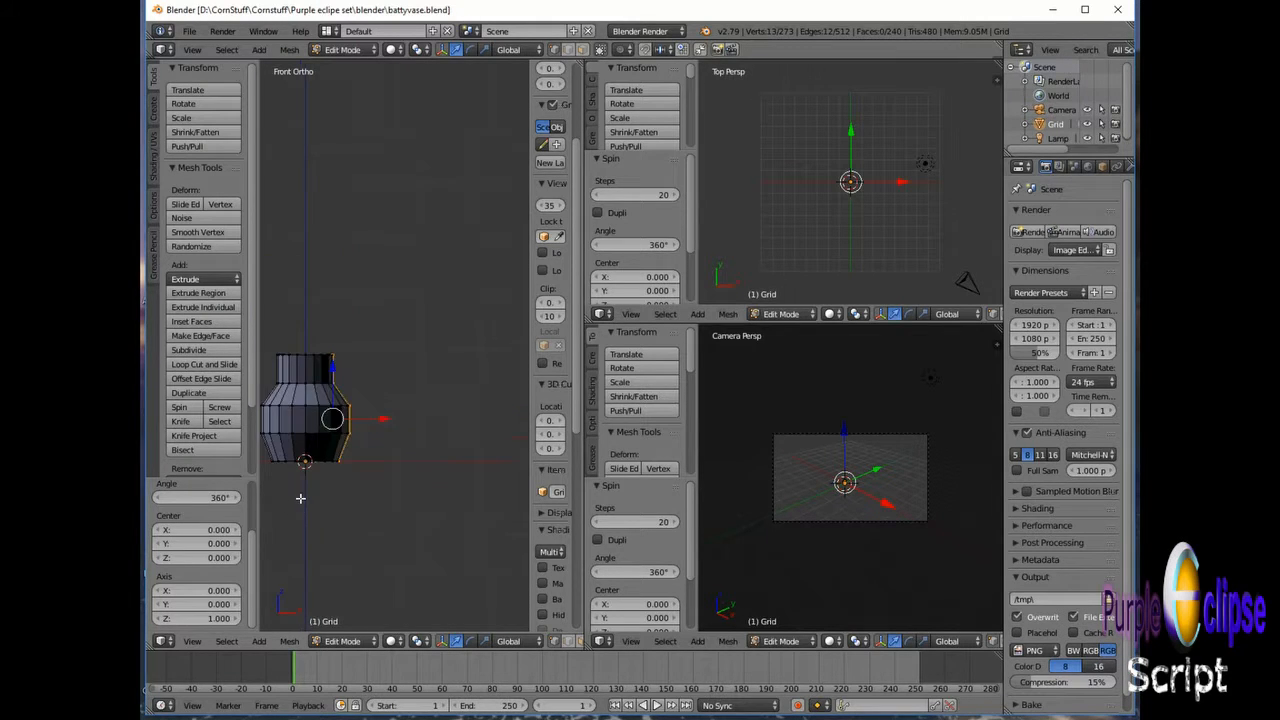
pyautogui.scroll(6, 300, 498)
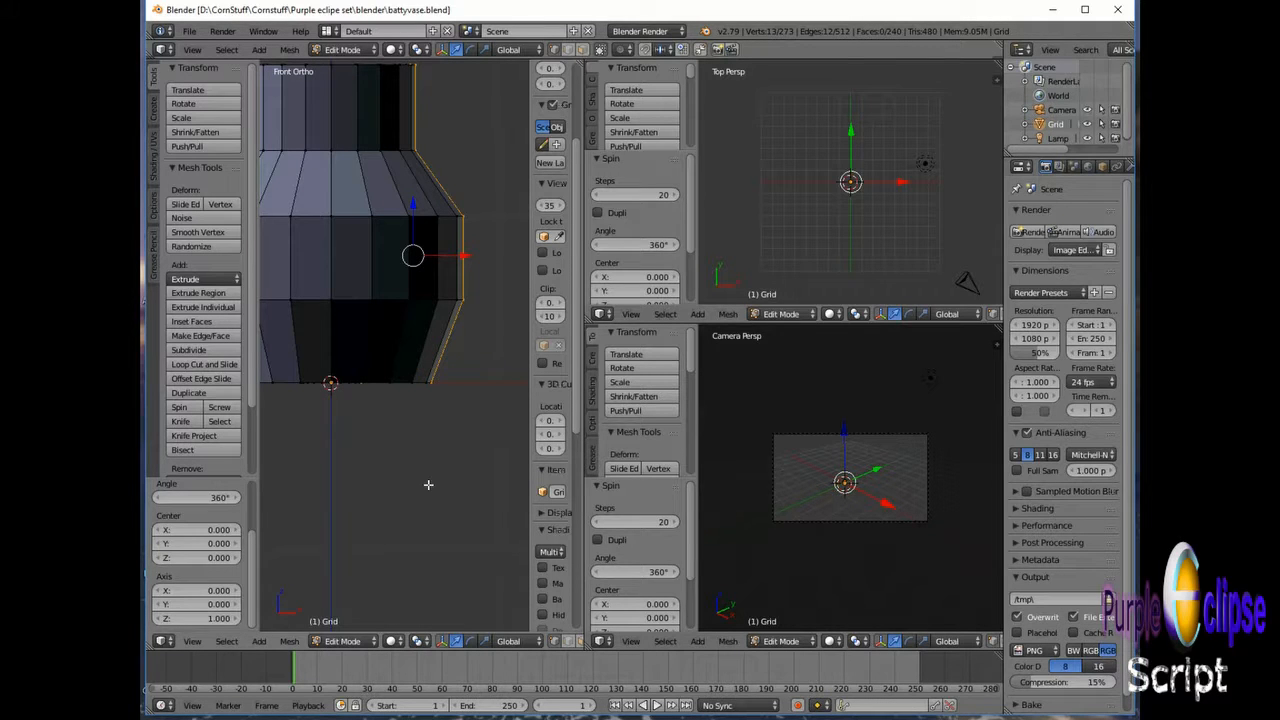
pyautogui.scroll(2, 428, 484)
pyautogui.scroll(-3, 428, 484)
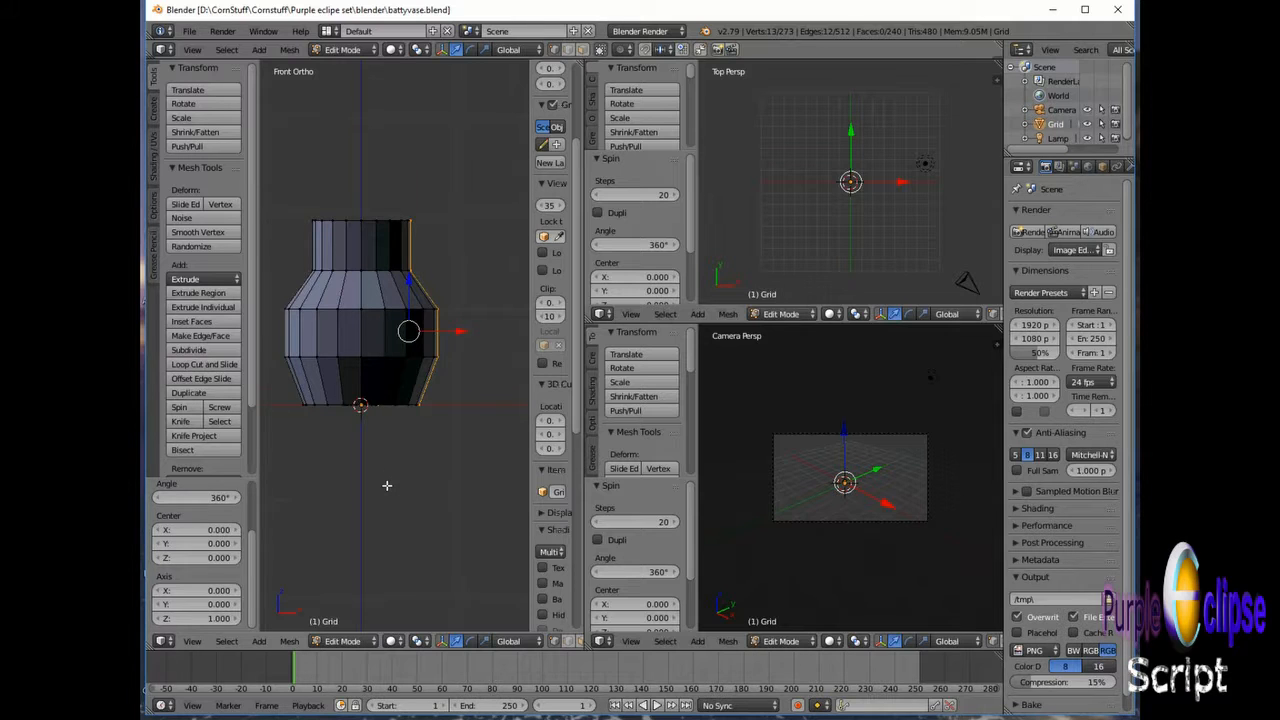
pyautogui.scroll(1, 387, 485)
pyautogui.scroll(-1, 387, 485)
pyautogui.press('a')
pyautogui.press('a')
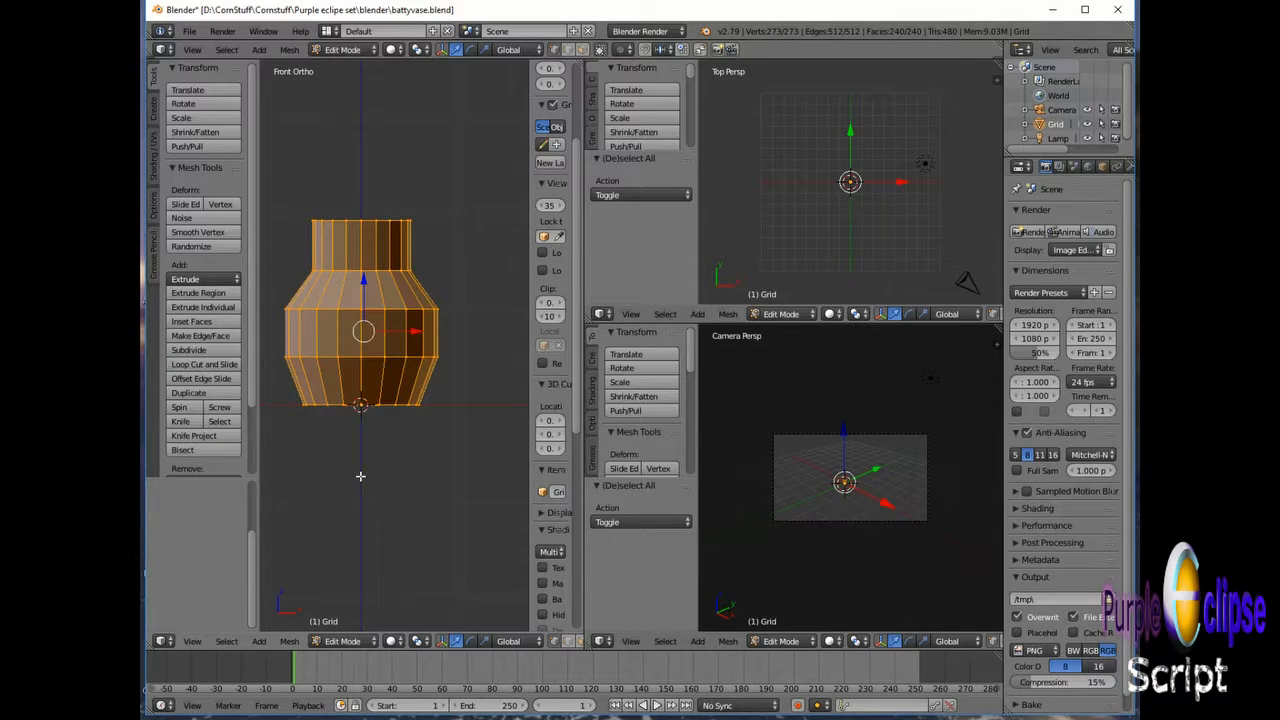
pyautogui.scroll(-3, 201, 452)
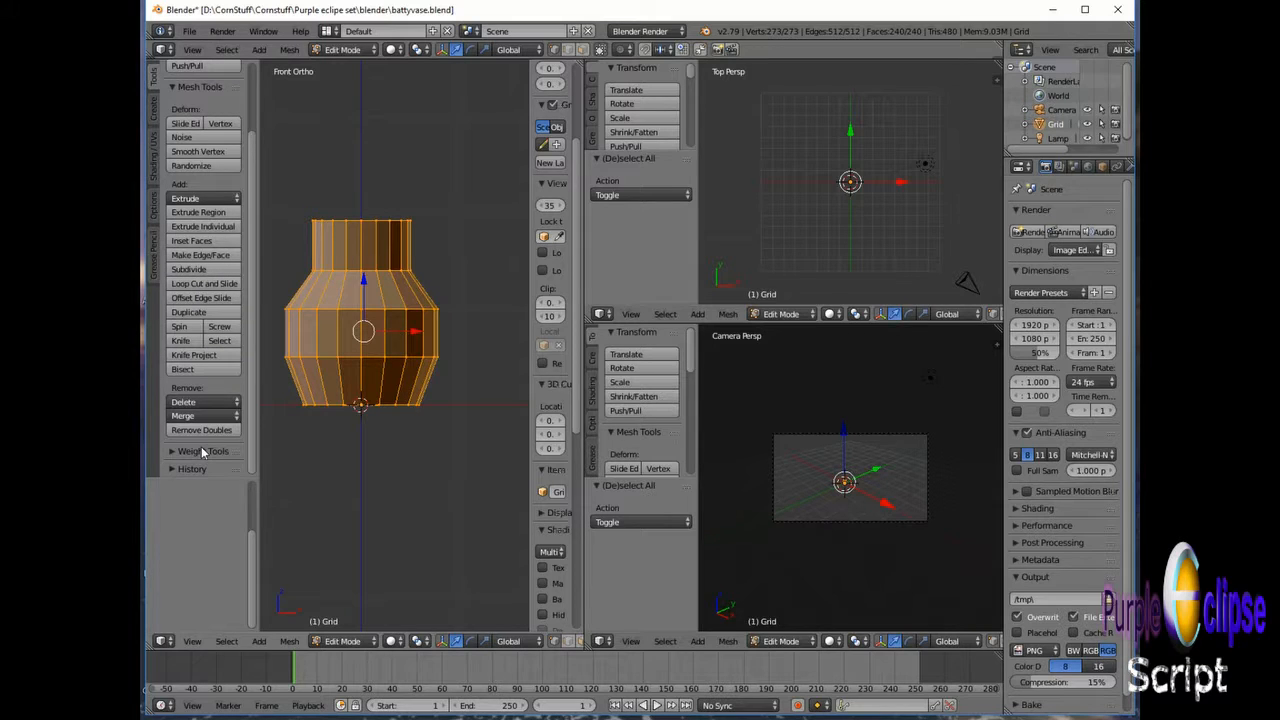
pyautogui.click(204, 430)
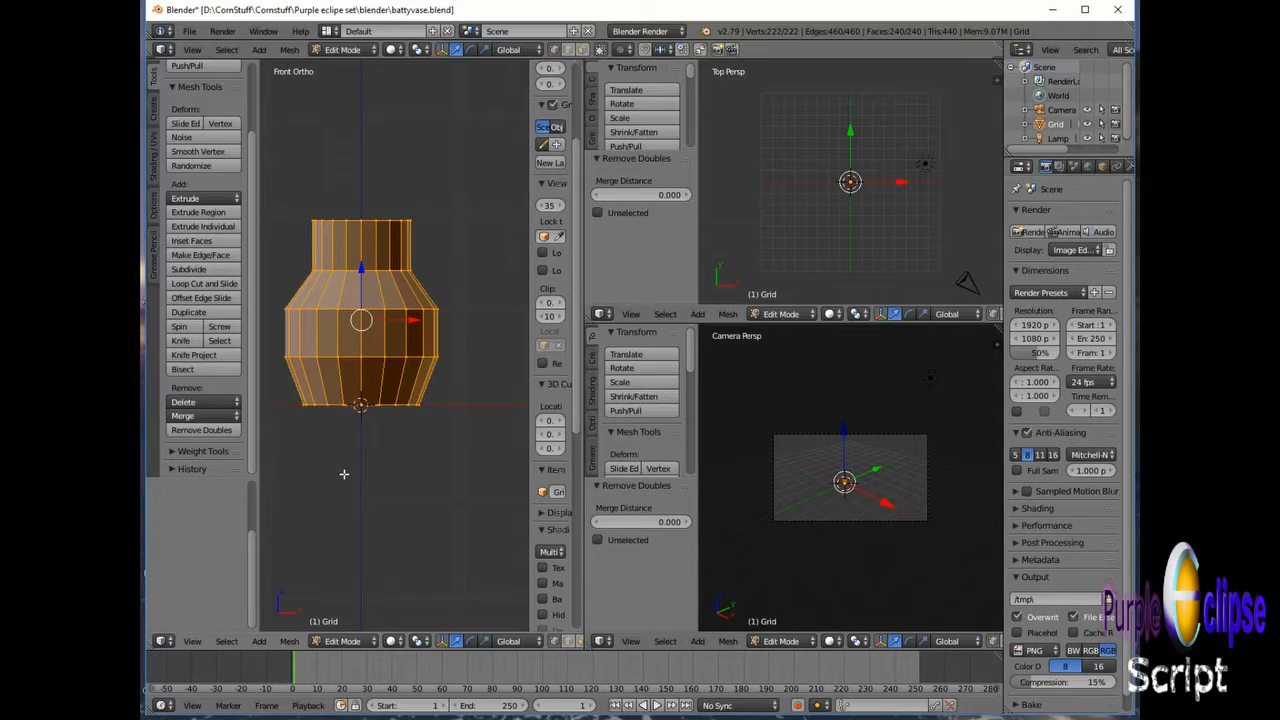
# Step: Return to Object Mode, deselect everything and add a Subdivision Surface modifier to the vase
pyautogui.press('Tab')
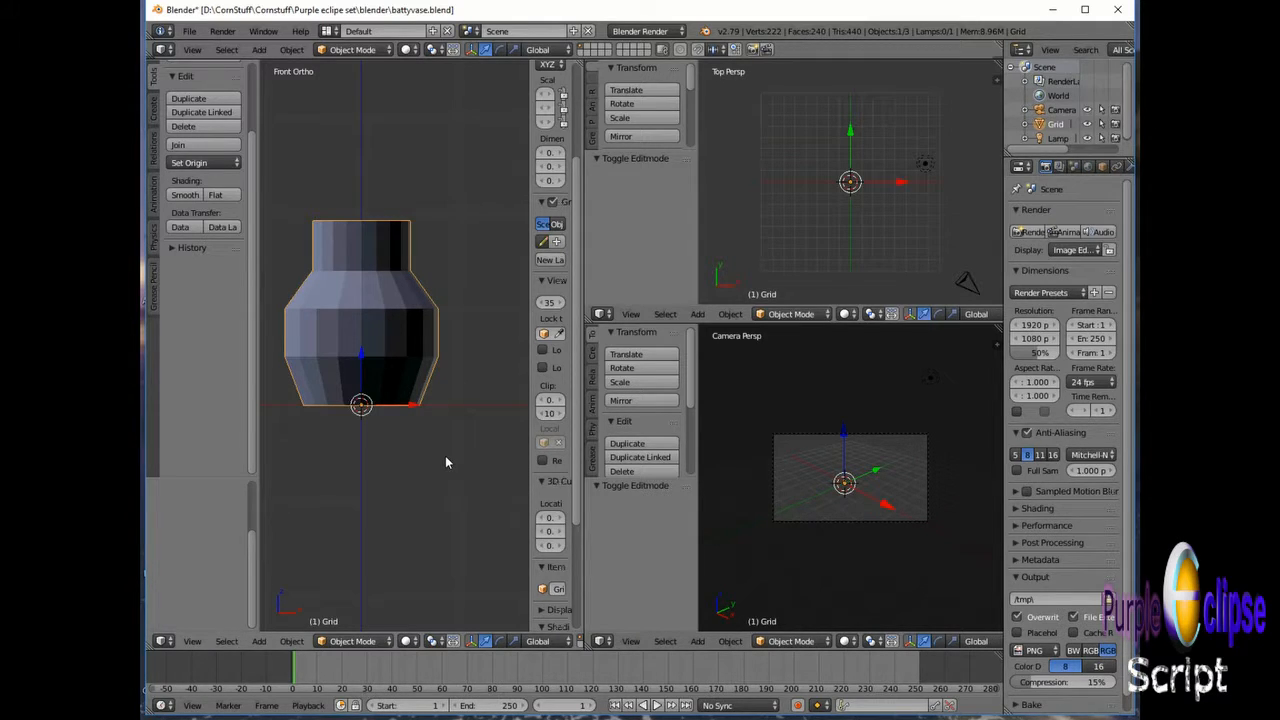
pyautogui.press('a')
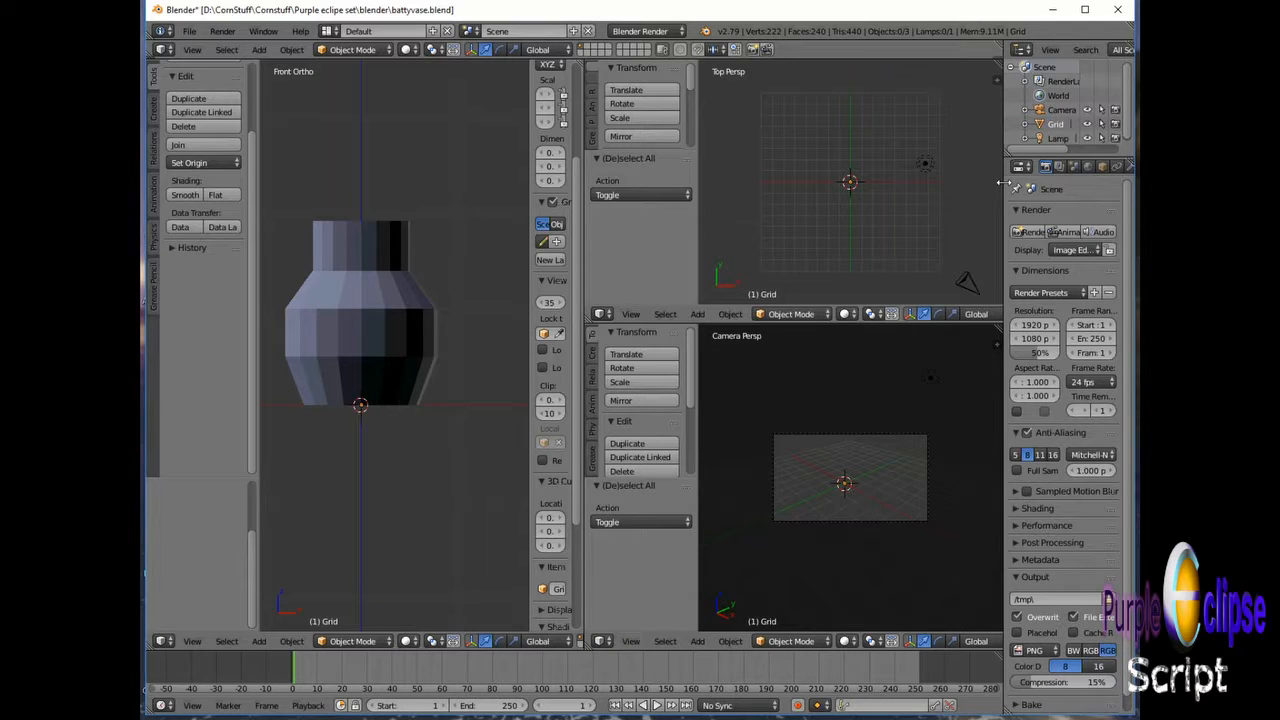
pyautogui.moveTo(1000, 182); pyautogui.dragTo(832, 182)
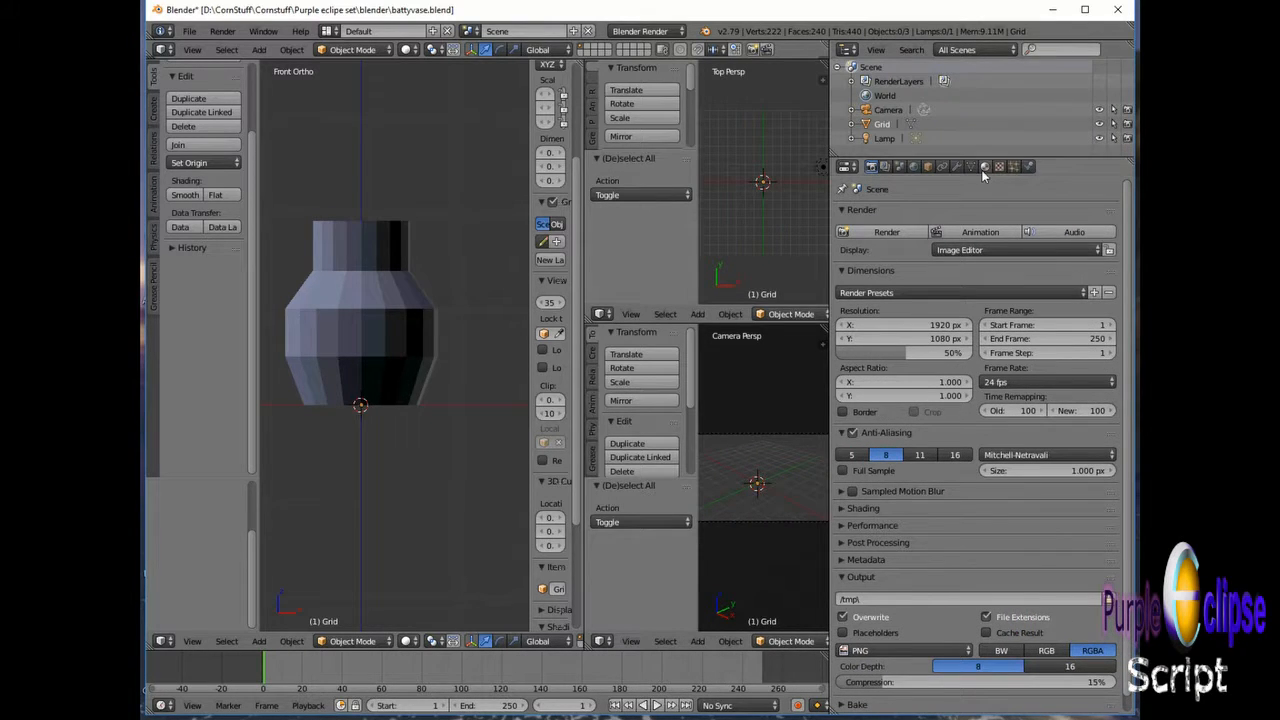
pyautogui.click(957, 167)
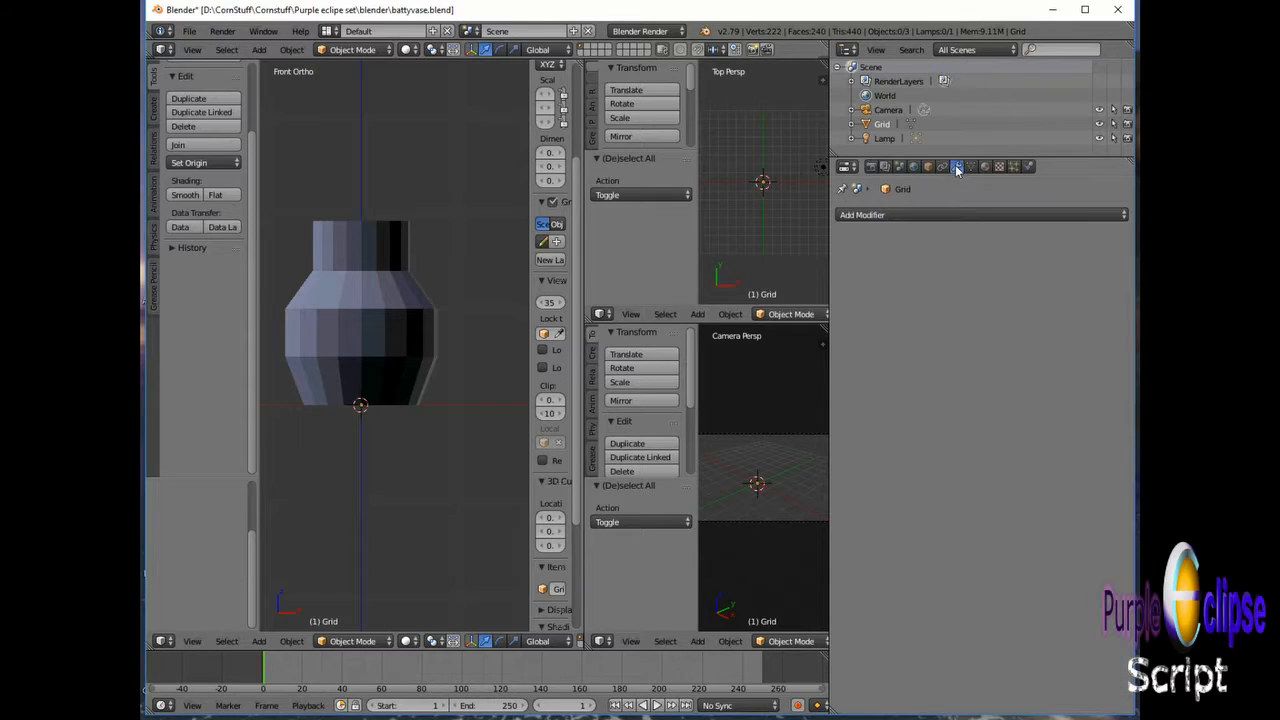
pyautogui.click(930, 215)
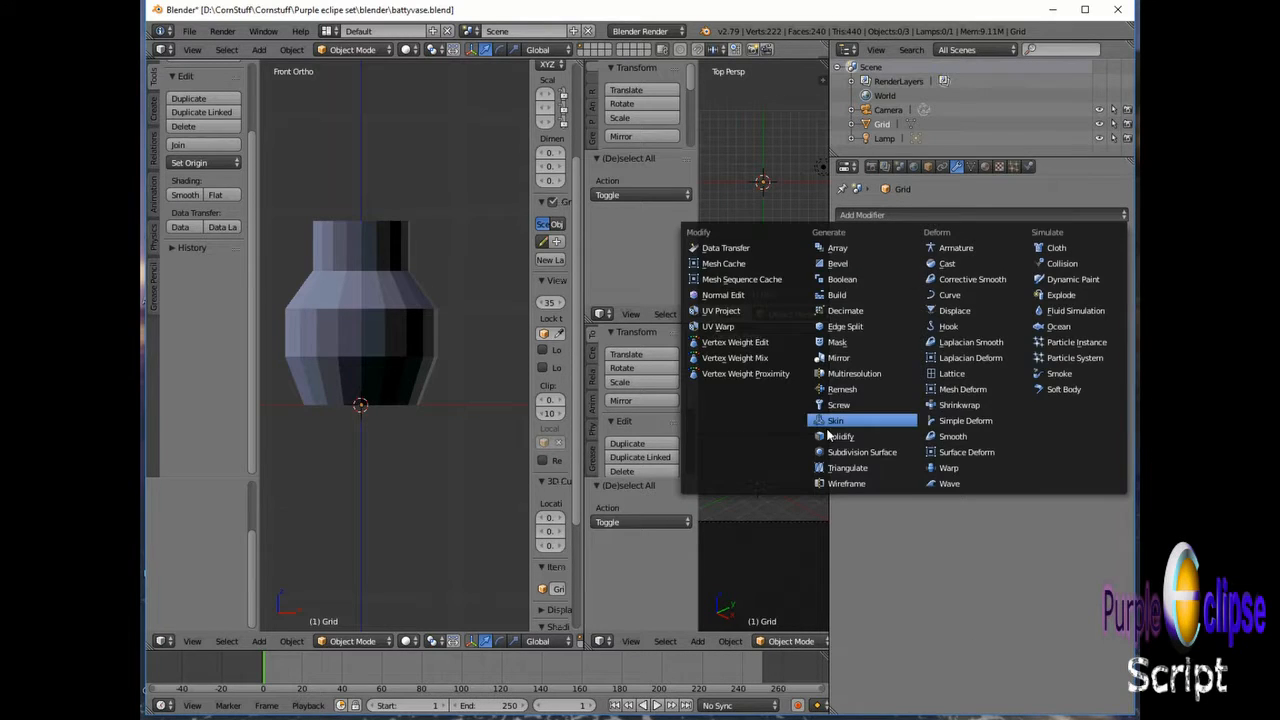
pyautogui.click(850, 452)
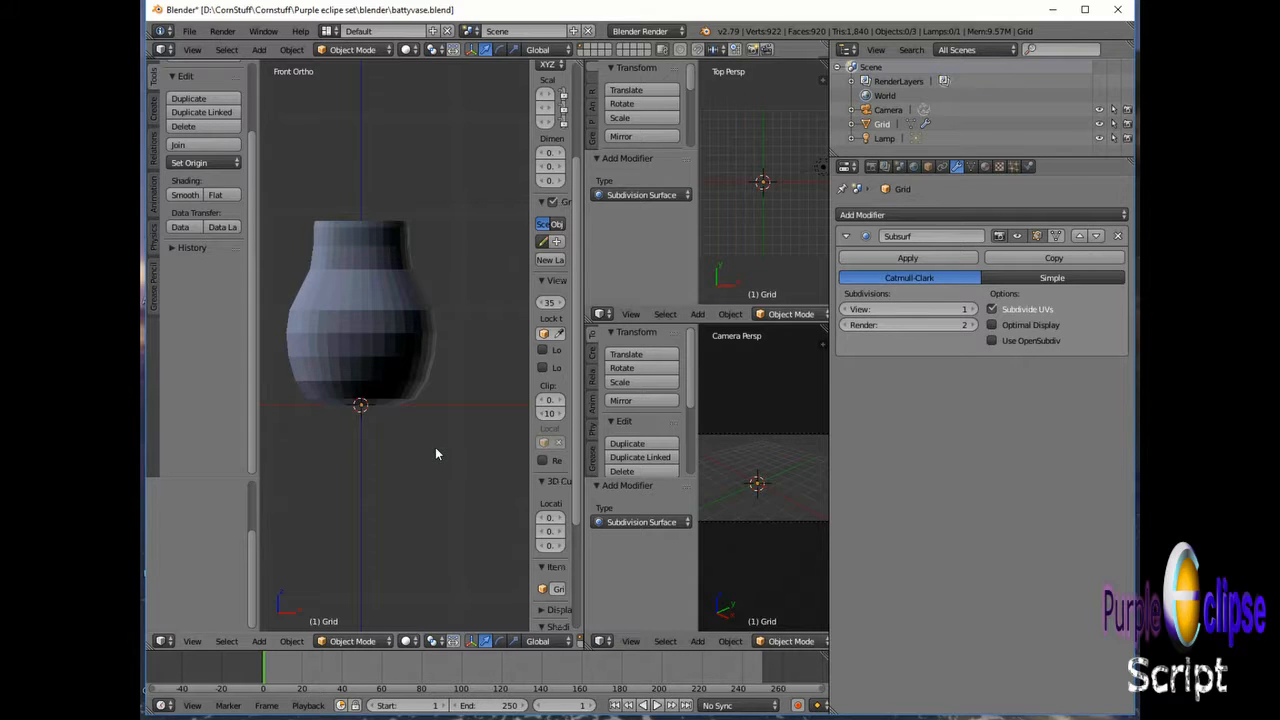
# Step: Maximize the front view and enter Edit Mode on the vase with nothing selected
pyautogui.hotkey('alt', 'a')
pyautogui.hotkey('ctrl', 'Up')
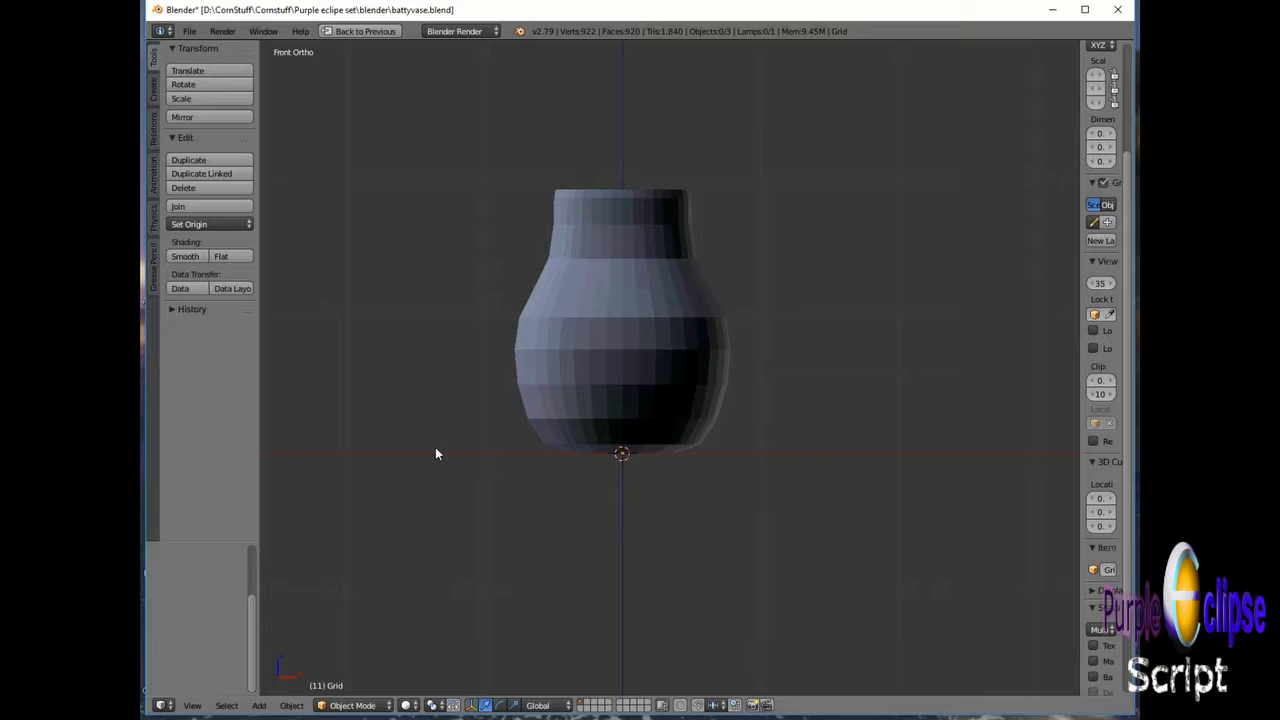
pyautogui.scroll(2, 435, 447)
pyautogui.scroll(-1, 605, 363)
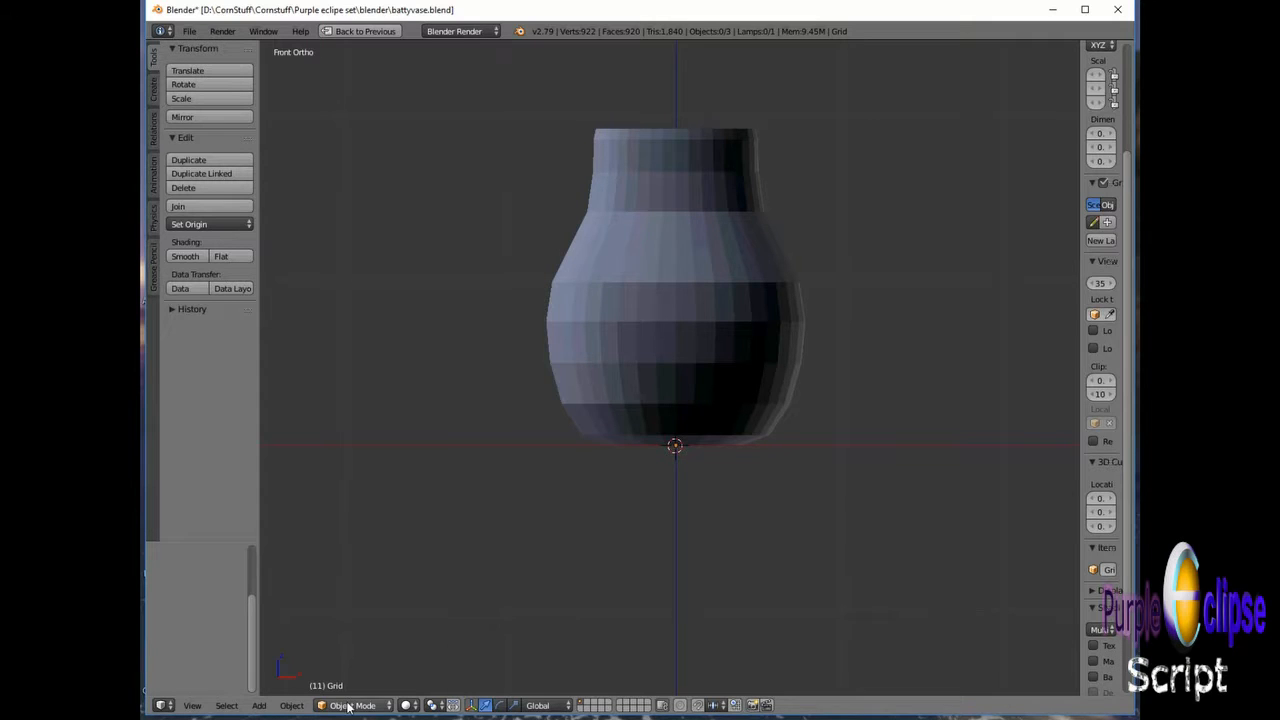
pyautogui.press('Tab')
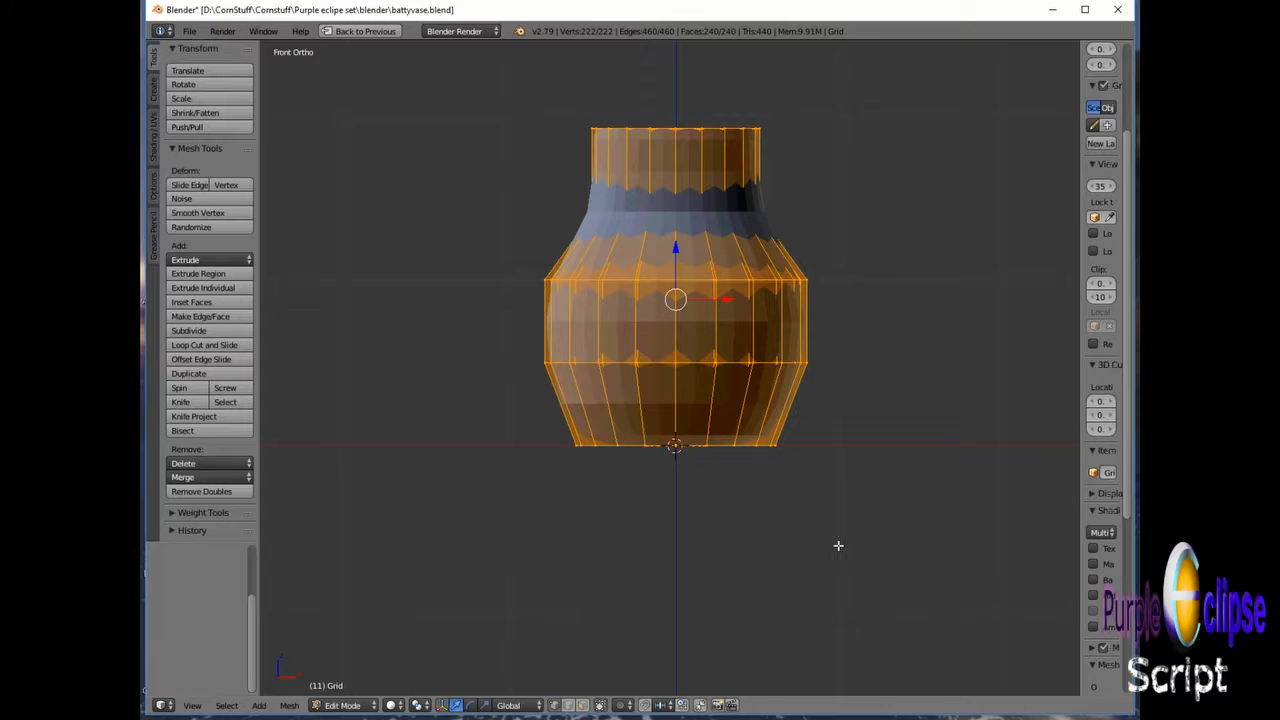
pyautogui.press('a')
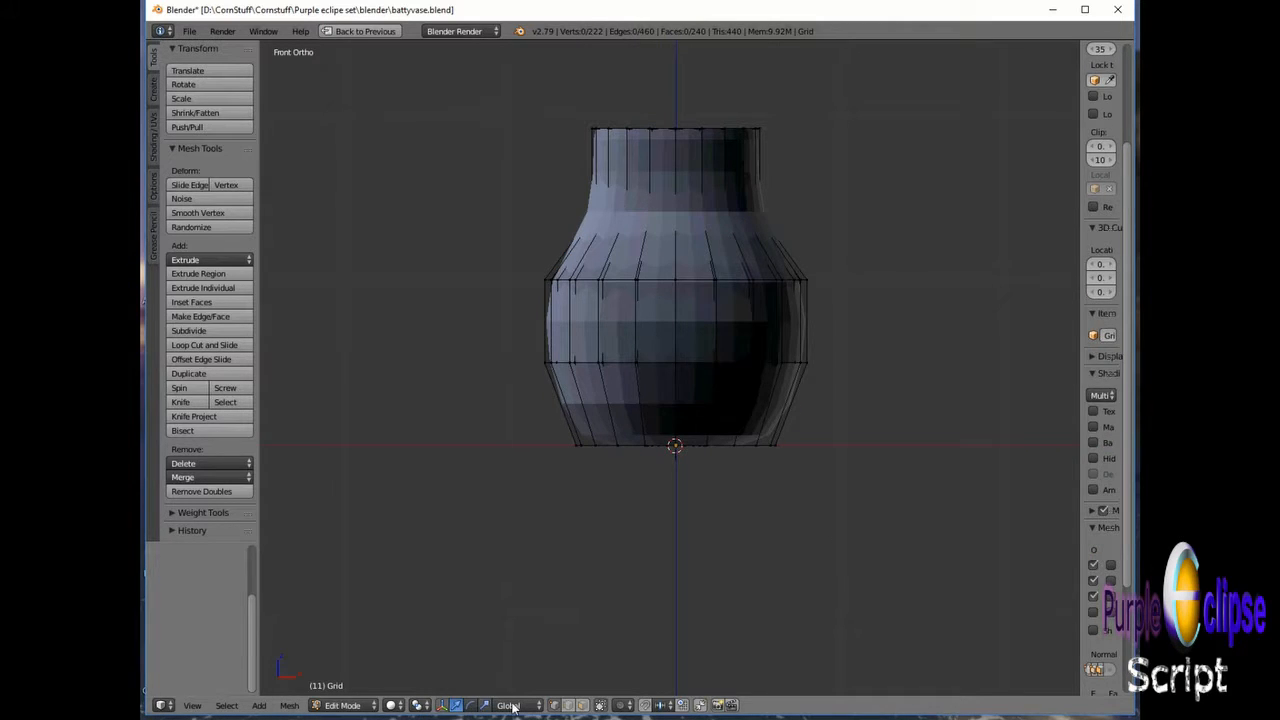
# Step: Try to box-select the ring of vertices at the base of the vase's neck
pyautogui.click(600, 706)
pyautogui.click(600, 706)
pyautogui.press('b')
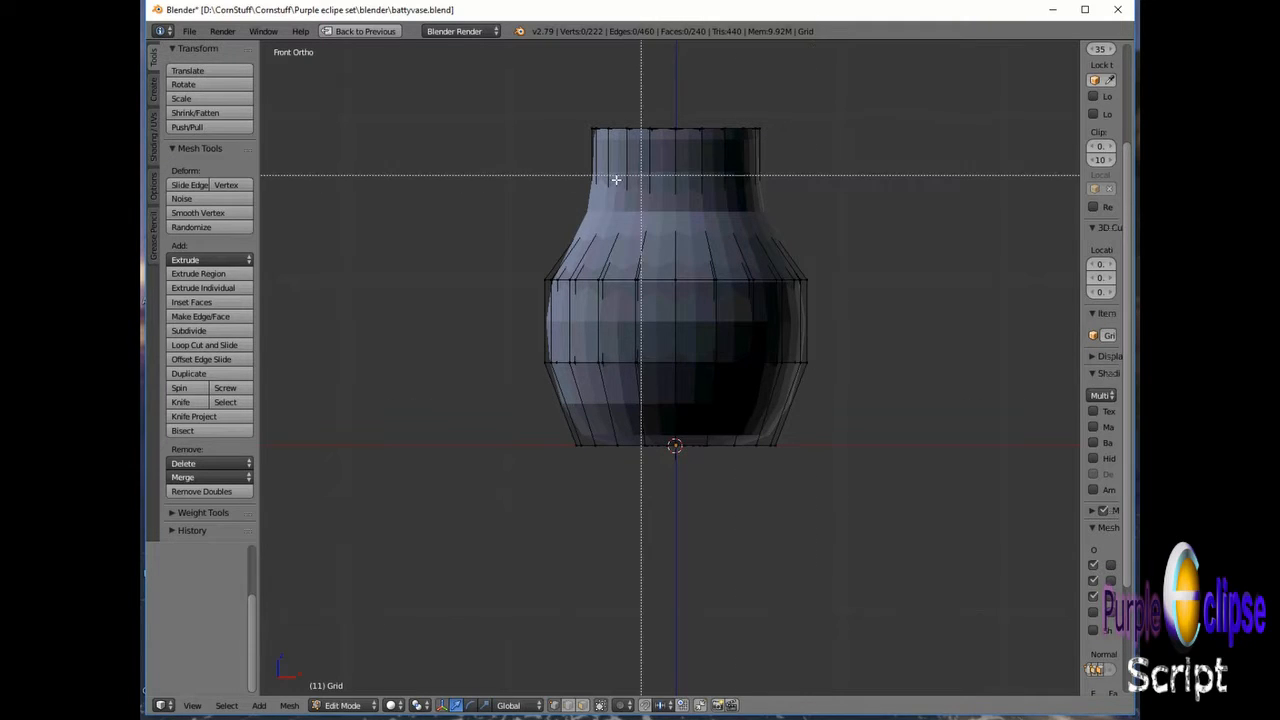
pyautogui.moveTo(556, 168); pyautogui.dragTo(834, 234)
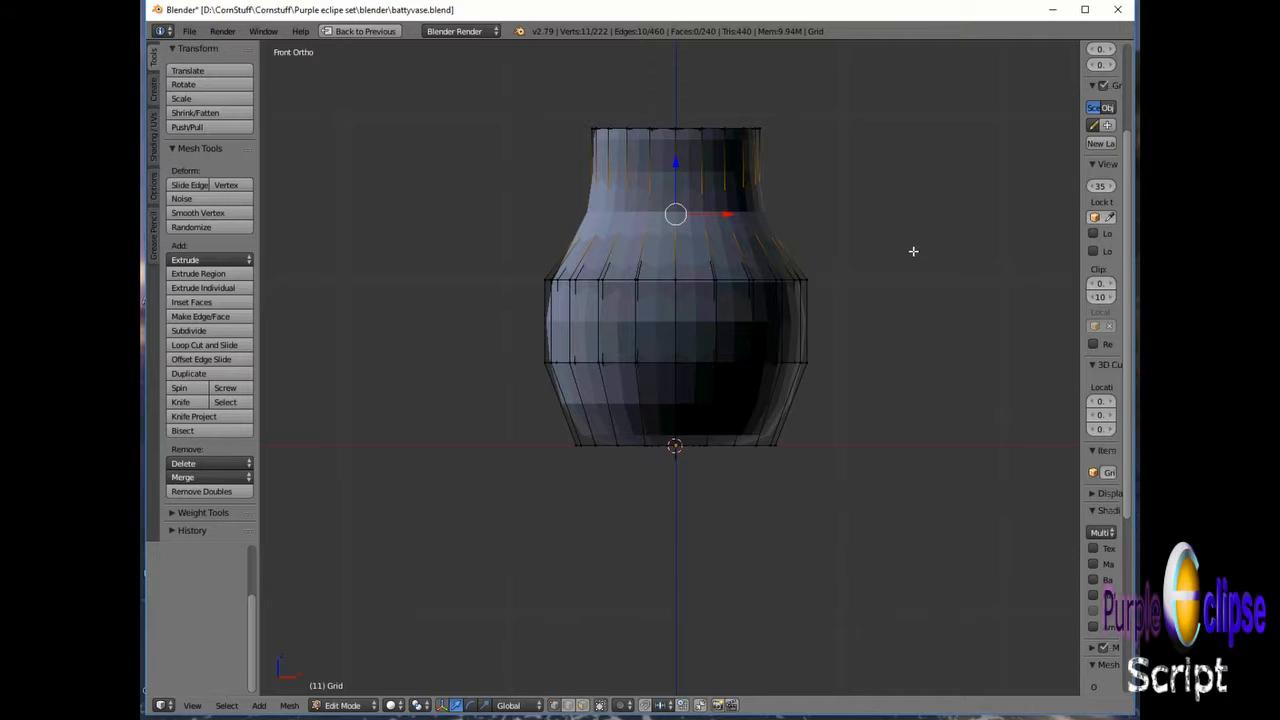
# Step: With hidden vertices selectable, box-select the full ring at the neck's base, scale it to about 0.47 and leave Edit Mode
pyautogui.click(601, 705)
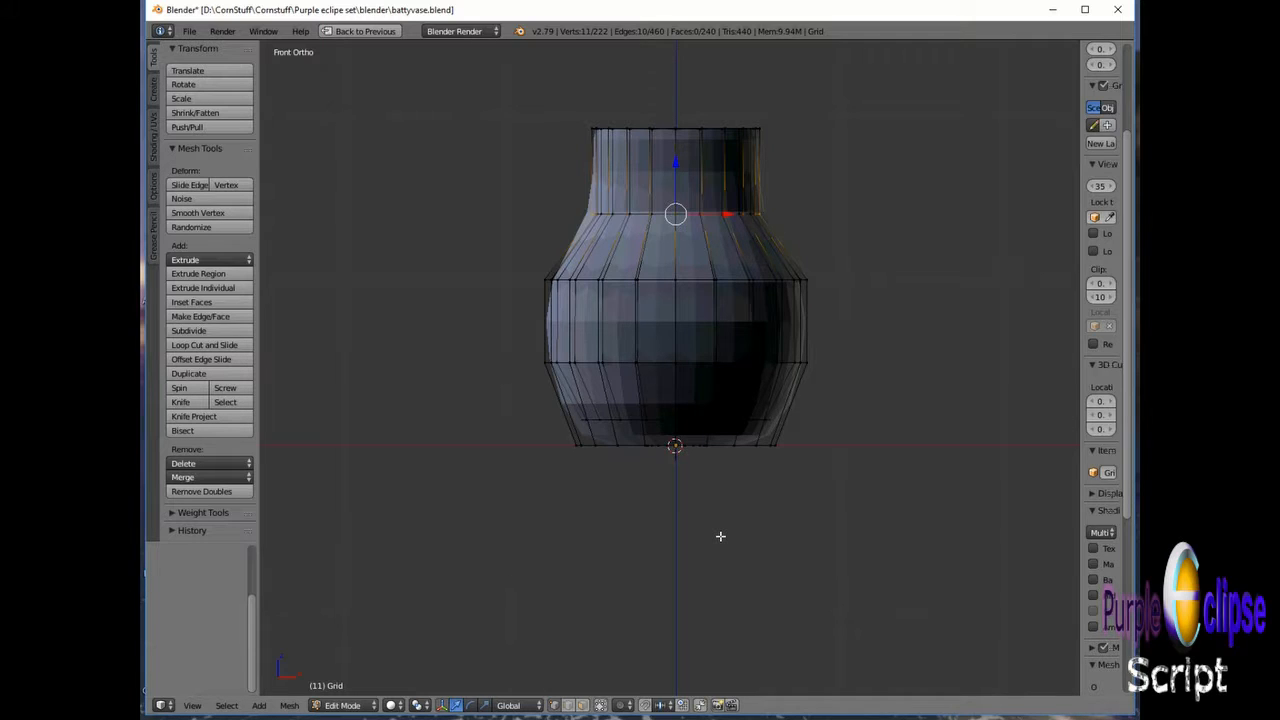
pyautogui.press('a')
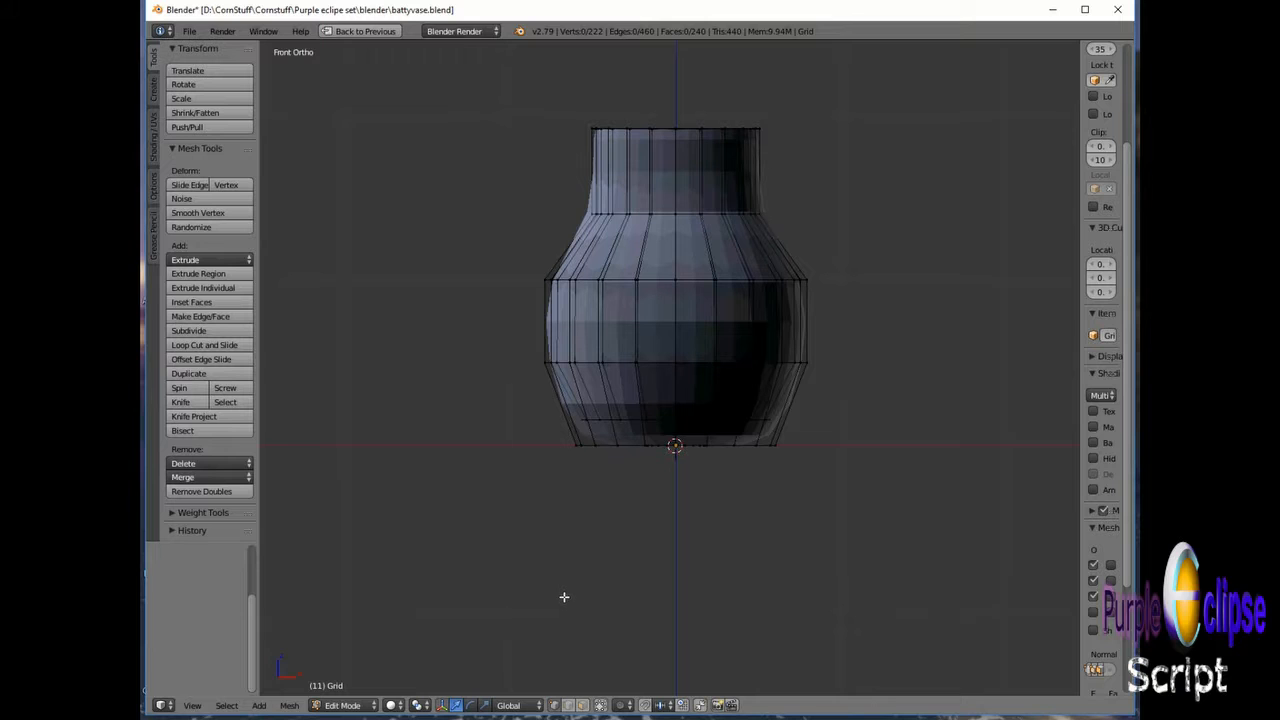
pyautogui.press('b')
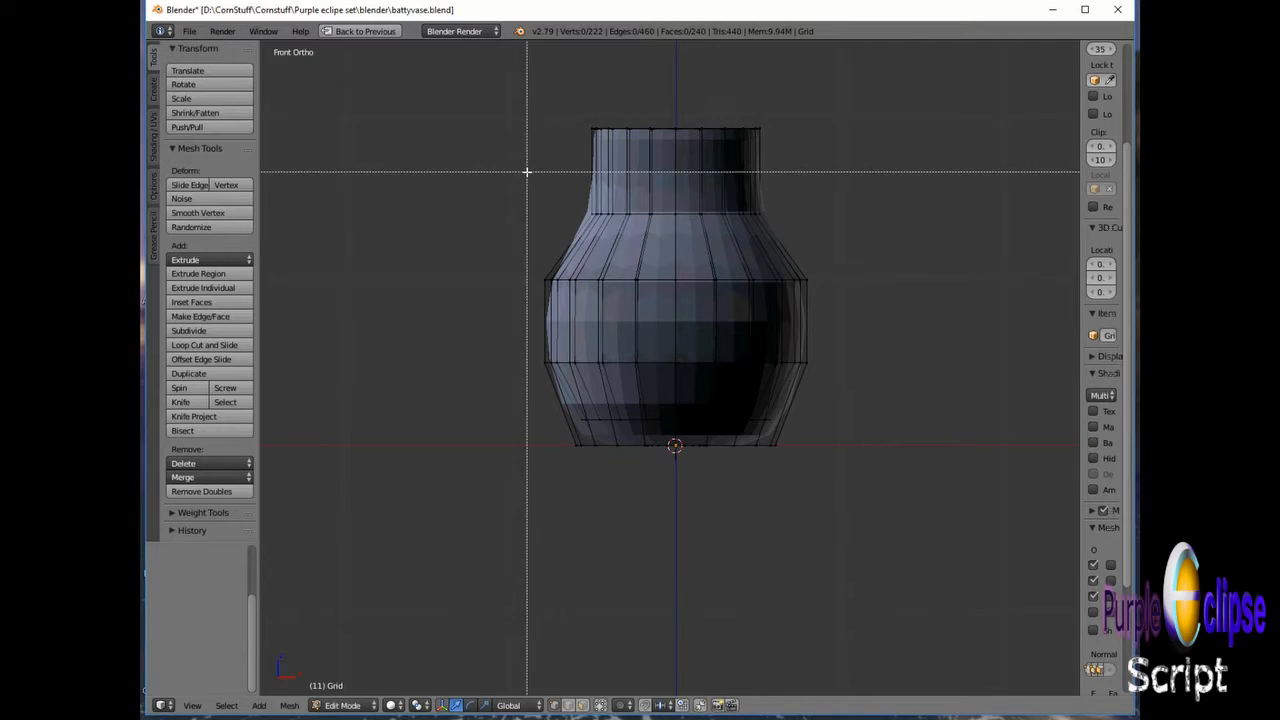
pyautogui.moveTo(526, 171); pyautogui.dragTo(829, 235)
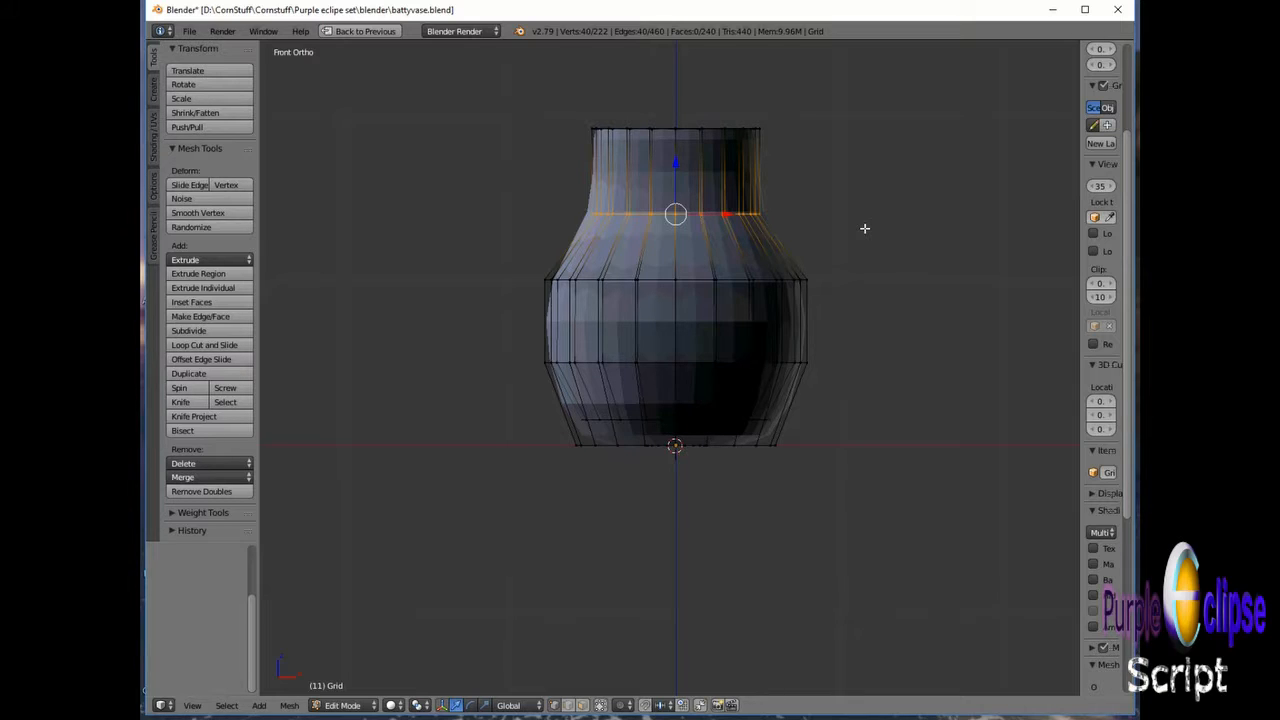
pyautogui.press('s')
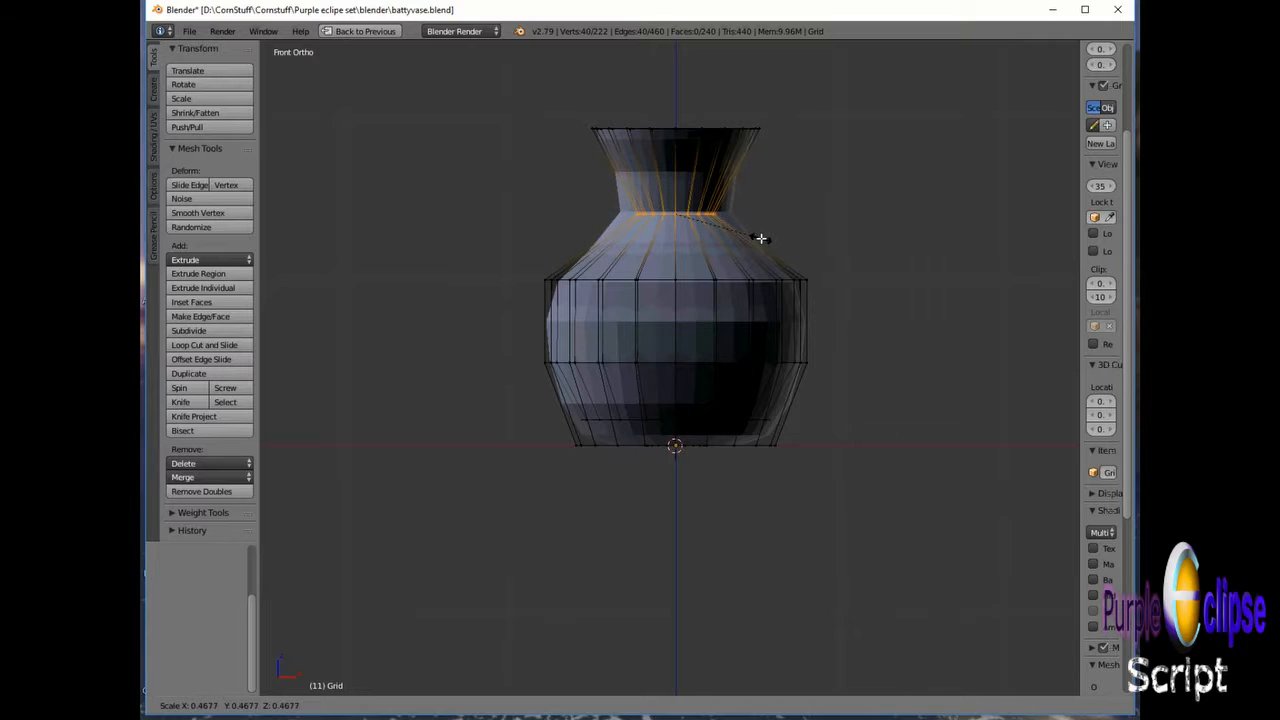
pyautogui.click(758, 233)
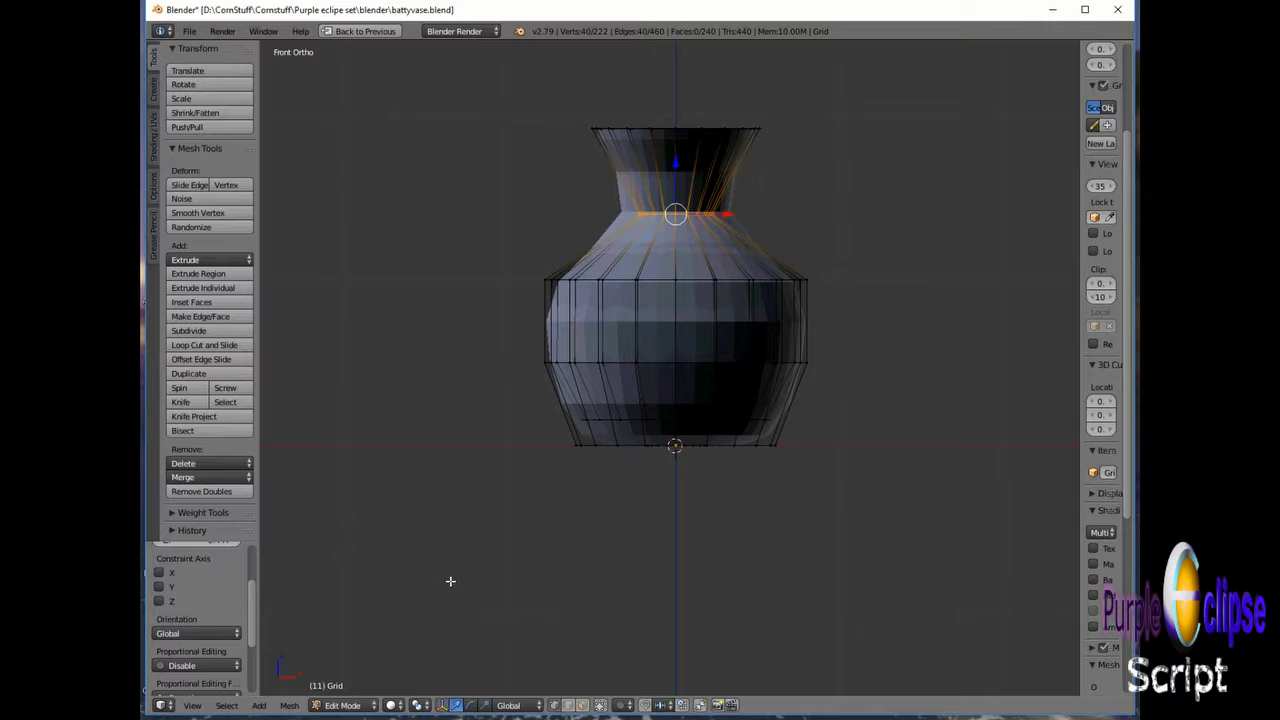
pyautogui.press('Tab')
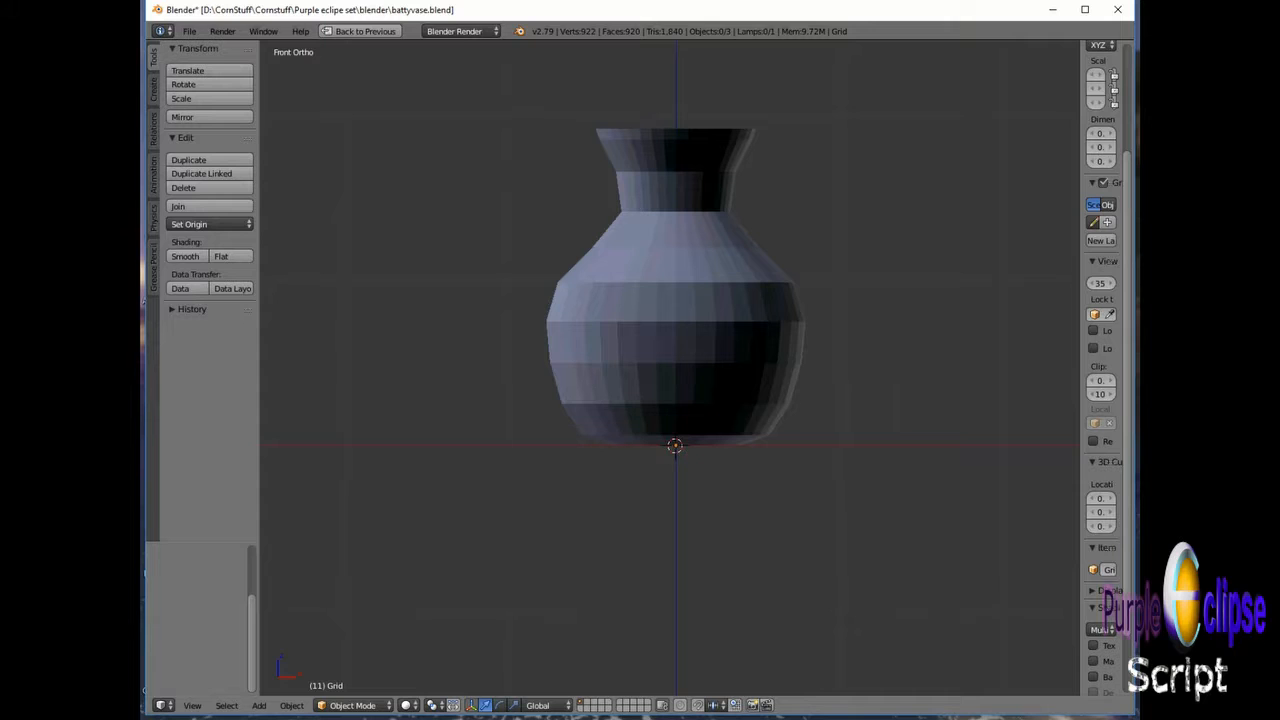
# Step: Widen the top and camera views by narrowing the properties area, and maximize the front view again
pyautogui.hotkey('ctrl', 'Up')
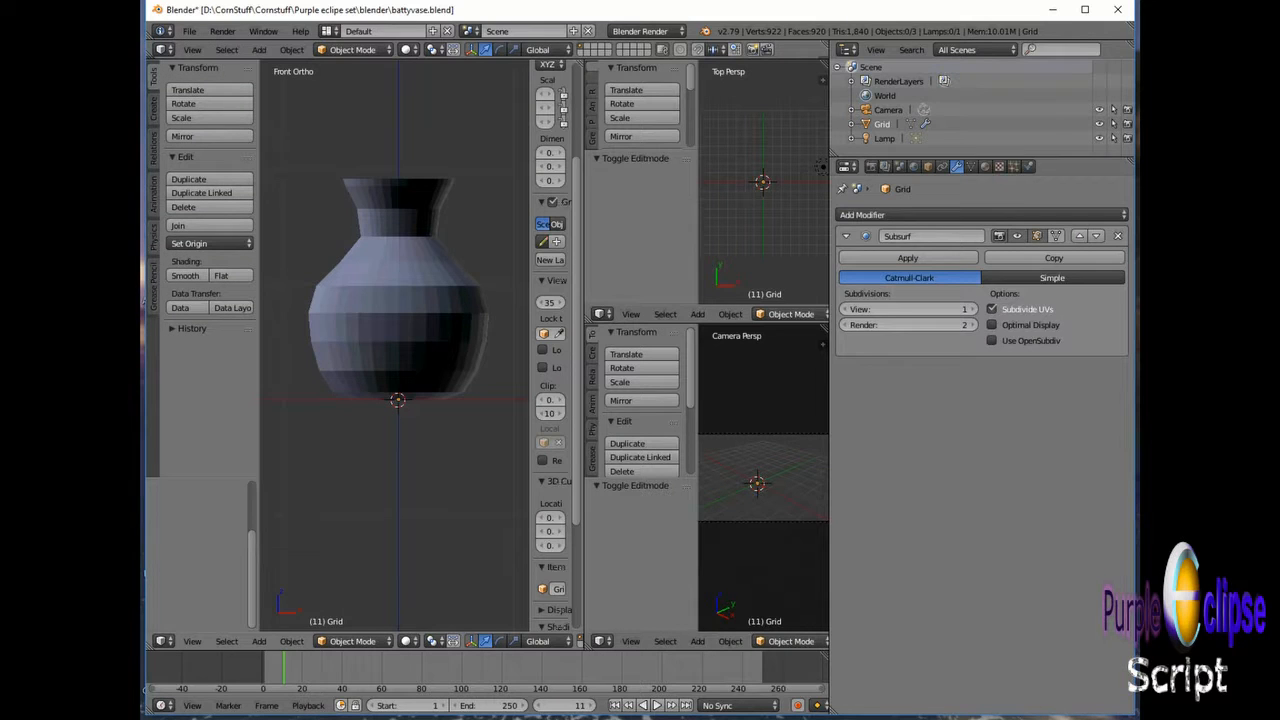
pyautogui.click(824, 436)
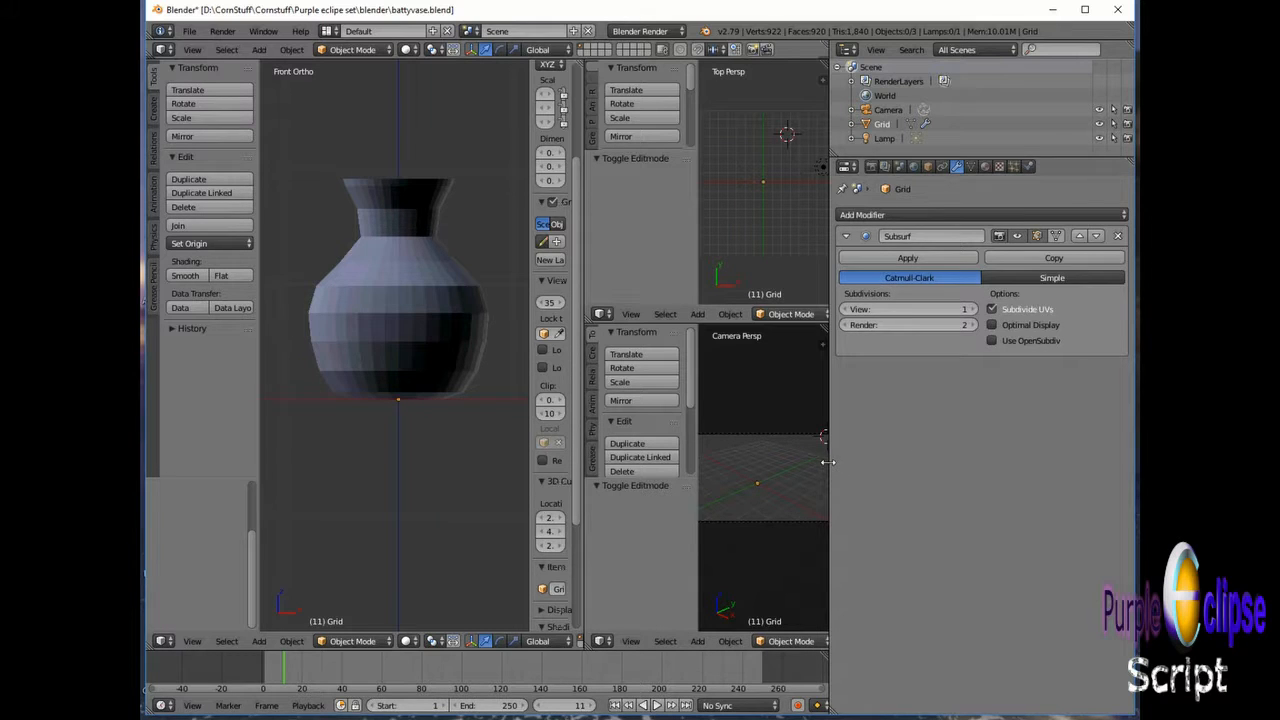
pyautogui.moveTo(829, 462); pyautogui.dragTo(1074, 472)
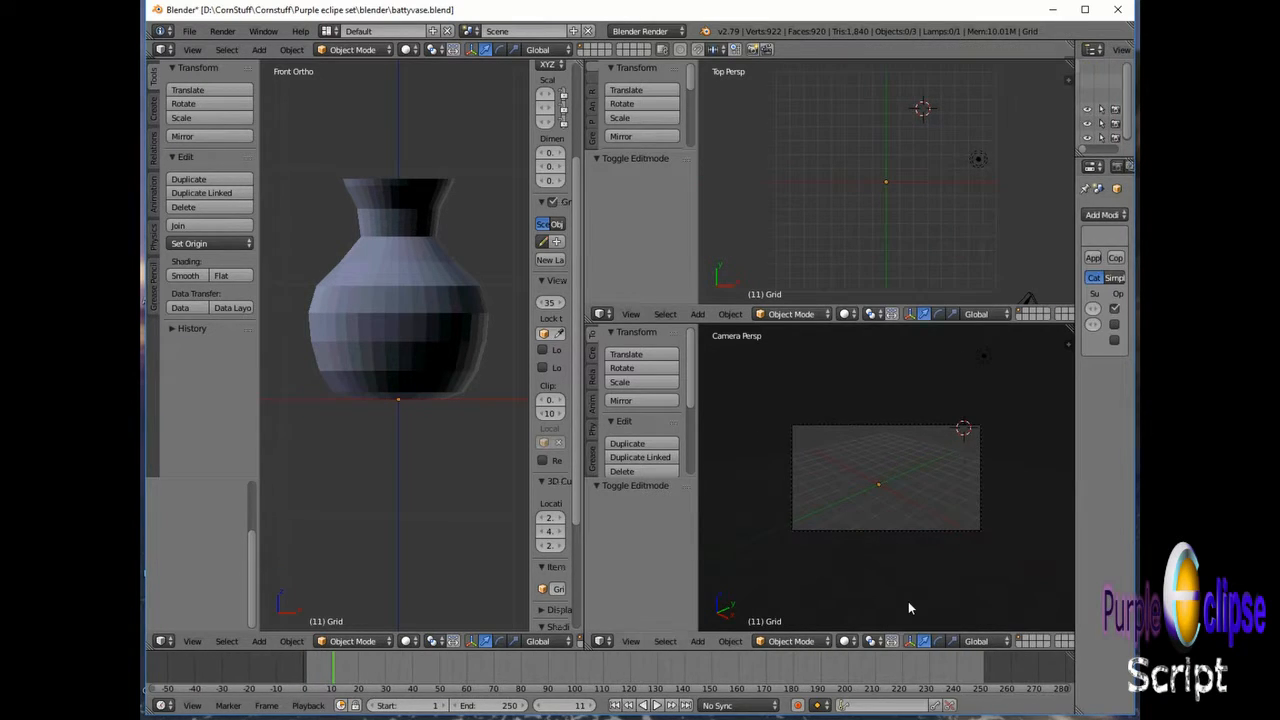
pyautogui.hotkey('ctrl', 'Up')
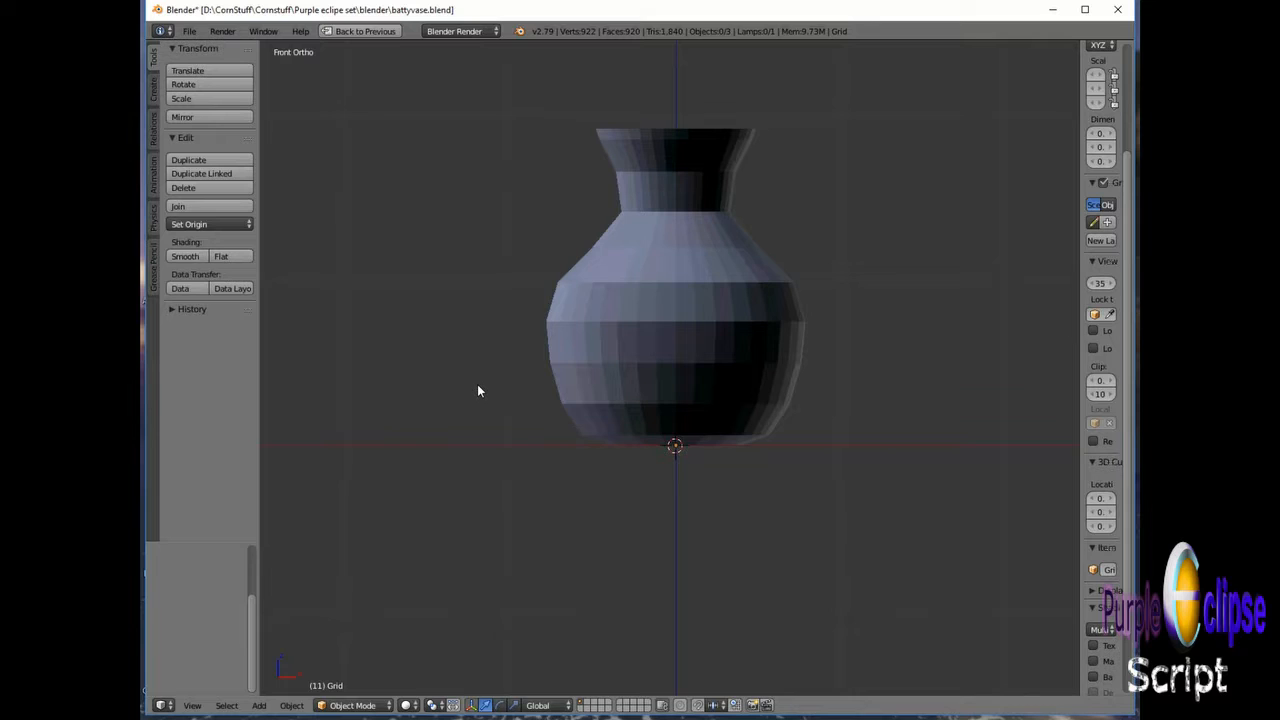
# Step: Add a plane mesh at the origin under the vase and widen the sidebar to show its scale and dimensions in full
pyautogui.hotkey('shift', 'a')
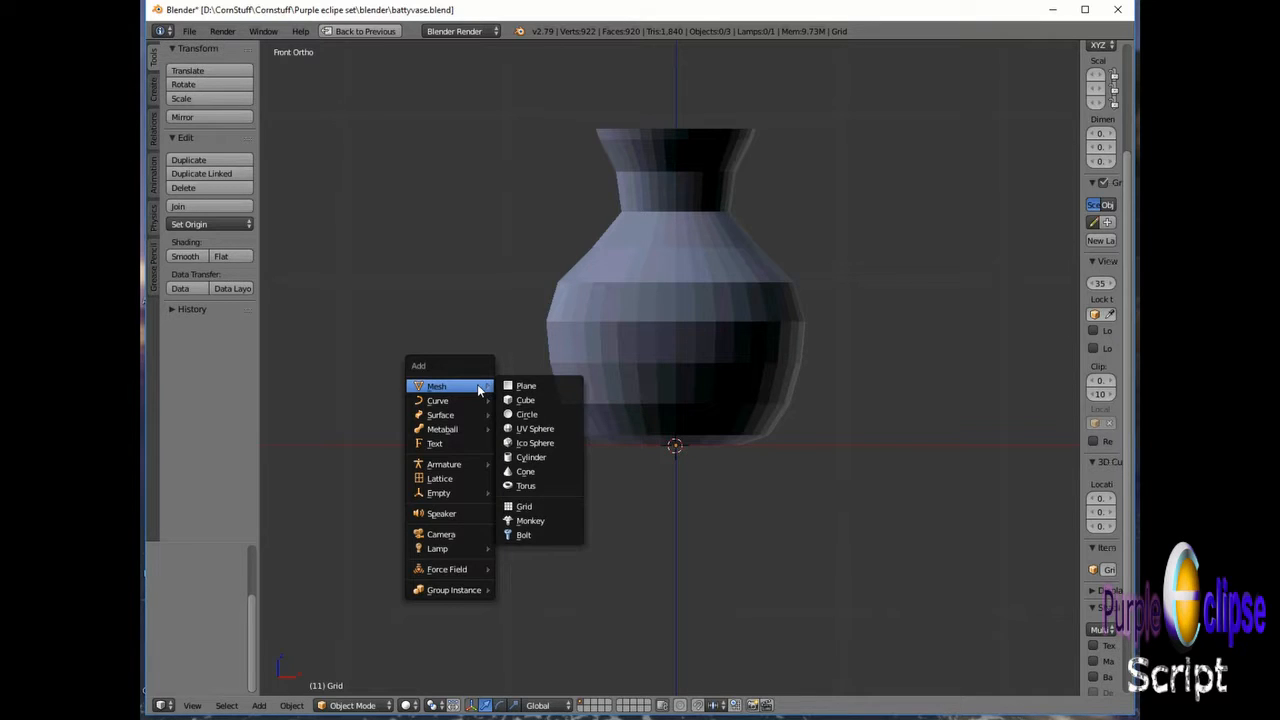
pyautogui.click(568, 386)
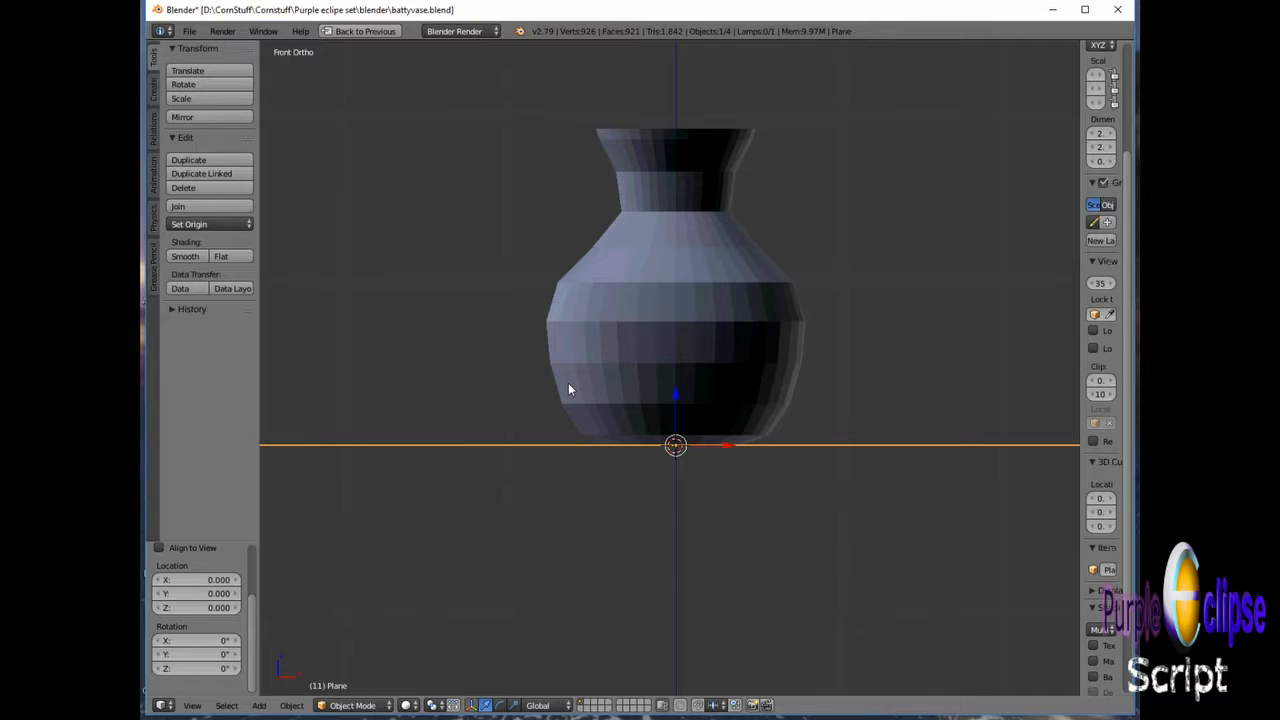
pyautogui.moveTo(1082, 168); pyautogui.dragTo(814, 185)
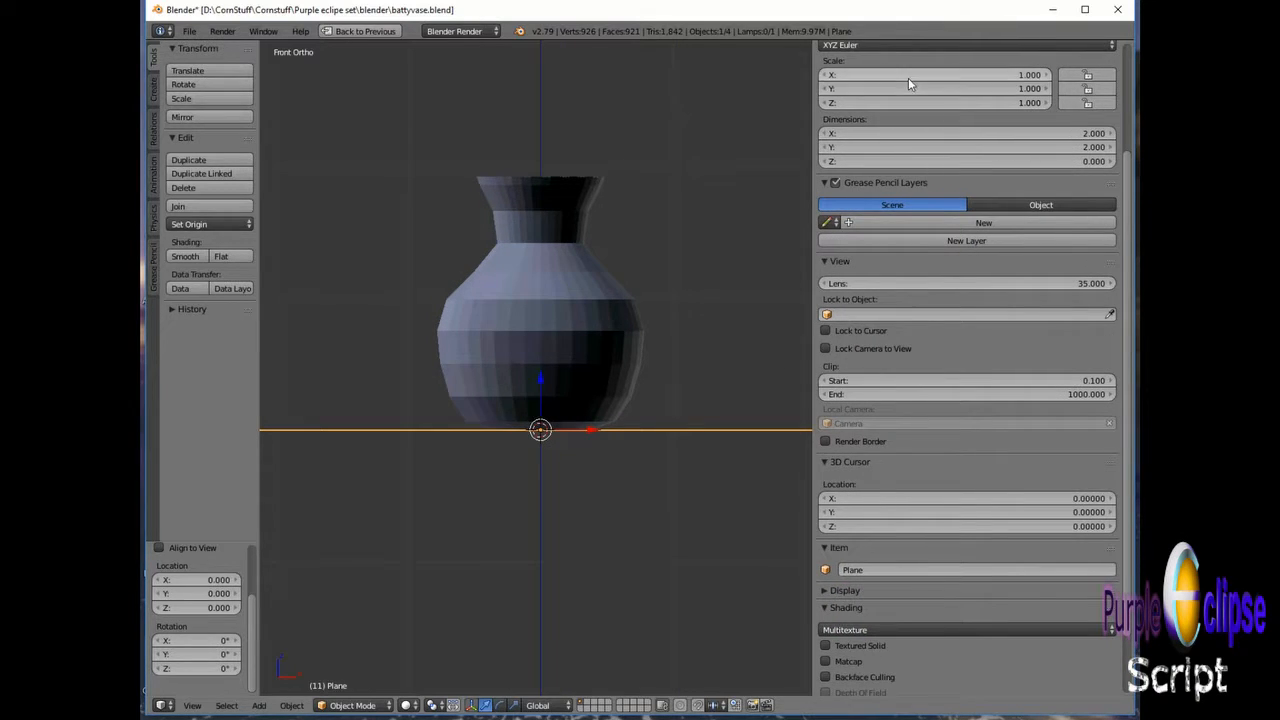
# Step: Set the plane's X and Y scale to 10 and narrow the widened sidebar again
pyautogui.click(1037, 75)
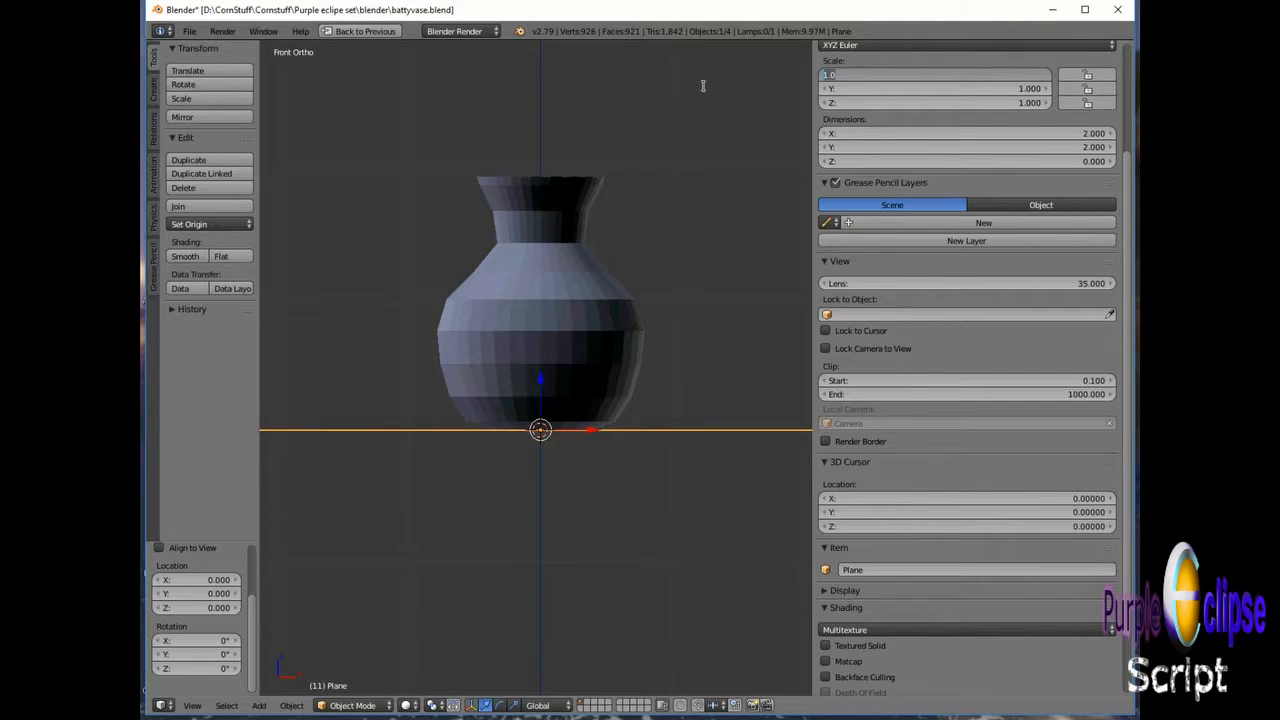
pyautogui.write('1')
pyautogui.press('Tab')
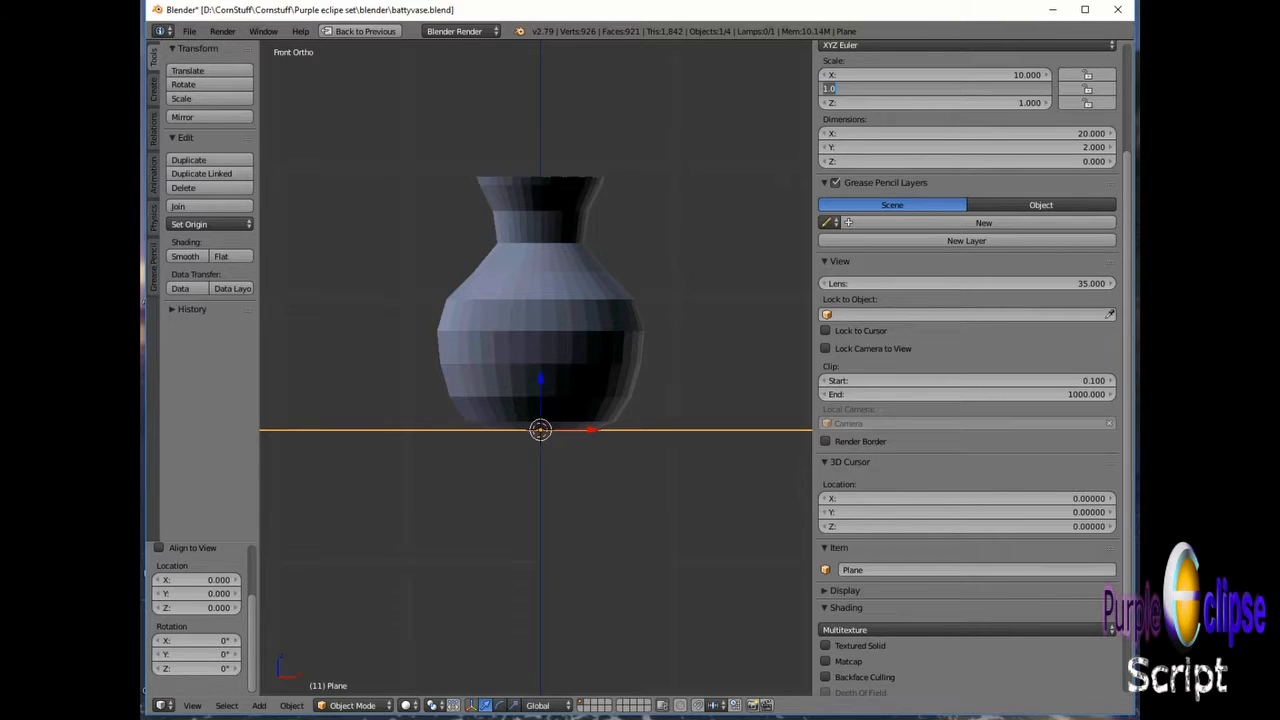
pyautogui.write('10')
pyautogui.press('Return')
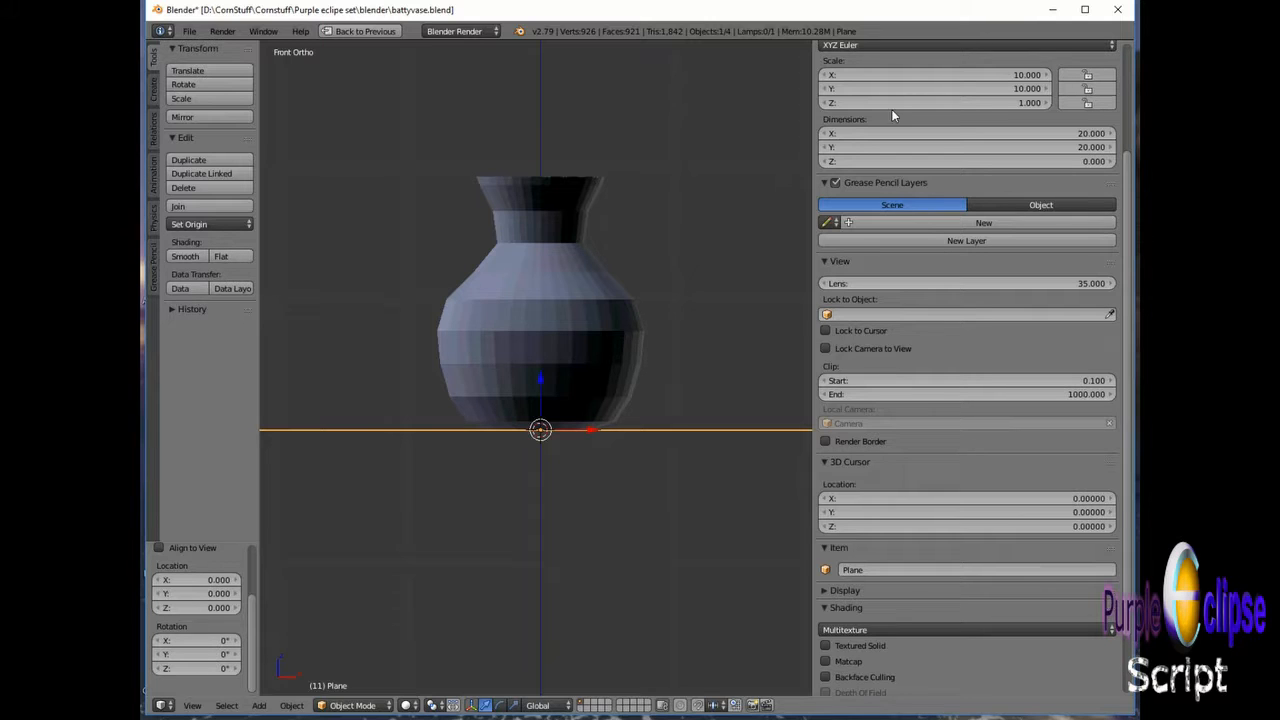
pyautogui.moveTo(815, 125); pyautogui.dragTo(1092, 130)
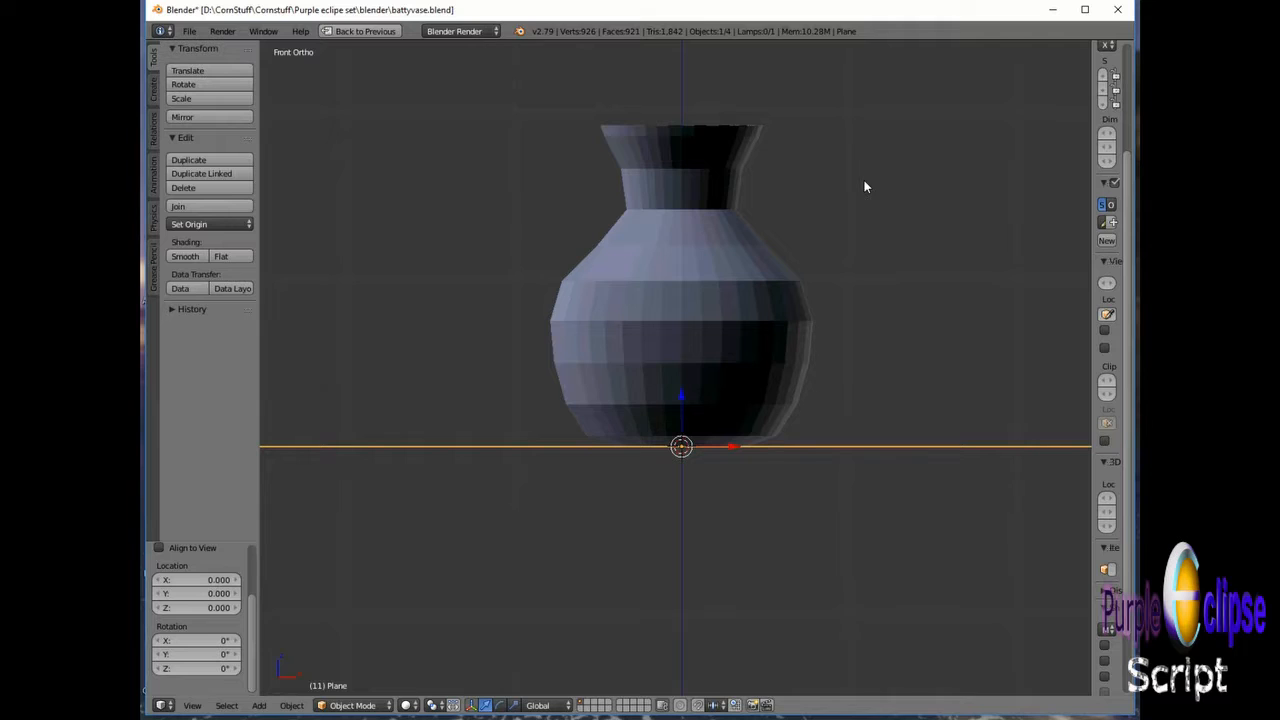
# Step: Restore the multi-view layout, select the vase and give the top view more room
pyautogui.hotkey('ctrl', 'Up')
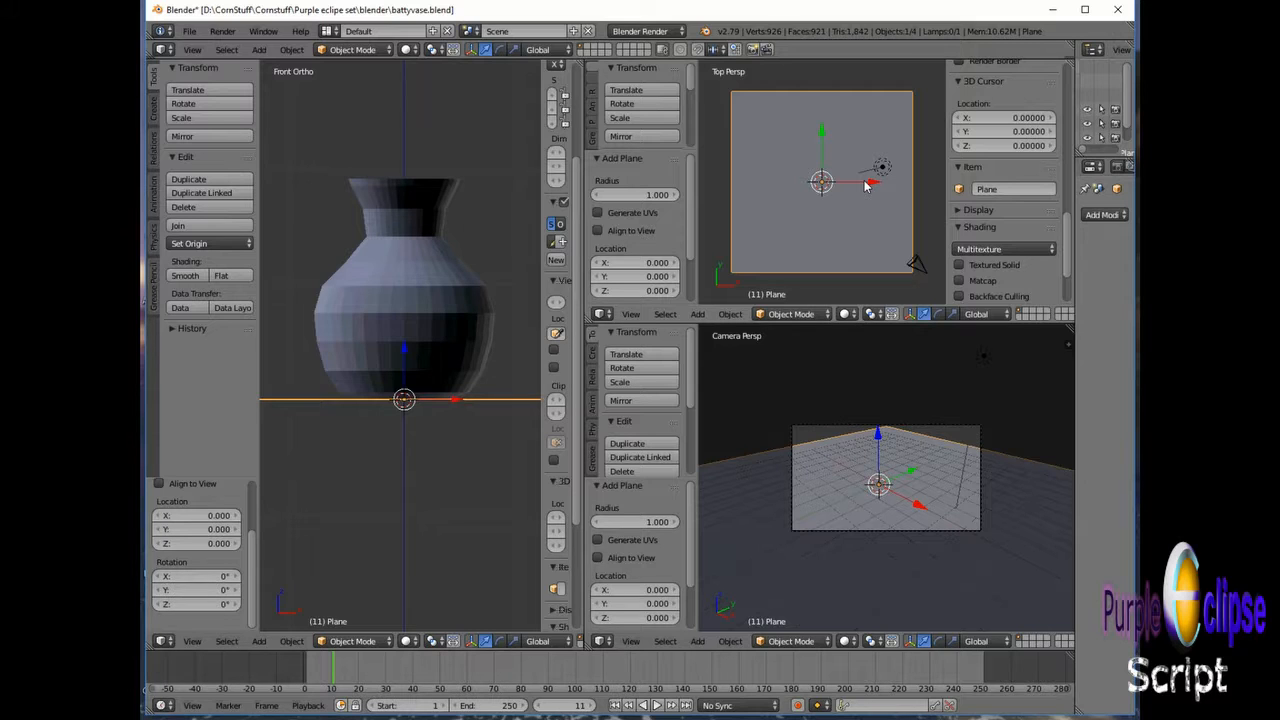
pyautogui.rightClick(419, 265)
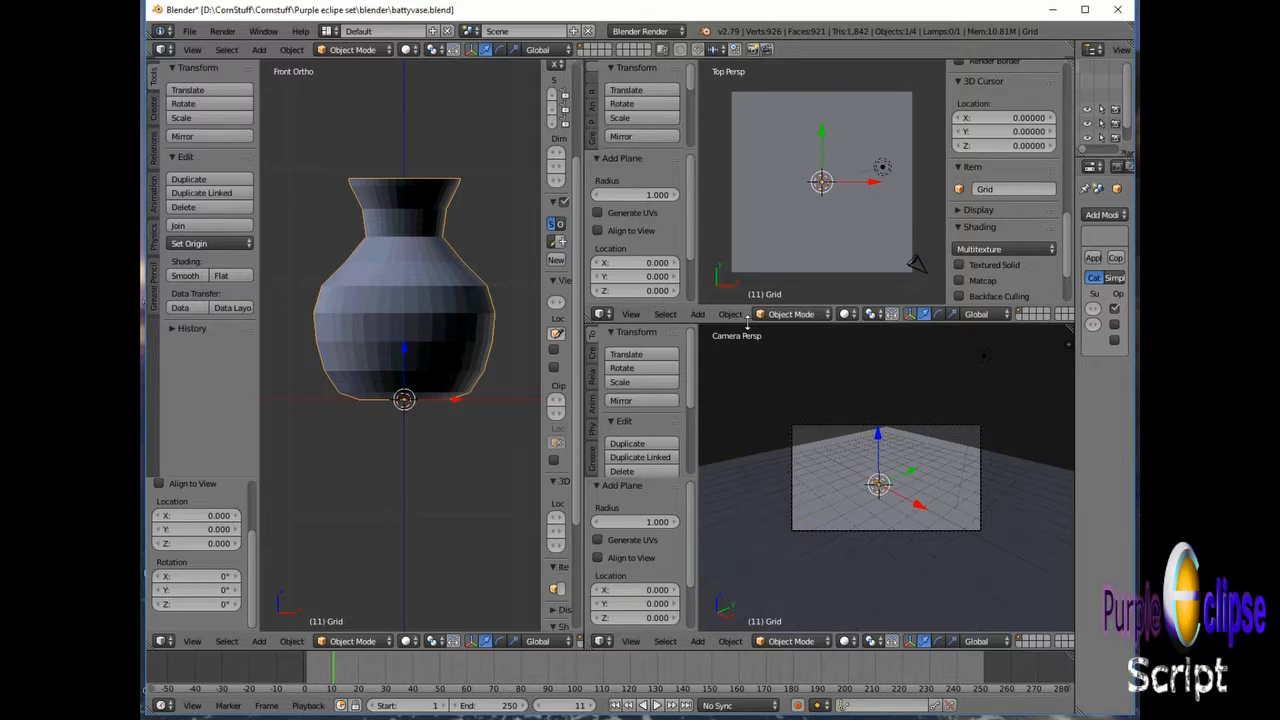
pyautogui.moveTo(746, 318); pyautogui.dragTo(785, 434)
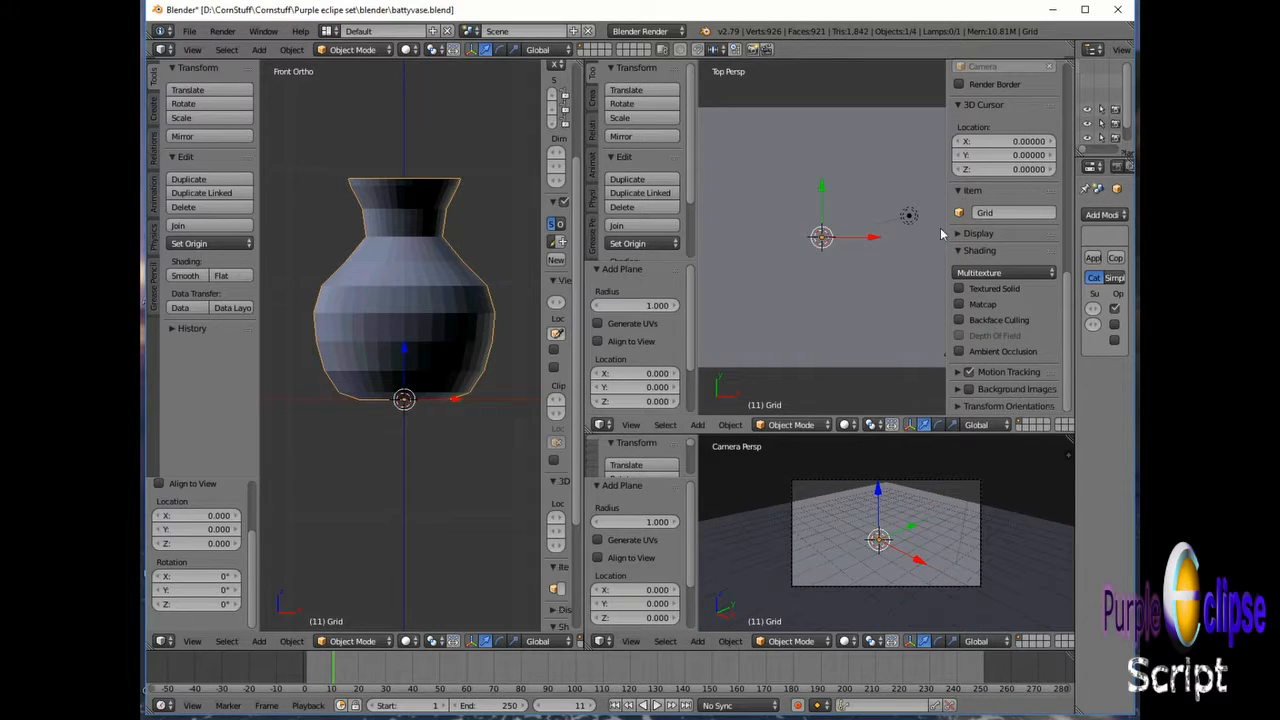
pyautogui.moveTo(945, 226); pyautogui.dragTo(1045, 228)
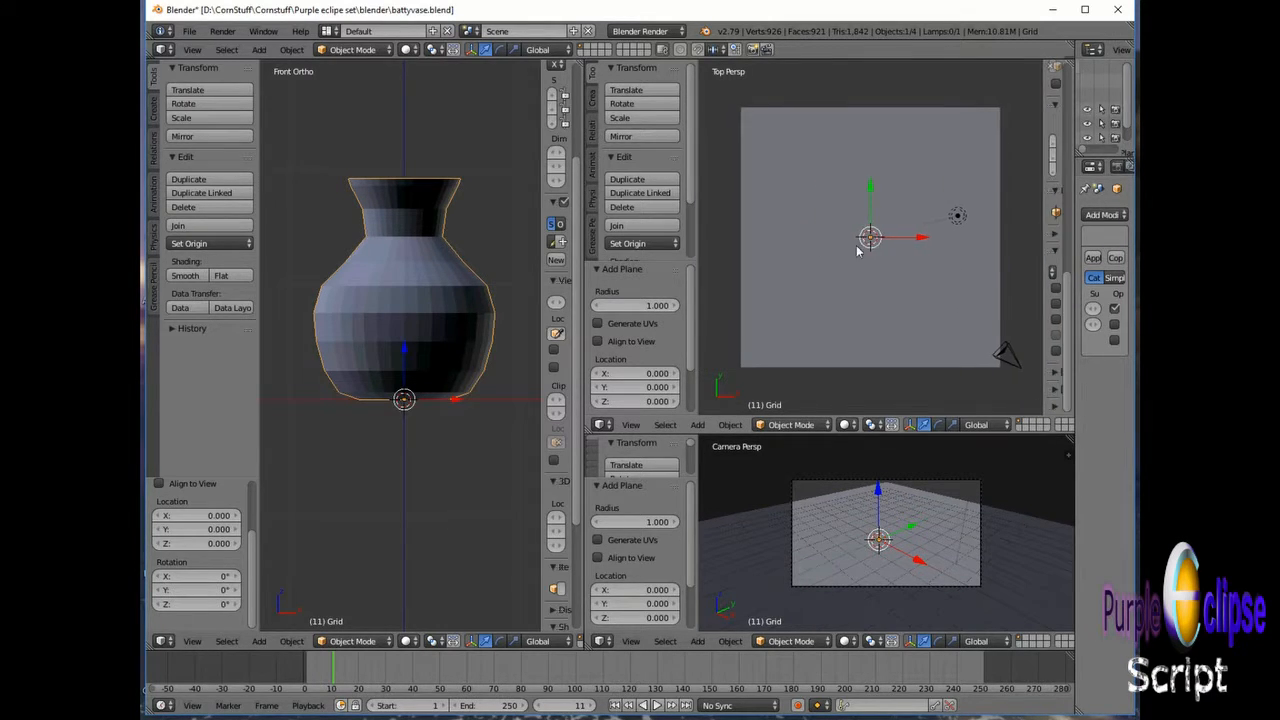
# Step: Examine the vase's size and position on the enlarged plane in the top, front and camera views
pyautogui.scroll(-3, 843, 250)
pyautogui.scroll(4, 843, 250)
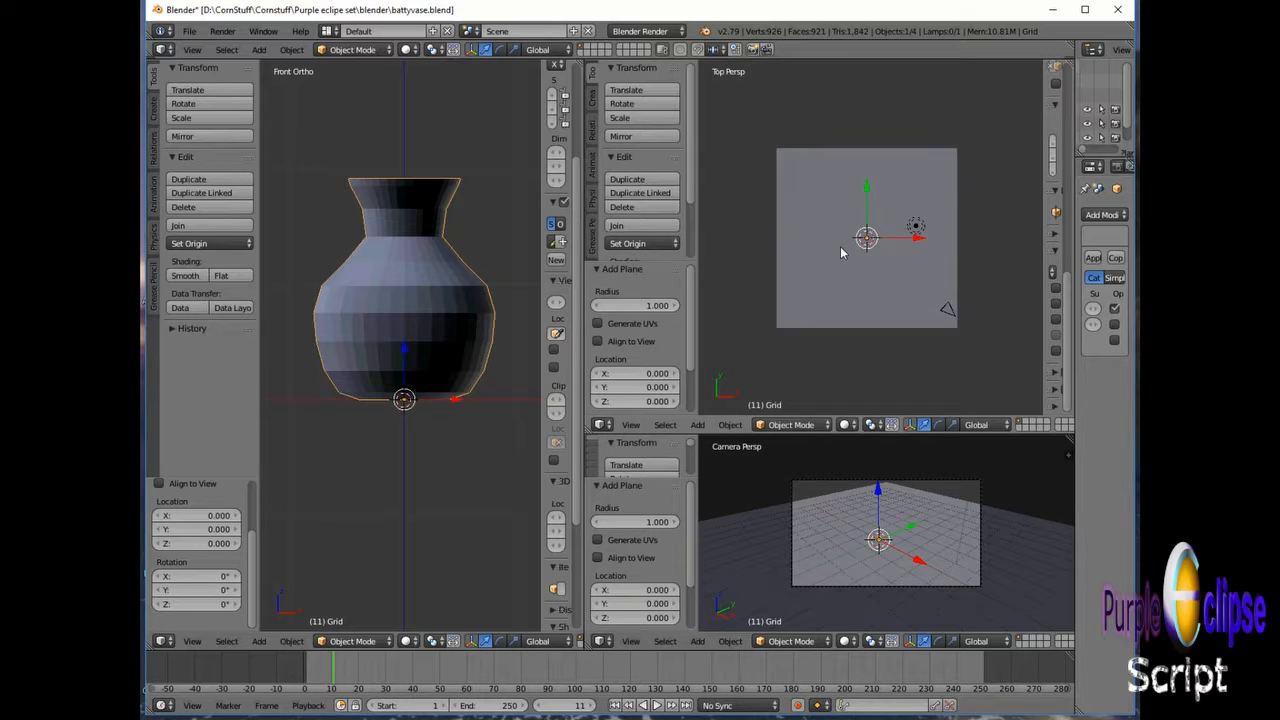
pyautogui.scroll(1, 890, 232)
pyautogui.scroll(-4, 900, 236)
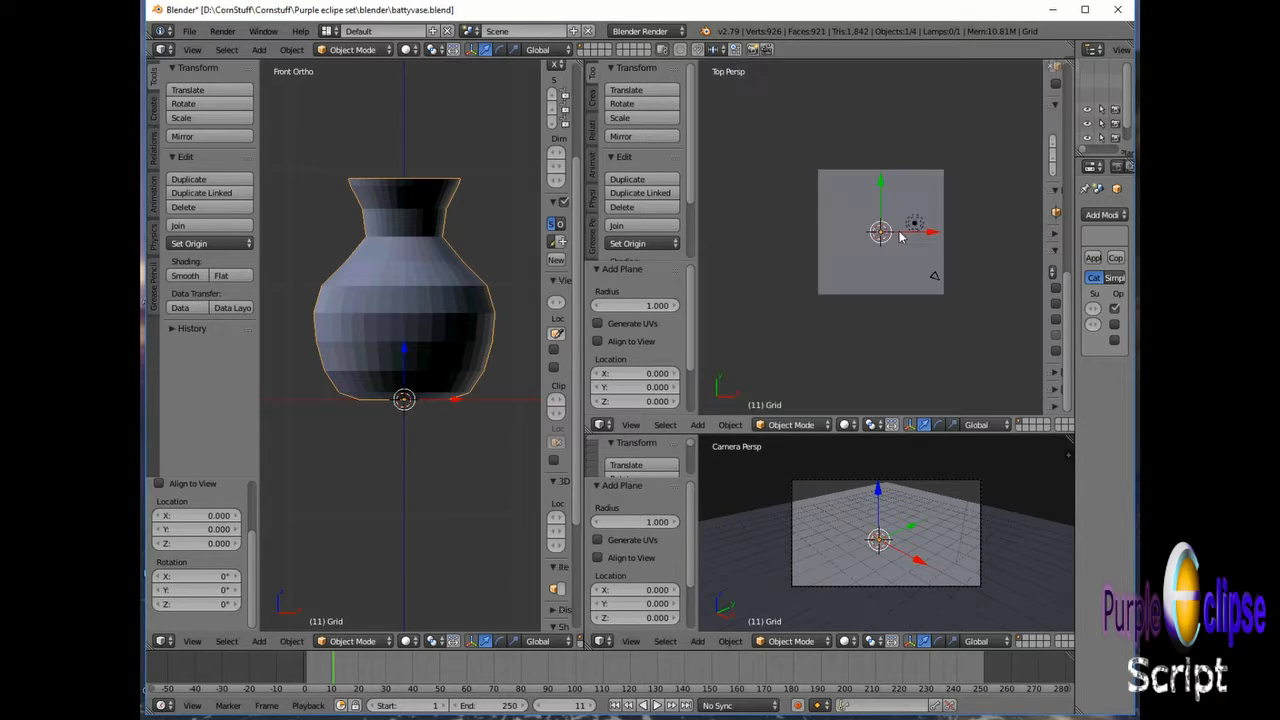
pyautogui.scroll(-2, 900, 236)
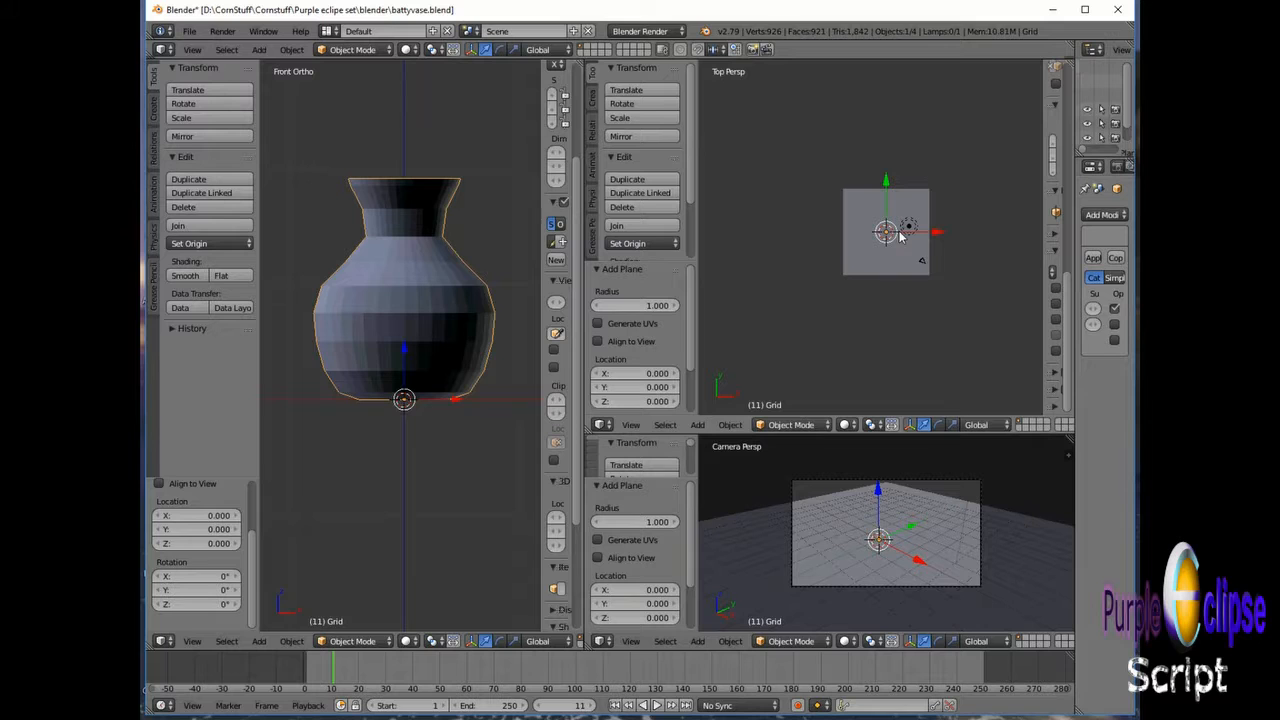
pyautogui.scroll(-3, 325, 400)
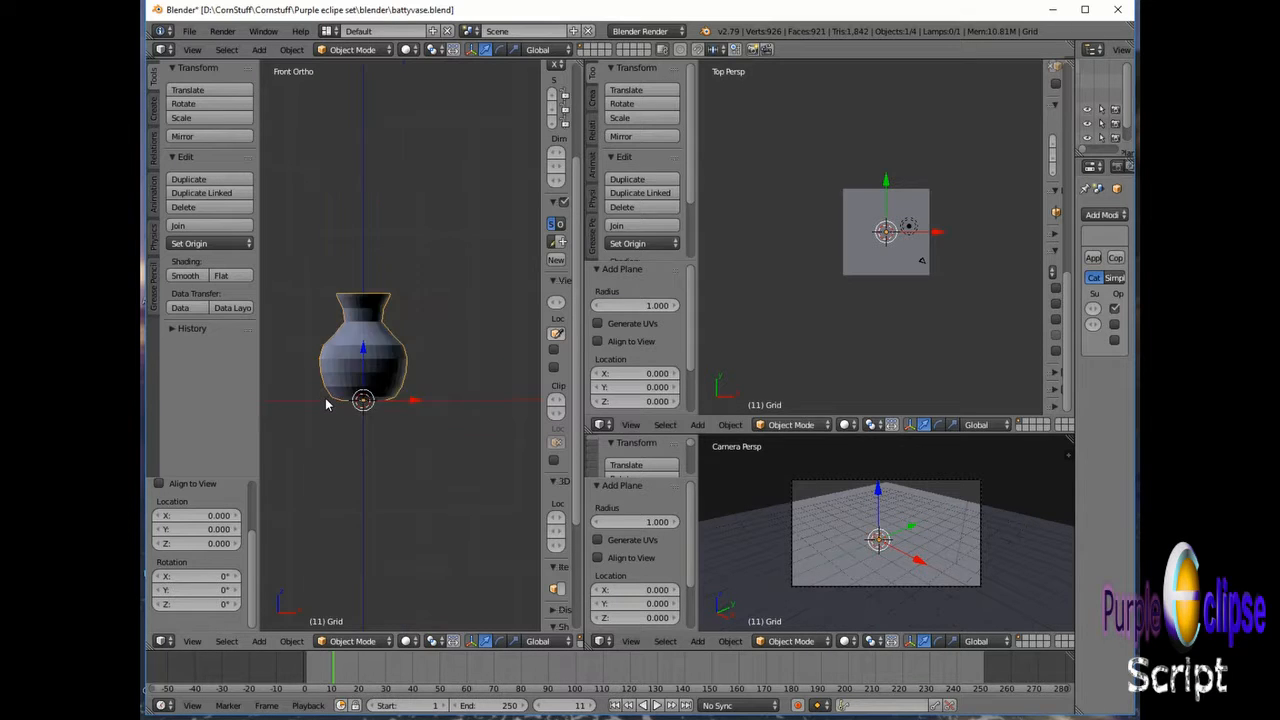
pyautogui.scroll(-5, 328, 406)
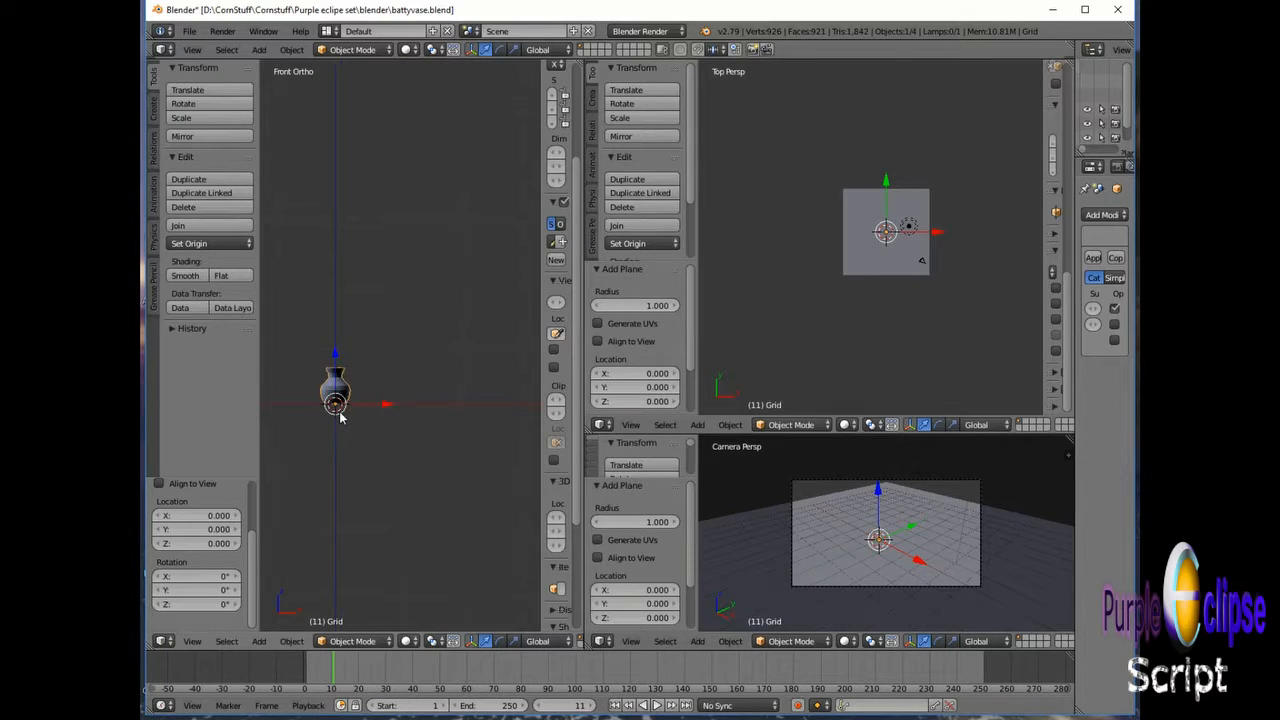
pyautogui.scroll(8, 338, 410)
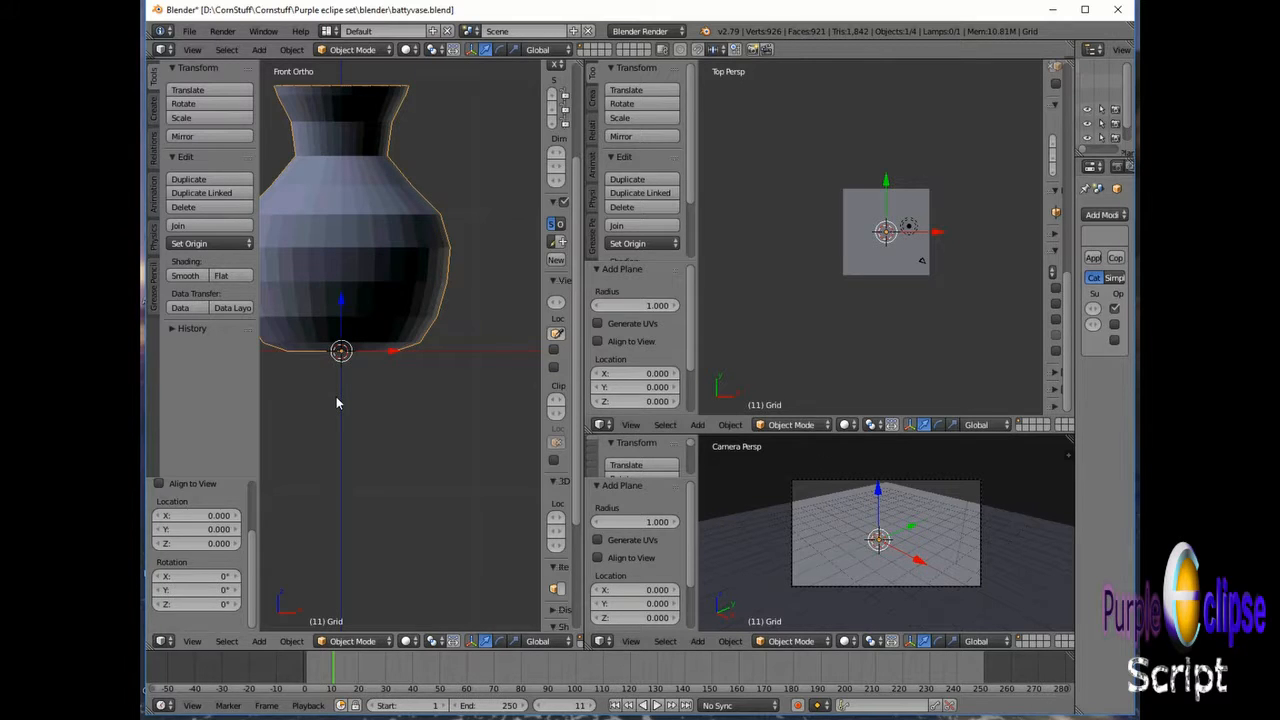
pyautogui.scroll(3, 890, 558)
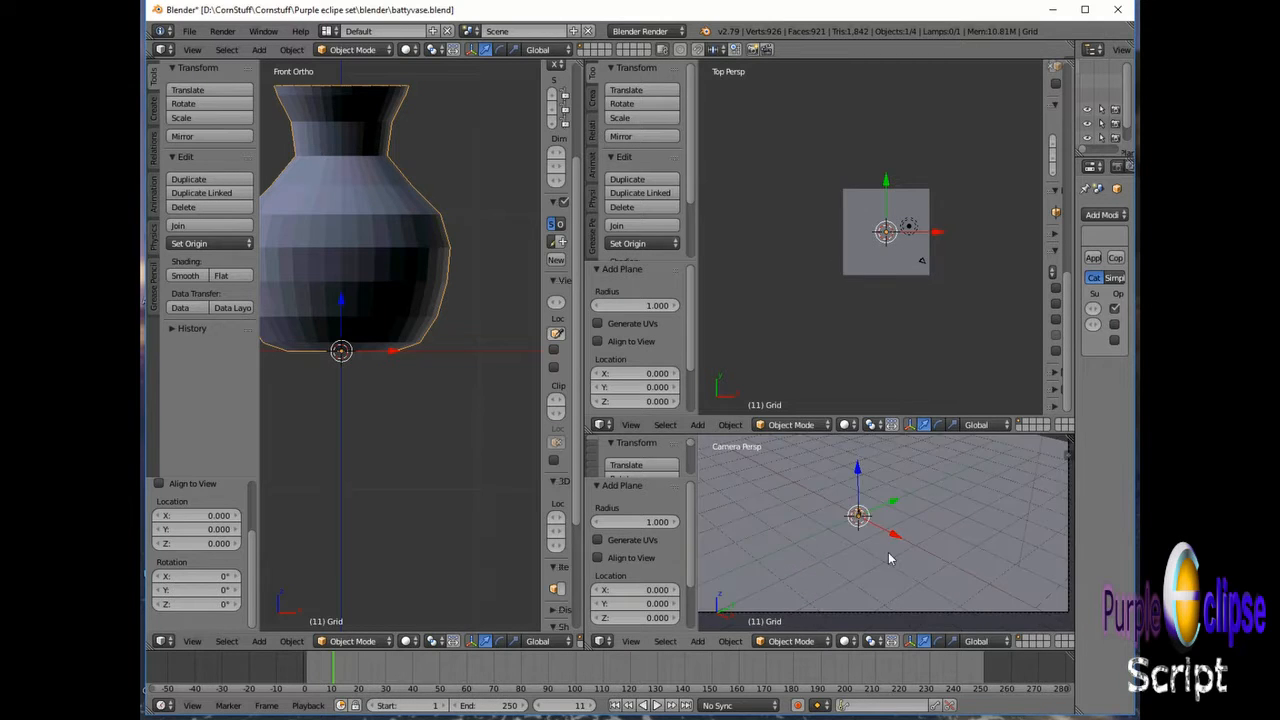
pyautogui.scroll(2, 890, 558)
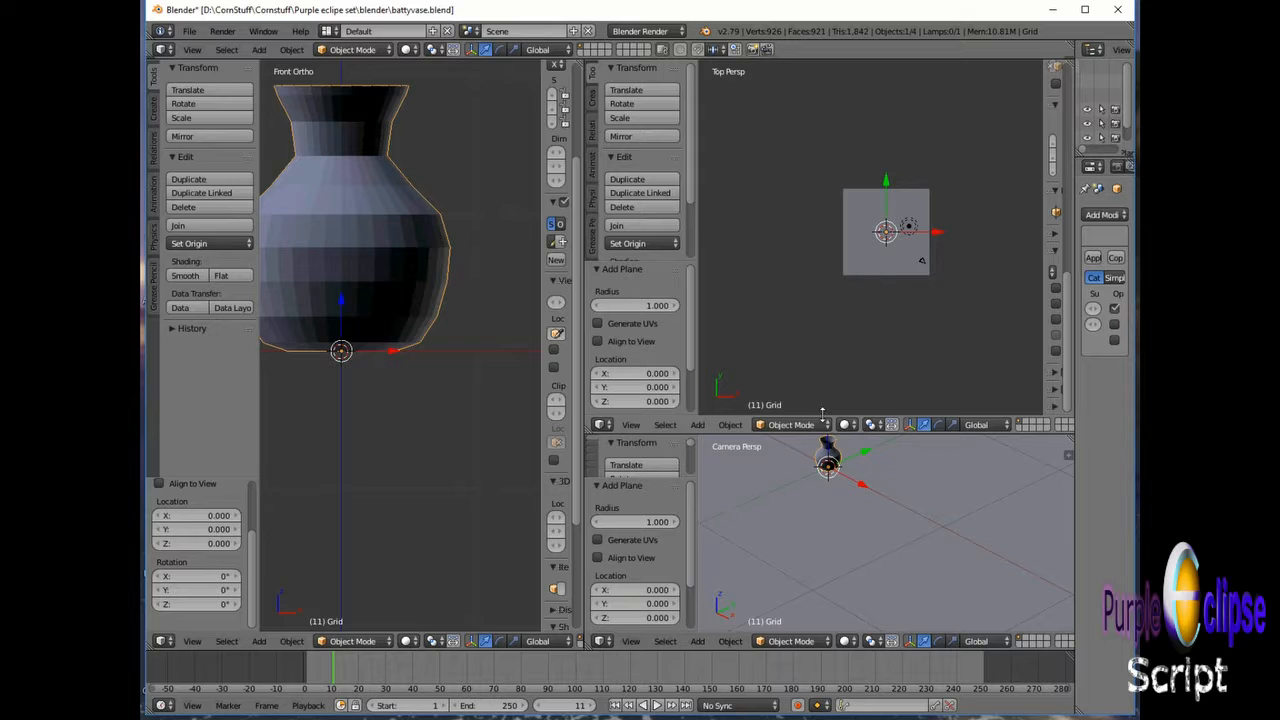
pyautogui.scroll(4, 897, 256)
pyautogui.scroll(-4, 851, 225)
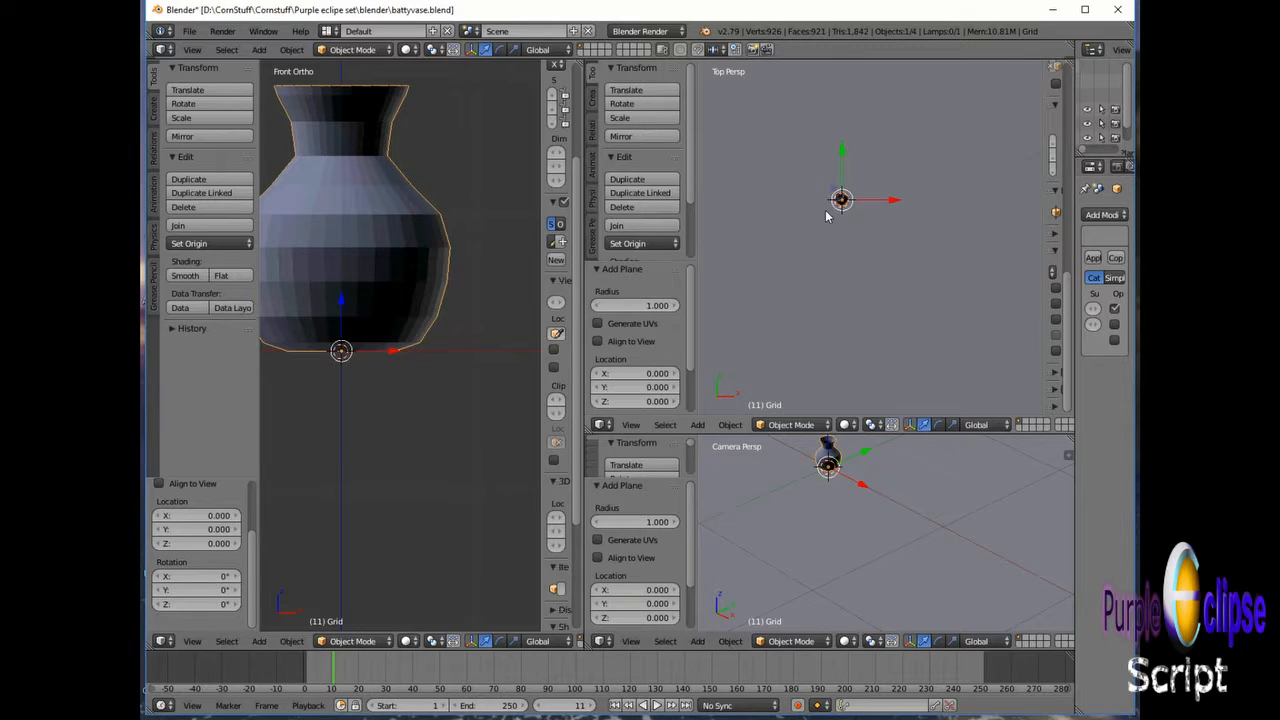
pyautogui.scroll(-3, 843, 270)
pyautogui.click(205, 180)
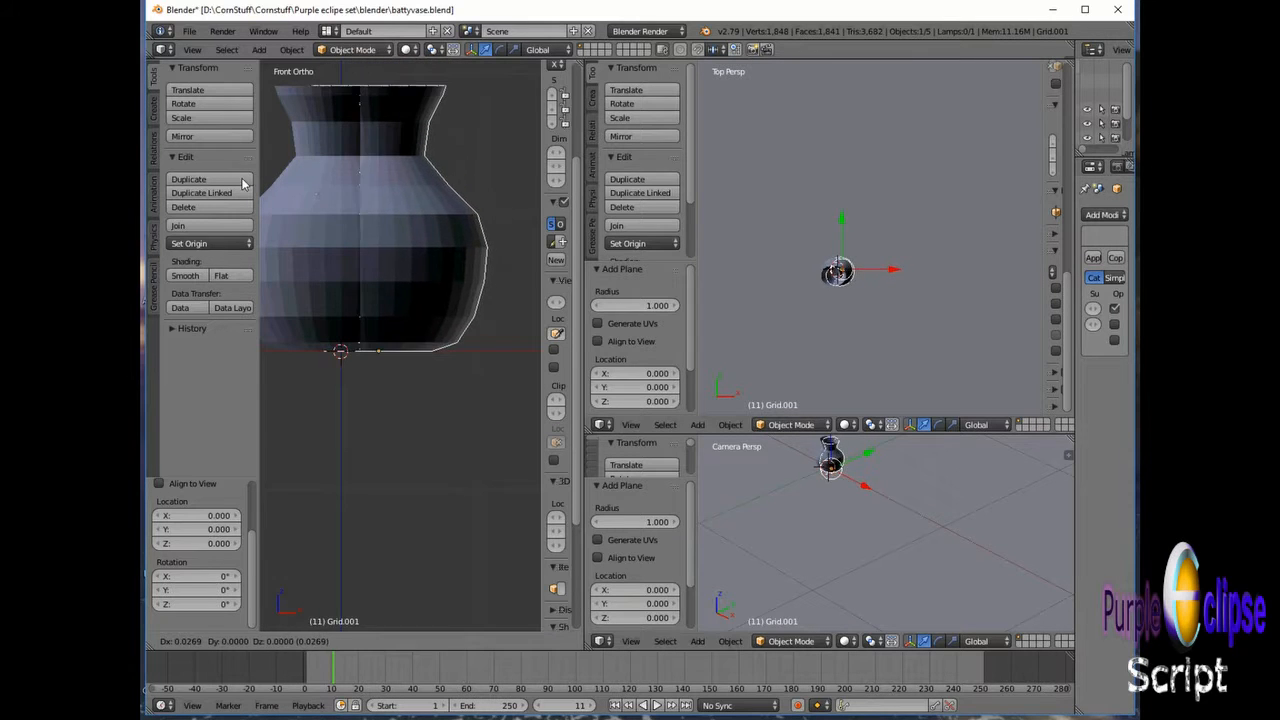
pyautogui.click(238, 228)
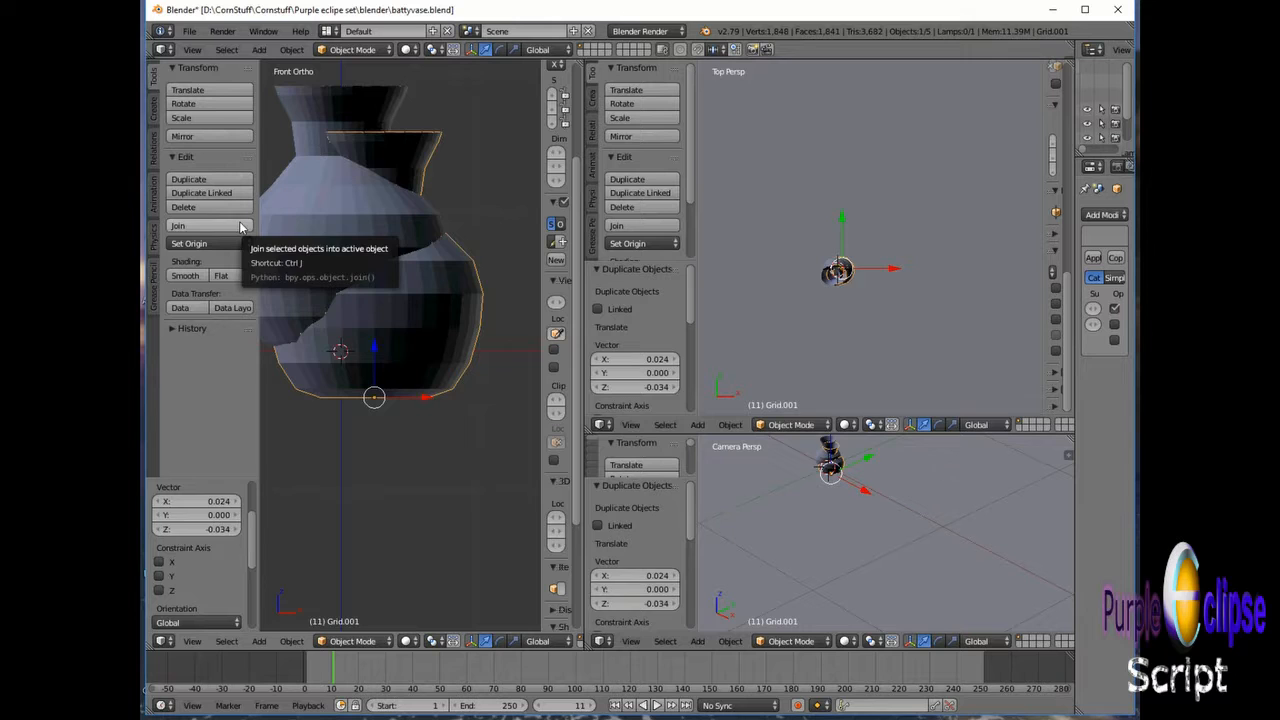
pyautogui.click(240, 228)
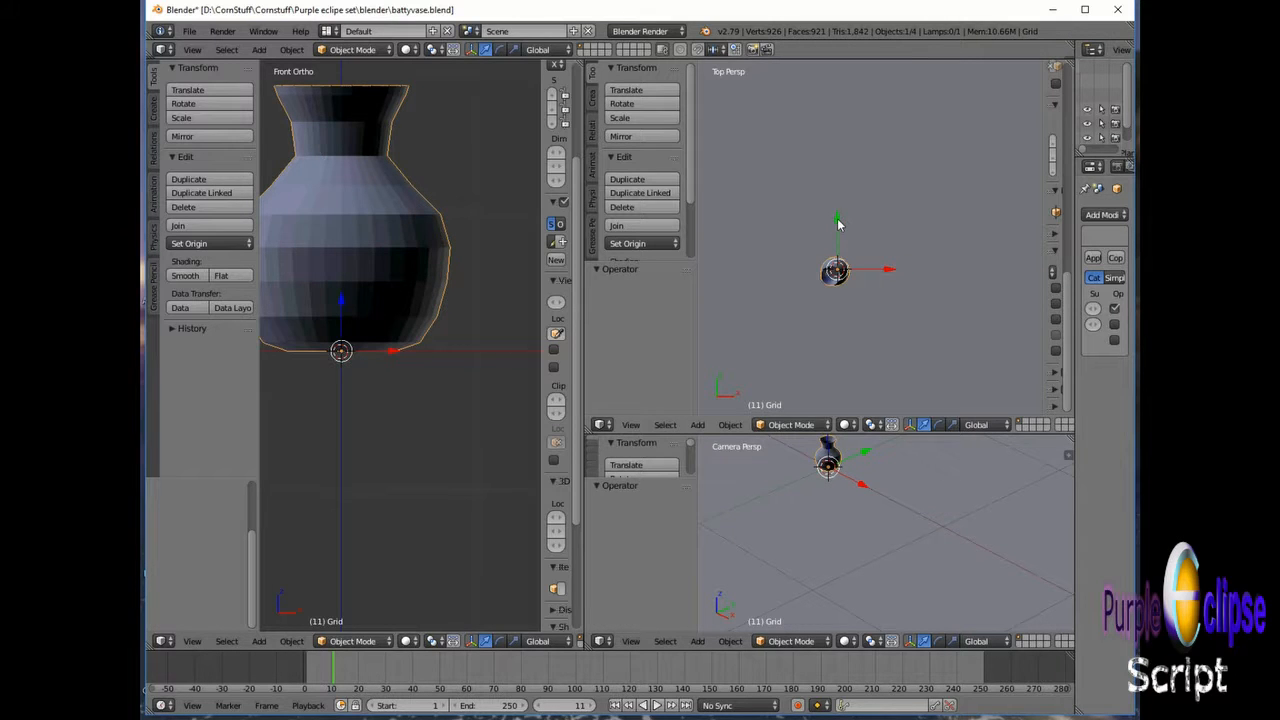
pyautogui.moveTo(838, 224); pyautogui.dragTo(842, 187)
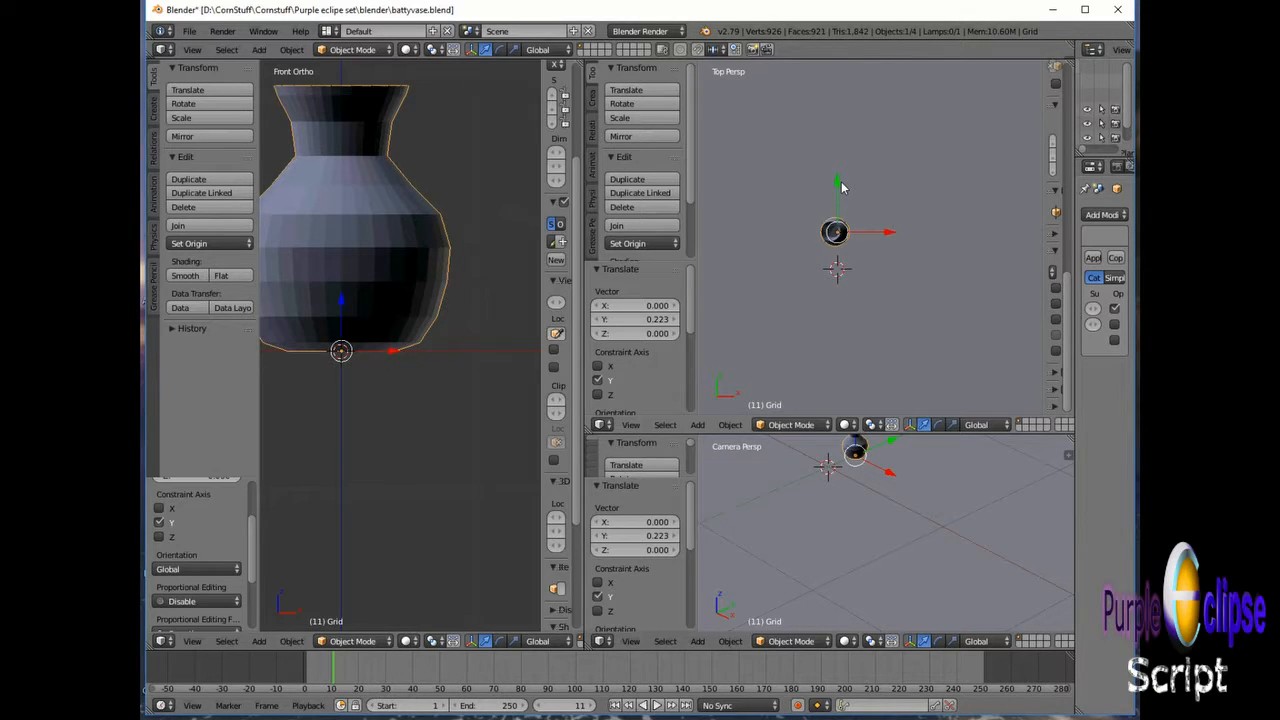
pyautogui.hotkey('ctrl', 'z')
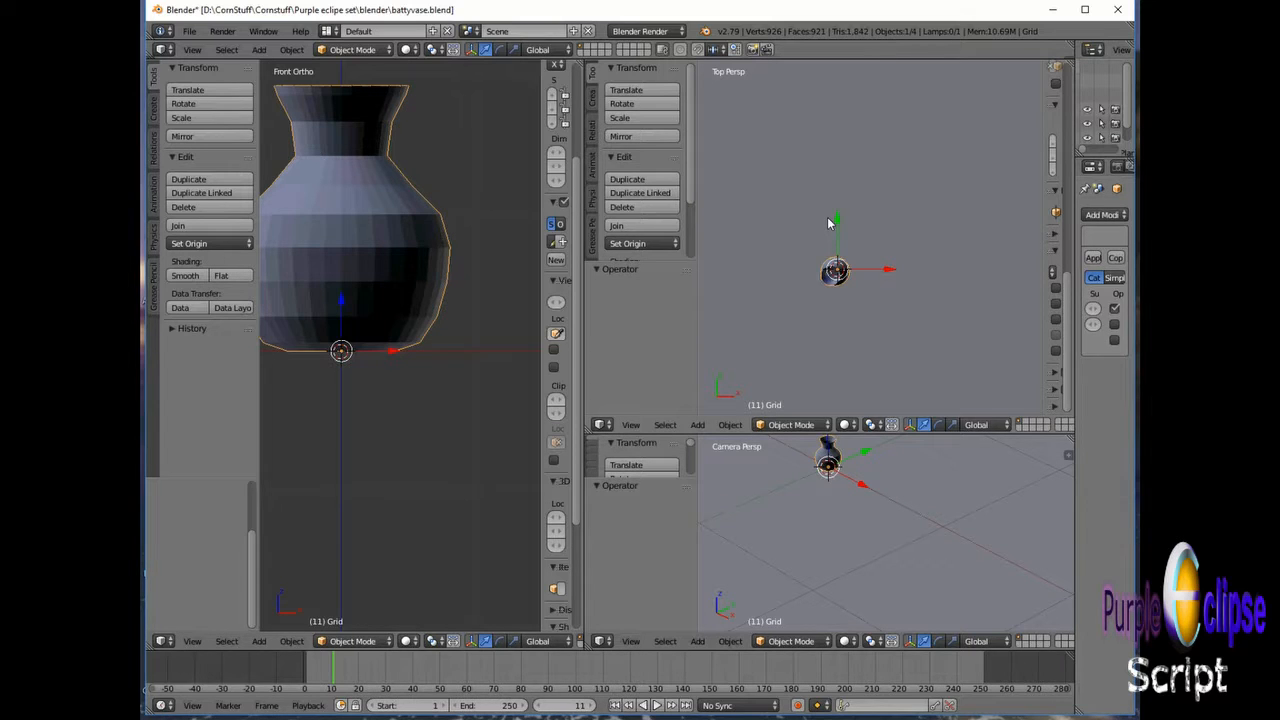
# Step: Duplicate the vase in the top view, place the copy about 0.3 behind it along Y, and scale it to about 1.5
pyautogui.hotkey('shift', 'd')
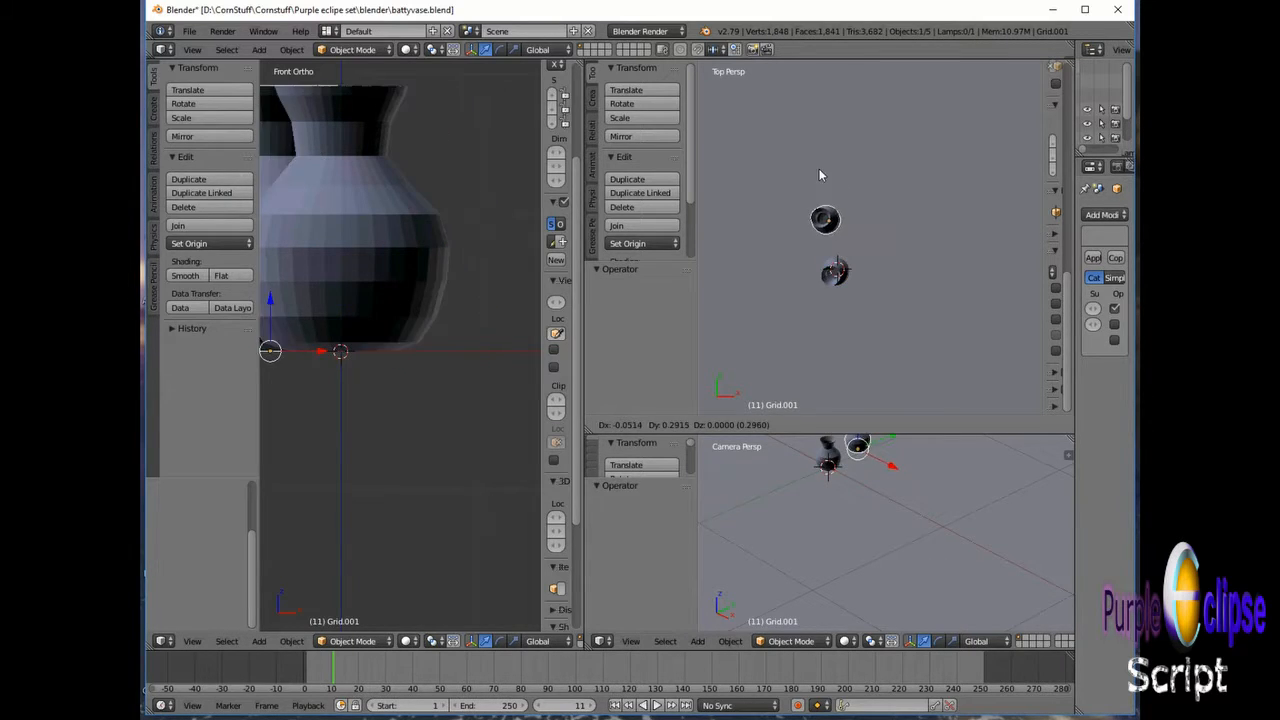
pyautogui.click(828, 174)
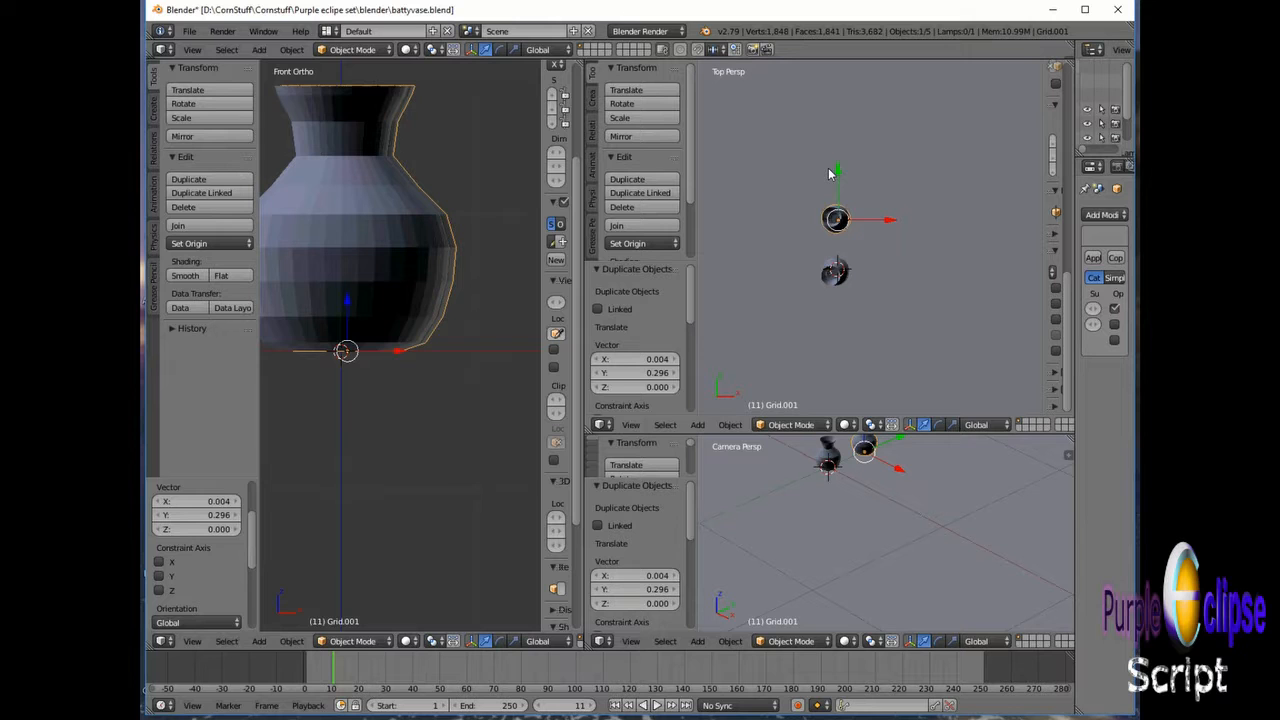
pyautogui.press('s')
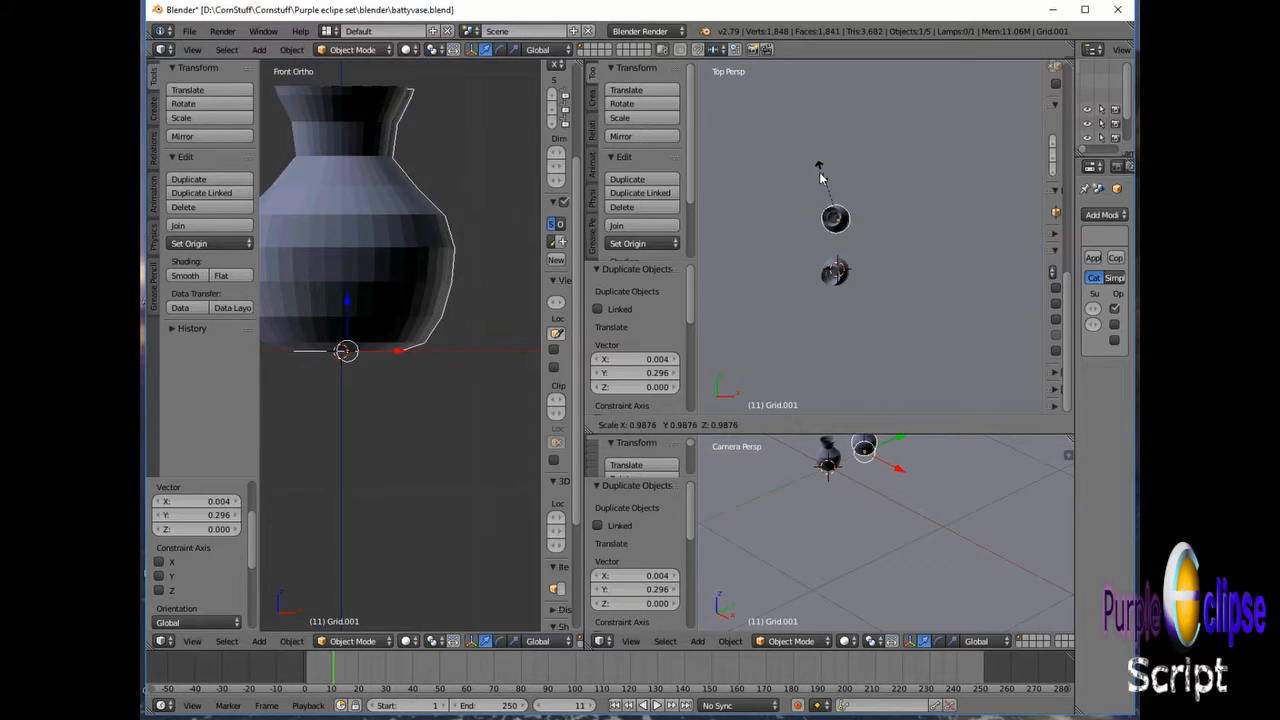
pyautogui.click(879, 157)
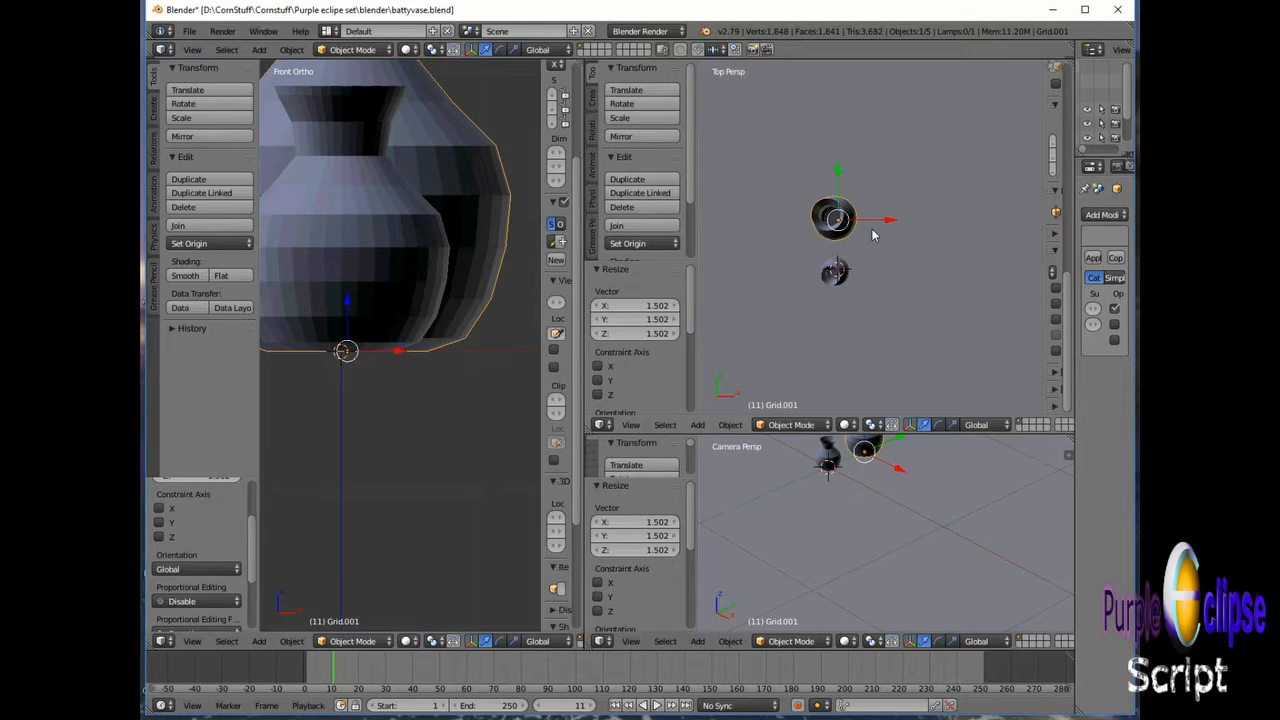
# Step: Move the larger copy about 0.034 along X and about -0.089 along Y, closer to the original vase
pyautogui.scroll(3, 870, 212)
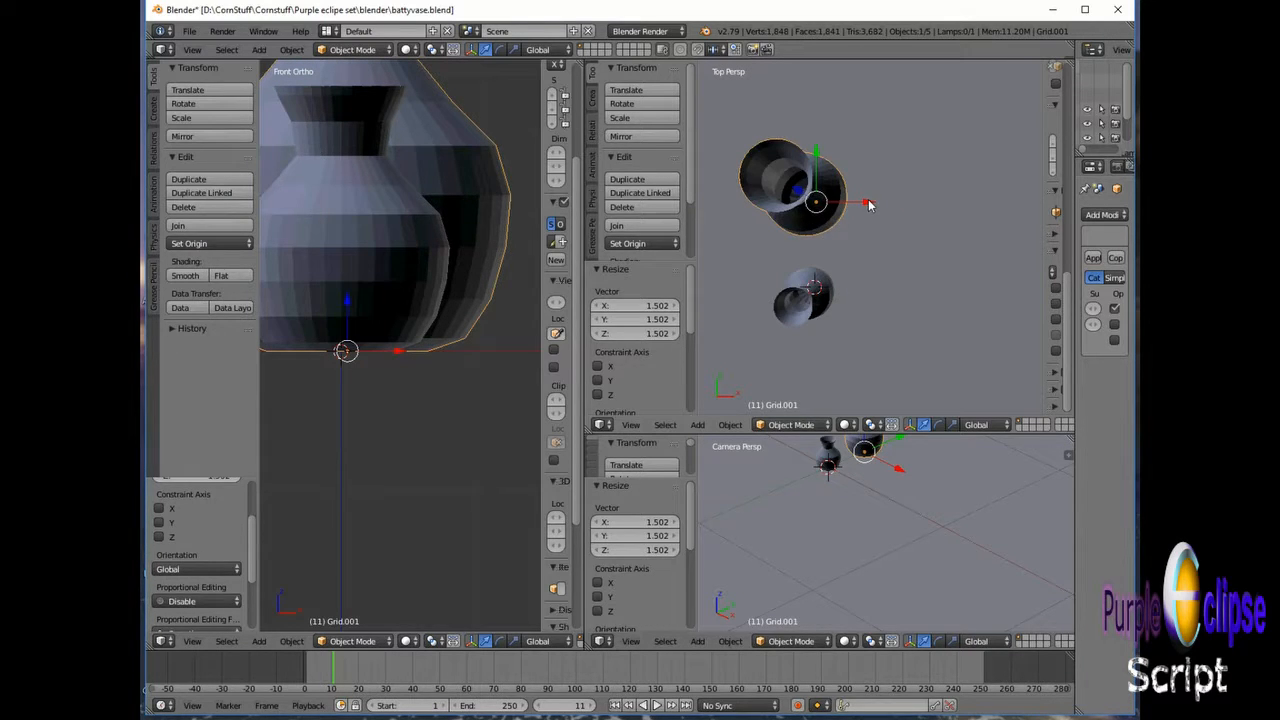
pyautogui.moveTo(869, 204); pyautogui.dragTo(878, 201)
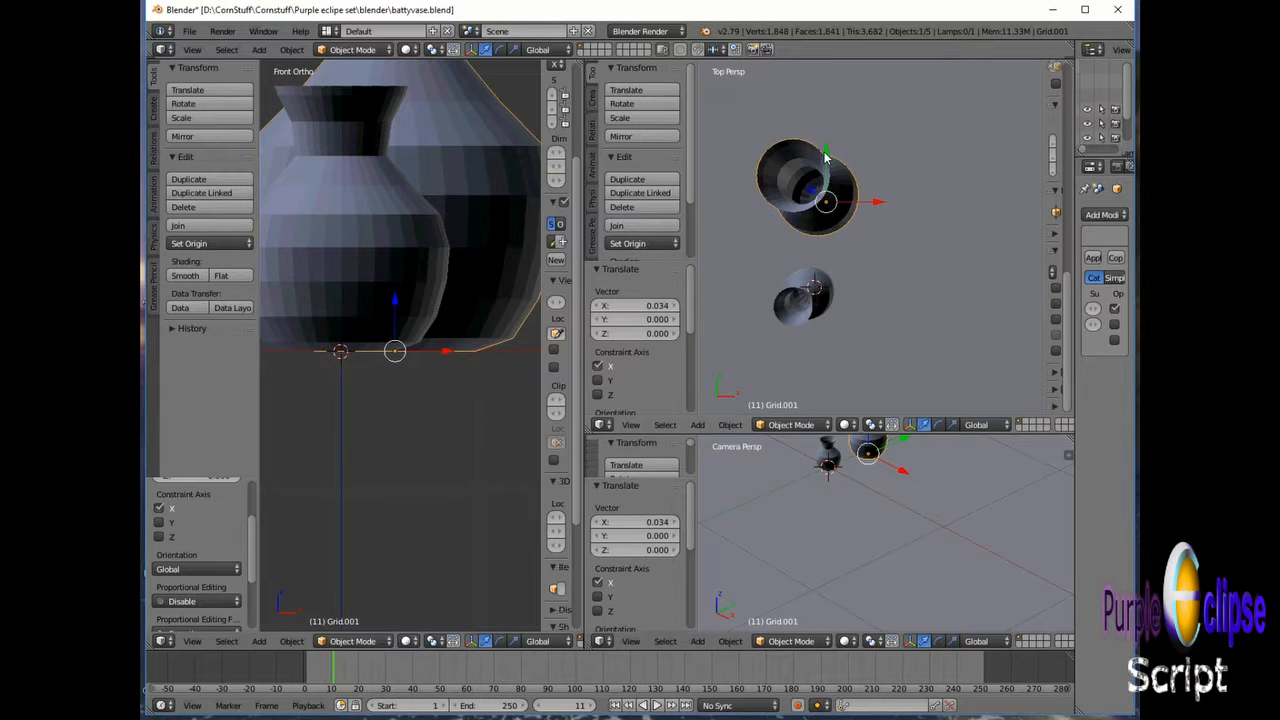
pyautogui.moveTo(824, 151); pyautogui.dragTo(830, 194)
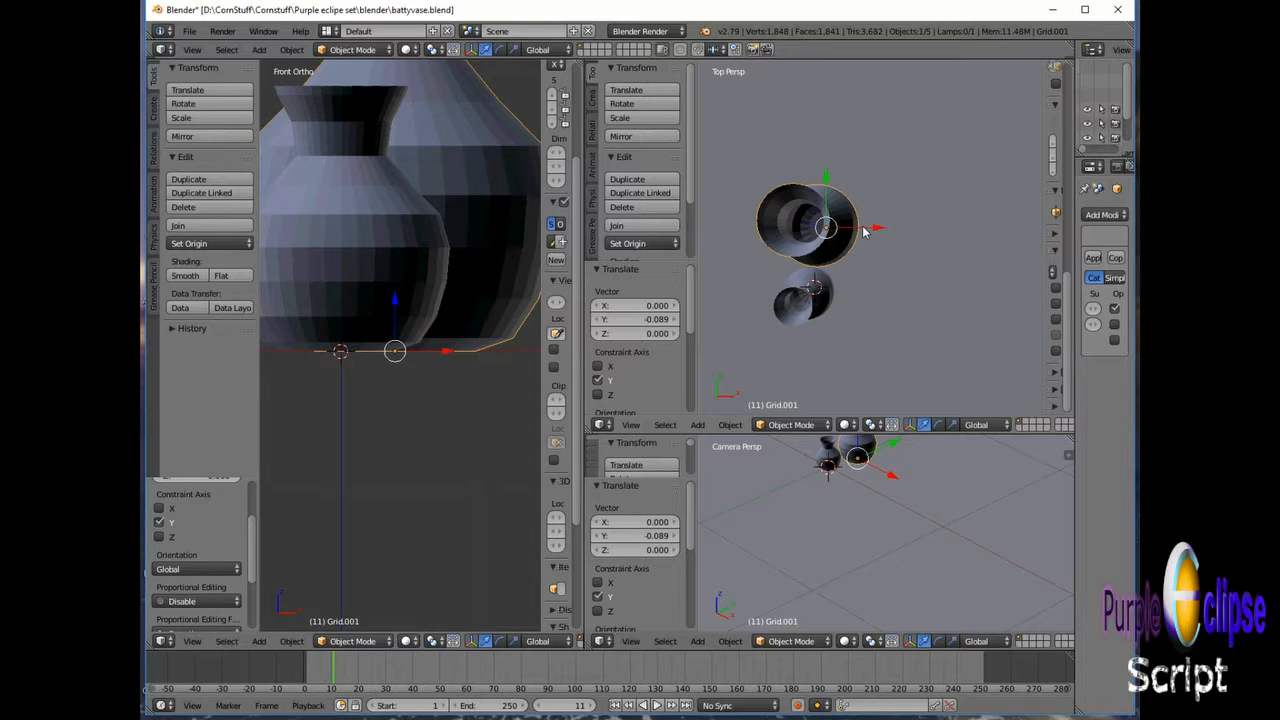
# Step: Duplicate the original vase, place the copy about 0.45 away along X, and scale it to about 0.4
pyautogui.rightClick(808, 307)
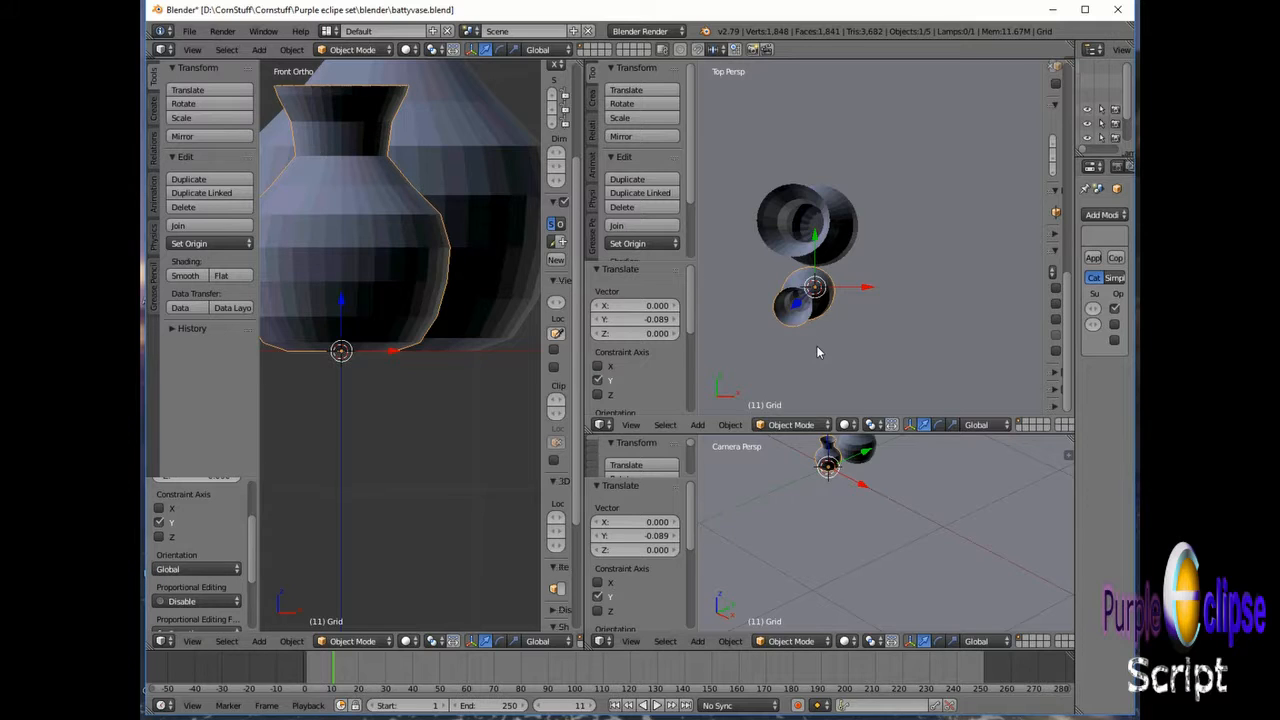
pyautogui.hotkey('shift', 'd')
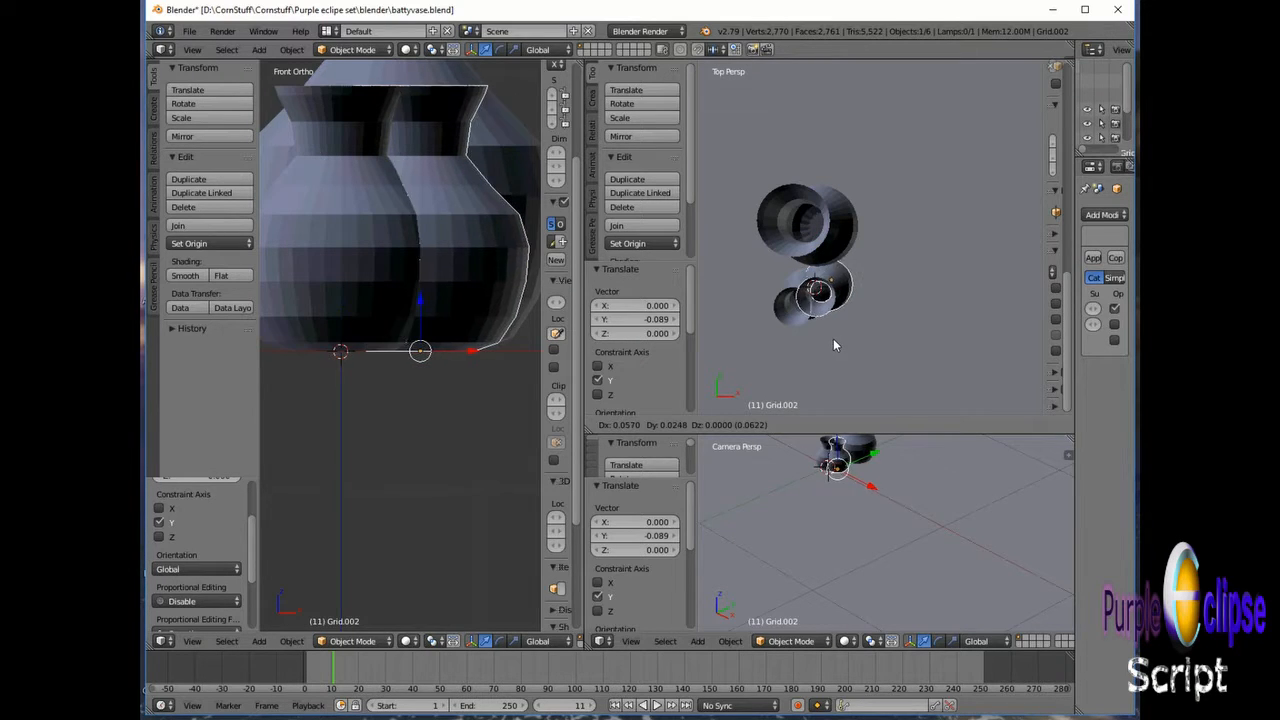
pyautogui.click(946, 352)
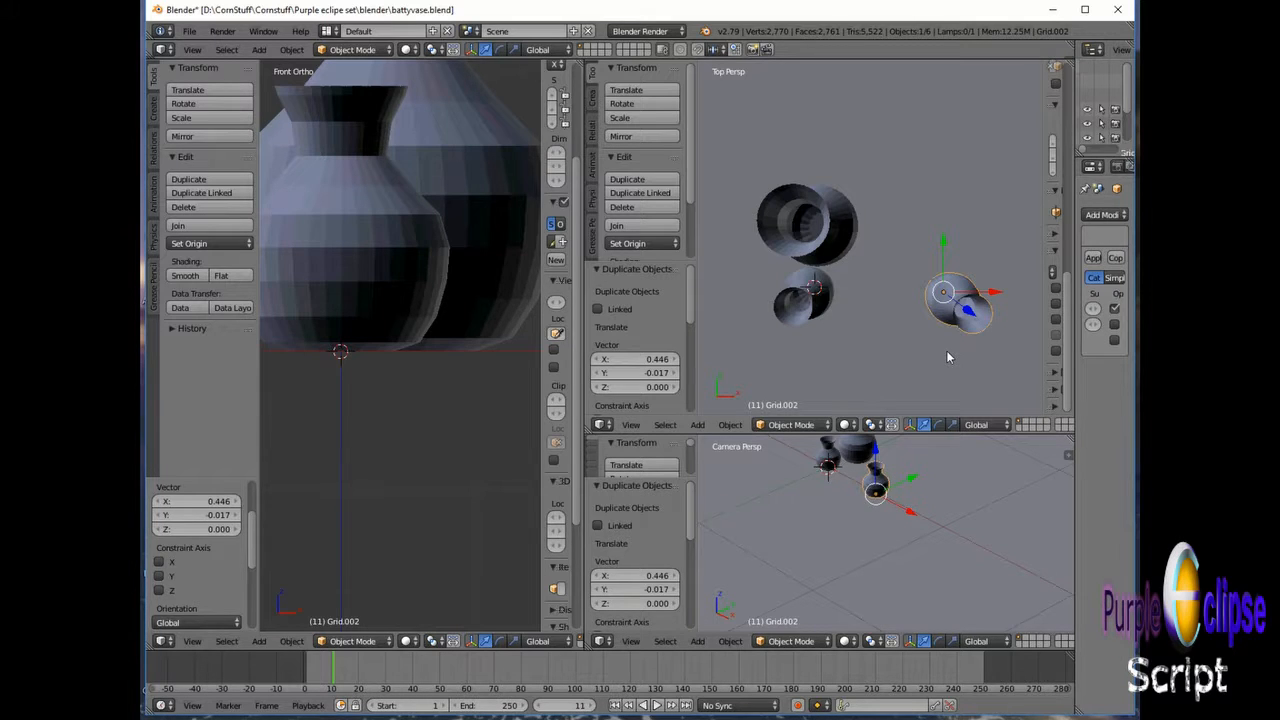
pyautogui.press('s')
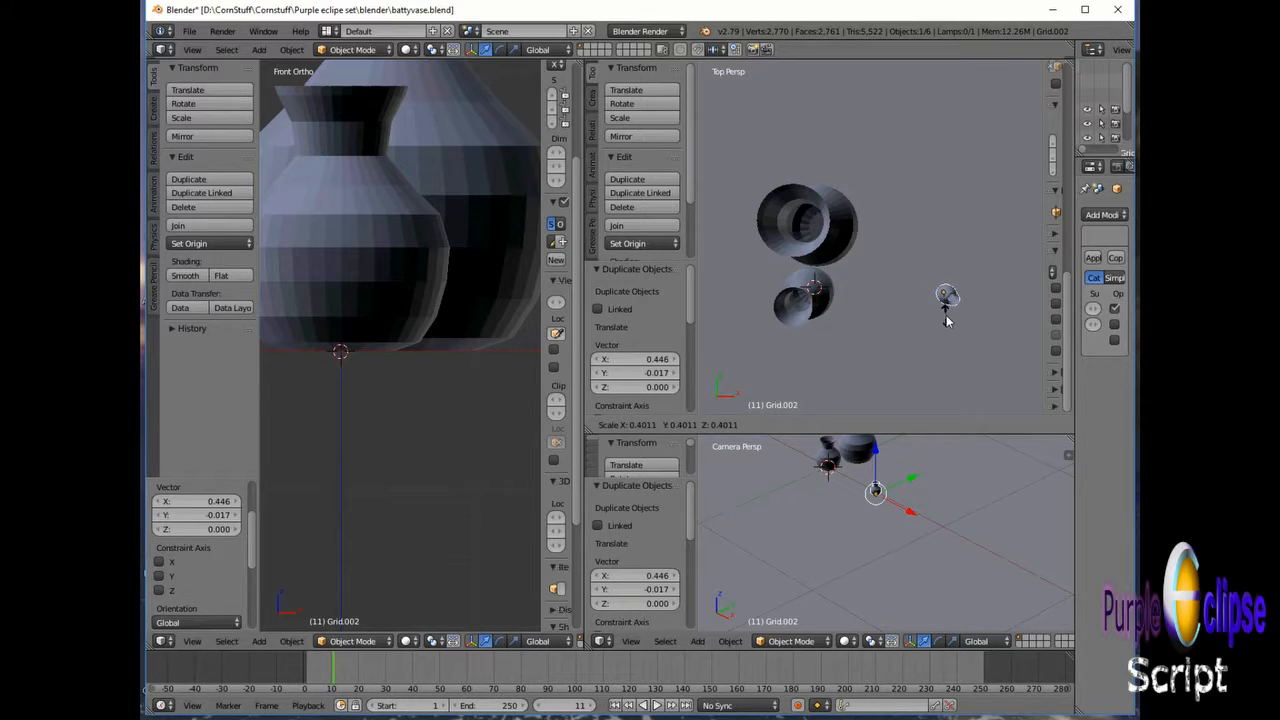
pyautogui.click(947, 320)
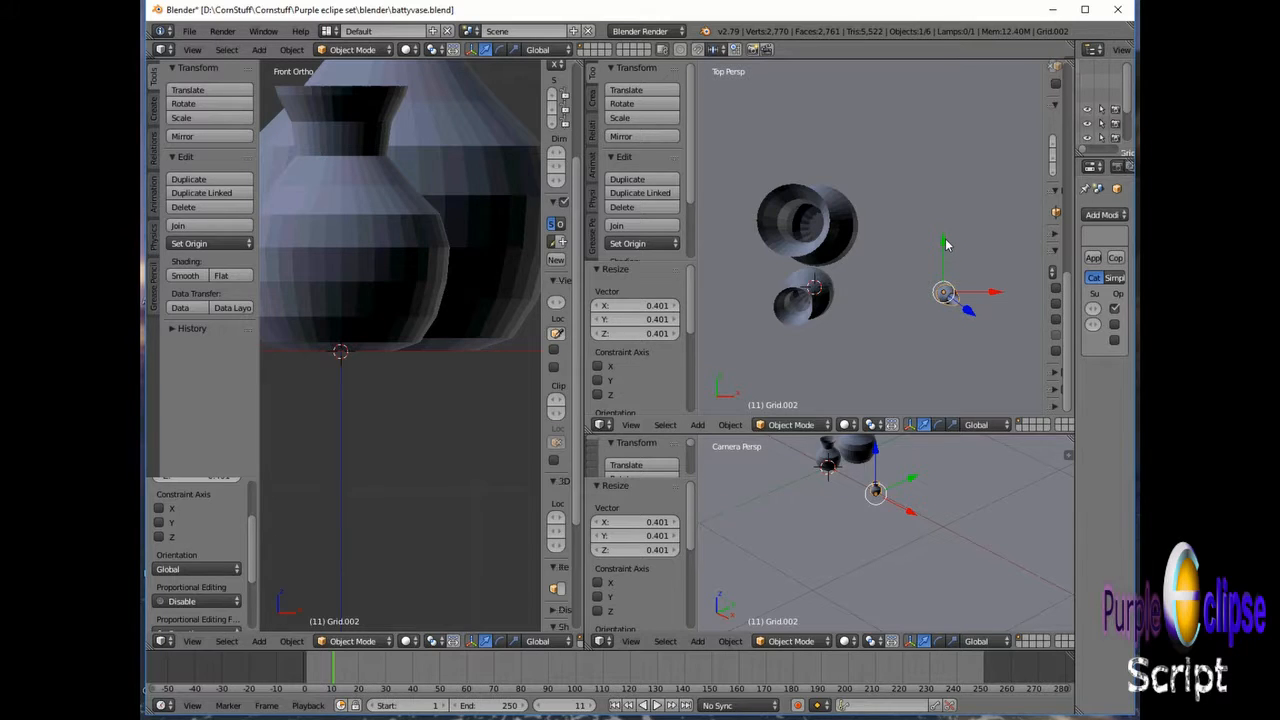
# Step: Move the small copy along the X and Y axes so it sits closer beside the original vase
pyautogui.moveTo(945, 238); pyautogui.dragTo(942, 262)
pyautogui.moveTo(990, 315); pyautogui.dragTo(934, 312)
pyautogui.moveTo(887, 268); pyautogui.dragTo(888, 254)
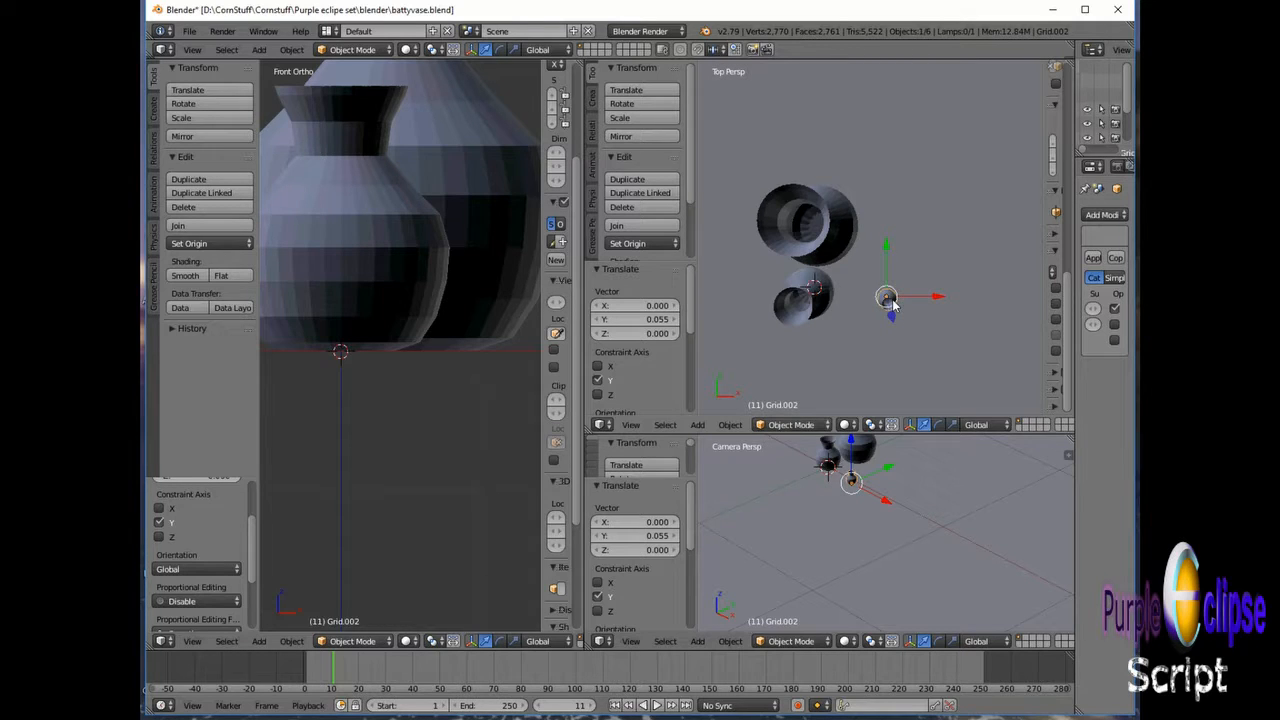
# Step: Make a linked duplicate of the small vase, place it about -0.536 along X and 0.012 along Y, and save the file
pyautogui.click(639, 191)
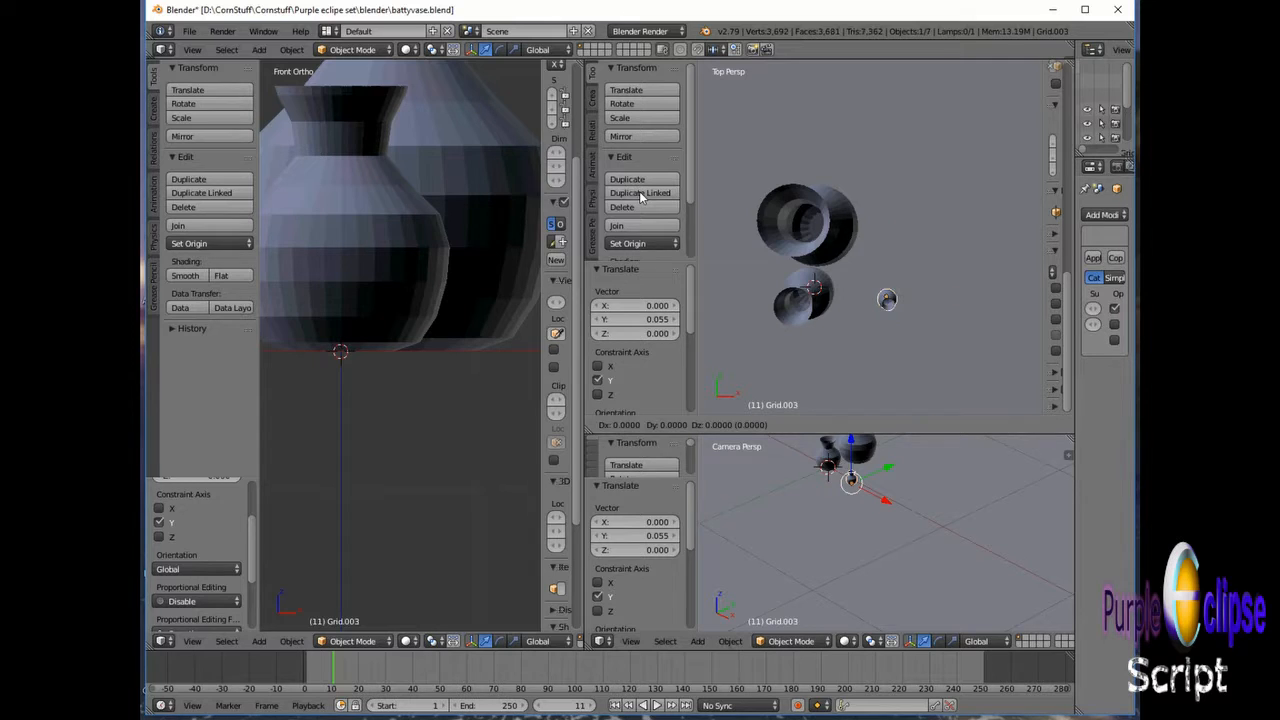
pyautogui.click(971, 187)
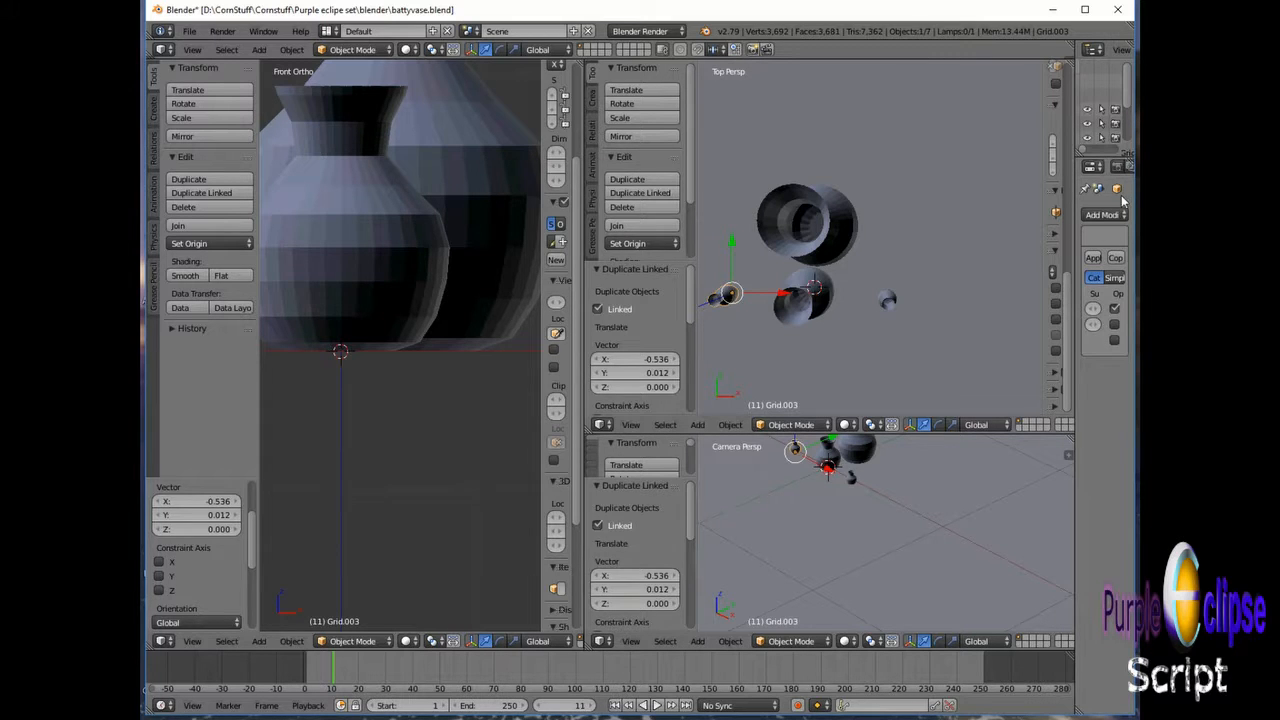
pyautogui.click(191, 31)
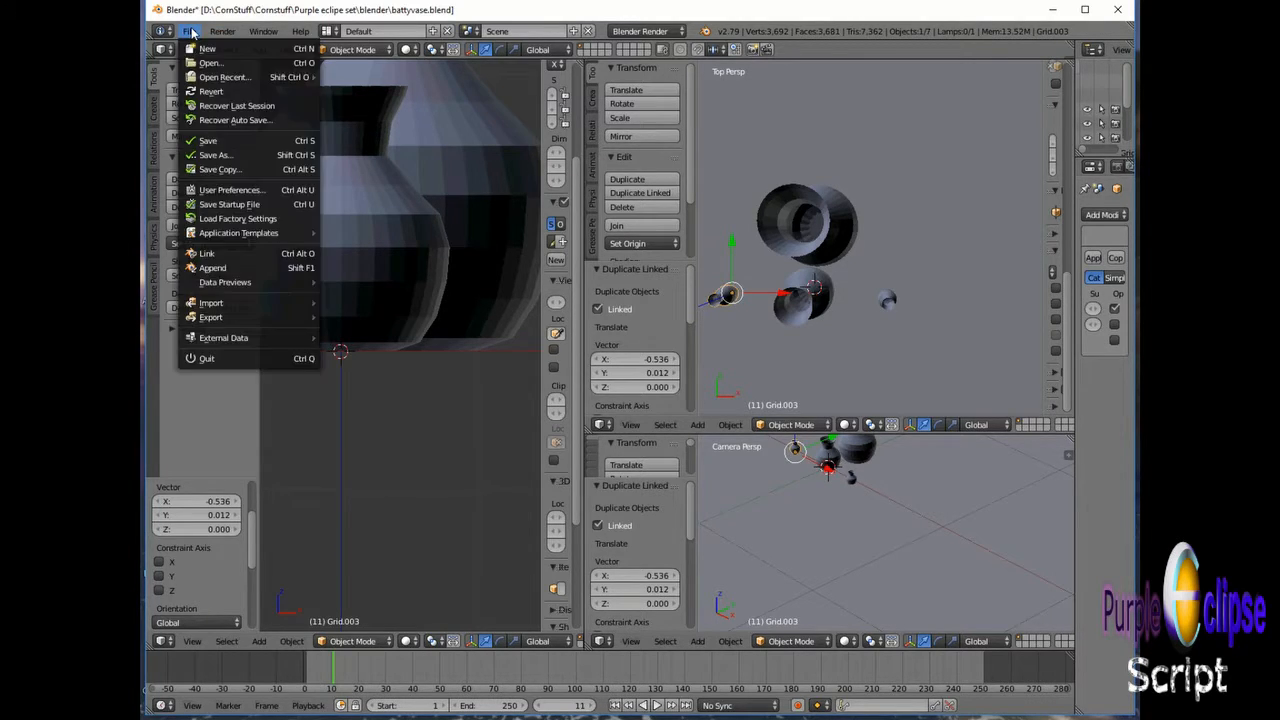
pyautogui.click(202, 141)
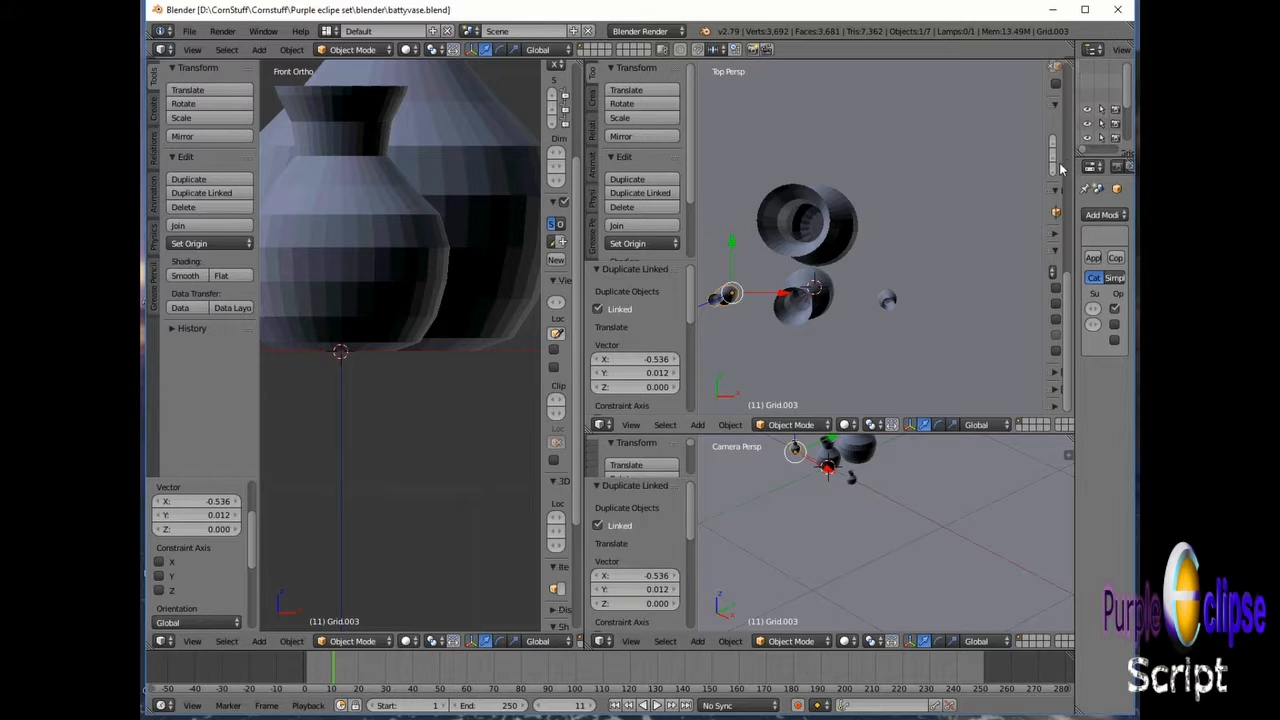
# Step: Widen the outliner area and rename the original vase object Grid to "glass"
pyautogui.moveTo(1076, 174); pyautogui.dragTo(802, 155)
pyautogui.scroll(-2, 900, 110)
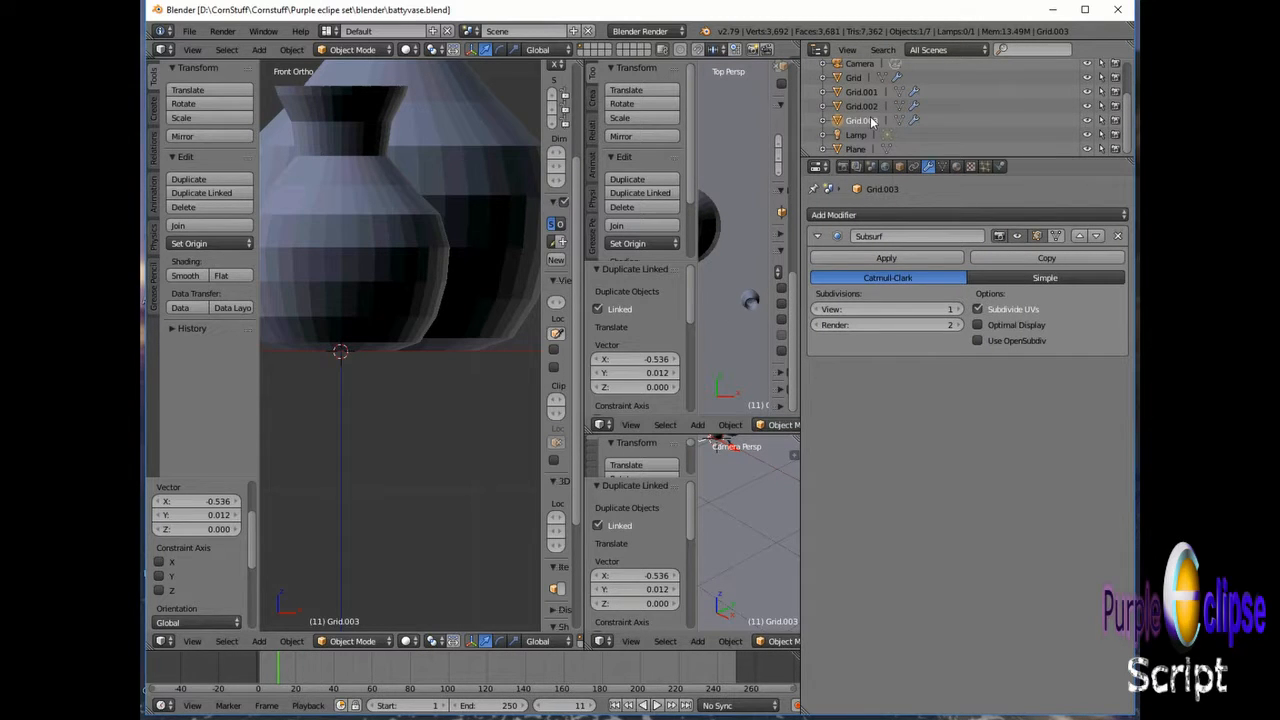
pyautogui.scroll(1, 872, 120)
pyautogui.click(855, 107)
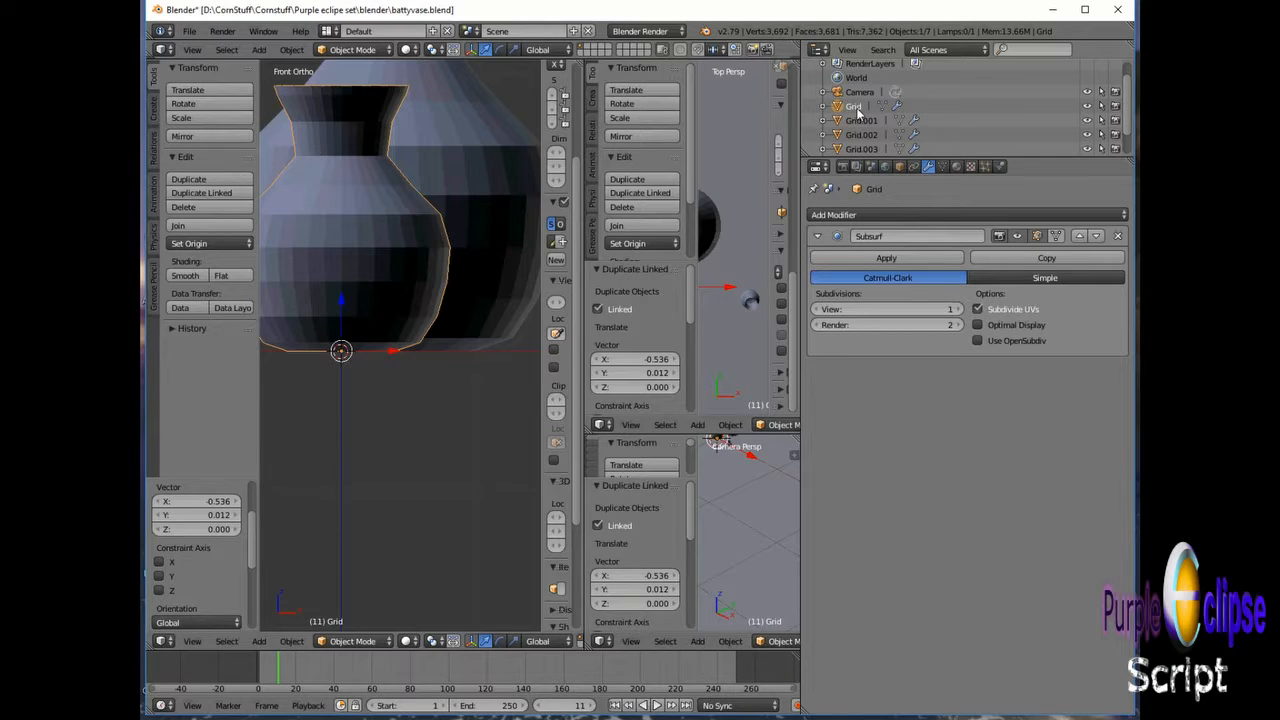
pyautogui.doubleClick(855, 107)
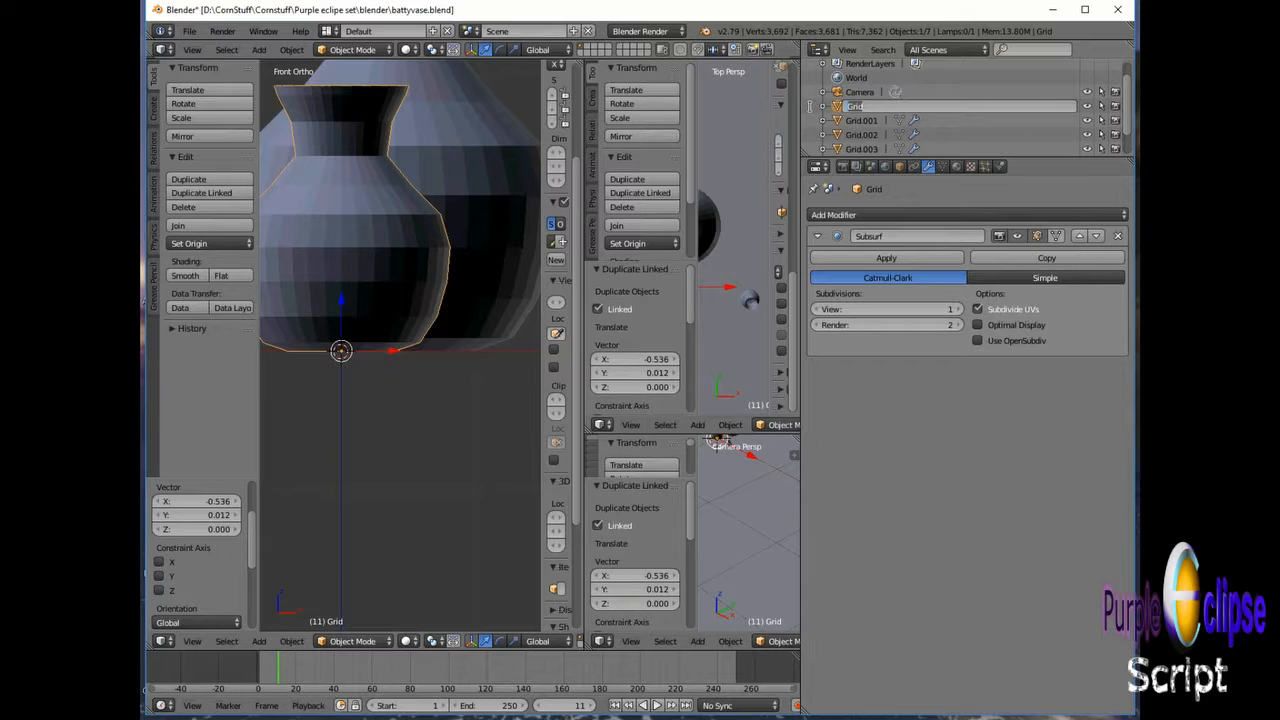
pyautogui.press('BackSpace')
pyautogui.write('glass')
pyautogui.press('Return')
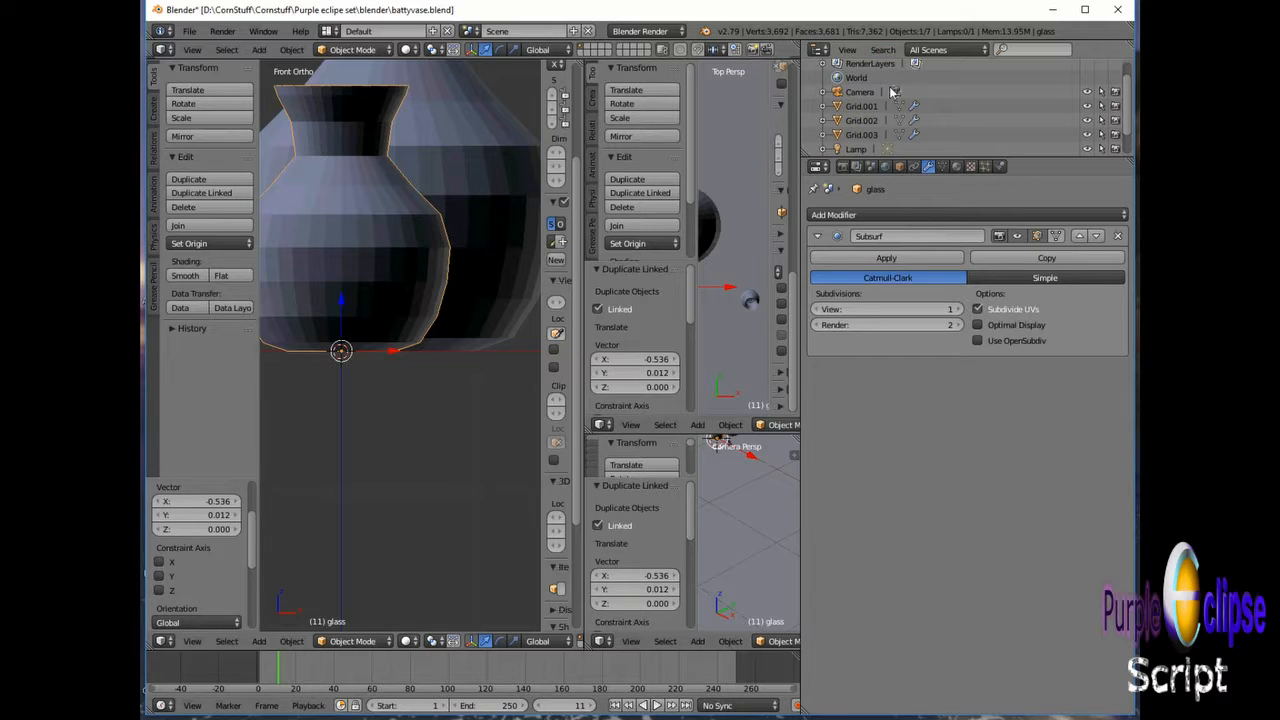
# Step: Identify the larger vase among the remaining Grid objects and rename it "Bigvase"
pyautogui.click(862, 120)
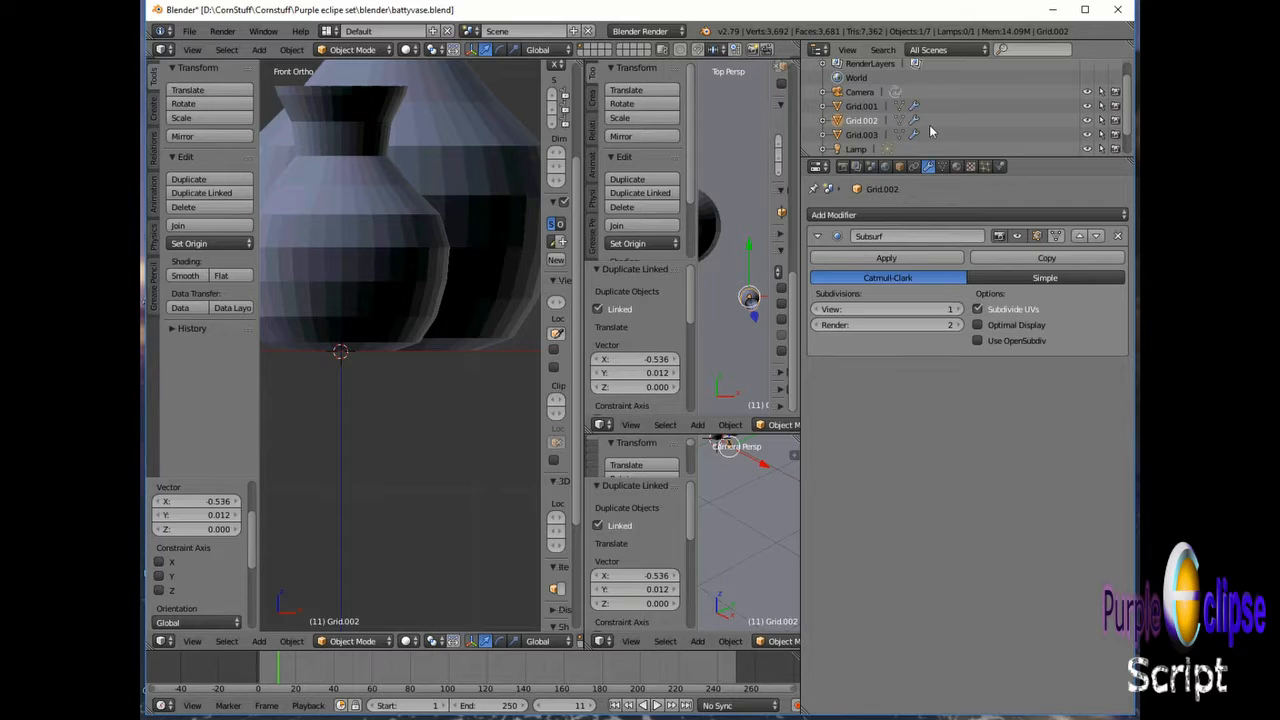
pyautogui.click(863, 135)
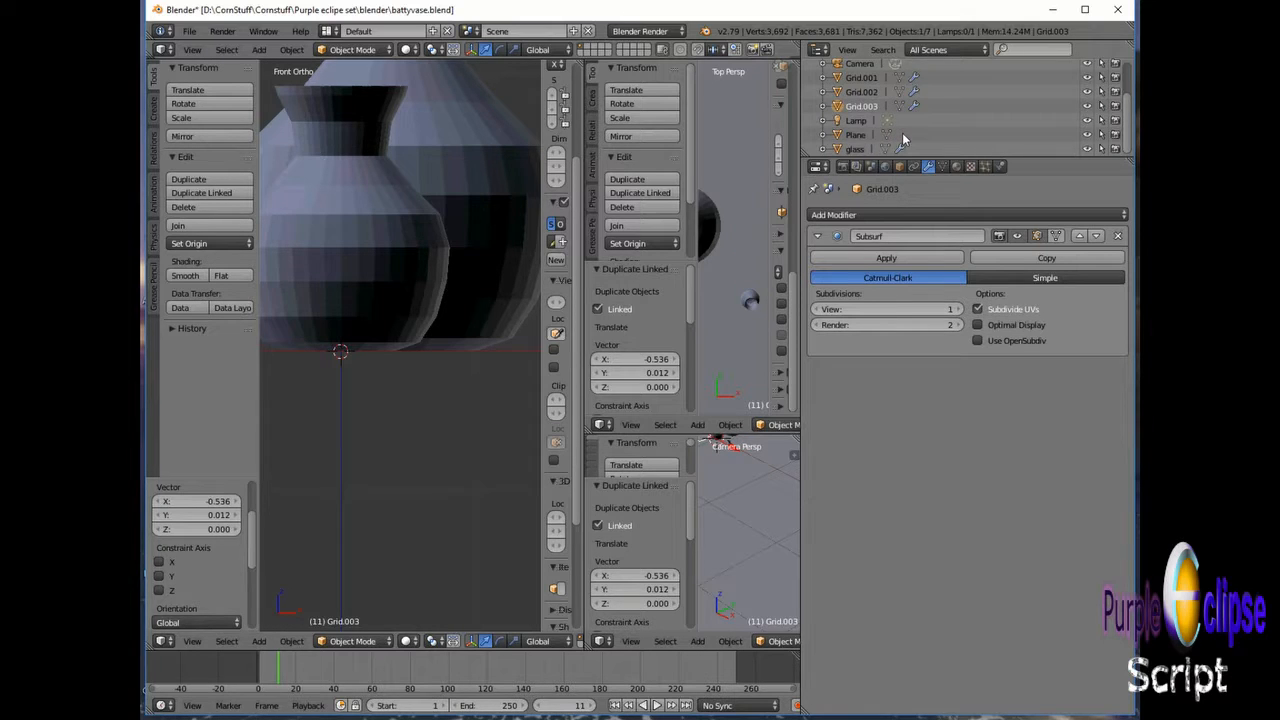
pyautogui.scroll(1, 903, 137)
pyautogui.click(857, 126)
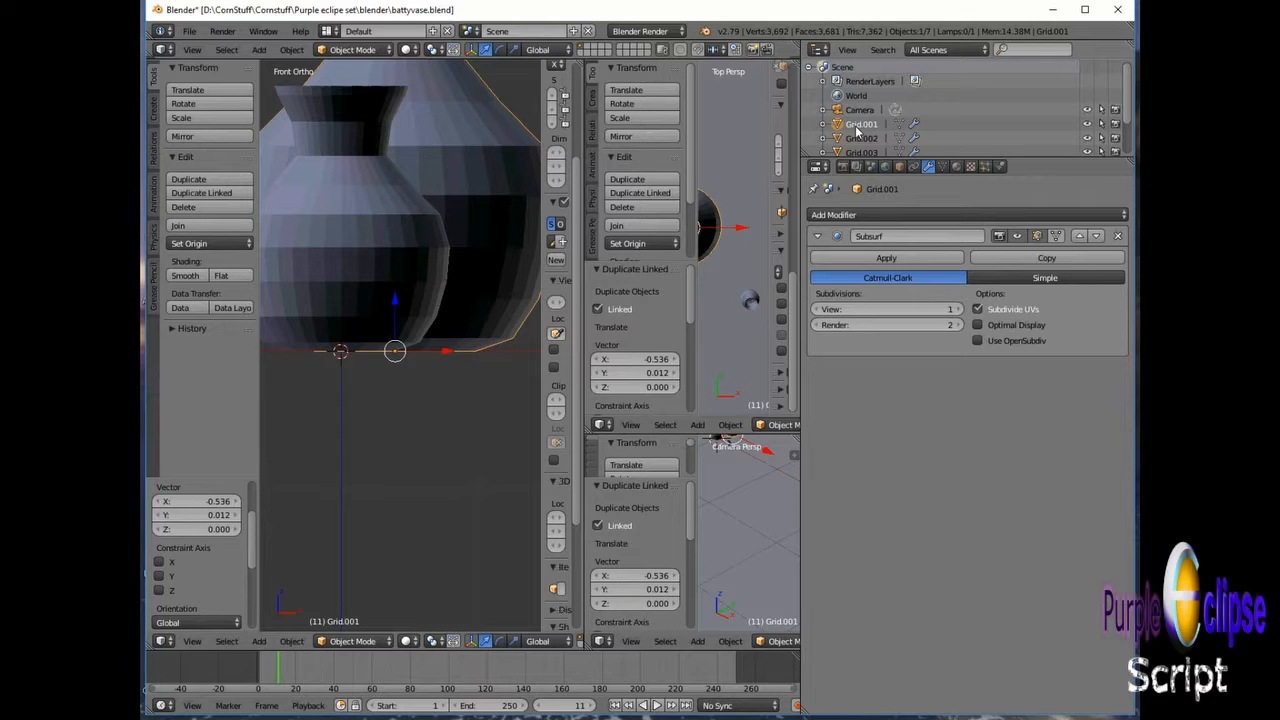
pyautogui.scroll(-2, 870, 130)
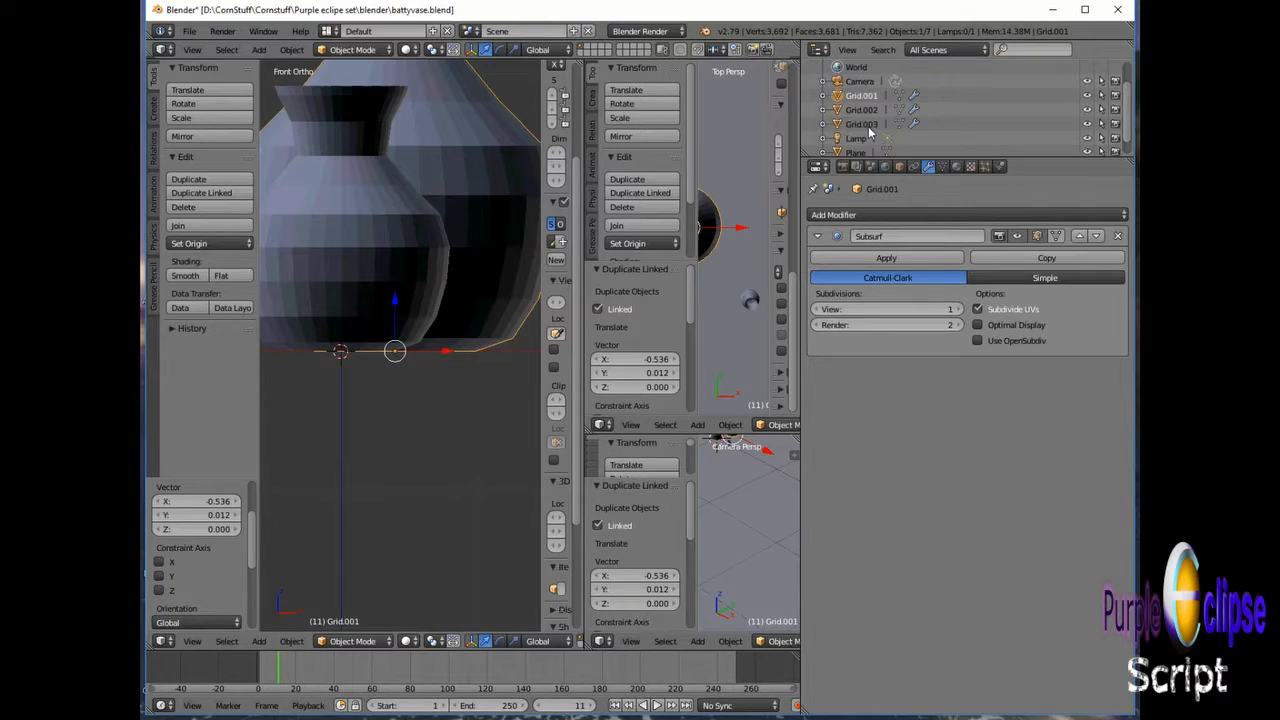
pyautogui.scroll(2, 928, 129)
pyautogui.doubleClick(869, 125)
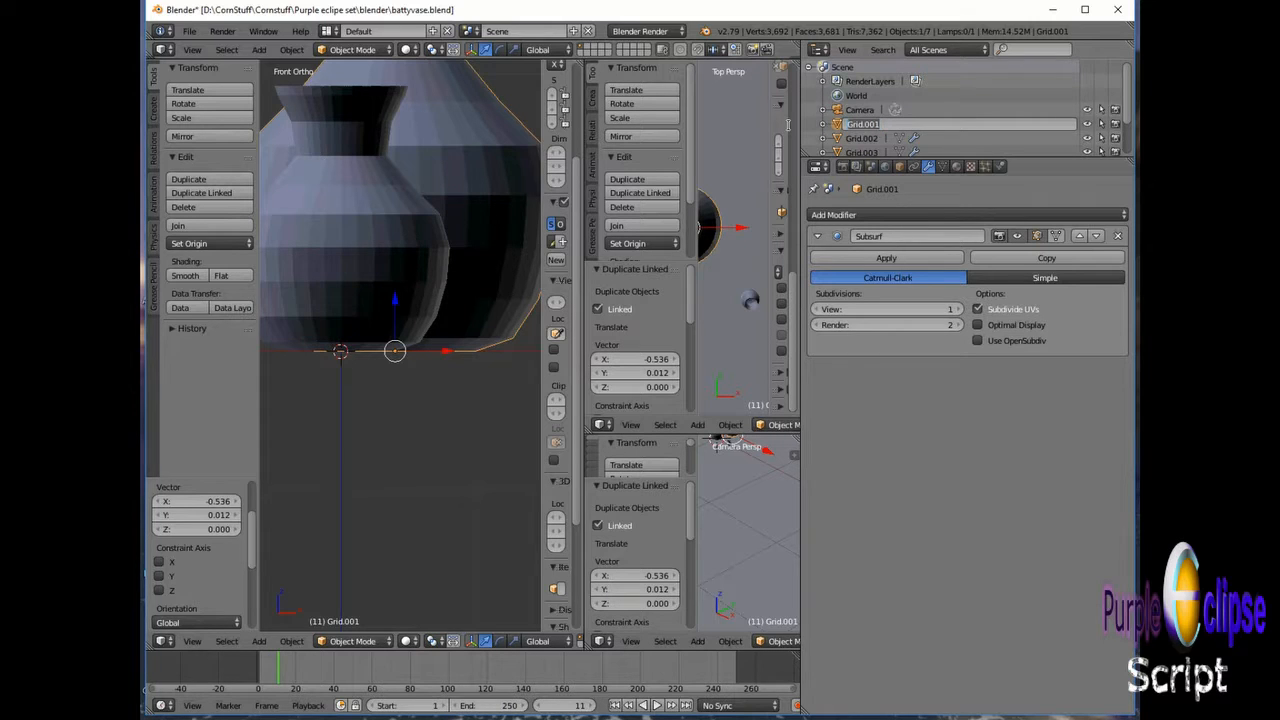
pyautogui.write('Bigvase')
pyautogui.press('Return')
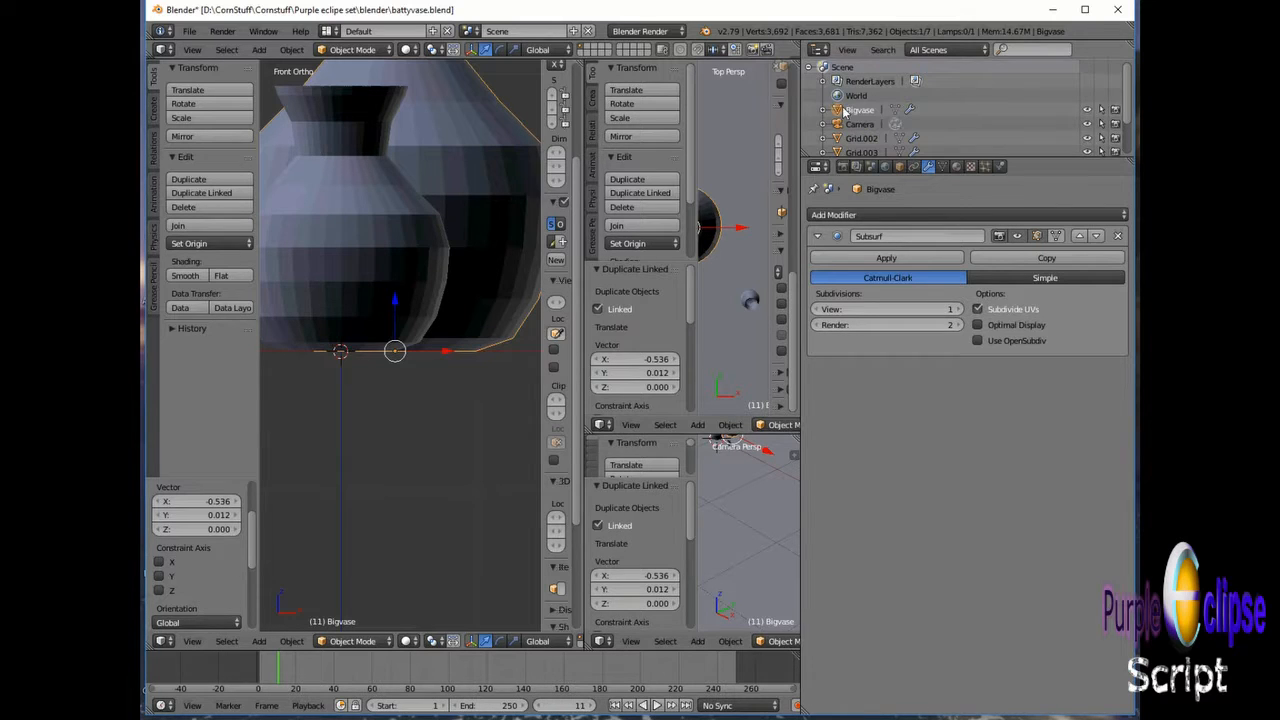
# Step: Rename the first small vase, Grid.002, to "babyvase"
pyautogui.click(858, 140)
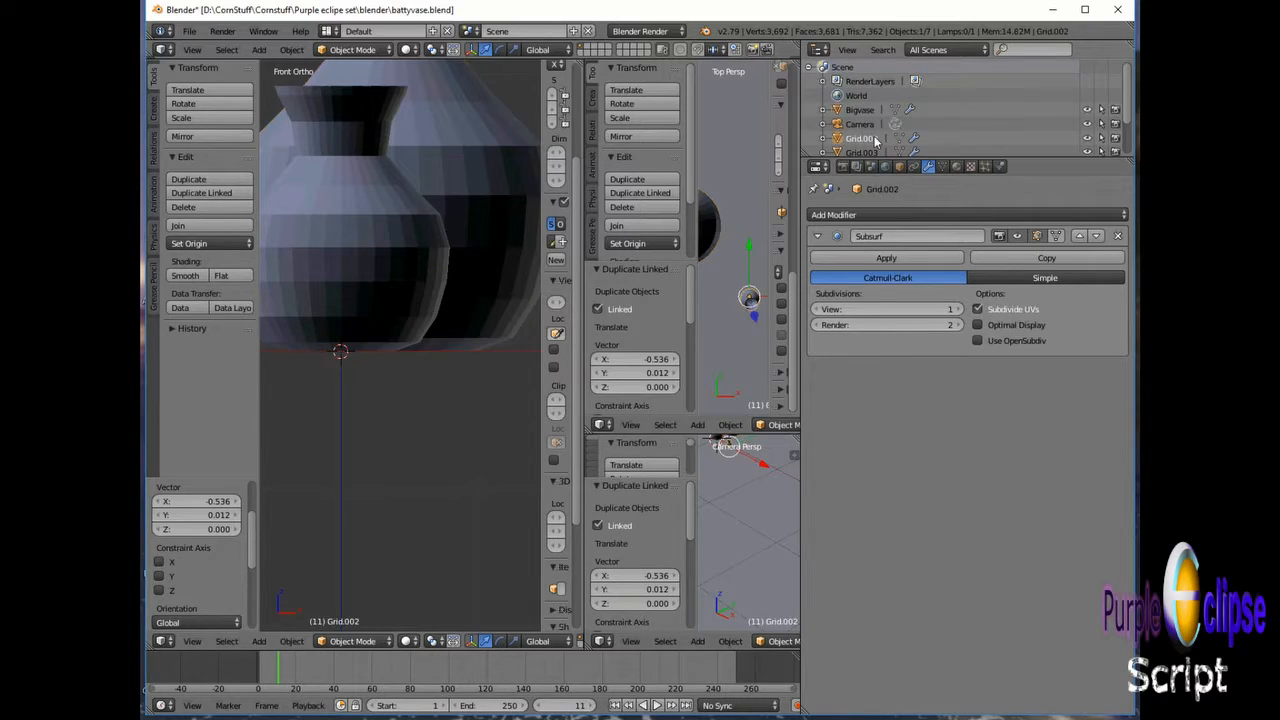
pyautogui.doubleClick(866, 140)
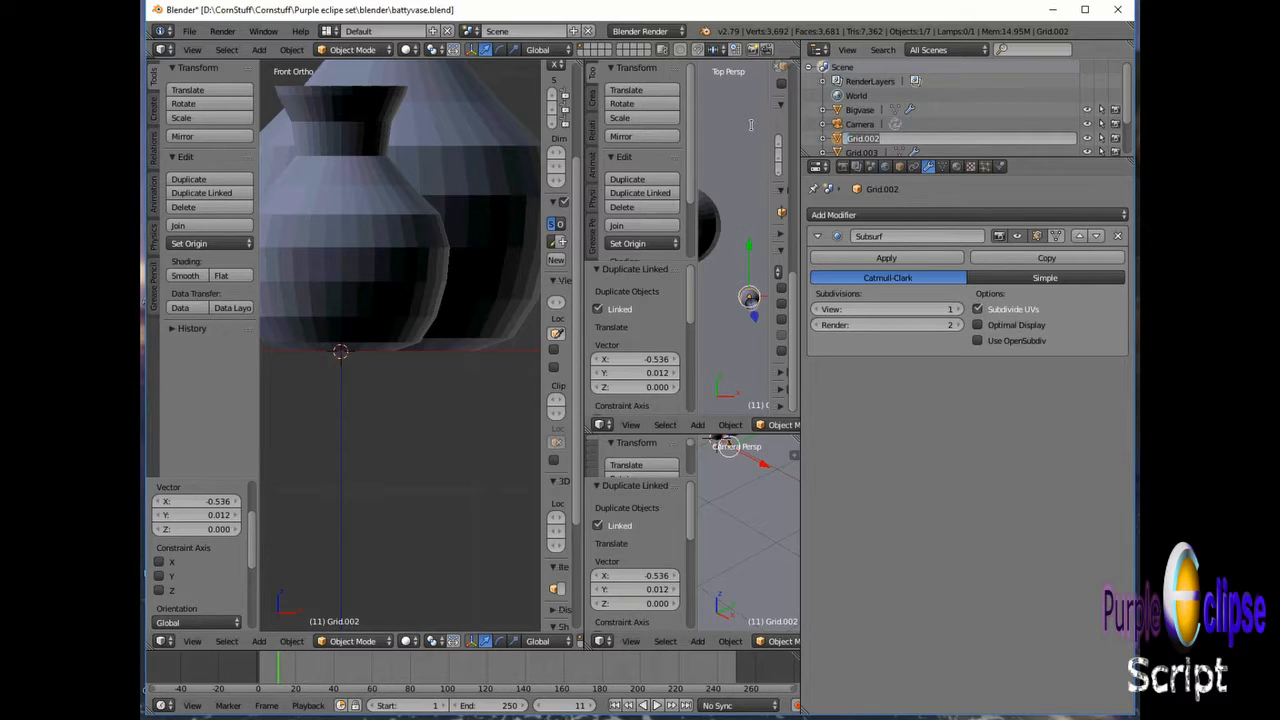
pyautogui.write('babyvase')
pyautogui.press('Return')
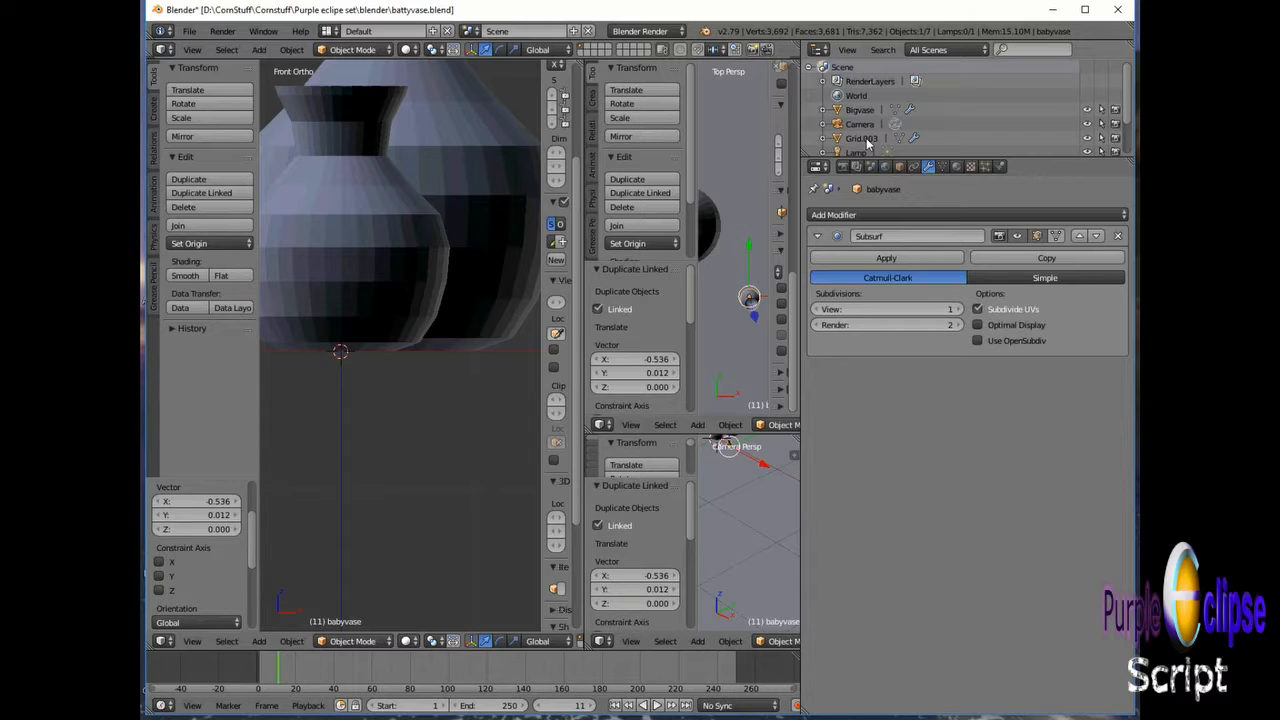
# Step: Uncover the whole vase group in the top view and rename the linked small copy, Grid.003, to "babyvas2"
pyautogui.click(864, 139)
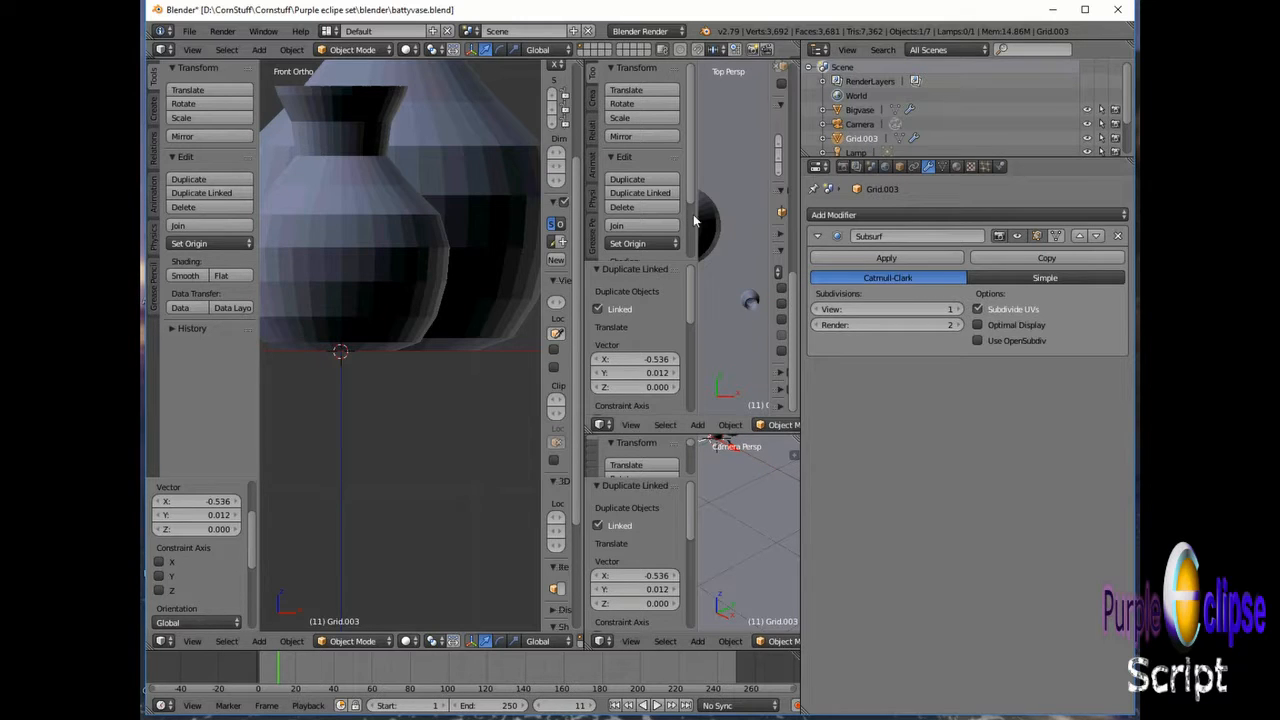
pyautogui.scroll(-3, 726, 312)
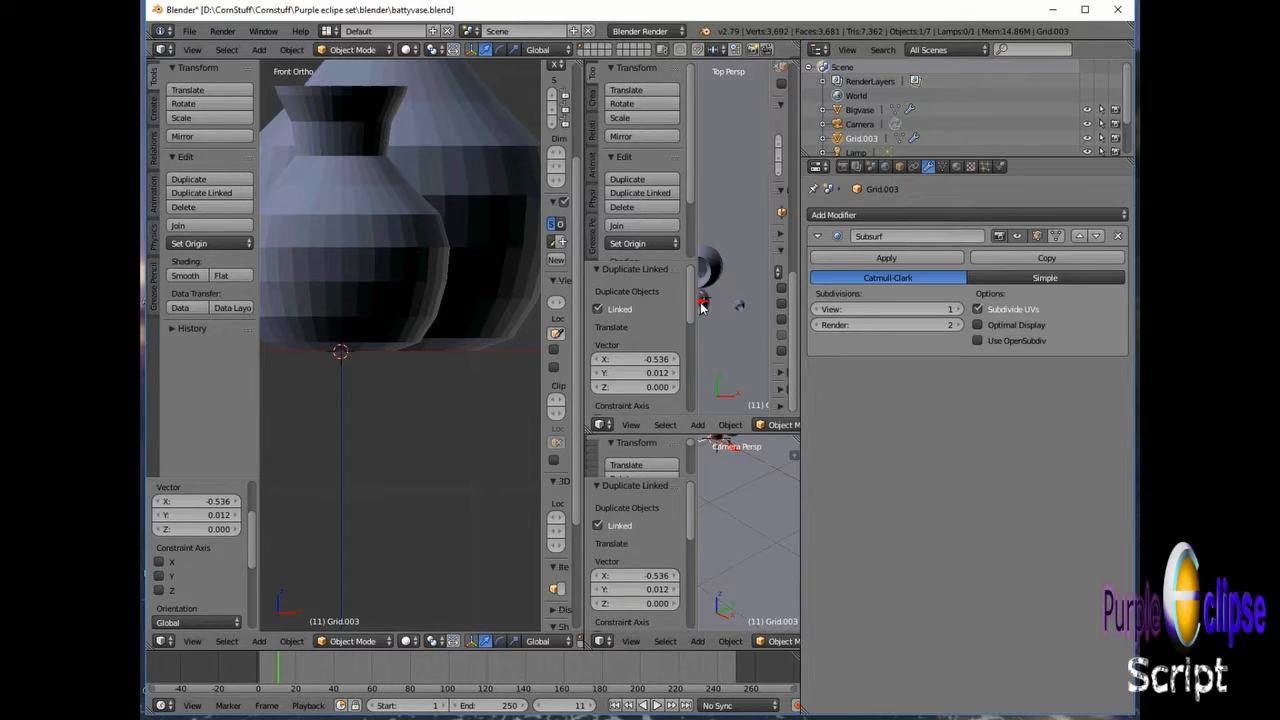
pyautogui.moveTo(700, 302); pyautogui.dragTo(605, 302)
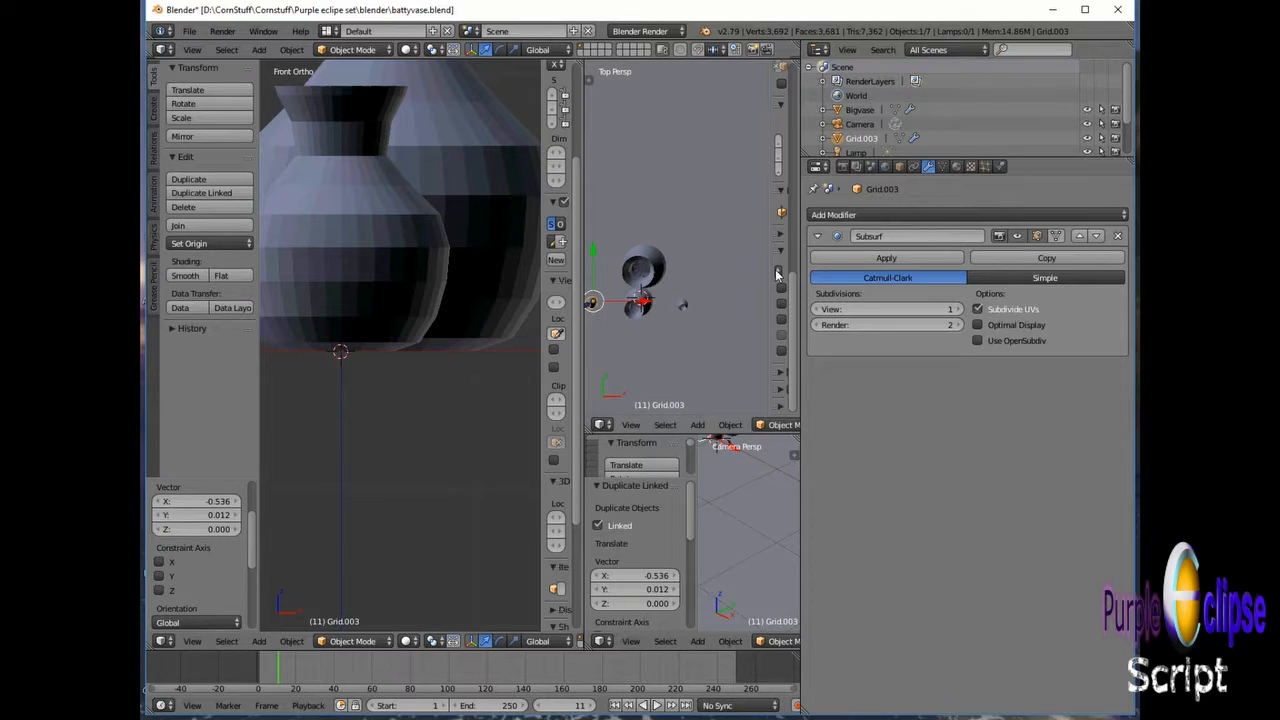
pyautogui.doubleClick(864, 139)
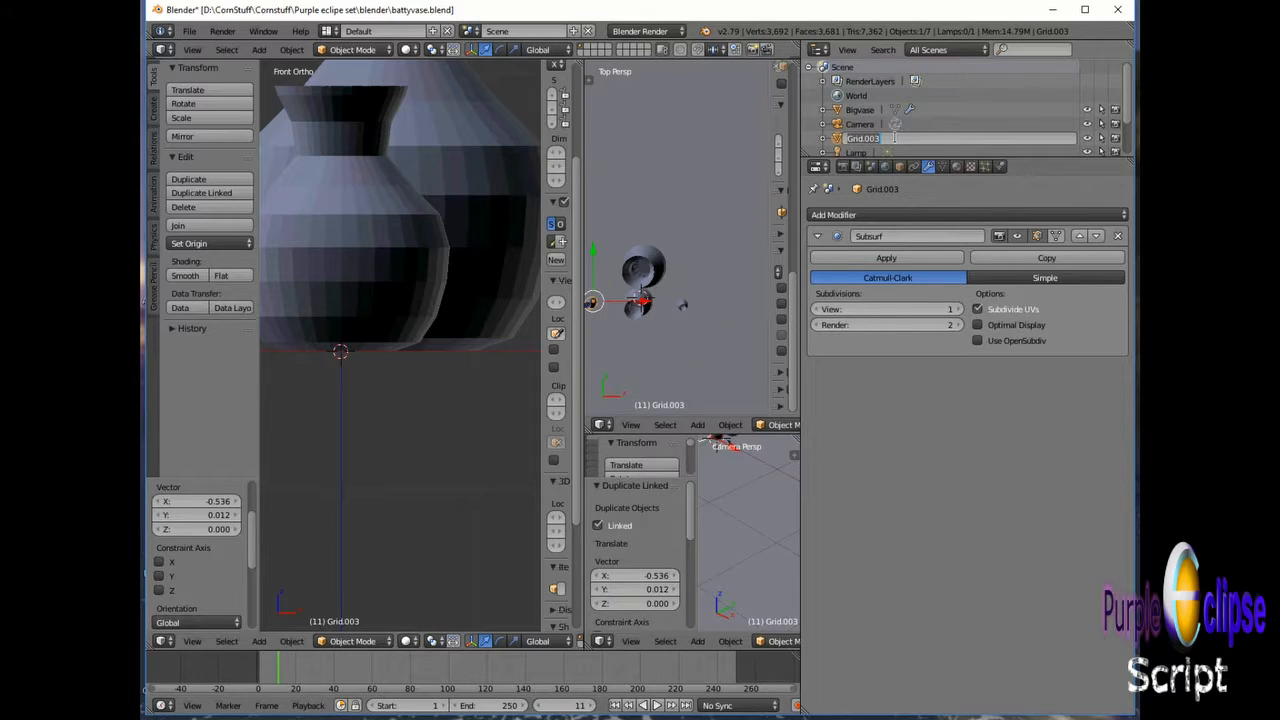
pyautogui.write('babyvas2')
pyautogui.press('Return')
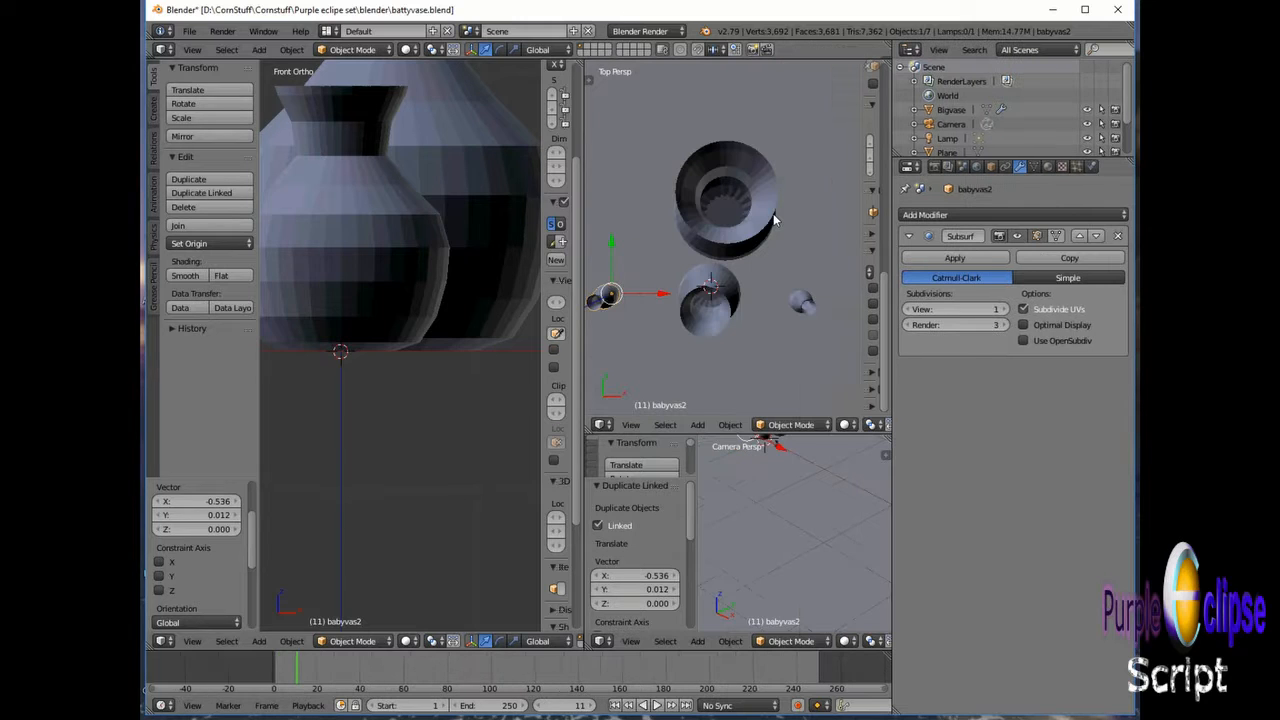
# Step: Apply smooth shading to each of the four vases: Bigvase, glass, babyvase and babyvas2
pyautogui.rightClick(740, 235)
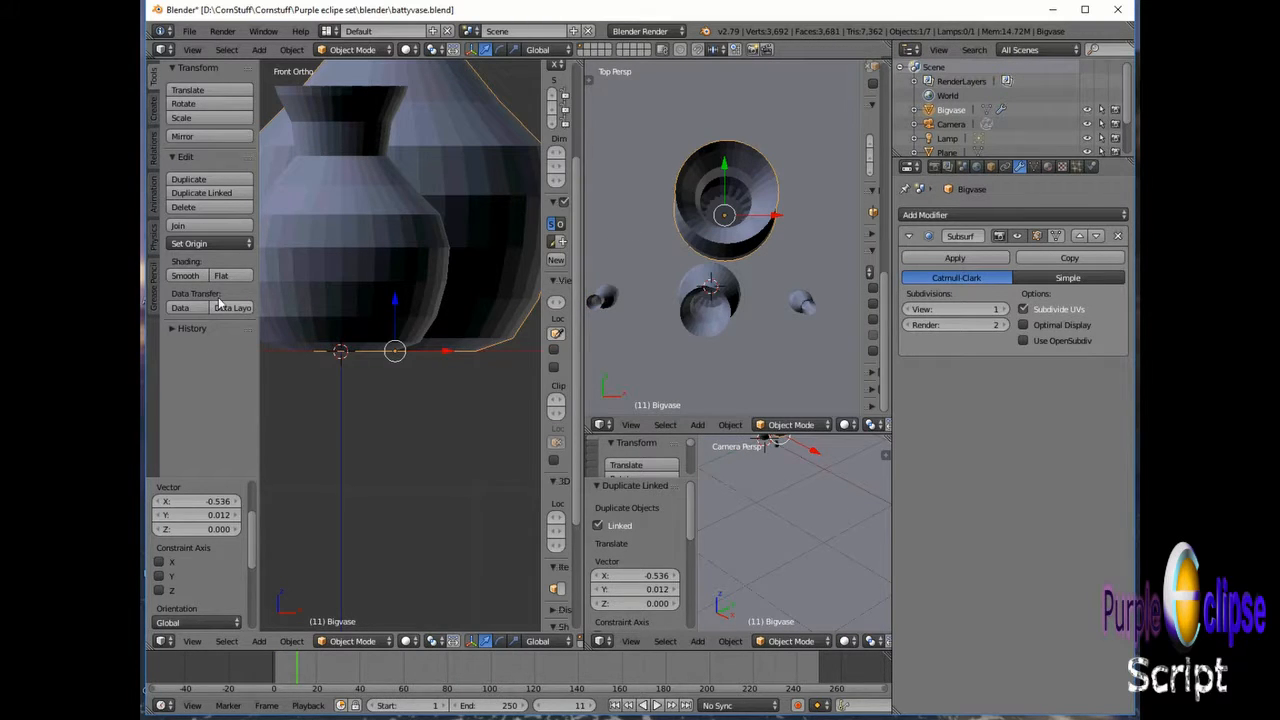
pyautogui.click(190, 277)
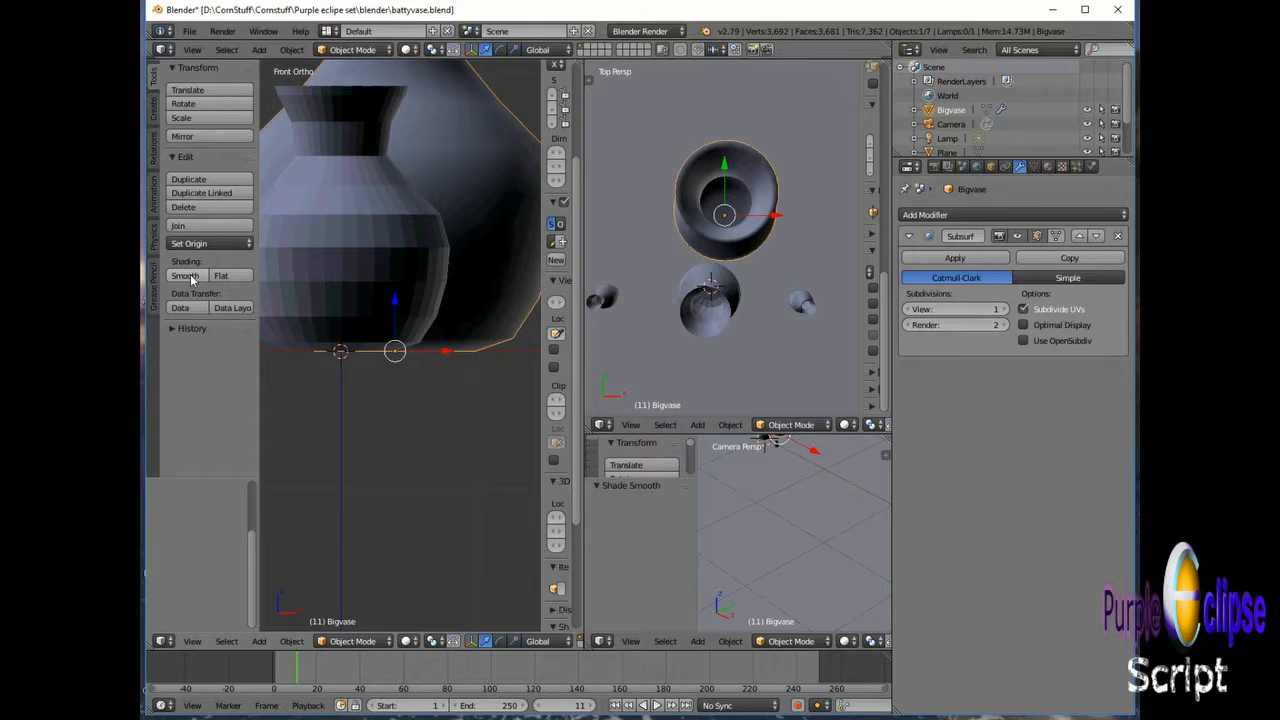
pyautogui.rightClick(697, 300)
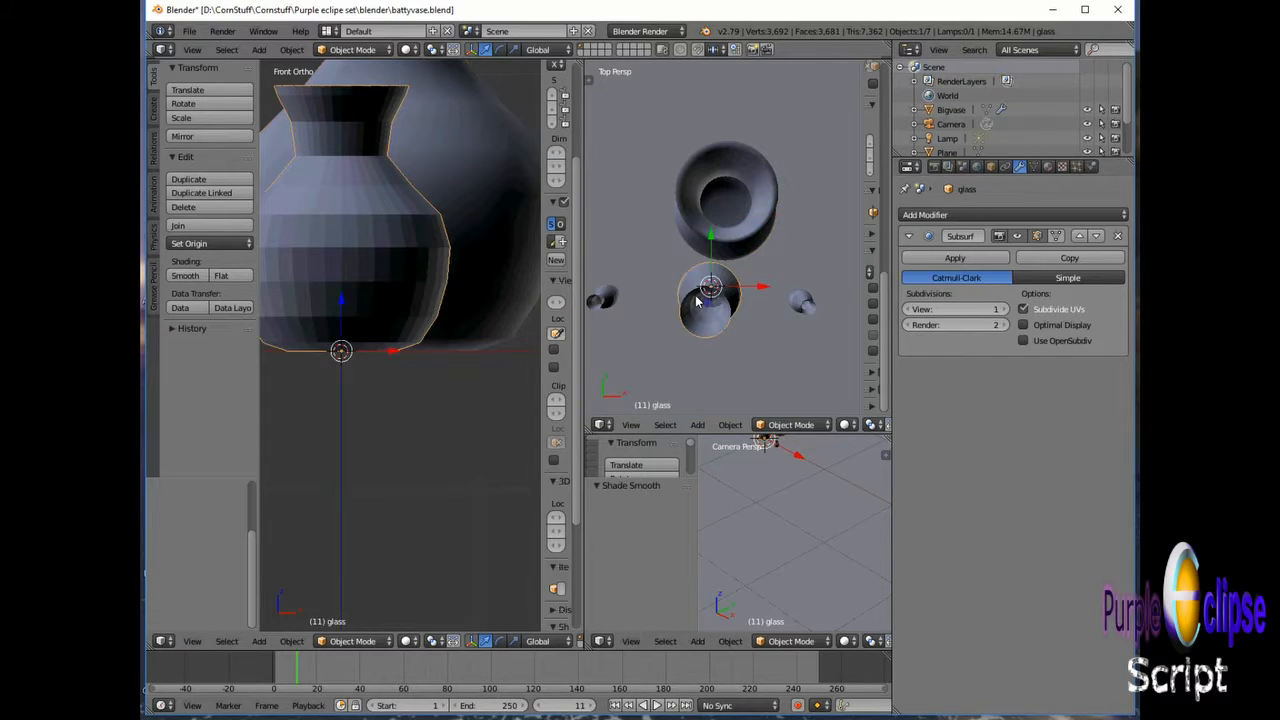
pyautogui.click(187, 277)
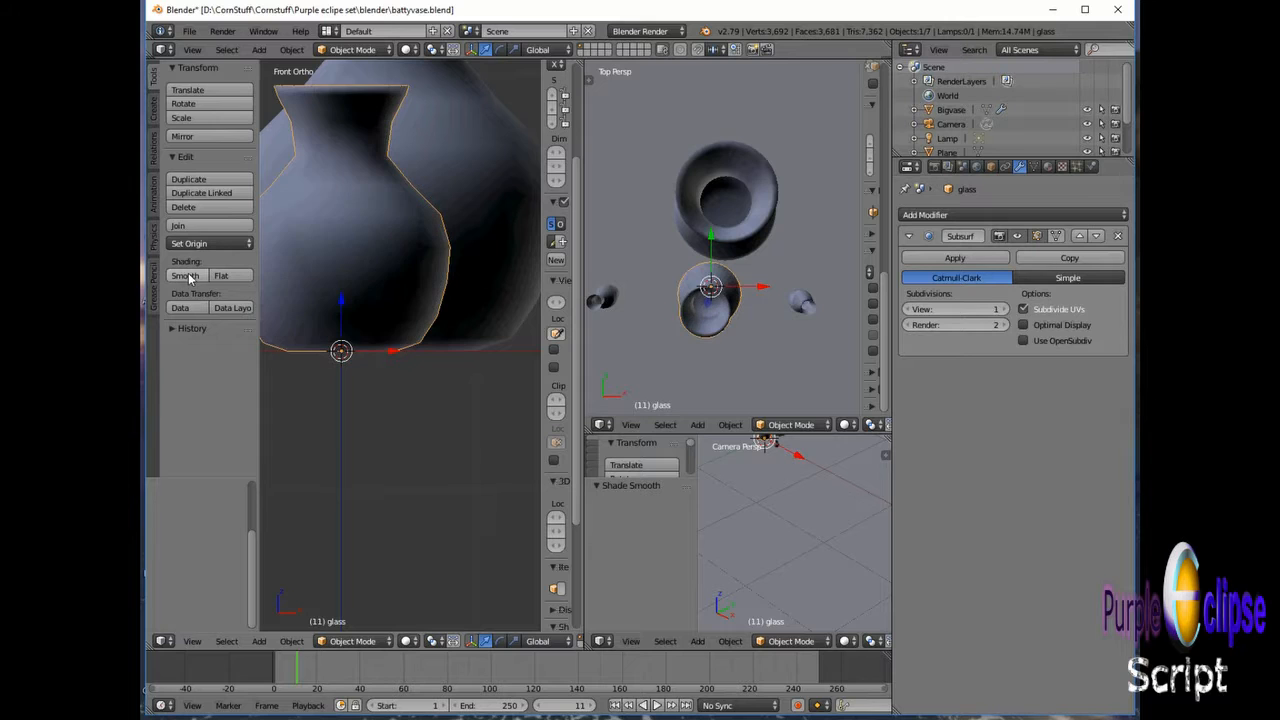
pyautogui.rightClick(803, 300)
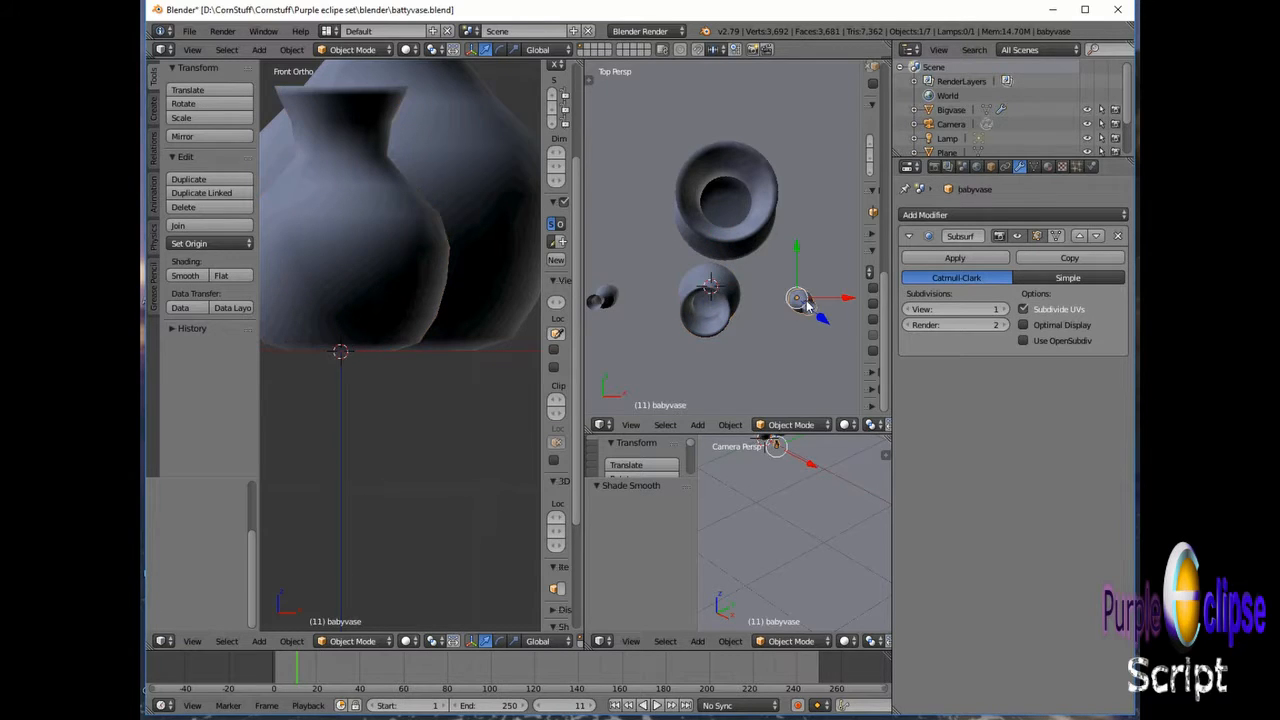
pyautogui.click(186, 276)
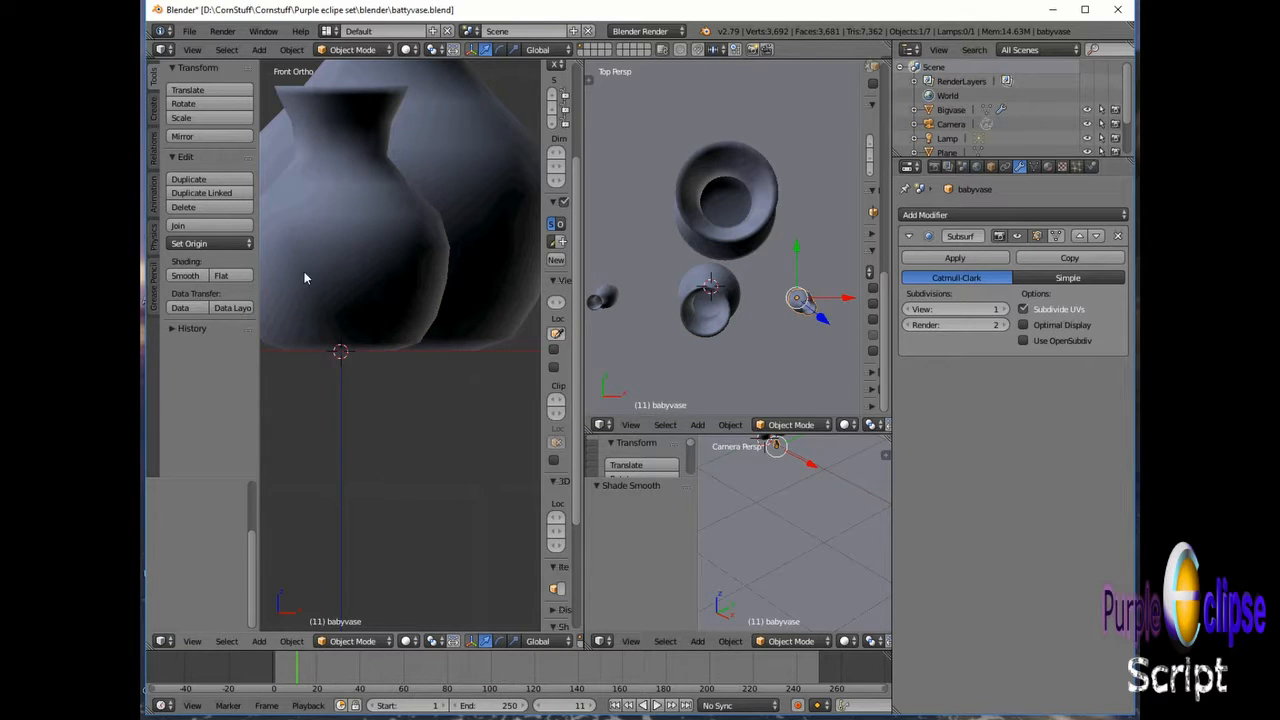
pyautogui.rightClick(607, 301)
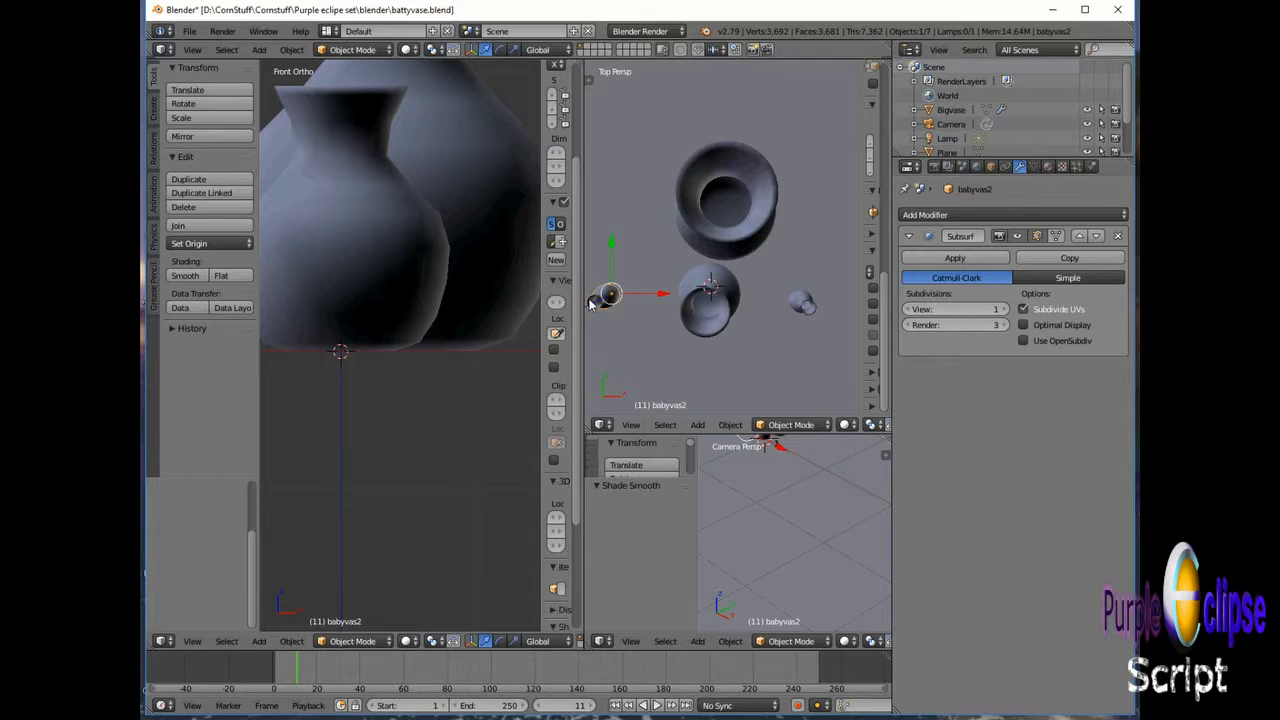
pyautogui.click(186, 276)
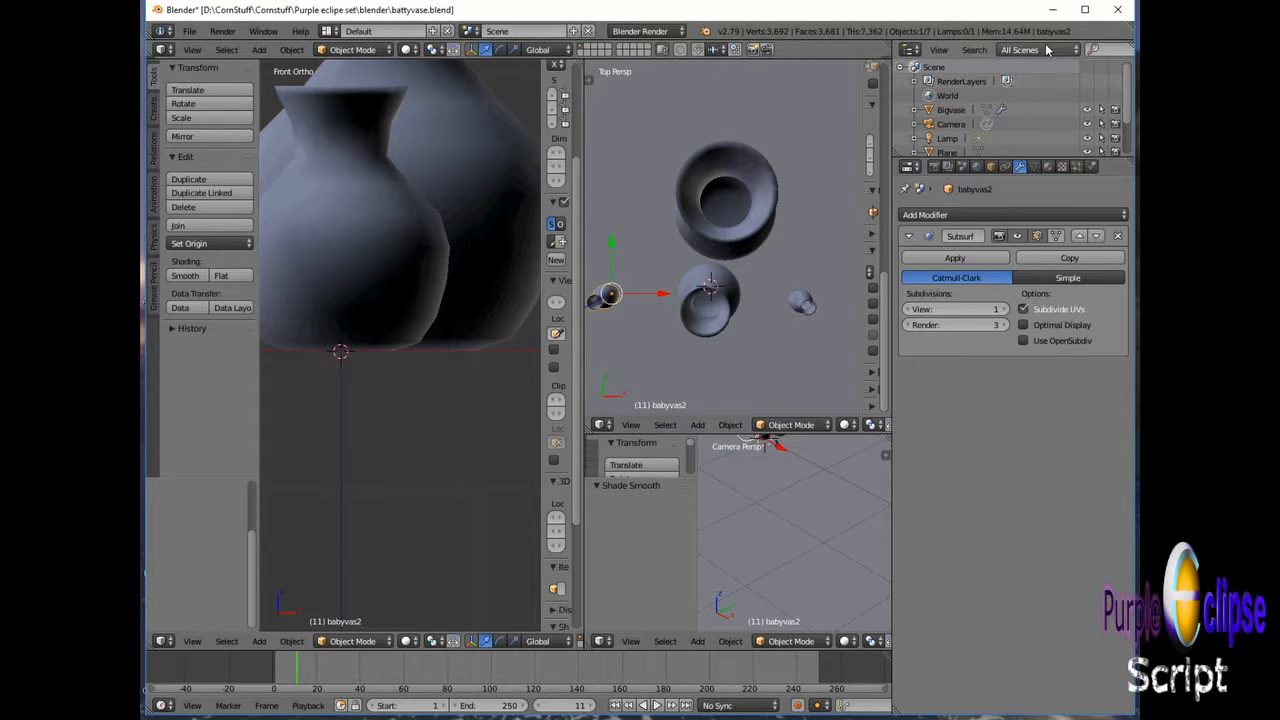
# Step: Select the camera and locate it beside the ground plane in the top view
pyautogui.click(950, 124)
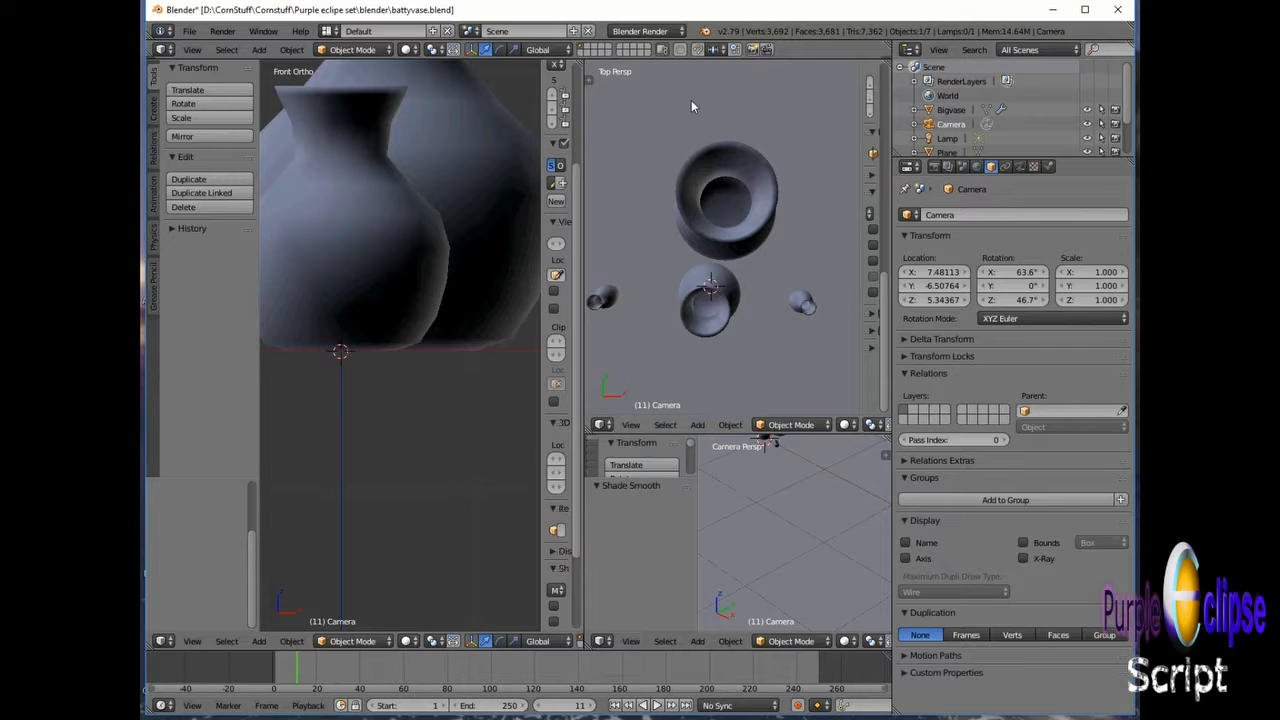
pyautogui.scroll(2, 773, 262)
pyautogui.scroll(4, 773, 266)
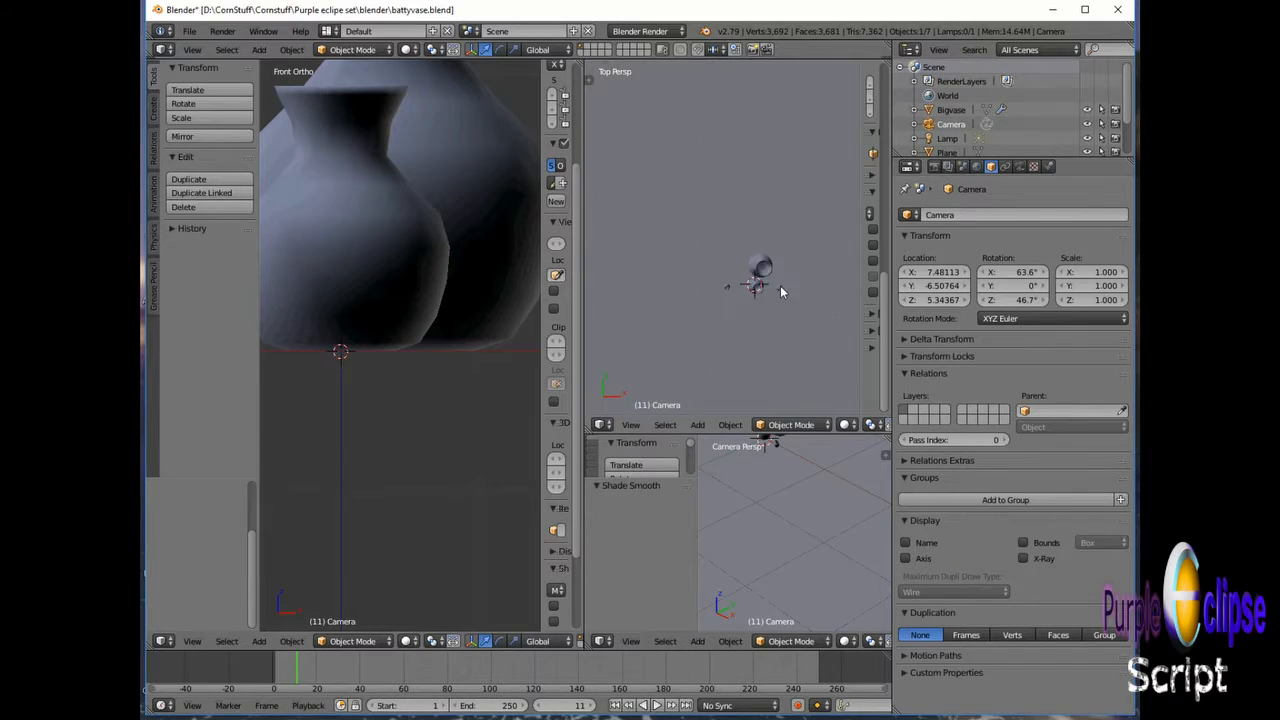
pyautogui.scroll(-7, 800, 322)
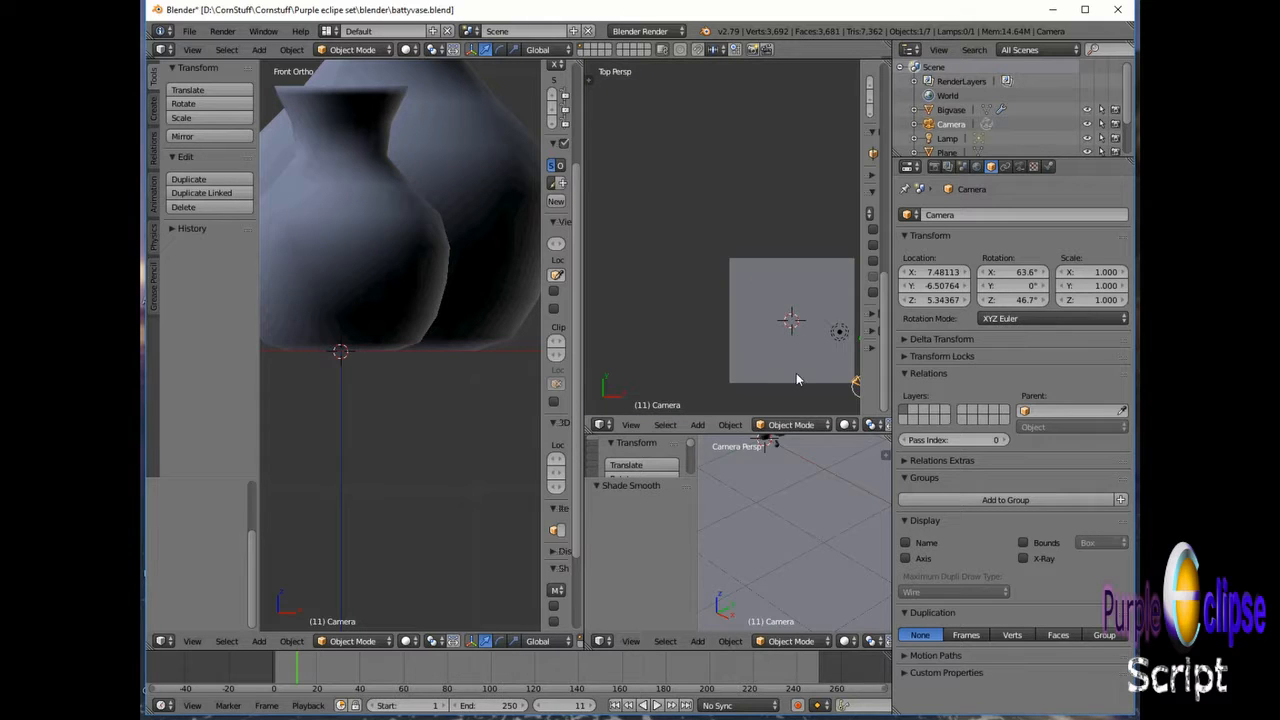
pyautogui.scroll(3, 799, 377)
pyautogui.scroll(-4, 807, 380)
pyautogui.scroll(-1, 835, 404)
pyautogui.scroll(5, 845, 402)
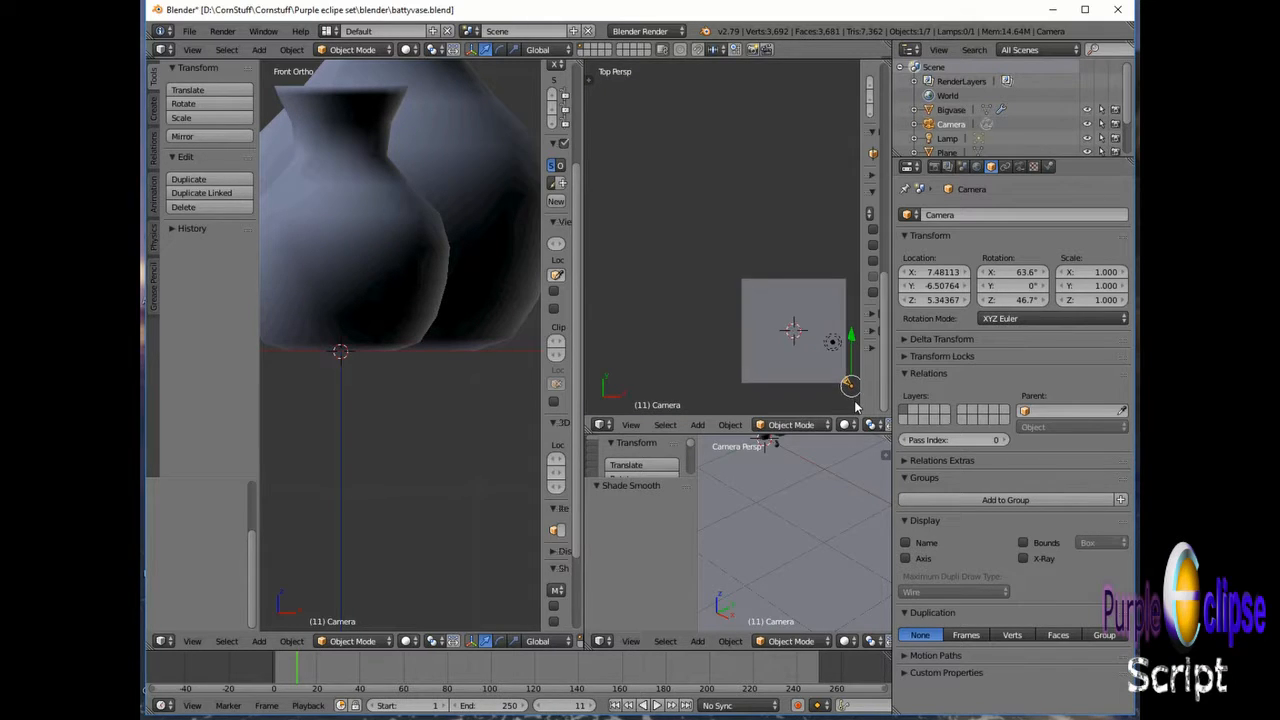
pyautogui.scroll(2, 825, 380)
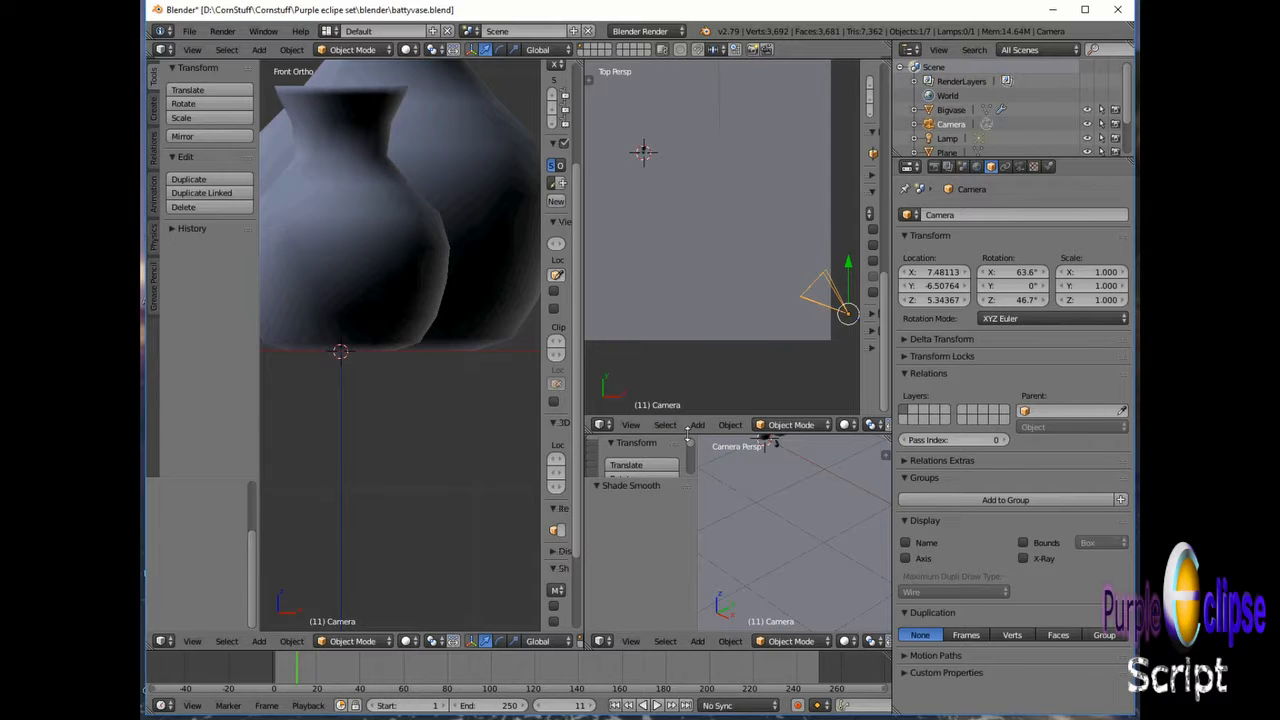
# Step: Enlarge the camera viewport and fit the camera frame with the vases inside it
pyautogui.moveTo(680, 416); pyautogui.dragTo(702, 334)
pyautogui.scroll(4, 810, 468)
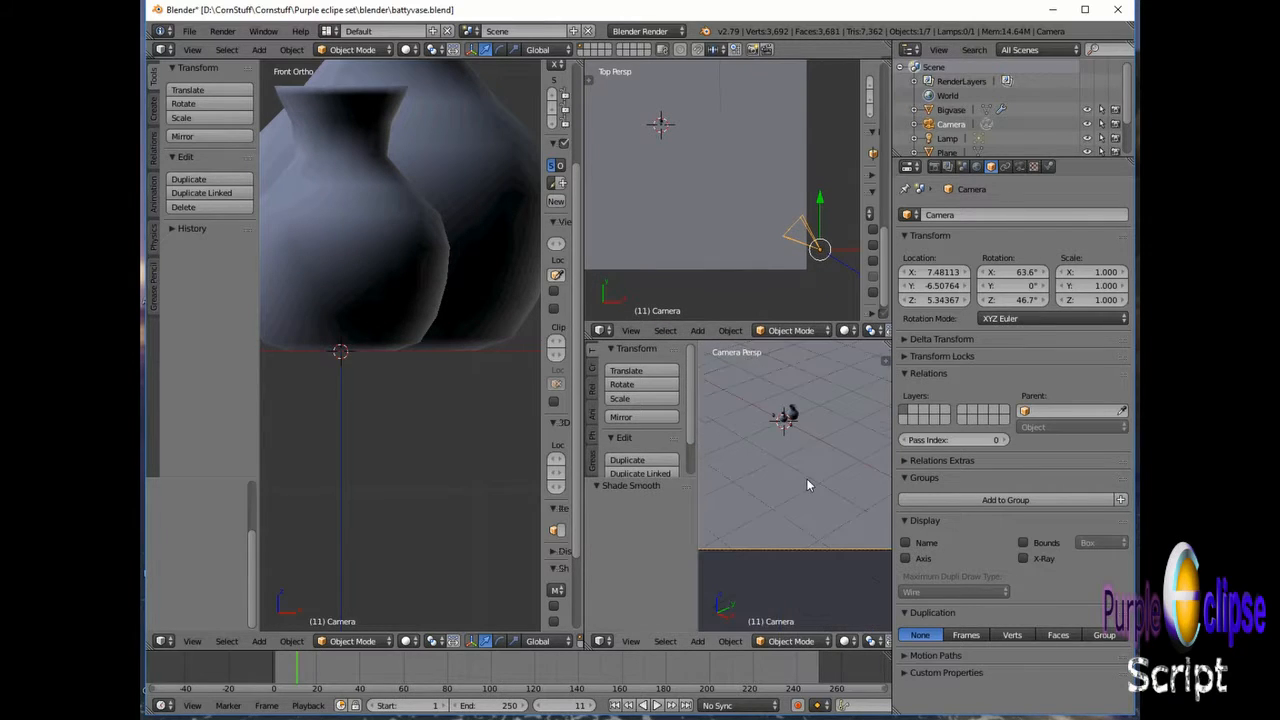
pyautogui.scroll(-4, 791, 459)
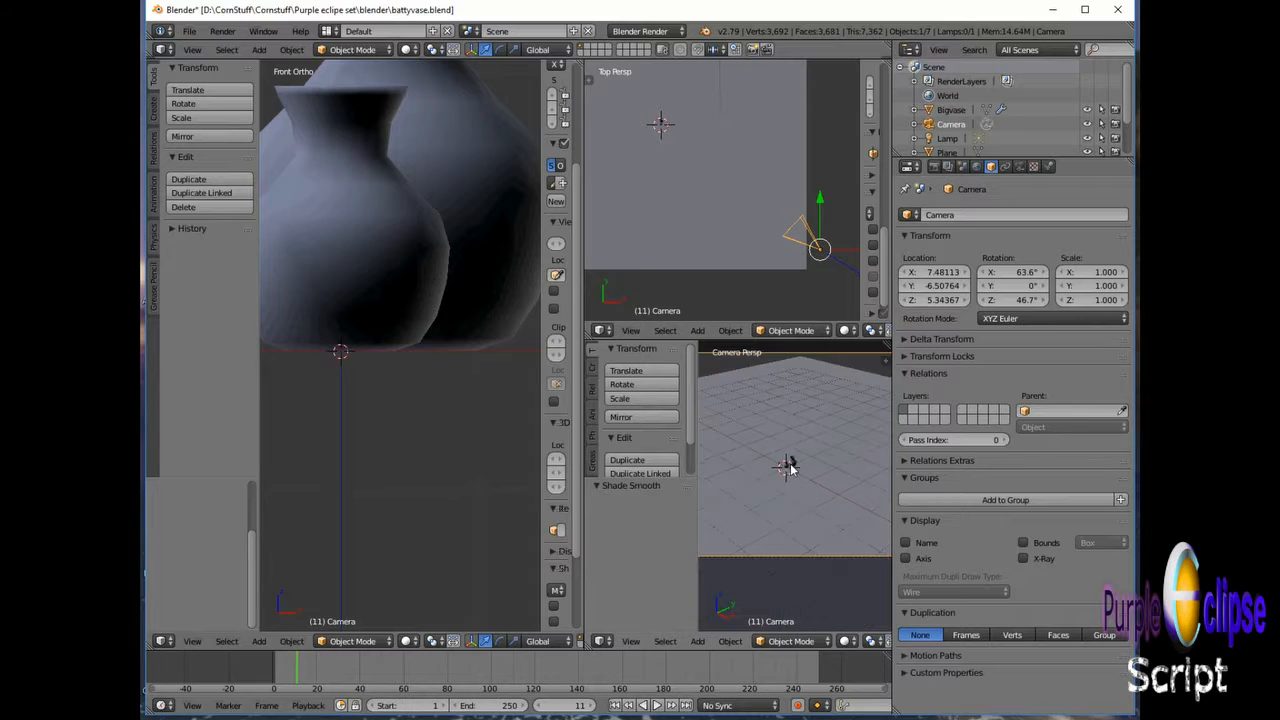
pyautogui.scroll(2, 795, 440)
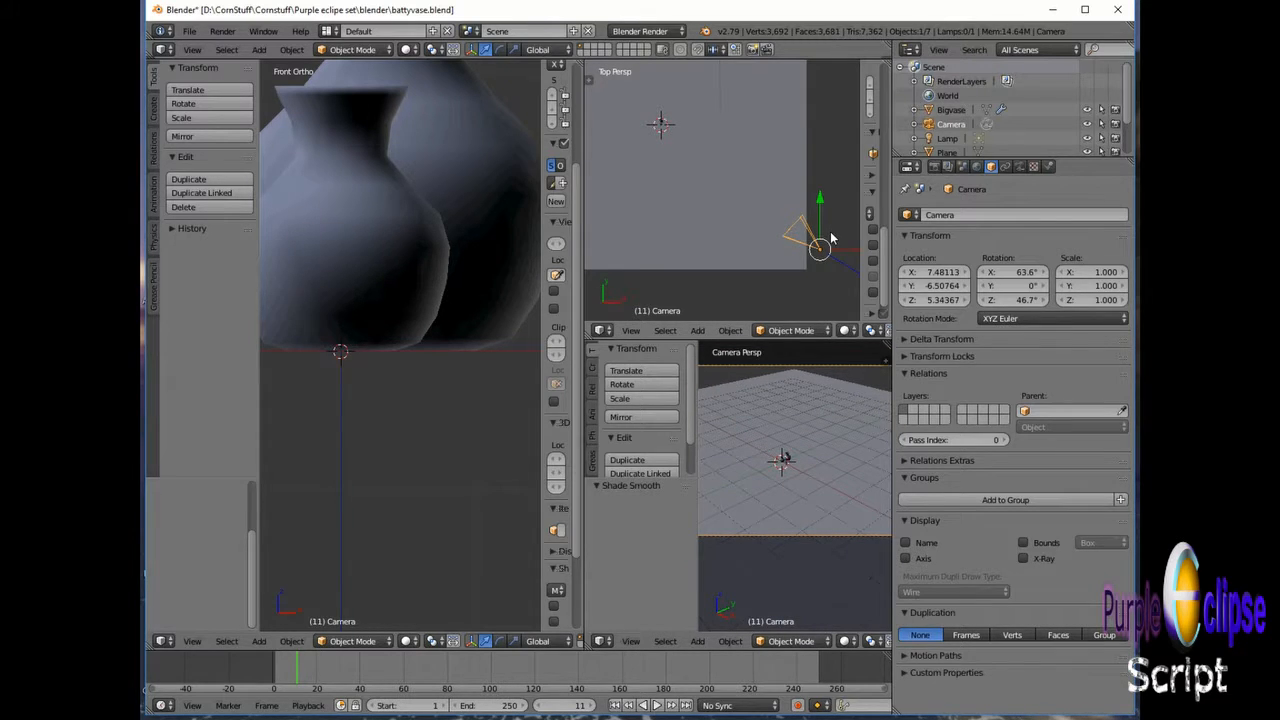
# Step: Move the camera towards the vases and lower it to about X 5.29, Y -5.16, Z 3.25
pyautogui.press('g')
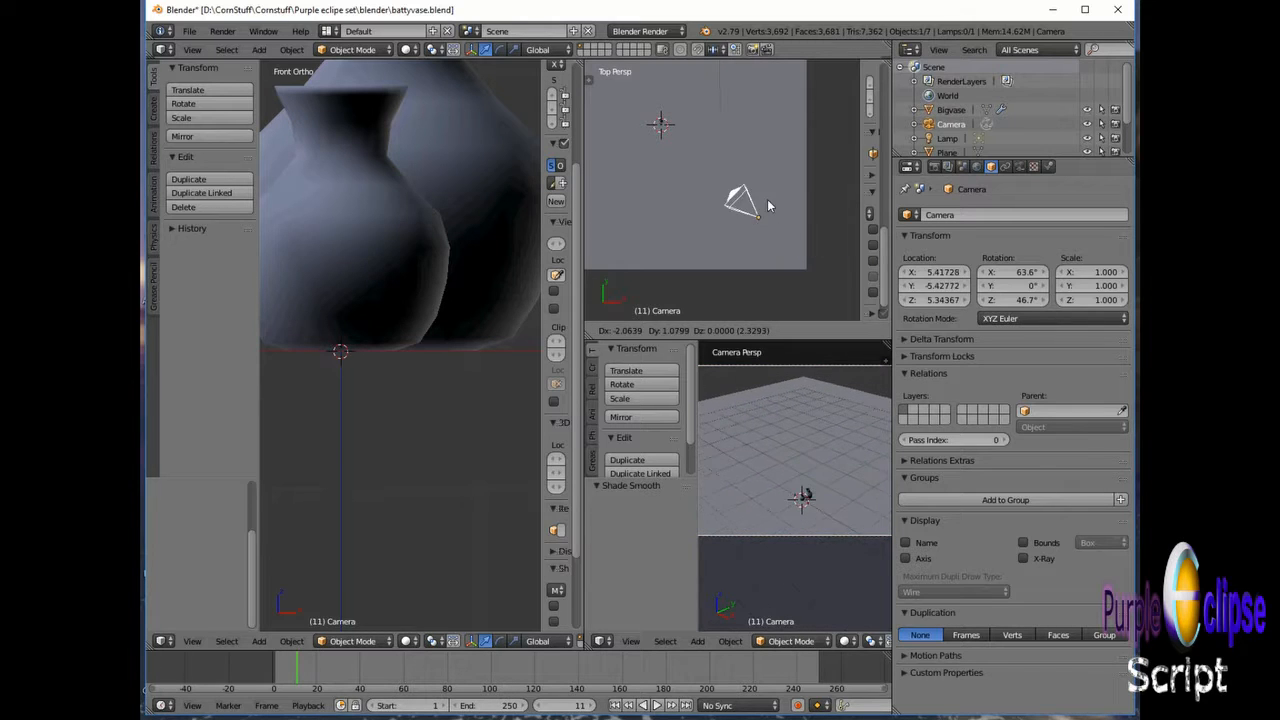
pyautogui.click(757, 198)
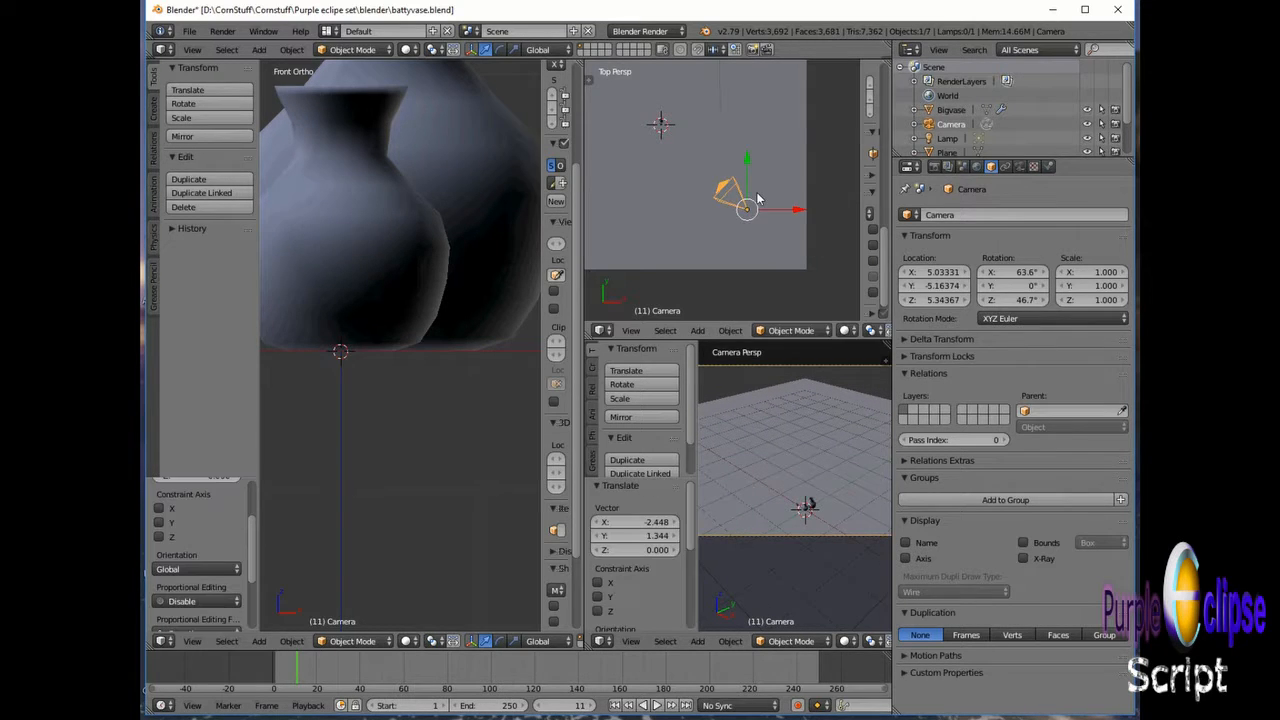
pyautogui.scroll(-8, 481, 427)
pyautogui.scroll(-6, 460, 413)
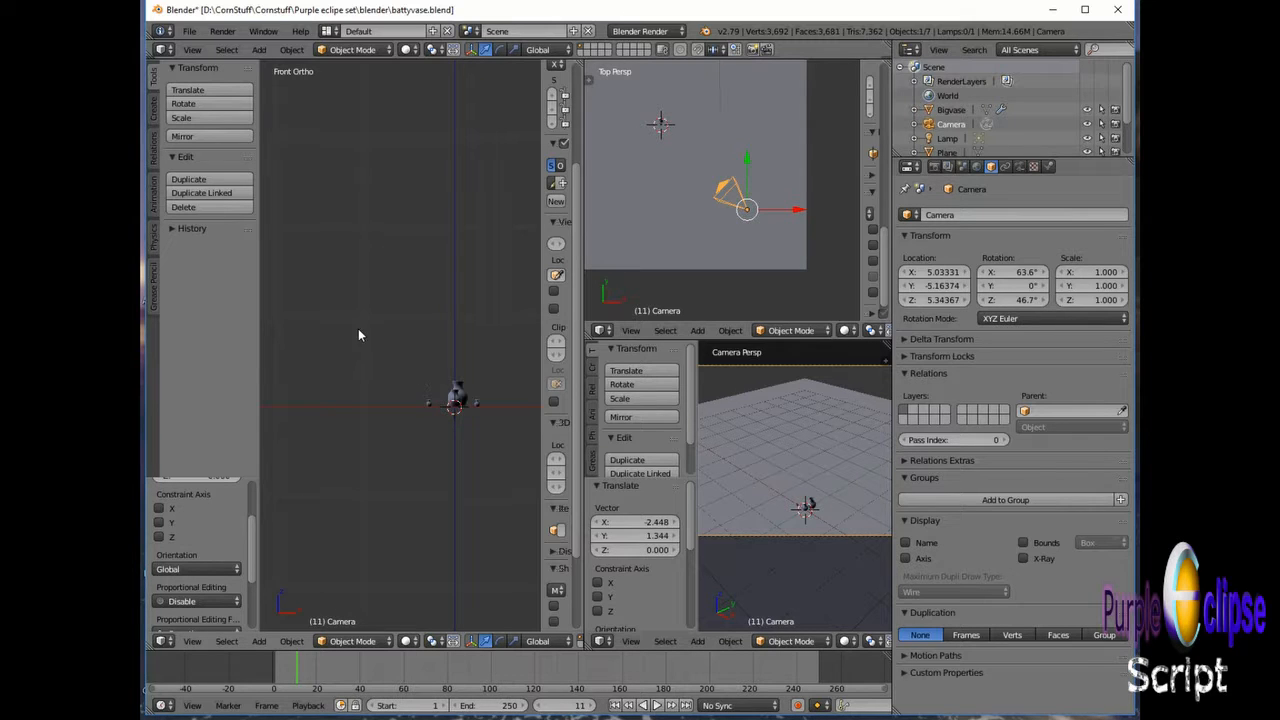
pyautogui.press('g')
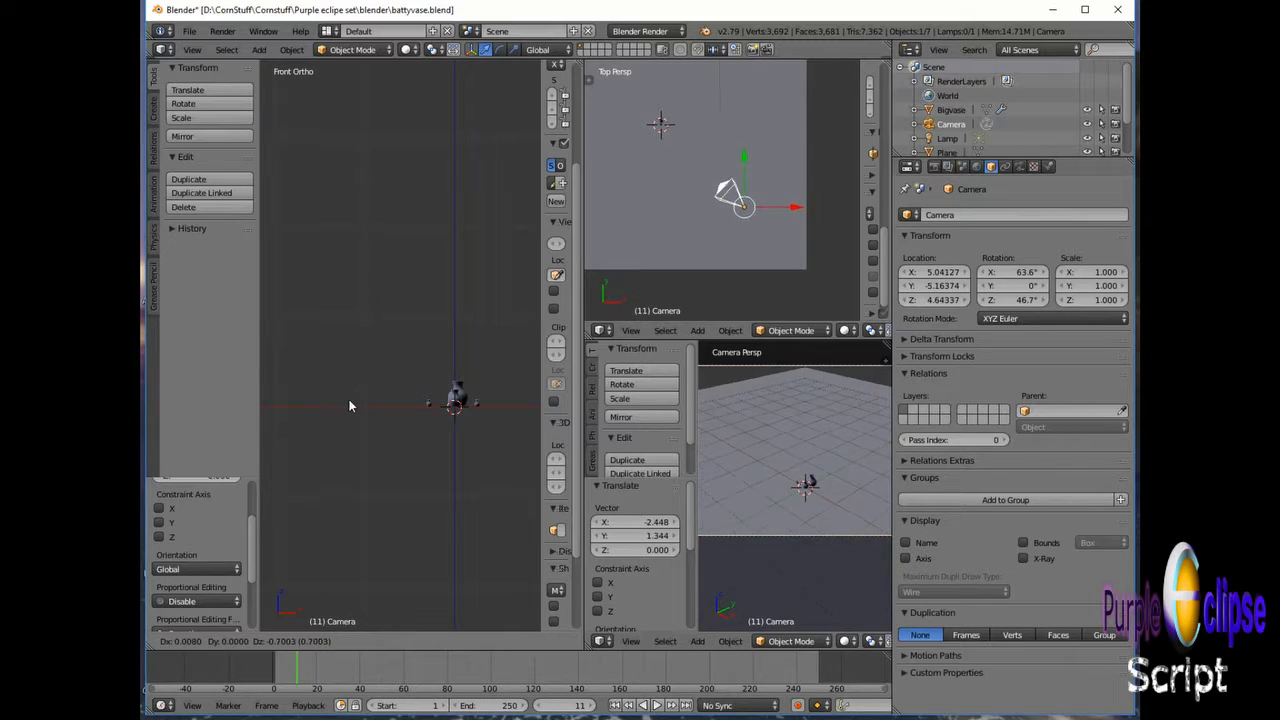
pyautogui.click(380, 518)
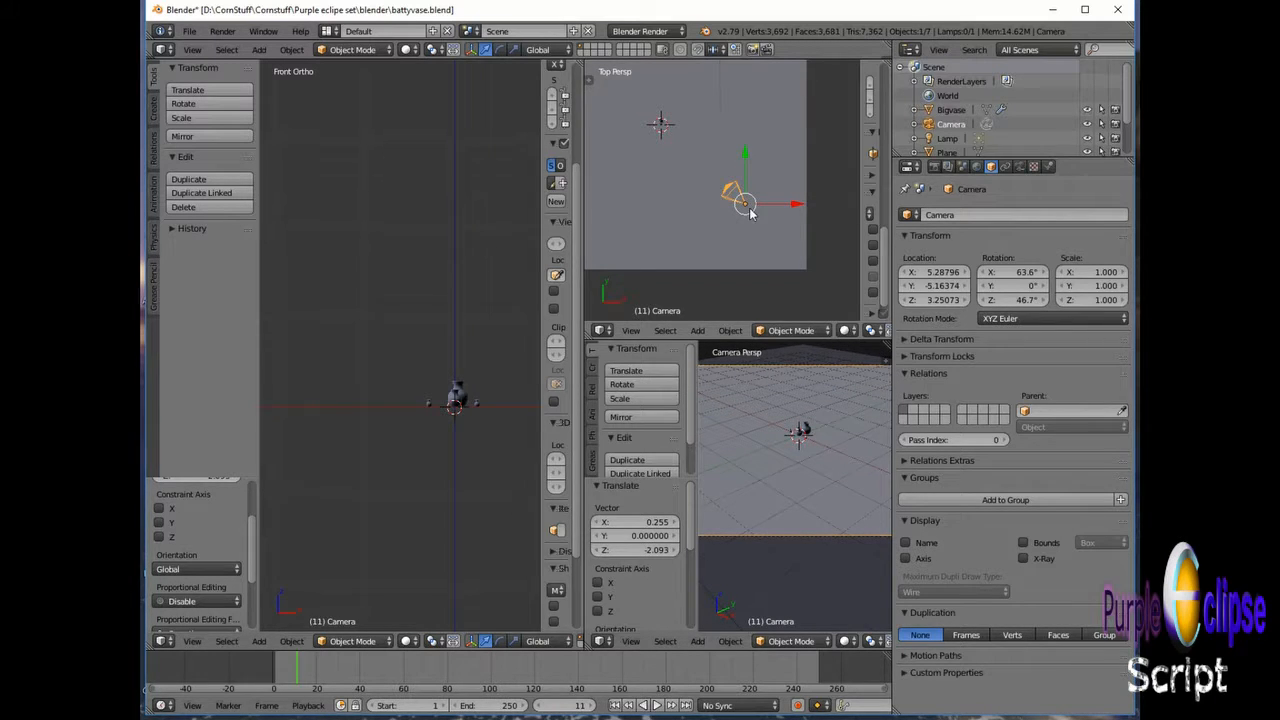
# Step: Bring the camera closer to the vases and lower it further, to about X 3.53, Y -3.26, Z 1.94
pyautogui.moveTo(751, 213); pyautogui.dragTo(716, 170)
pyautogui.press('g')
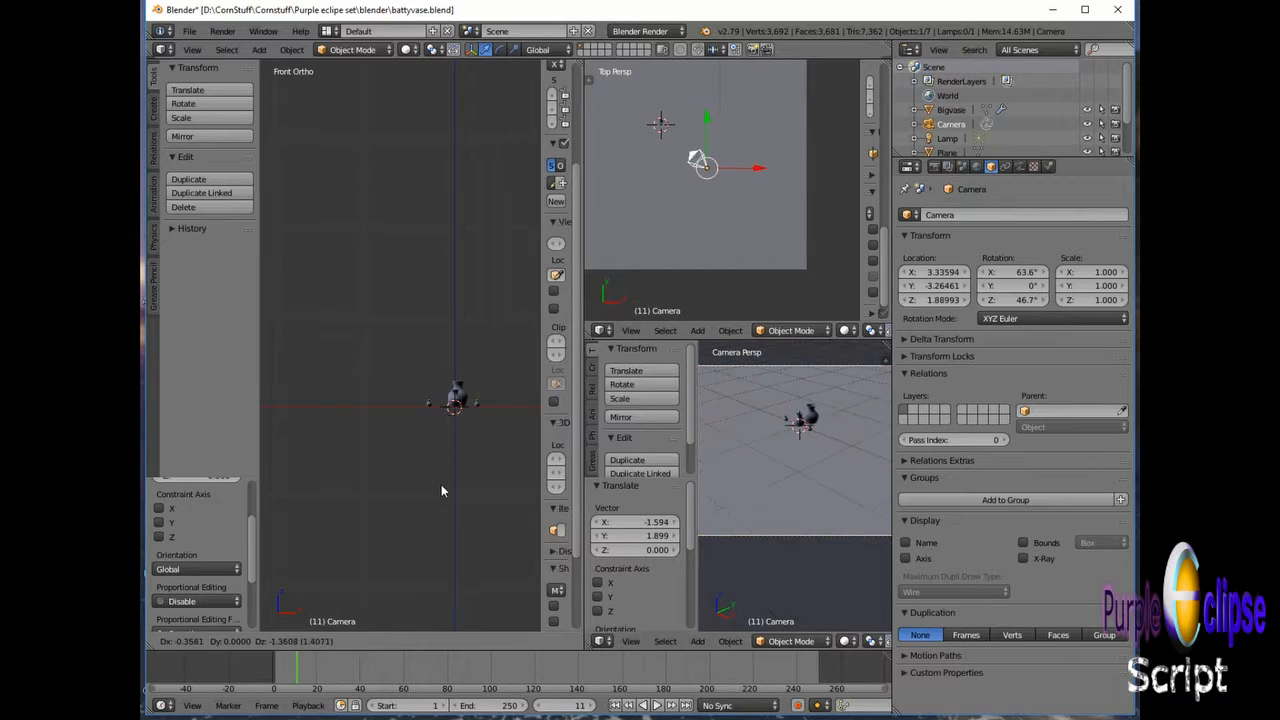
pyautogui.click(457, 475)
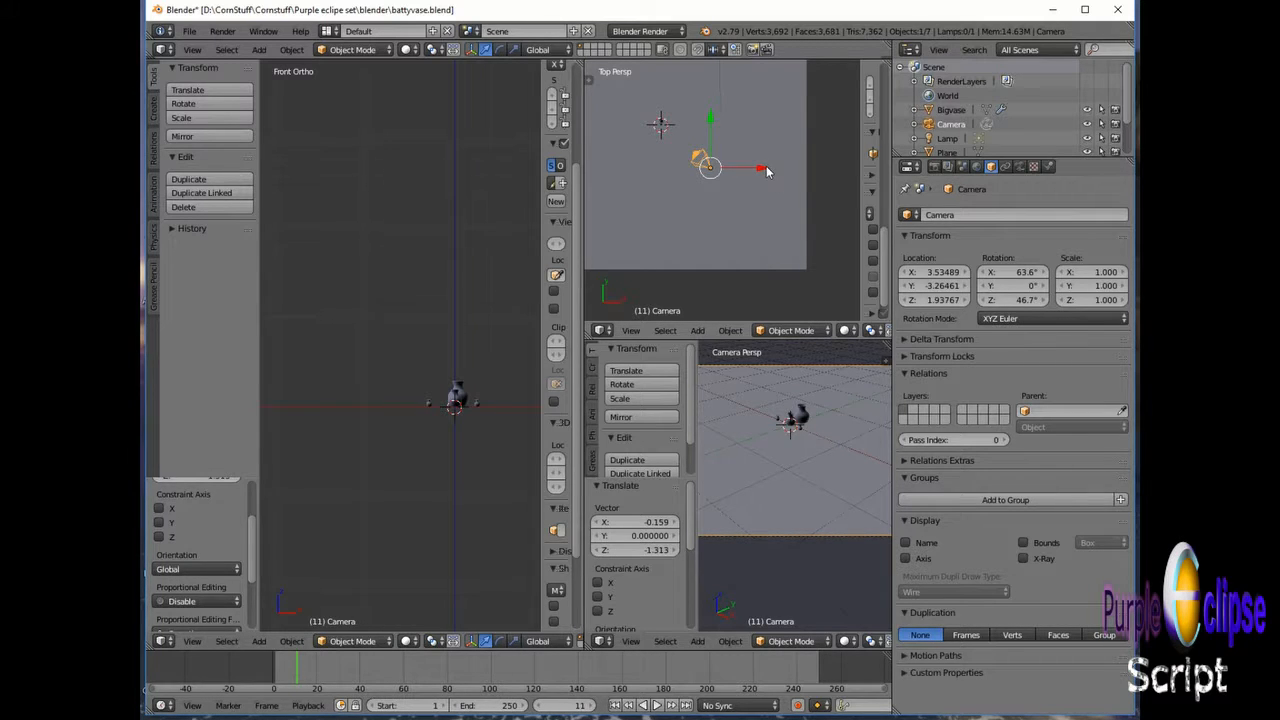
# Step: Reposition the camera in the top view in front of the vases, at about X 1.17, Y -5.16
pyautogui.press('g')
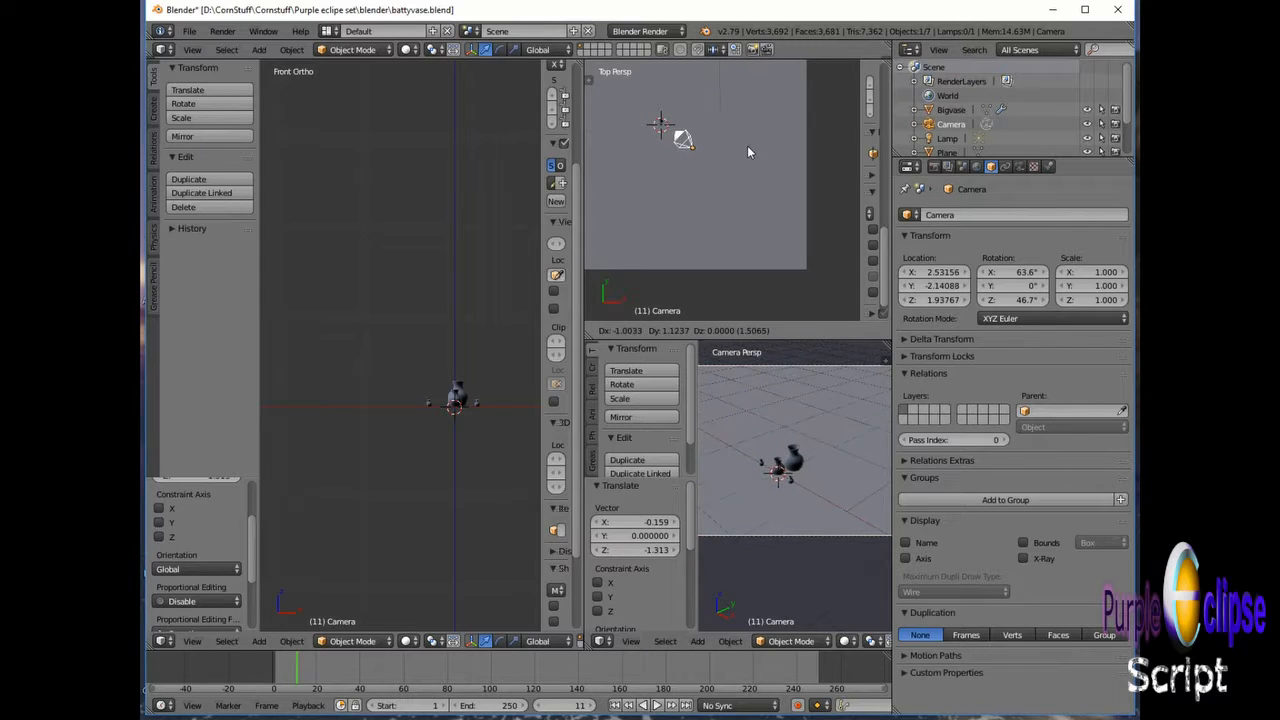
pyautogui.click(729, 202)
pyautogui.scroll(-3, 735, 178)
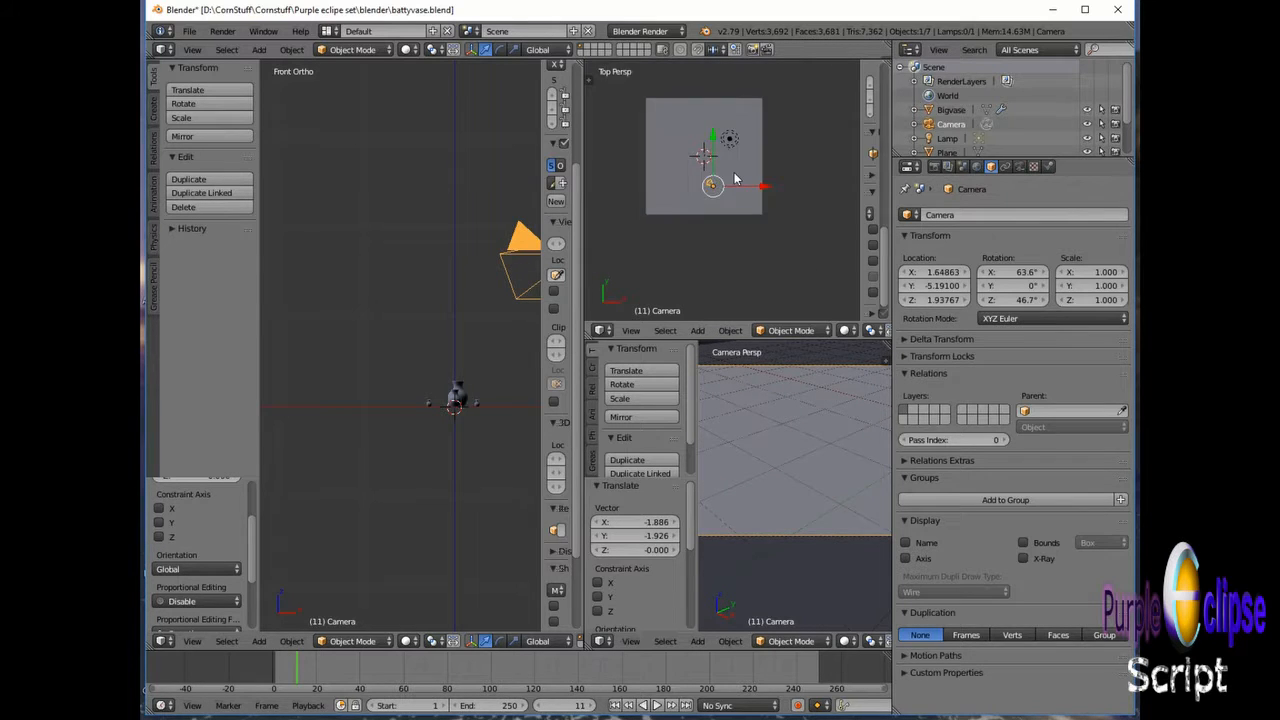
pyautogui.scroll(5, 734, 178)
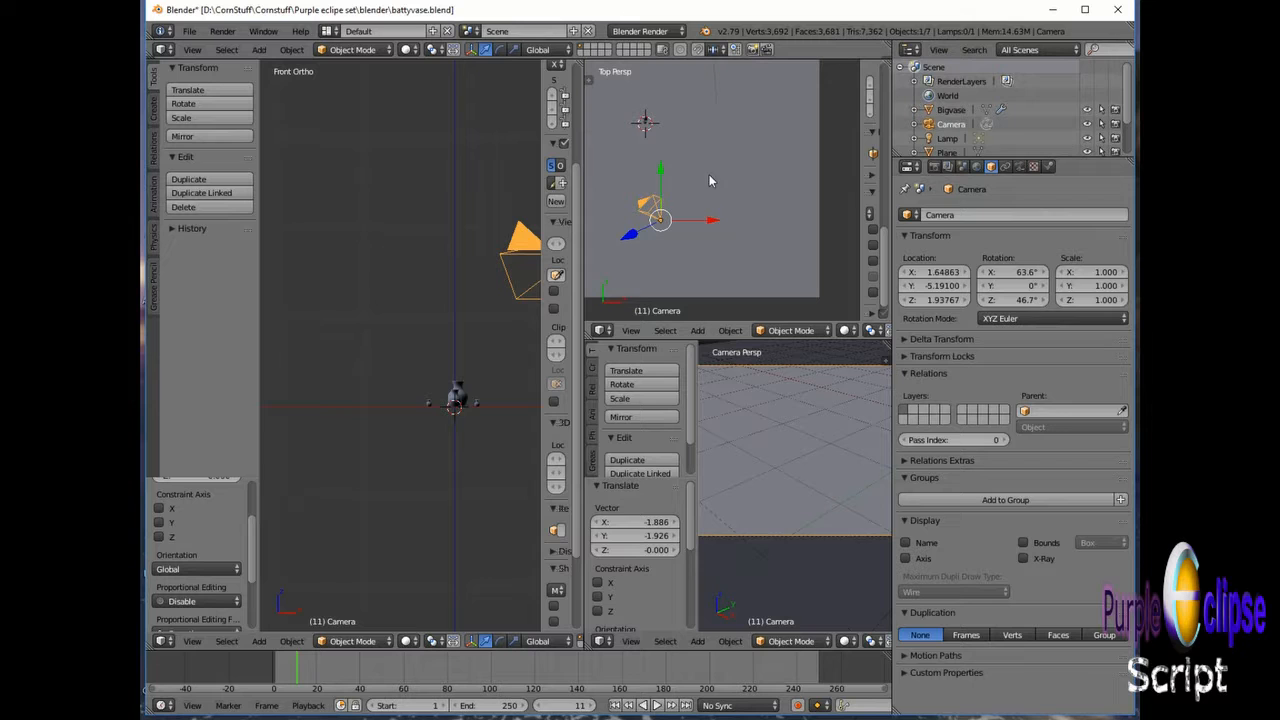
pyautogui.press('g')
pyautogui.click(704, 224)
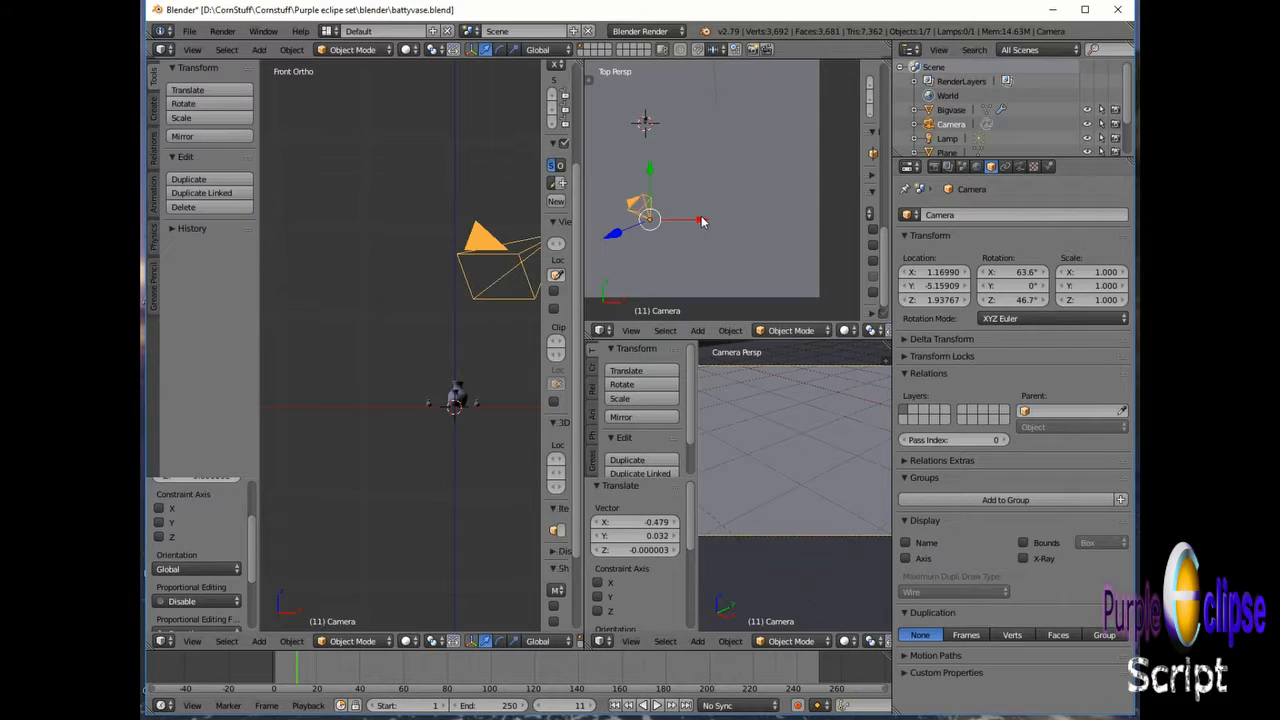
# Step: Rotate the camera about 28.6° in the top view to face the vases and move it about 2.31 closer along Y
pyautogui.press('r')
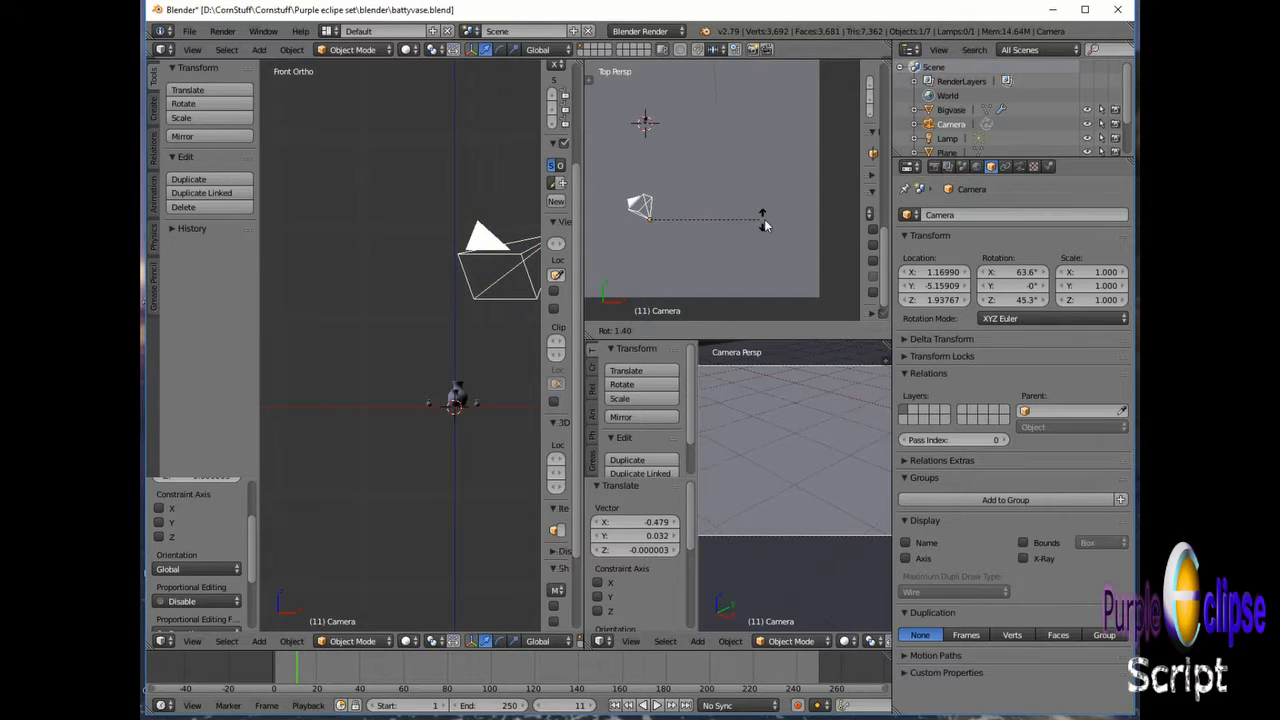
pyautogui.click(716, 268)
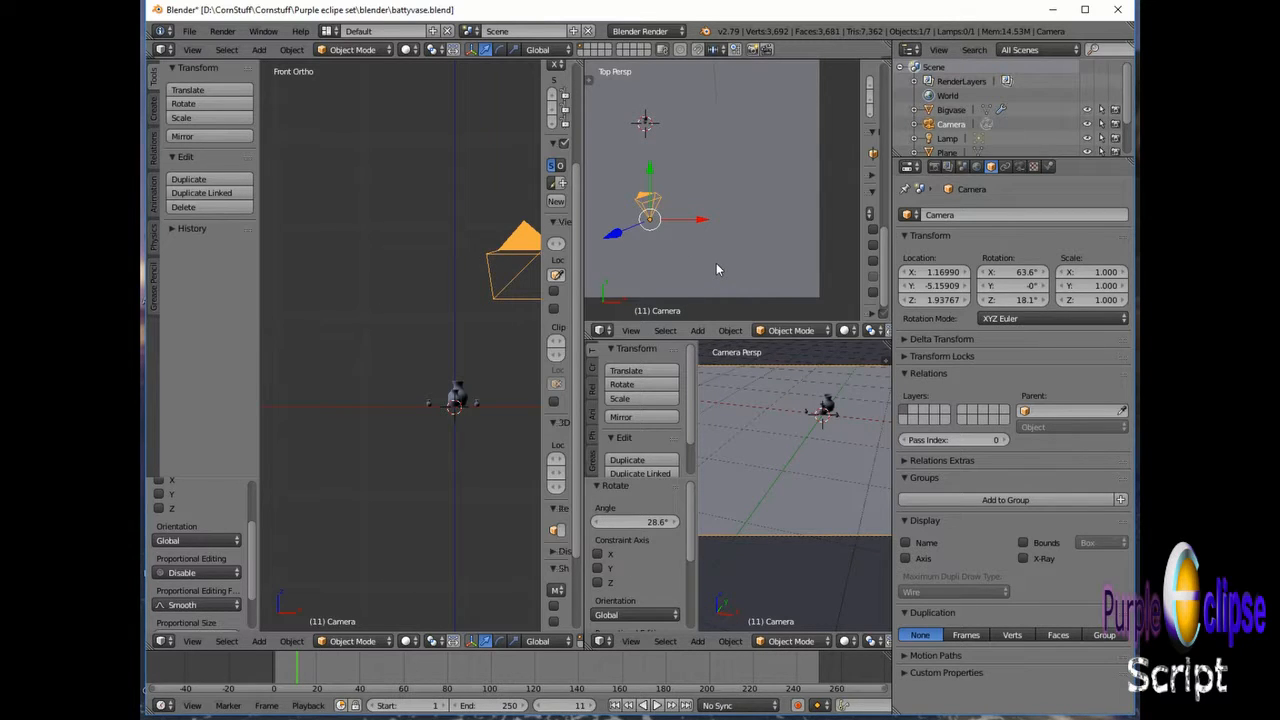
pyautogui.press('t')
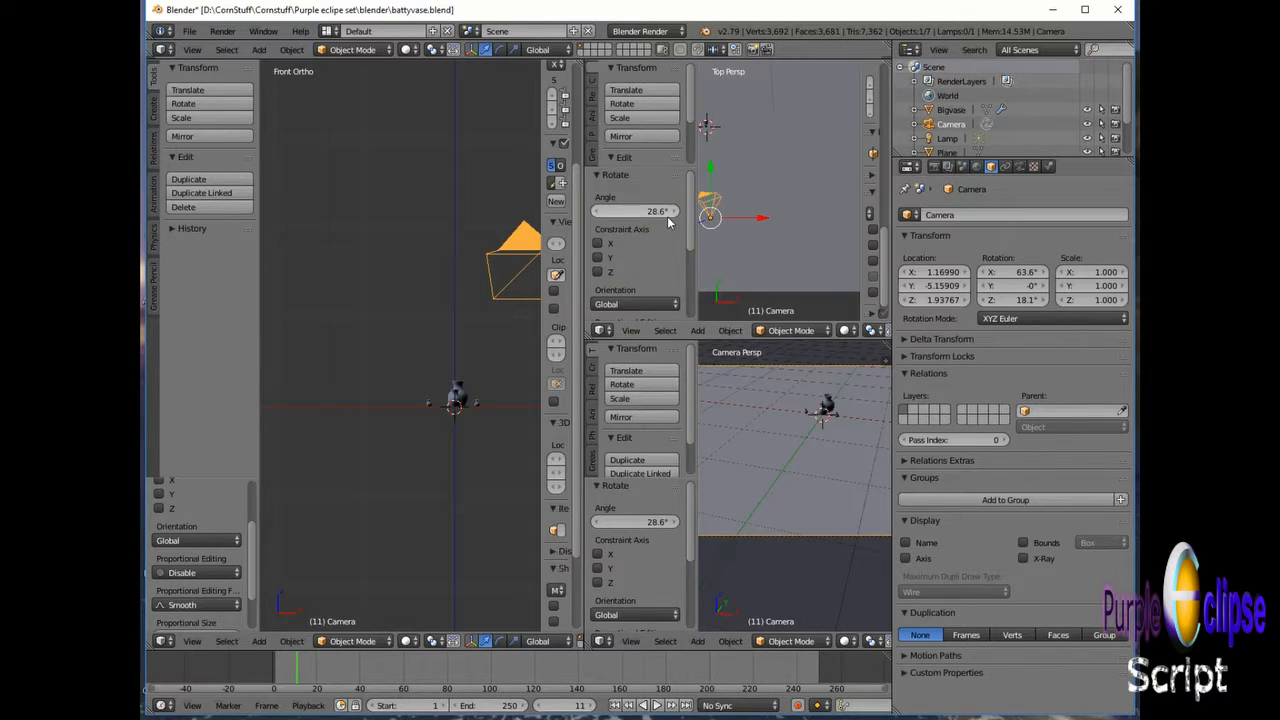
pyautogui.press('t')
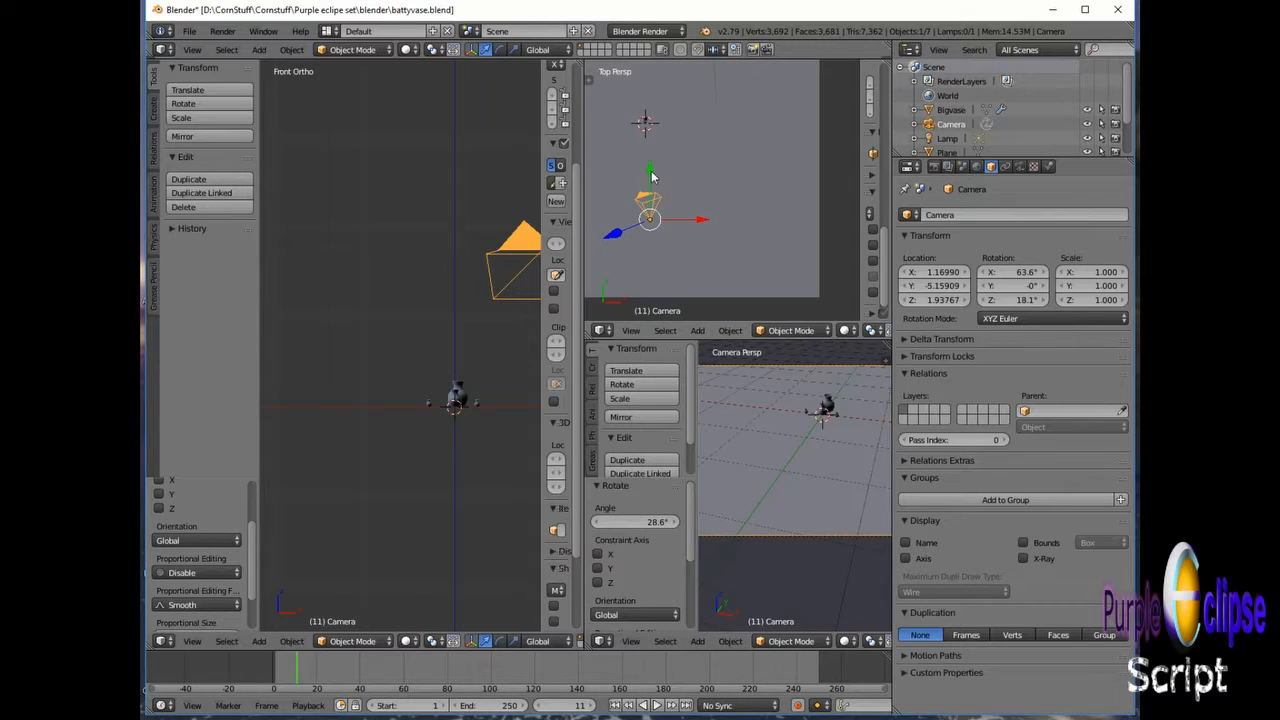
pyautogui.moveTo(650, 180); pyautogui.dragTo(645, 122)
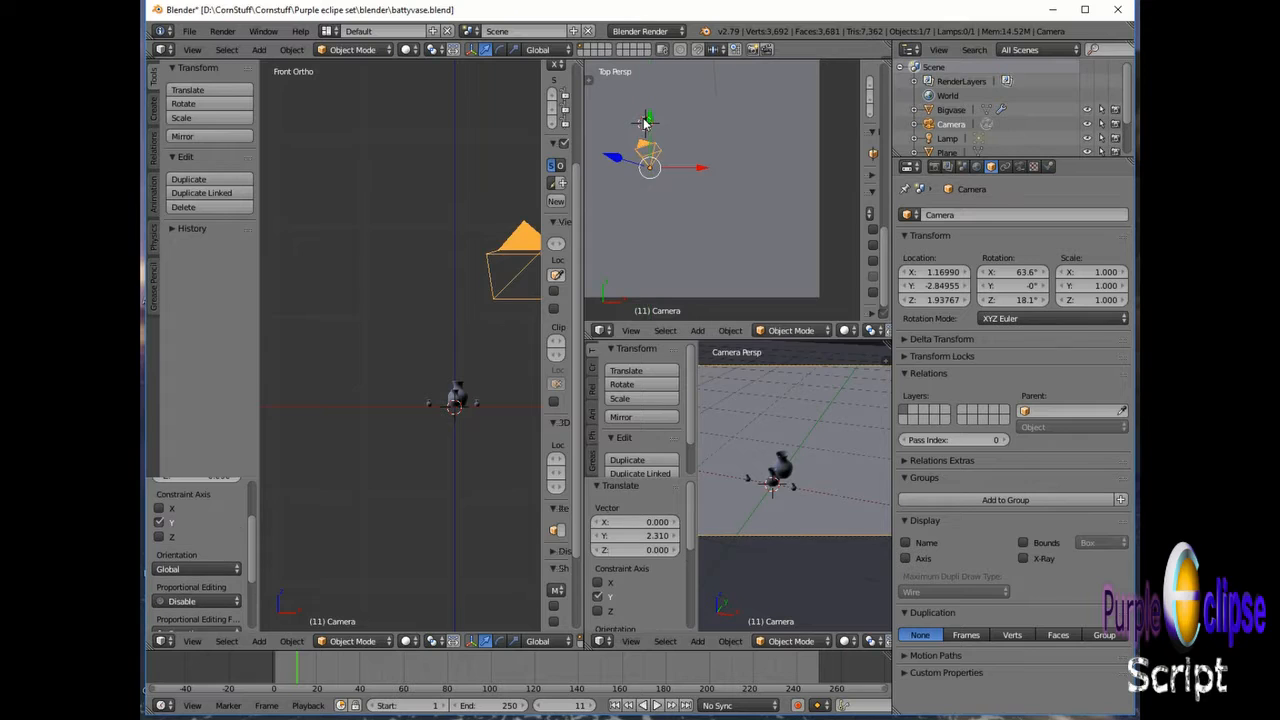
# Step: Lower the camera in the front view and shift it sideways to about X 0.49, Z 0.78
pyautogui.scroll(2, 462, 388)
pyautogui.scroll(4, 462, 388)
pyautogui.scroll(-8, 486, 363)
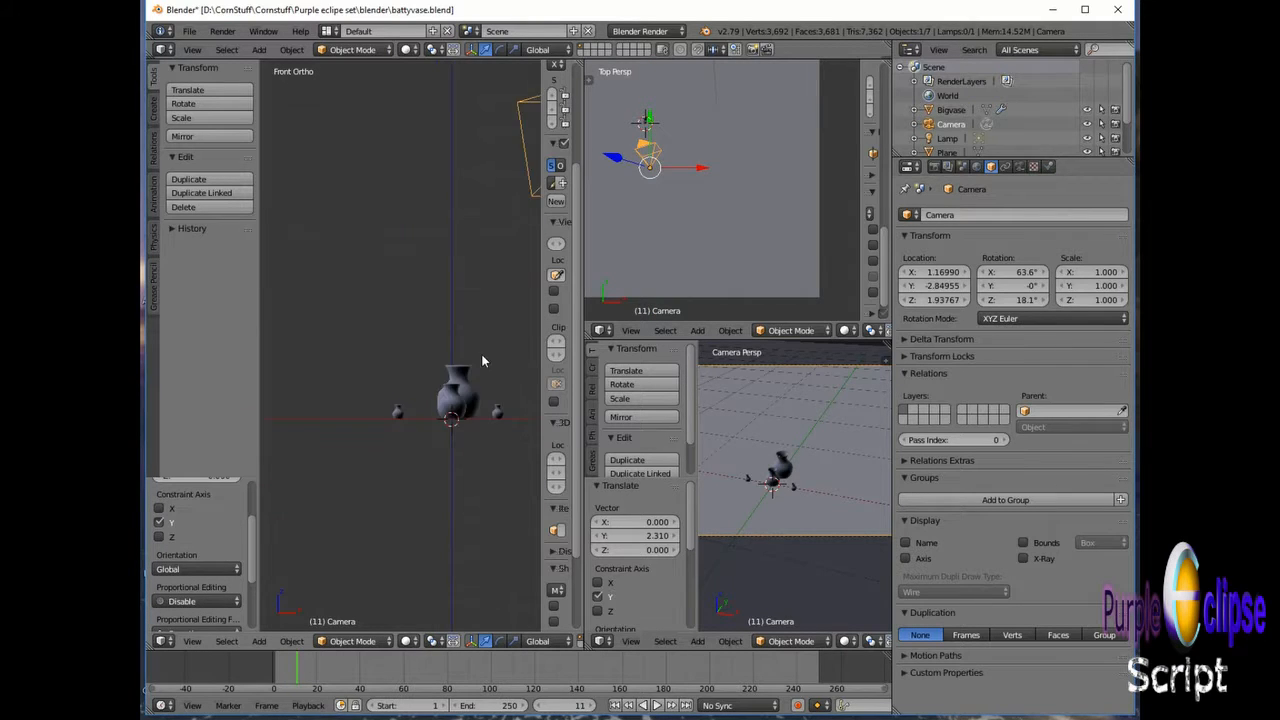
pyautogui.scroll(4, 490, 345)
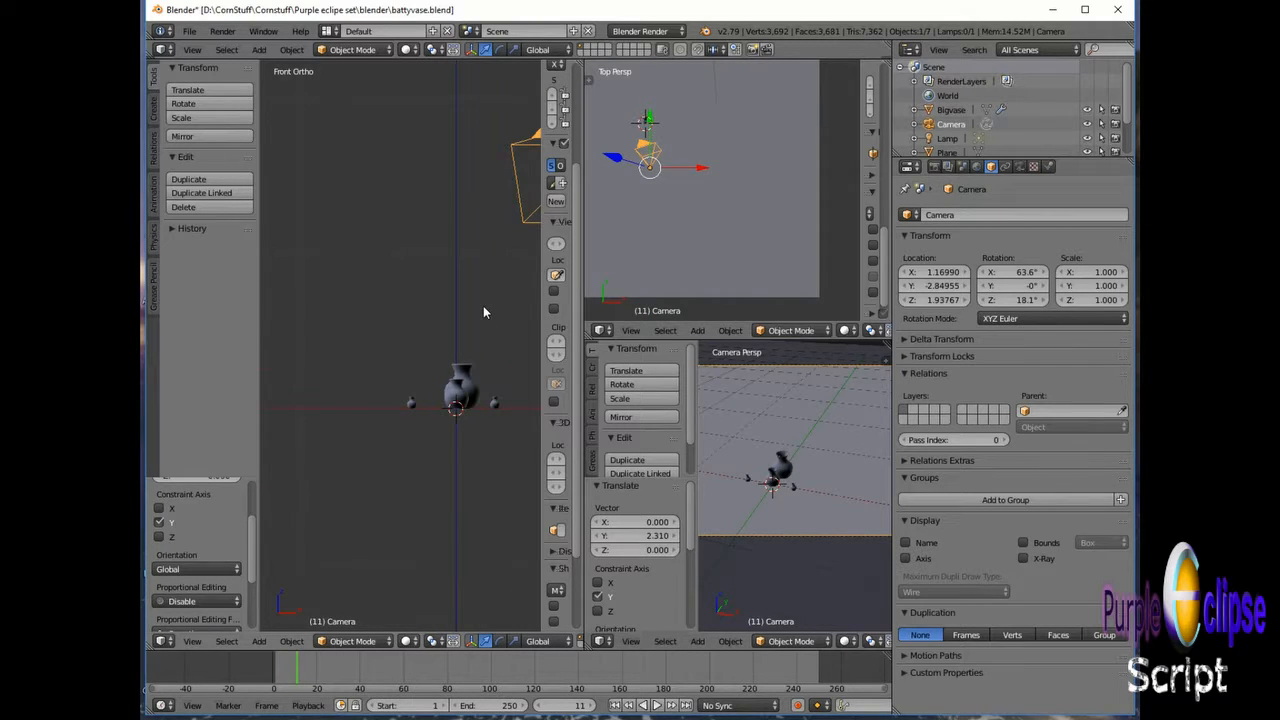
pyautogui.press('g')
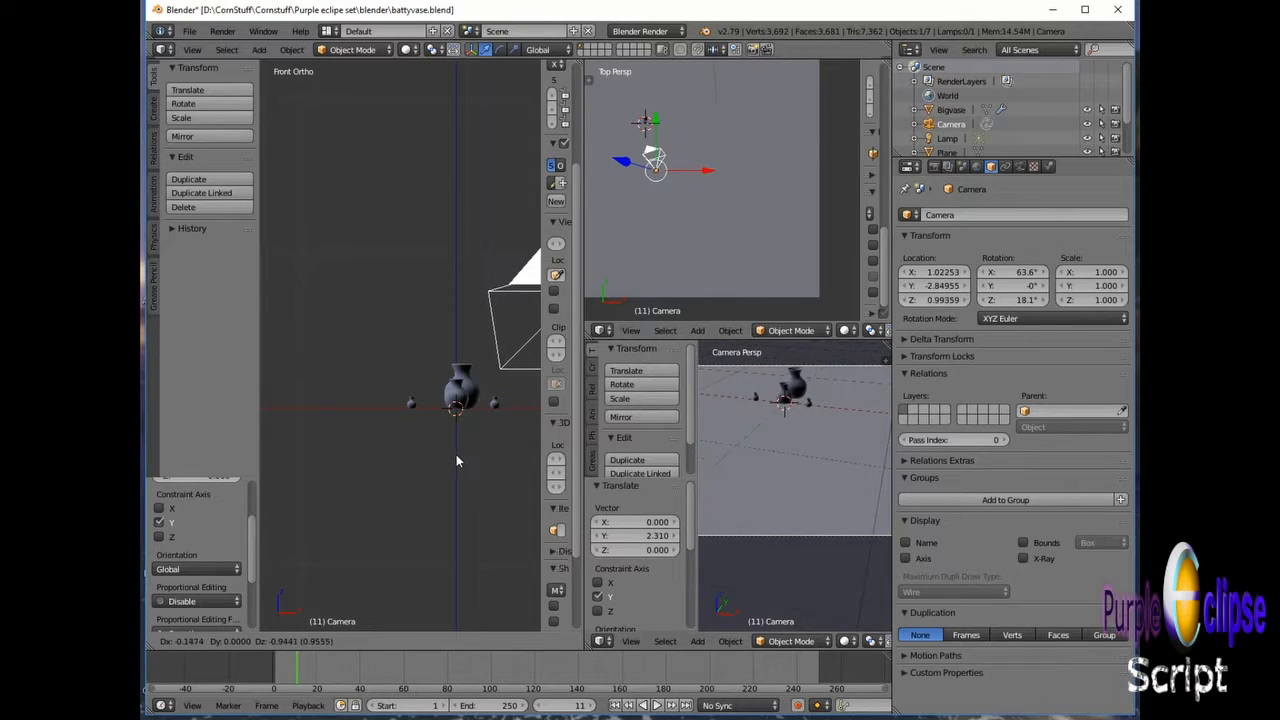
pyautogui.click(378, 486)
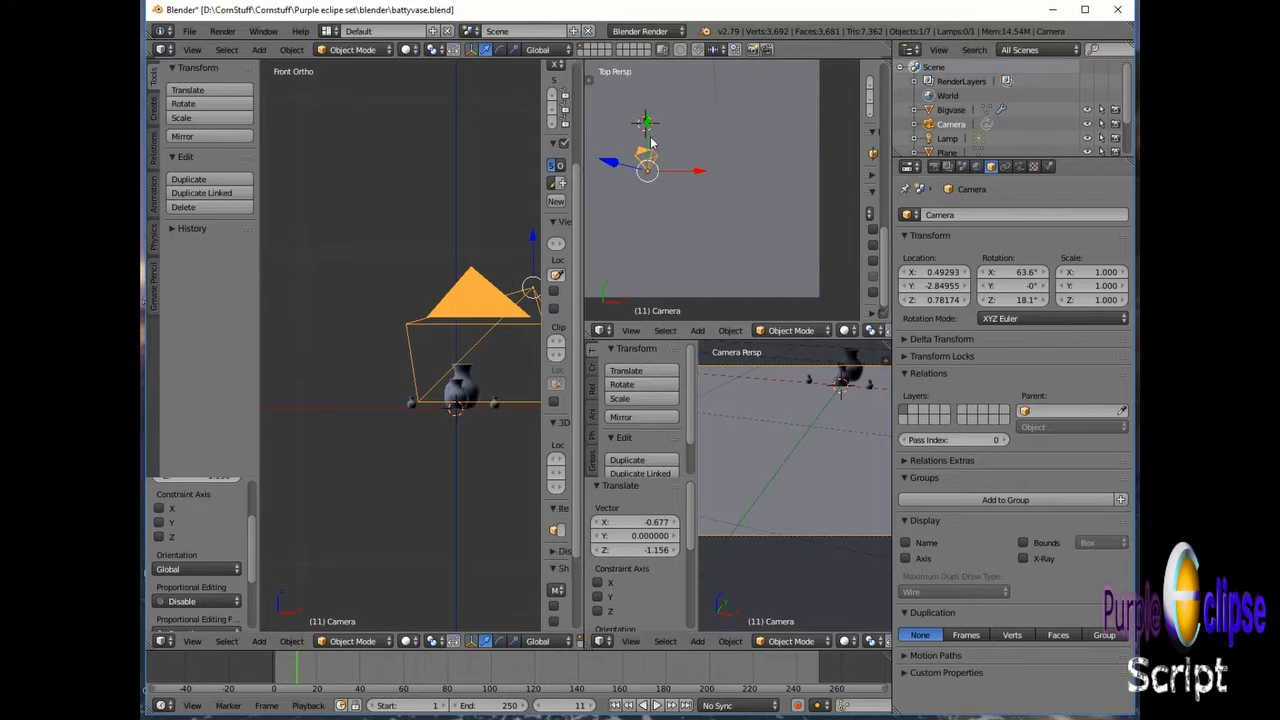
# Step: Move the camera close to the vases at about X 0.46, Y -1.28 and rotate it about 8.5° in the front view
pyautogui.press('g')
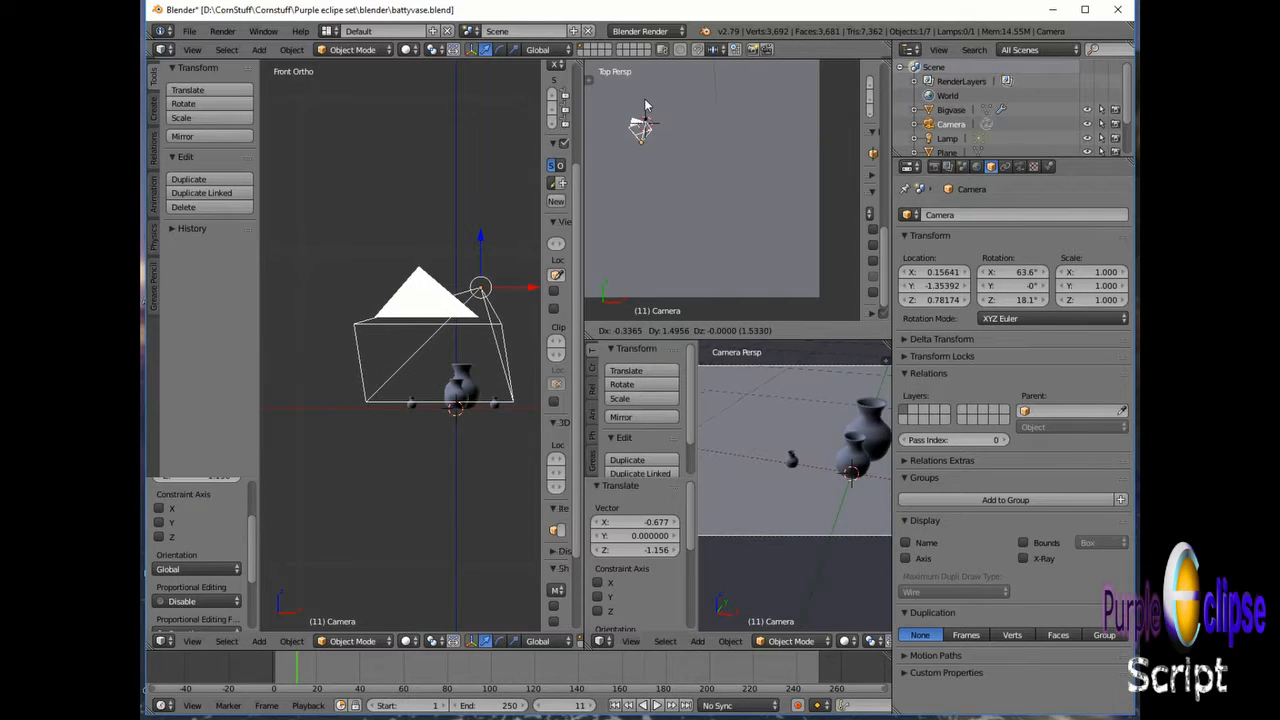
pyautogui.click(650, 105)
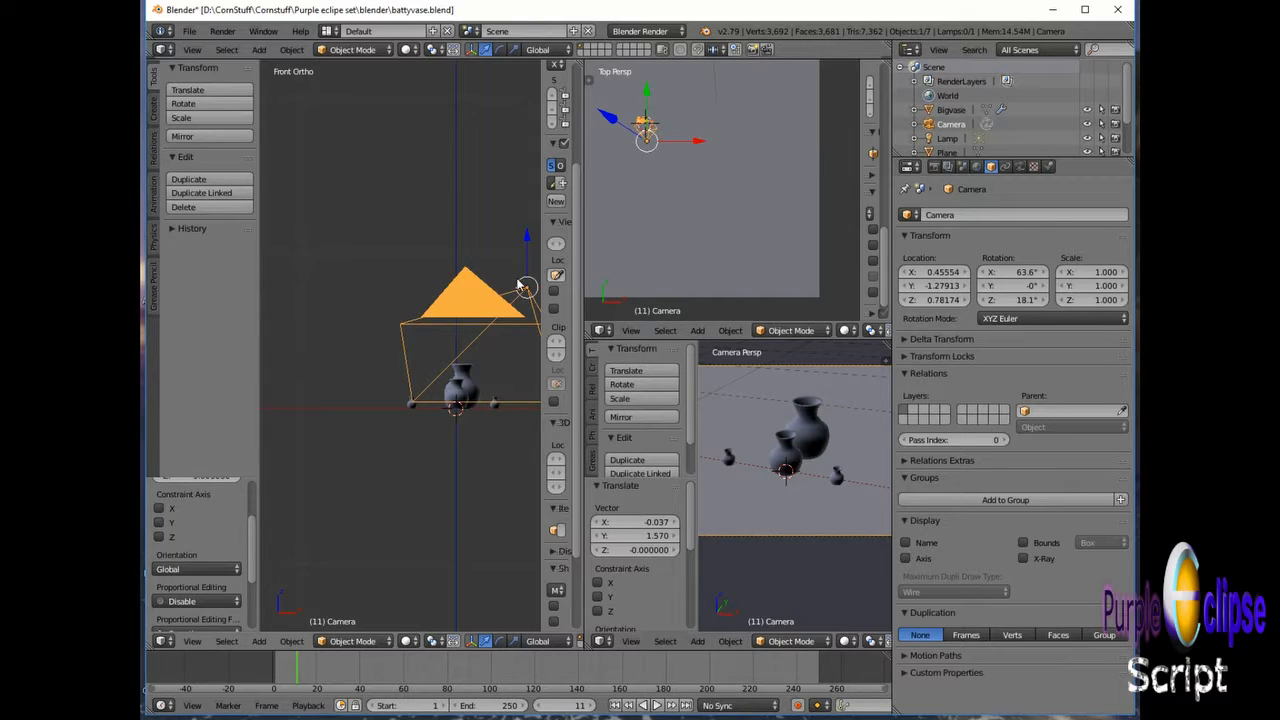
pyautogui.press('r')
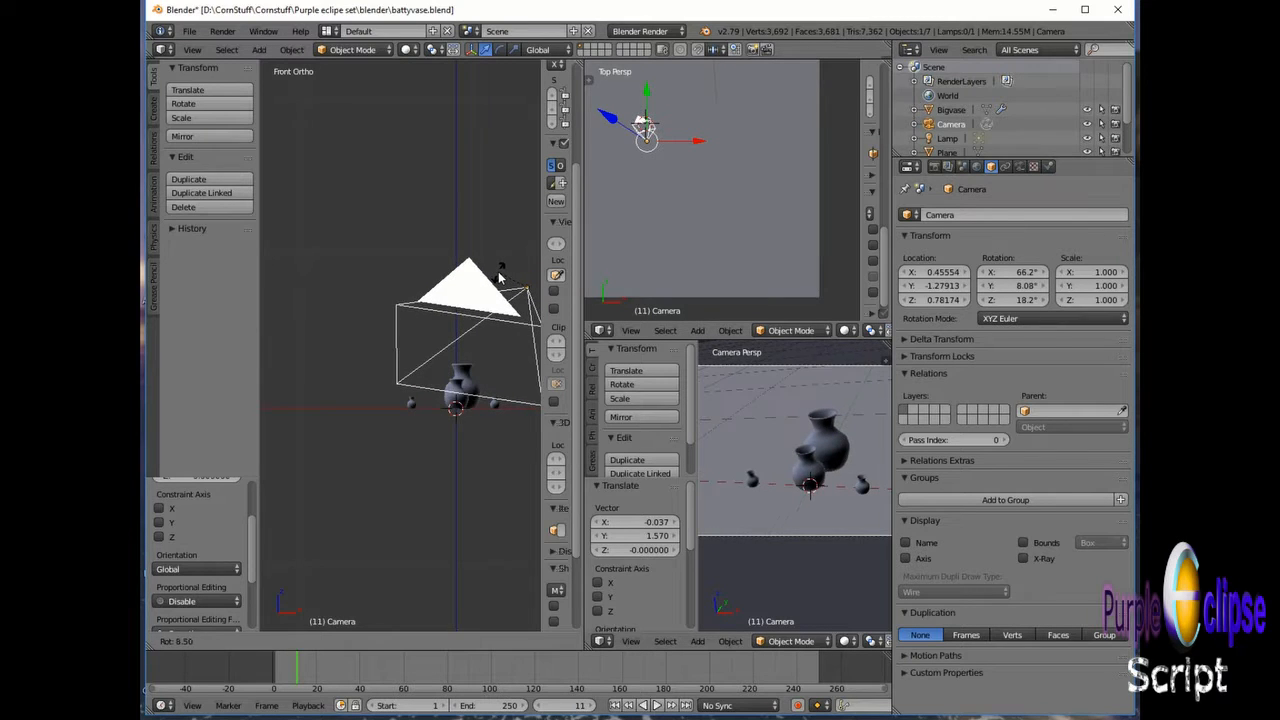
pyautogui.click(500, 278)
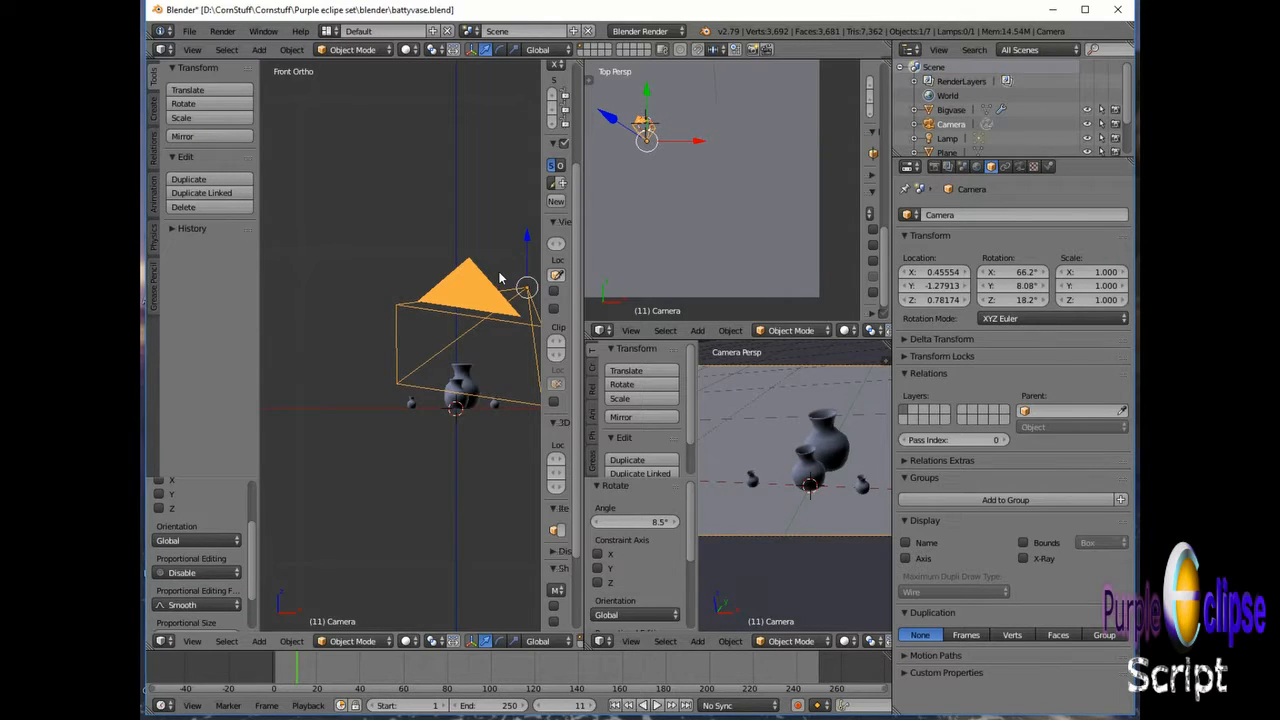
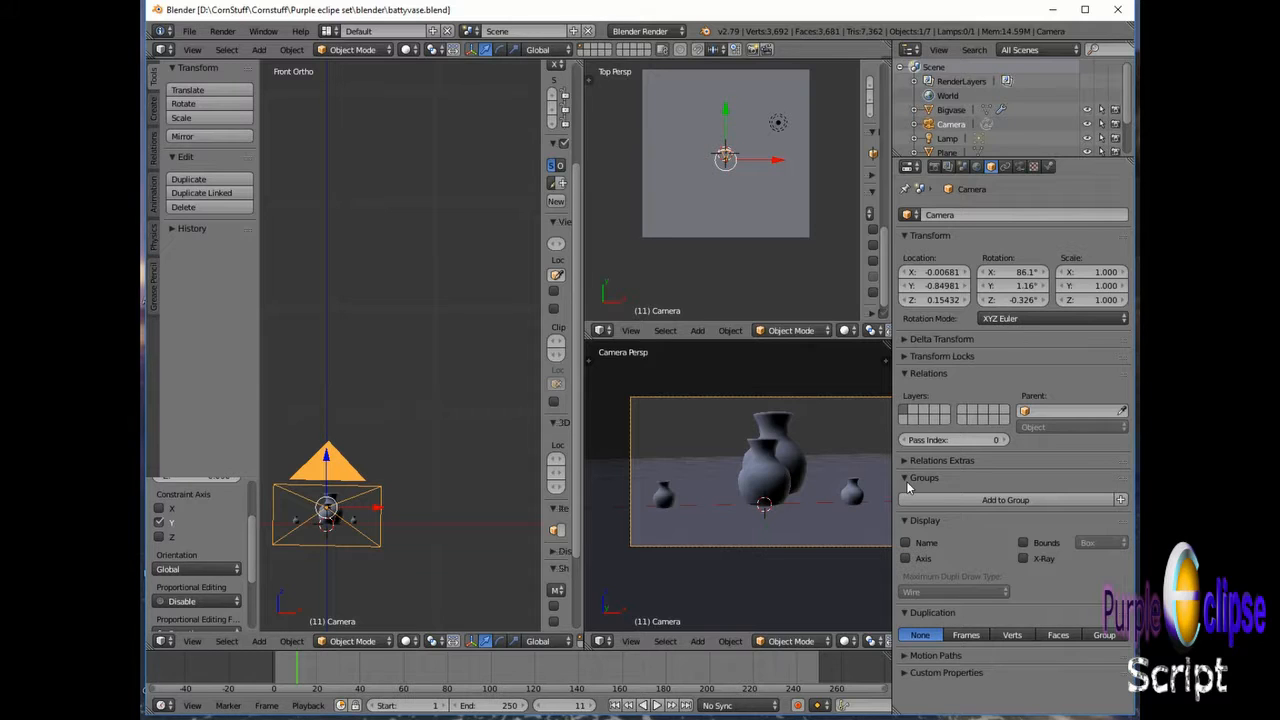
# Step: Switch the render engine to Cycles Render
pyautogui.click(645, 31)
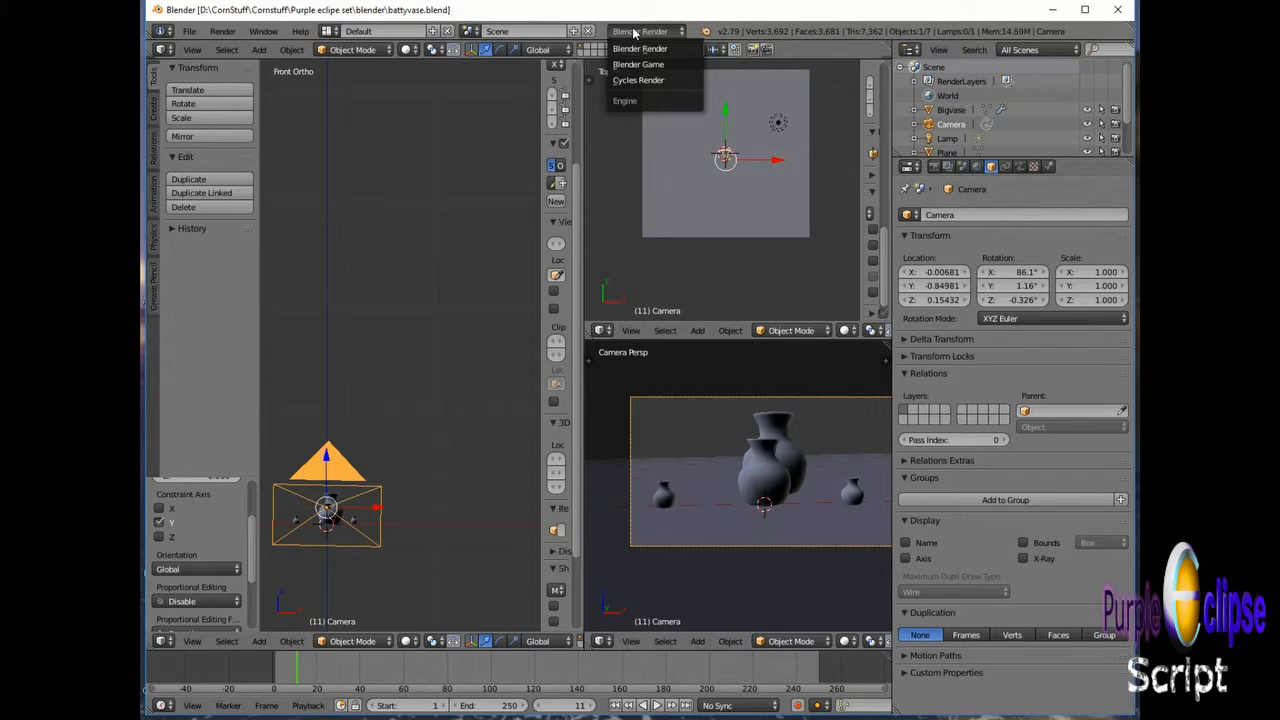
pyautogui.click(645, 80)
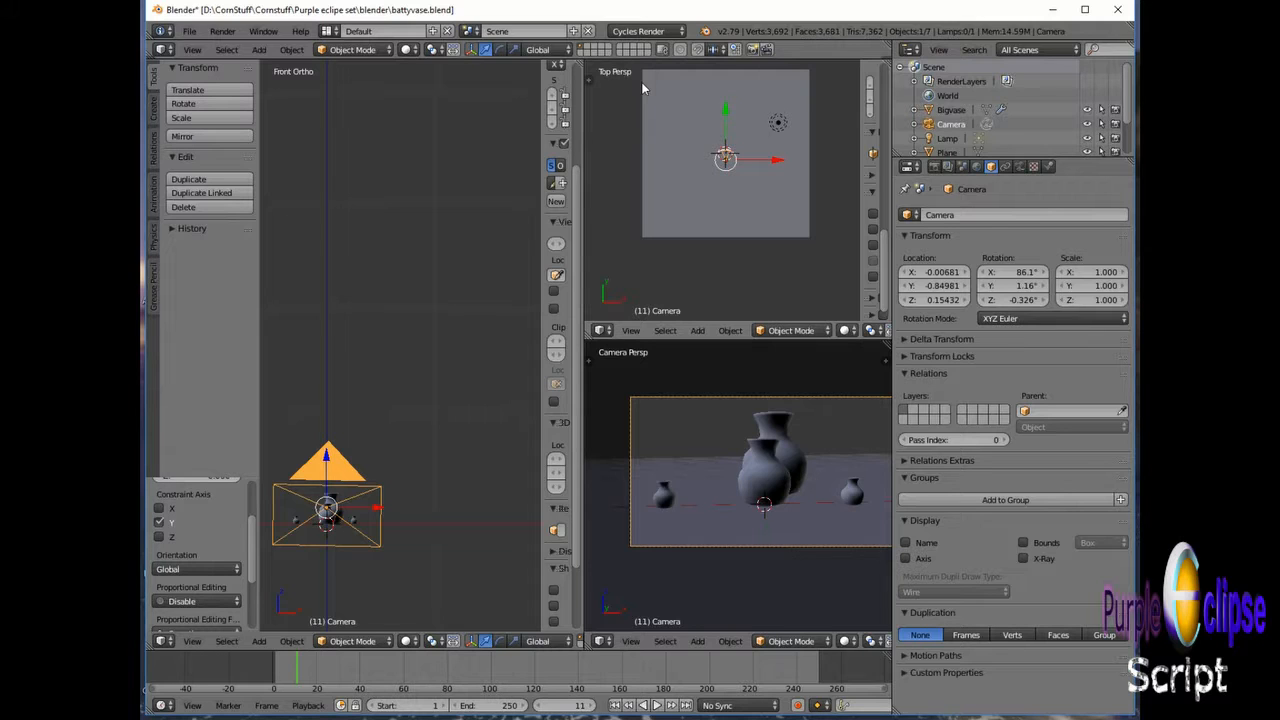
# Step: Switch the camera view to rendered shading and give the front vase, glass, a new material
pyautogui.click(853, 643)
pyautogui.click(880, 550)
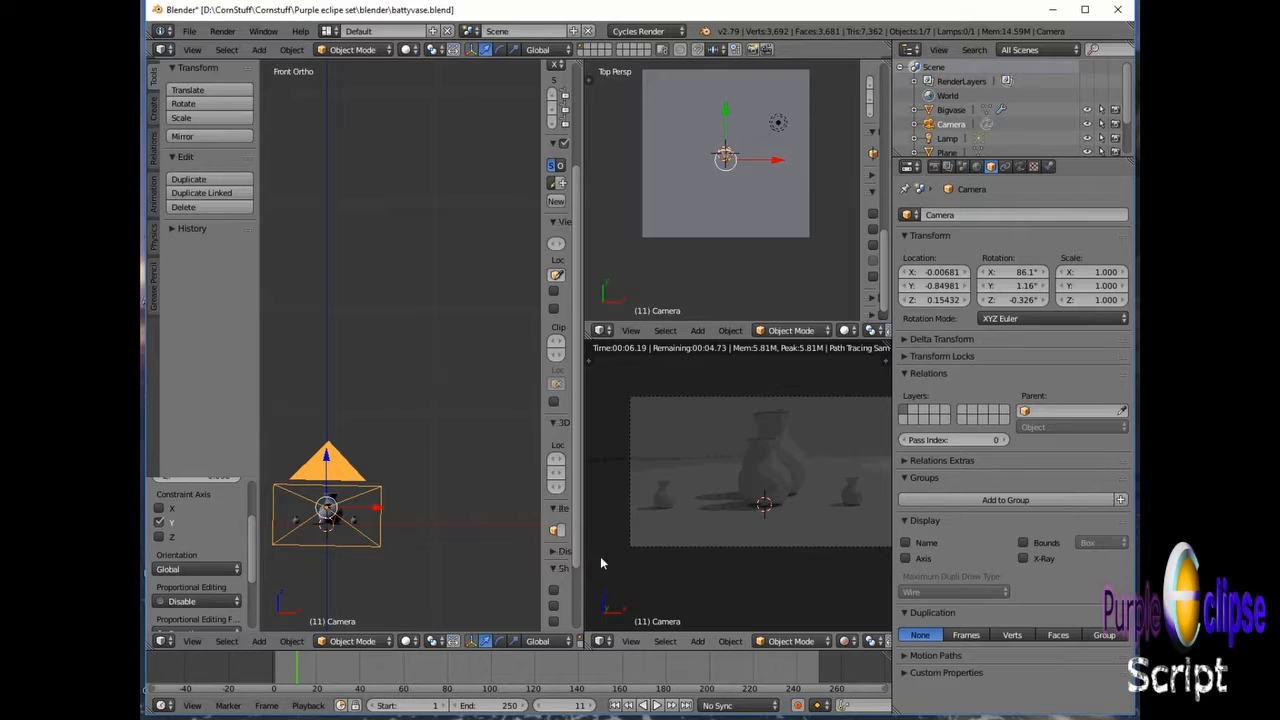
pyautogui.rightClick(770, 480)
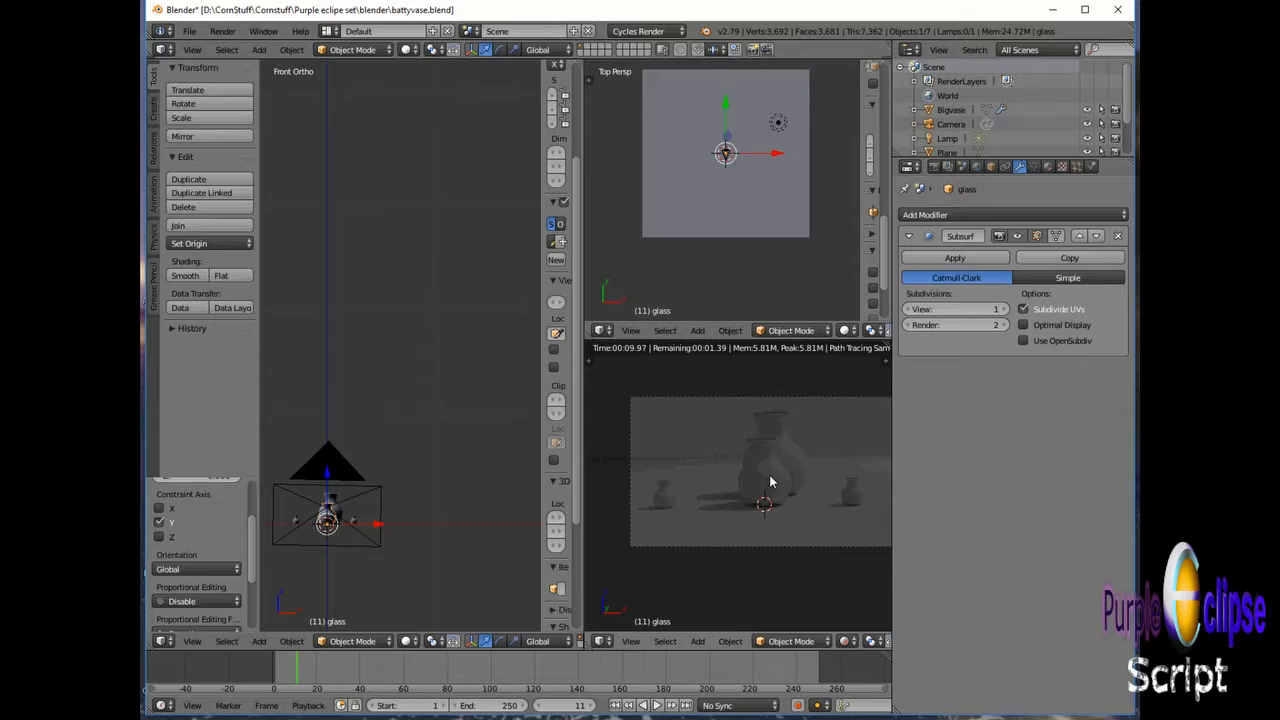
pyautogui.scroll(-2, 1062, 133)
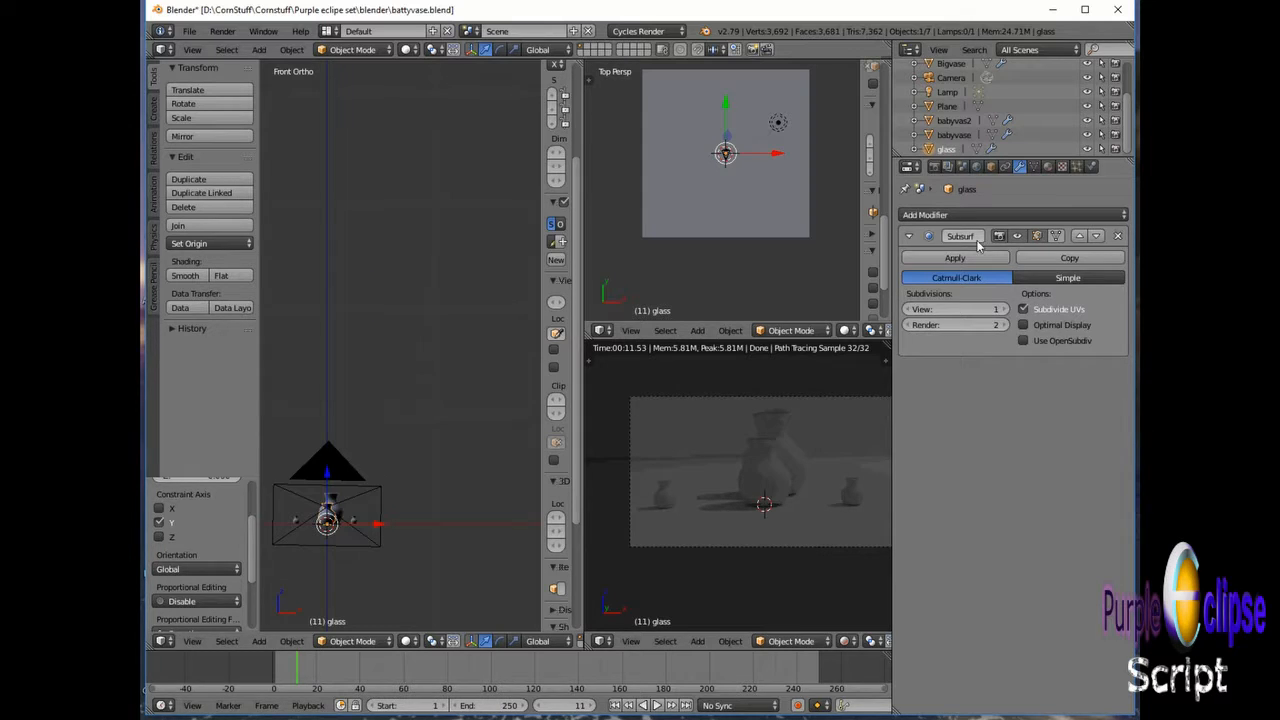
pyautogui.click(1048, 166)
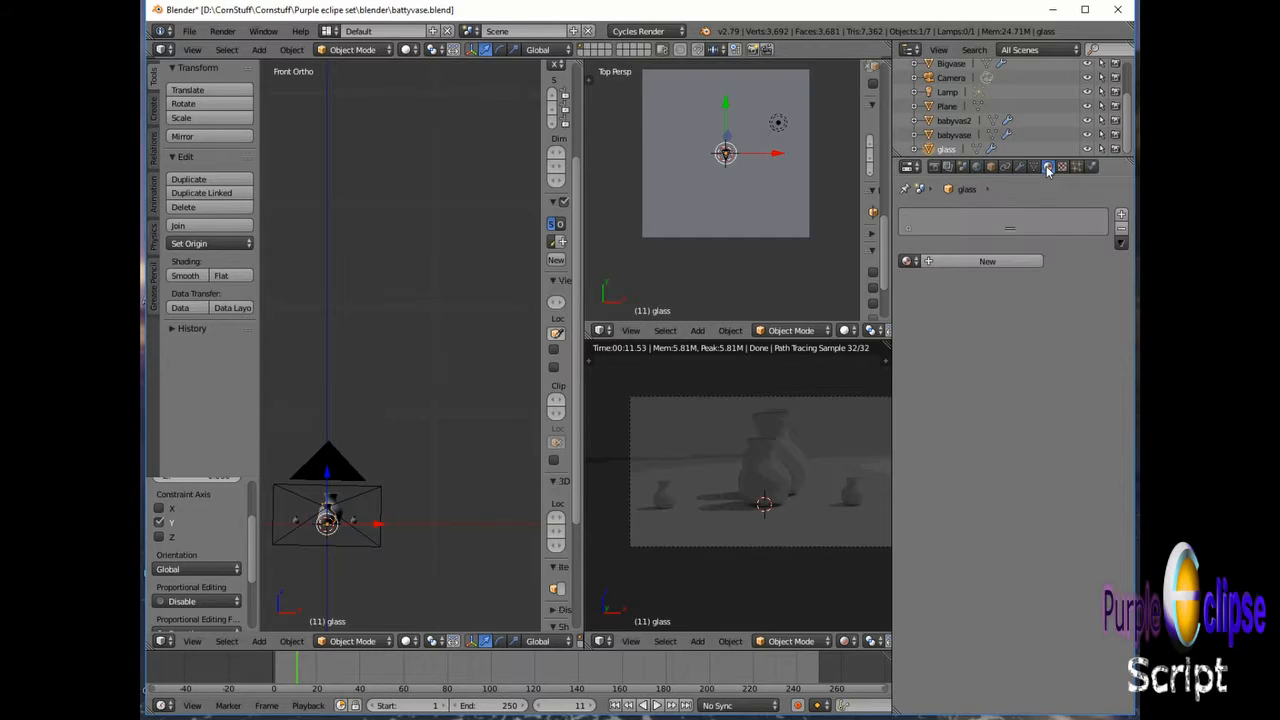
pyautogui.click(993, 265)
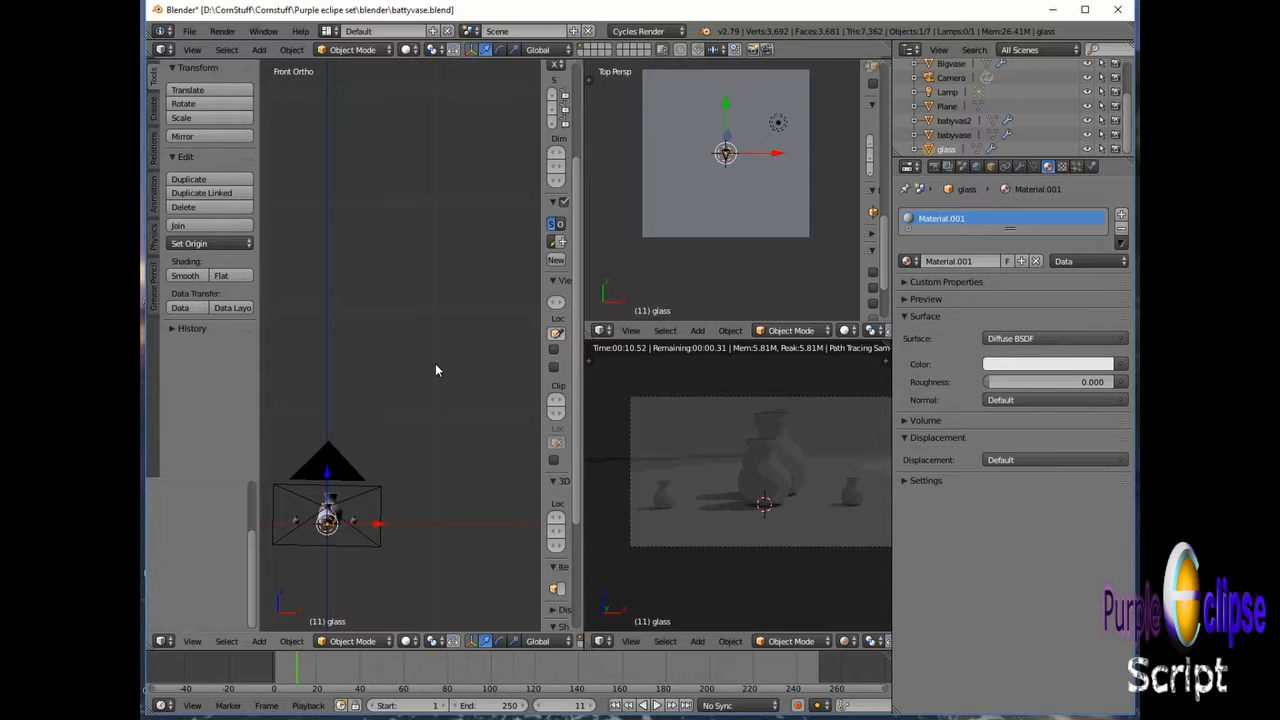
# Step: Turn the large front view into a node editor for the new material and rename the material Glass
pyautogui.hotkey('shift', 'F3')
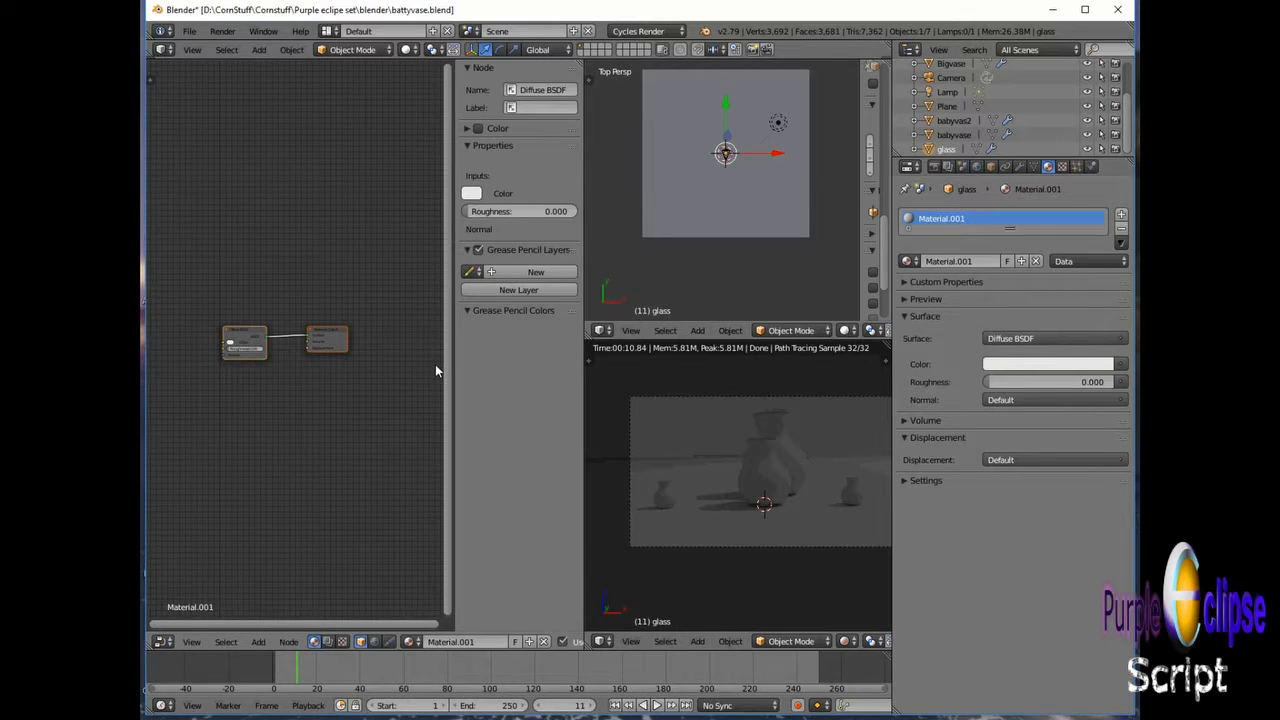
pyautogui.moveTo(455, 355); pyautogui.dragTo(558, 356)
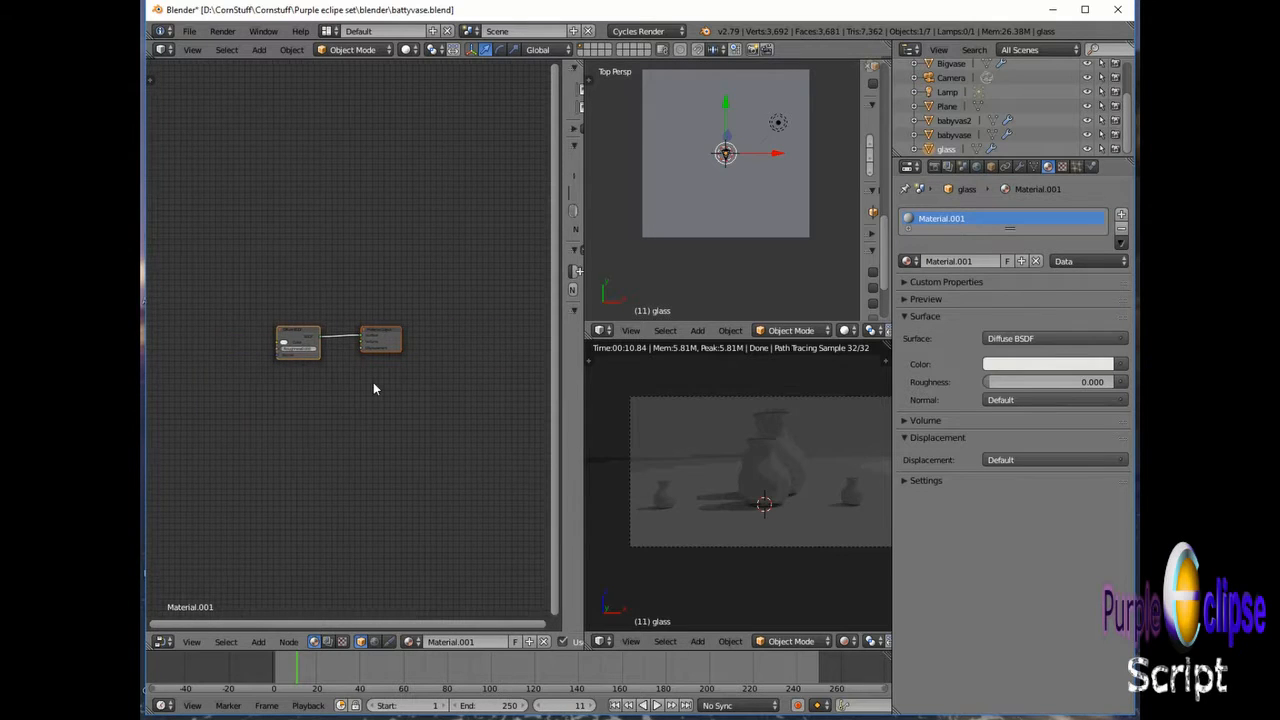
pyautogui.scroll(3, 335, 400)
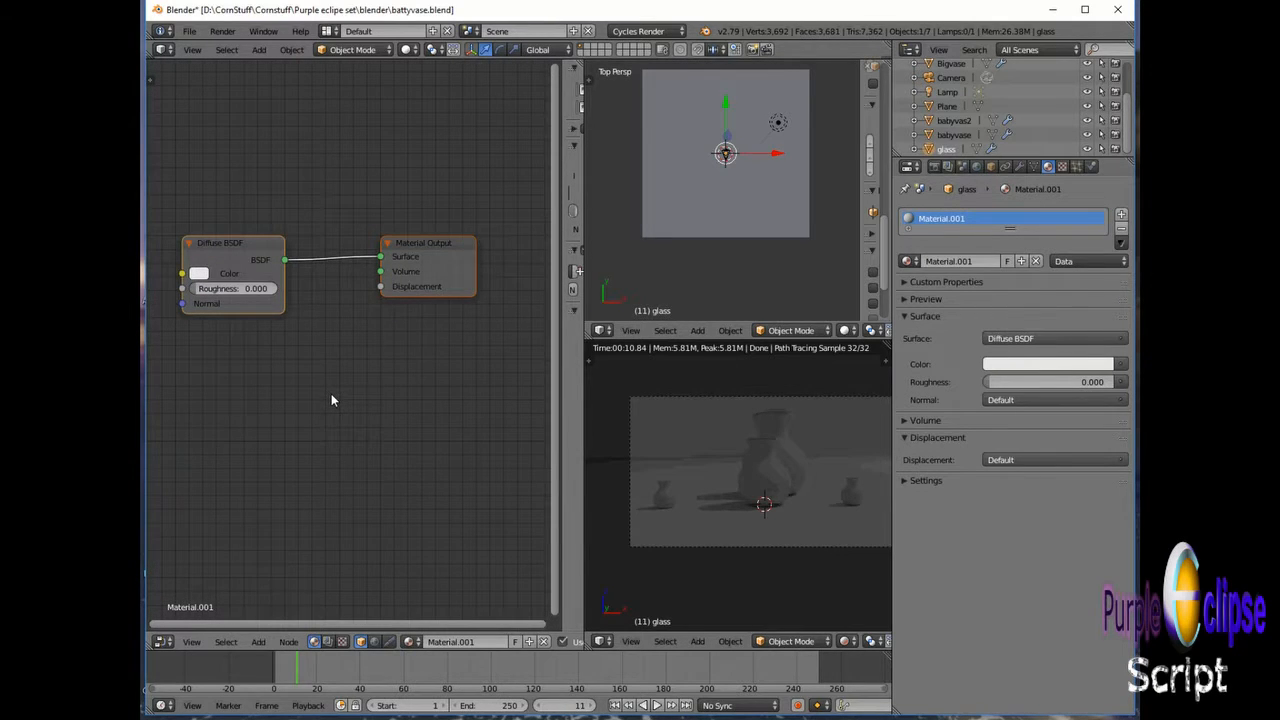
pyautogui.doubleClick(984, 261)
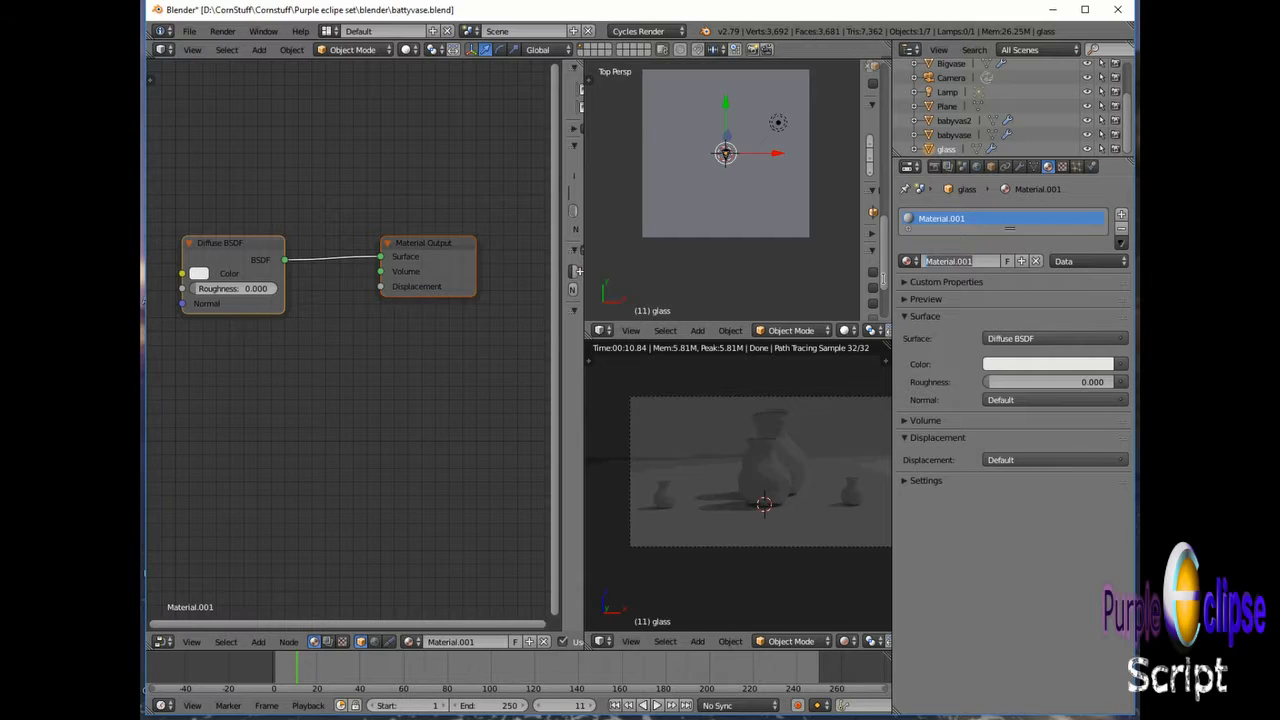
pyautogui.write('Glass')
pyautogui.press('Return')
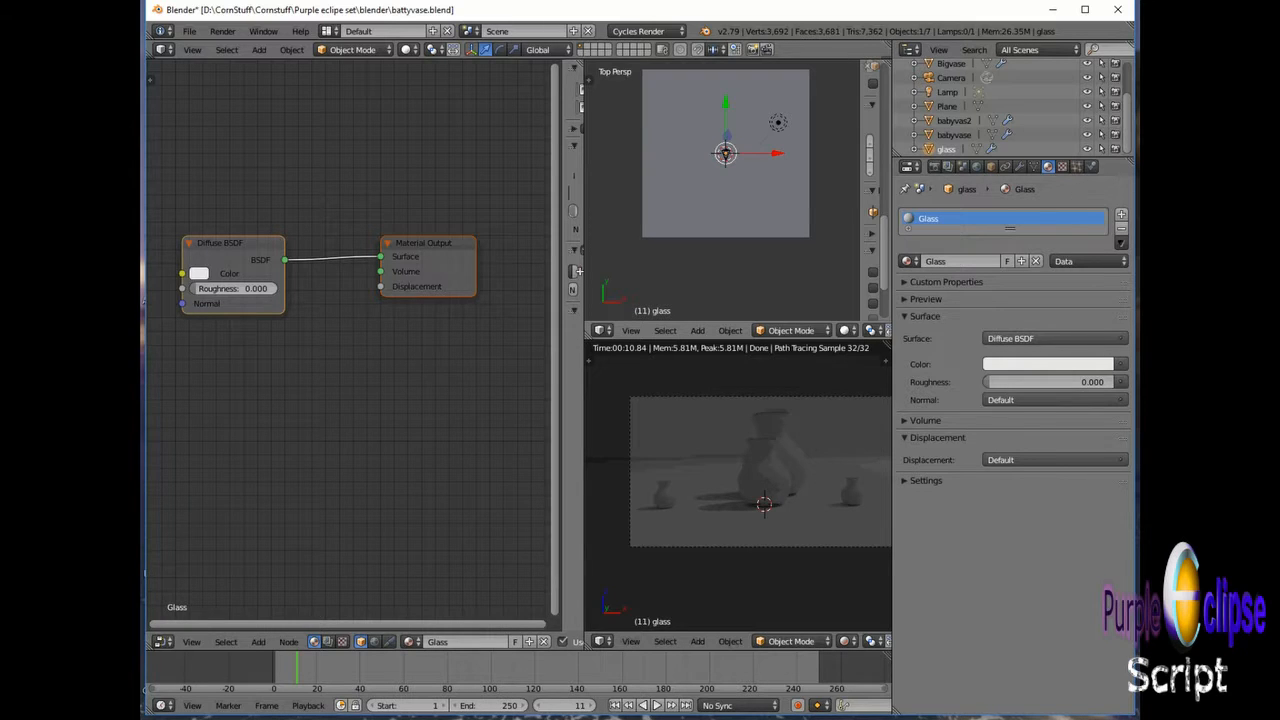
# Step: Add a Glass BSDF shader node and place it below the Diffuse BSDF node
pyautogui.scroll(-2, 296, 450)
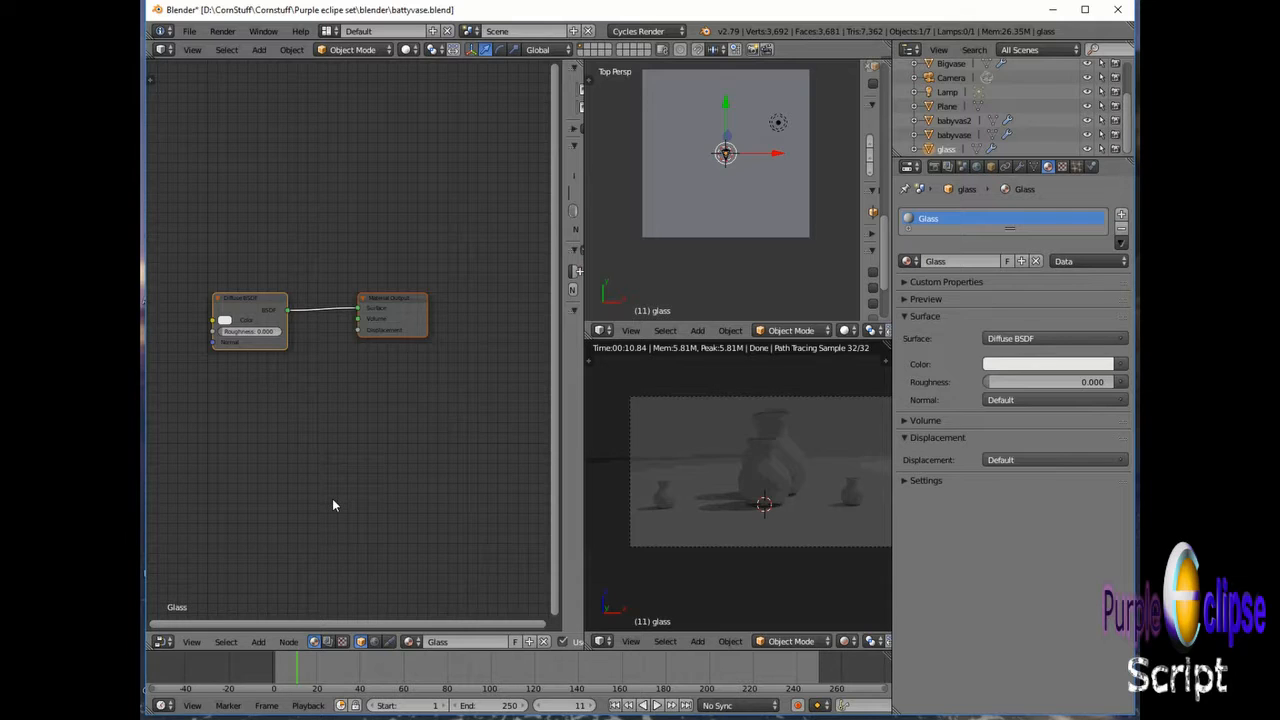
pyautogui.hotkey('shift', 'a')
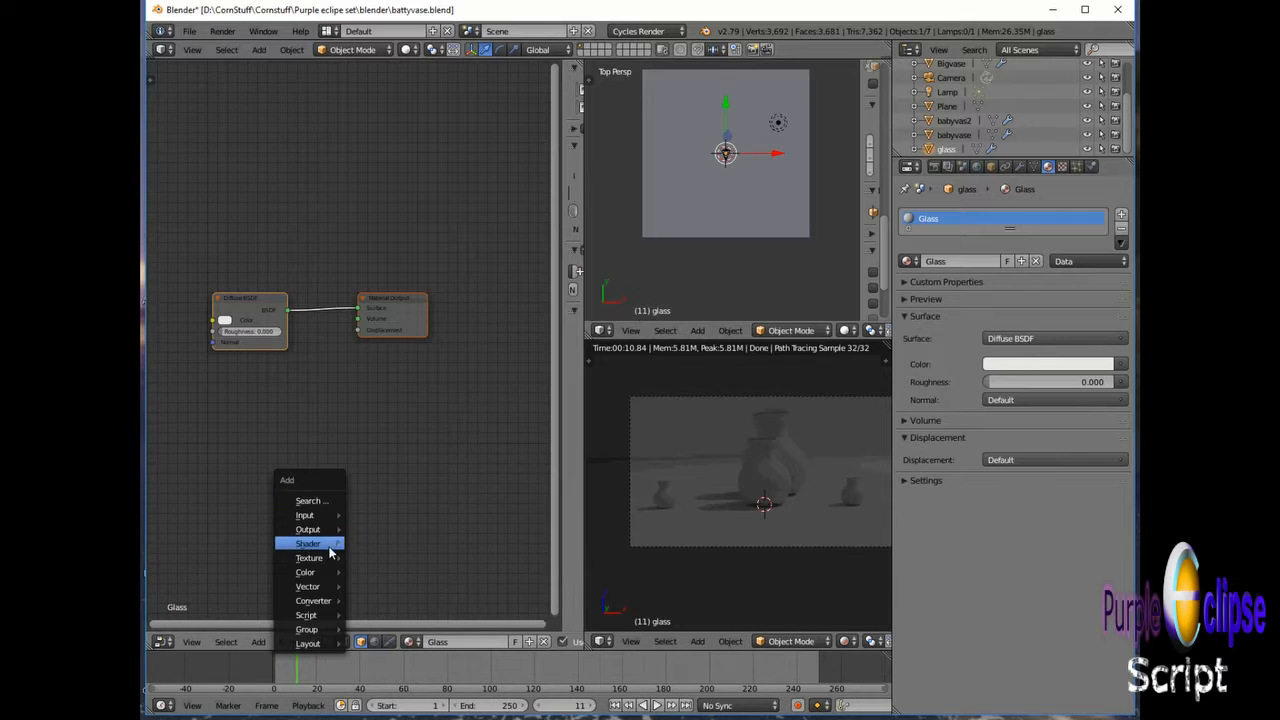
pyautogui.moveTo(328, 547)
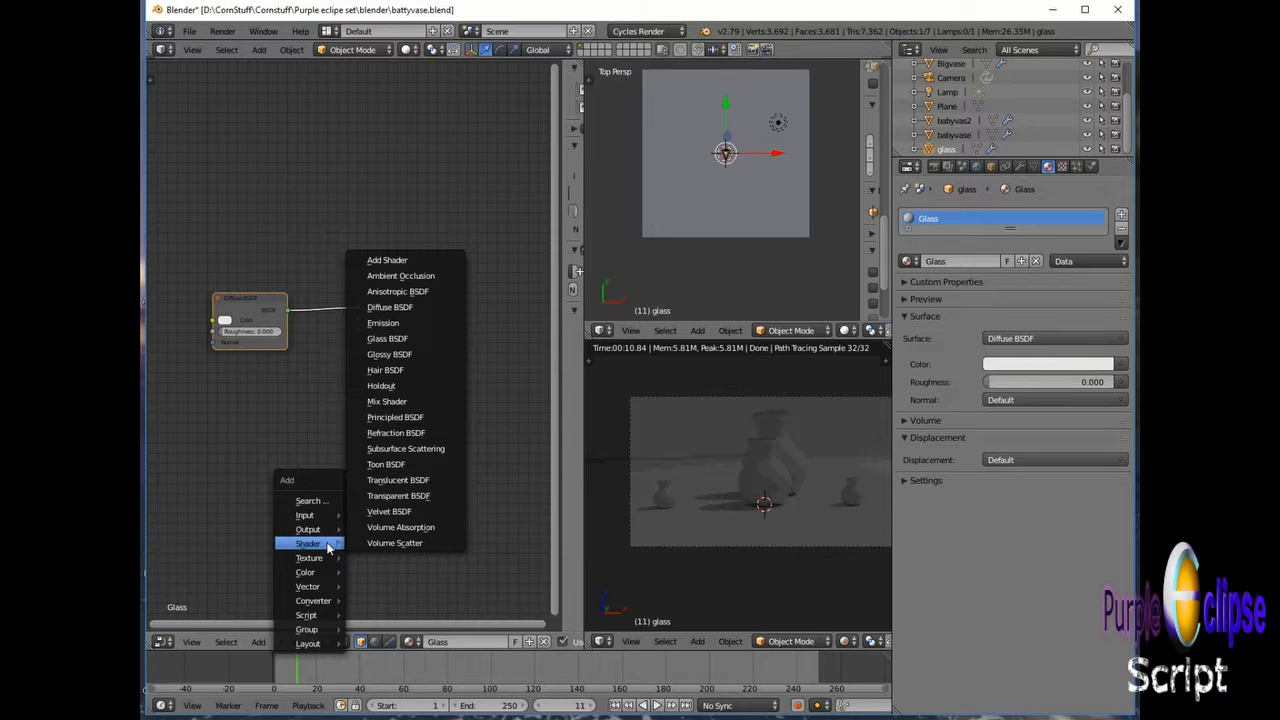
pyautogui.click(395, 338)
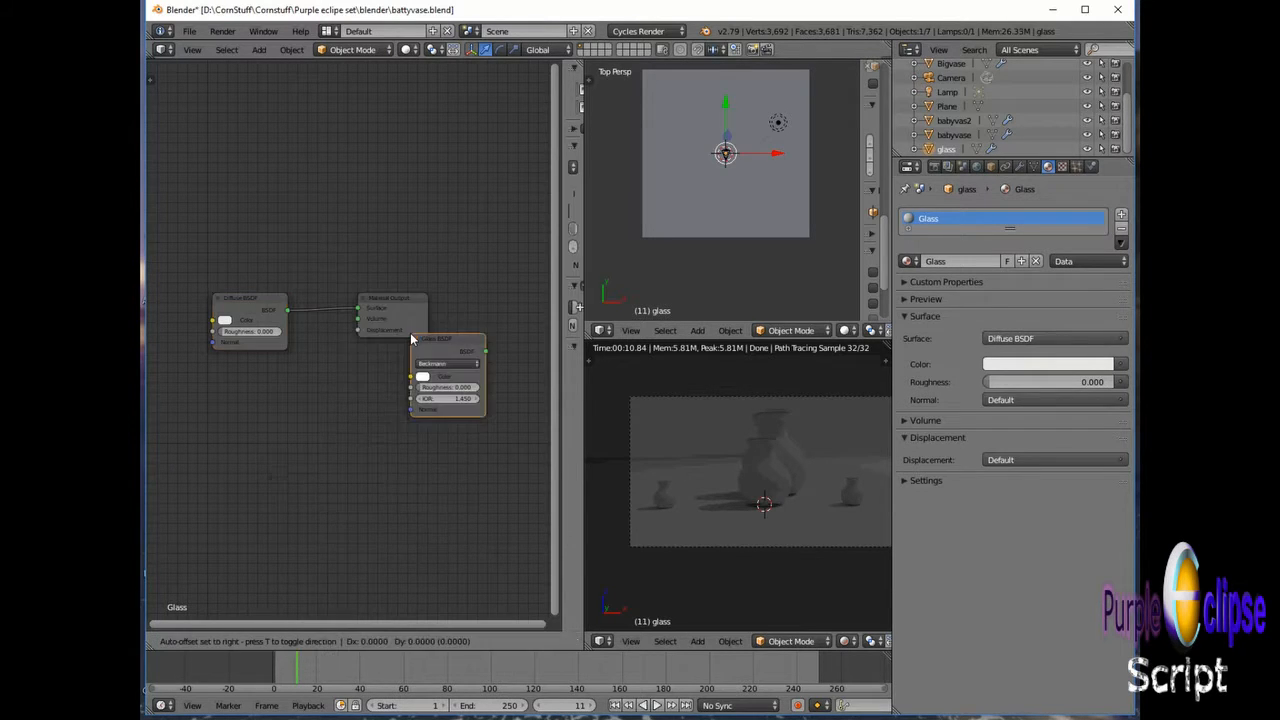
pyautogui.click(181, 395)
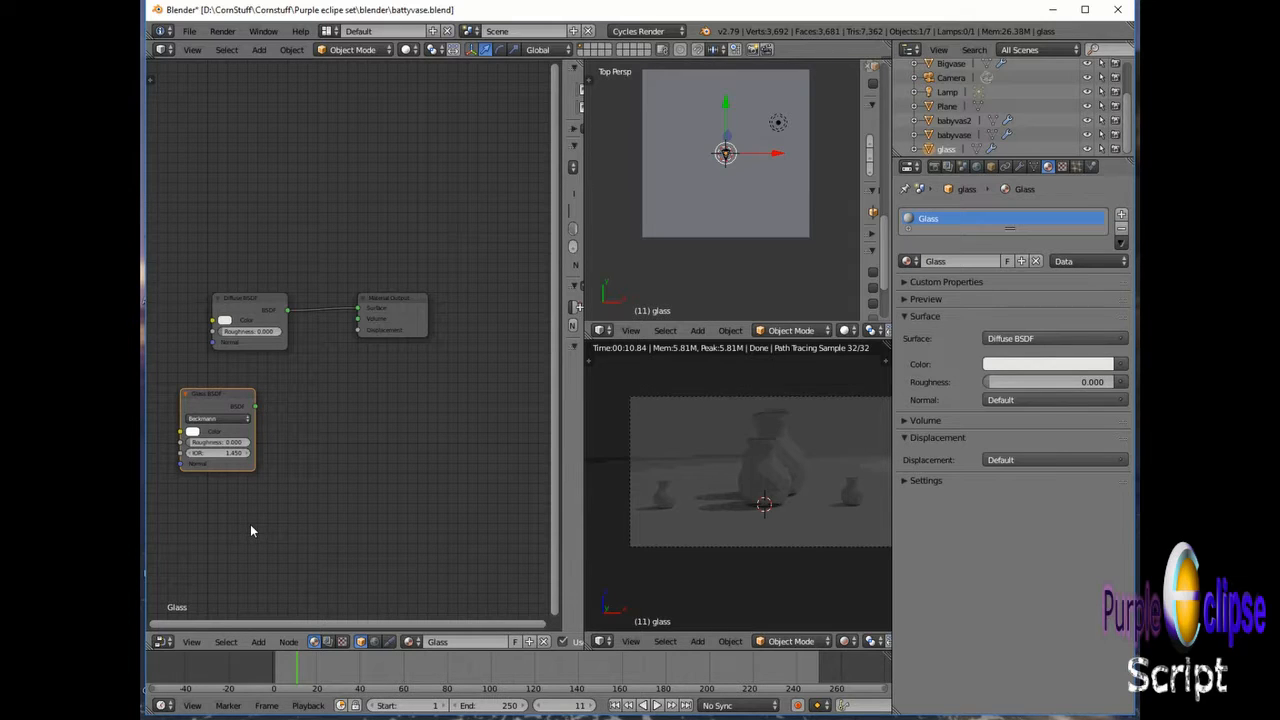
pyautogui.click(219, 419)
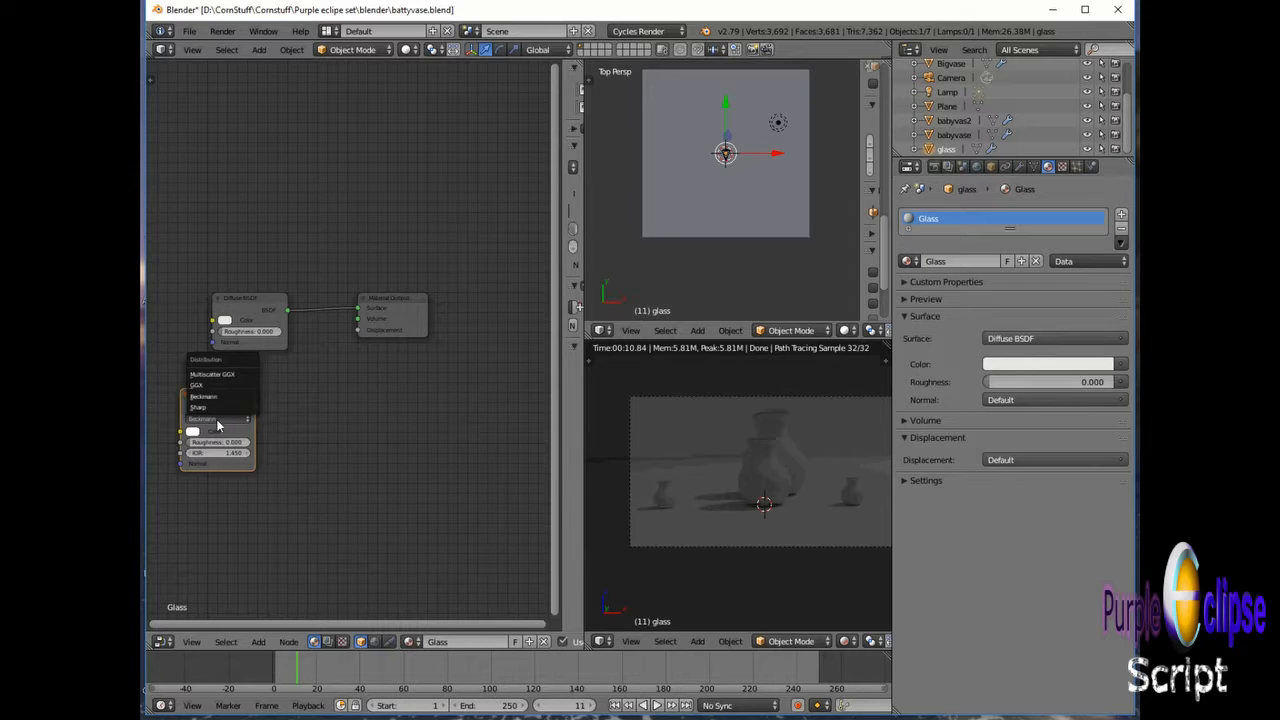
pyautogui.click(219, 422)
pyautogui.scroll(1, 219, 425)
pyautogui.scroll(1, 218, 429)
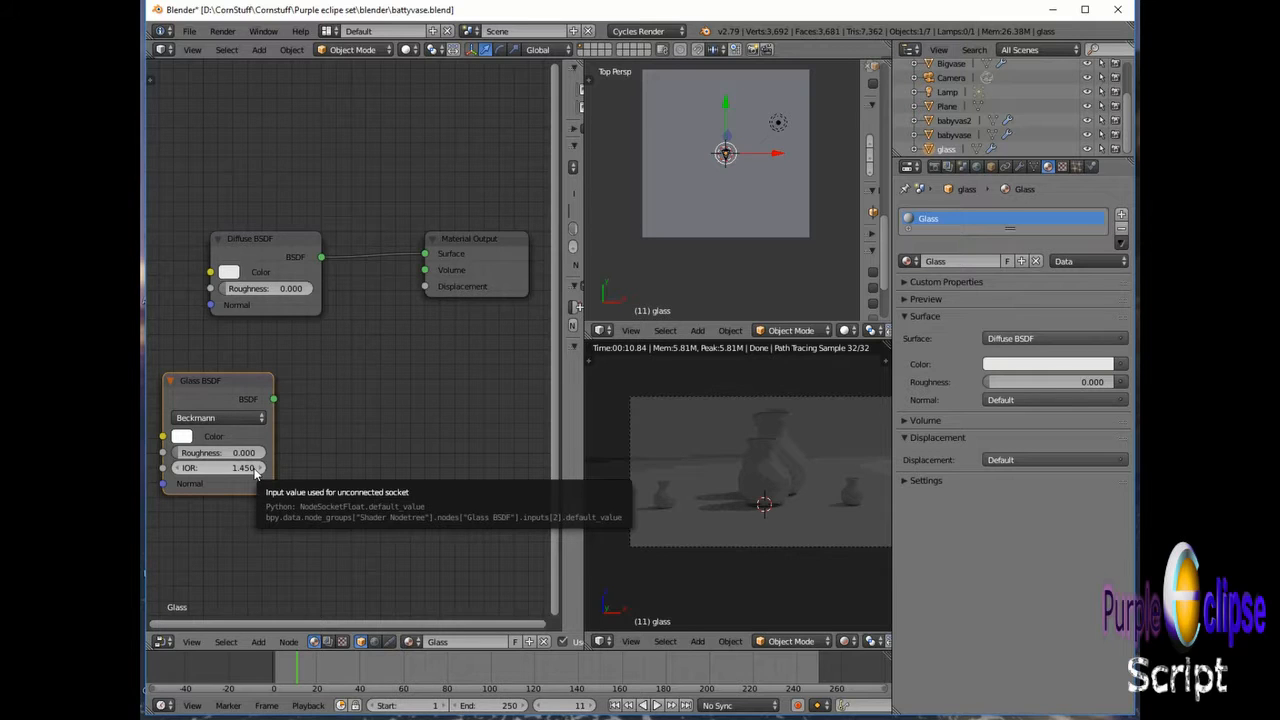
# Step: Add a Mix Shader node and insert it into the link between the Diffuse BSDF and the Material Output
pyautogui.hotkey('shift', 'a')
pyautogui.moveTo(255, 474)
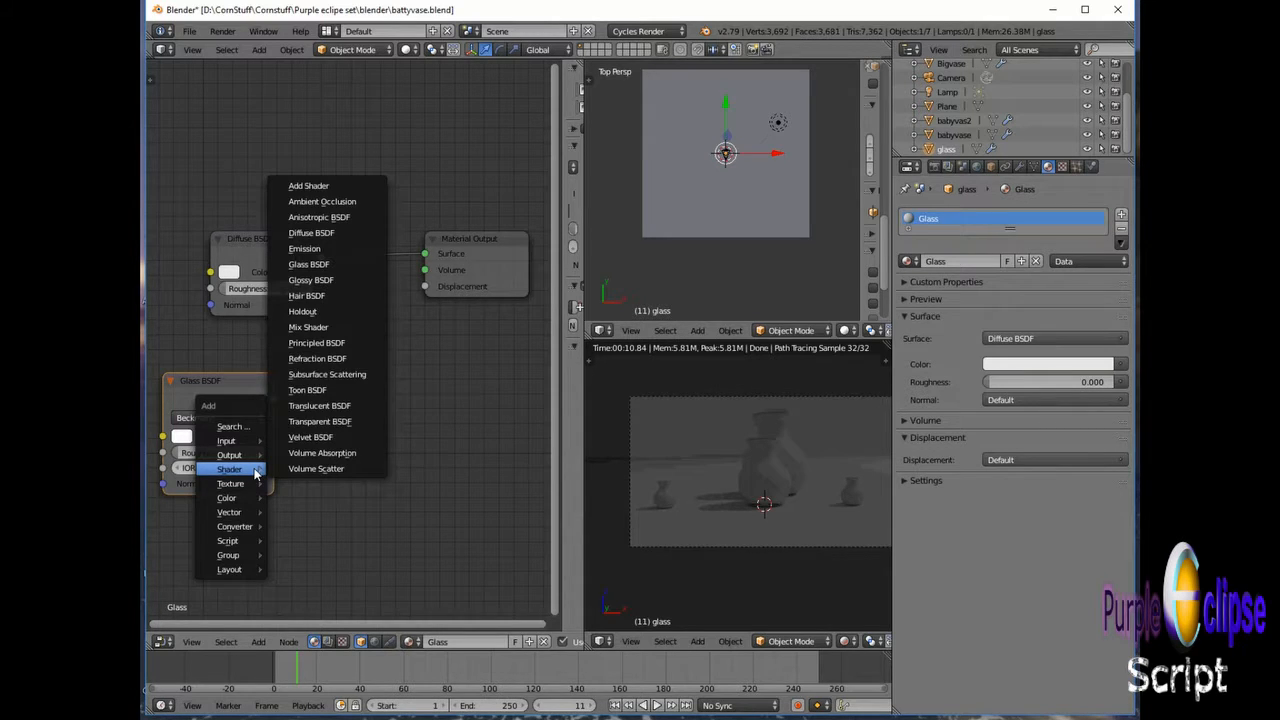
pyautogui.click(324, 327)
pyautogui.click(333, 353)
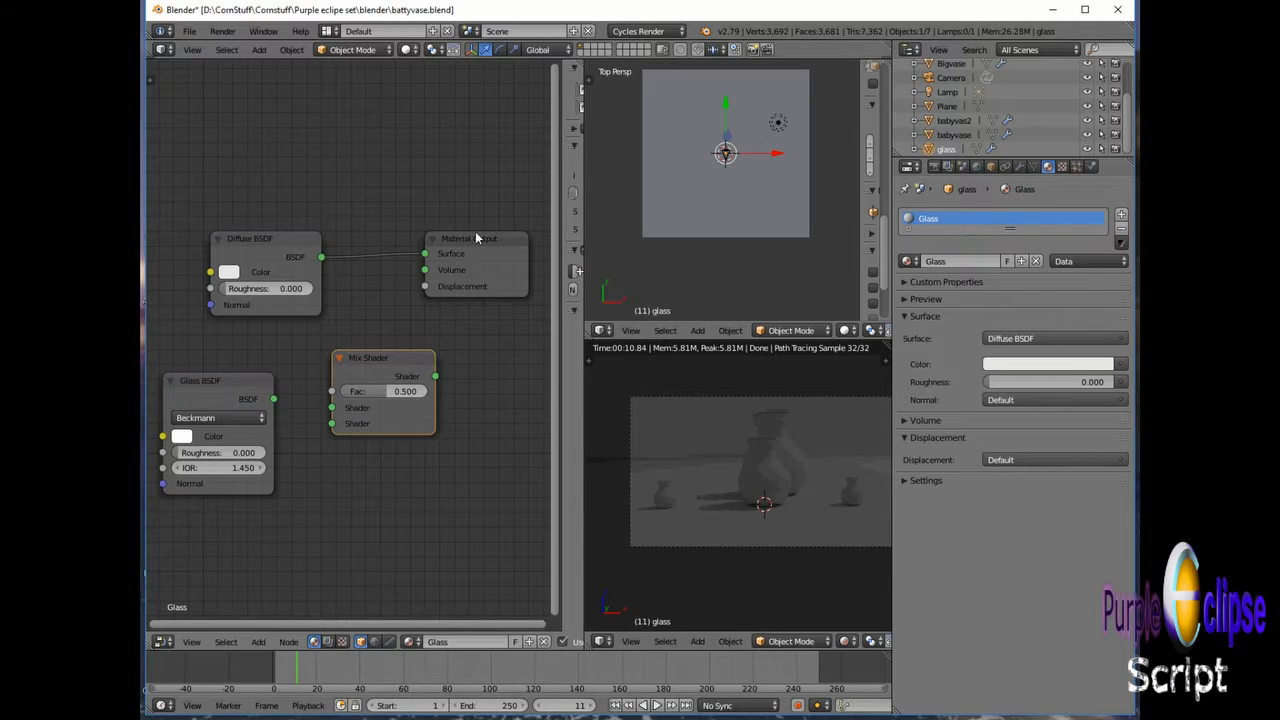
pyautogui.moveTo(470, 246); pyautogui.dragTo(528, 248)
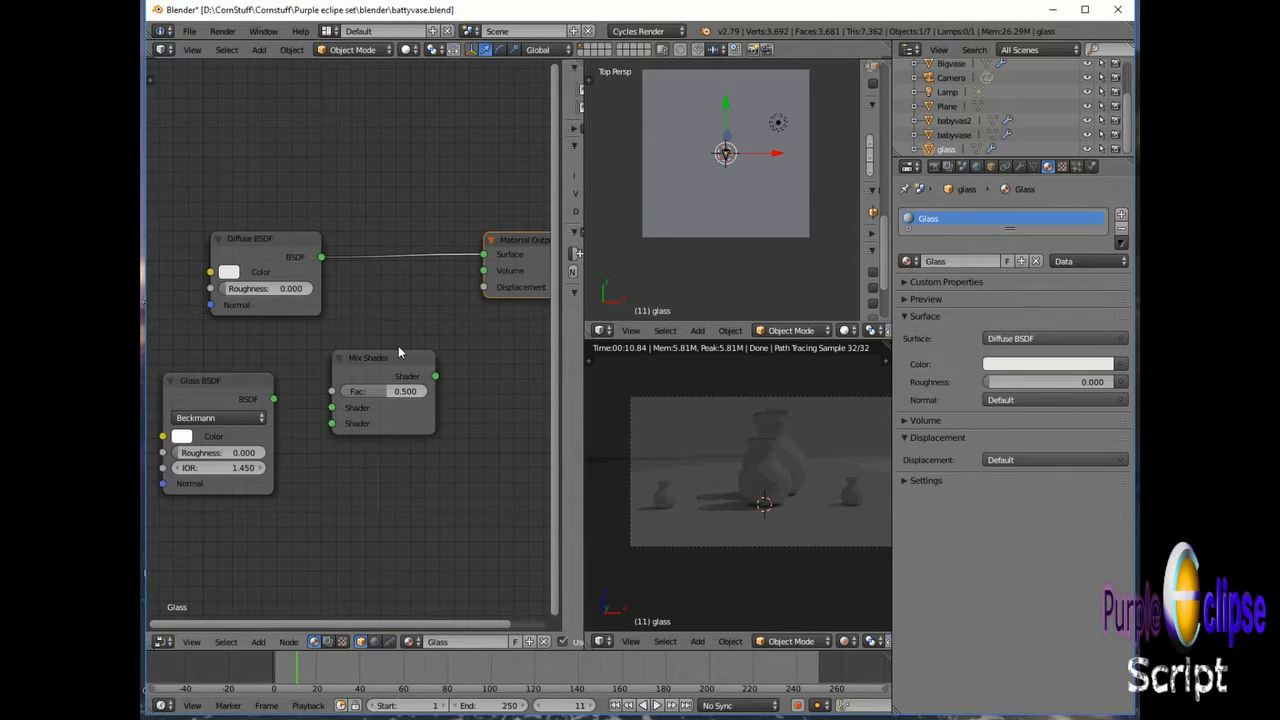
pyautogui.moveTo(381, 353); pyautogui.dragTo(407, 190)
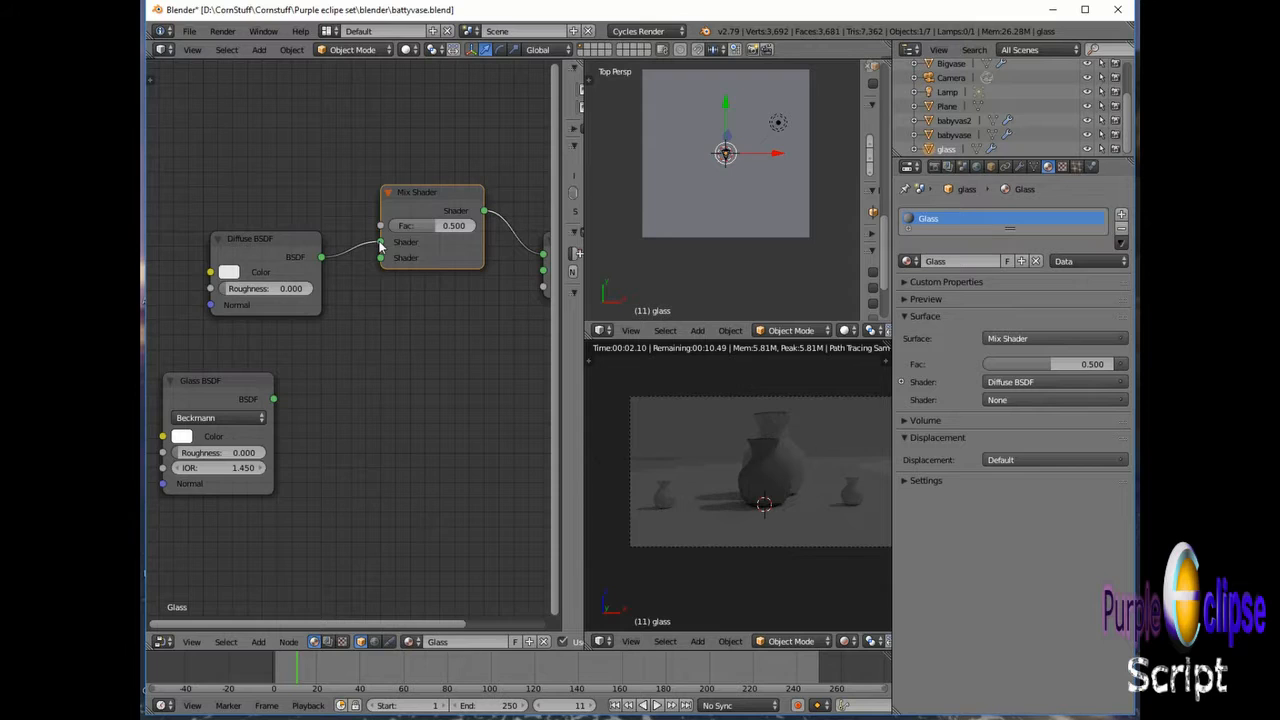
# Step: Move the Diffuse BSDF link to the Mix Shader's second Shader input and connect the Glass BSDF to its Fac input
pyautogui.moveTo(380, 242)
pyautogui.mouseDown()
pyautogui.moveTo(366, 256)
pyautogui.moveTo(380, 258)
pyautogui.mouseUp()
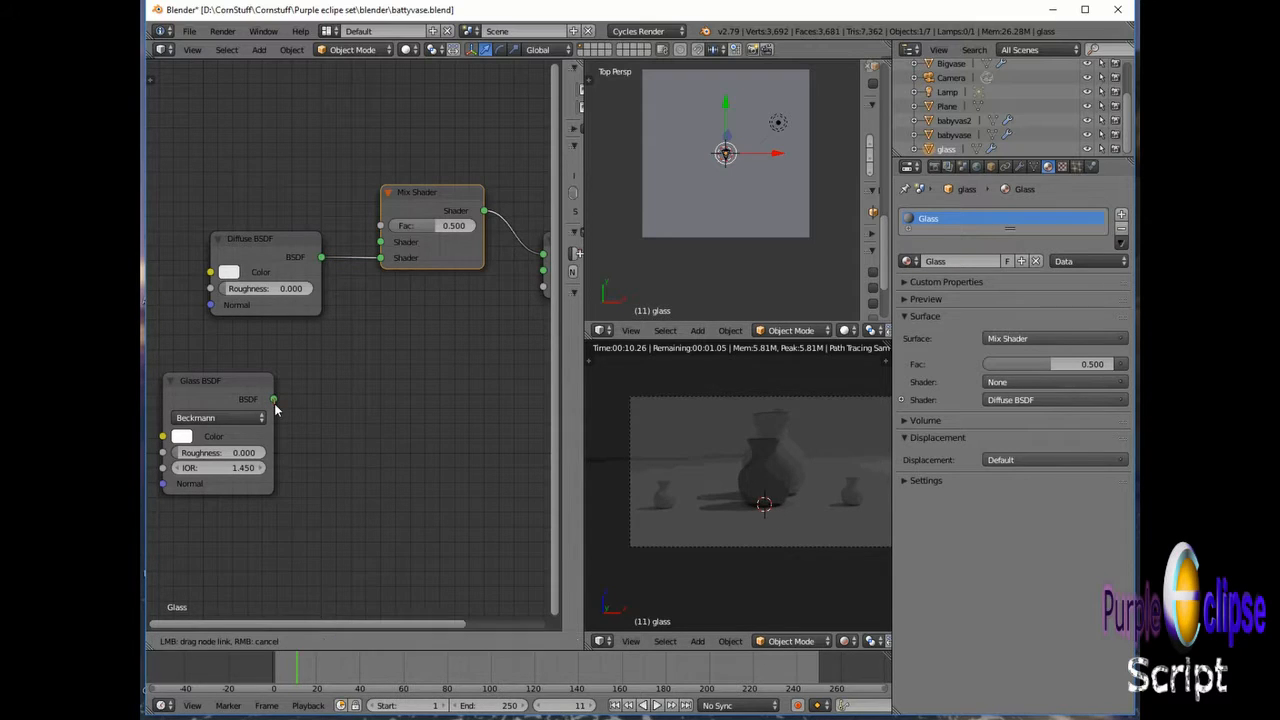
pyautogui.moveTo(273, 399); pyautogui.dragTo(380, 226)
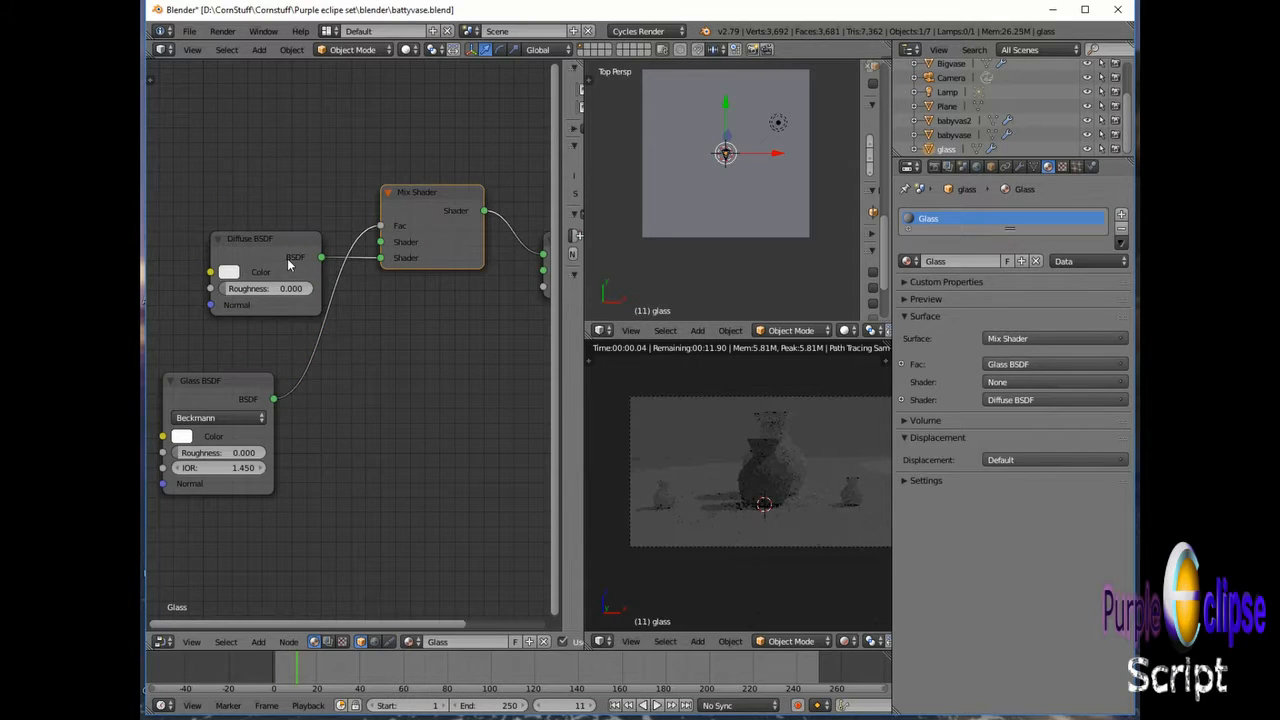
# Step: Move the Diffuse BSDF node below the Mix Shader, beside the Glass BSDF node
pyautogui.click(287, 258)
pyautogui.moveTo(321, 270); pyautogui.dragTo(385, 400)
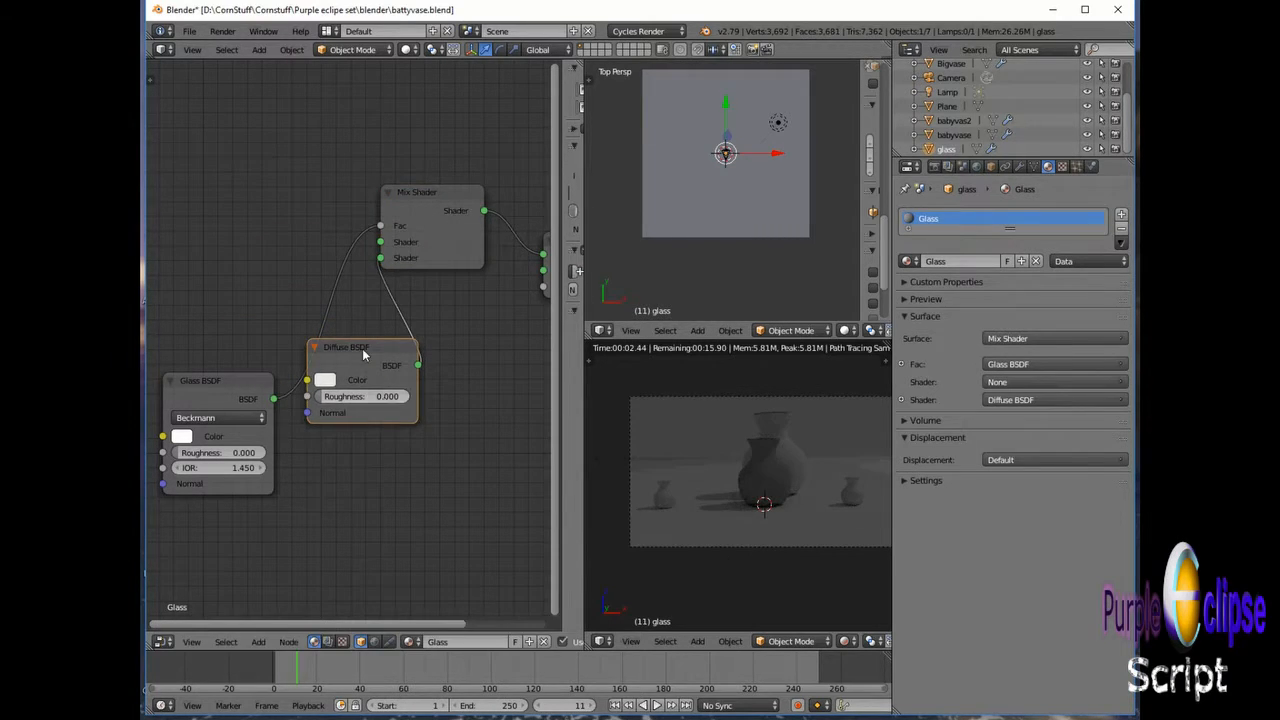
pyautogui.moveTo(374, 353); pyautogui.dragTo(411, 372)
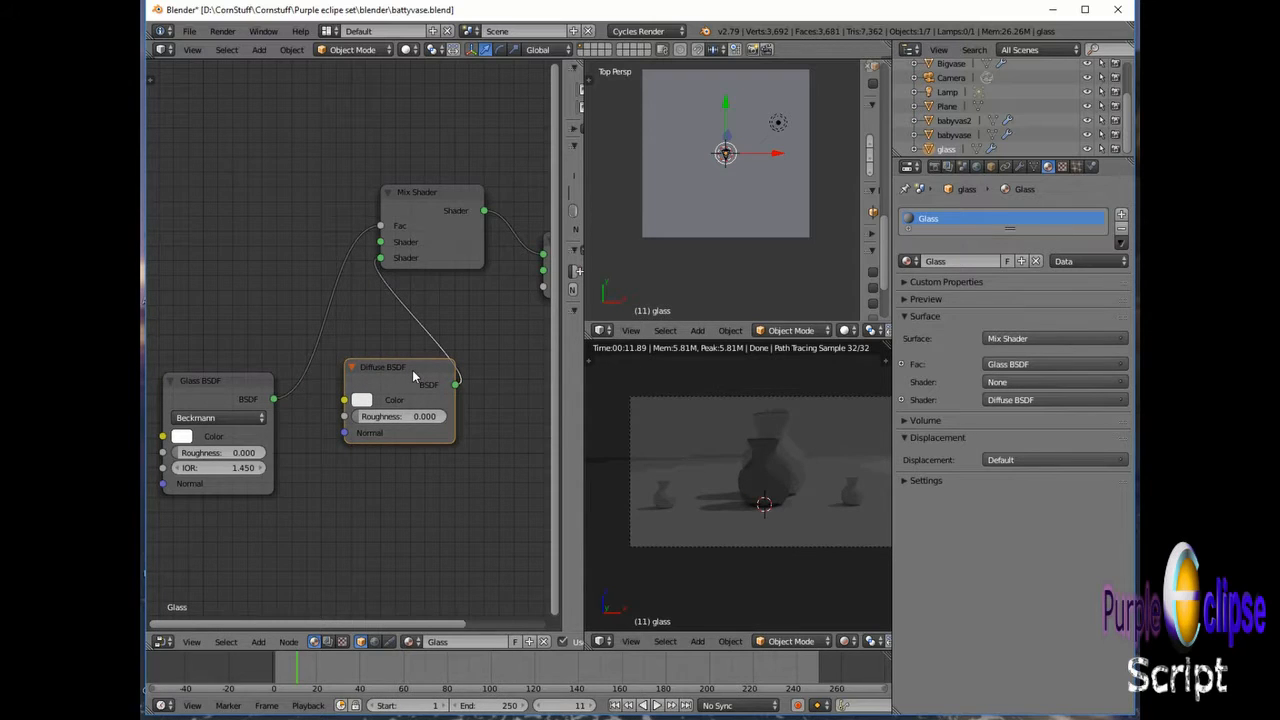
# Step: Add a Fresnel node feeding the Mix Shader's Fac, with the Glass BSDF link moved to the first Shader input
pyautogui.hotkey('shift', 'a')
pyautogui.moveTo(413, 373)
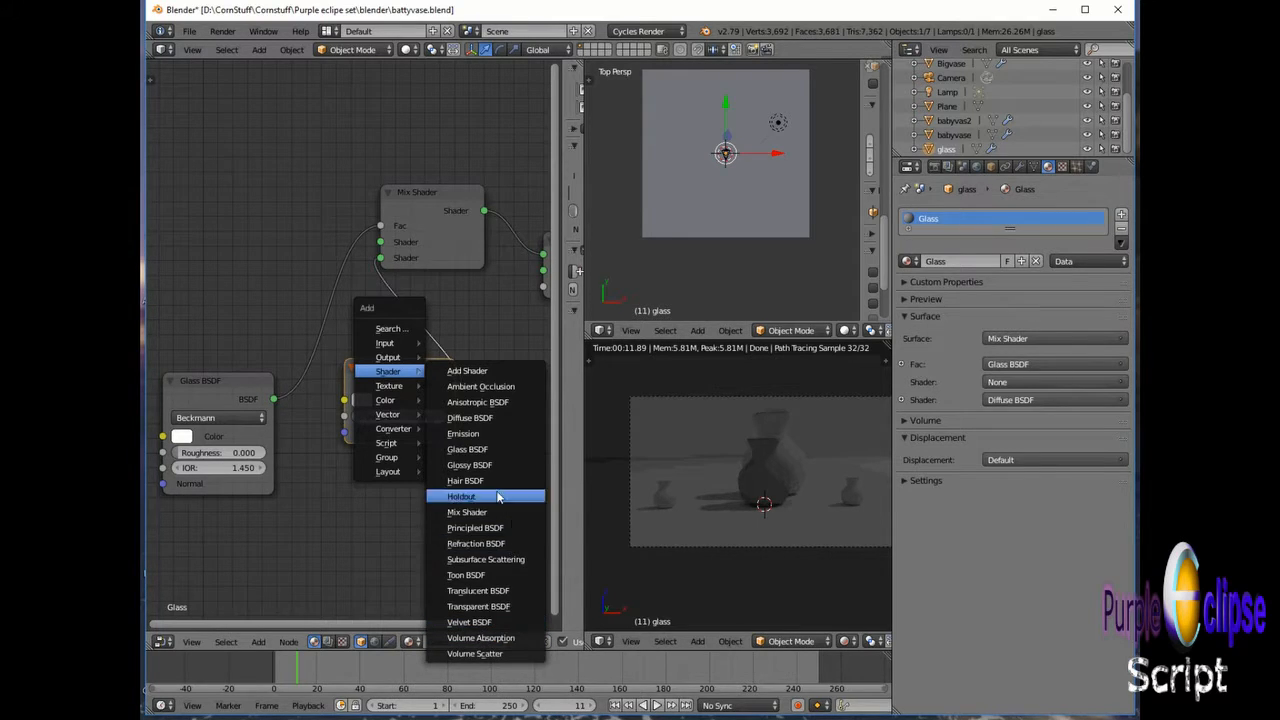
pyautogui.moveTo(431, 345)
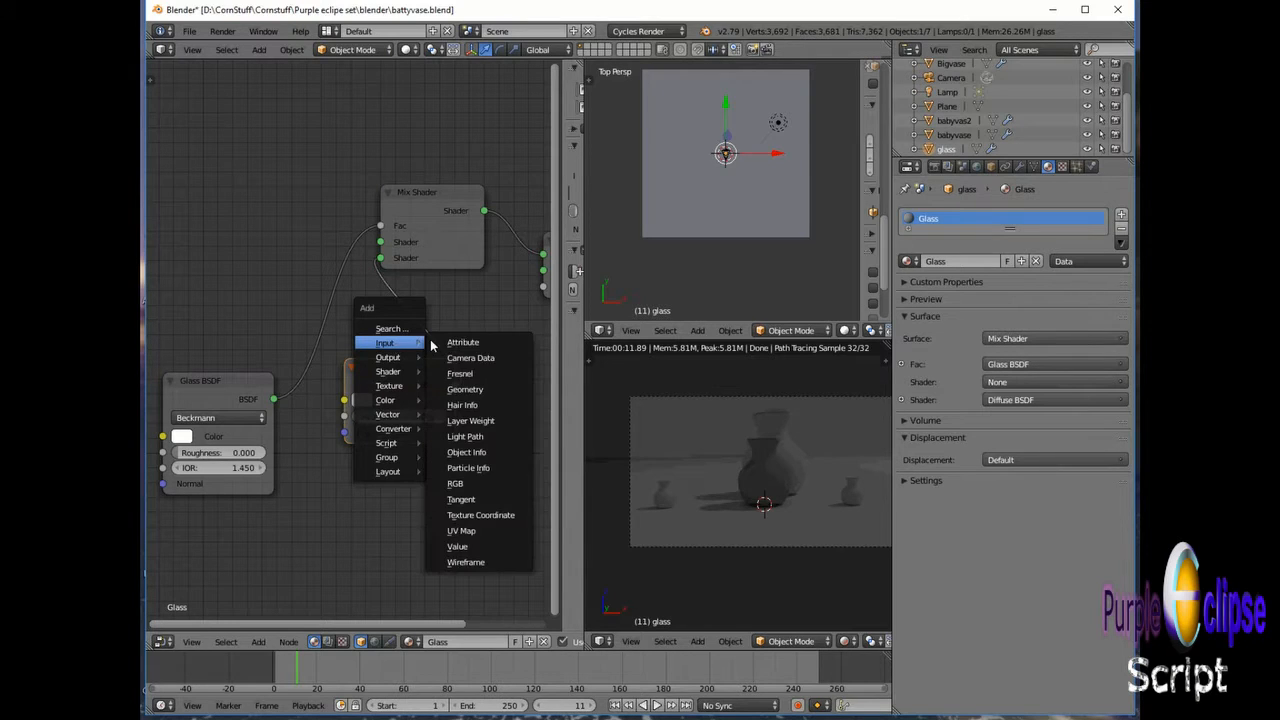
pyautogui.click(485, 372)
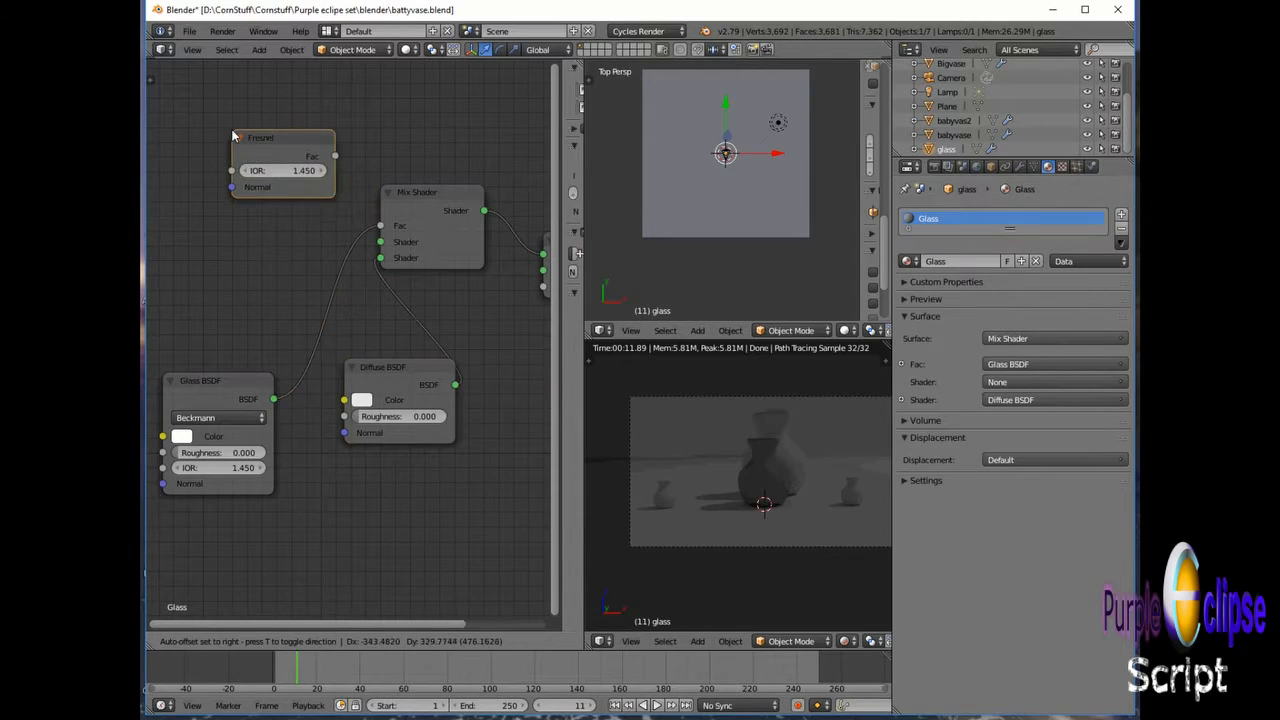
pyautogui.click(233, 135)
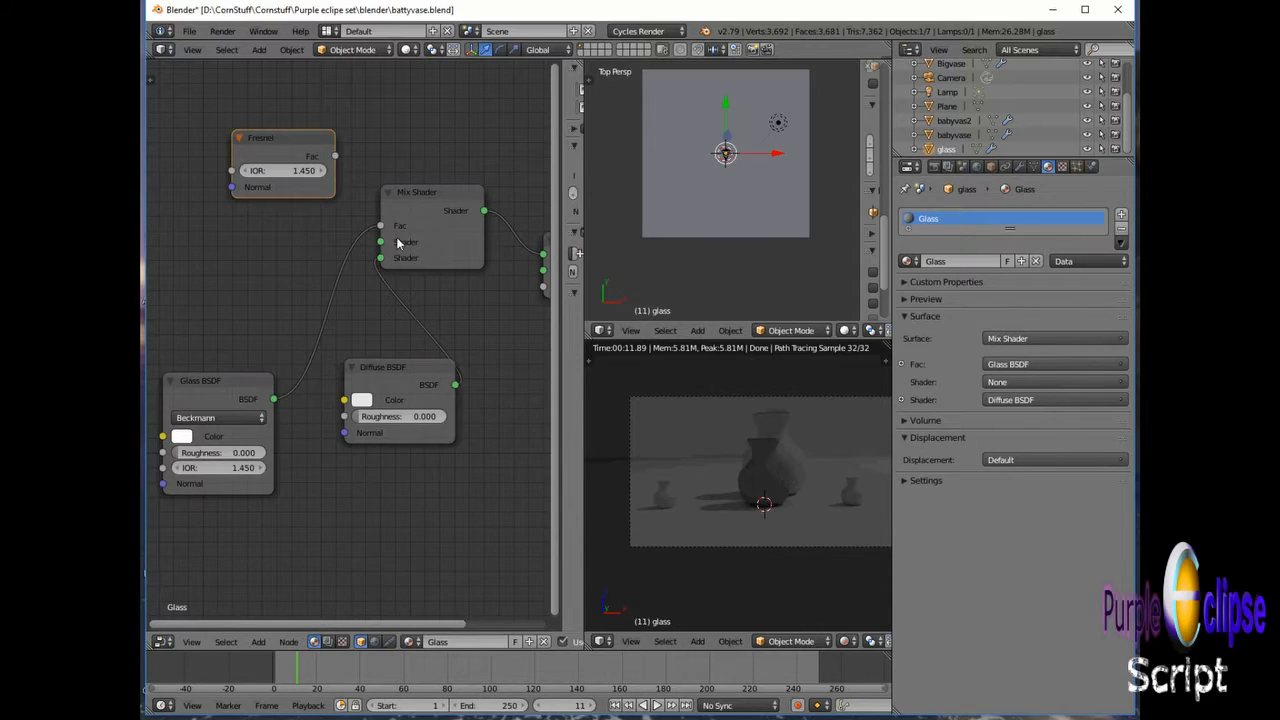
pyautogui.moveTo(381, 226)
pyautogui.mouseDown()
pyautogui.moveTo(355, 243)
pyautogui.moveTo(381, 242)
pyautogui.mouseUp()
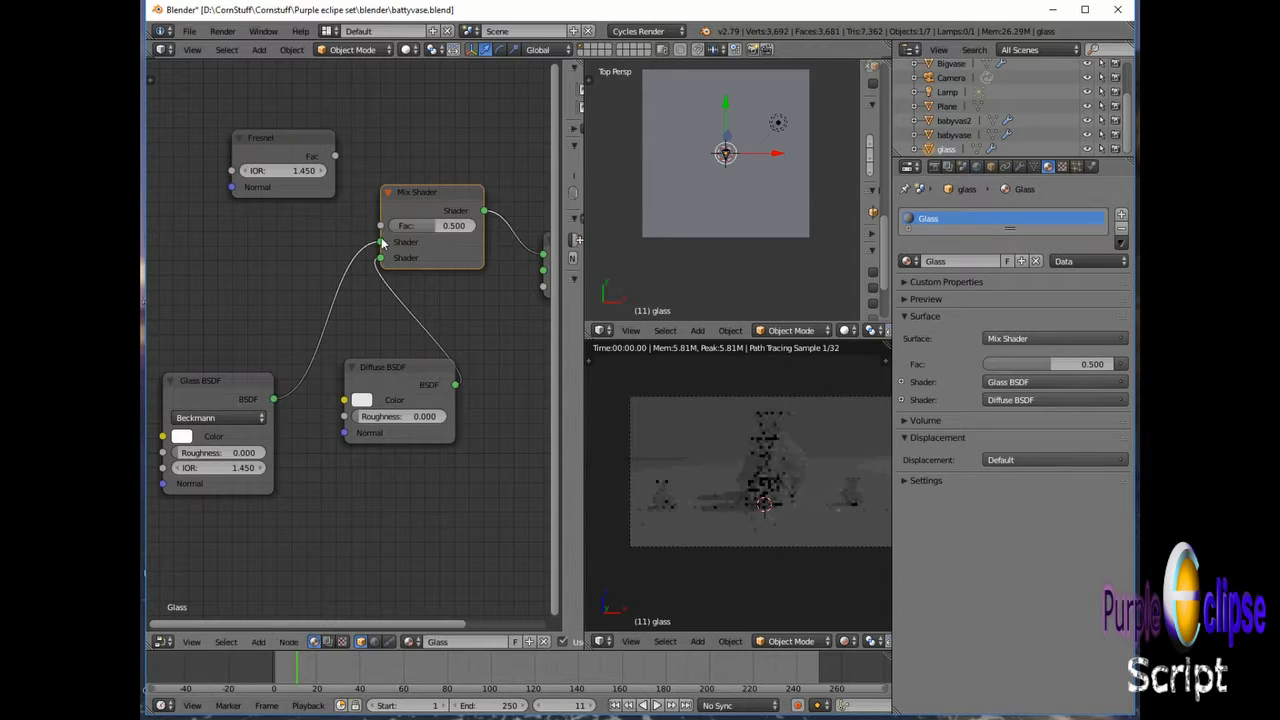
pyautogui.moveTo(336, 156); pyautogui.dragTo(381, 226)
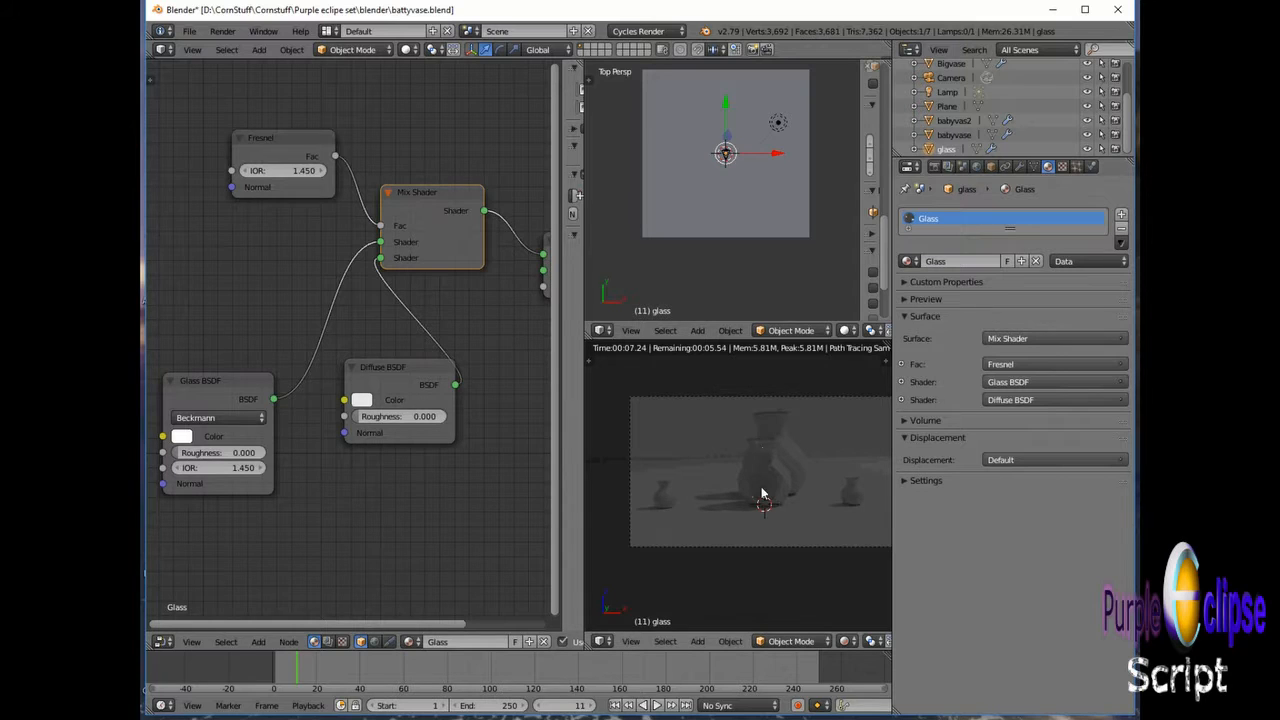
# Step: Create a new material on the Bigvase object and name it Bluevase
pyautogui.scroll(2, 988, 137)
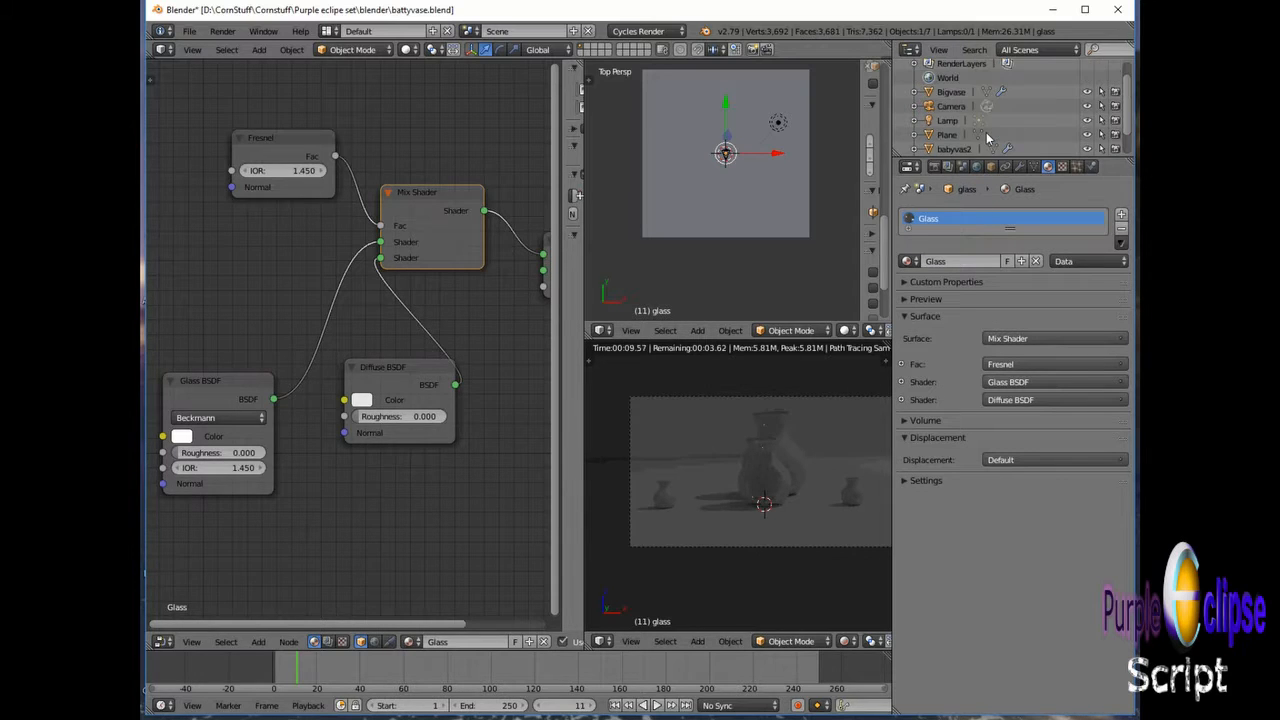
pyautogui.scroll(-2, 988, 137)
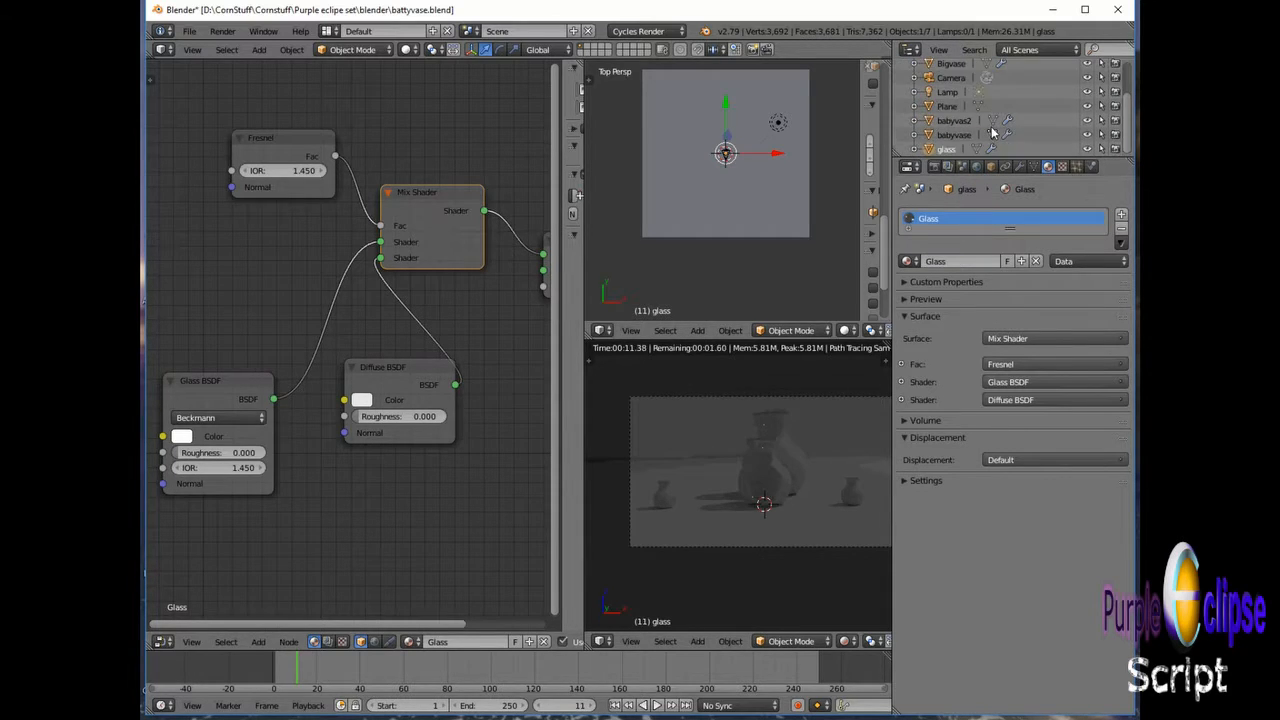
pyautogui.scroll(2, 978, 135)
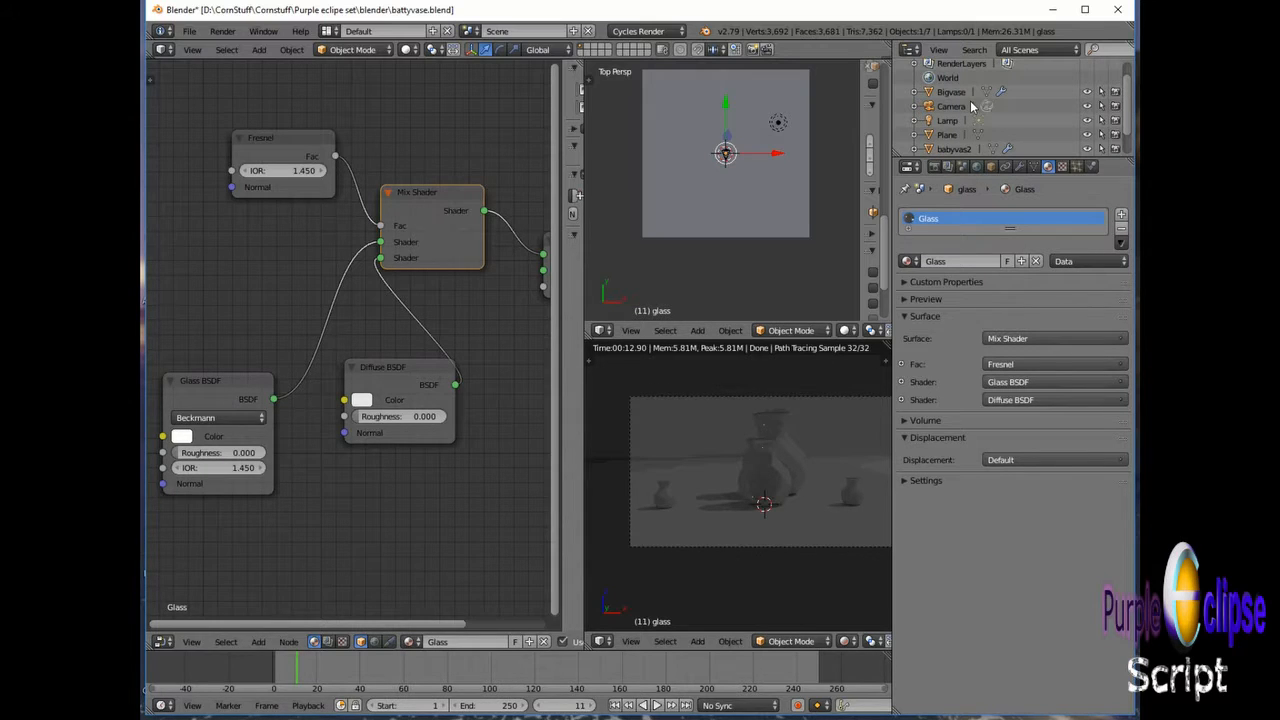
pyautogui.click(958, 94)
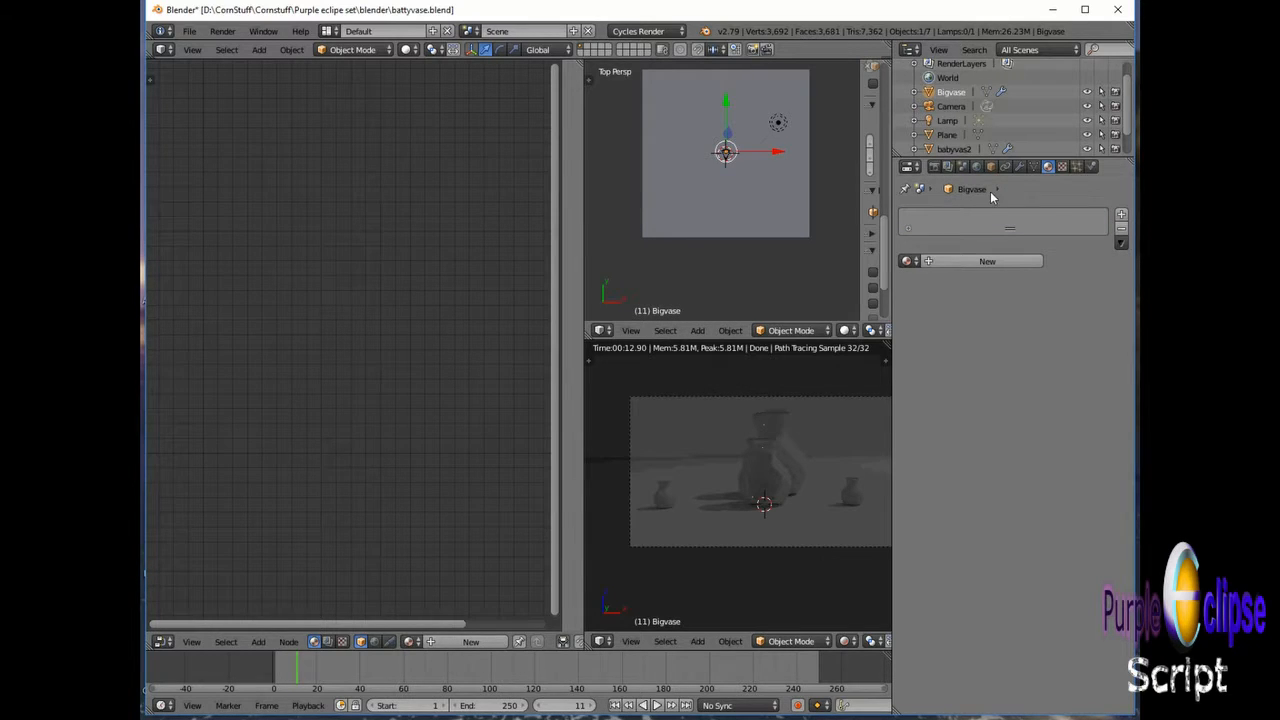
pyautogui.click(970, 262)
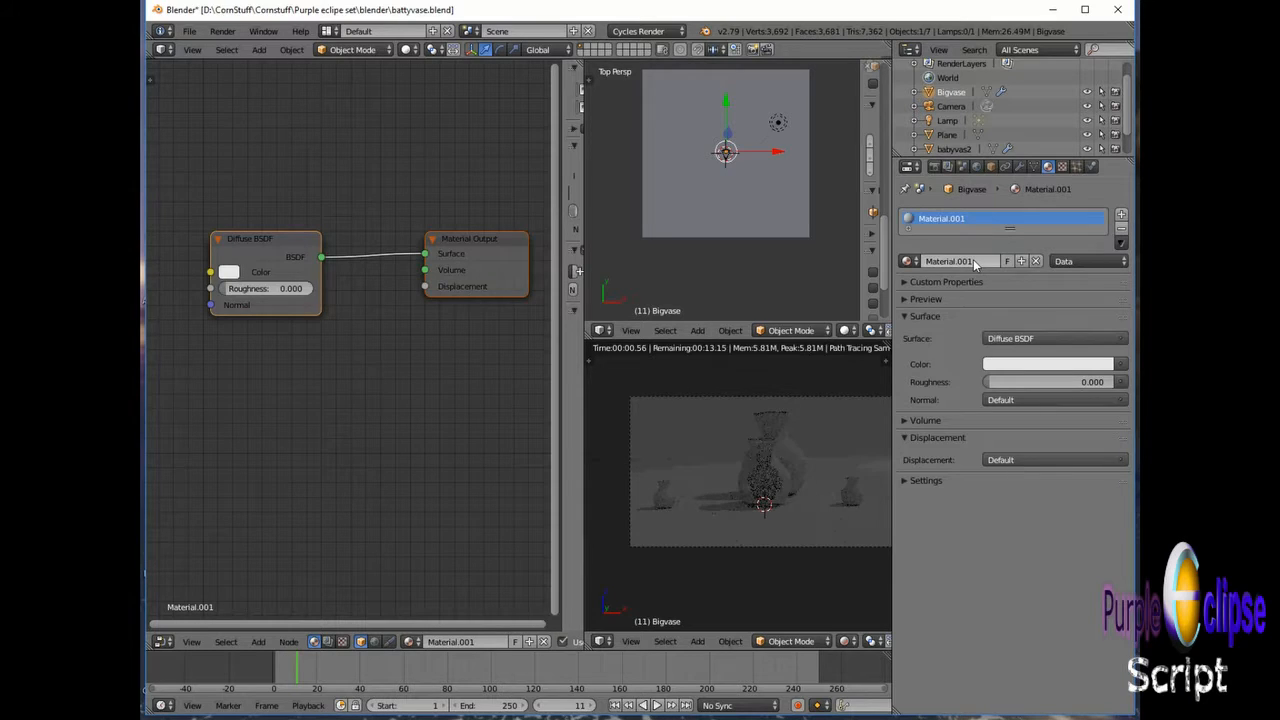
pyautogui.click(973, 259)
pyautogui.press('BackSpace')
pyautogui.write('Bluevase')
pyautogui.press('Return')
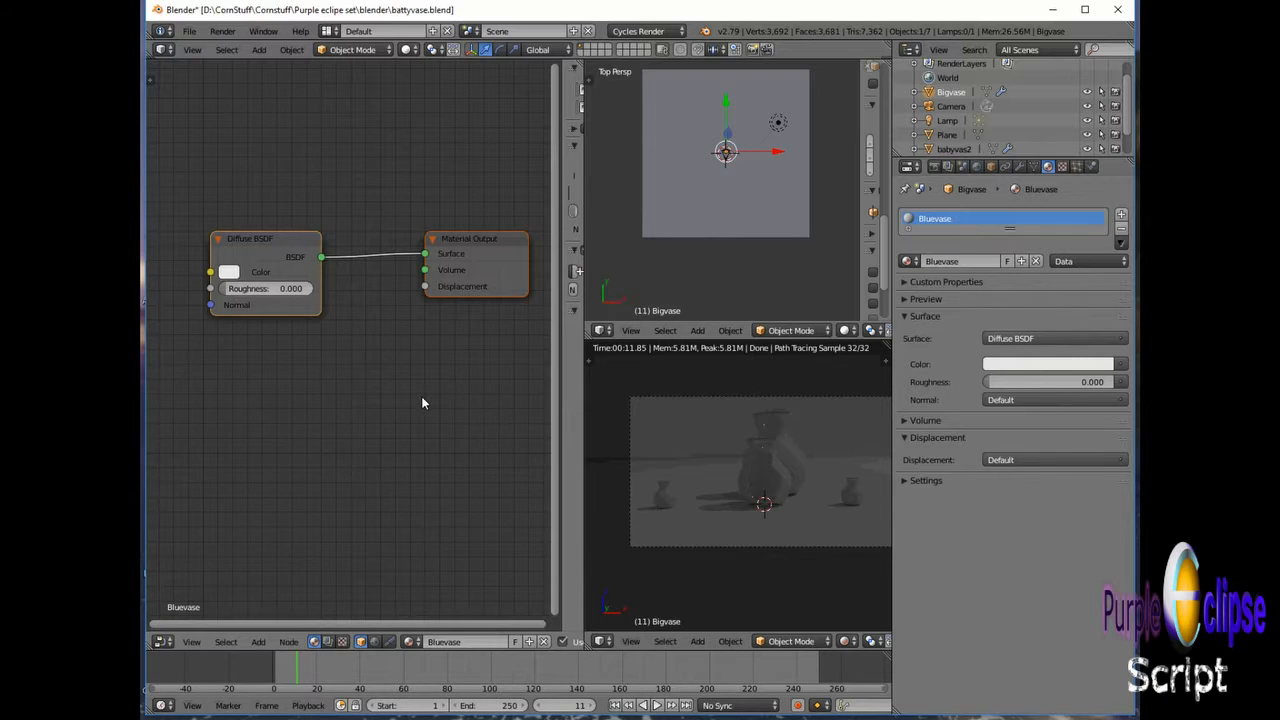
# Step: Add a Glossy BSDF node to the Bluevase material, placed below the Diffuse BSDF node
pyautogui.hotkey('shift', 'a')
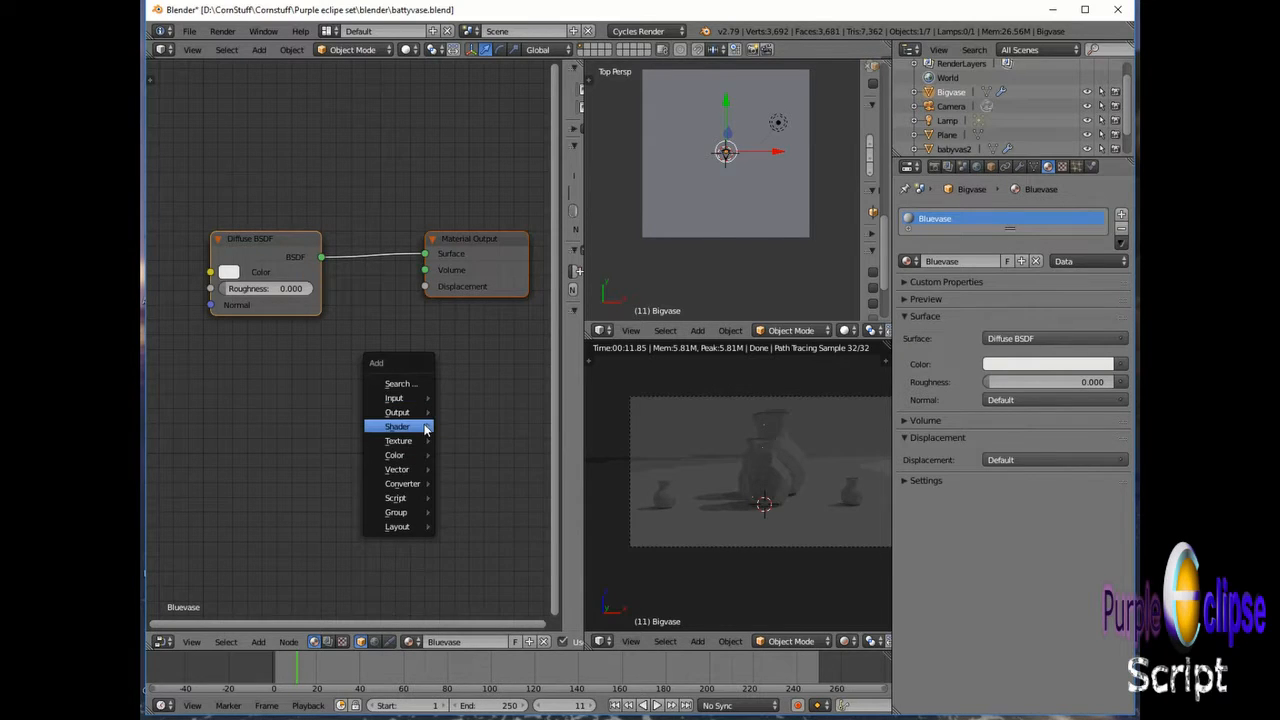
pyautogui.moveTo(421, 427)
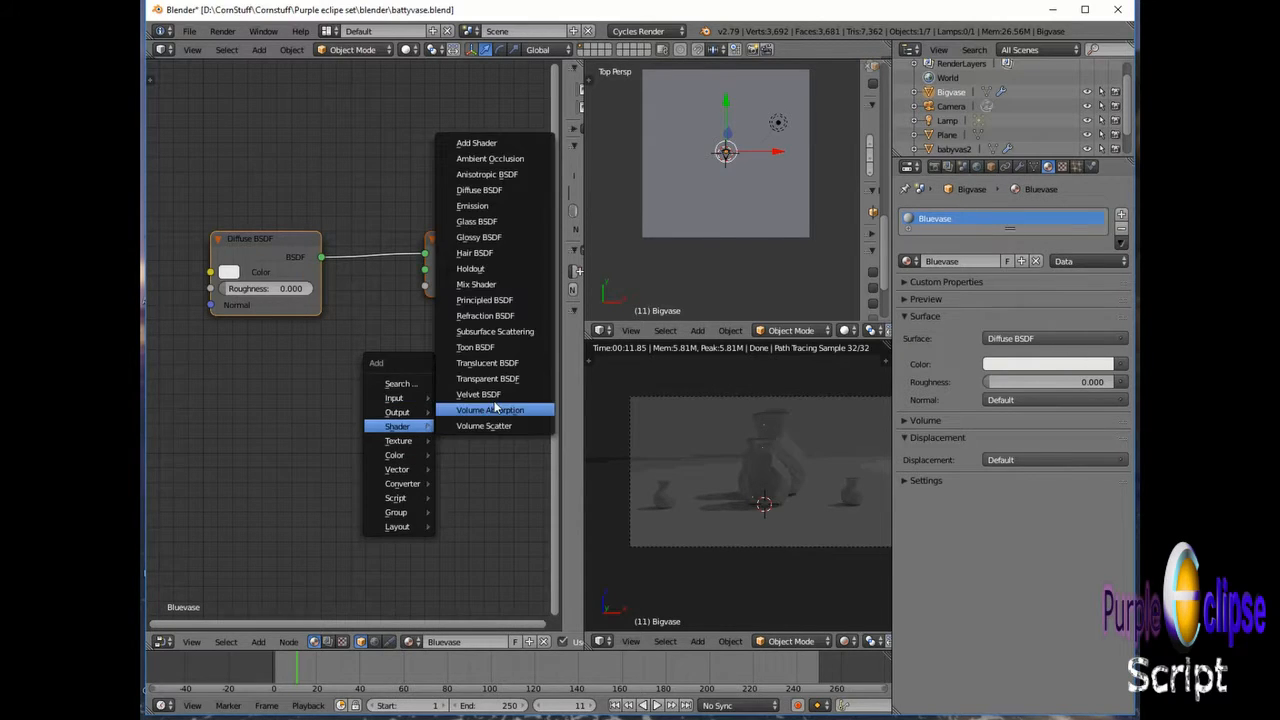
pyautogui.click(499, 237)
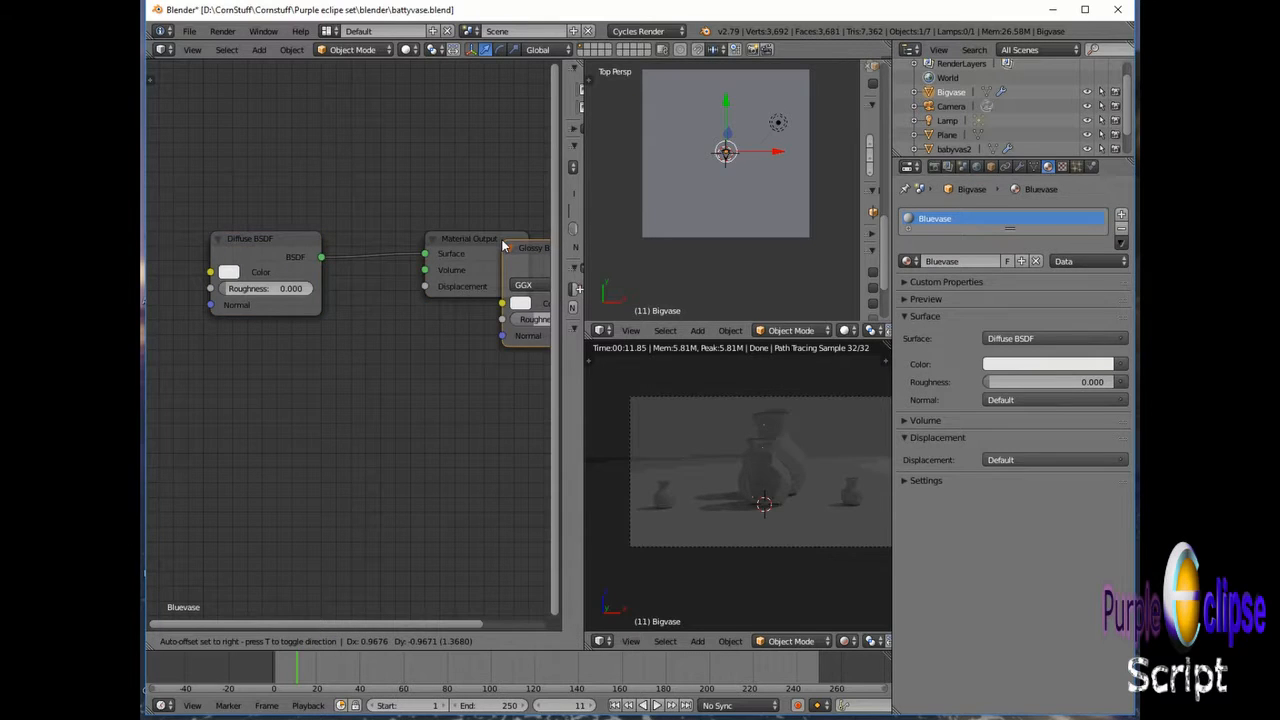
pyautogui.click(193, 391)
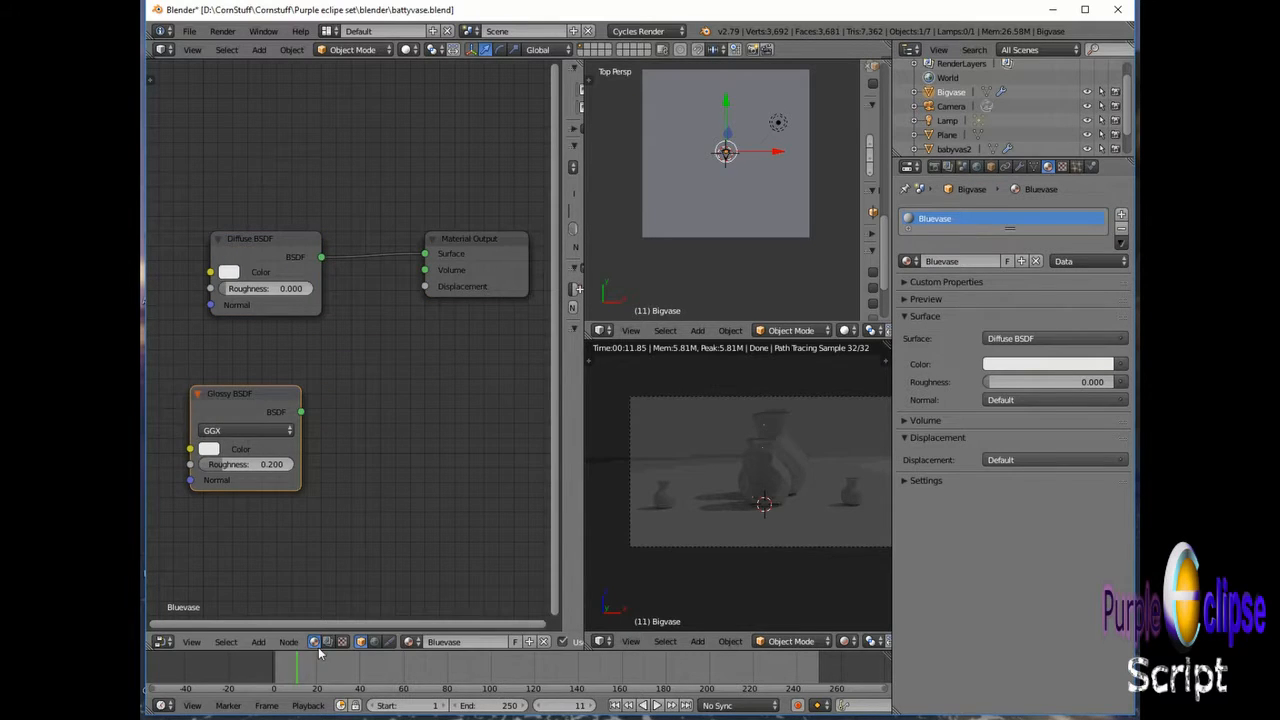
# Step: Set the Glossy BSDF node's distribution to Beckmann and its roughness to 0.100
pyautogui.hscroll(-5, 304, 533)
pyautogui.click(376, 431)
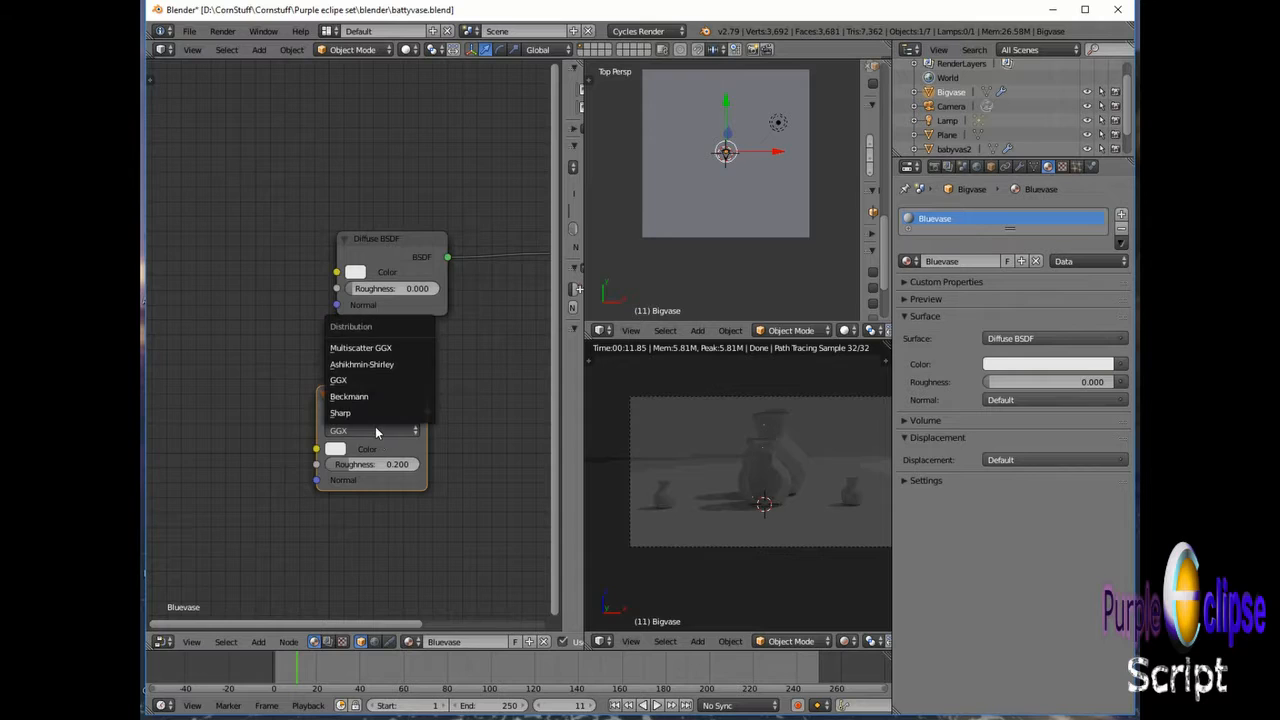
pyautogui.click(350, 396)
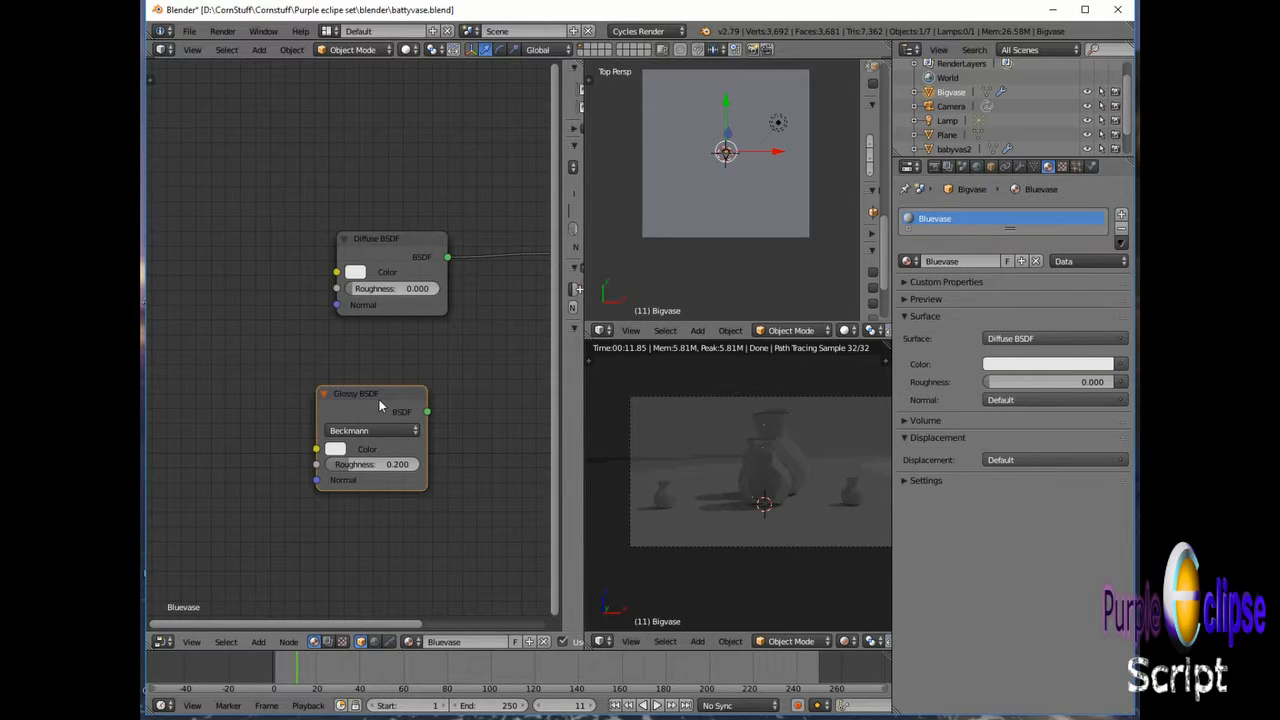
pyautogui.click(405, 464)
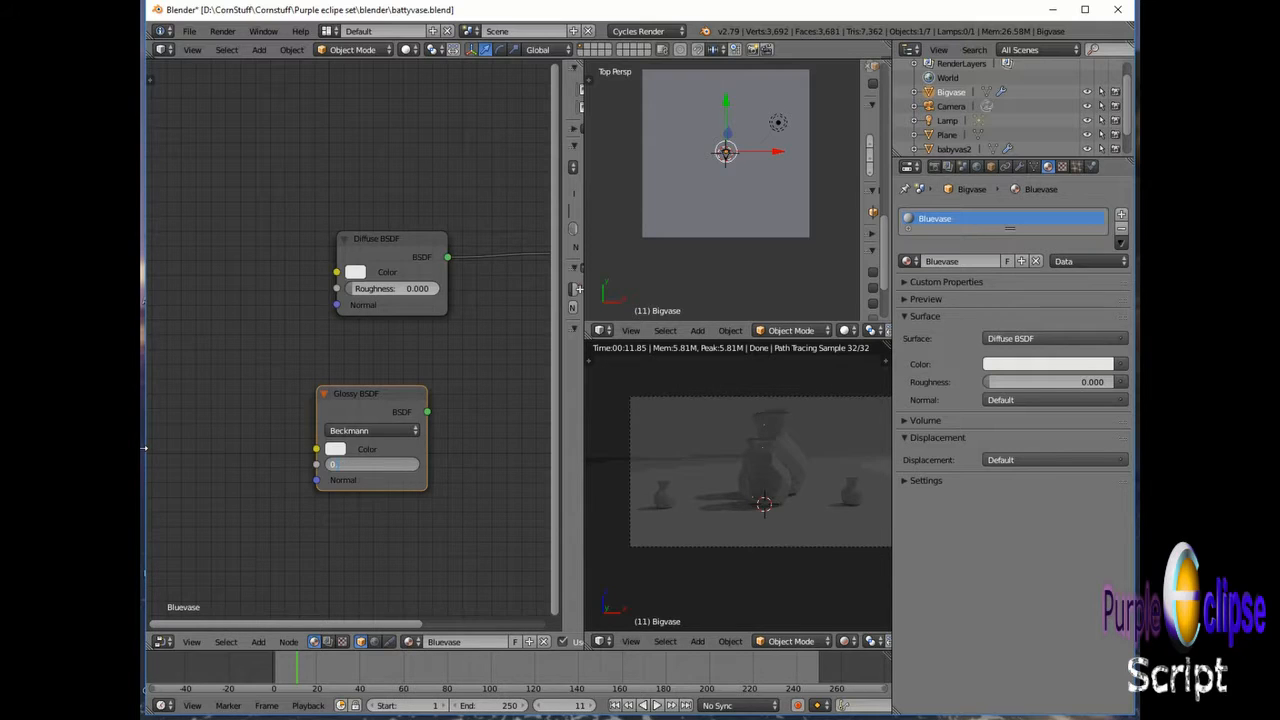
pyautogui.press('Return')
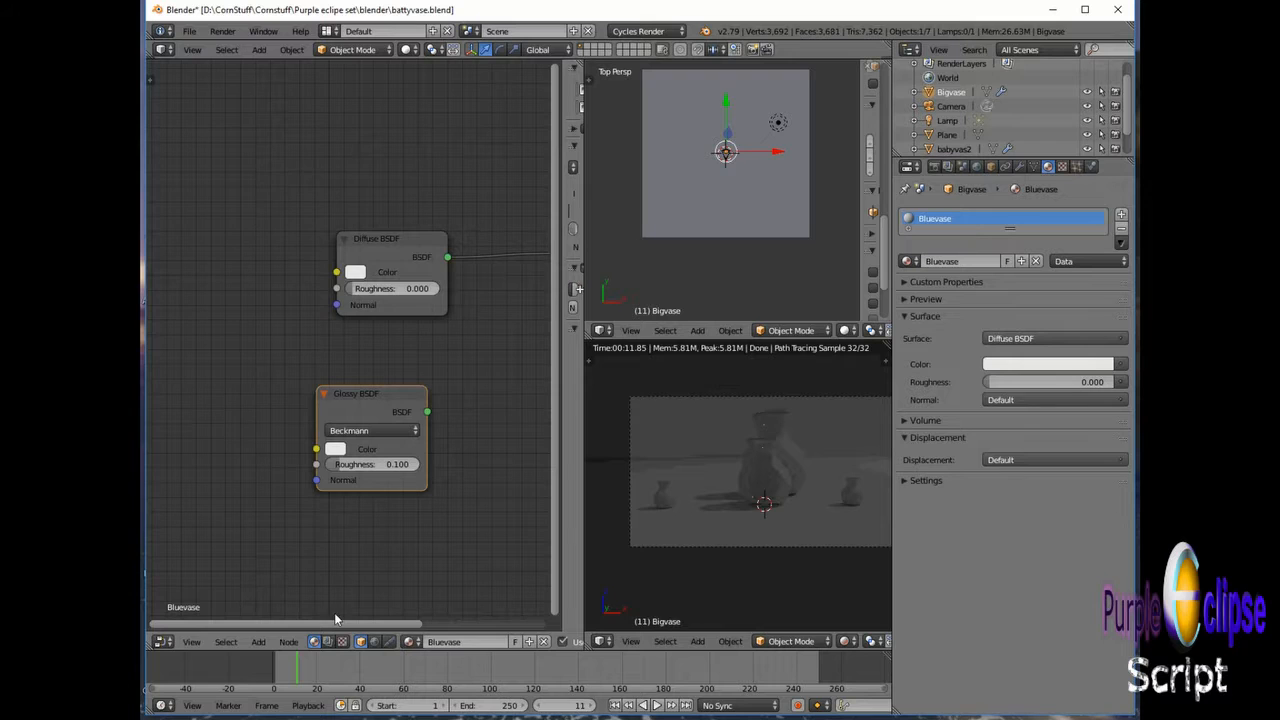
# Step: Make room beside the Diffuse BSDF and insert a Mix Shader with Fac 0.050 into its link to the Material Output
pyautogui.moveTo(337, 625); pyautogui.dragTo(429, 627)
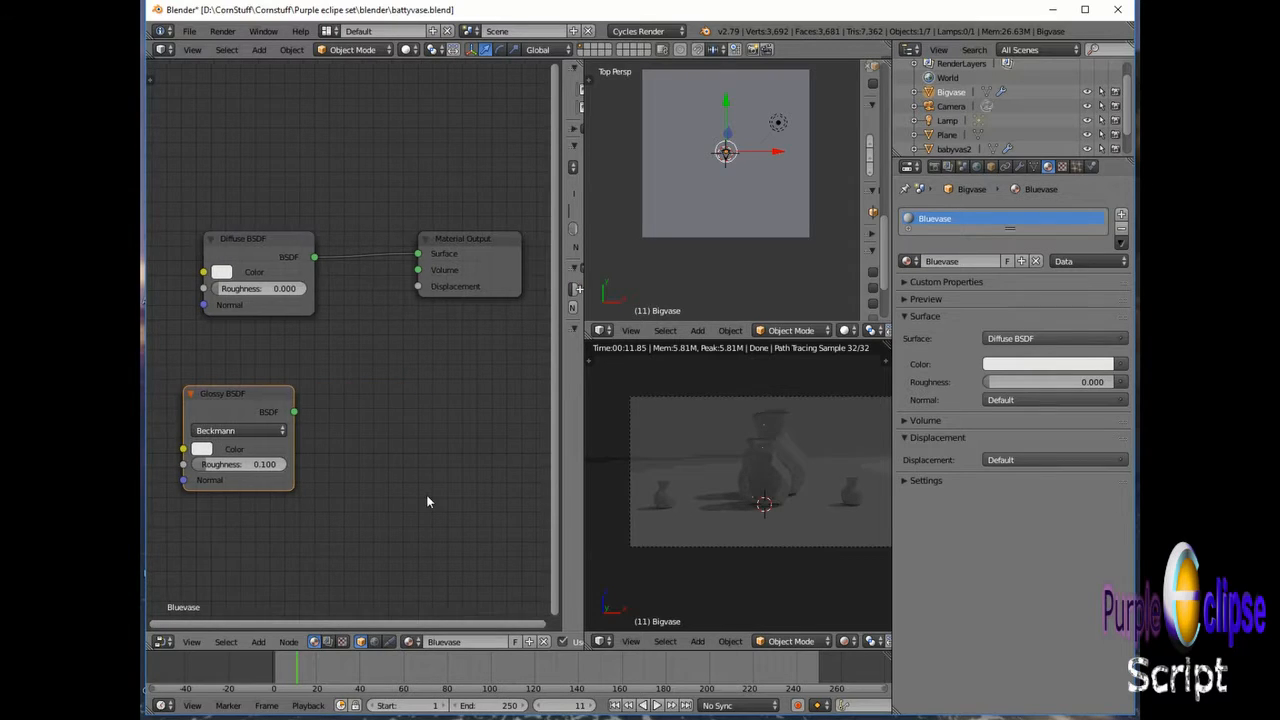
pyautogui.moveTo(289, 239); pyautogui.dragTo(216, 235)
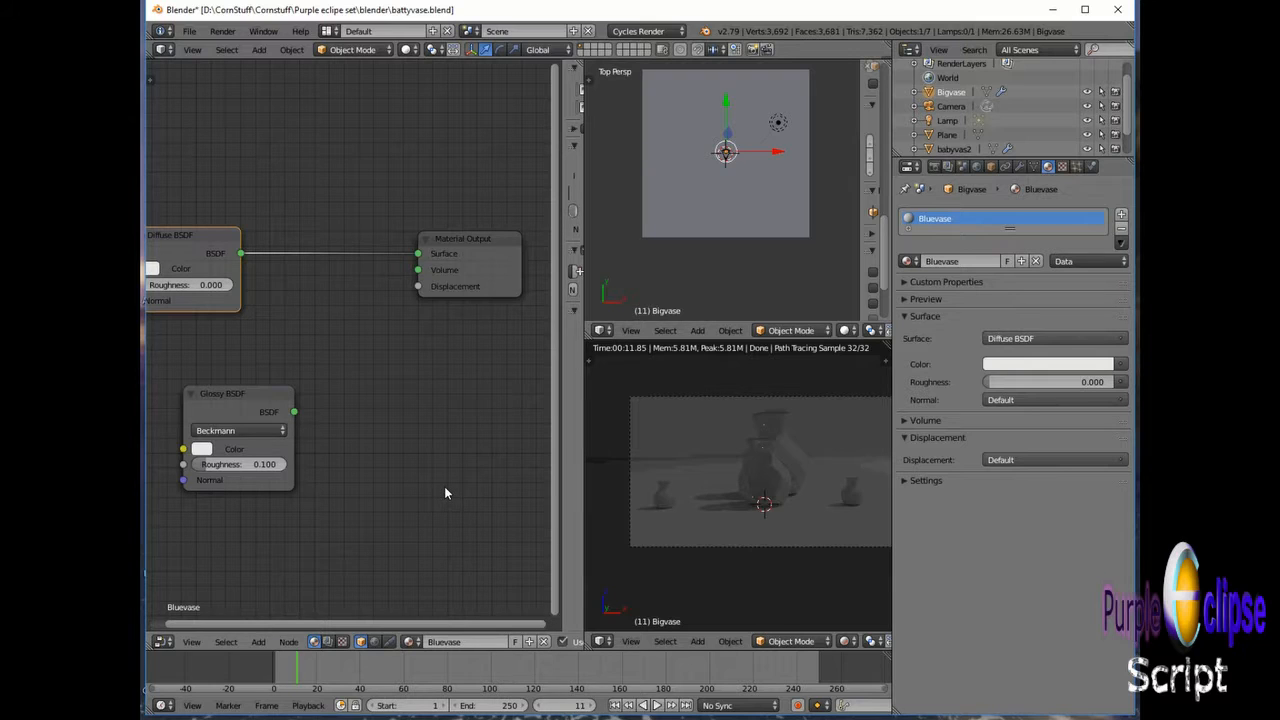
pyautogui.hotkey('shift', 'a')
pyautogui.moveTo(446, 490)
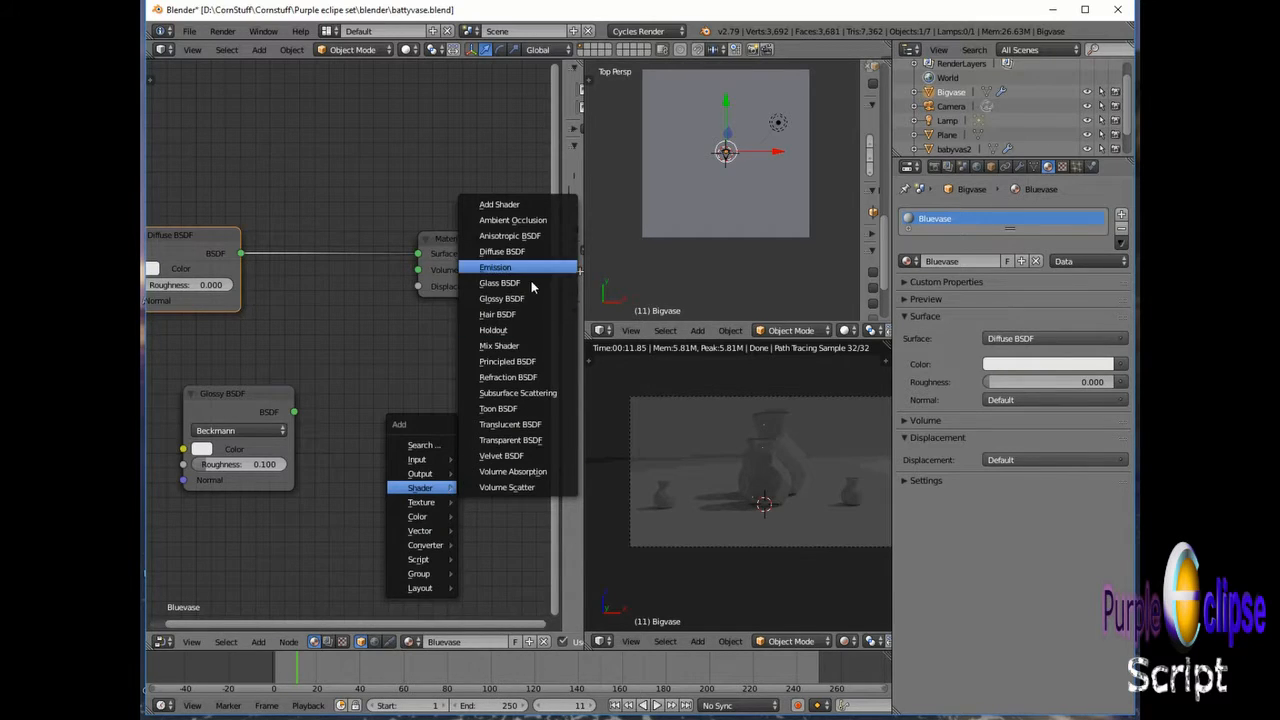
pyautogui.click(505, 346)
pyautogui.click(287, 204)
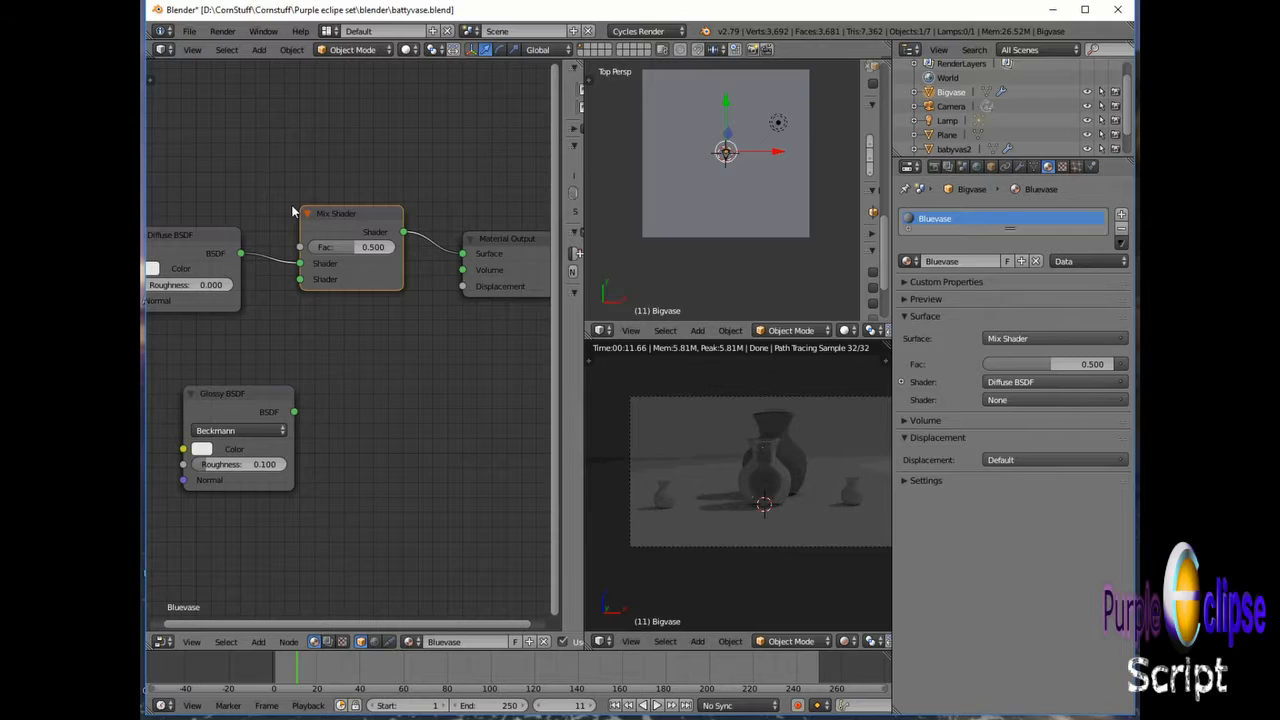
pyautogui.click(389, 249)
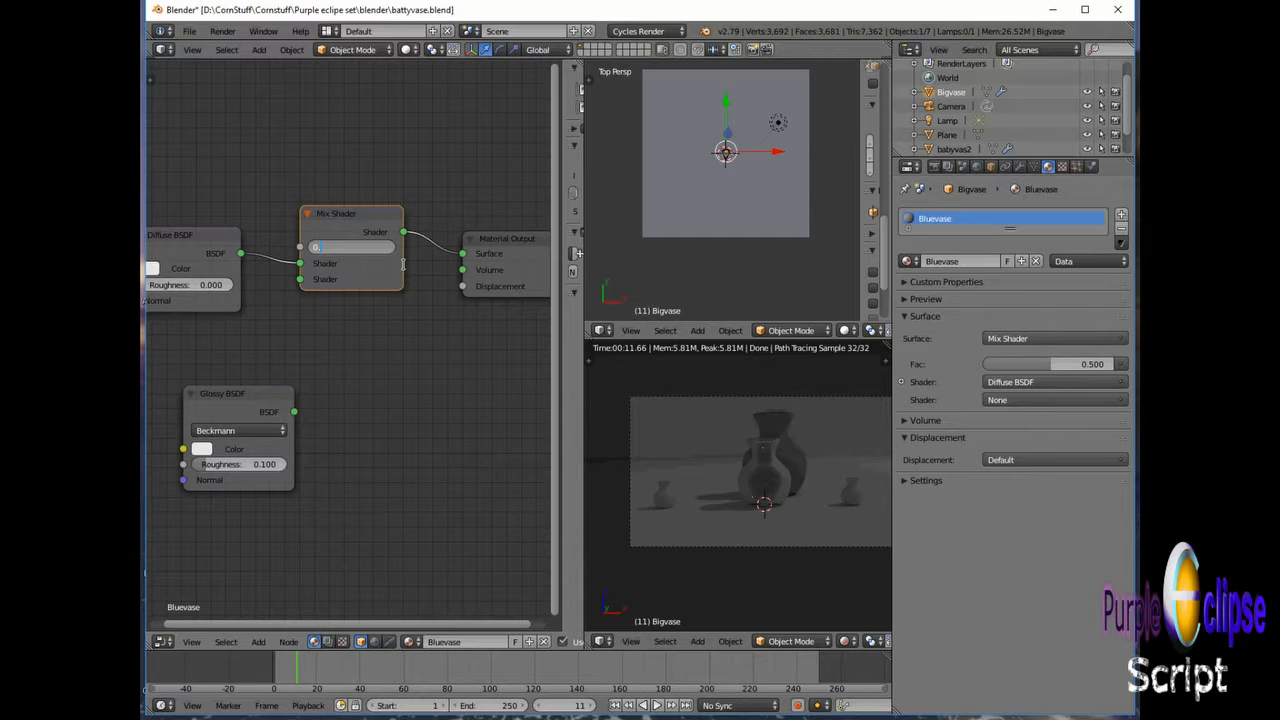
pyautogui.press('Return')
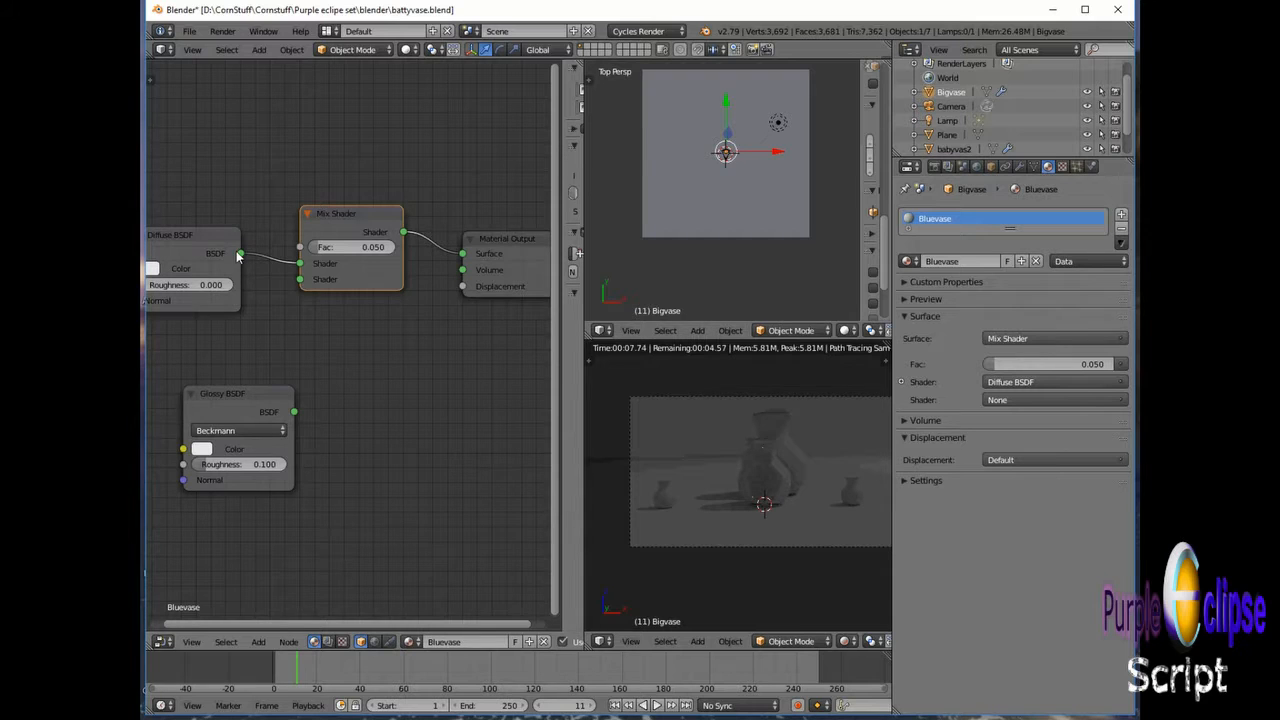
# Step: Colour the Diffuse BSDF deep blue and connect the Glossy BSDF to the Mix Shader's second Shader input
pyautogui.keyDown('ctrl'); pyautogui.hscroll(-4, 206, 204); pyautogui.keyUp('ctrl')
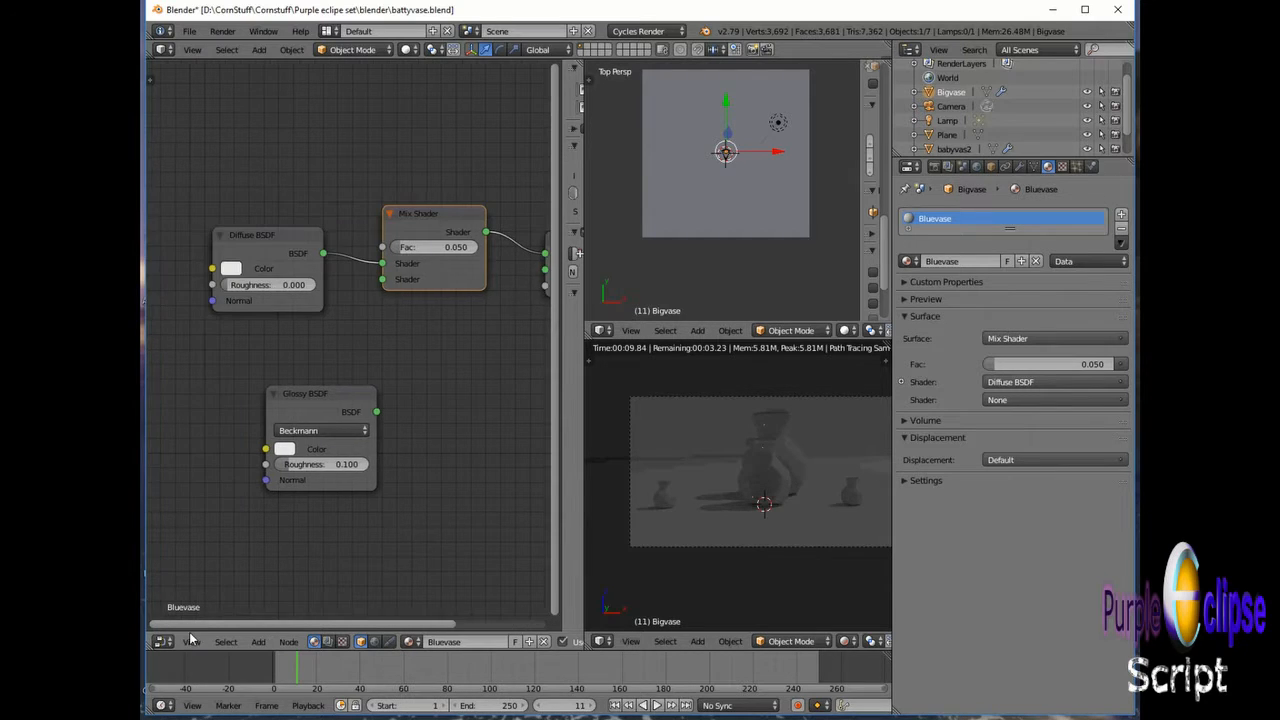
pyautogui.click(240, 268)
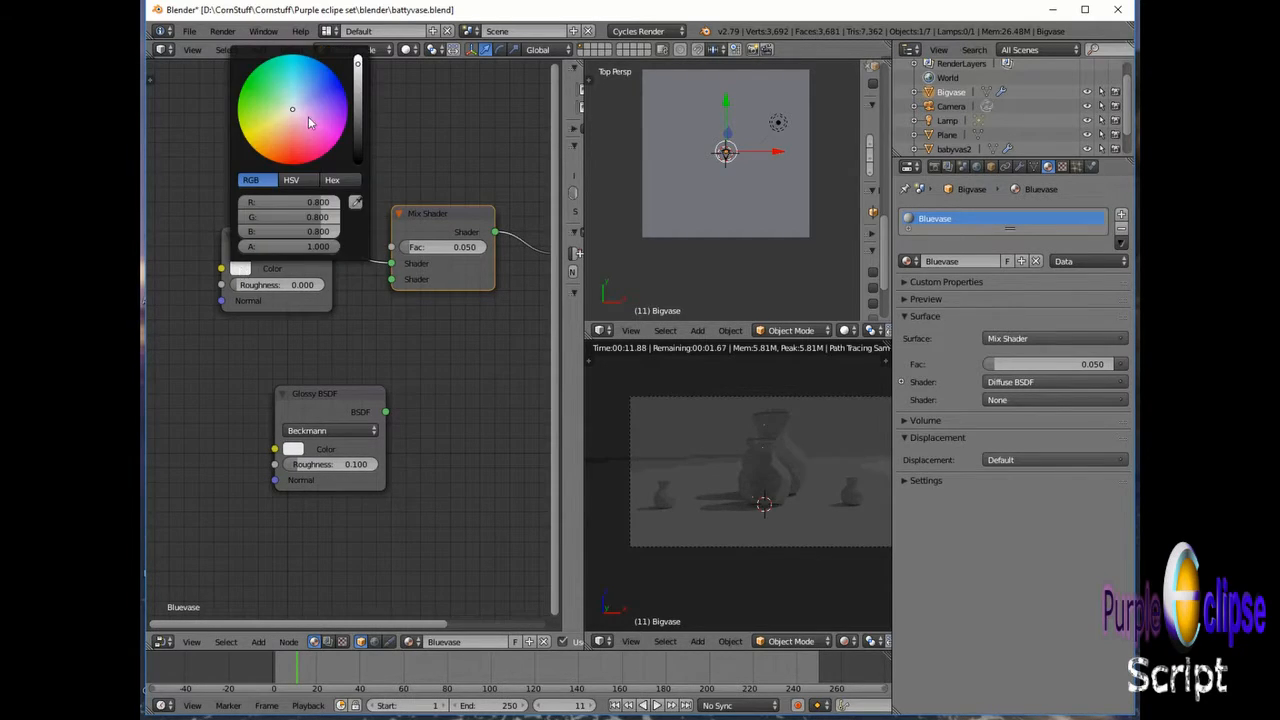
pyautogui.click(344, 77)
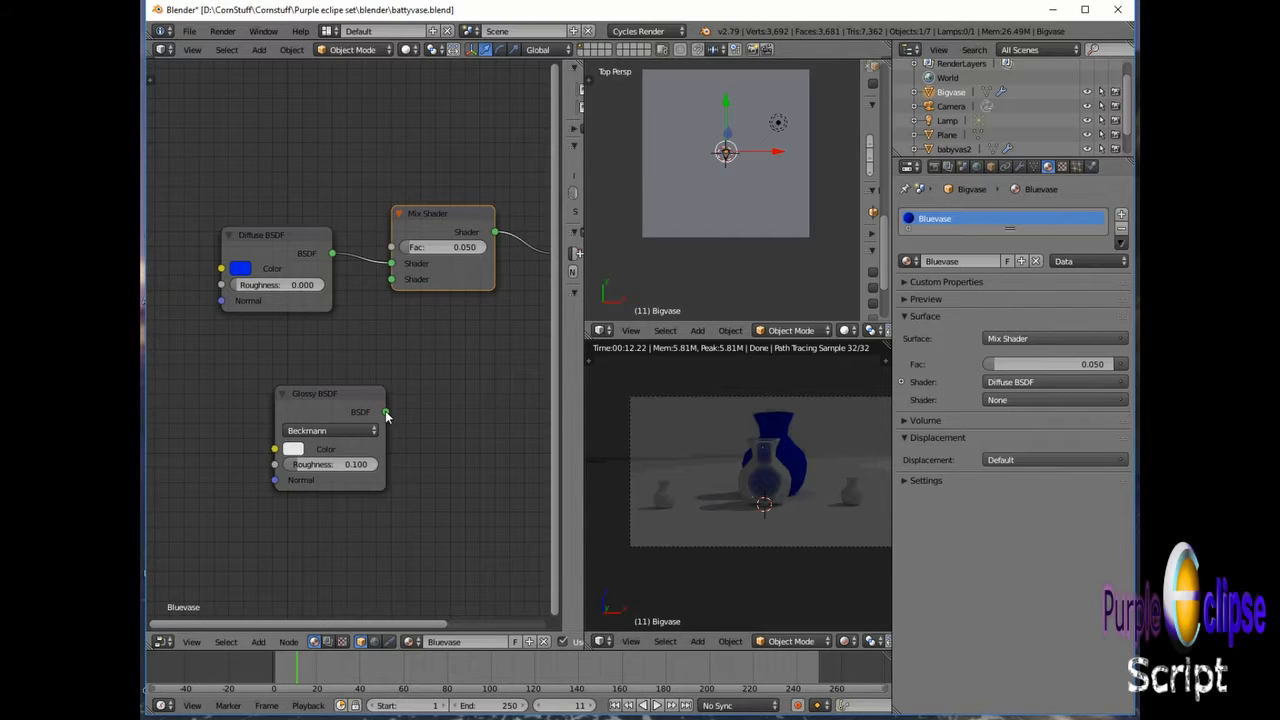
pyautogui.moveTo(385, 412); pyautogui.dragTo(391, 280)
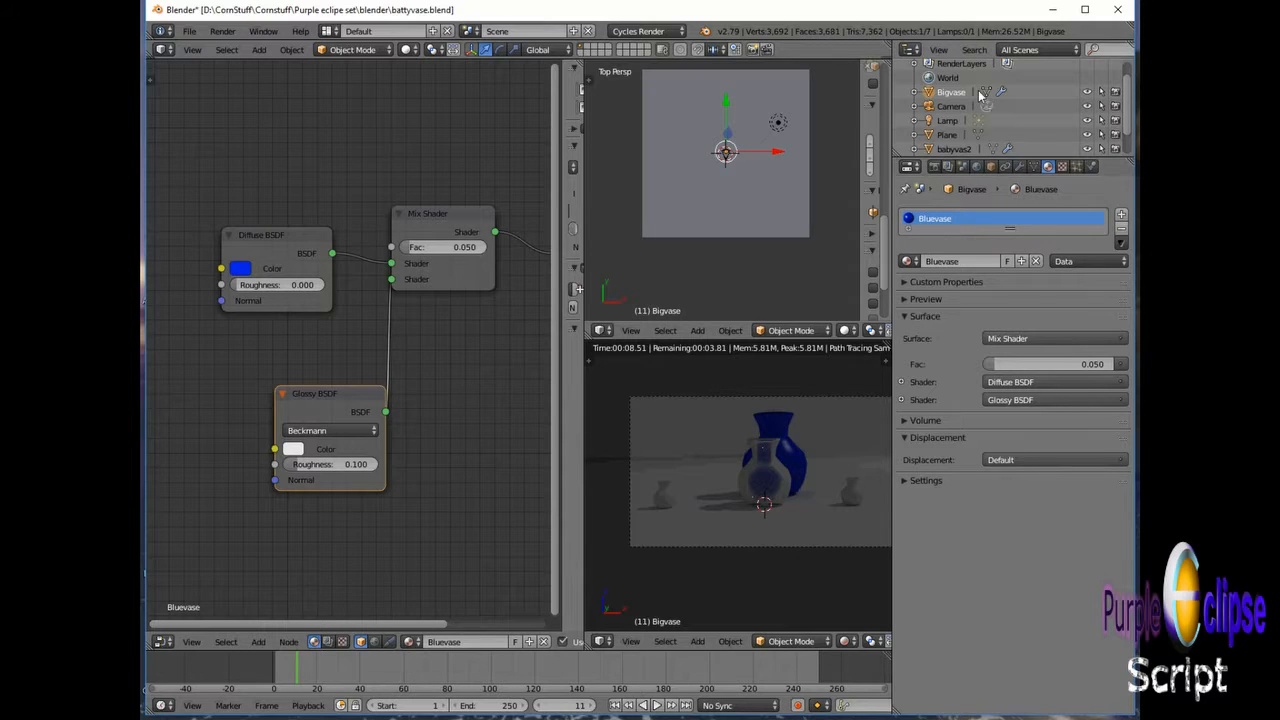
# Step: Select the babyvase object and create a new material on it
pyautogui.scroll(-2, 987, 132)
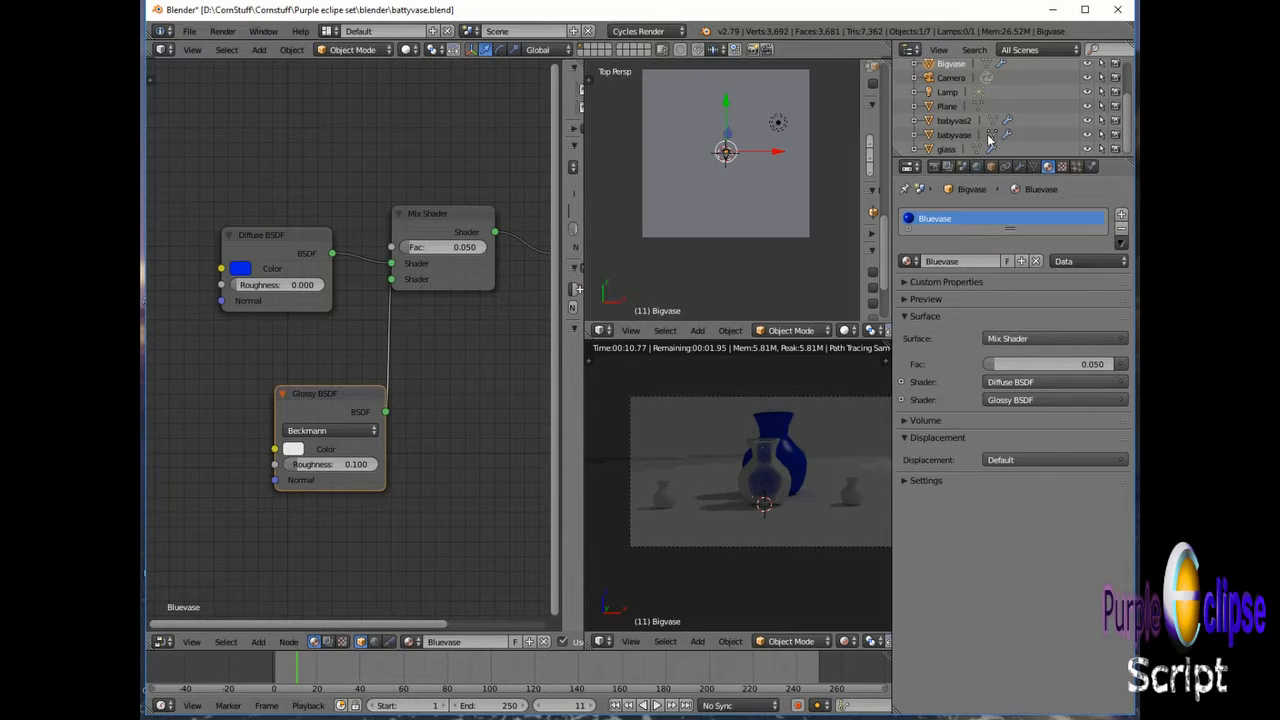
pyautogui.click(964, 139)
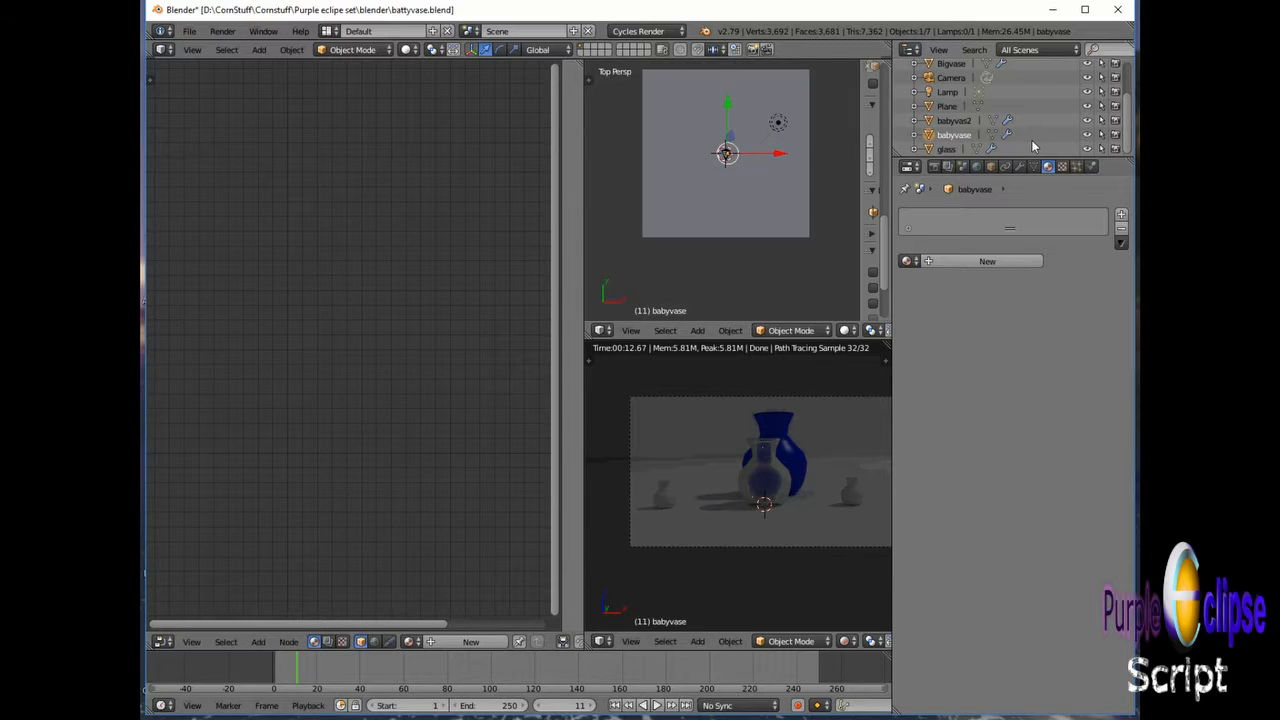
pyautogui.click(1000, 263)
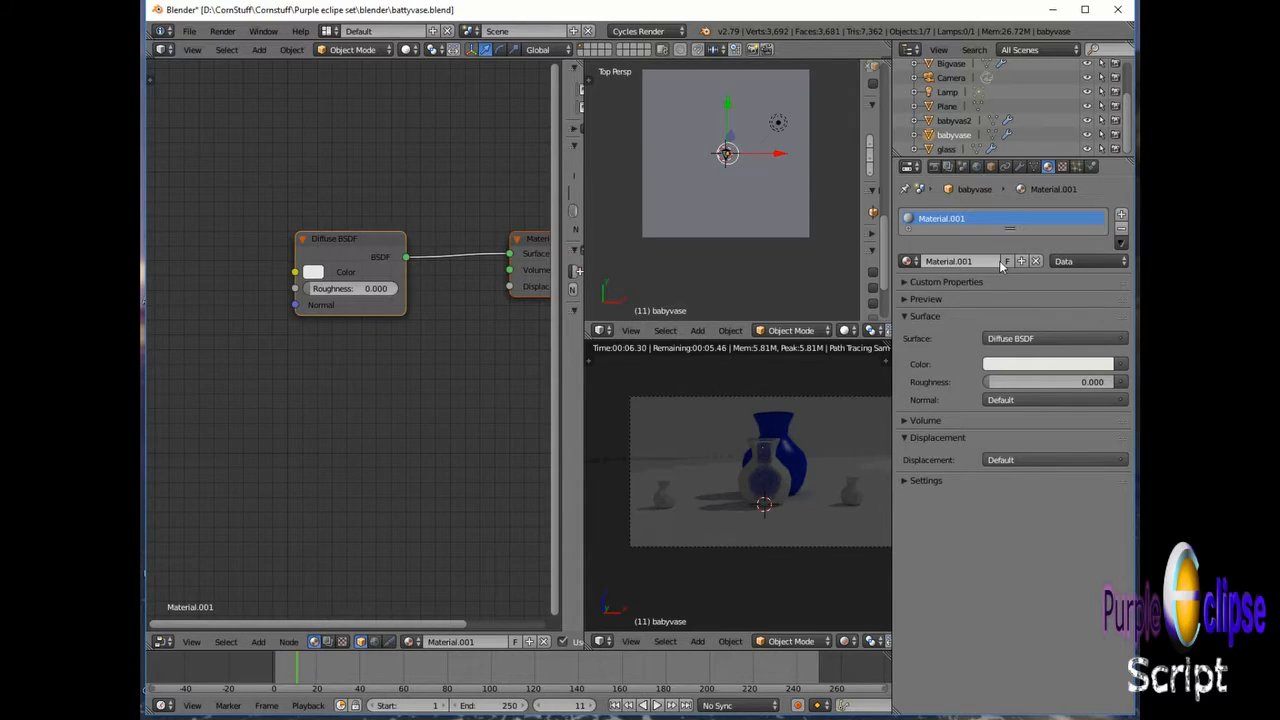
# Step: Copy the Bluevase material from Bigvase and reselect the babyvase object
pyautogui.click(1122, 243)
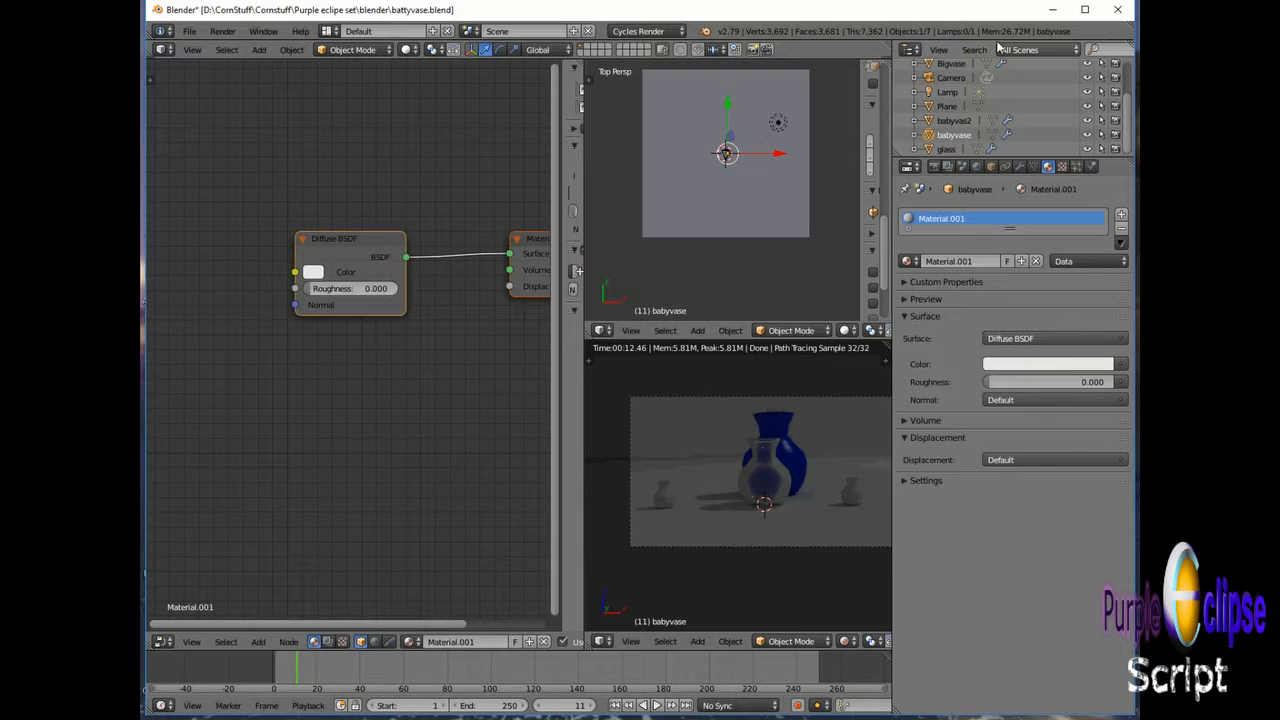
pyautogui.click(944, 65)
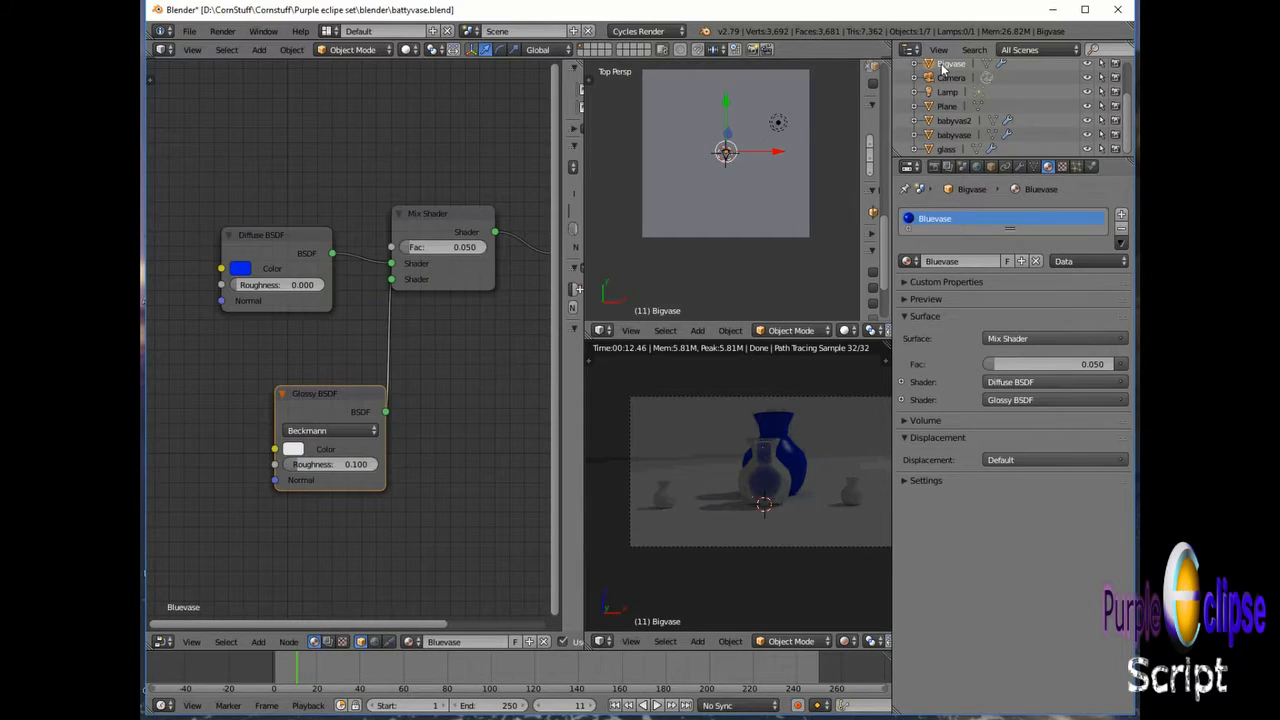
pyautogui.click(1122, 243)
pyautogui.click(1047, 275)
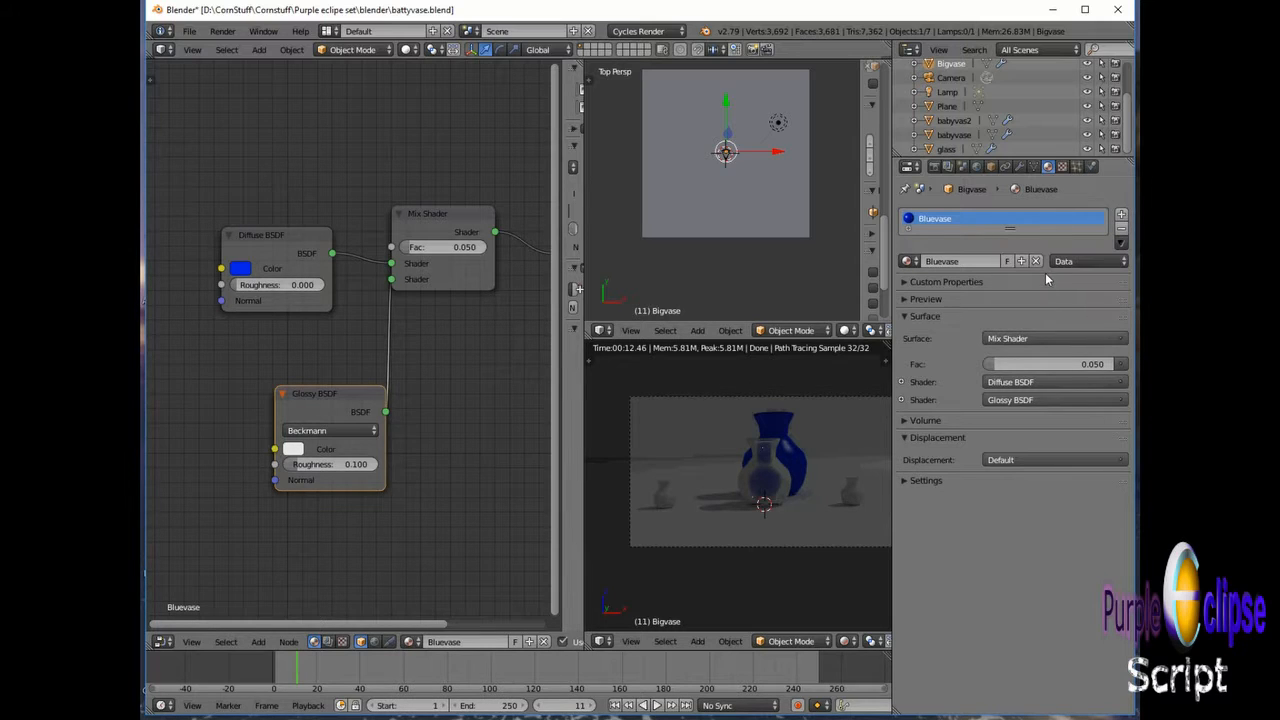
pyautogui.click(955, 135)
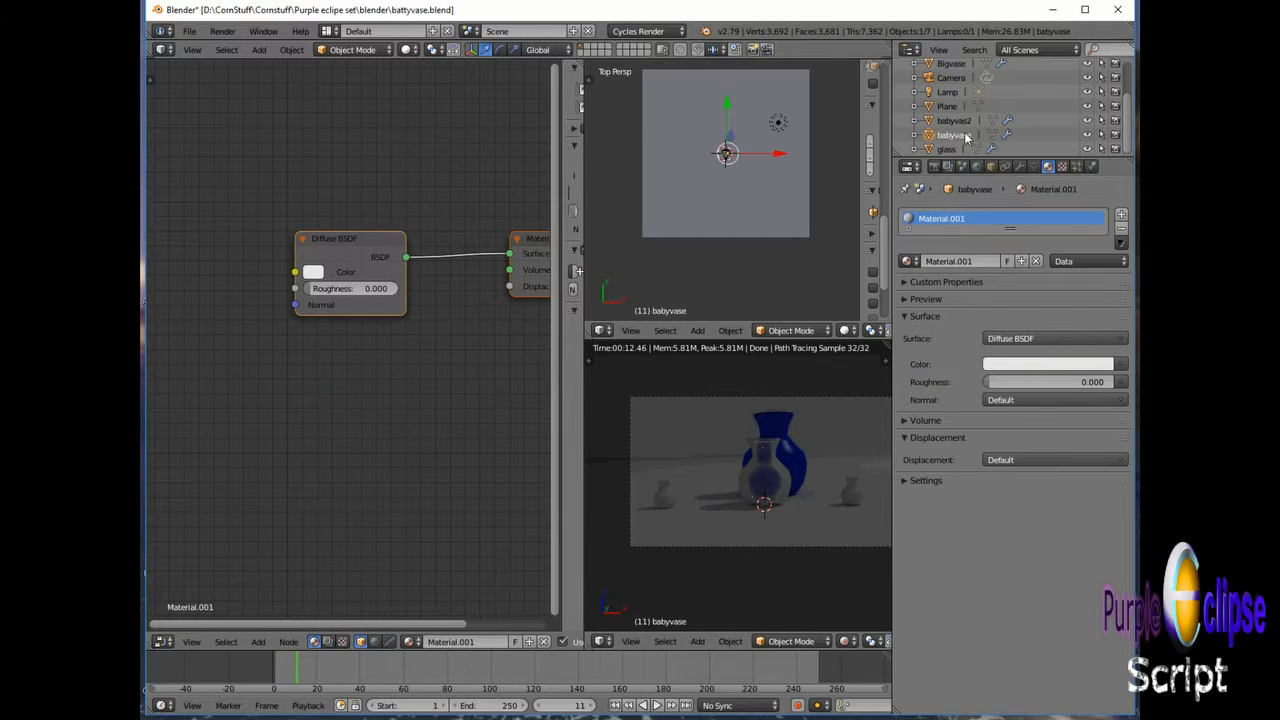
# Step: Paste the copied blue glossy material onto the babyvase object and name the material babyvase
pyautogui.click(1121, 243)
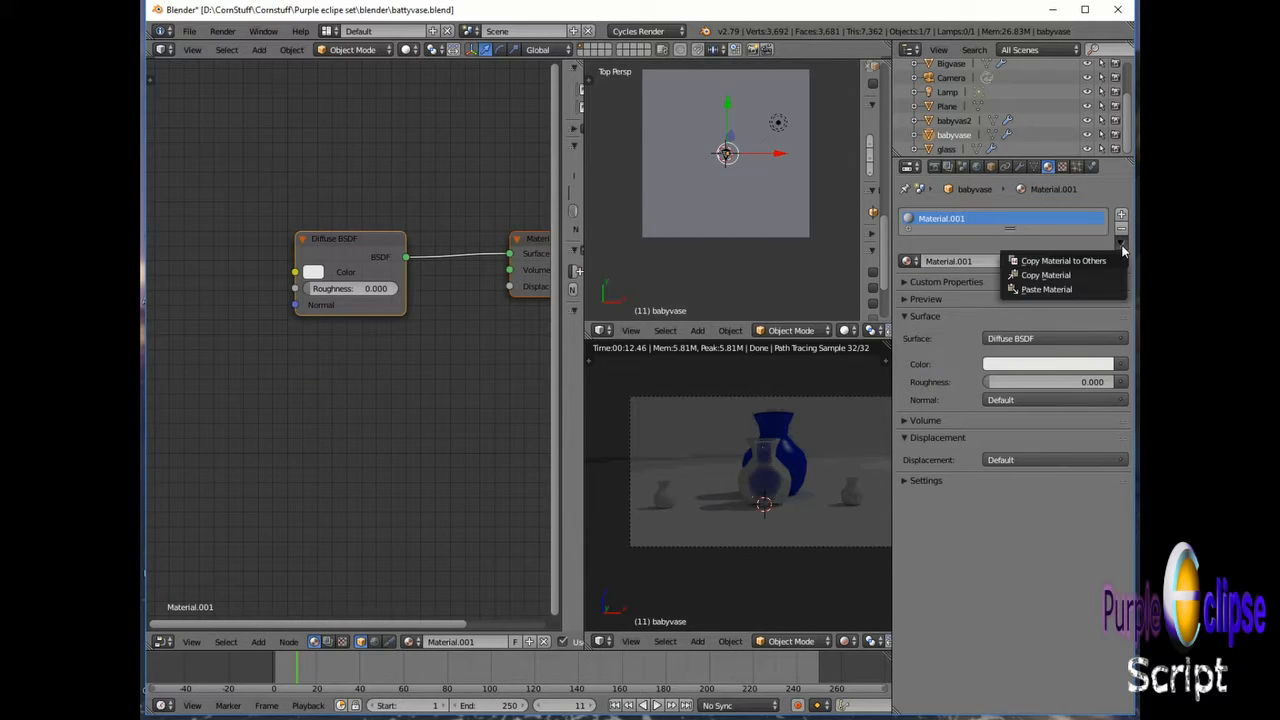
pyautogui.click(1047, 288)
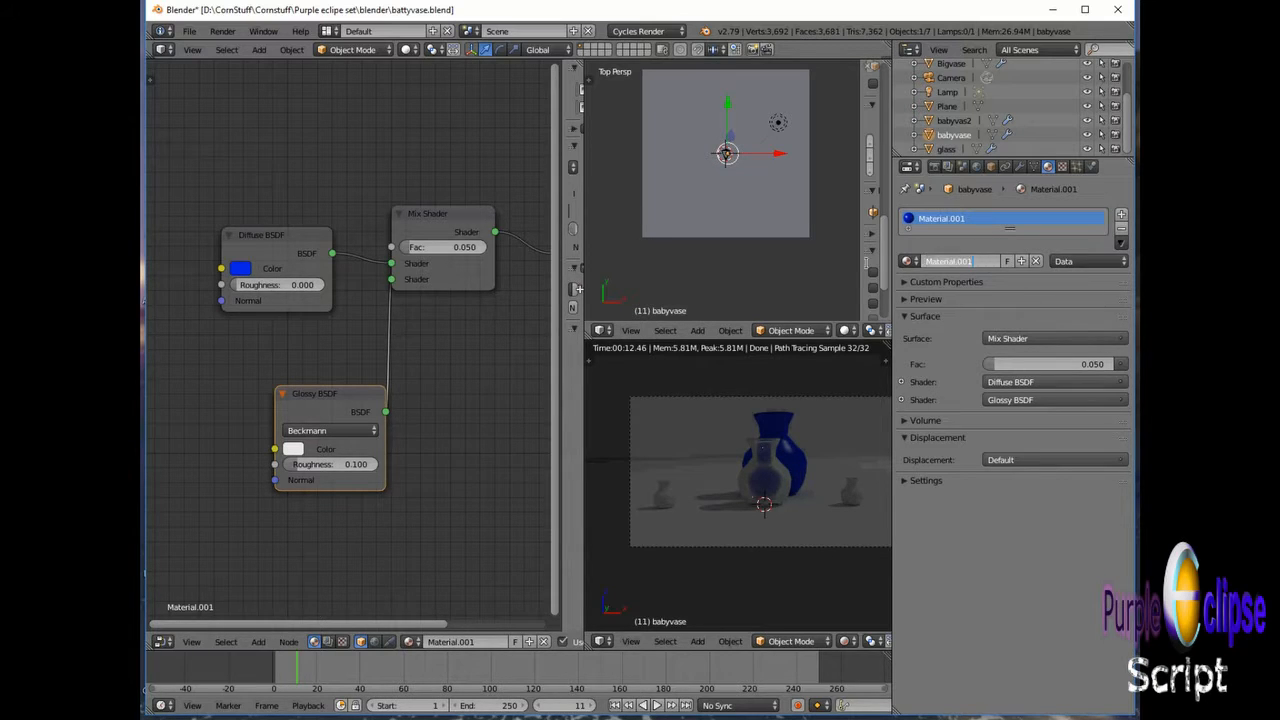
pyautogui.click(983, 259)
pyautogui.write('babyvase')
pyautogui.press('Return')
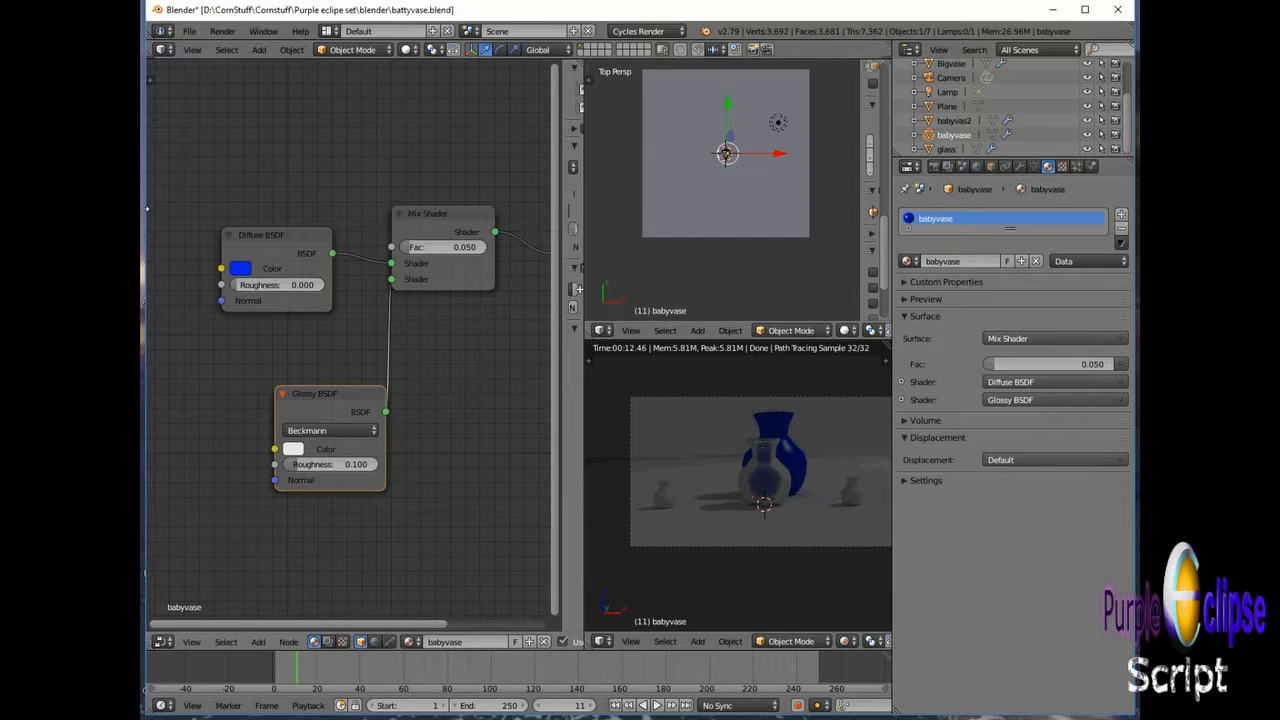
# Step: Change the Diffuse BSDF colour of the small vase's material to a bright, slightly orange red
pyautogui.click(240, 268)
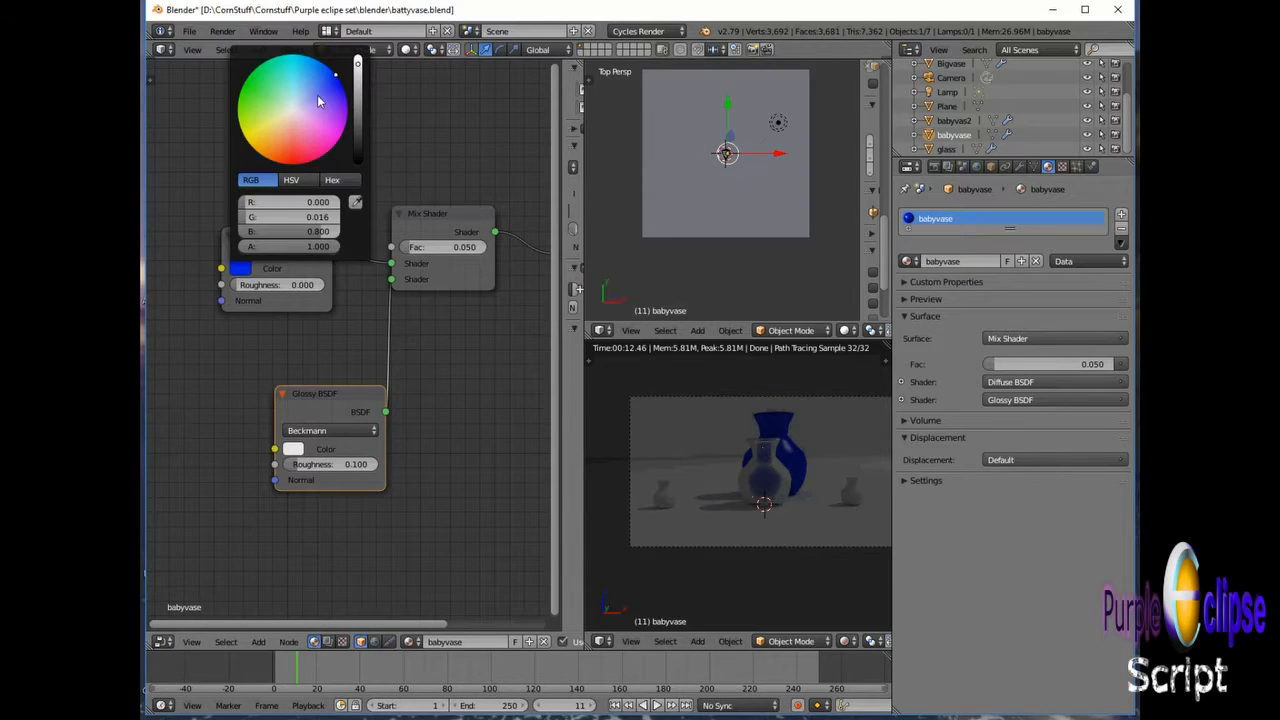
pyautogui.moveTo(312, 128); pyautogui.dragTo(298, 171)
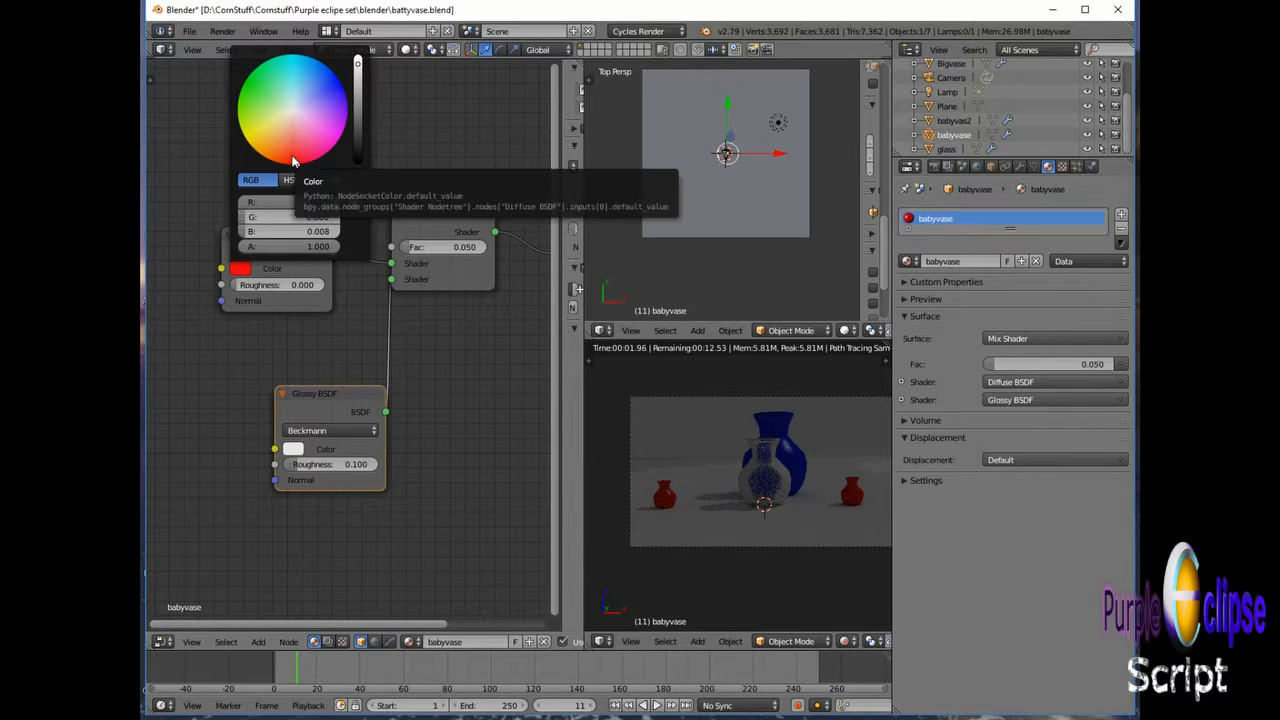
pyautogui.click(292, 159)
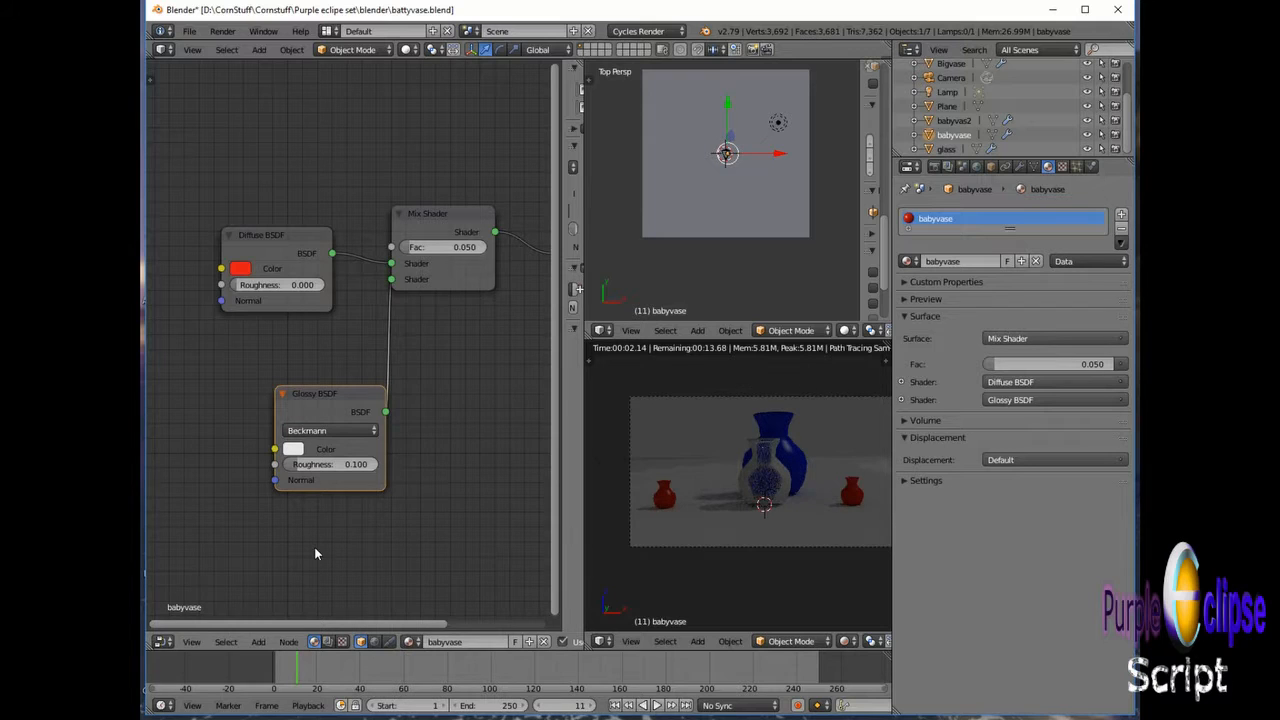
pyautogui.moveTo(282, 622); pyautogui.dragTo(306, 651)
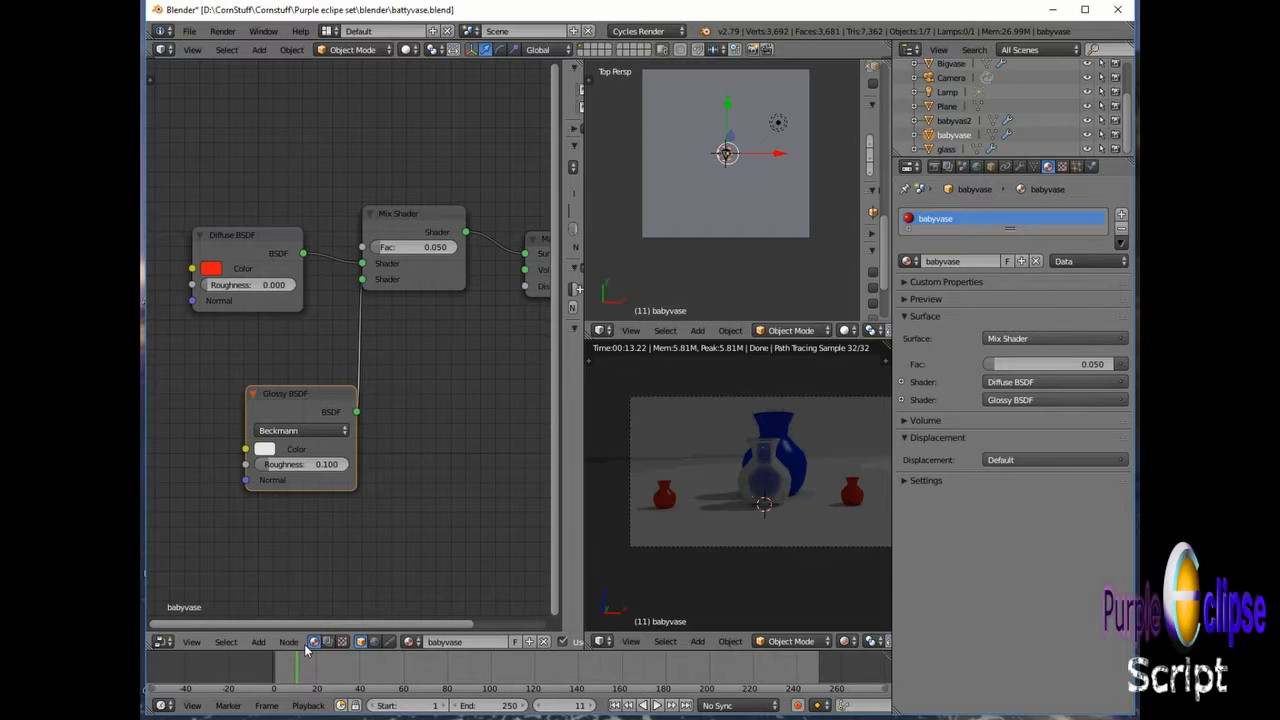
# Step: Rename the small vase's material to redvase and save the file
pyautogui.doubleClick(966, 261)
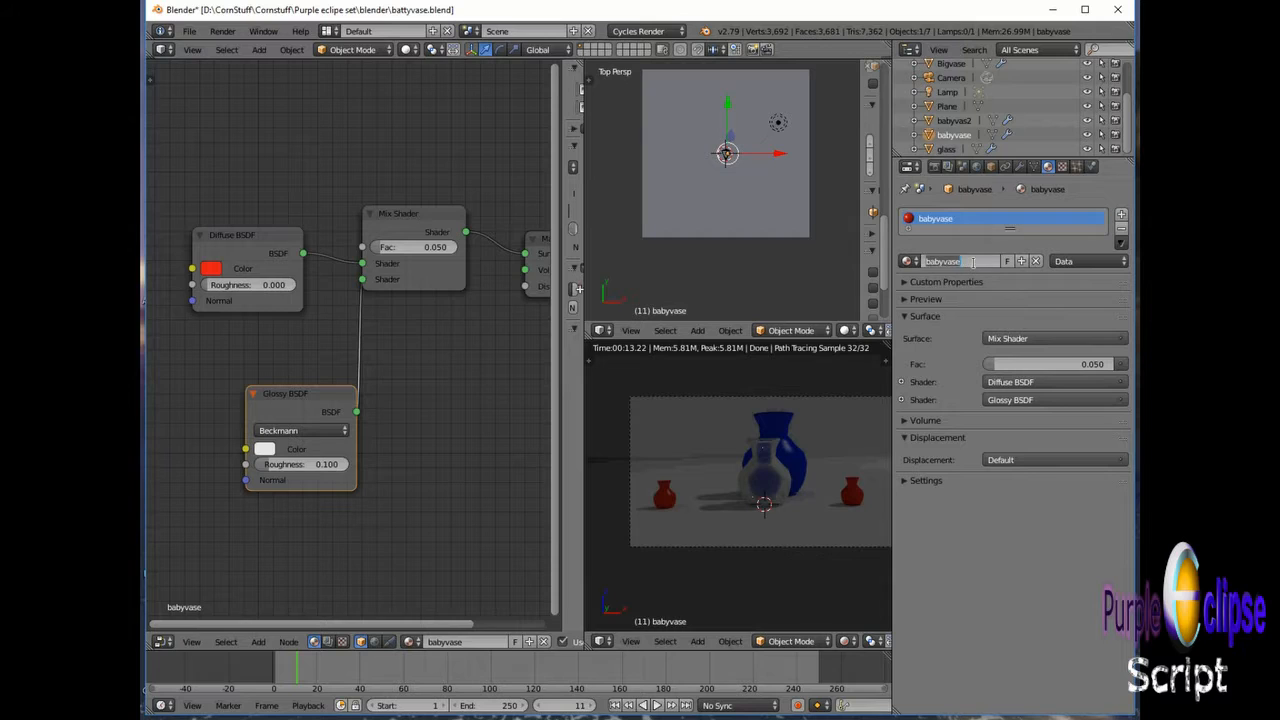
pyautogui.write('redvase')
pyautogui.press('Return')
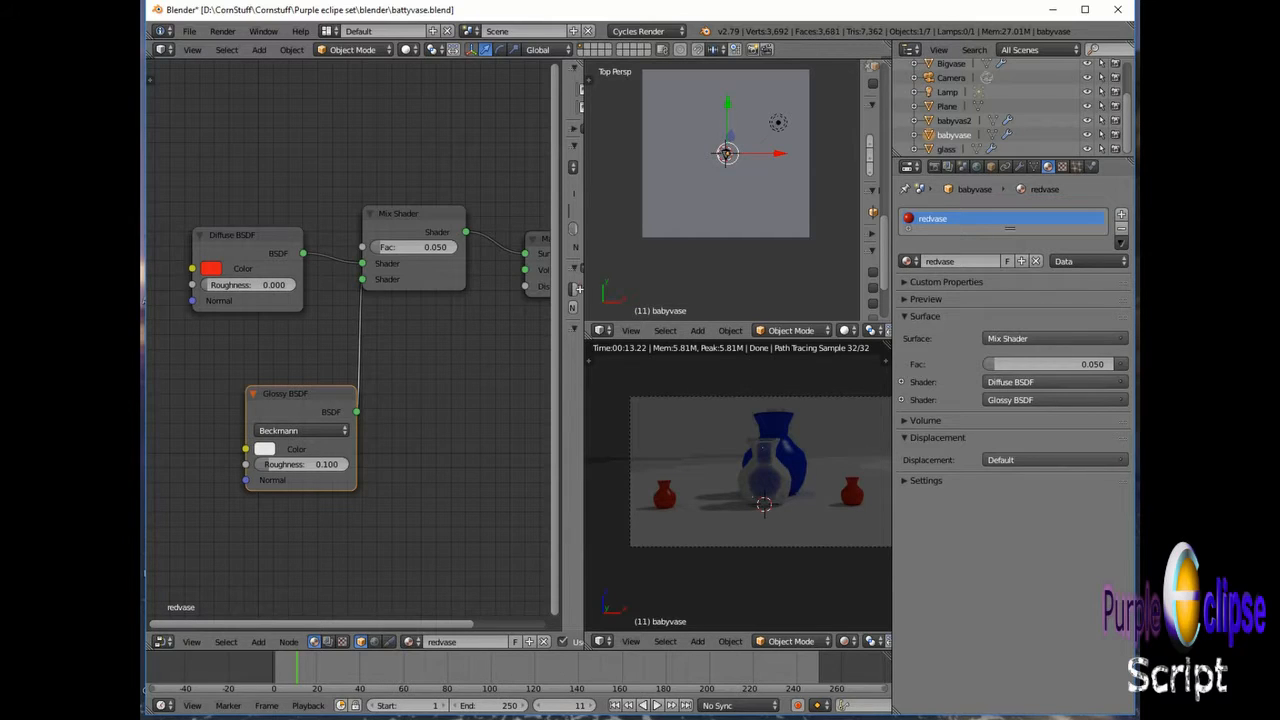
pyautogui.hotkey('ctrl', 's')
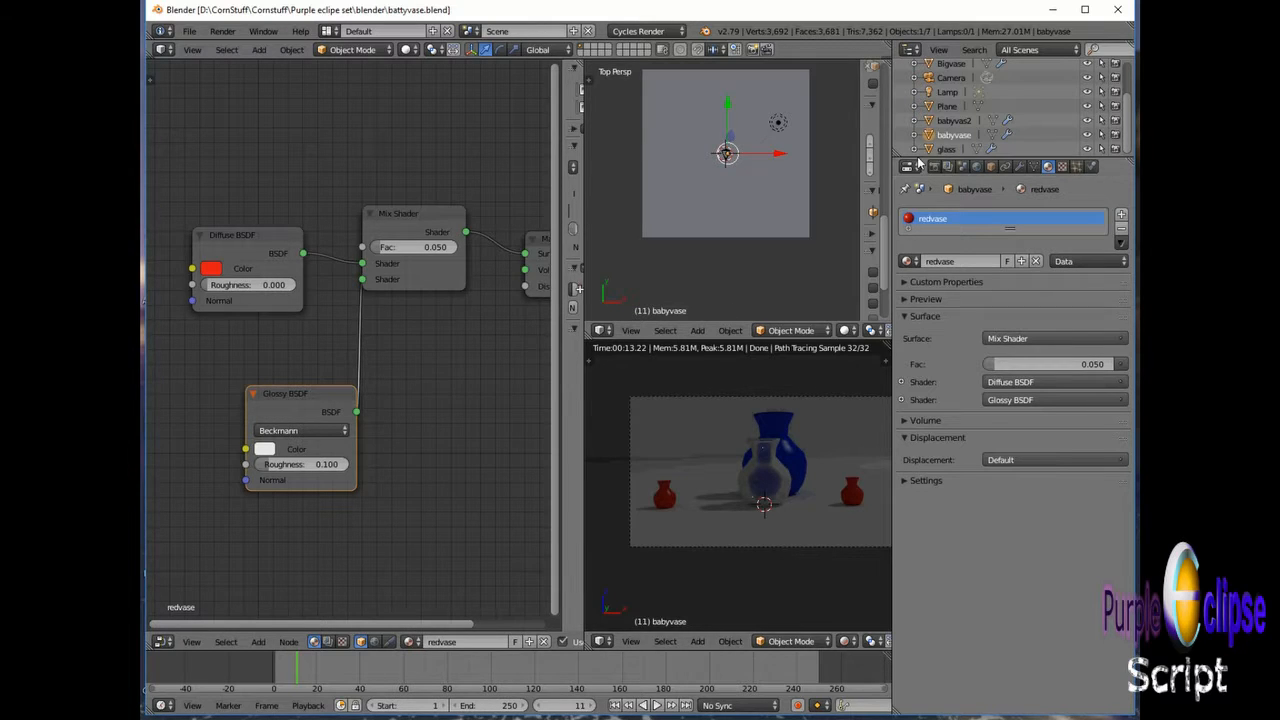
# Step: Select the Plane object in the scene and rename it table
pyautogui.scroll(1, 972, 135)
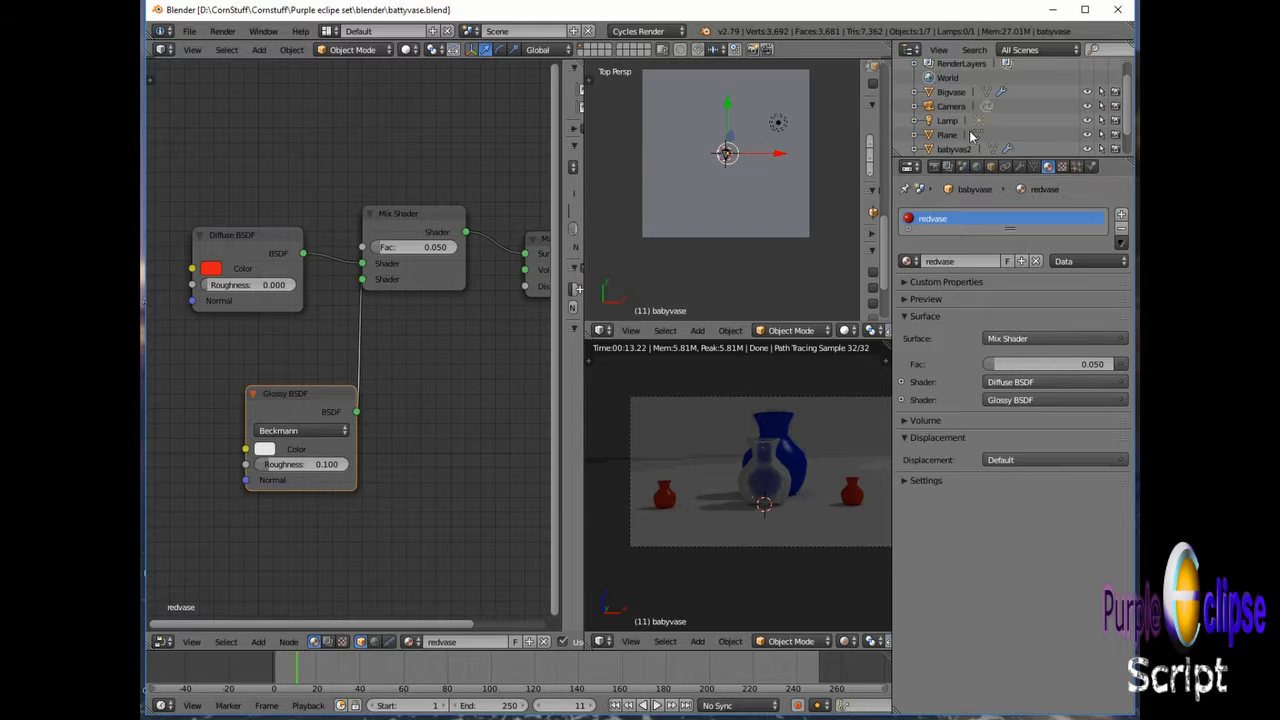
pyautogui.scroll(-1, 970, 135)
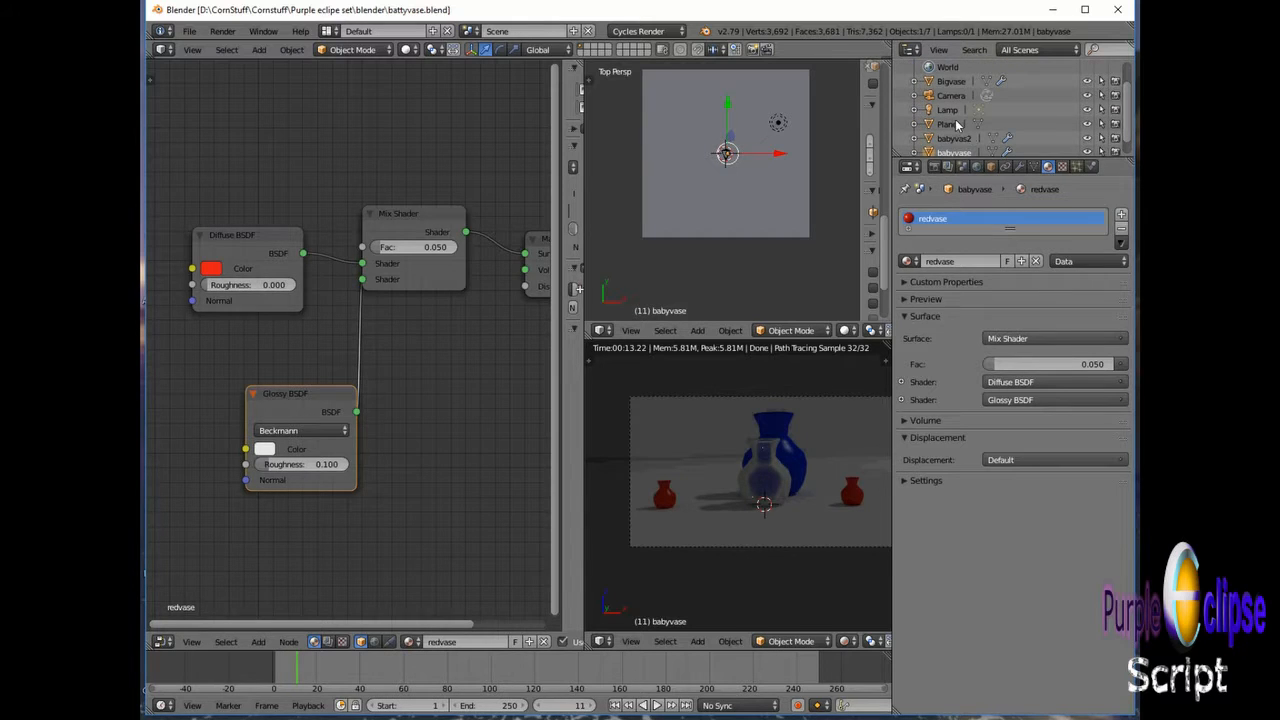
pyautogui.click(948, 124)
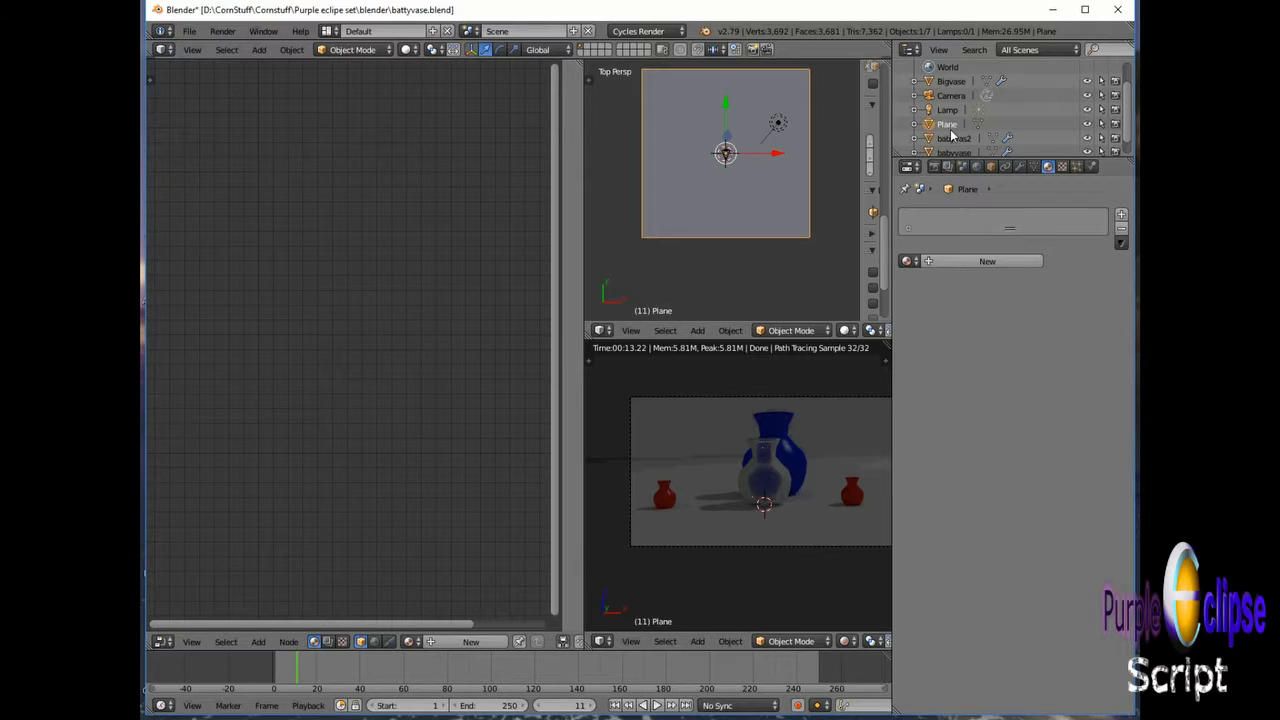
pyautogui.doubleClick(950, 125)
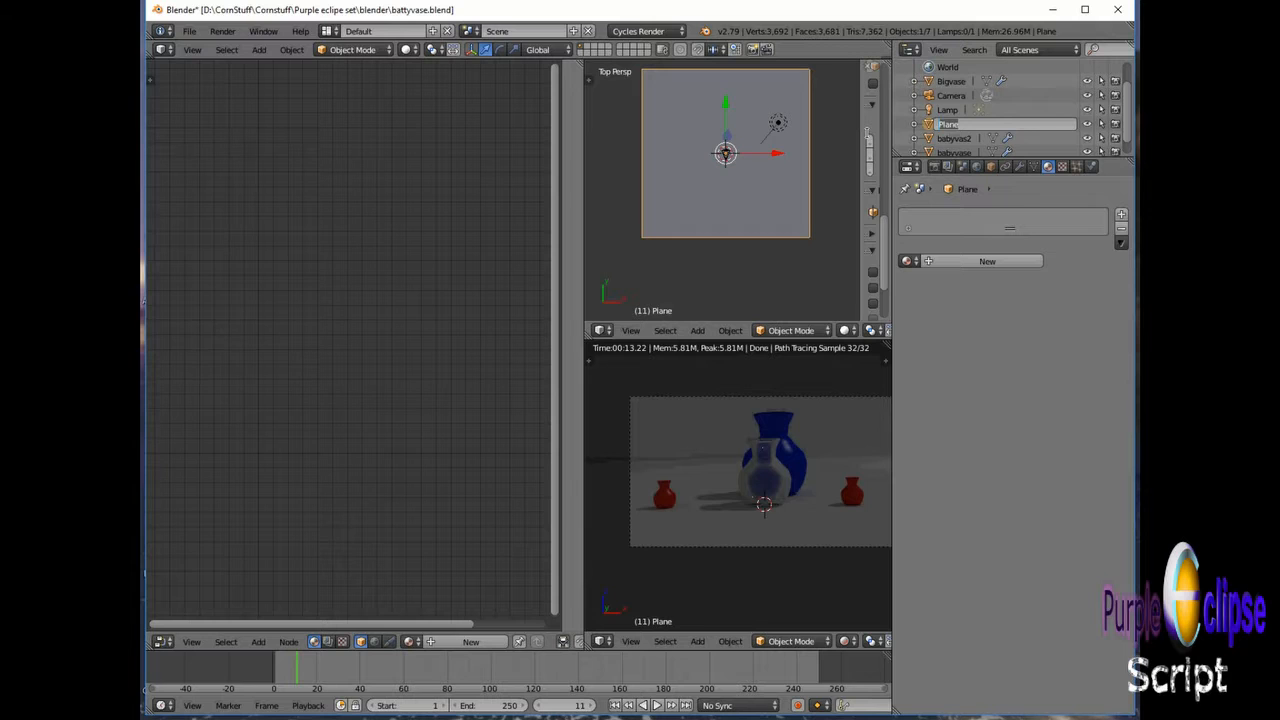
pyautogui.press('BackSpace')
pyautogui.write('table')
pyautogui.press('Return')
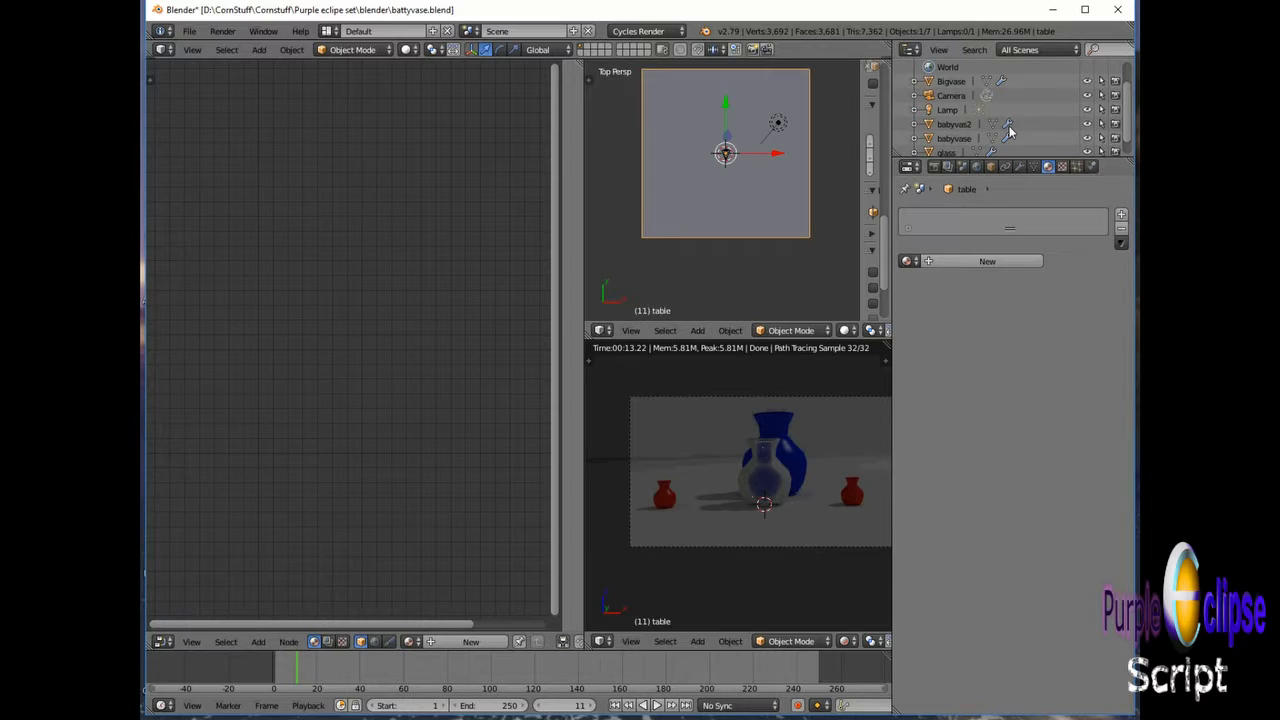
# Step: Create a new material for the table and add an Image Texture node ahead of its Diffuse BSDF node
pyautogui.scroll(-1, 1010, 132)
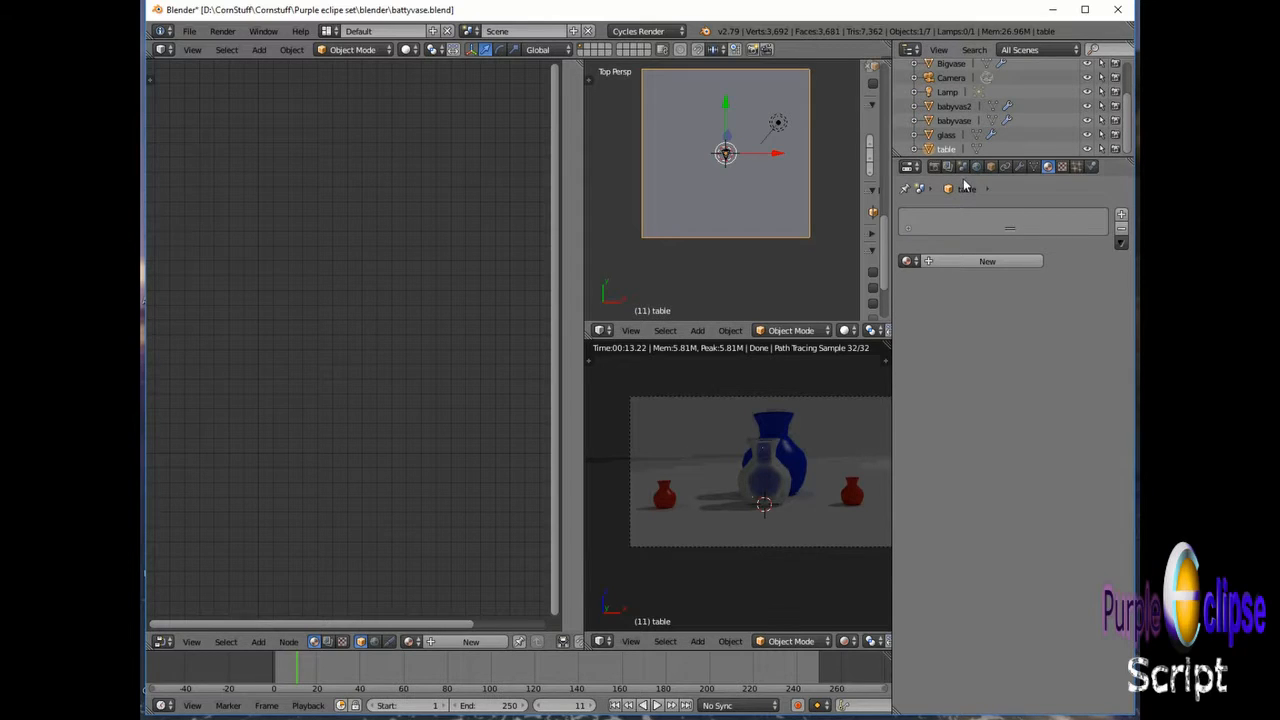
pyautogui.click(977, 262)
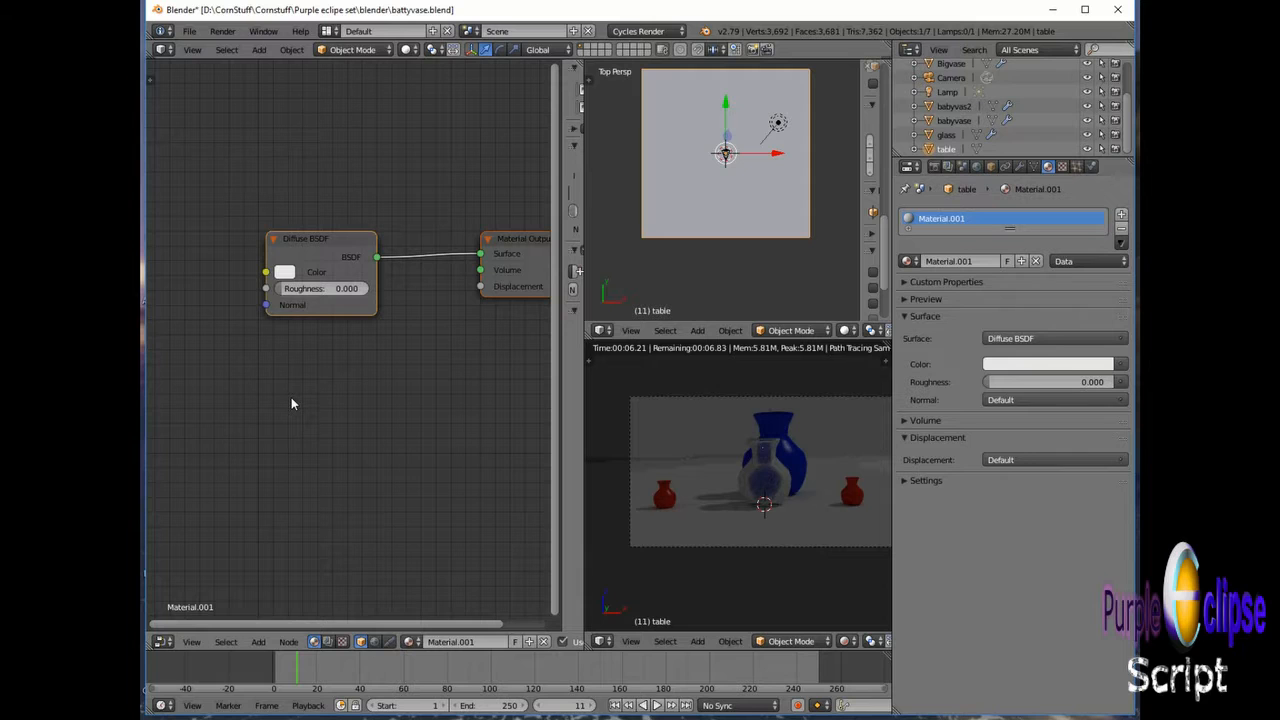
pyautogui.hotkey('shift', 'a')
pyautogui.moveTo(293, 399)
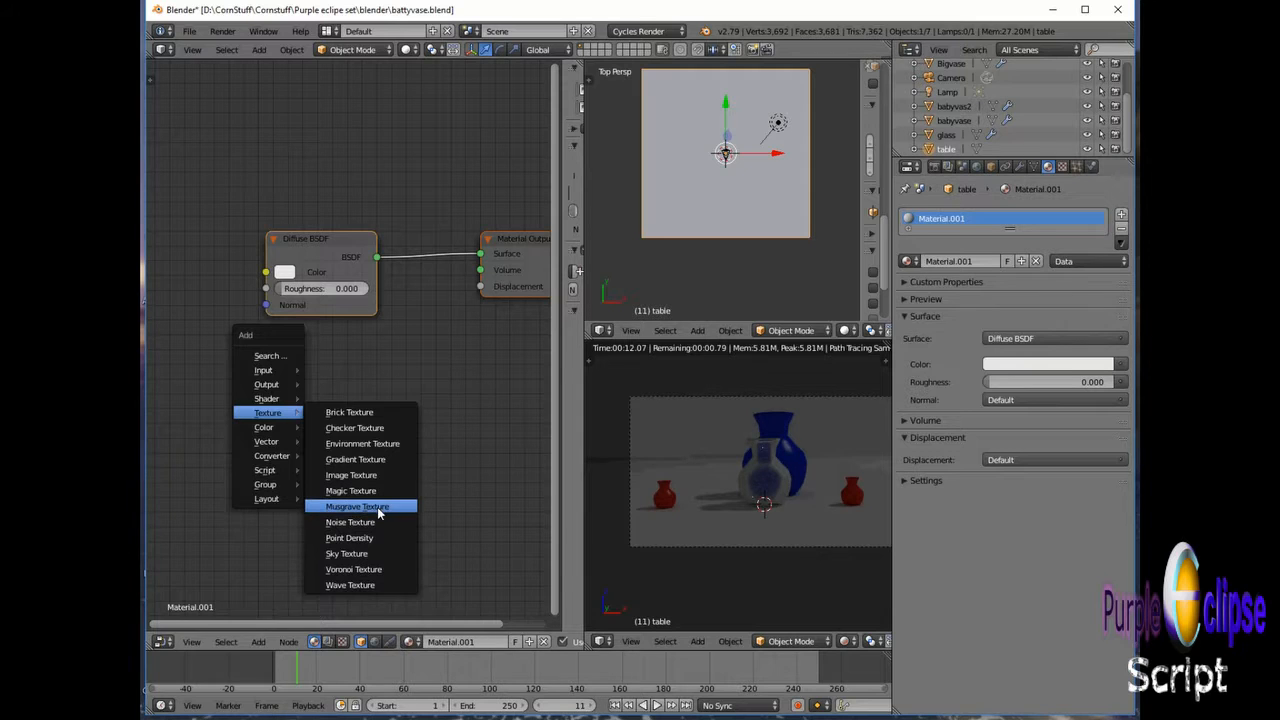
pyautogui.click(360, 476)
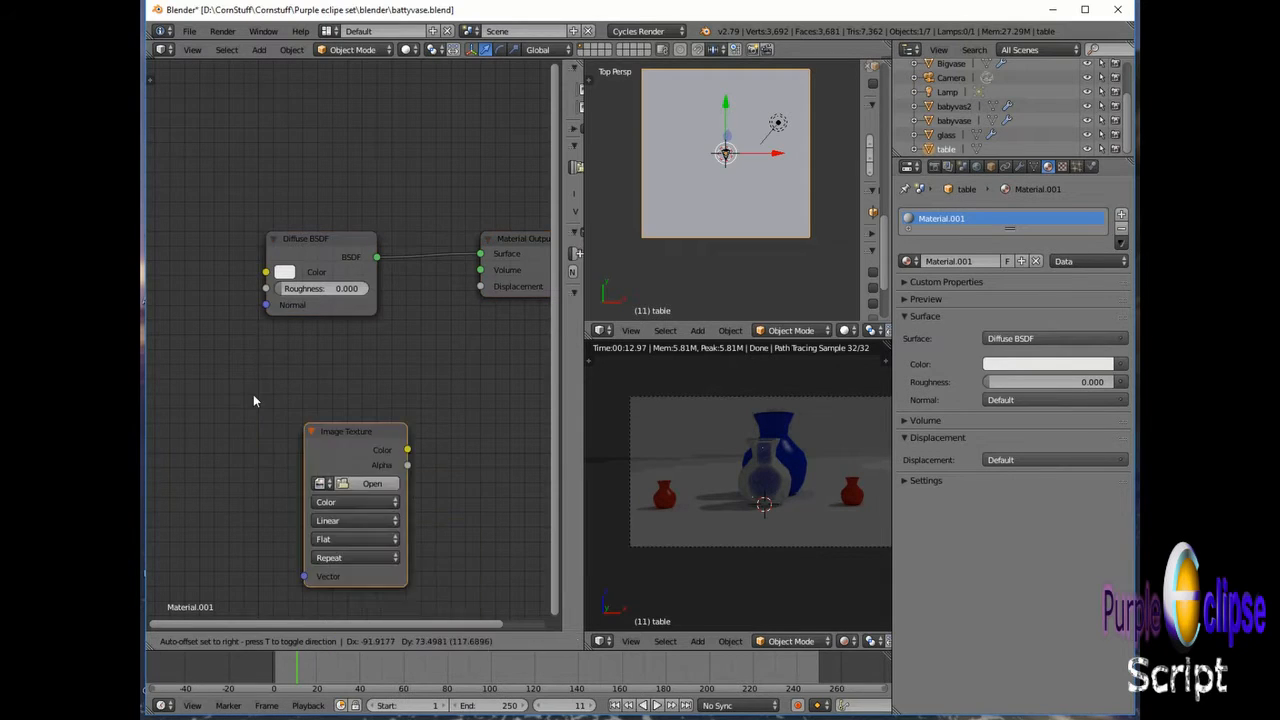
pyautogui.click(203, 390)
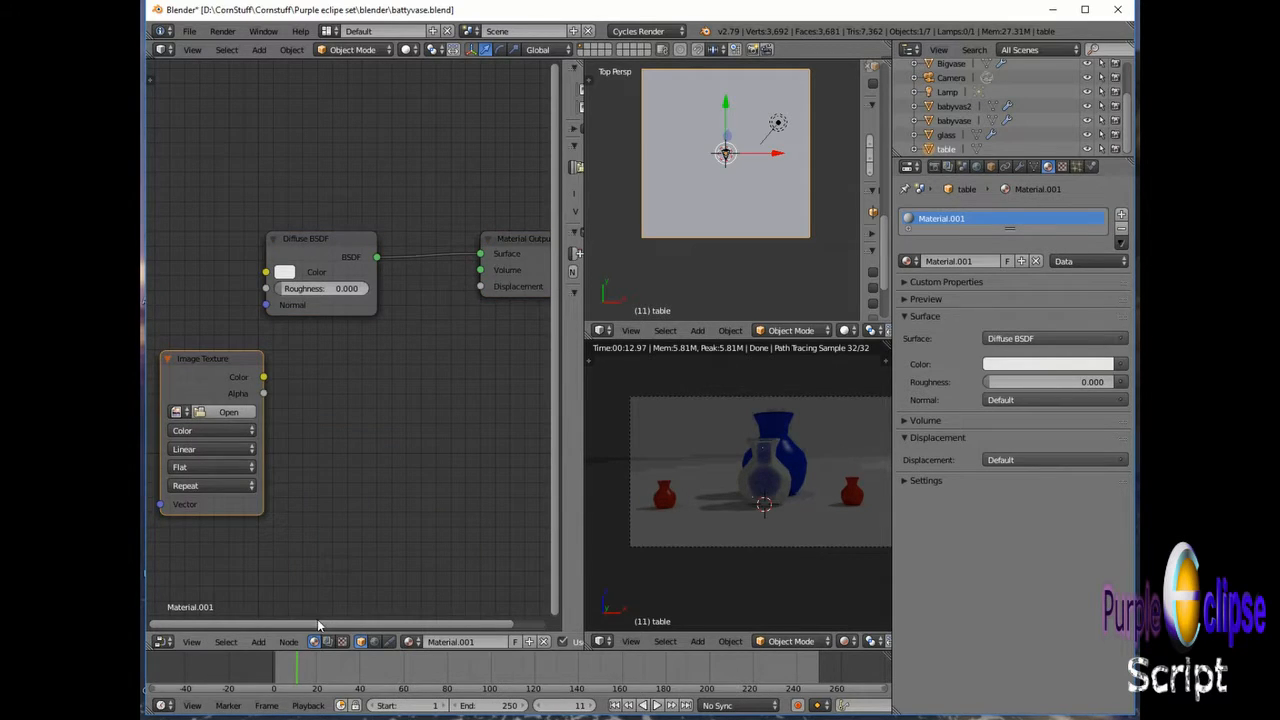
pyautogui.moveTo(319, 622); pyautogui.dragTo(198, 627)
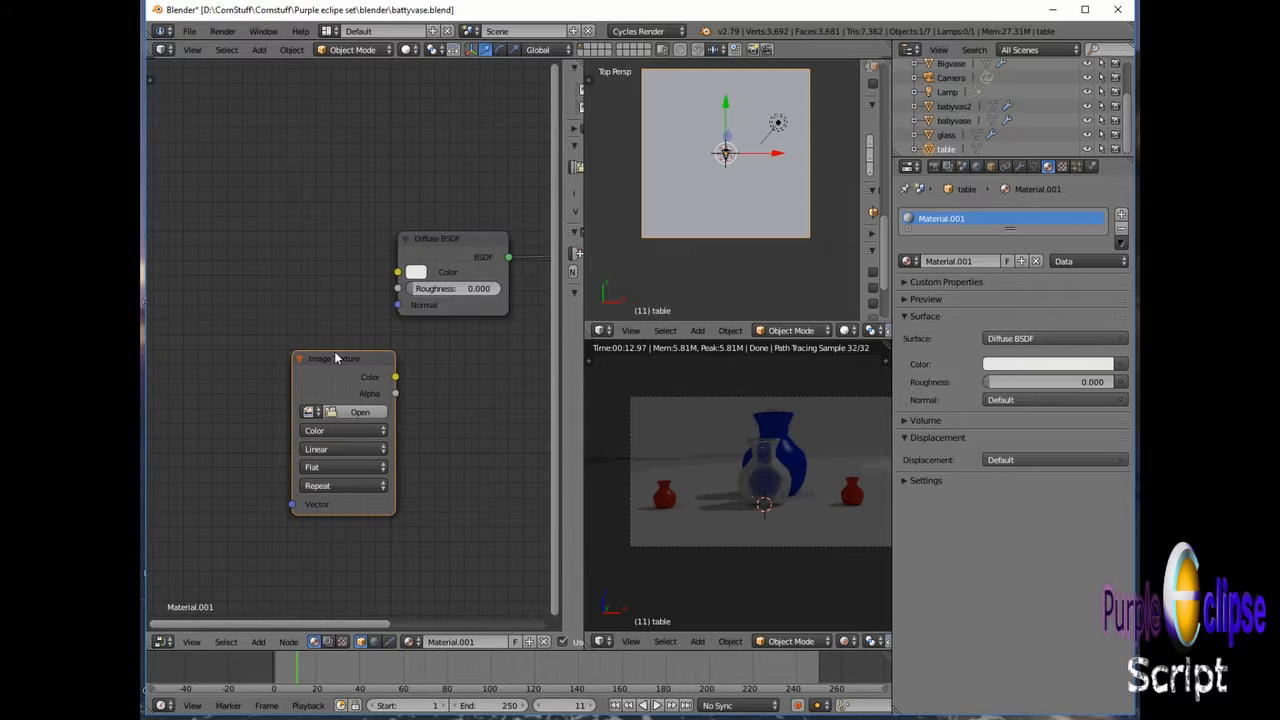
pyautogui.moveTo(334, 356); pyautogui.dragTo(211, 206)
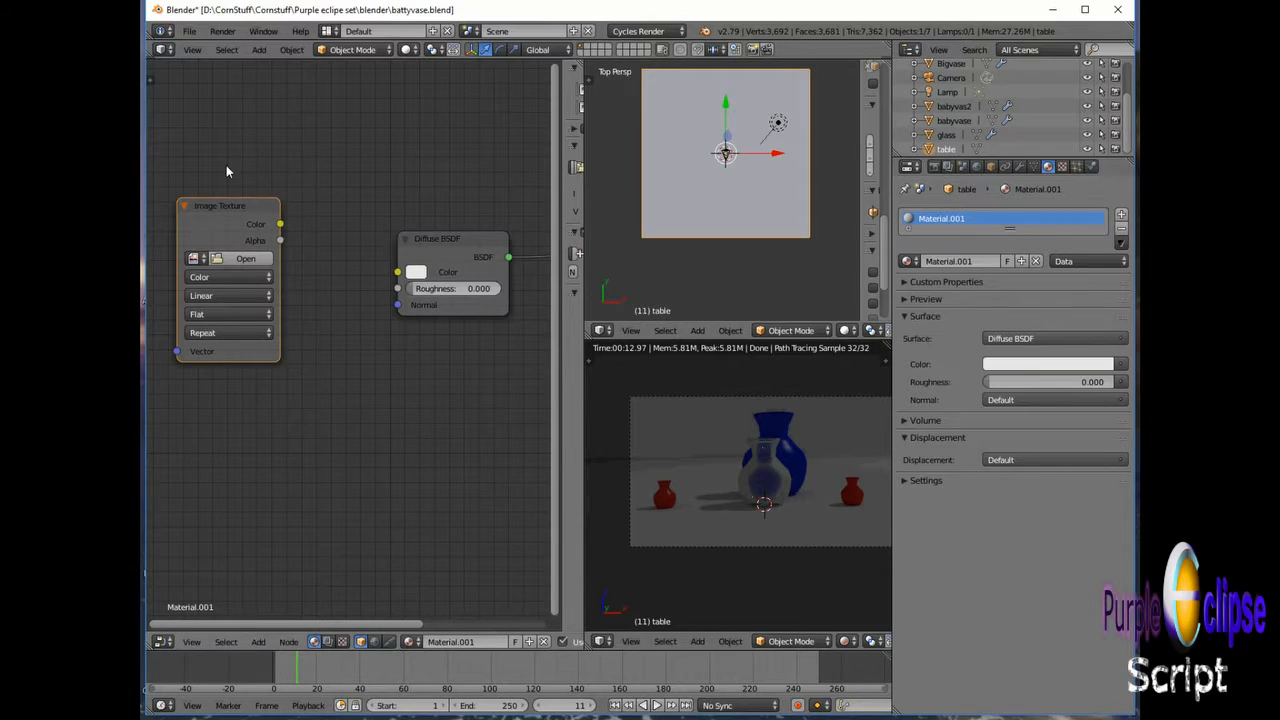
# Step: Load woodtable.jpg from the maps folder into the Image Texture node and connect its Color output to the Diffuse BSDF Color input
pyautogui.click(240, 259)
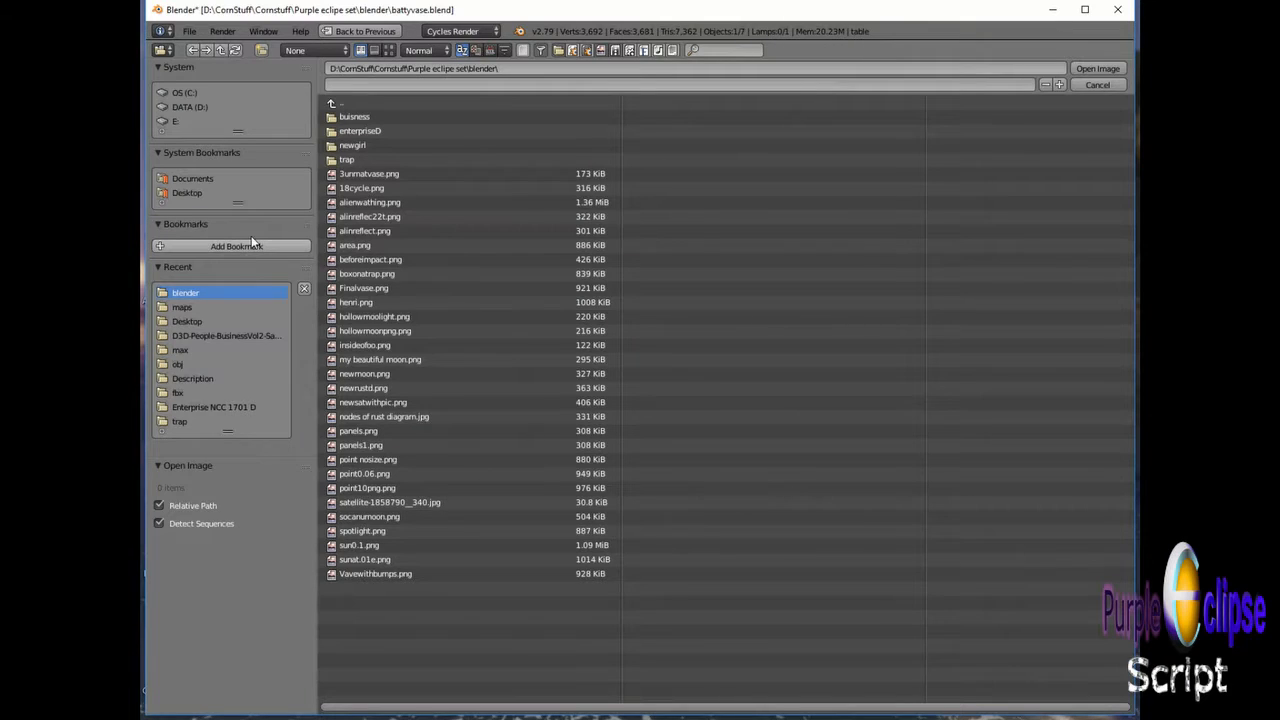
pyautogui.click(335, 107)
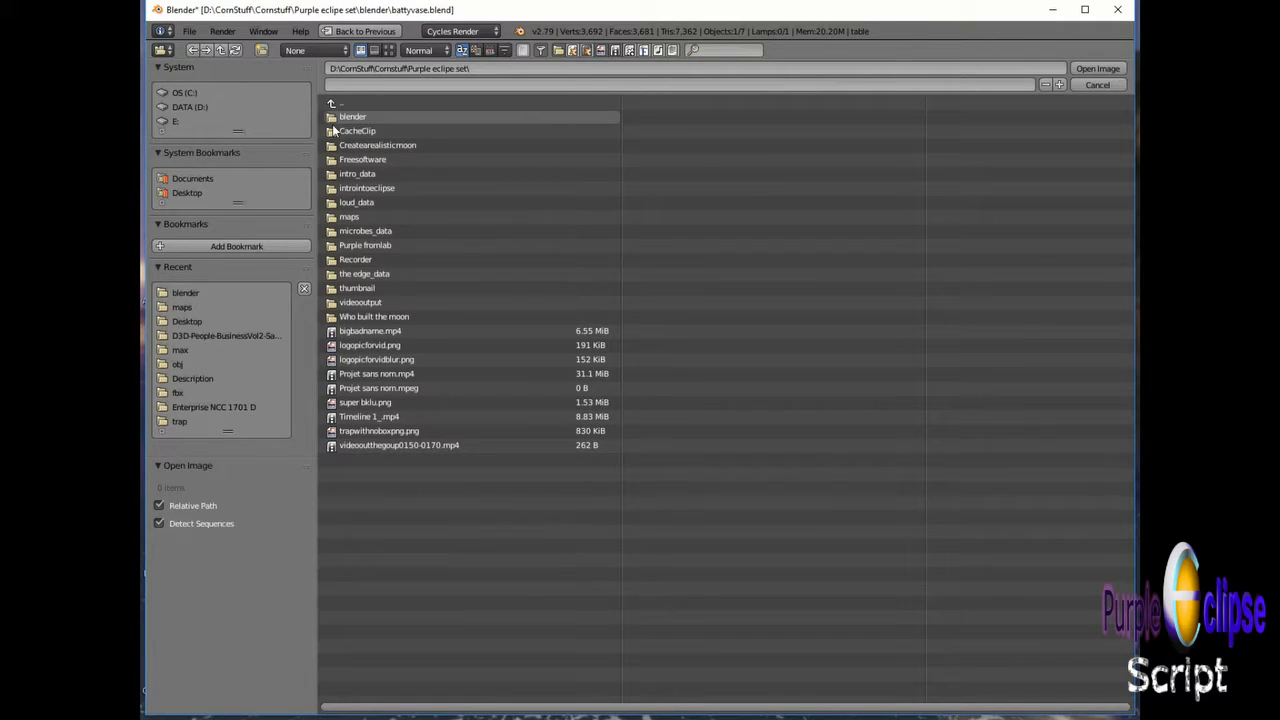
pyautogui.click(350, 217)
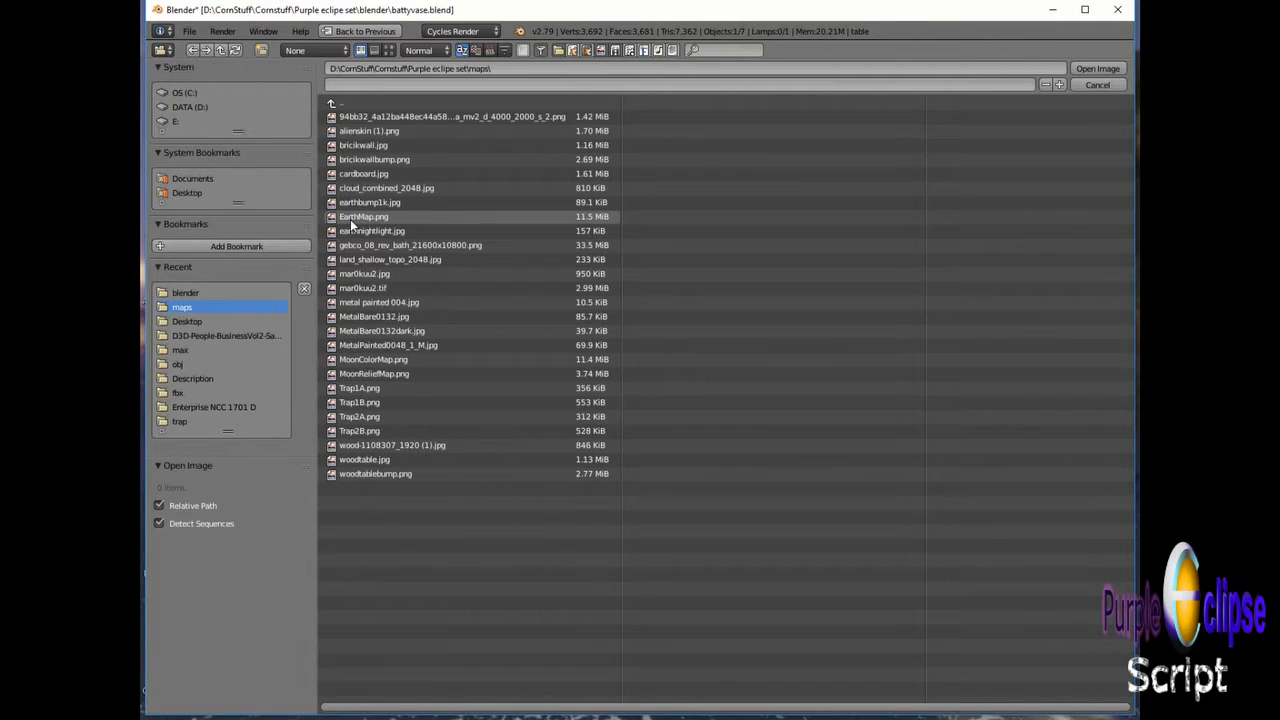
pyautogui.doubleClick(376, 461)
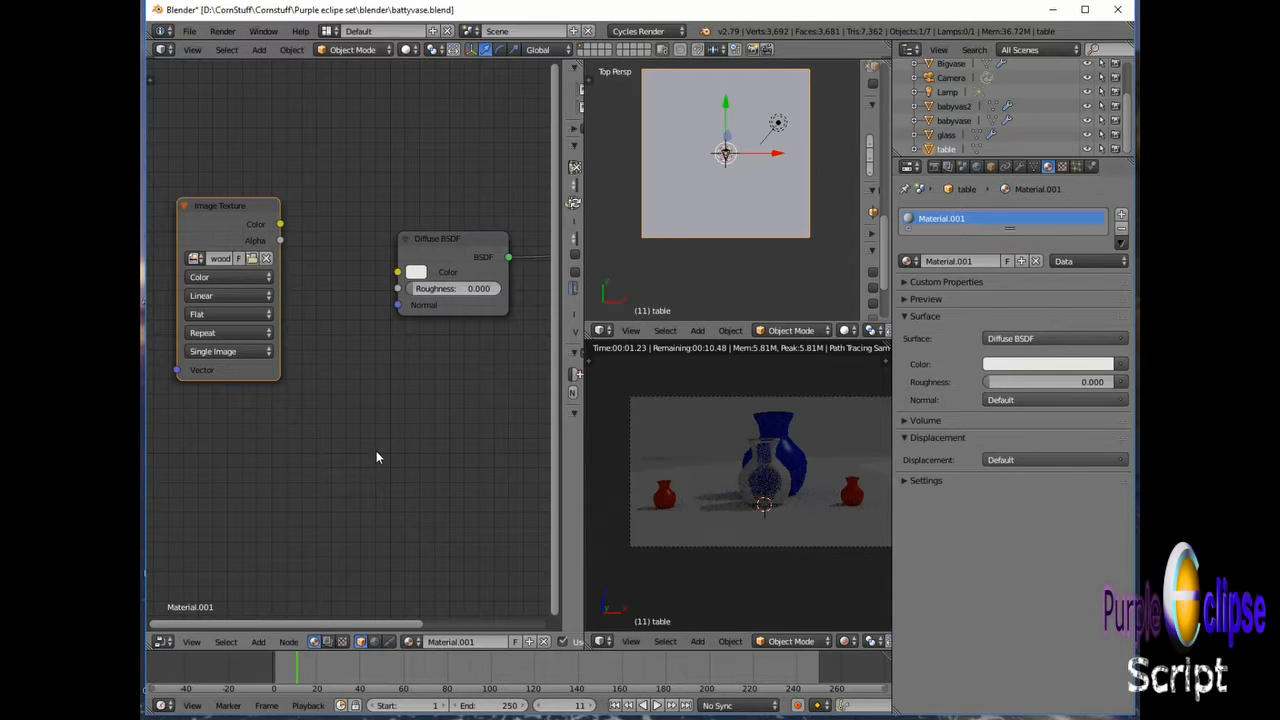
pyautogui.moveTo(281, 224); pyautogui.dragTo(397, 272)
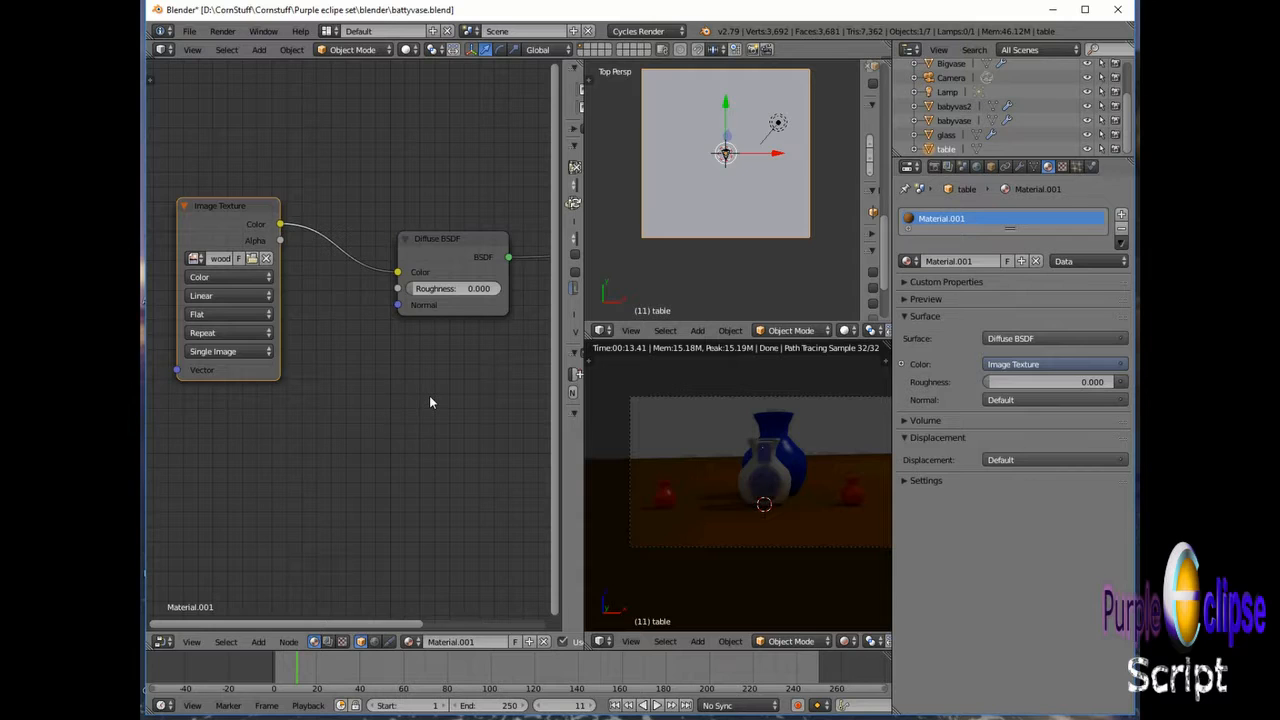
# Step: Add a Mapping node and place it directly before the Image Texture node
pyautogui.hotkey('shift', 'a')
pyautogui.moveTo(431, 398)
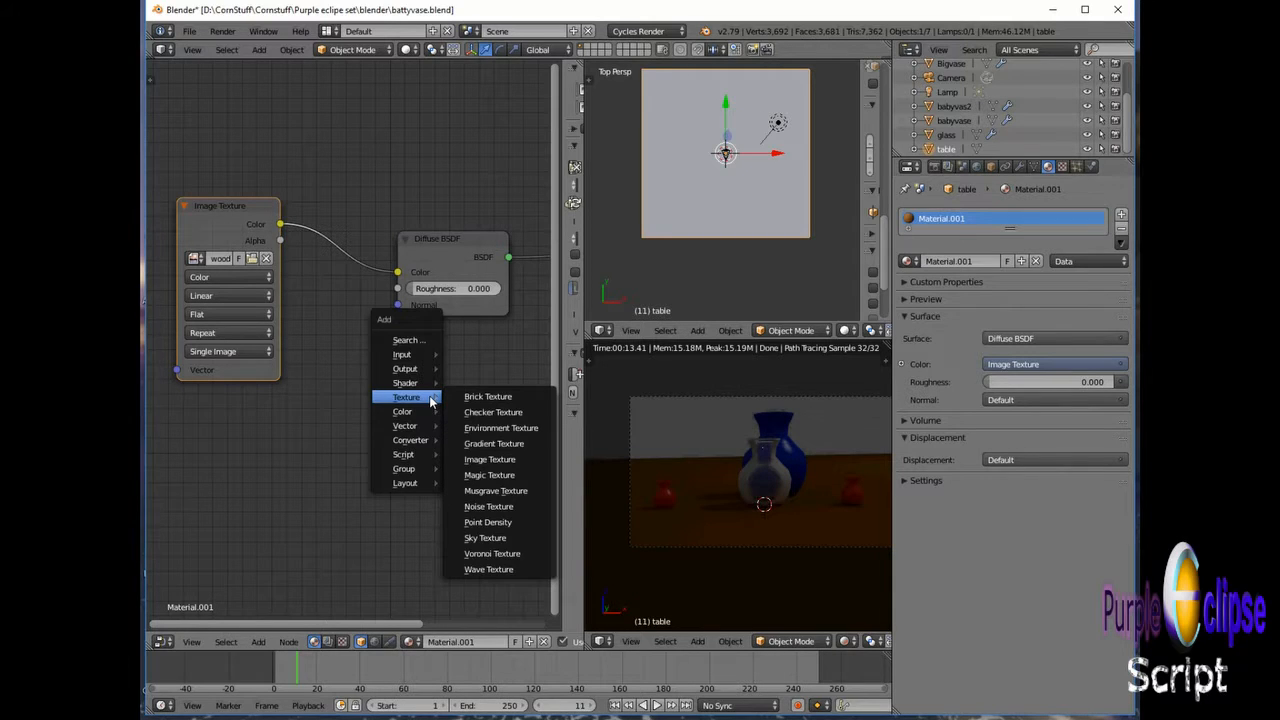
pyautogui.moveTo(412, 427)
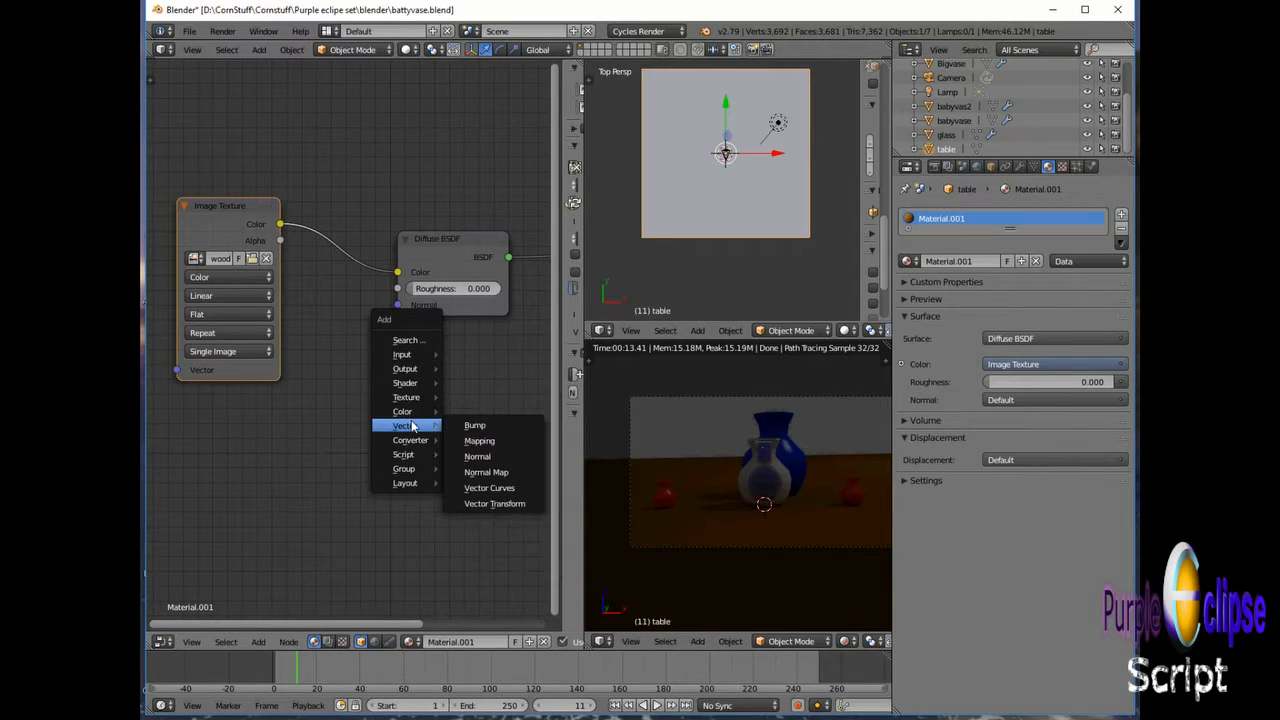
pyautogui.click(480, 441)
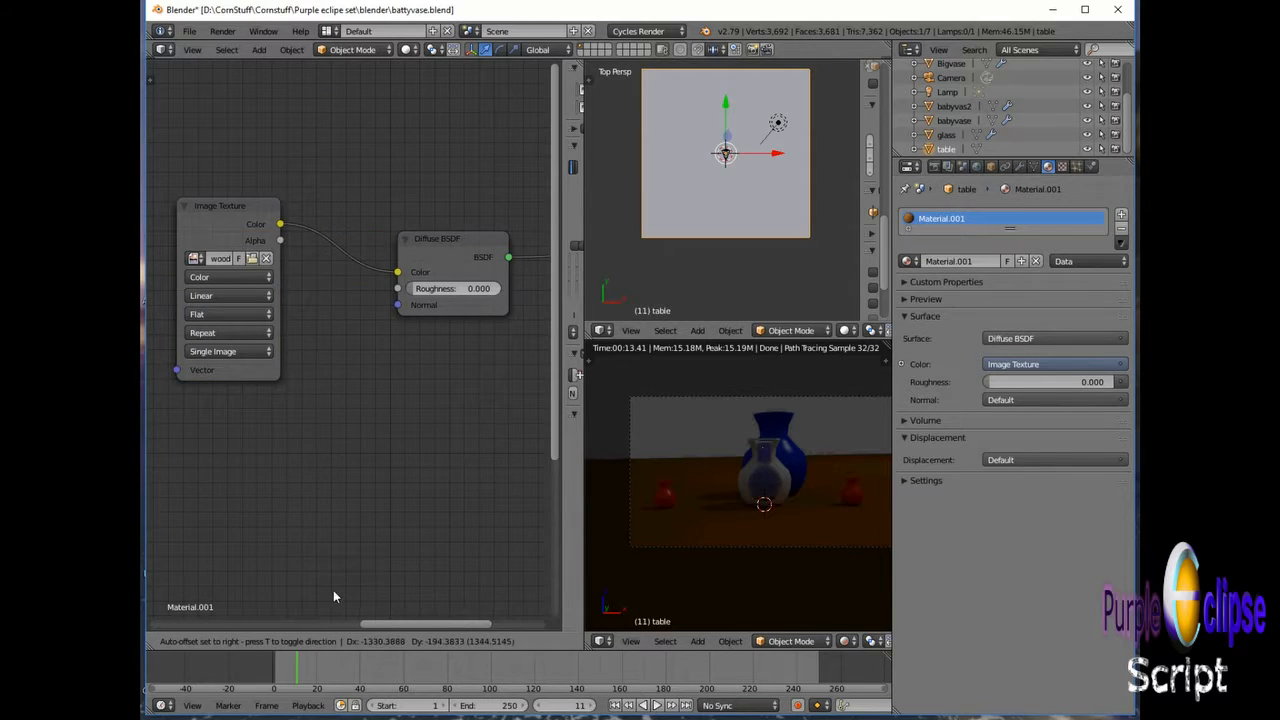
pyautogui.click(361, 584)
pyautogui.moveTo(390, 626); pyautogui.dragTo(163, 621)
pyautogui.moveTo(265, 586); pyautogui.dragTo(415, 228)
pyautogui.moveTo(211, 618); pyautogui.dragTo(300, 620)
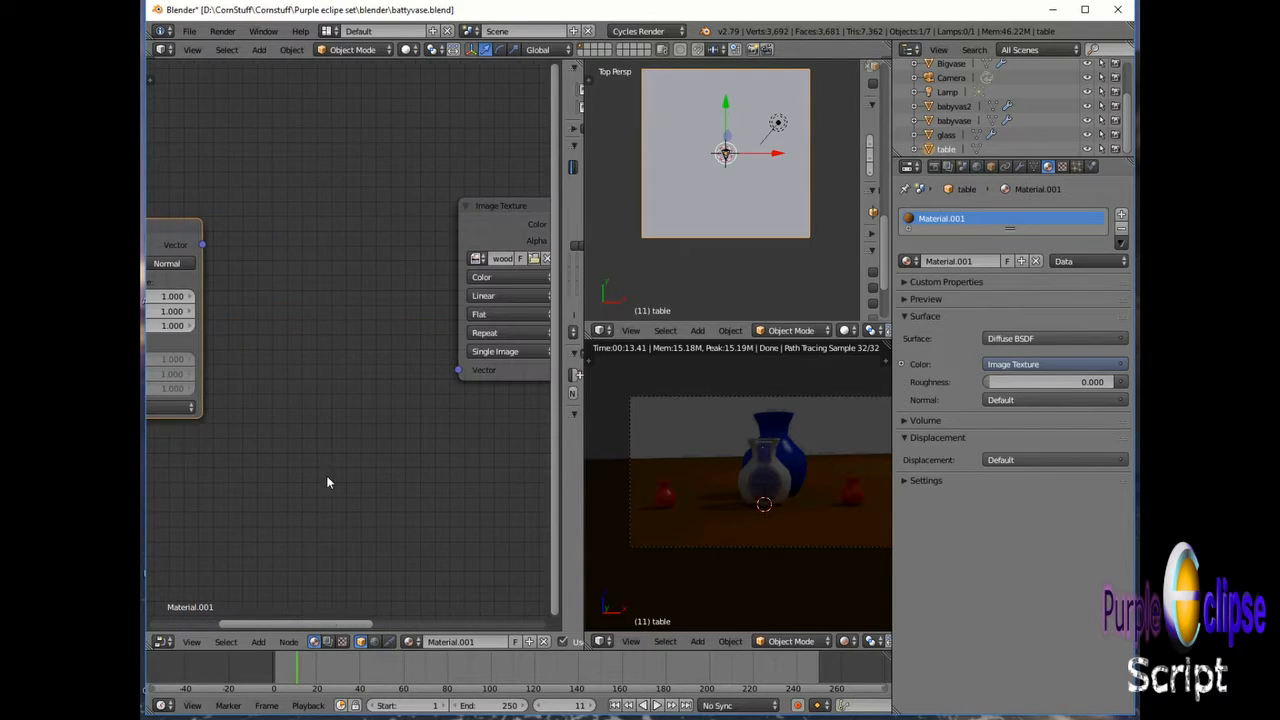
pyautogui.moveTo(184, 240); pyautogui.dragTo(403, 213)
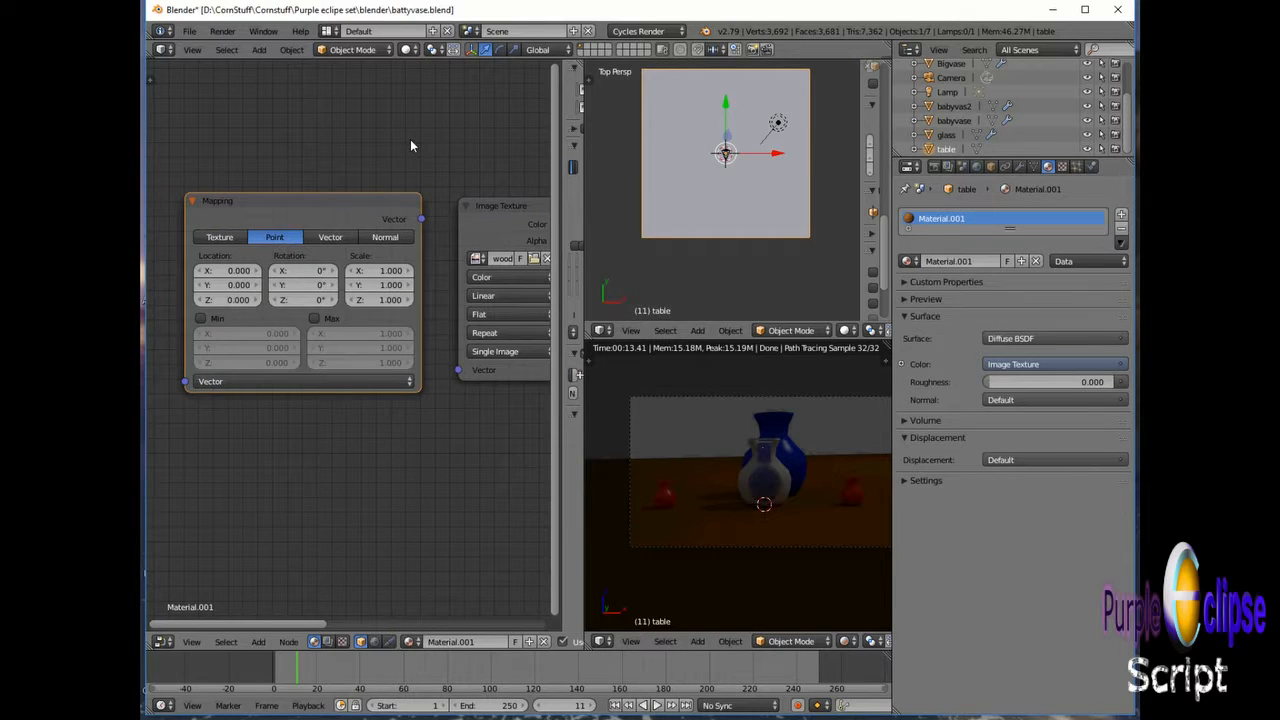
# Step: Add a Texture Coordinate node and place it just below the Mapping node
pyautogui.hotkey('shift', 'a')
pyautogui.moveTo(410, 145)
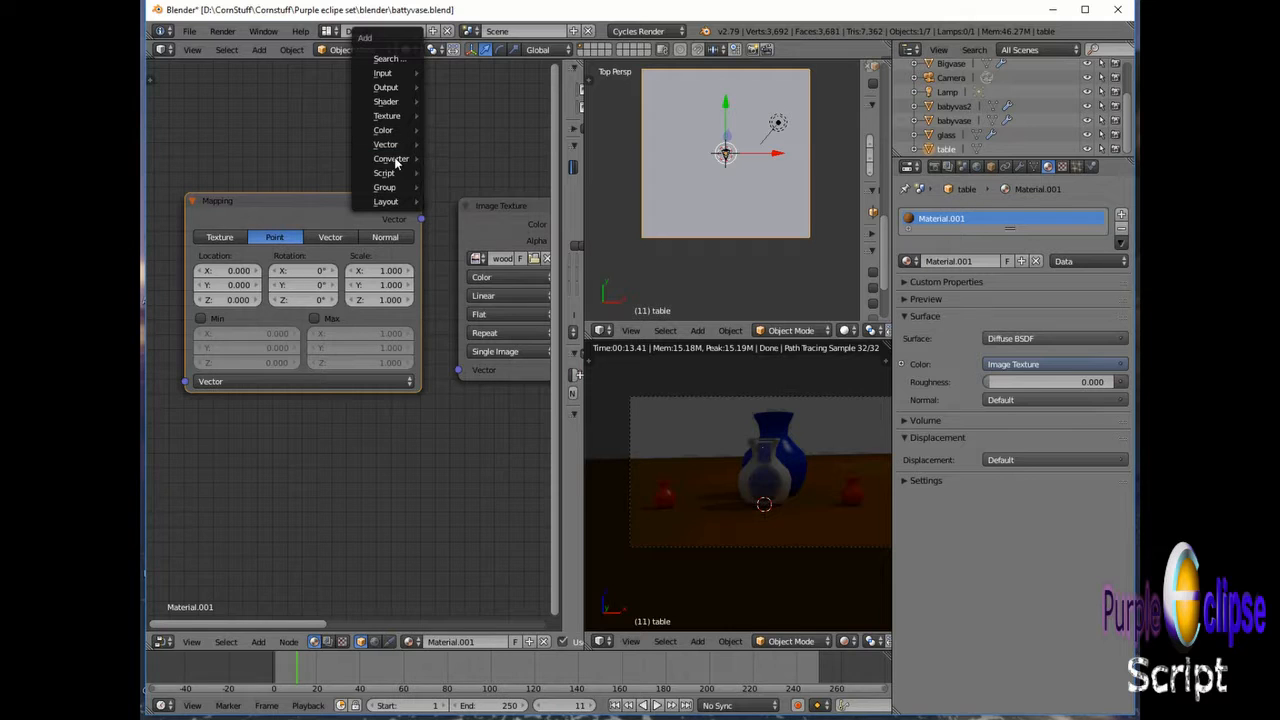
pyautogui.moveTo(405, 74)
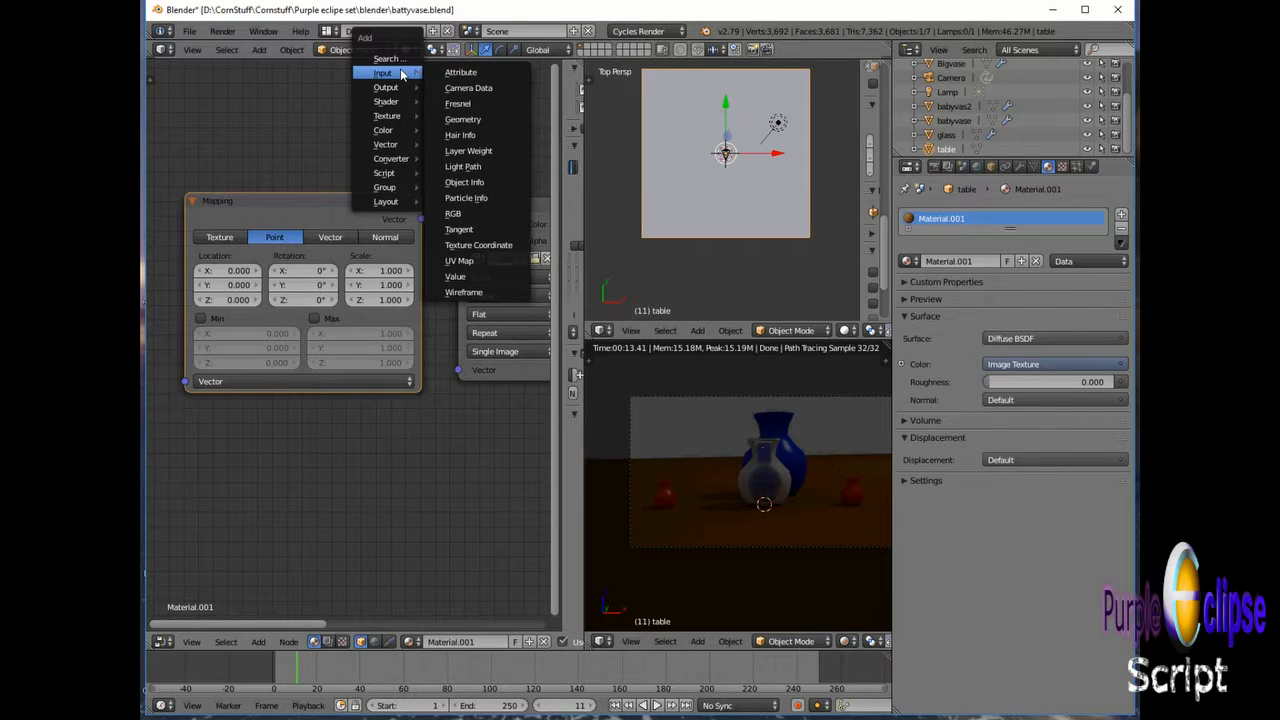
pyautogui.click(478, 245)
pyautogui.click(548, 401)
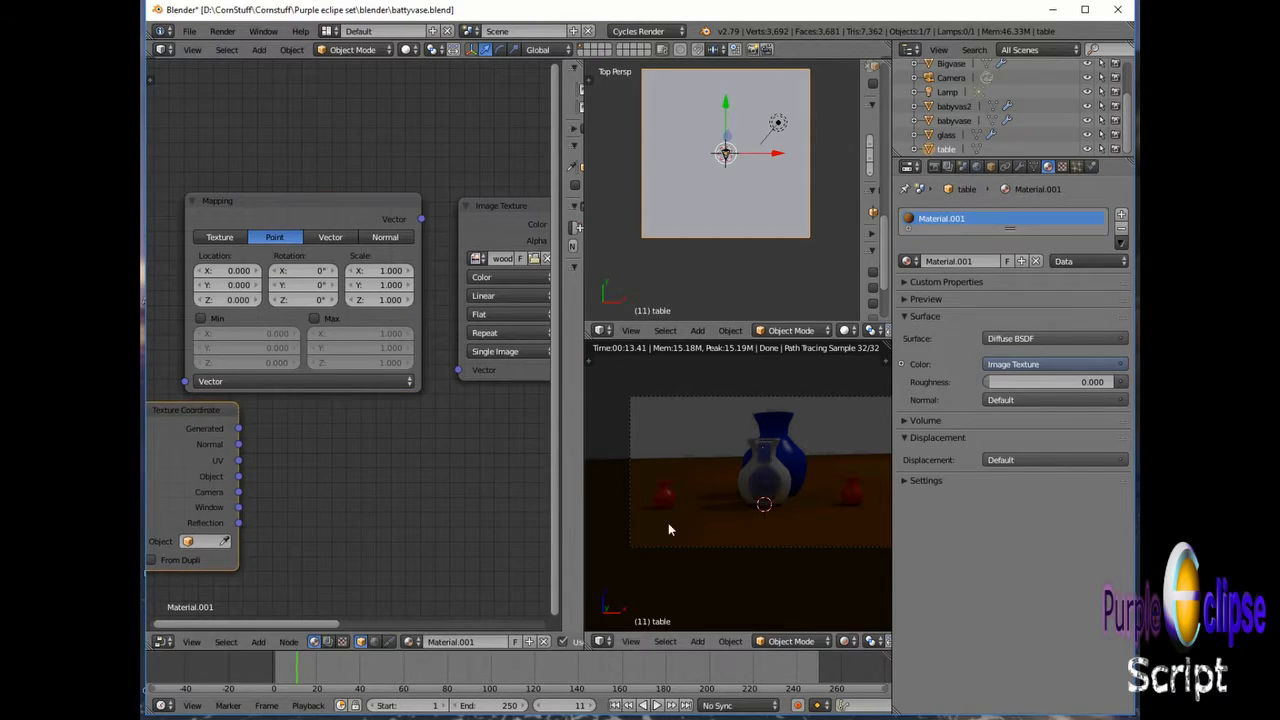
# Step: Reposition the Texture Coordinate node in front of the Mapping node and leave a gap between the two for wiring
pyautogui.moveTo(314, 622); pyautogui.dragTo(249, 621)
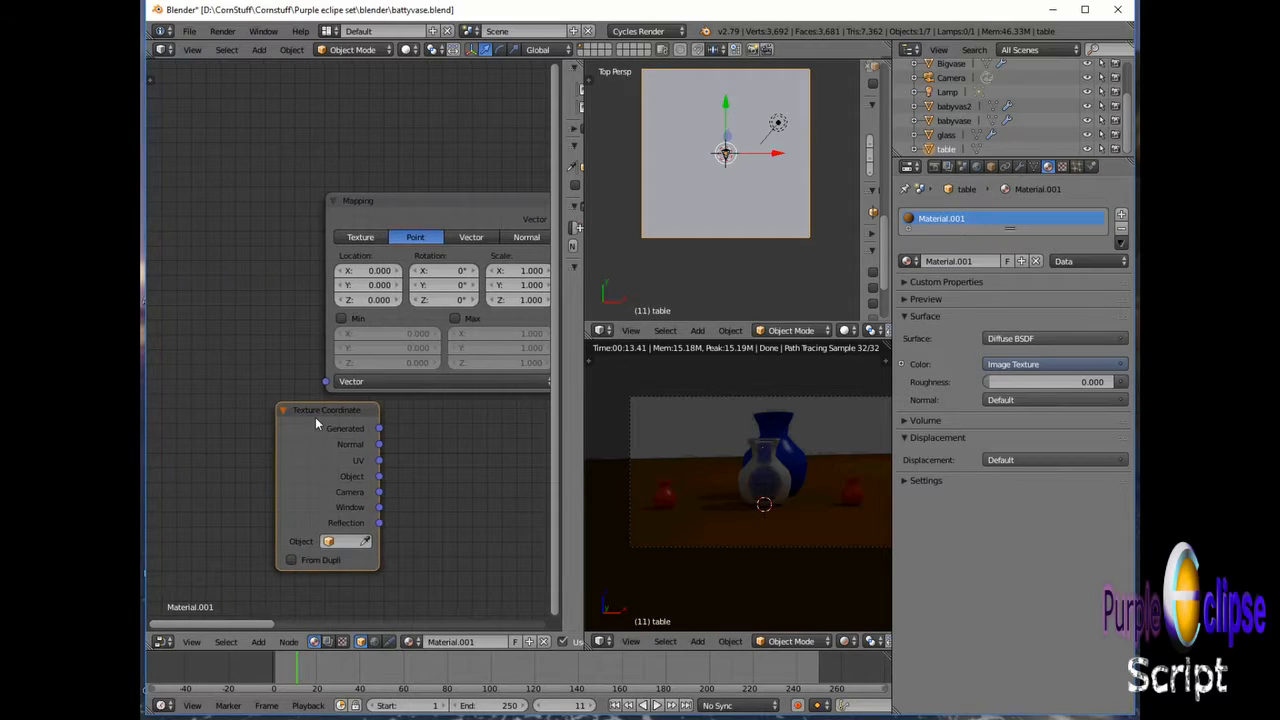
pyautogui.moveTo(315, 415); pyautogui.dragTo(161, 258)
pyautogui.moveTo(435, 200); pyautogui.dragTo(381, 192)
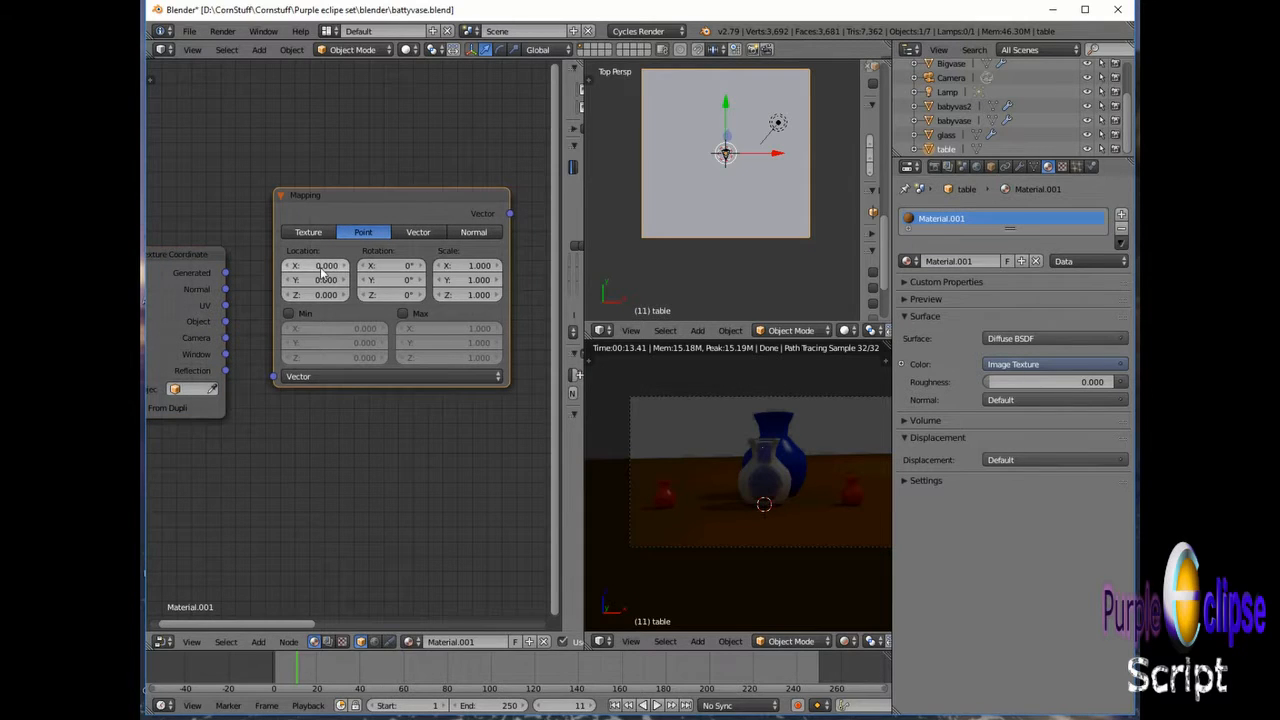
# Step: Set the Mapping node's scale to 1 on X and 2 on Y
pyautogui.click(474, 268)
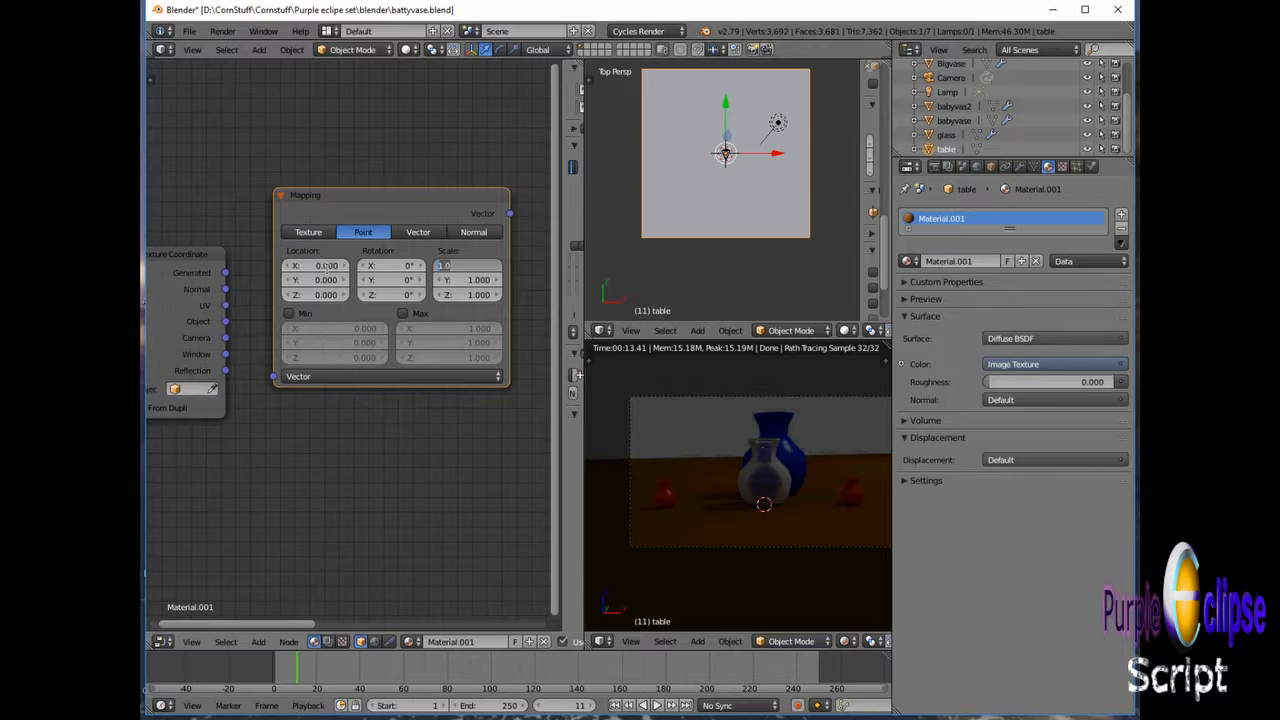
pyautogui.write('1')
pyautogui.press('Tab')
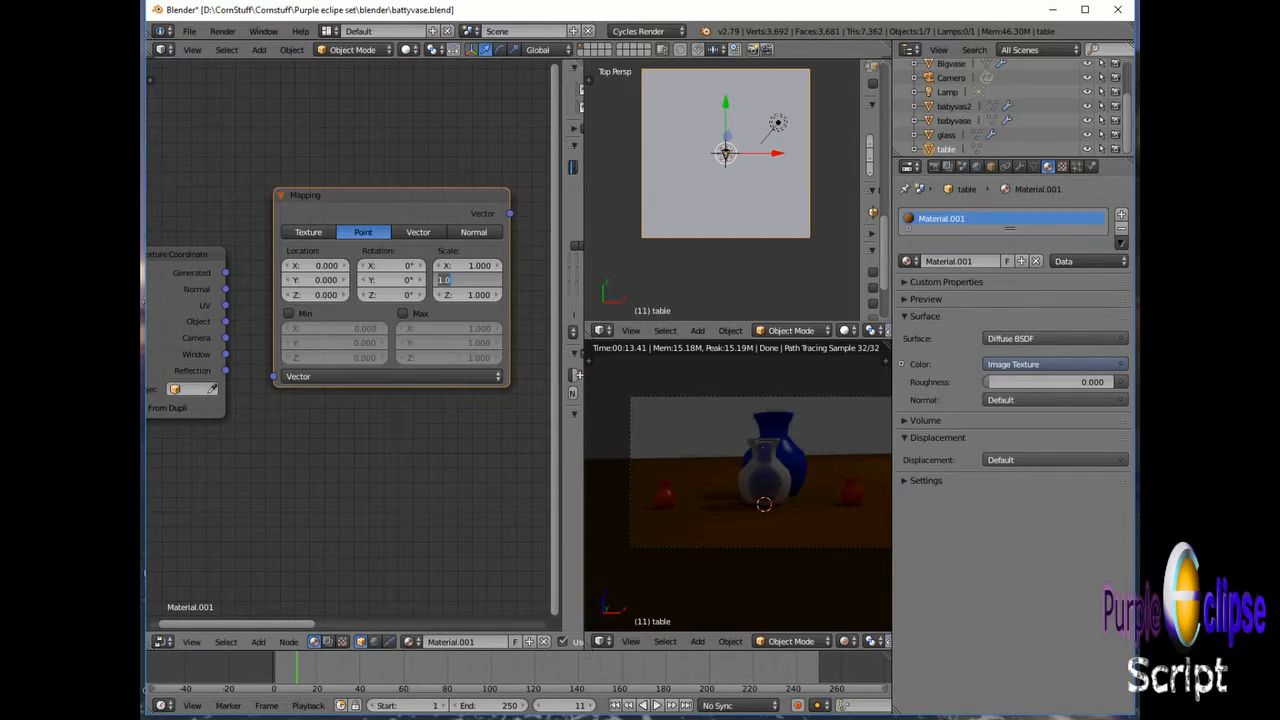
pyautogui.write('2')
pyautogui.press('Tab')
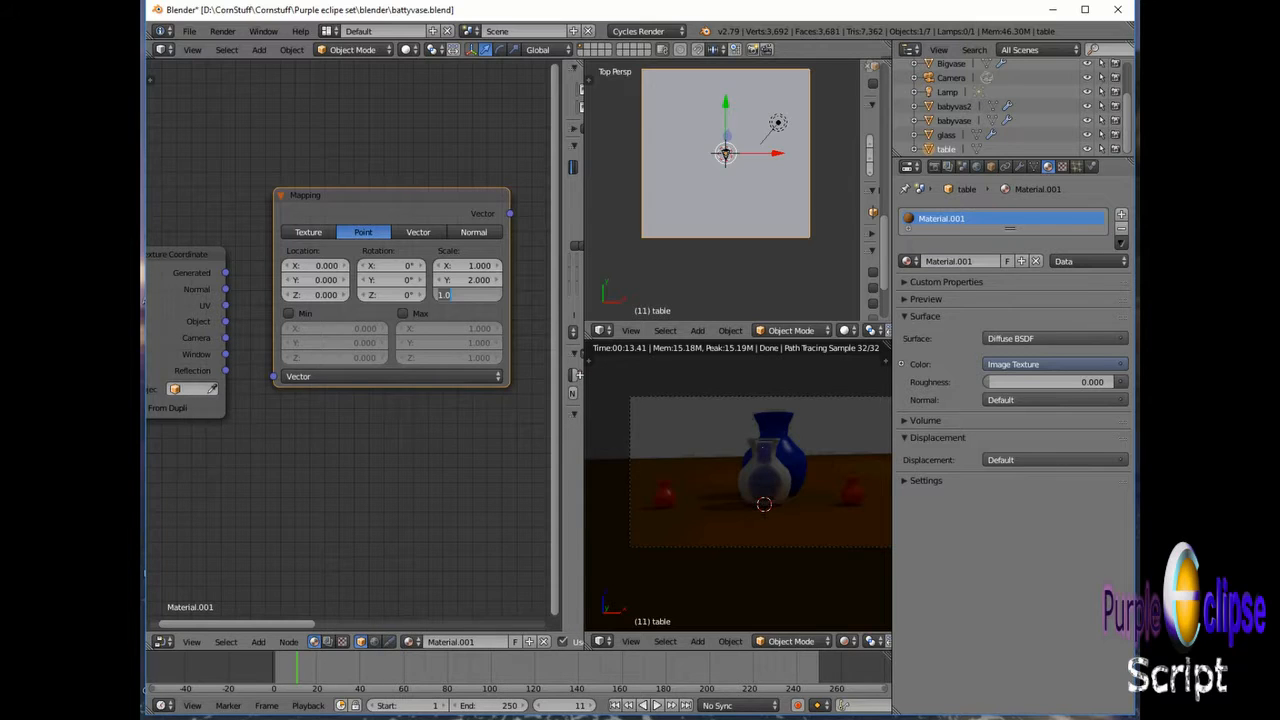
pyautogui.press('Return')
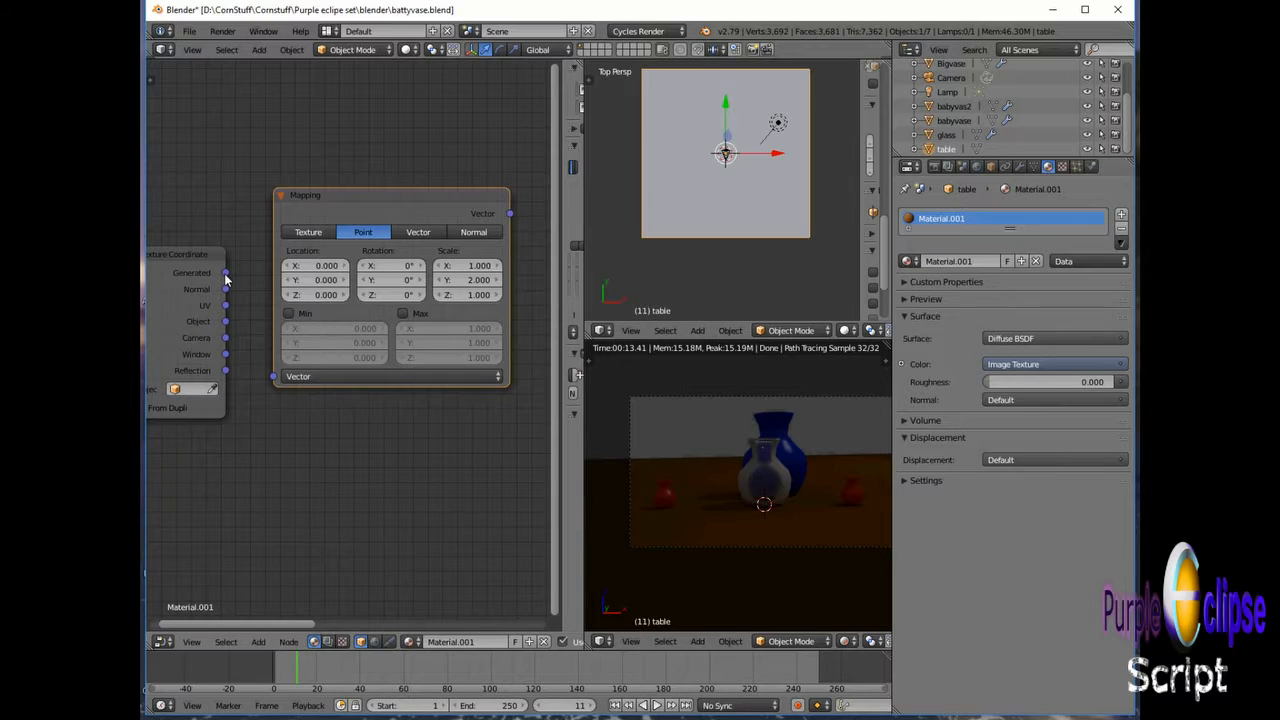
# Step: Connect the Texture Coordinate's Generated output to the Mapping node's Vector input, and the Mapping Vector output to the Image Texture's Vector input
pyautogui.moveTo(226, 273); pyautogui.dragTo(275, 377)
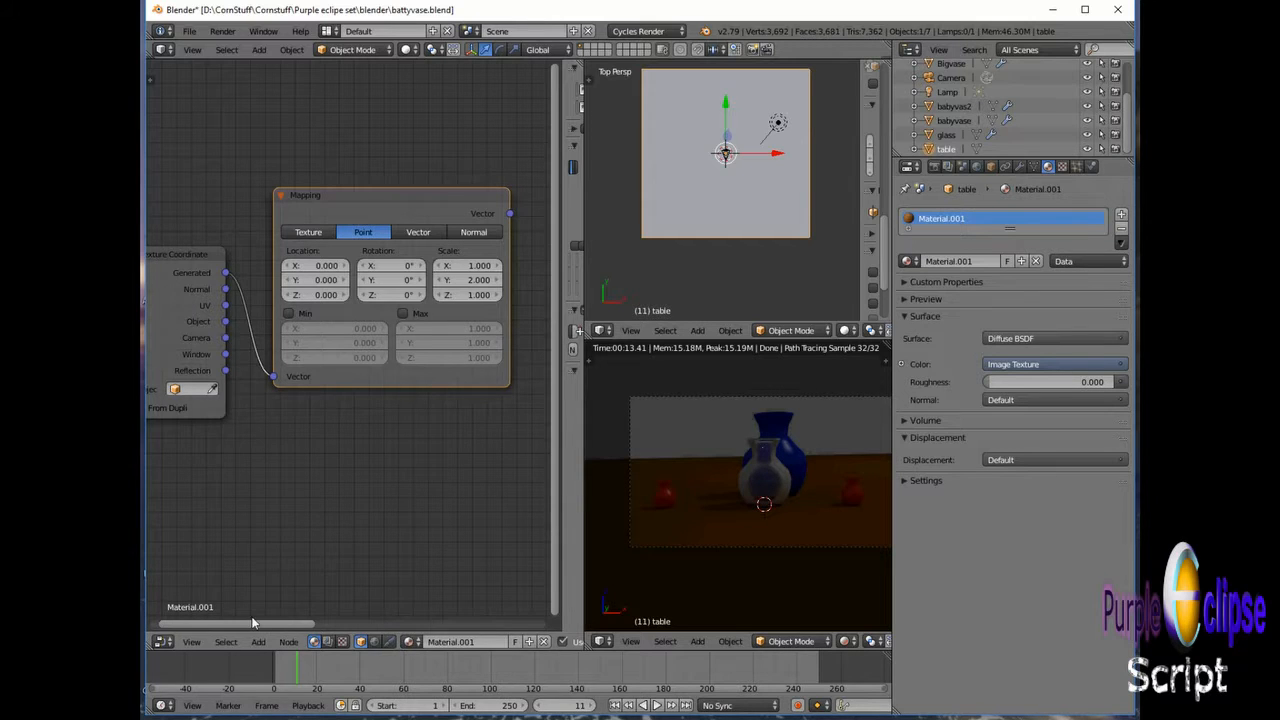
pyautogui.moveTo(257, 623); pyautogui.dragTo(312, 620)
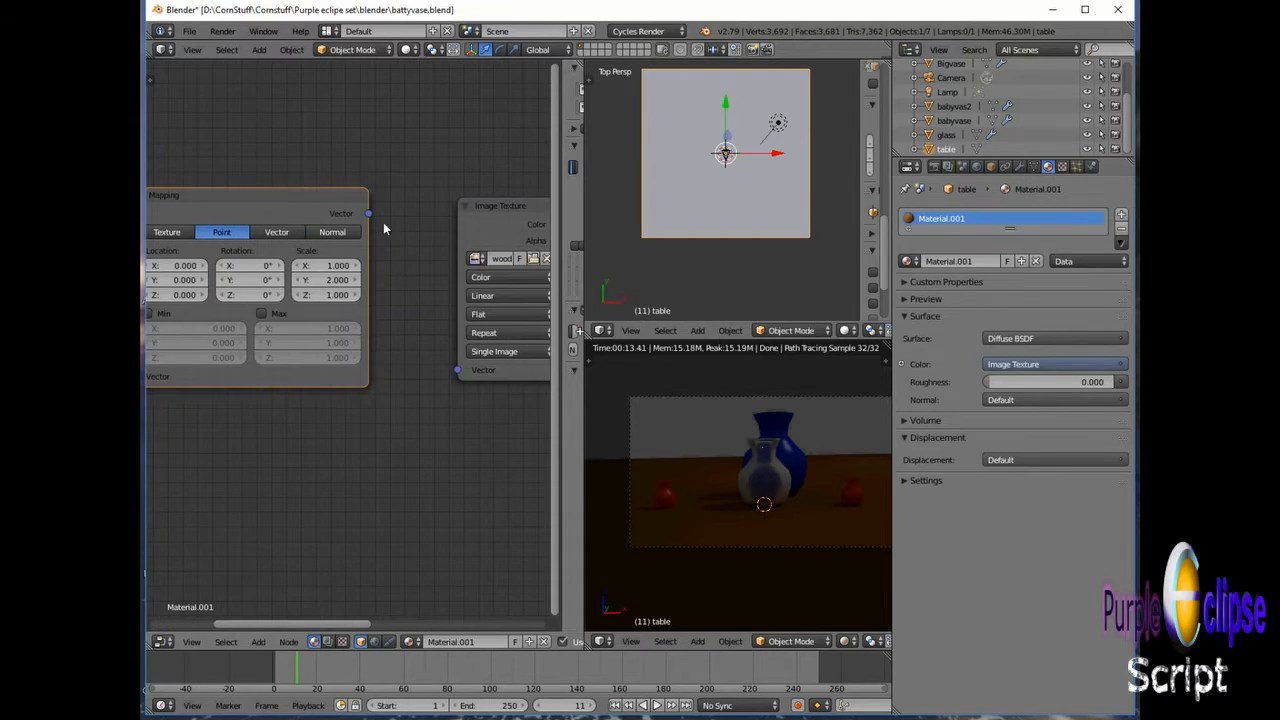
pyautogui.moveTo(370, 214); pyautogui.dragTo(456, 371)
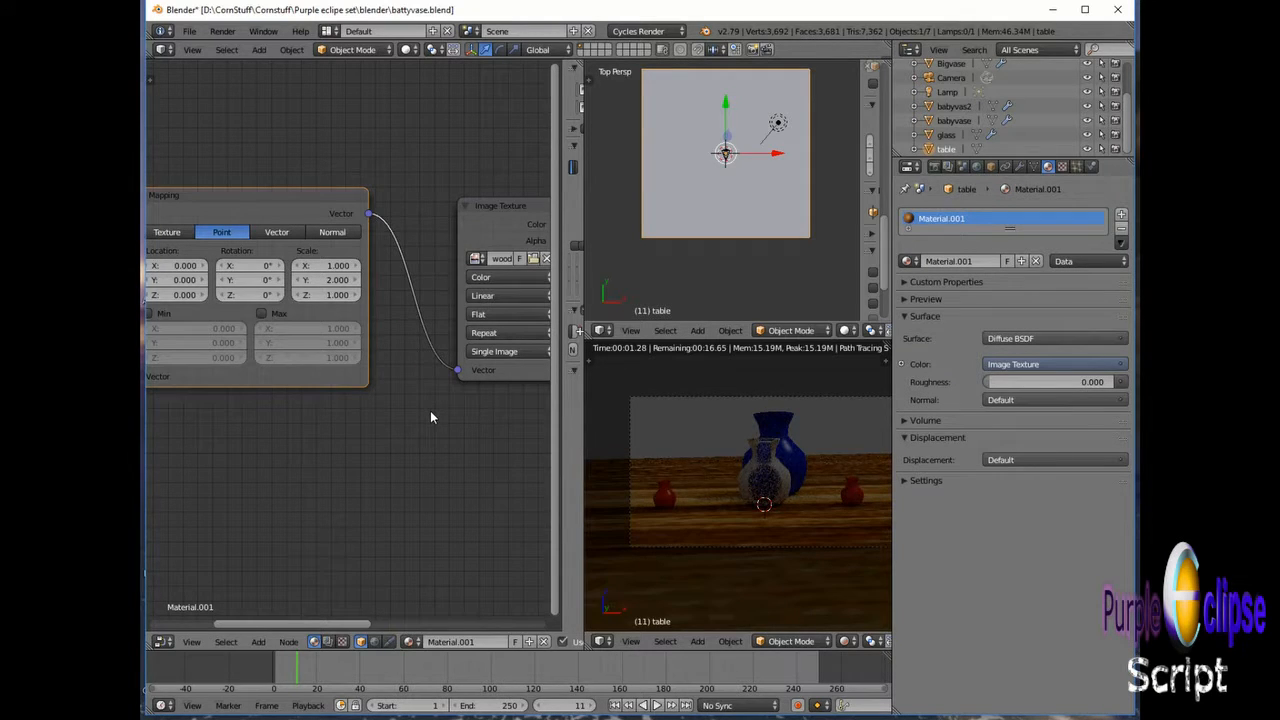
pyautogui.hotkey('shift', 'a')
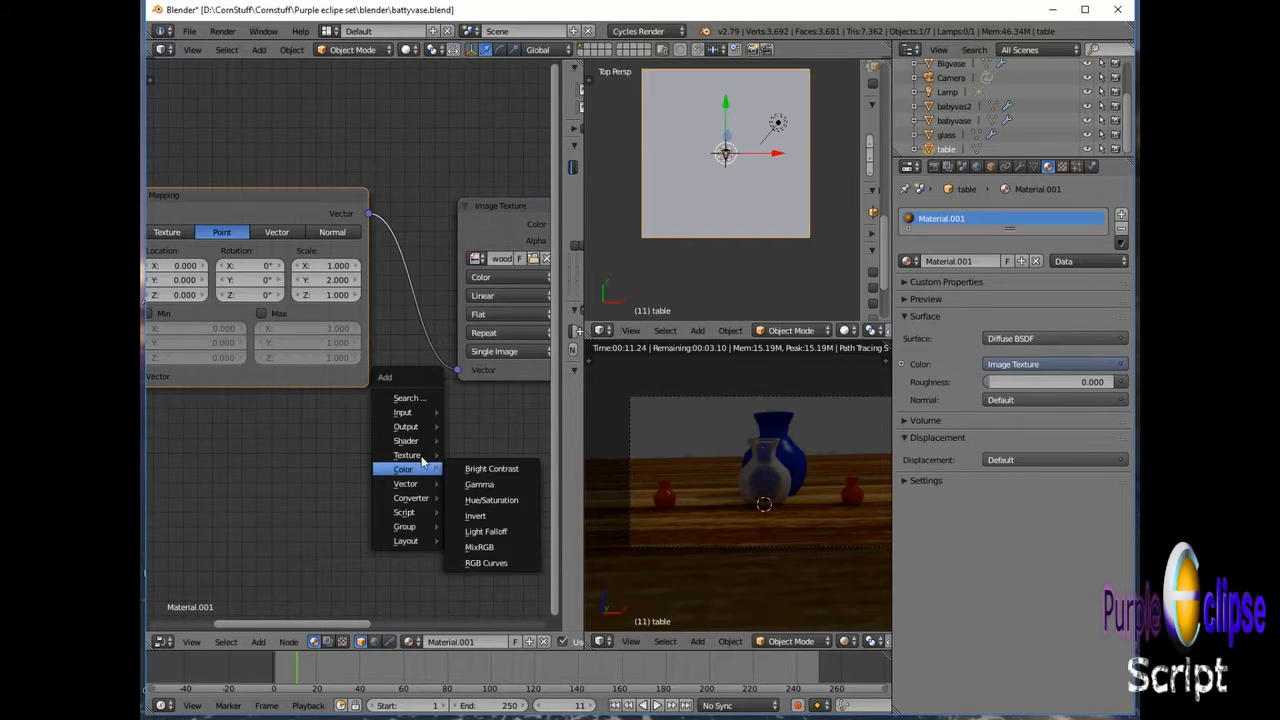
pyautogui.moveTo(408, 455)
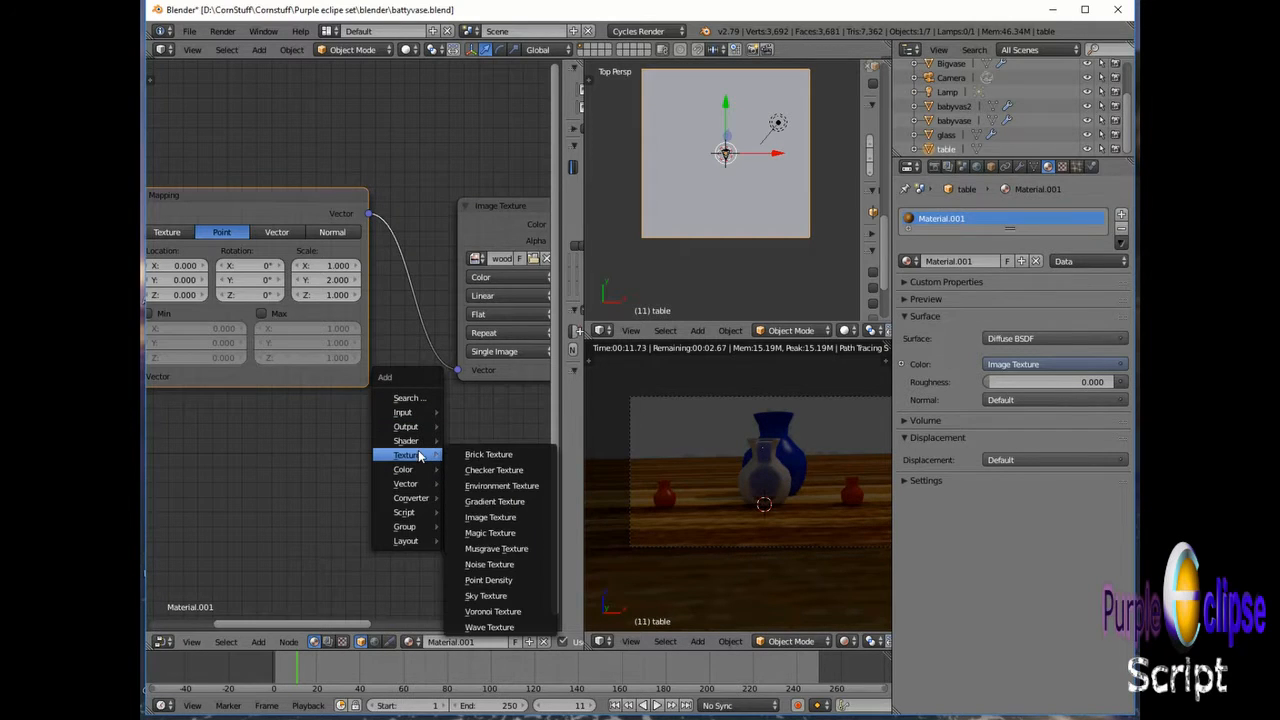
pyautogui.click(518, 534)
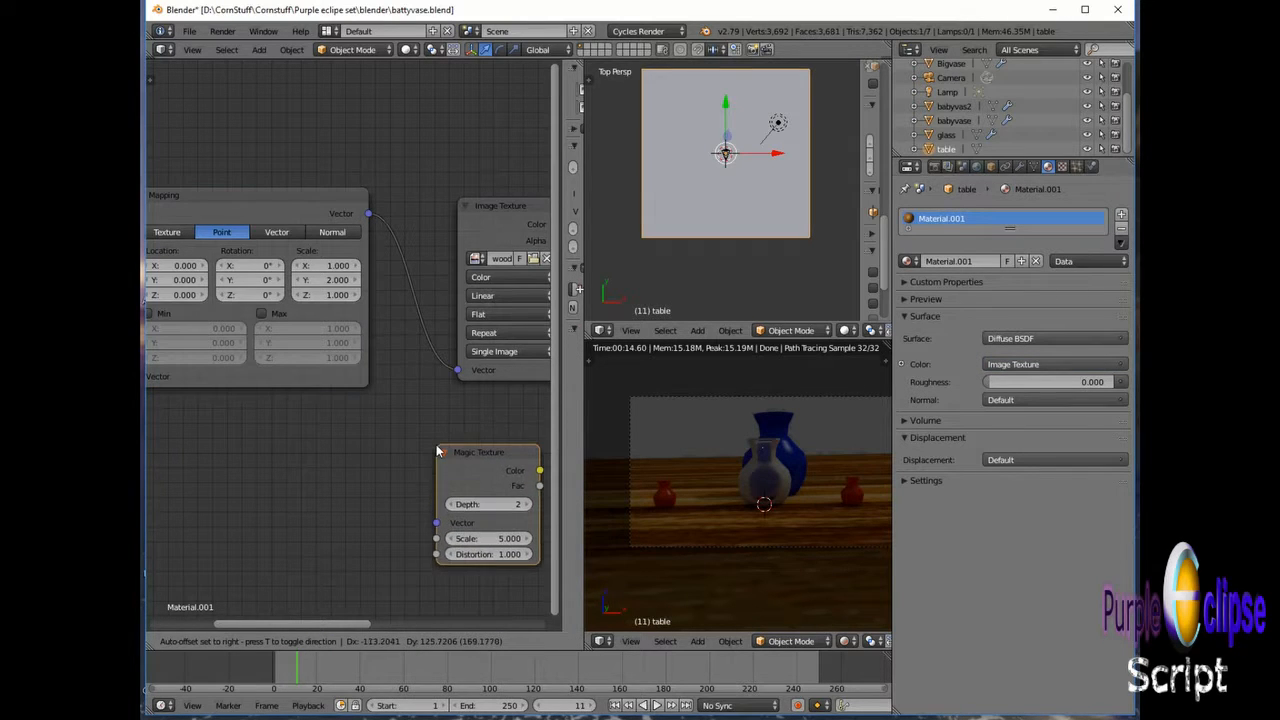
pyautogui.click(437, 453)
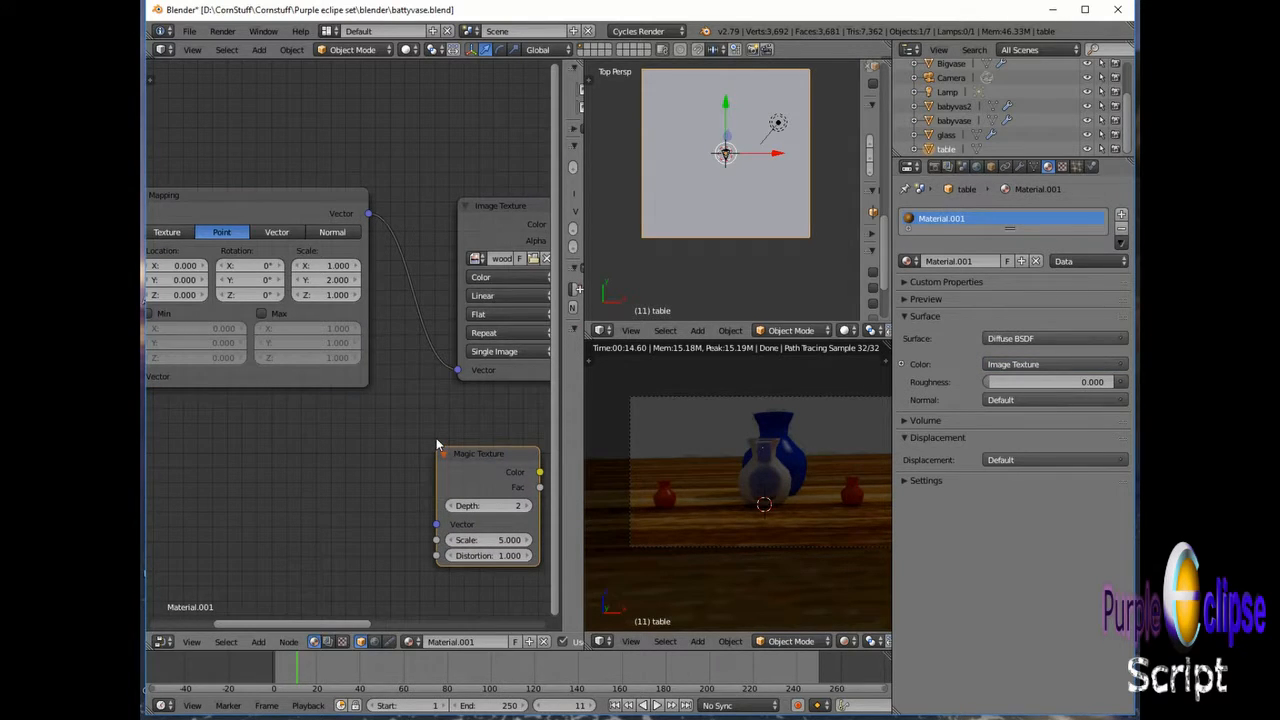
pyautogui.press('x')
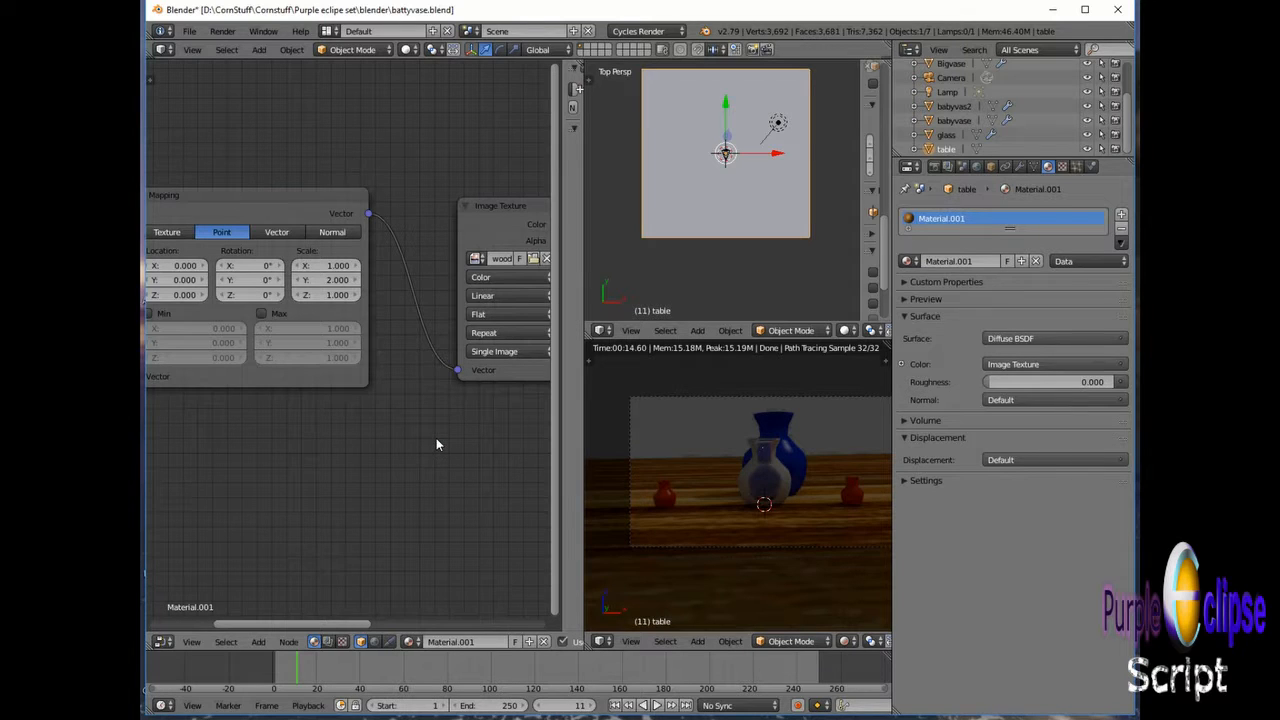
# Step: Add a second Image Texture node and place it below the existing wood Image Texture node
pyautogui.hotkey('shift', 'a')
pyautogui.moveTo(436, 440)
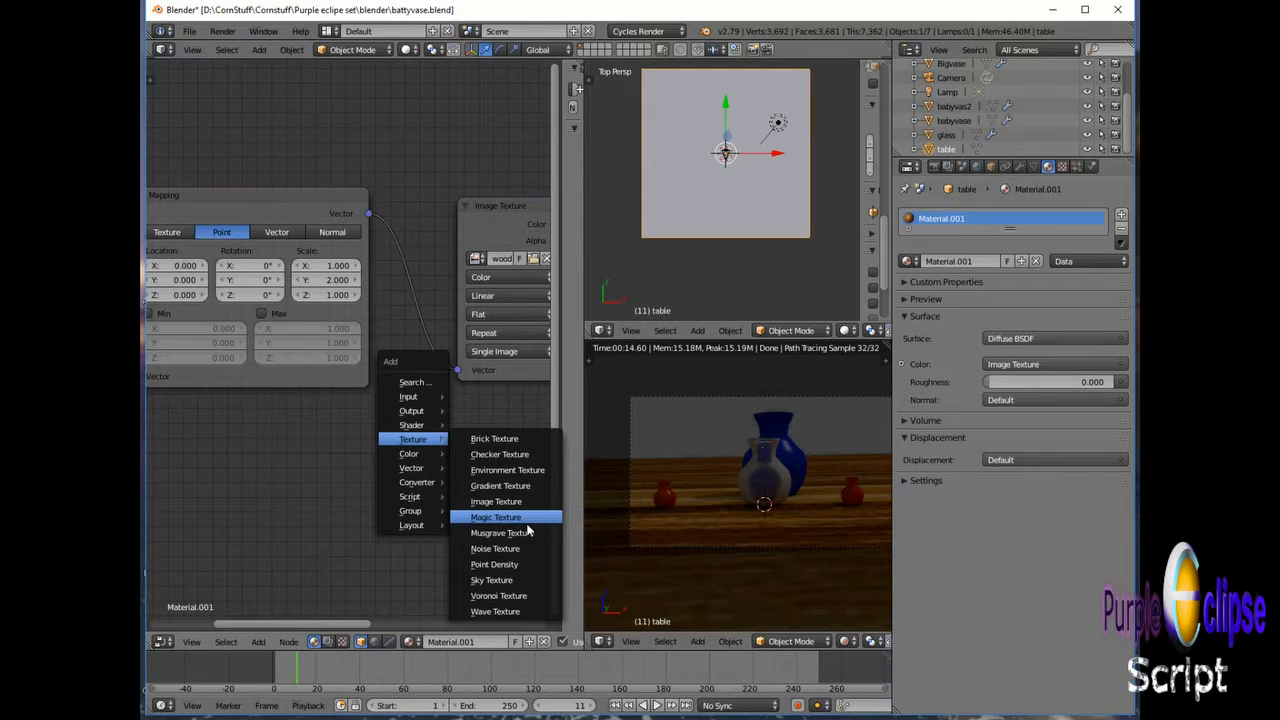
pyautogui.click(496, 501)
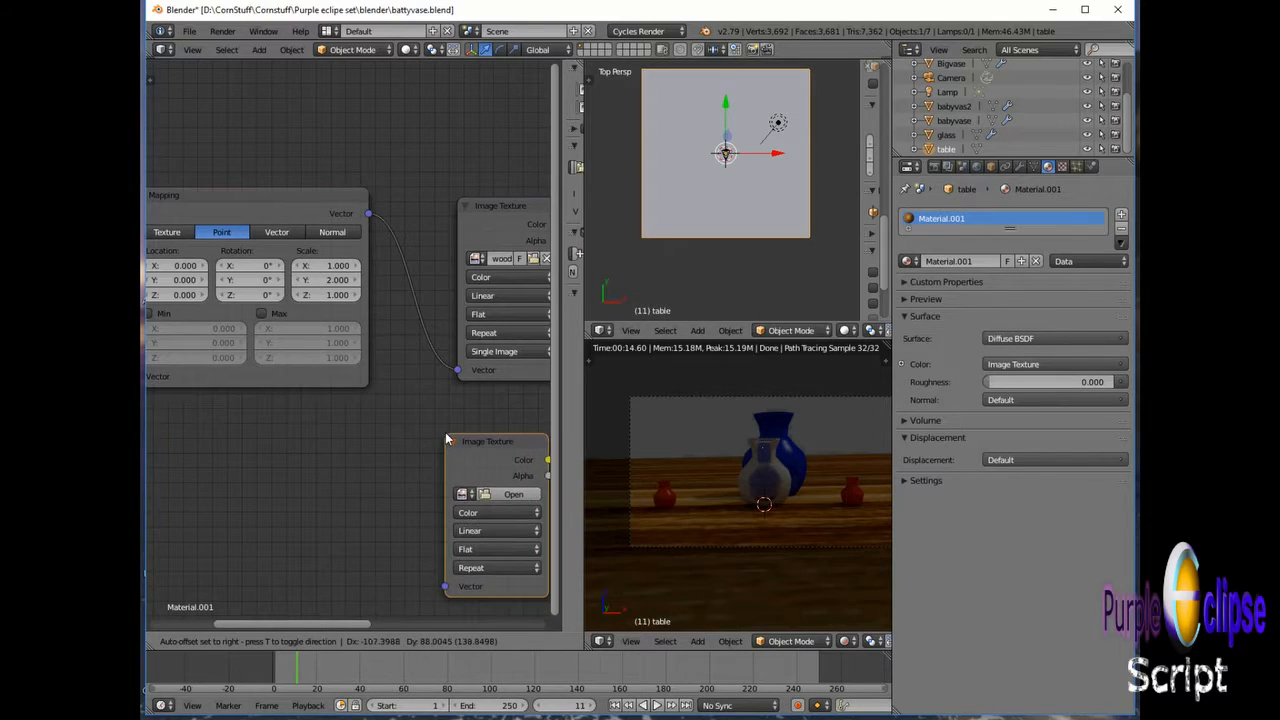
pyautogui.click(450, 424)
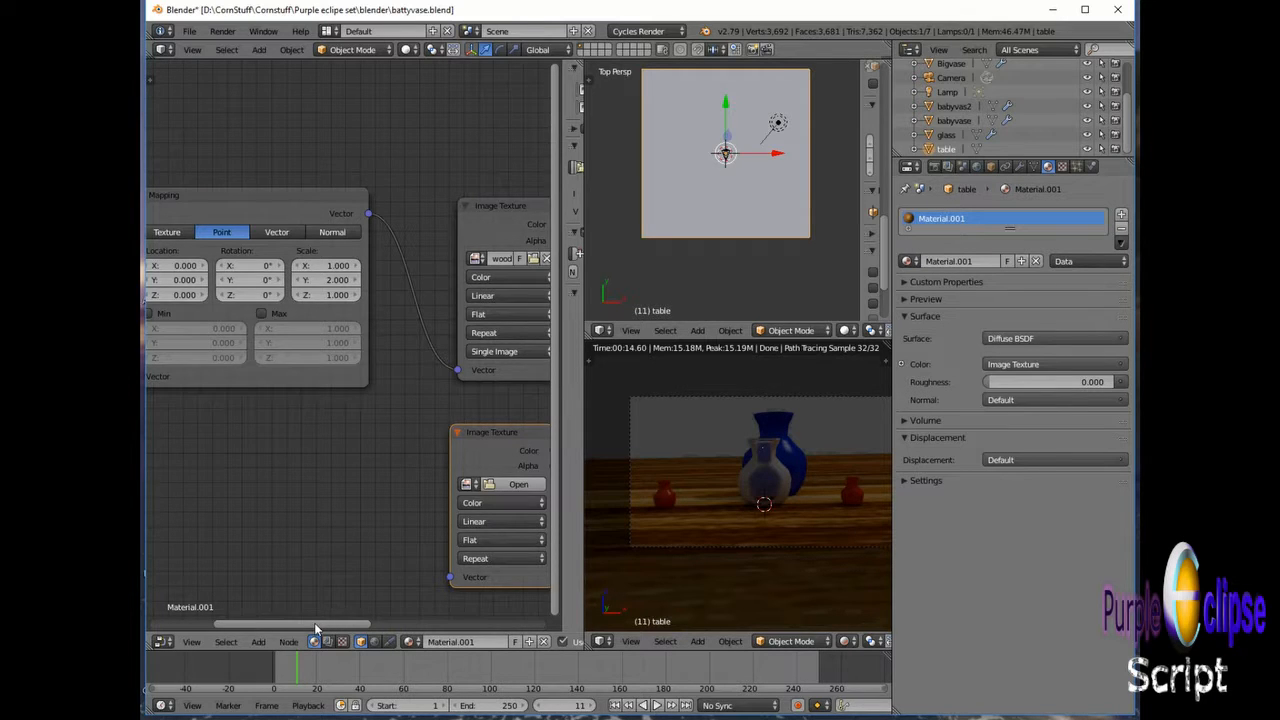
# Step: Load woodtablebump.png from the maps folder into the second Image Texture node and set its color space to Non-Color Data
pyautogui.moveTo(314, 622); pyautogui.dragTo(389, 622)
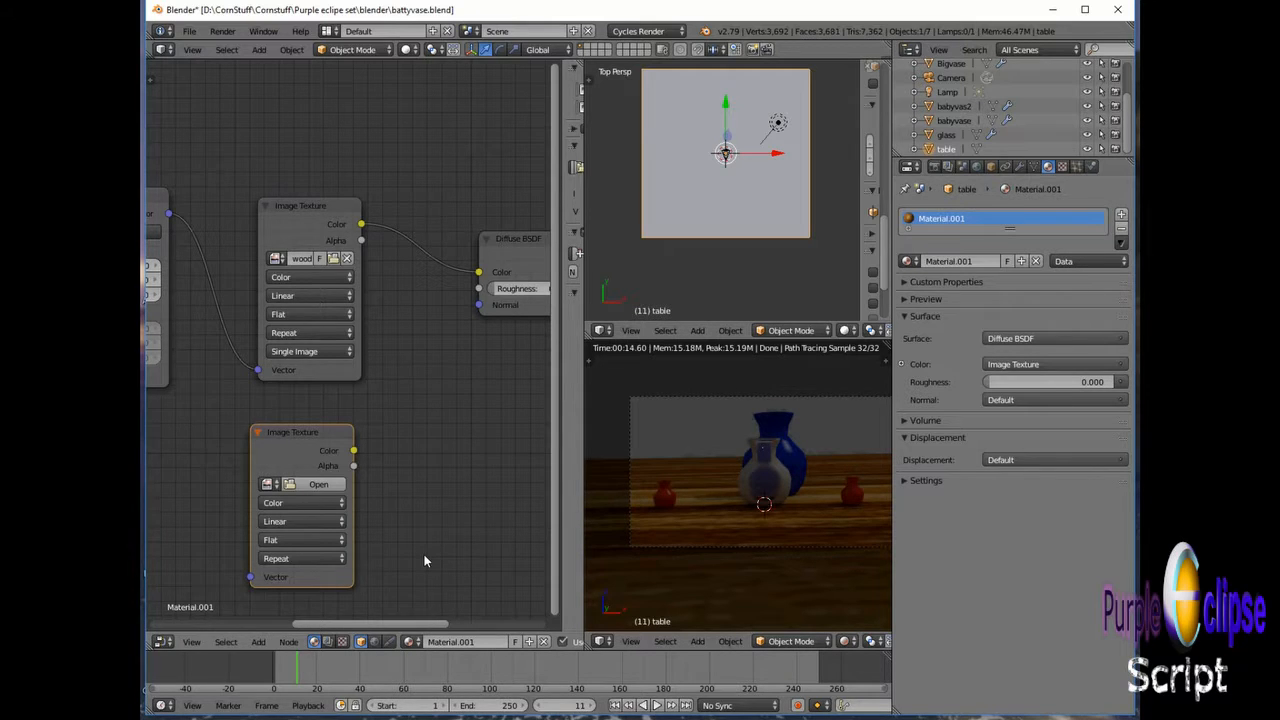
pyautogui.click(312, 484)
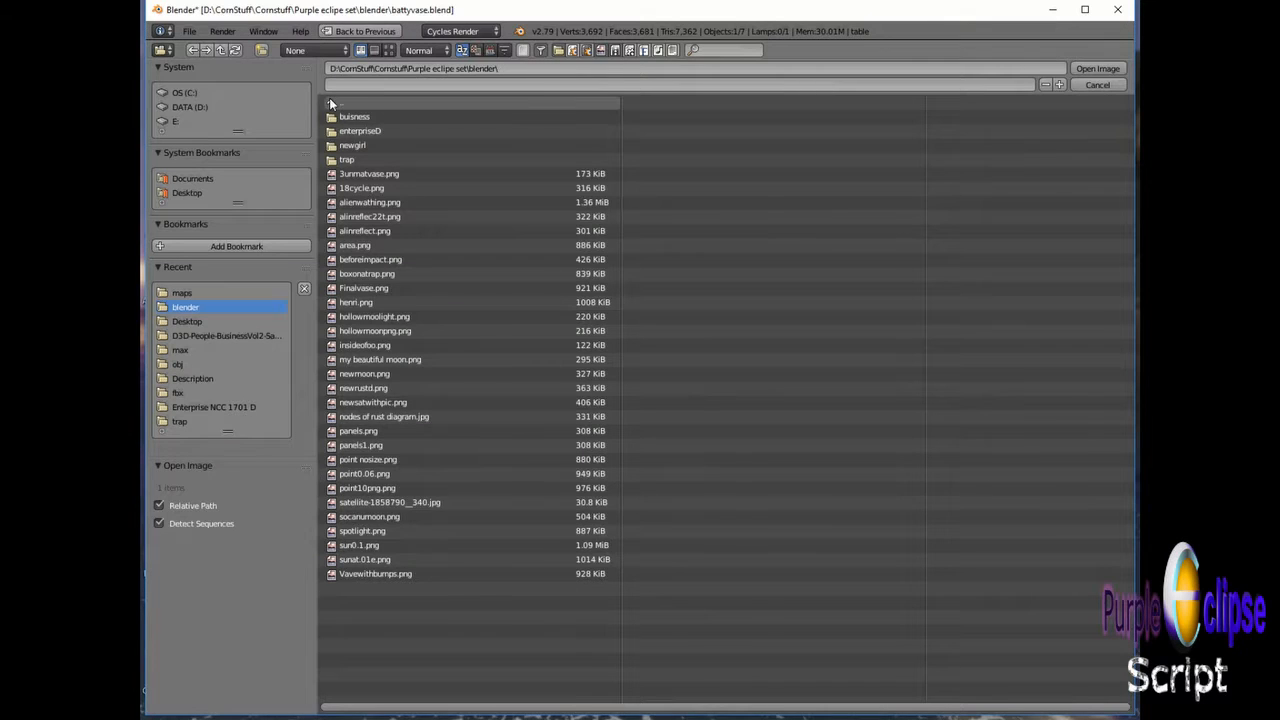
pyautogui.click(332, 103)
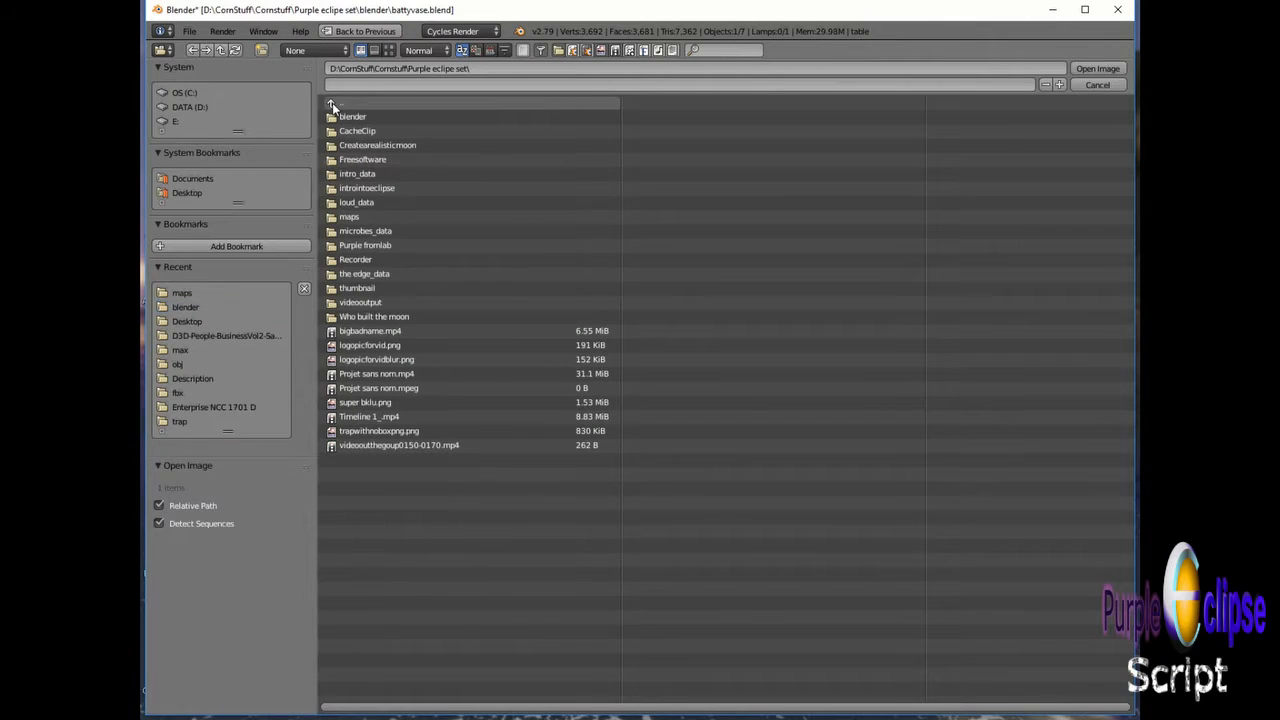
pyautogui.click(367, 217)
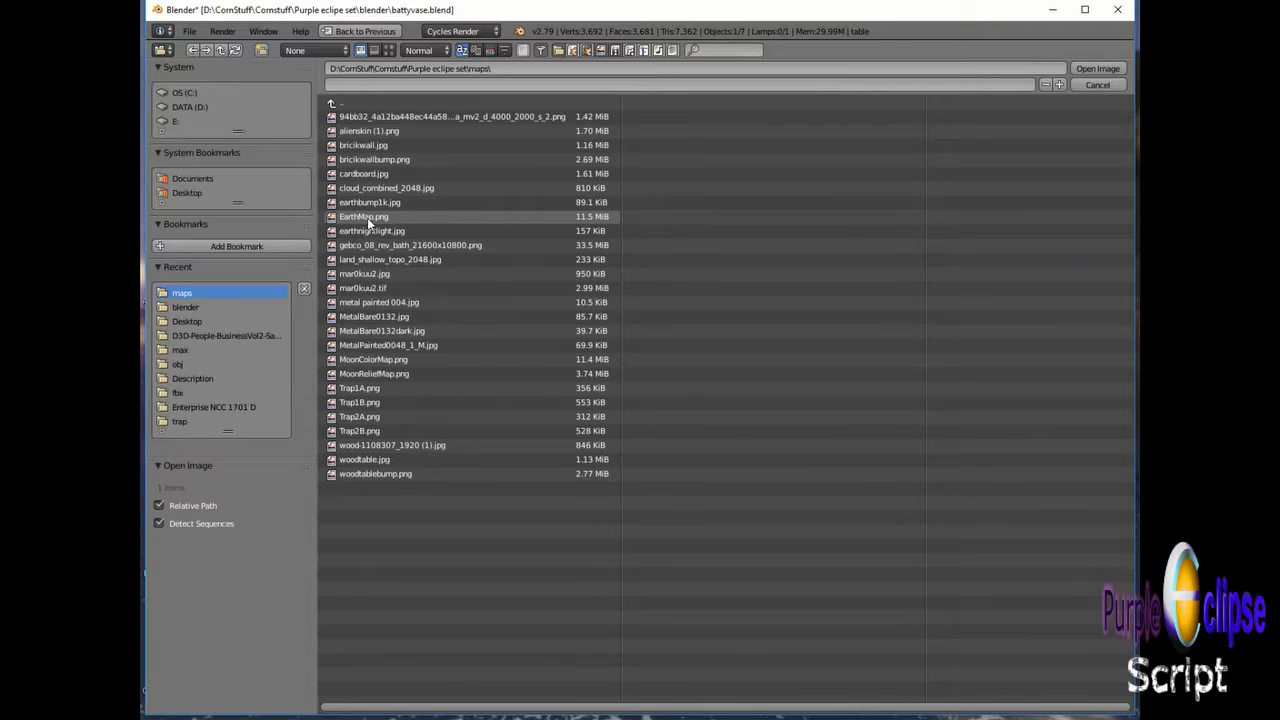
pyautogui.doubleClick(386, 474)
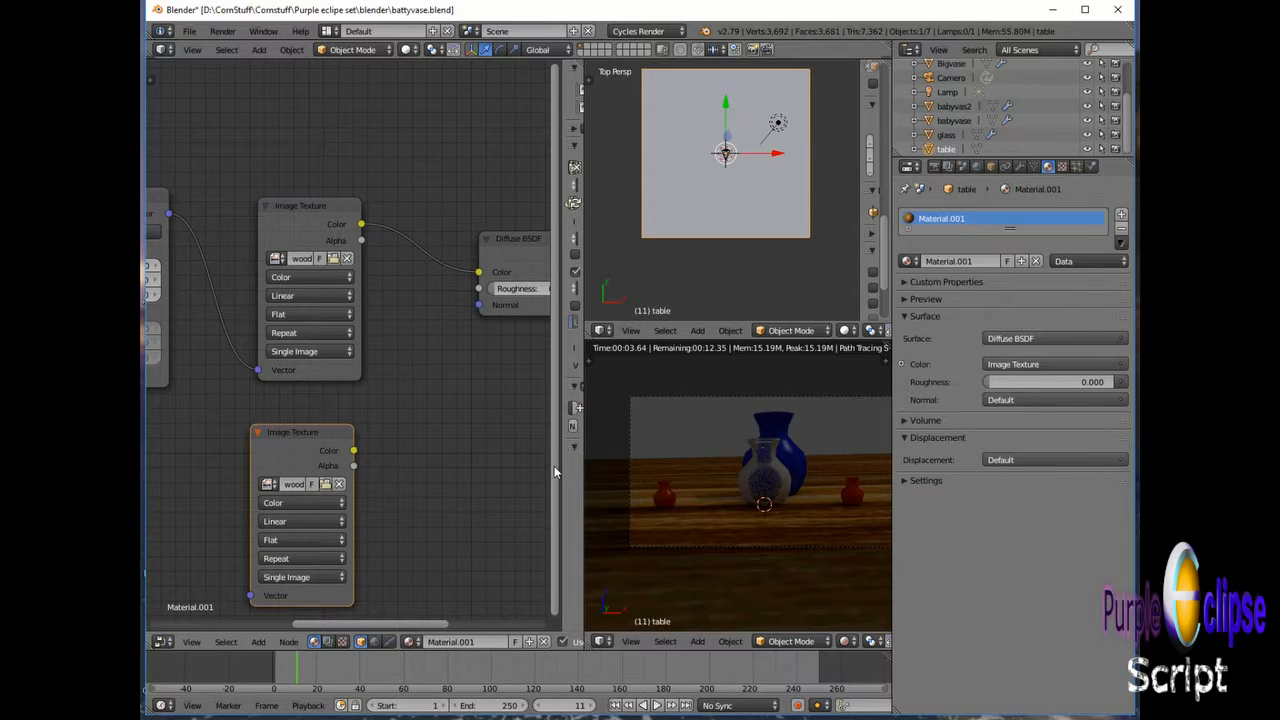
pyautogui.moveTo(555, 470); pyautogui.dragTo(566, 550)
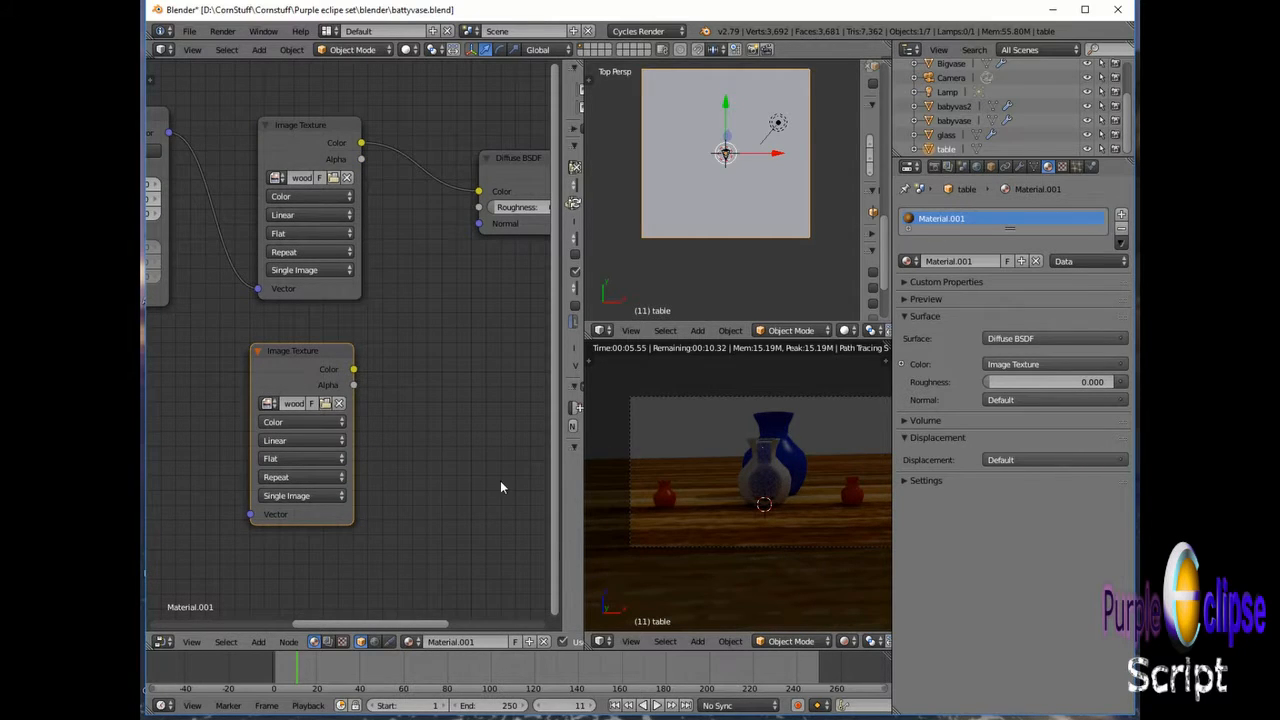
pyautogui.click(291, 421)
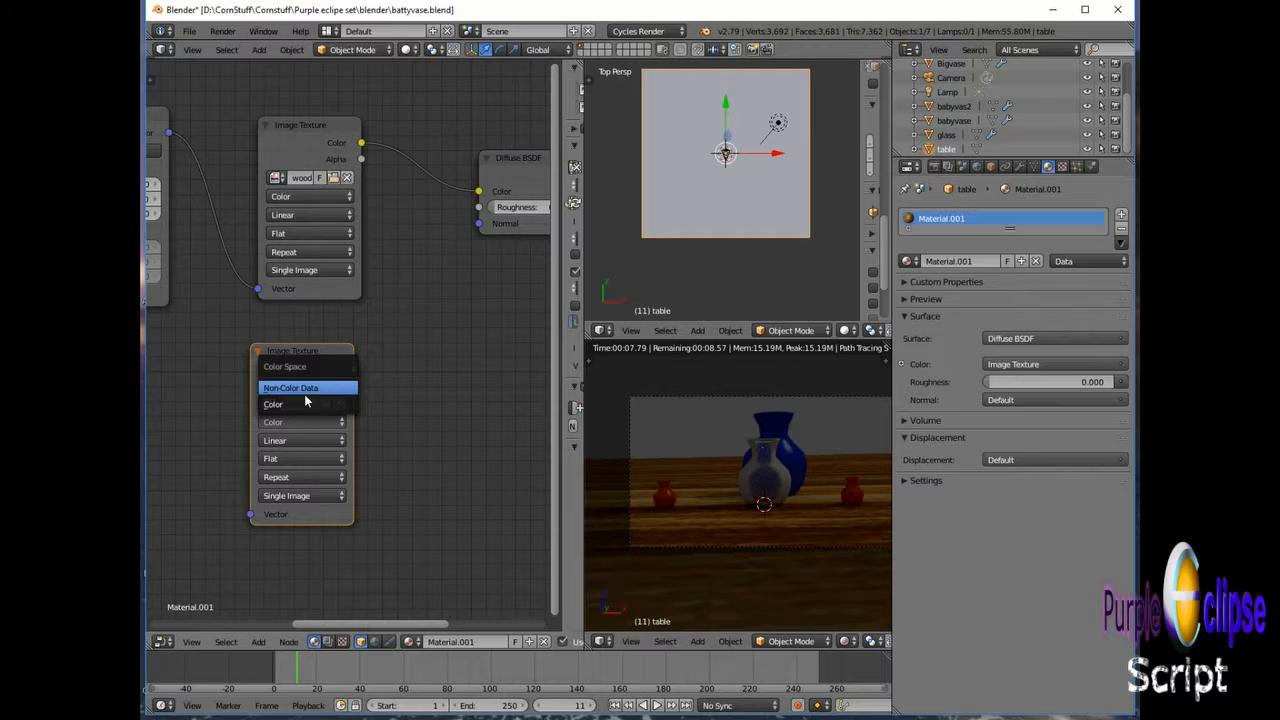
pyautogui.click(305, 388)
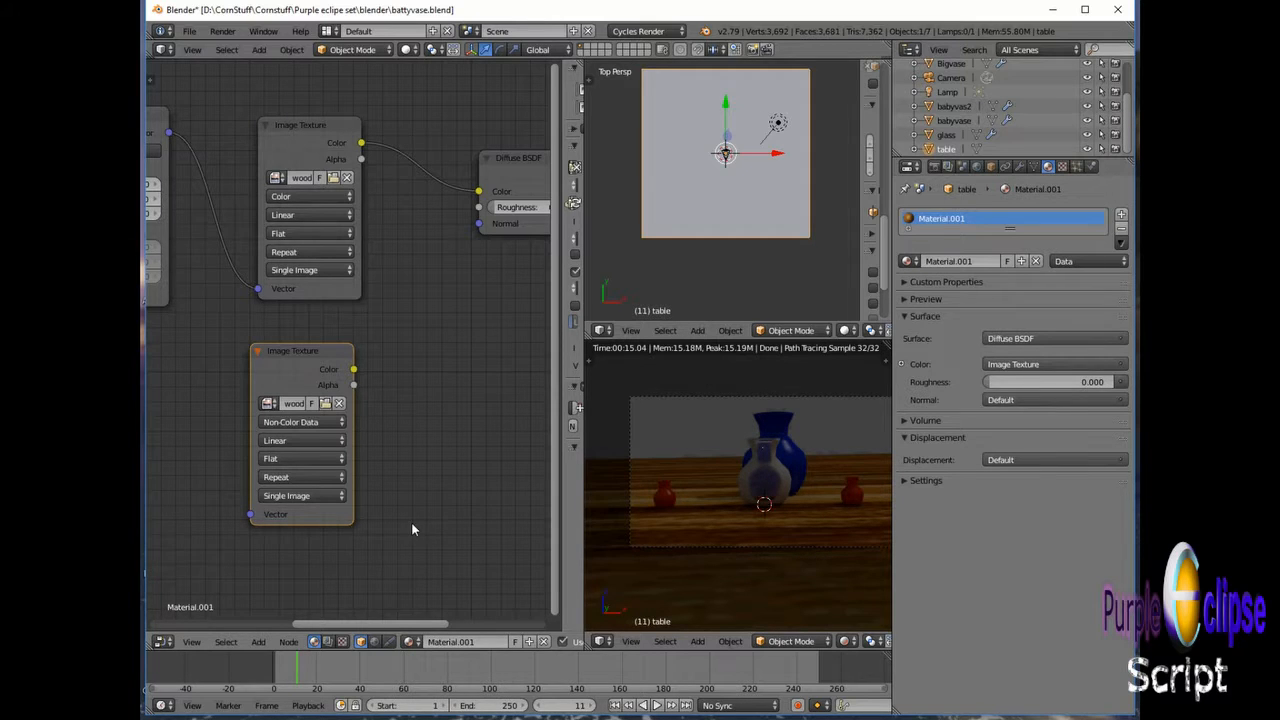
# Step: Add a Bump node and place it just after the second Image Texture node
pyautogui.hotkey('shift', 'a')
pyautogui.moveTo(412, 523)
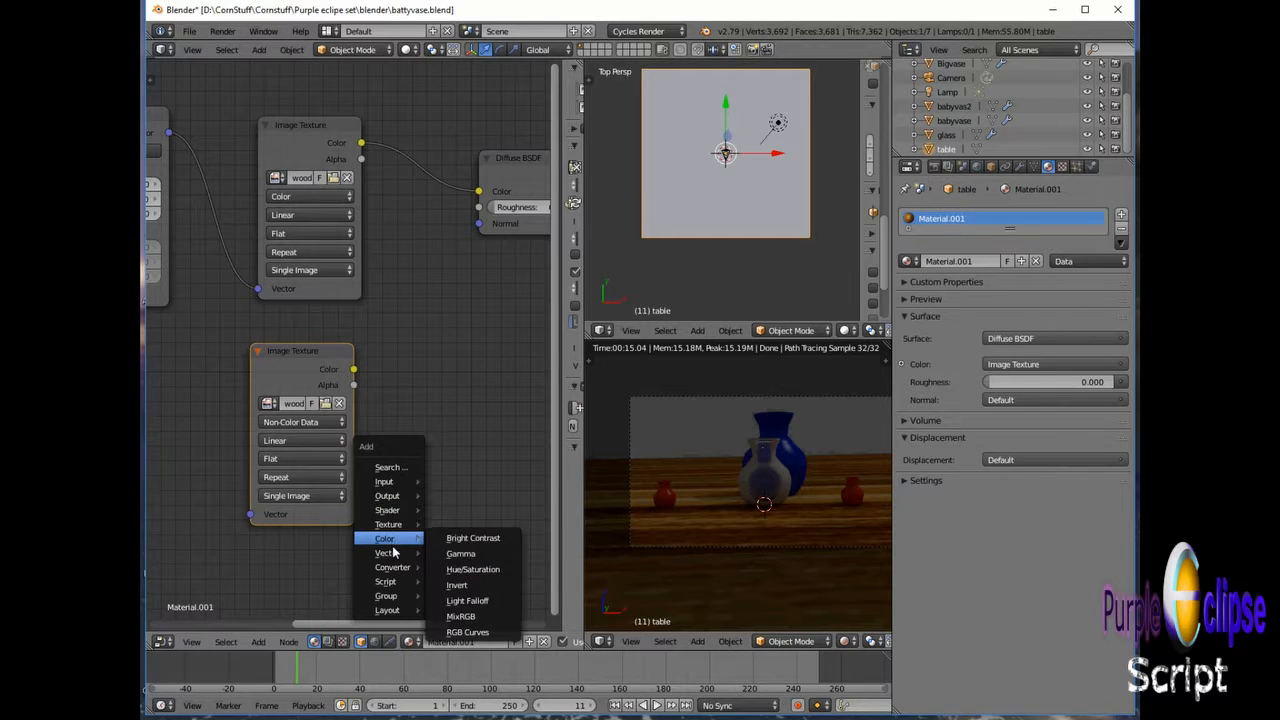
pyautogui.moveTo(396, 556)
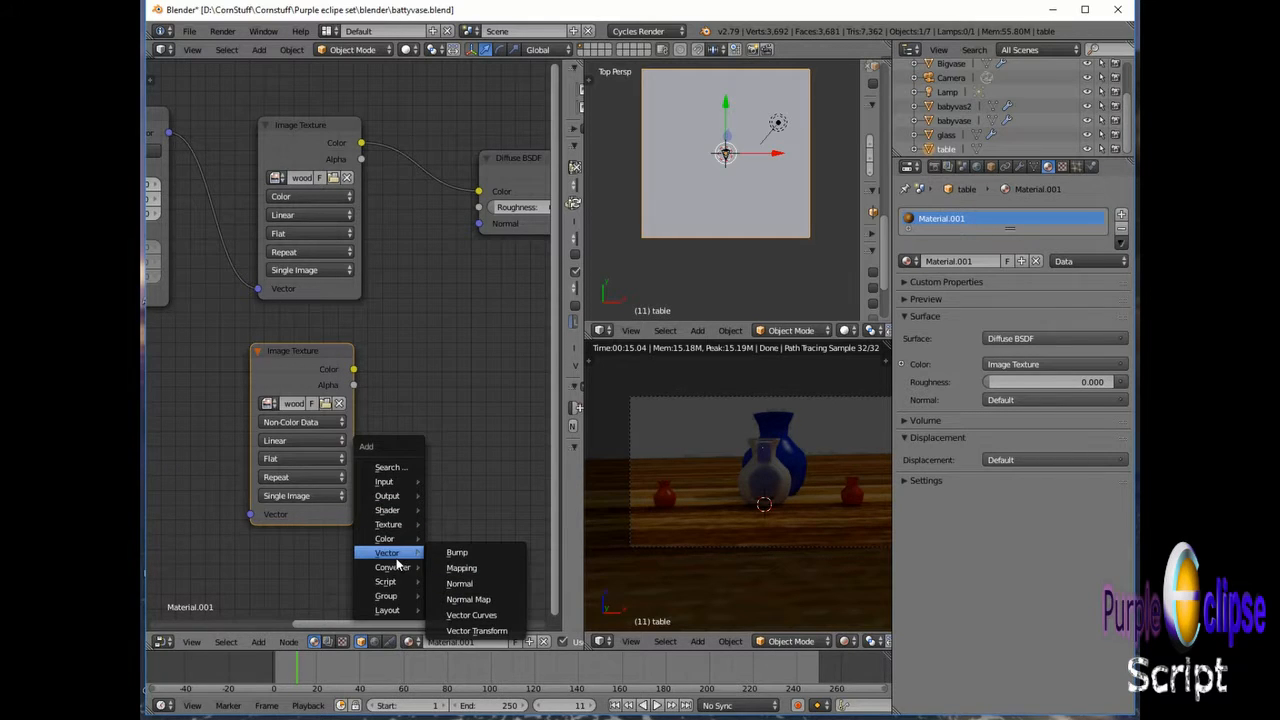
pyautogui.click(458, 555)
pyautogui.click(428, 352)
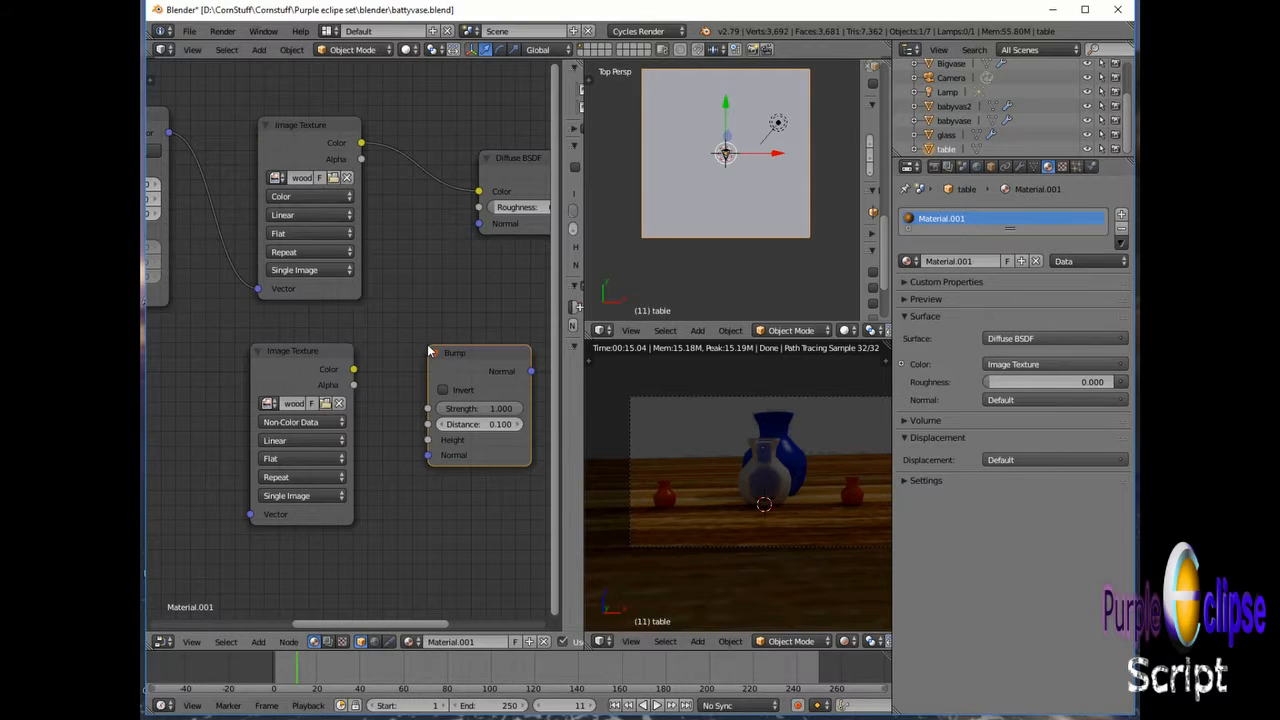
# Step: Set the Bump node's strength to 2 and its distance to 0.2
pyautogui.click(504, 408)
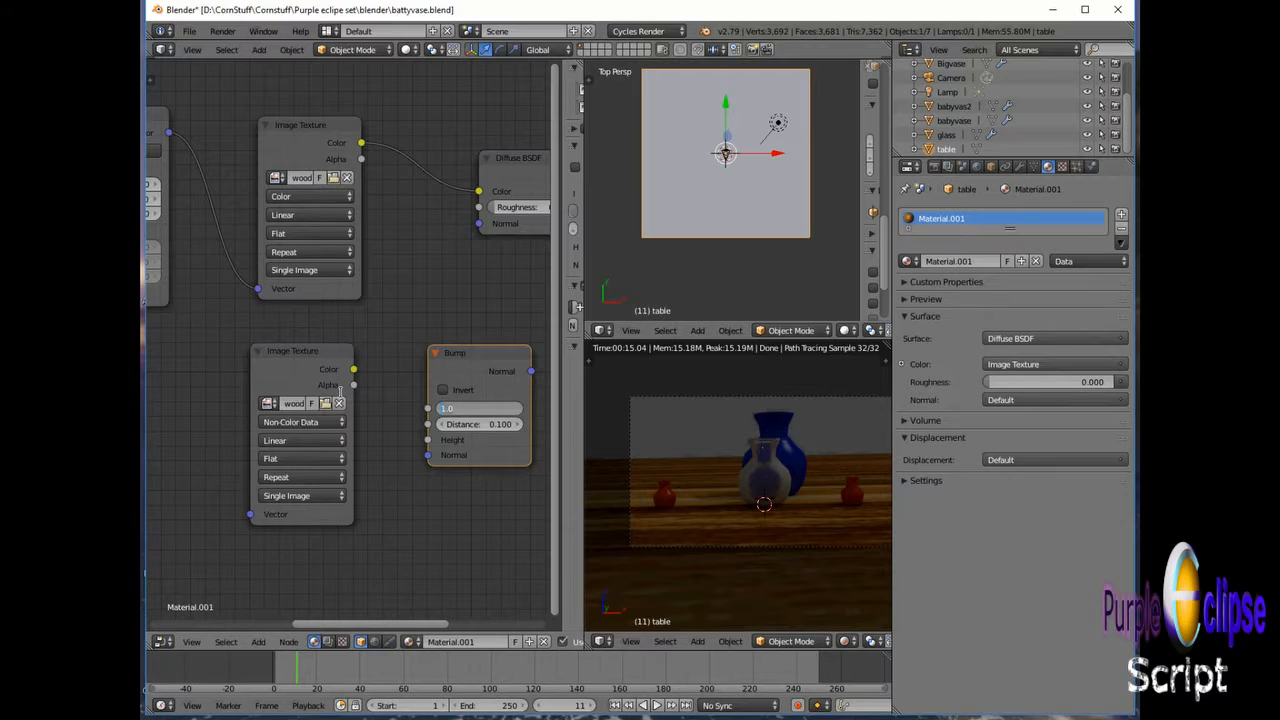
pyautogui.write('2')
pyautogui.press('Return')
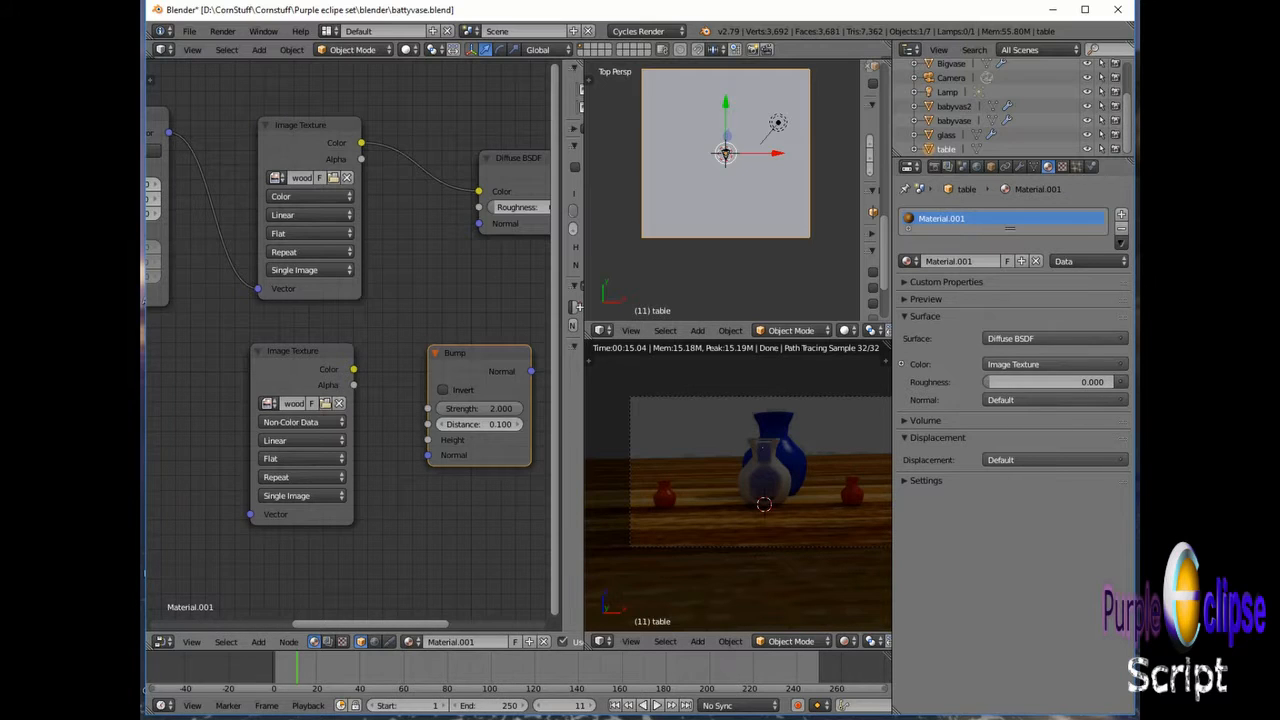
pyautogui.click(485, 424)
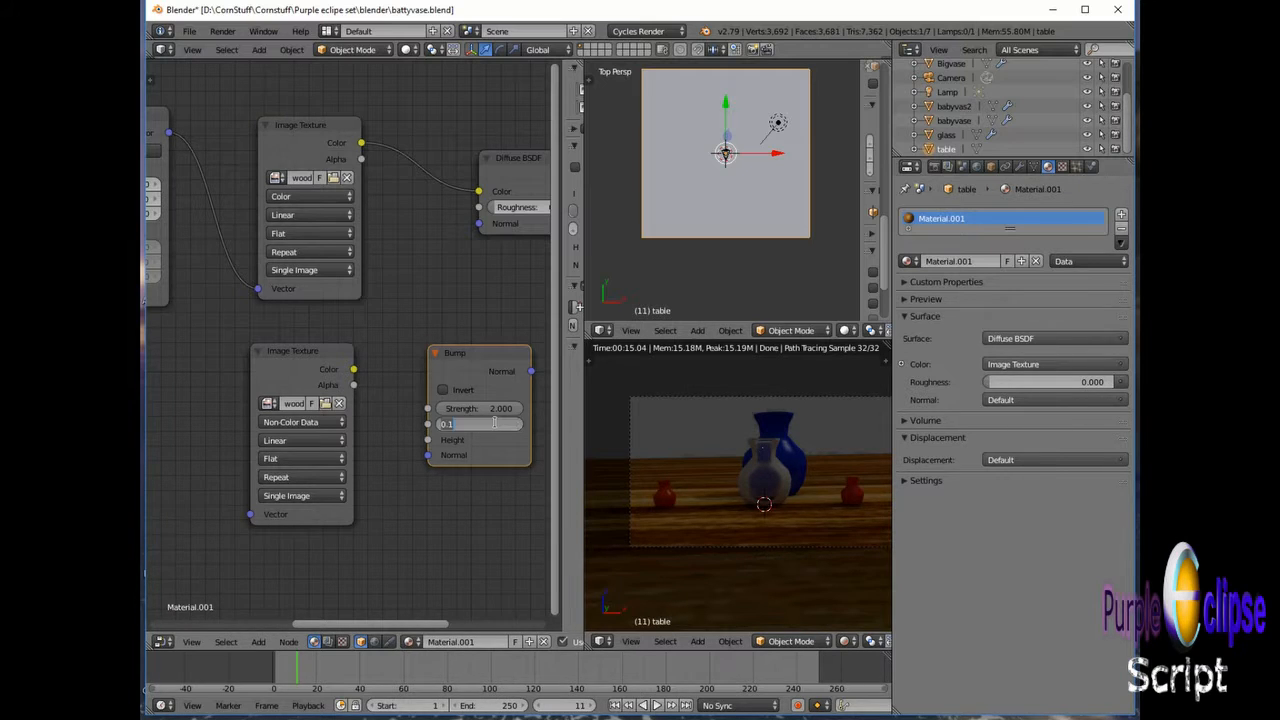
pyautogui.write('0.2')
pyautogui.press('Return')
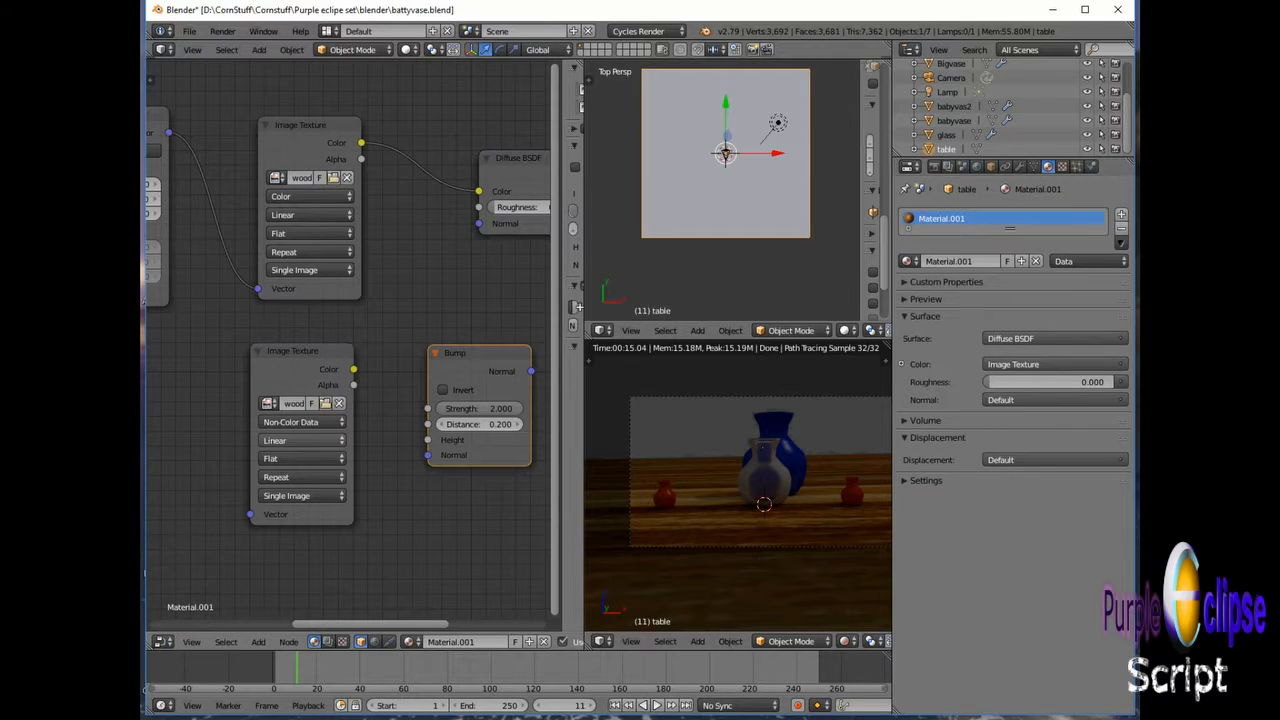
# Step: Connect the bump image's Color output to the Bump node's Height input, and the Bump Normal output to the Diffuse BSDF Normal input
pyautogui.moveTo(354, 369); pyautogui.dragTo(428, 442)
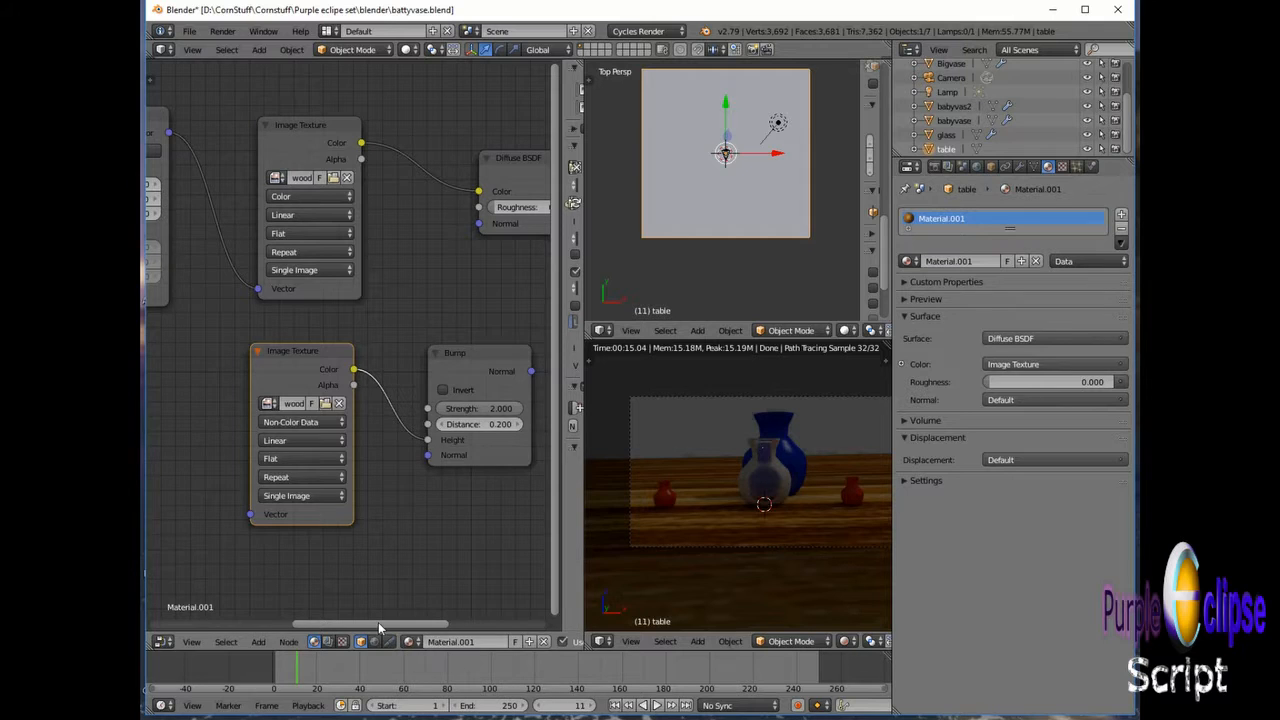
pyautogui.moveTo(381, 622); pyautogui.dragTo(460, 622)
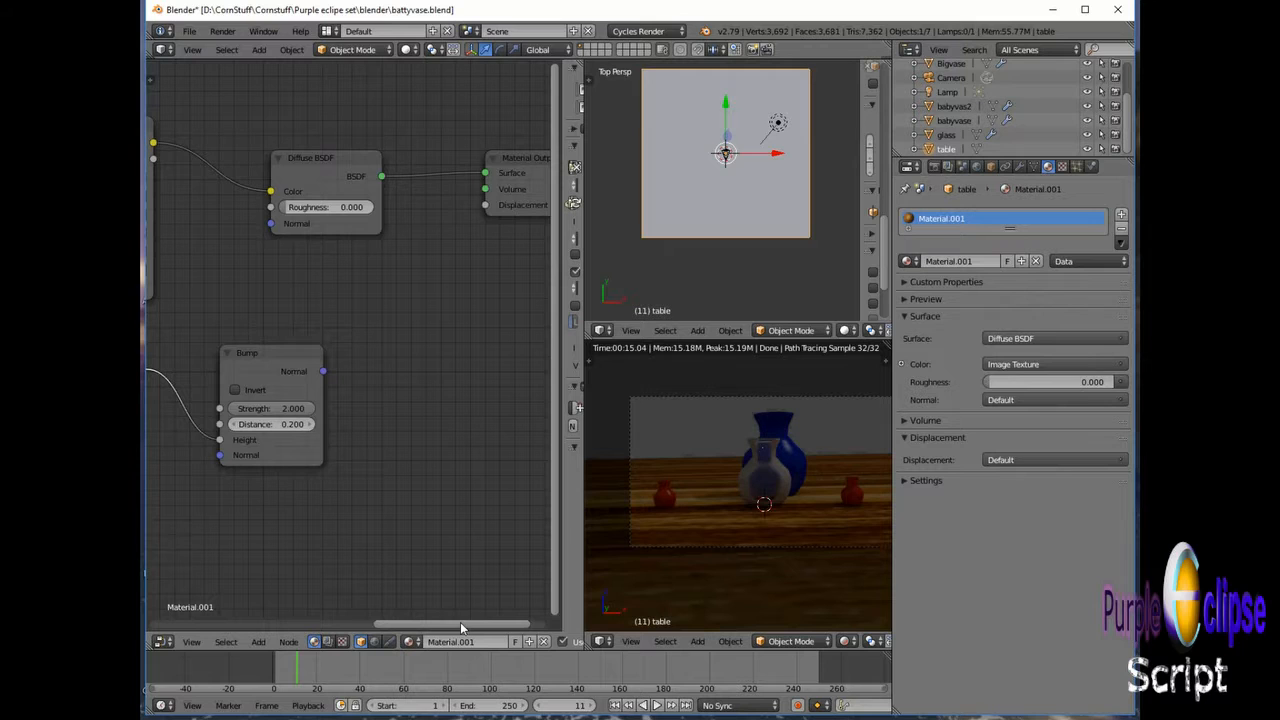
pyautogui.click(323, 375)
pyautogui.moveTo(323, 372); pyautogui.dragTo(270, 224)
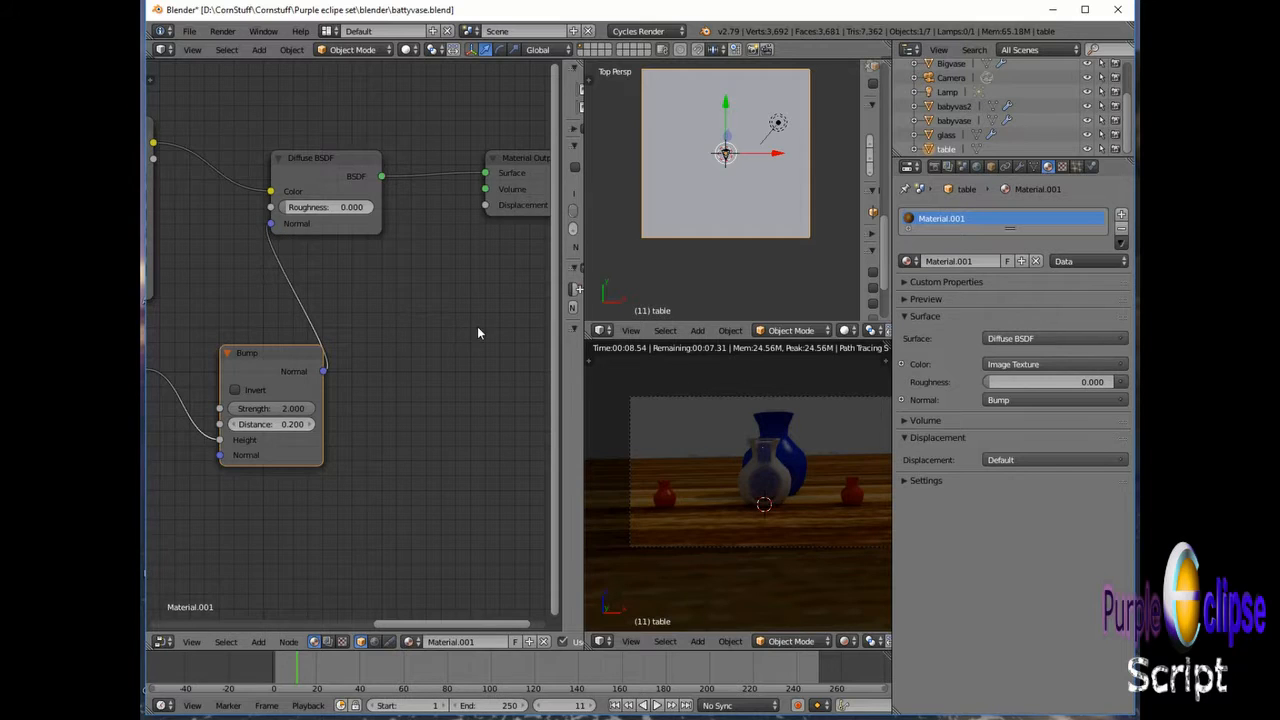
# Step: Connect the Mapping node's Vector output to the bump Image Texture's Vector input, and duplicate that Image Texture node just below it
pyautogui.moveTo(420, 624); pyautogui.dragTo(289, 588)
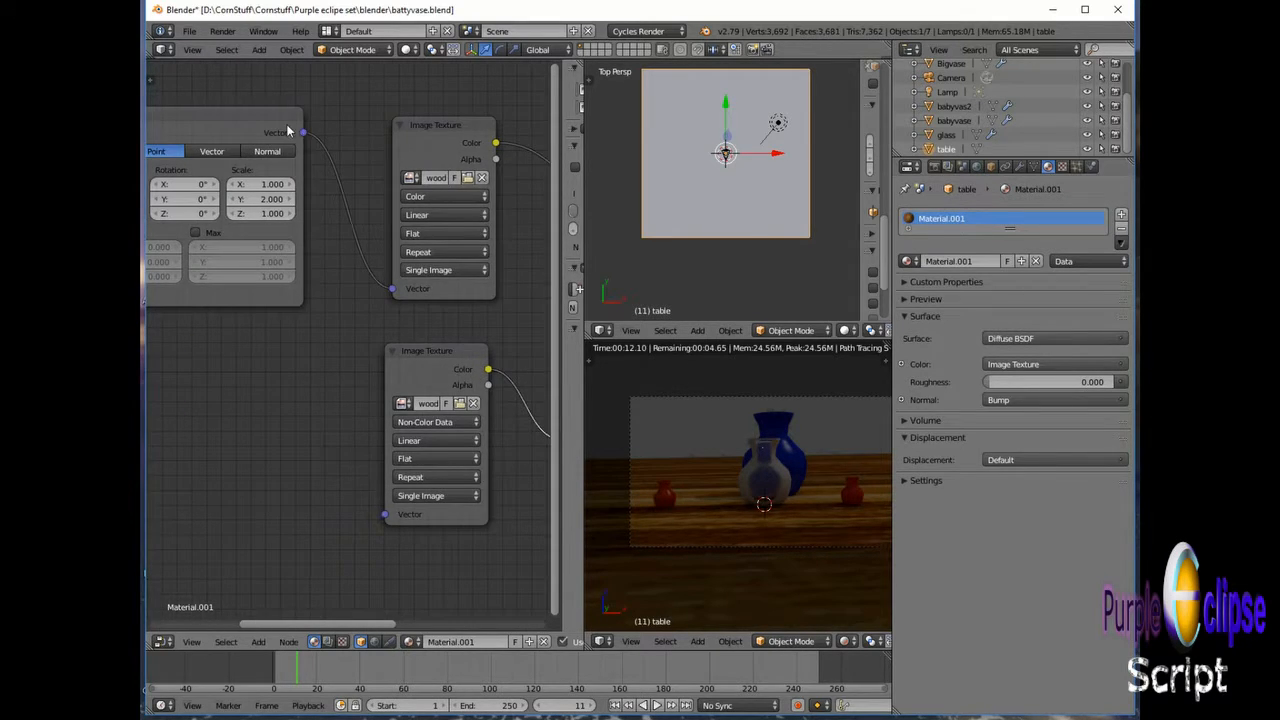
pyautogui.moveTo(301, 134); pyautogui.dragTo(386, 515)
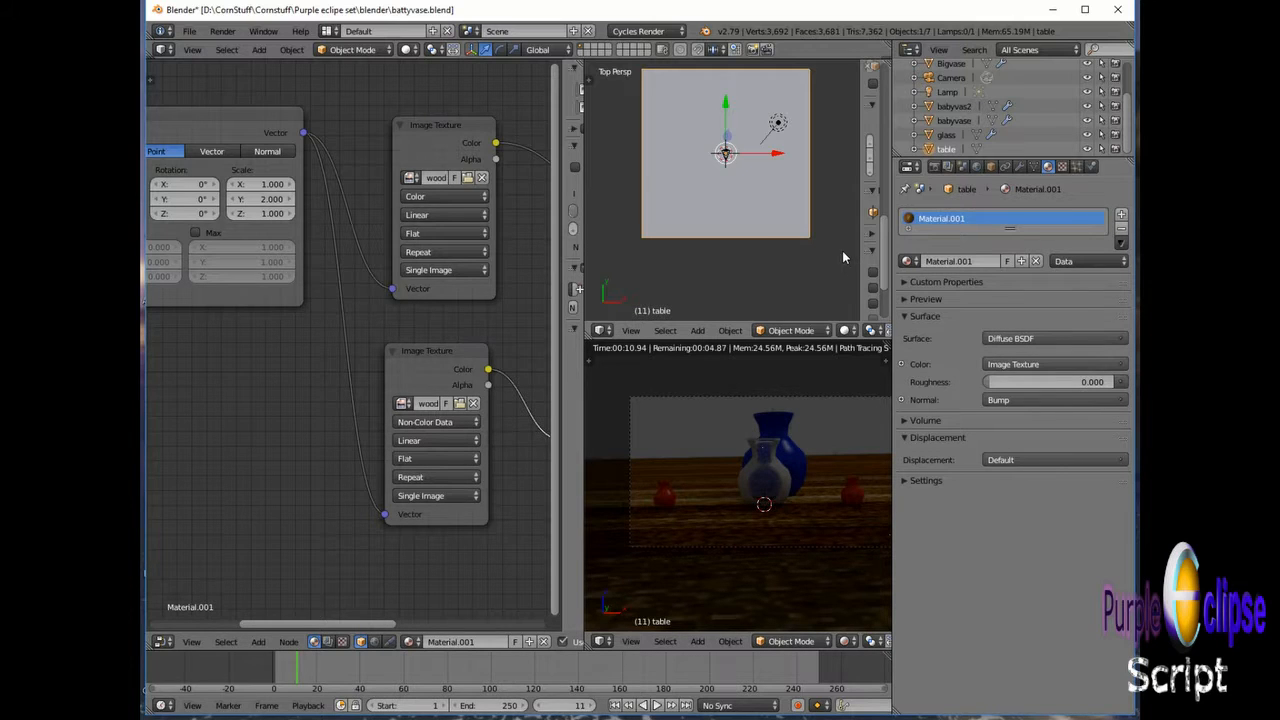
pyautogui.moveTo(557, 428); pyautogui.dragTo(569, 555)
pyautogui.click(418, 232)
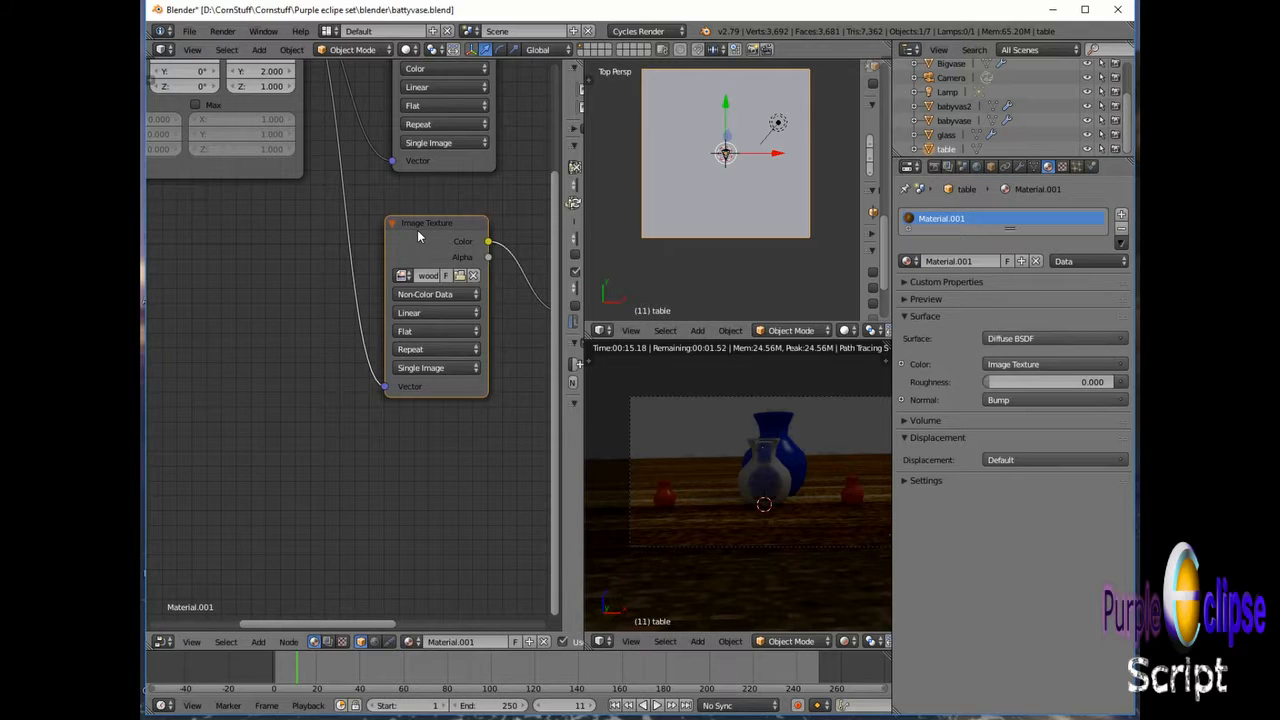
pyautogui.hotkey('shift', 'd')
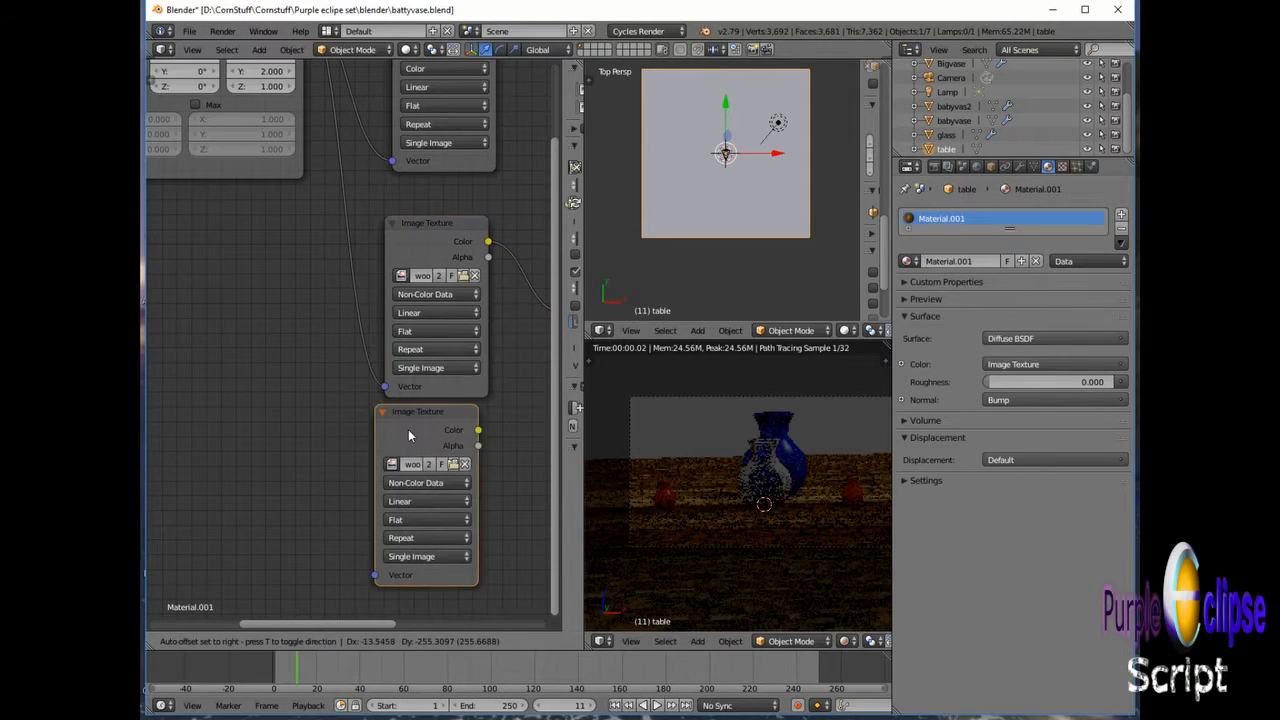
pyautogui.click(415, 458)
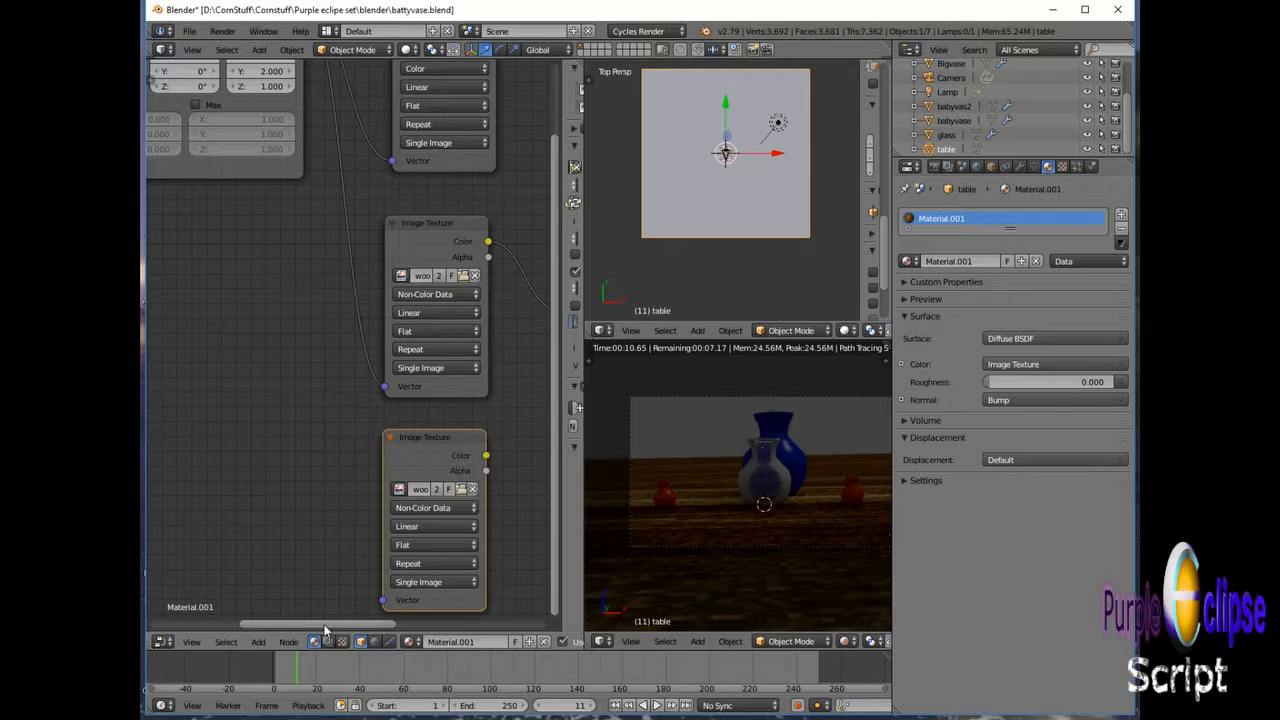
# Step: Add a Glossy BSDF node beside the duplicated Image Texture node and set its distribution to Sharp
pyautogui.moveTo(318, 625); pyautogui.dragTo(378, 635)
pyautogui.moveTo(554, 458); pyautogui.dragTo(542, 526)
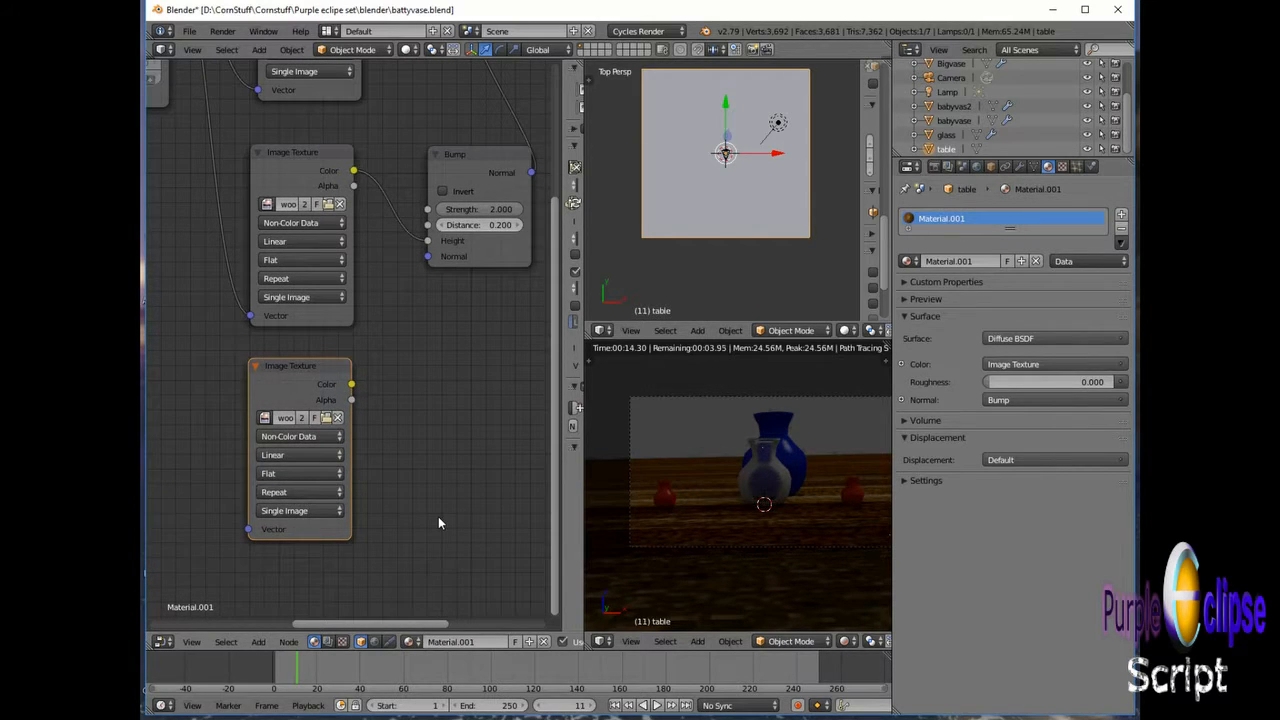
pyautogui.hotkey('shift', 'a')
pyautogui.moveTo(439, 518)
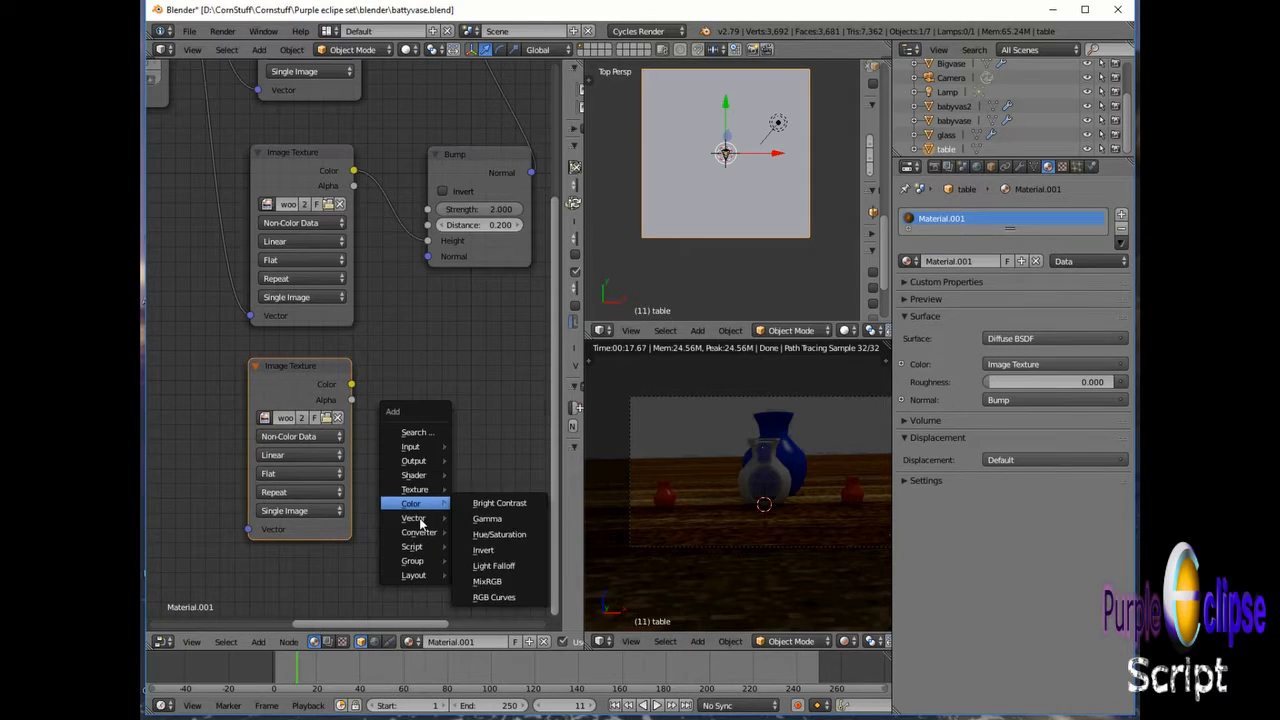
pyautogui.moveTo(424, 477)
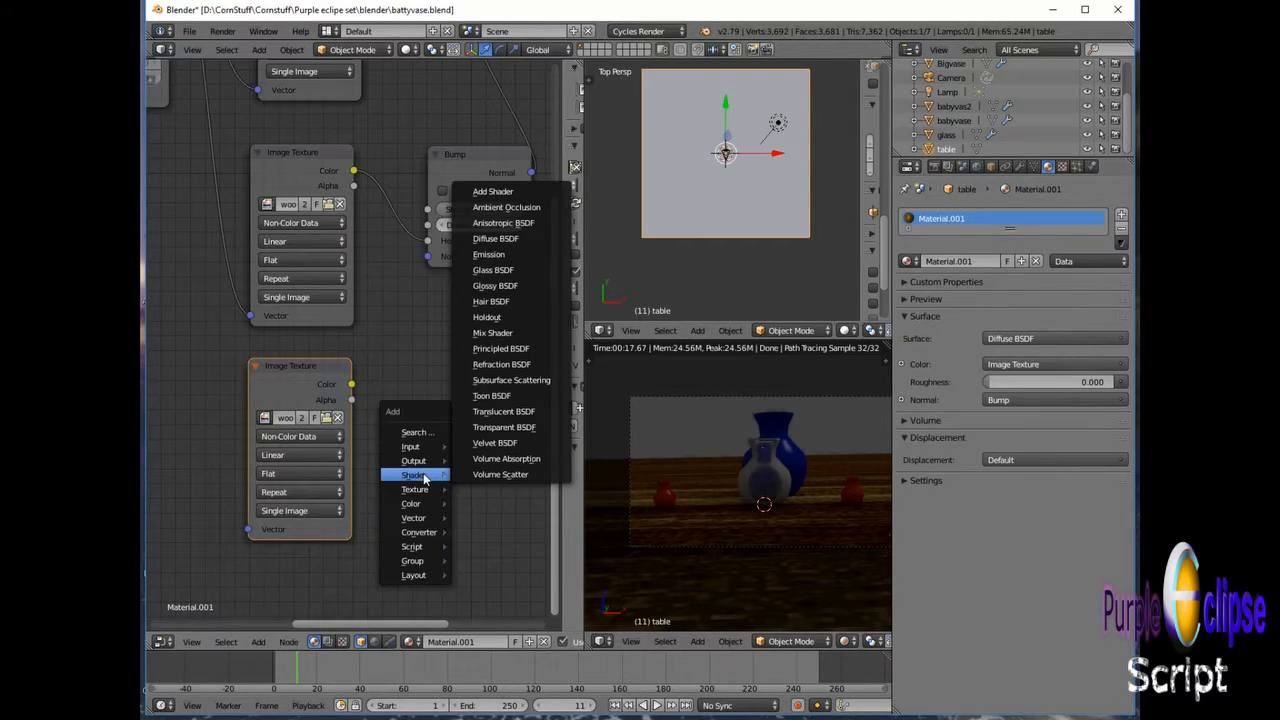
pyautogui.click(527, 286)
pyautogui.click(417, 406)
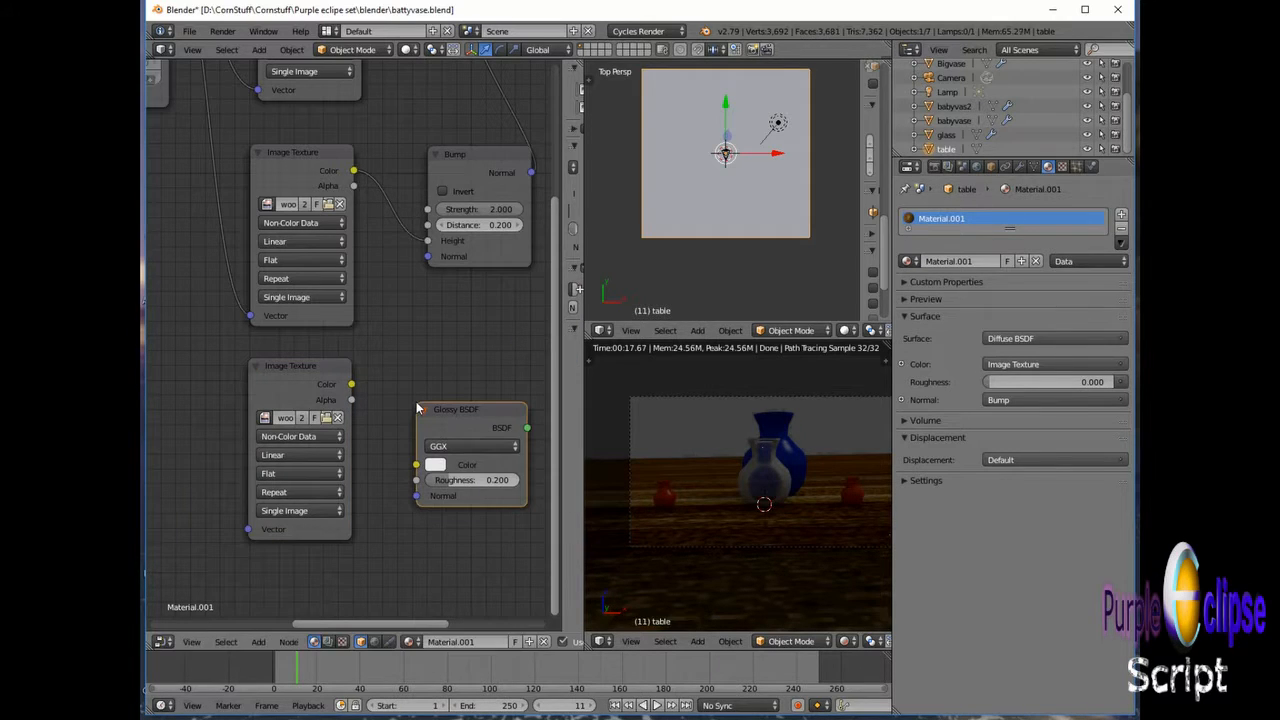
pyautogui.click(447, 447)
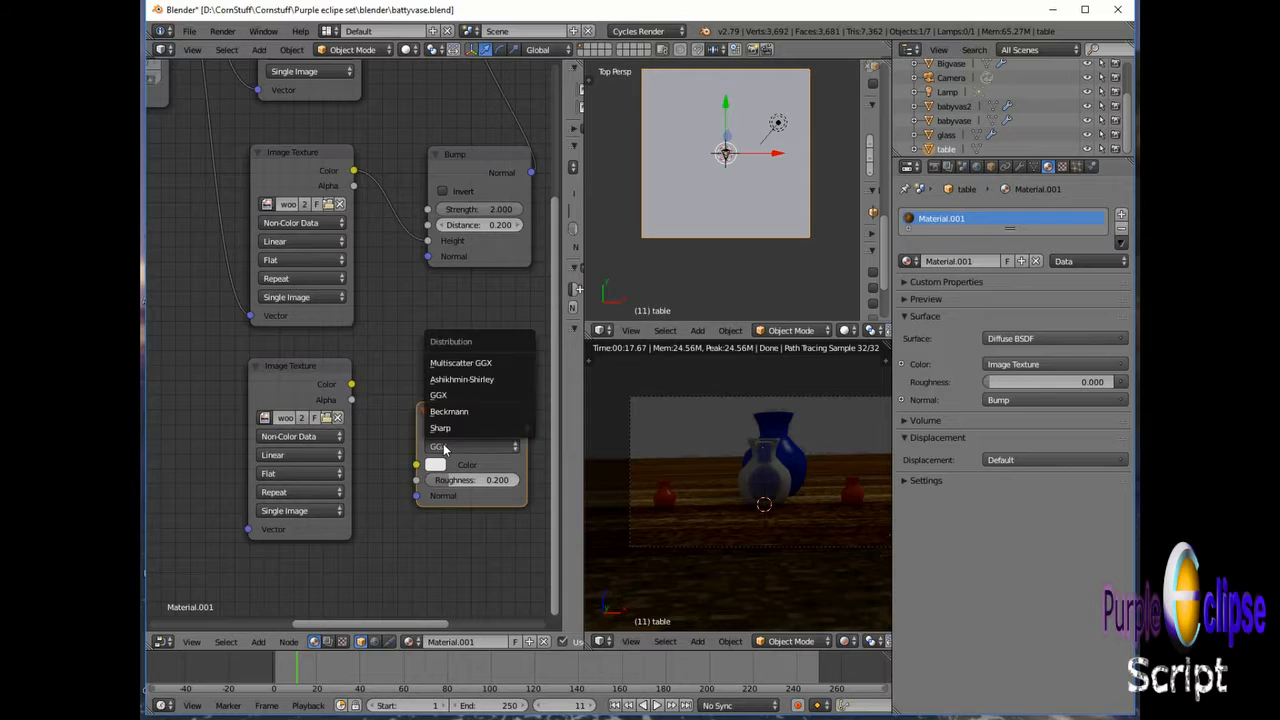
pyautogui.click(458, 430)
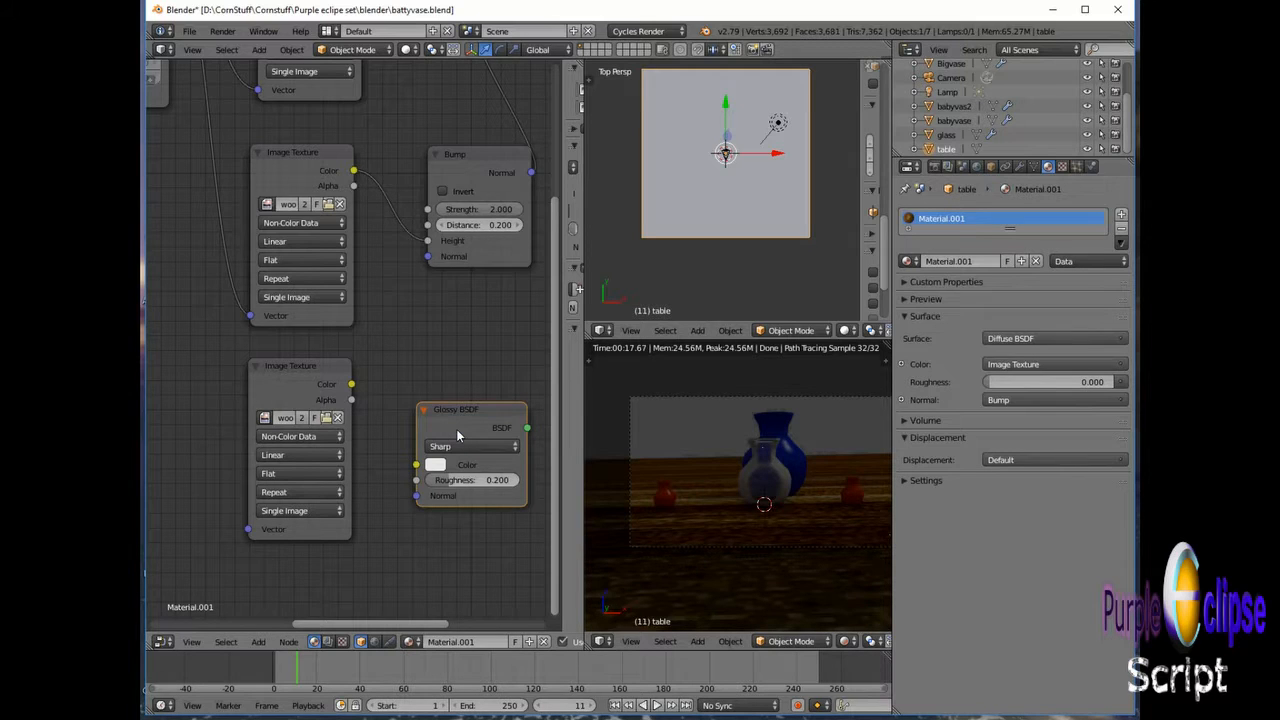
# Step: Set the Glossy BSDF roughness to 0 and connect the duplicated Image Texture's Color output to its Color input
pyautogui.click(493, 480)
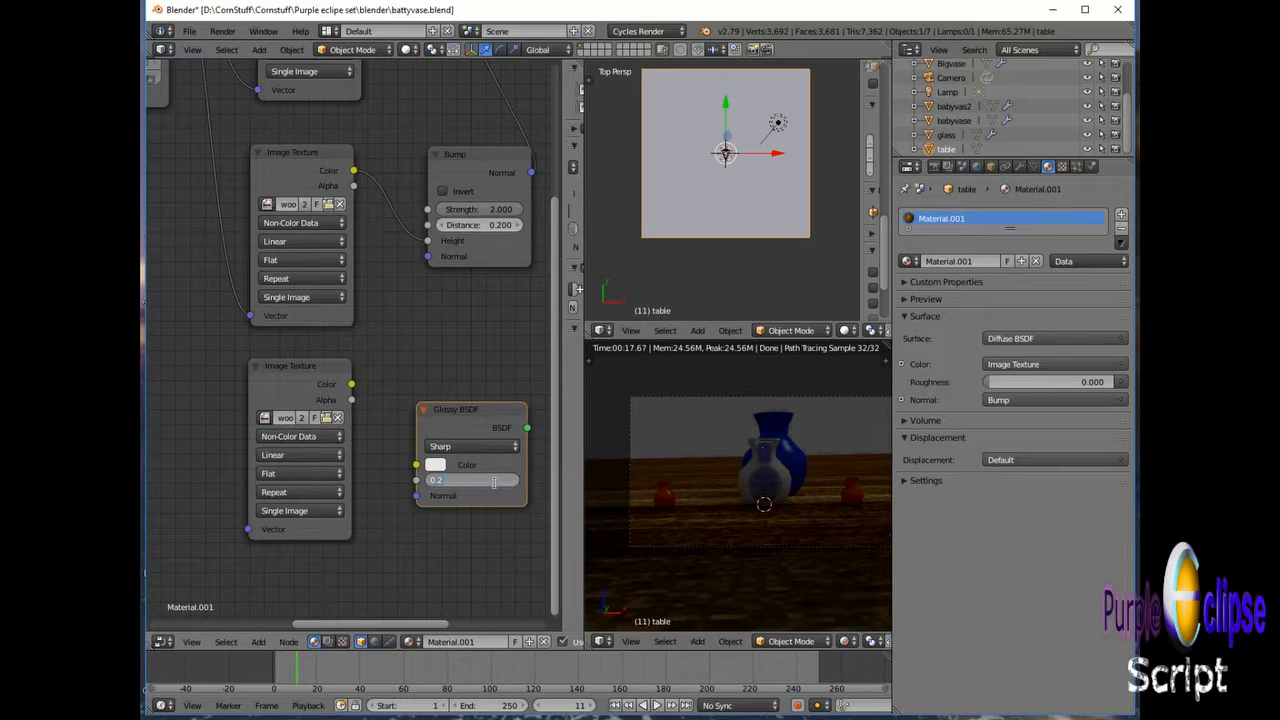
pyautogui.moveTo(494, 483); pyautogui.dragTo(282, 467)
pyautogui.write('0')
pyautogui.press('Return')
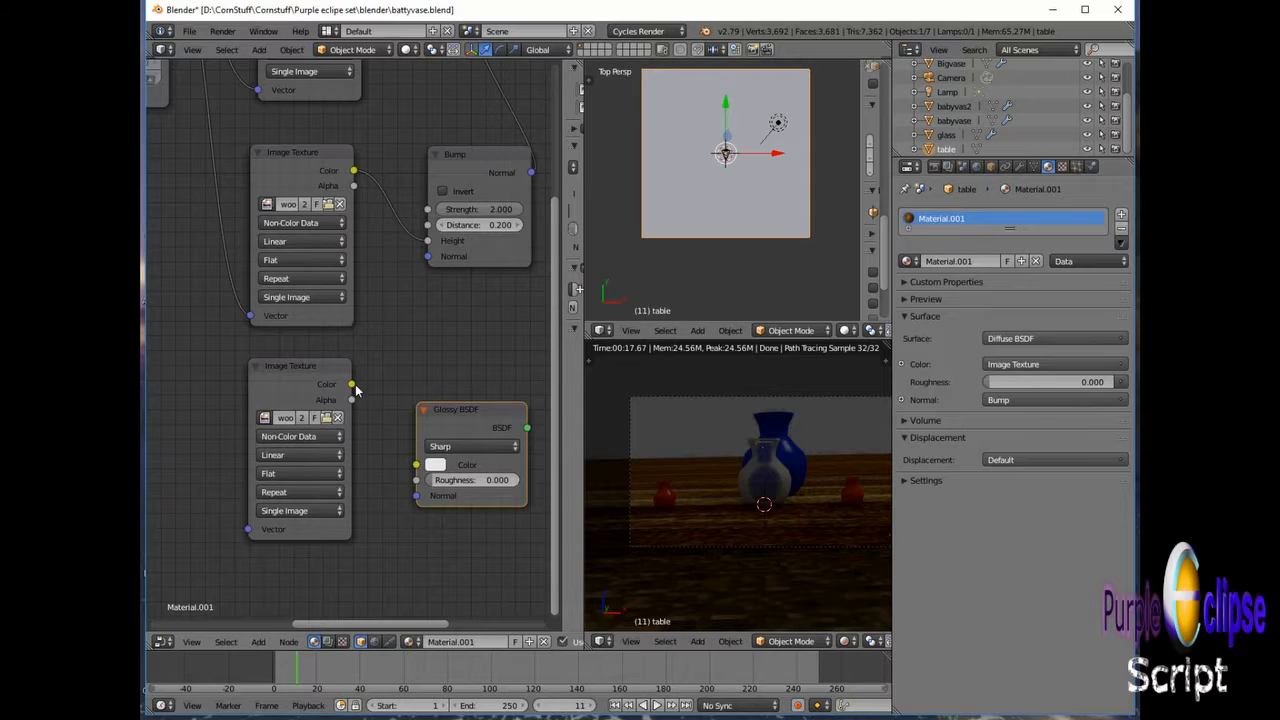
pyautogui.moveTo(352, 384); pyautogui.dragTo(416, 464)
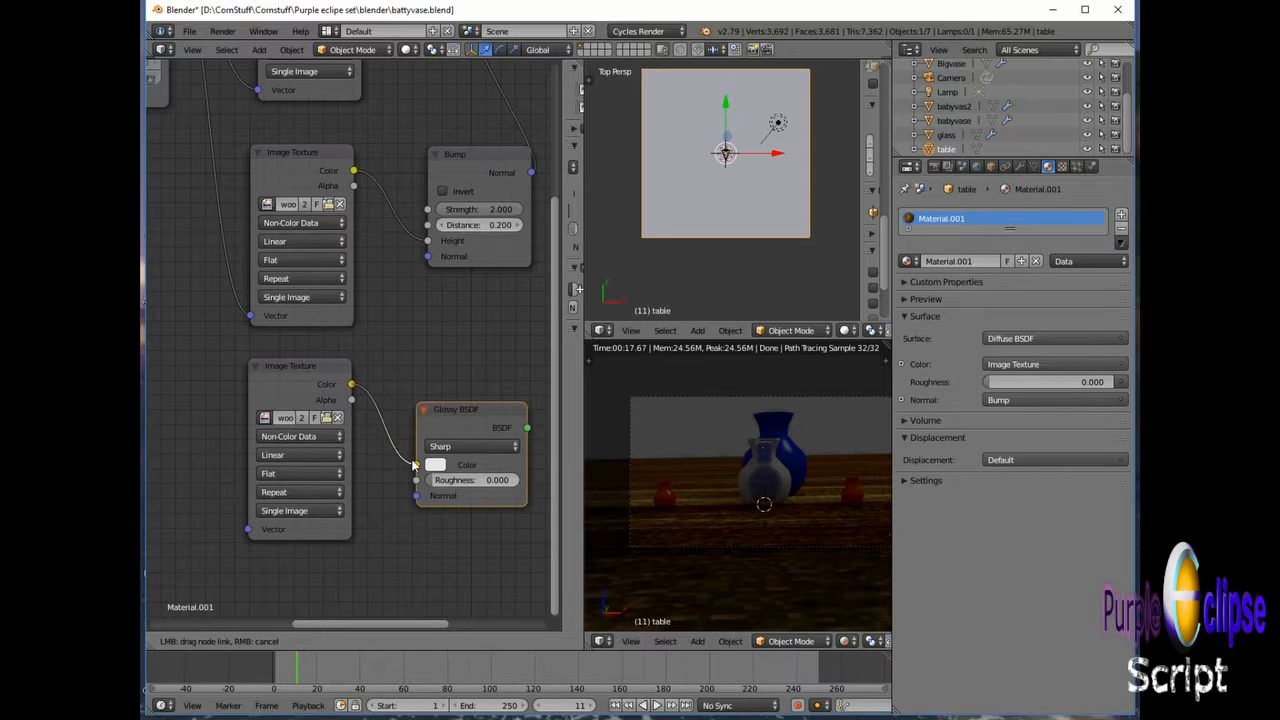
# Step: Add a Mix Shader node and insert it on the link between the Diffuse BSDF and the Material Output
pyautogui.moveTo(383, 622); pyautogui.dragTo(464, 623)
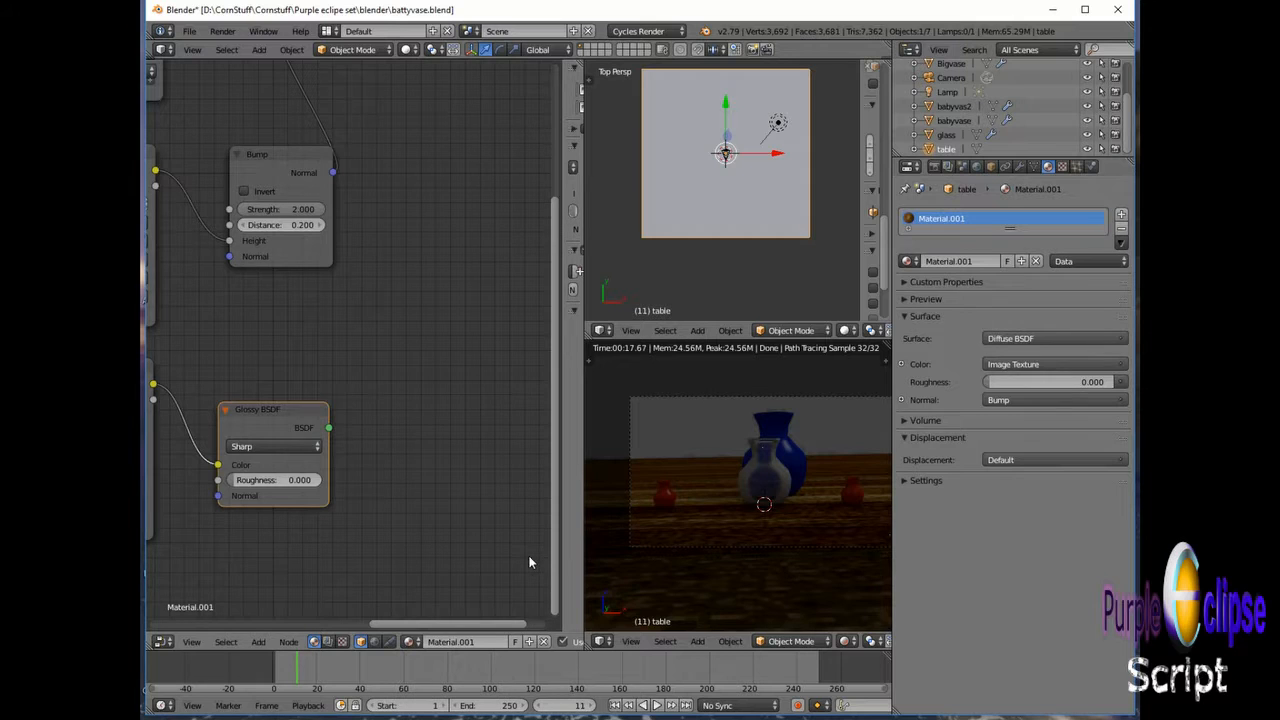
pyautogui.hotkey('shift', 'a')
pyautogui.moveTo(530, 557)
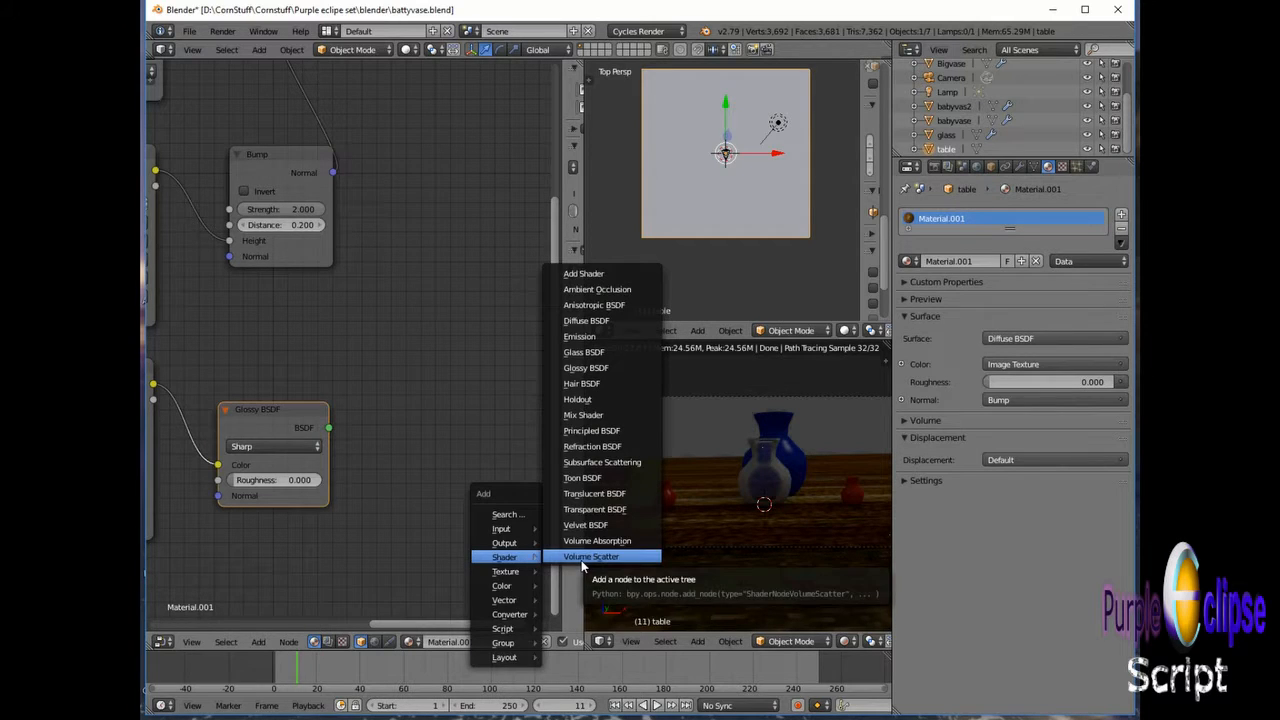
pyautogui.click(615, 416)
pyautogui.click(437, 264)
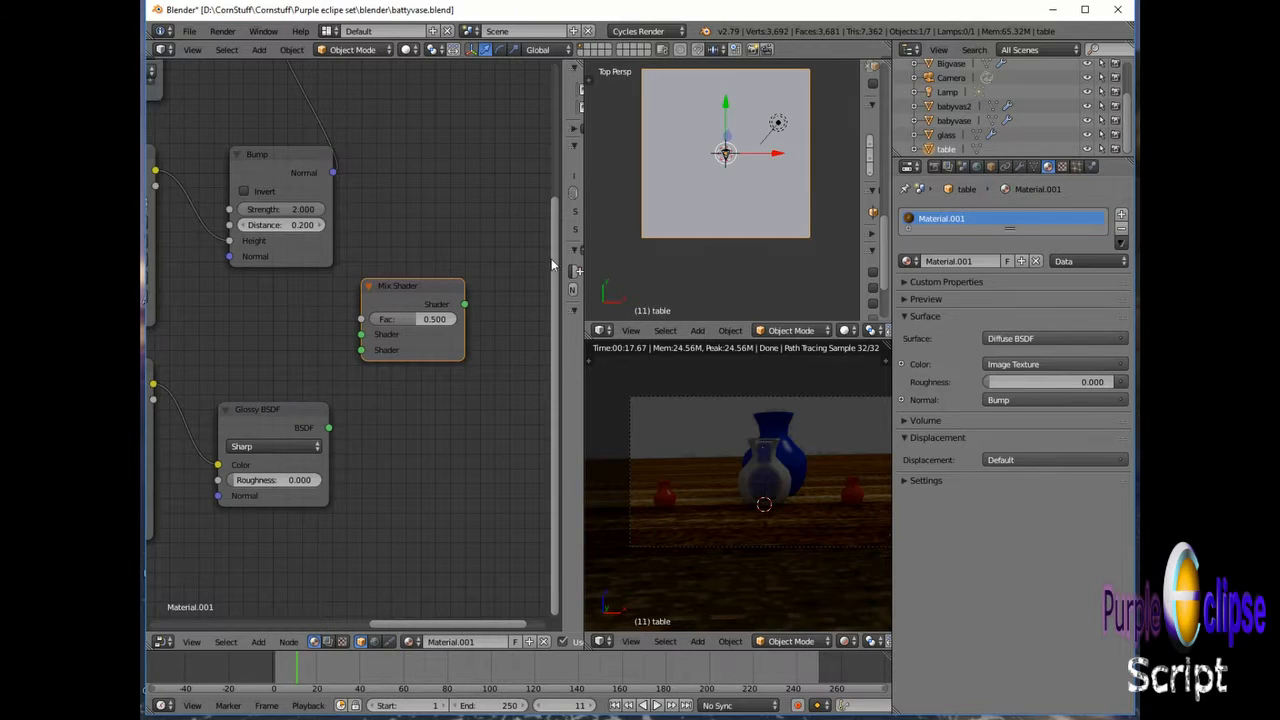
pyautogui.moveTo(554, 262); pyautogui.dragTo(573, 147)
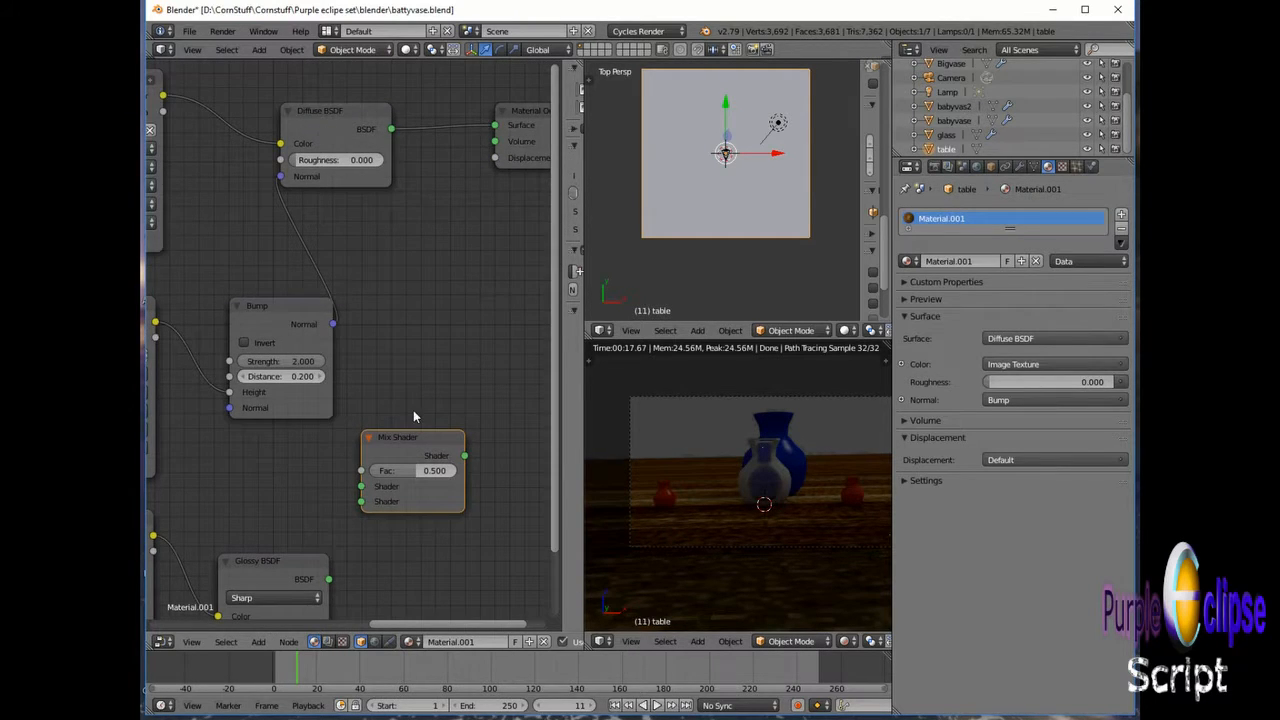
pyautogui.moveTo(408, 442); pyautogui.dragTo(449, 104)
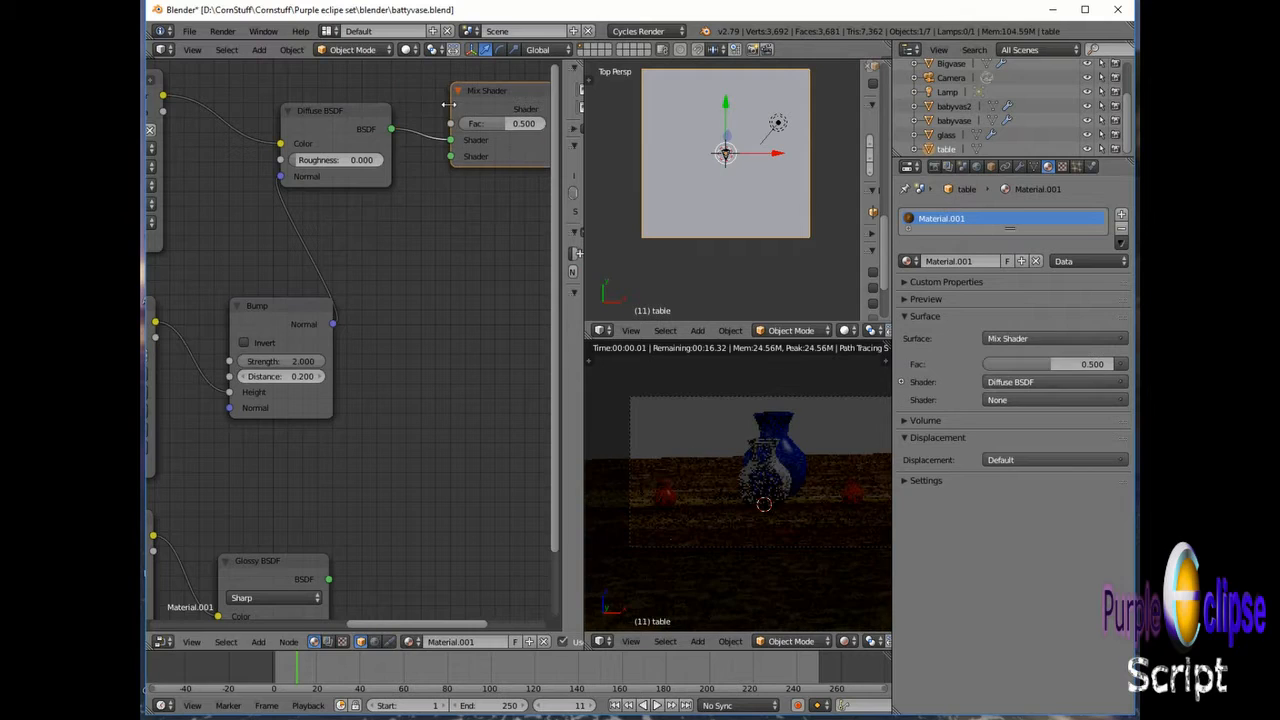
# Step: Connect the Glossy BSDF output to the second Shader input of the Mix Shader
pyautogui.moveTo(360, 621); pyautogui.dragTo(413, 618)
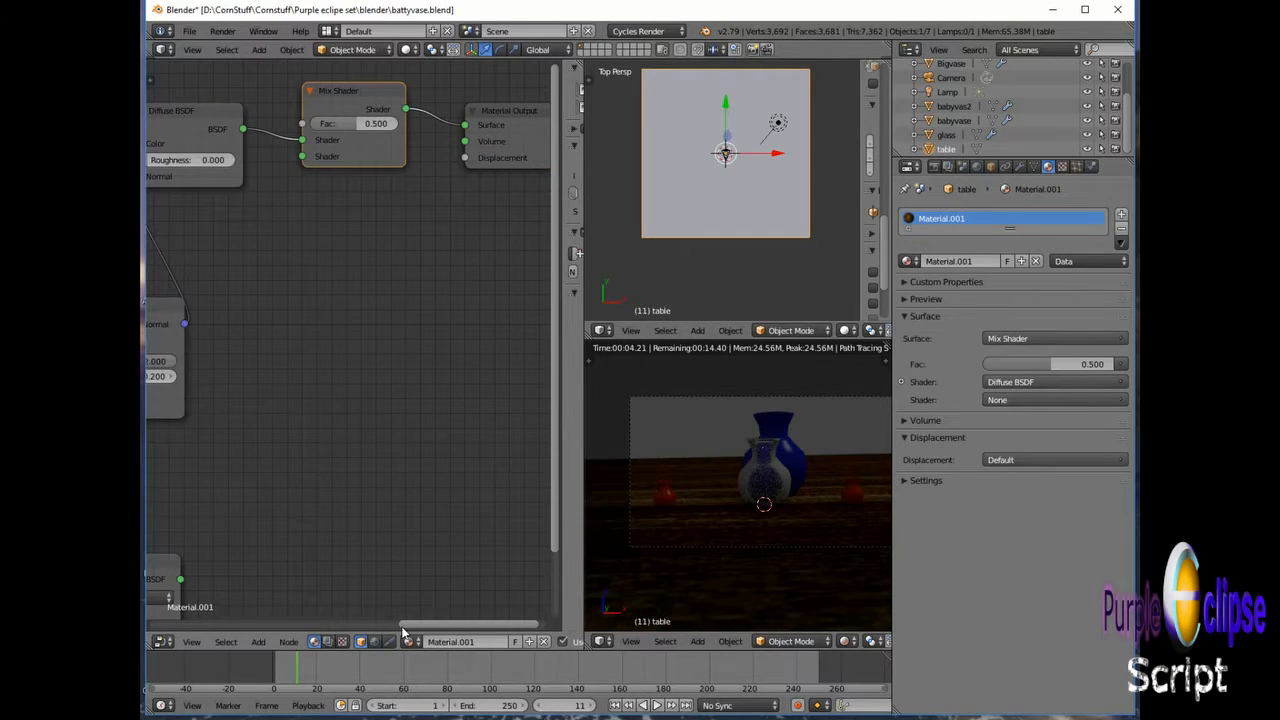
pyautogui.moveTo(416, 623); pyautogui.dragTo(361, 626)
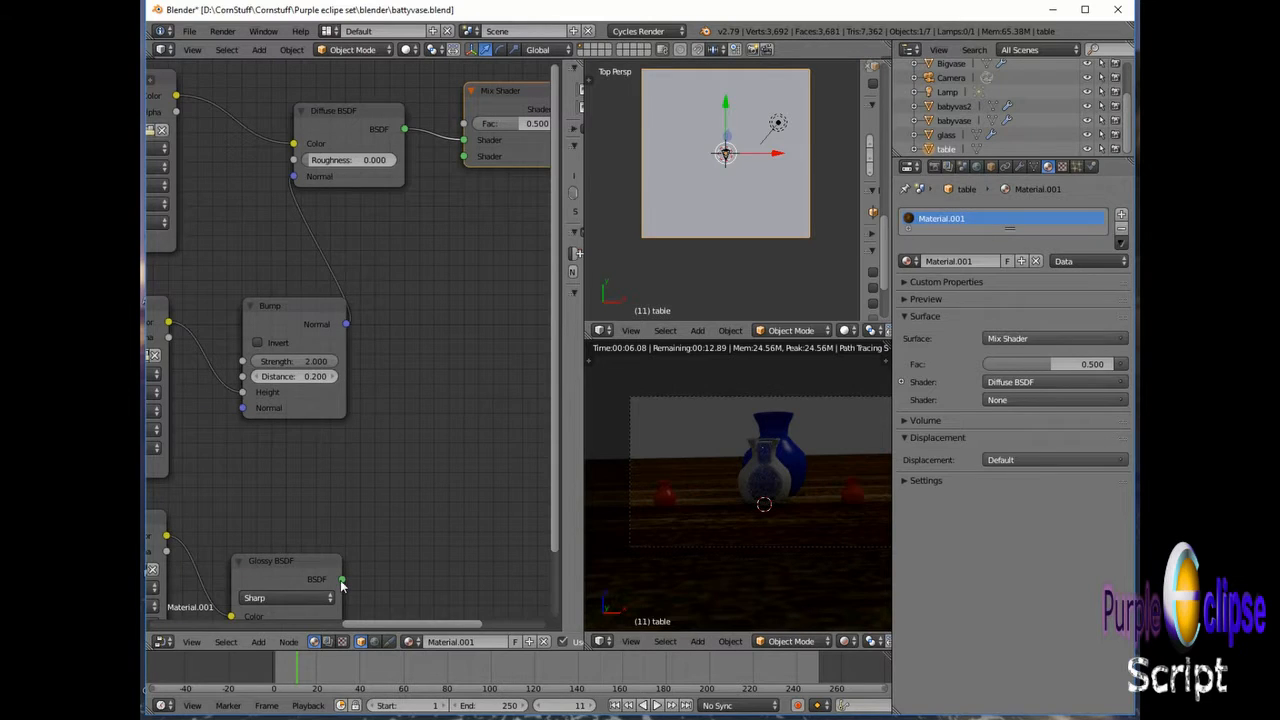
pyautogui.moveTo(343, 580); pyautogui.dragTo(462, 157)
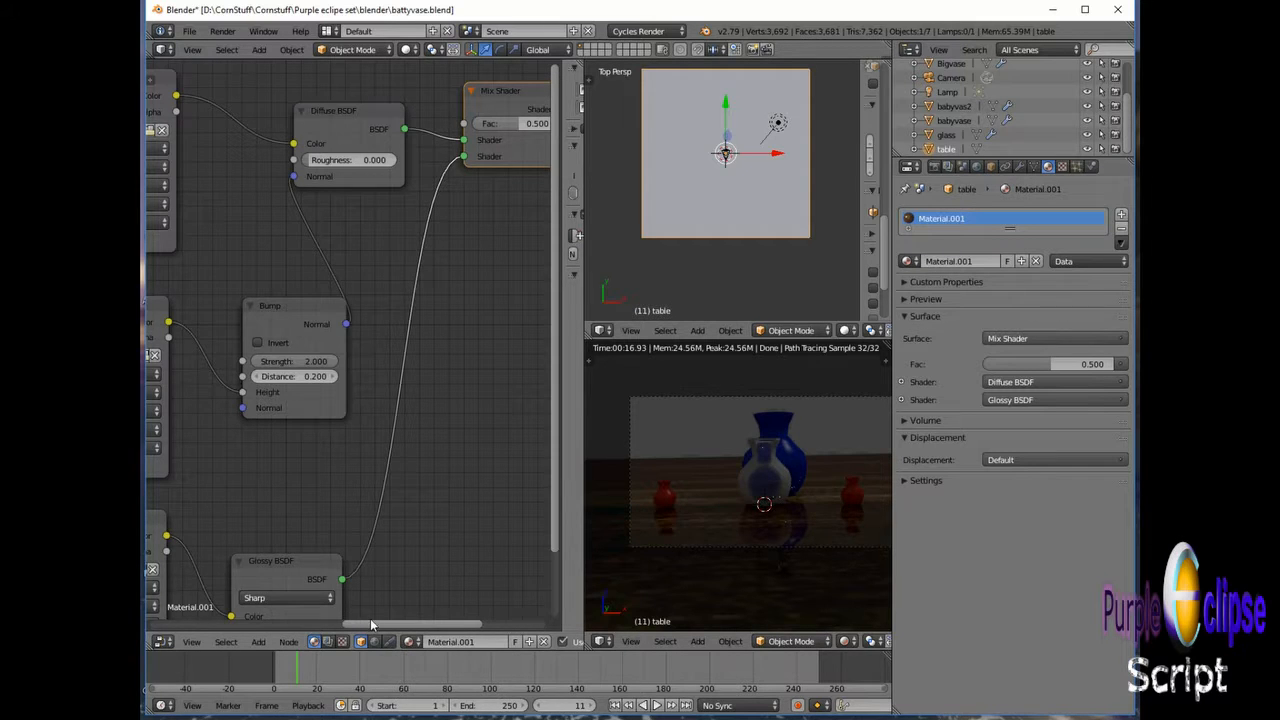
# Step: Set the Mix Shader's Fac to 0.6
pyautogui.moveTo(375, 624); pyautogui.dragTo(407, 624)
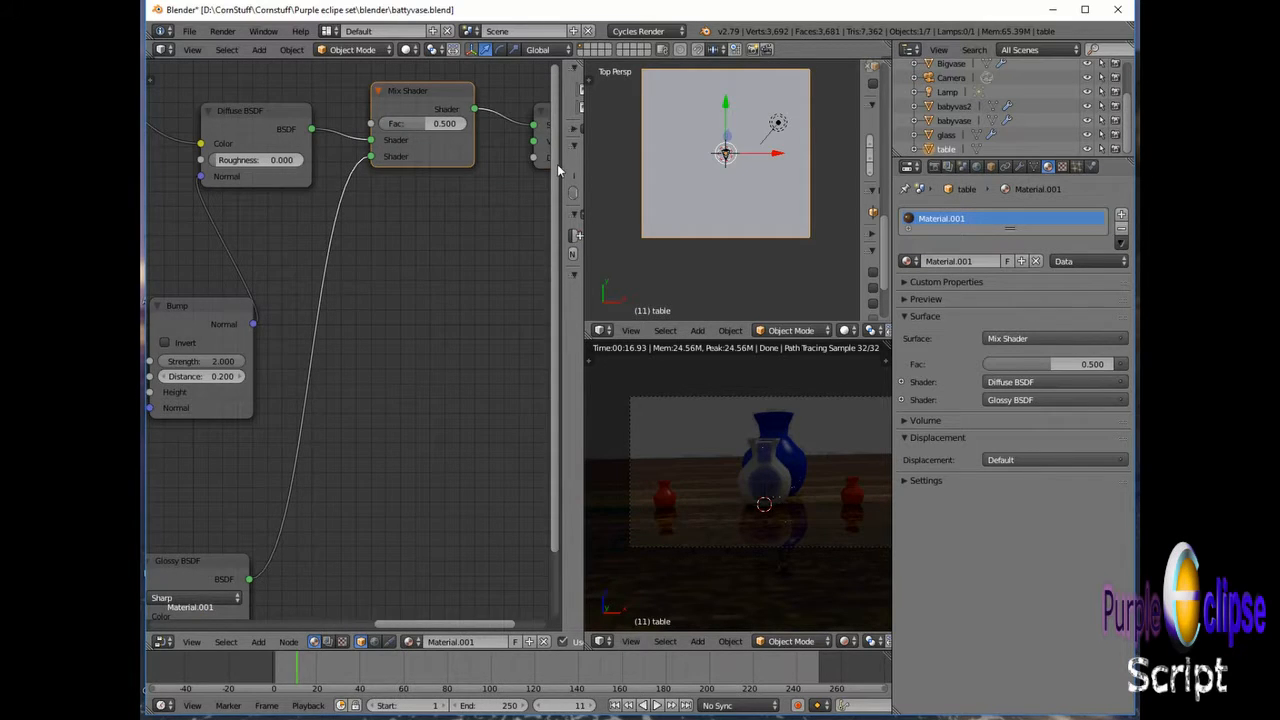
pyautogui.moveTo(554, 170); pyautogui.dragTo(554, 125)
pyautogui.click(442, 172)
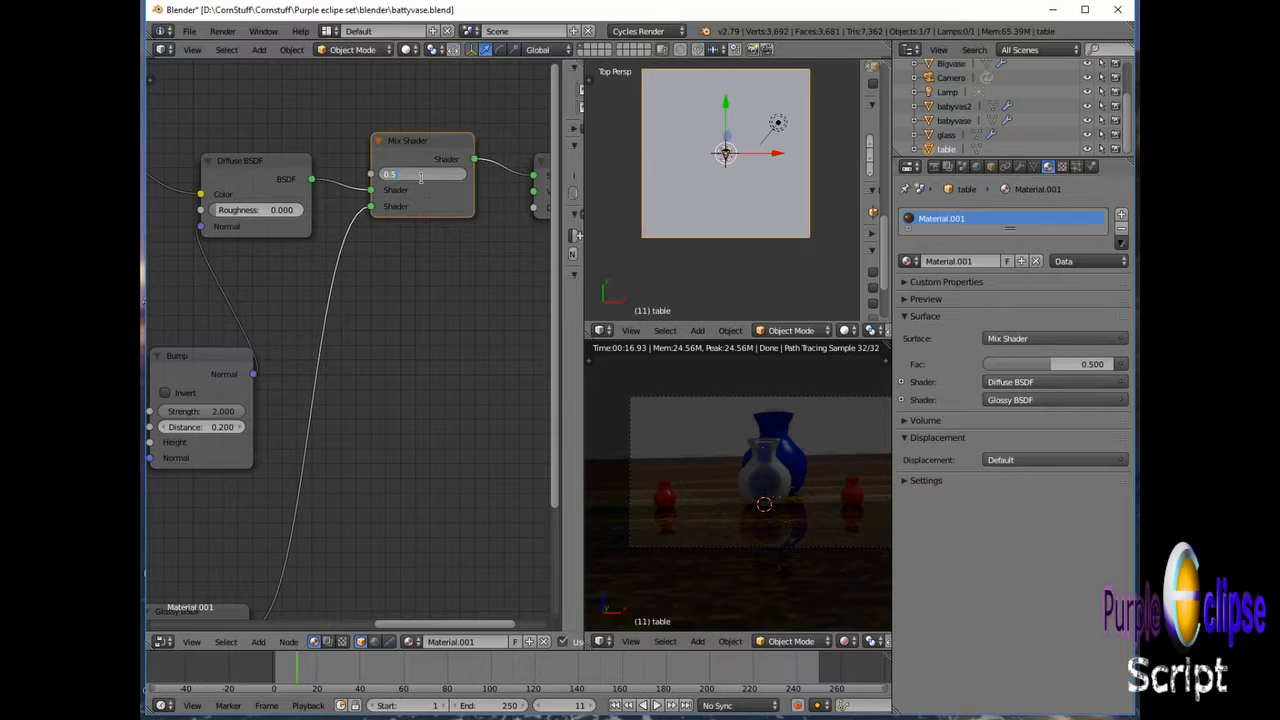
pyautogui.moveTo(421, 177); pyautogui.dragTo(303, 186)
pyautogui.write('.6')
pyautogui.press('Return')
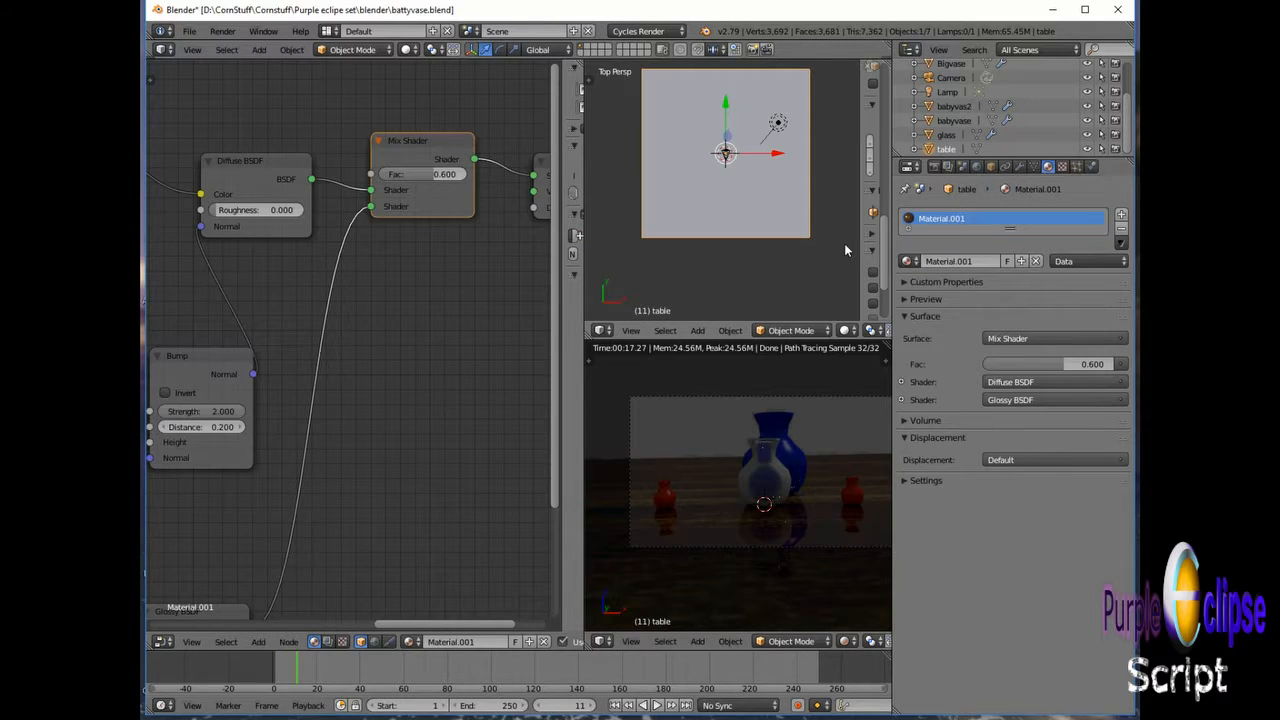
# Step: Show the World shader nodes in the node editor and enable nodes for the World surface
pyautogui.click(374, 643)
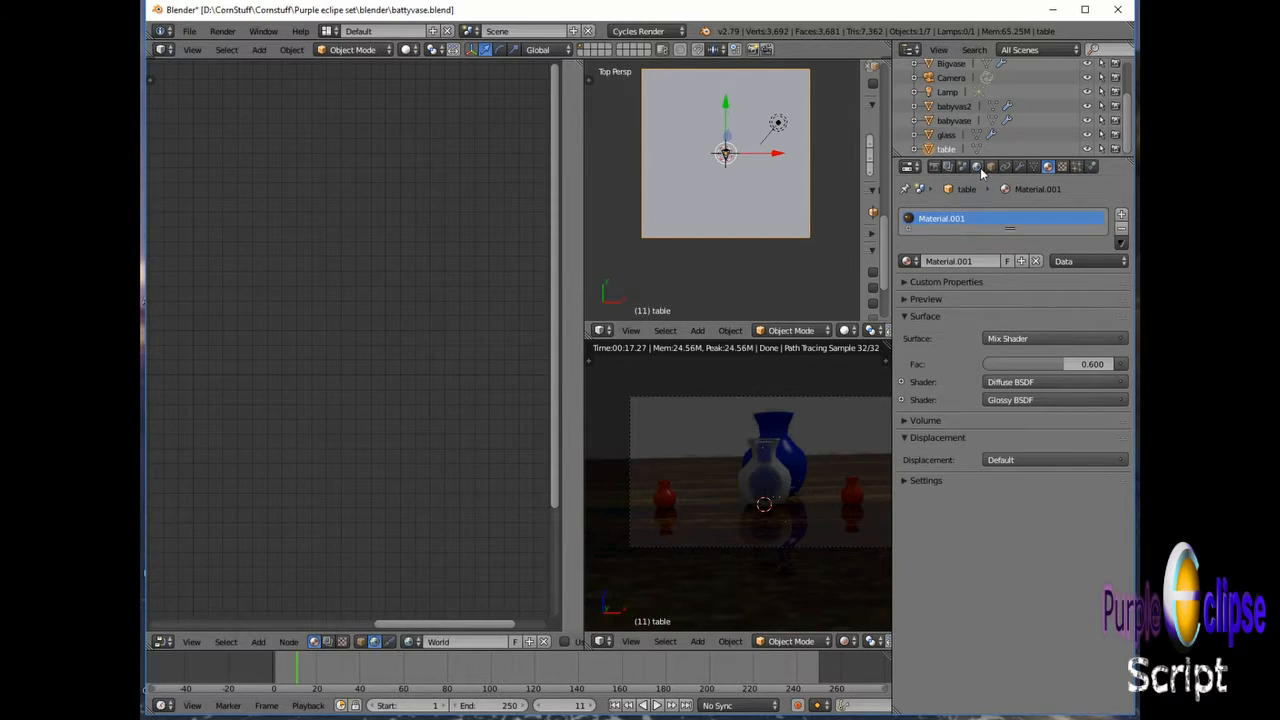
pyautogui.click(977, 168)
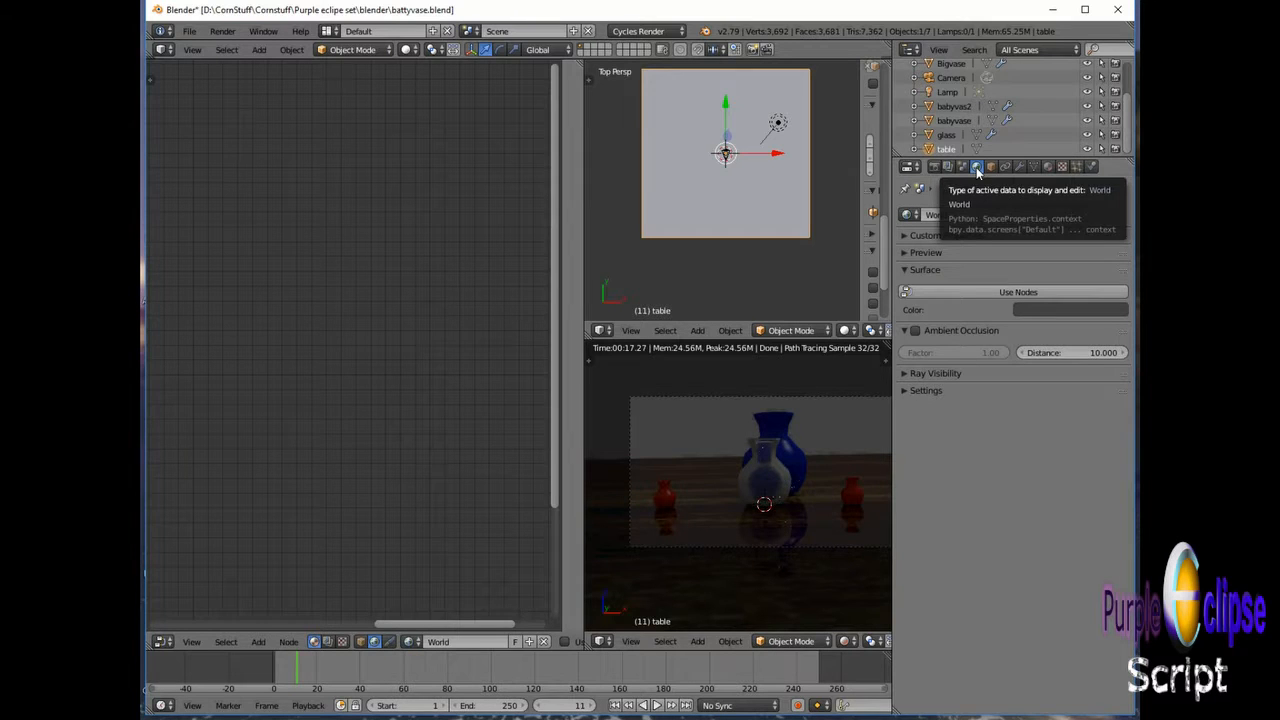
pyautogui.click(960, 292)
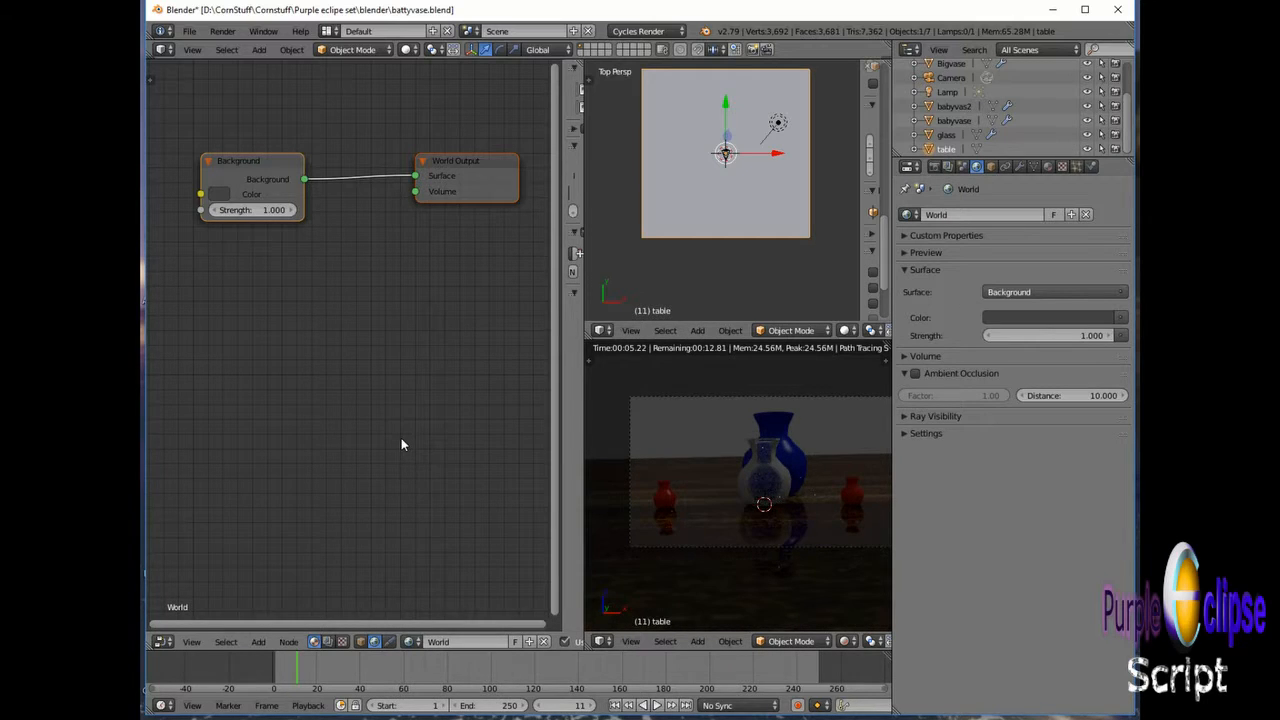
# Step: Add an Image Texture node to the World node tree and place it just before the Background node
pyautogui.hotkey('shift', 'a')
pyautogui.moveTo(403, 441)
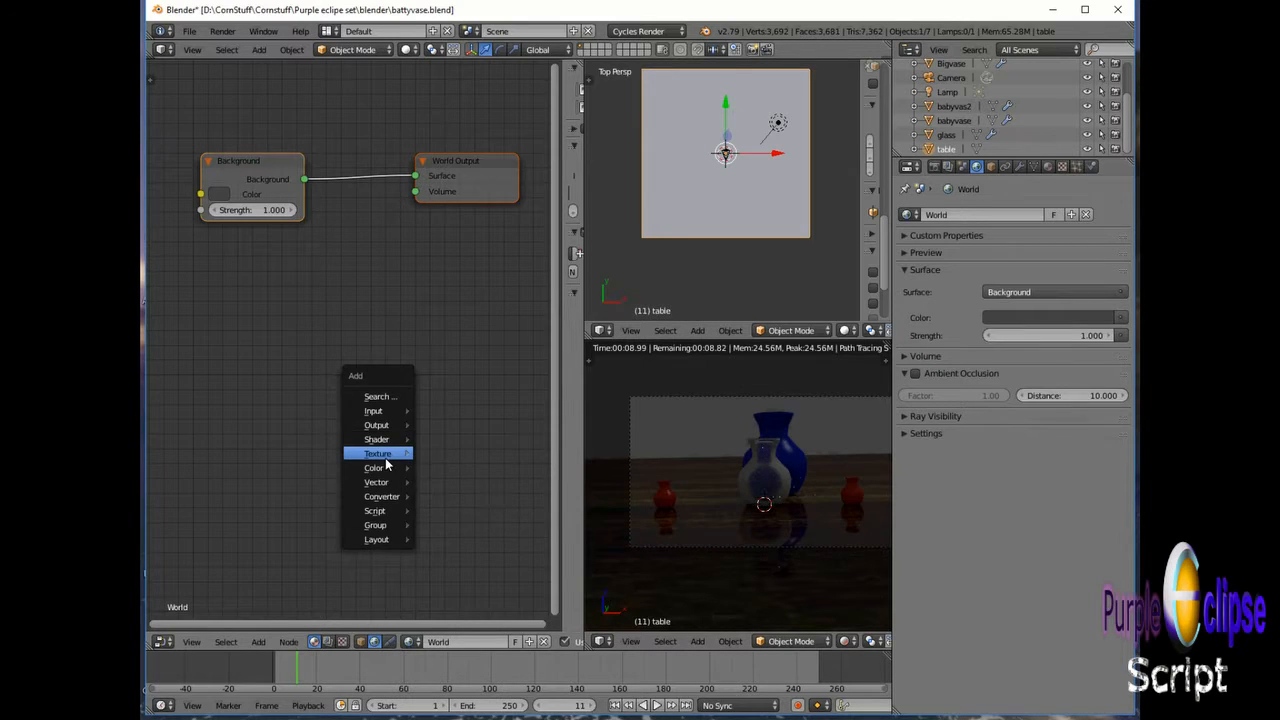
pyautogui.click(518, 521)
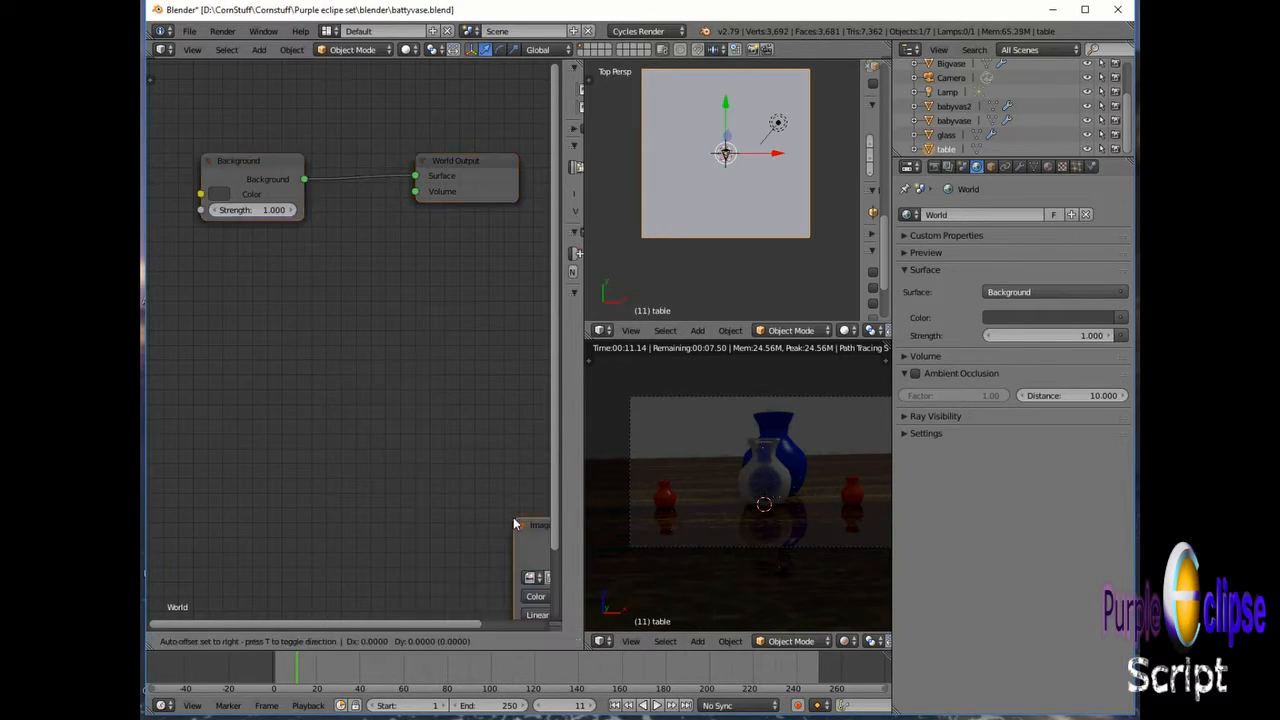
pyautogui.click(184, 268)
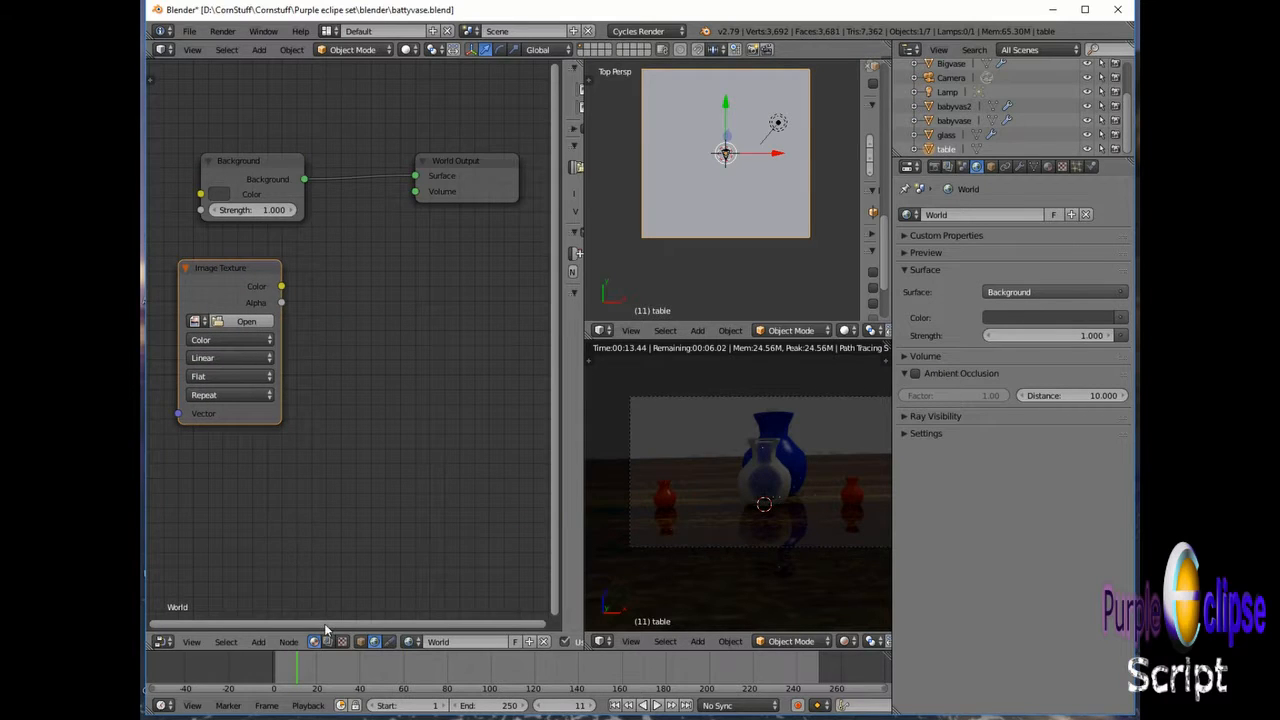
pyautogui.moveTo(324, 626); pyautogui.dragTo(214, 620)
pyautogui.moveTo(316, 275); pyautogui.dragTo(200, 226)
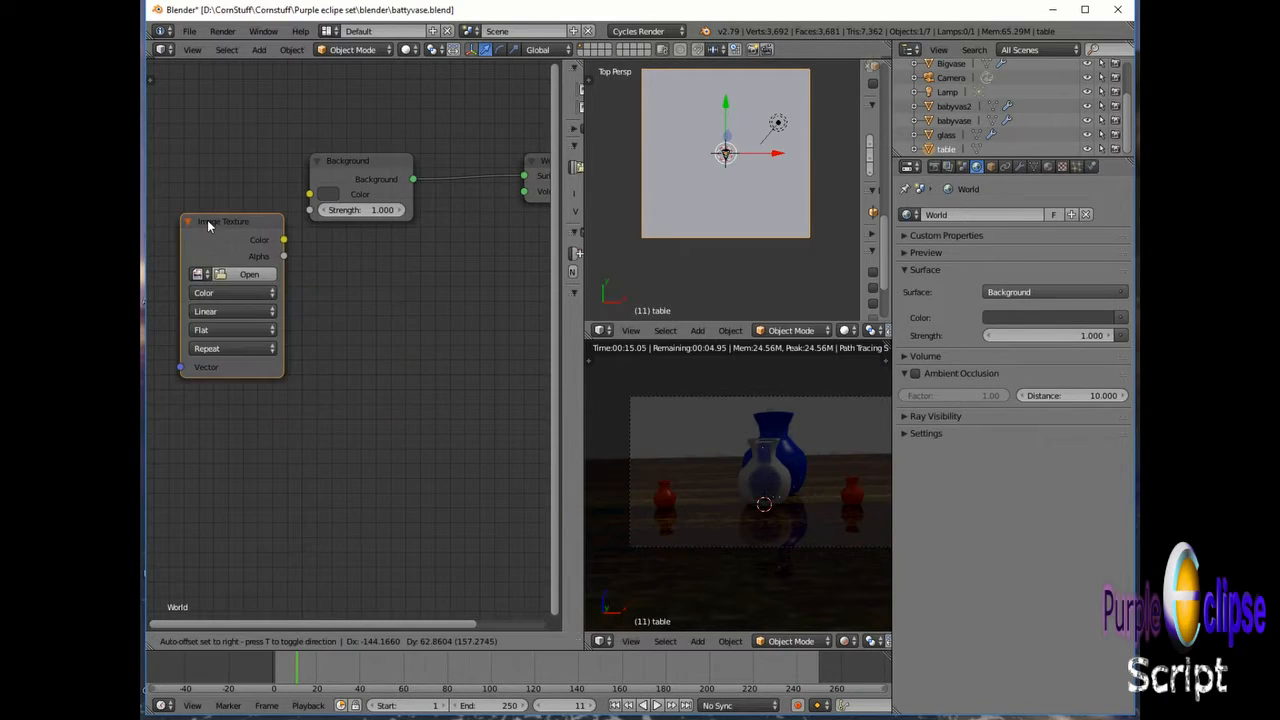
# Step: Load bricikwall.jpg from the maps folder into the World's Image Texture node
pyautogui.click(236, 270)
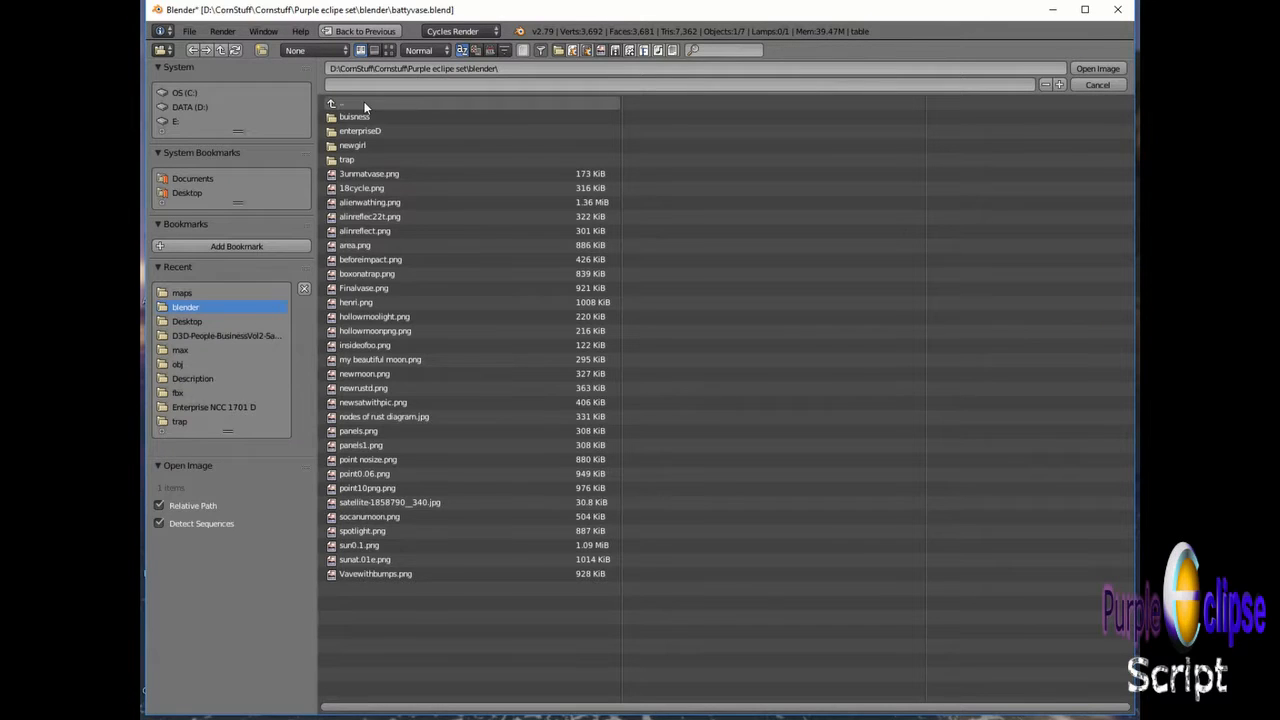
pyautogui.click(332, 104)
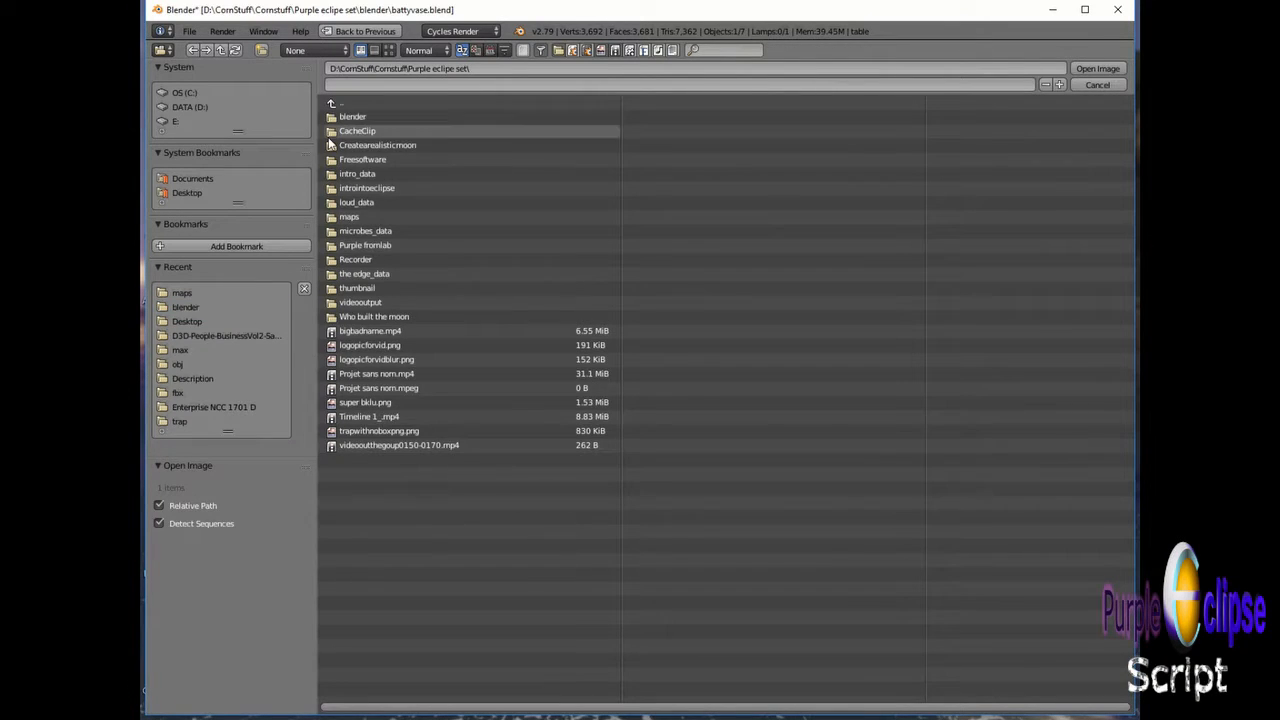
pyautogui.click(358, 216)
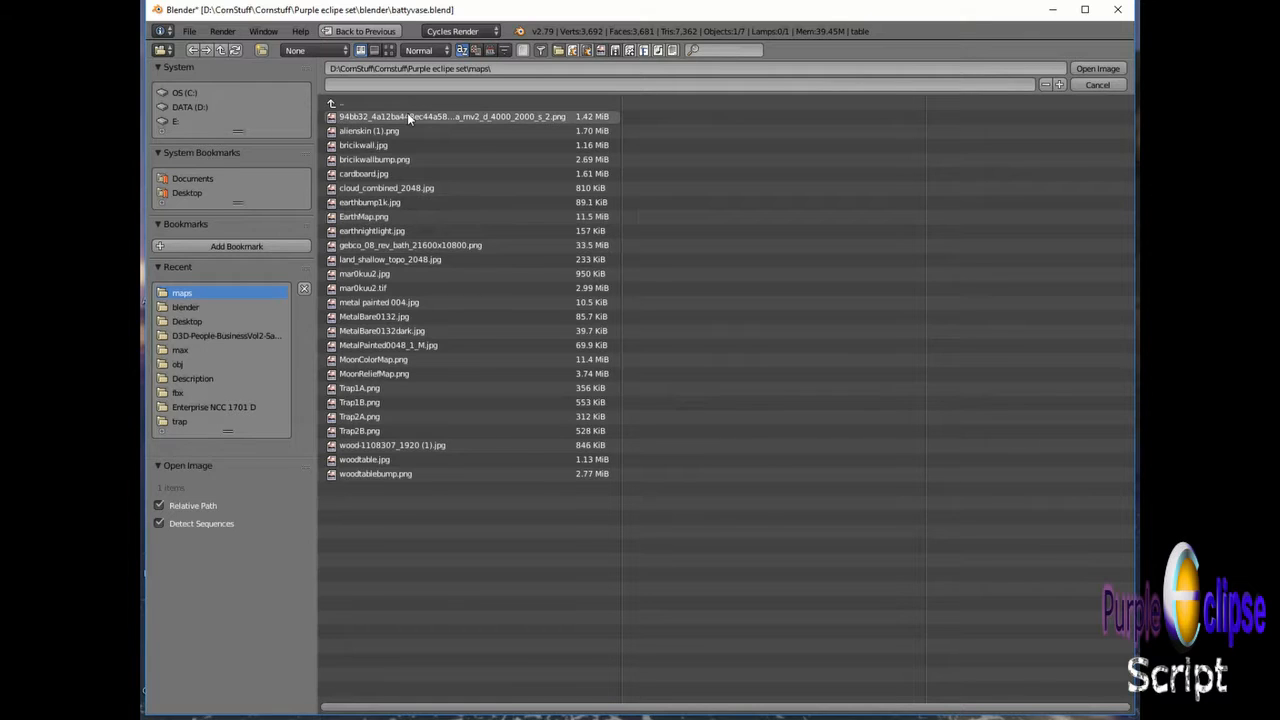
pyautogui.doubleClick(362, 147)
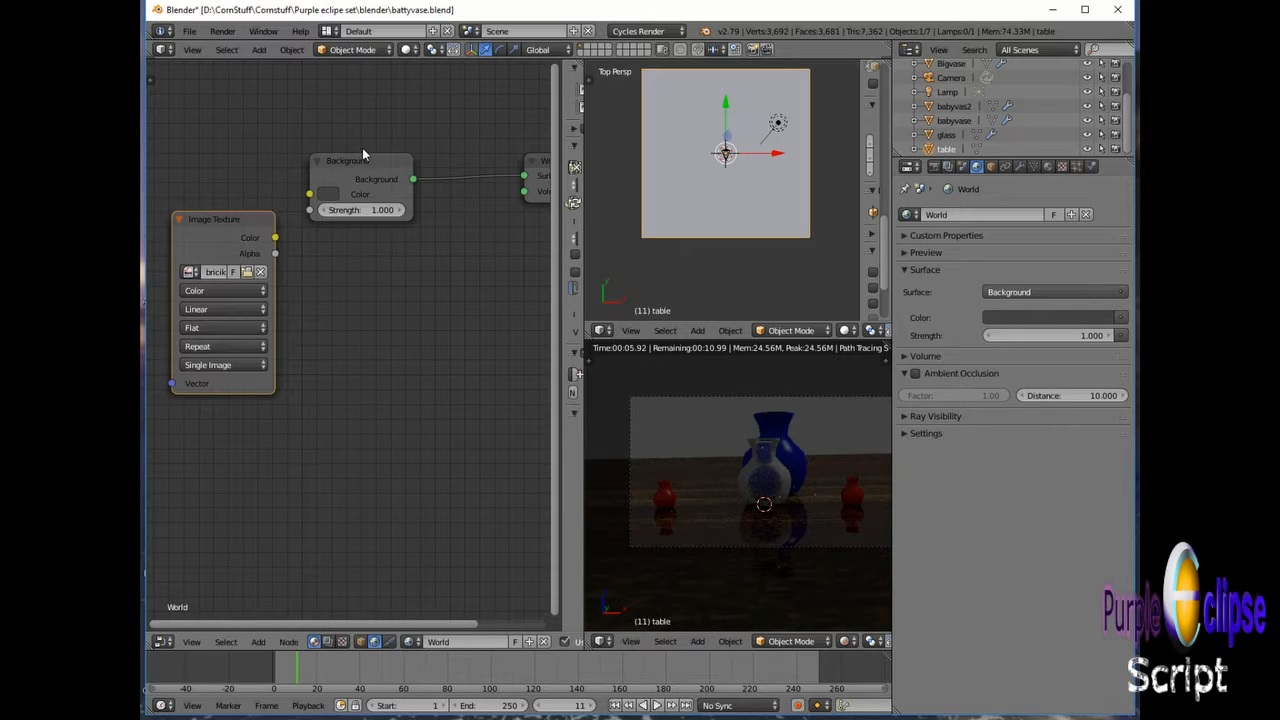
# Step: Set the Image Texture's projection to Box and connect its Color output to the Background node's Color input
pyautogui.click(214, 329)
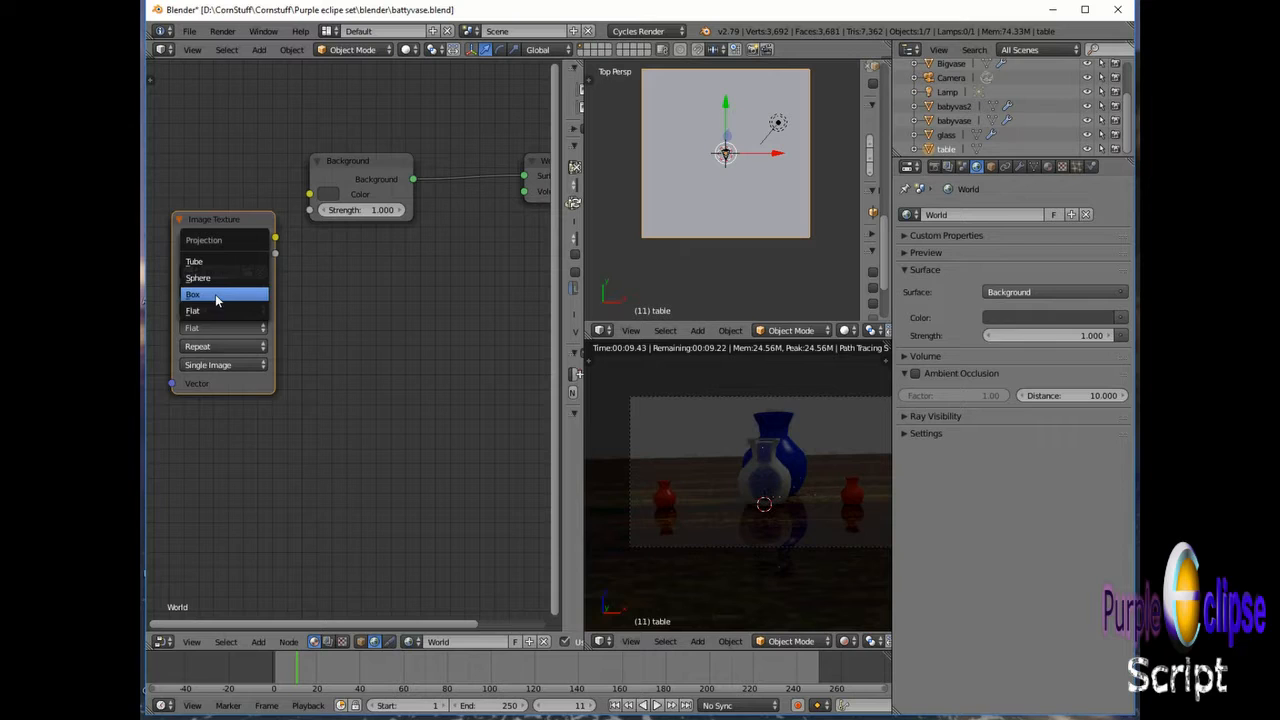
pyautogui.click(215, 294)
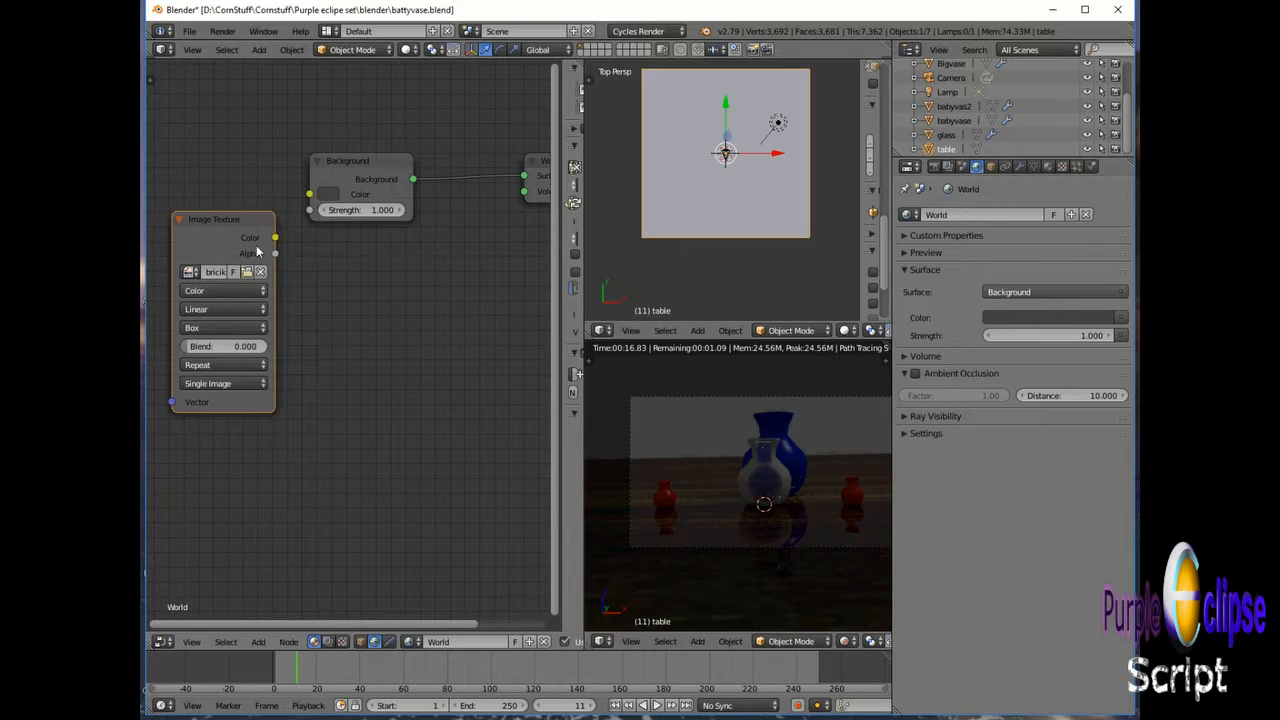
pyautogui.moveTo(275, 237); pyautogui.dragTo(310, 194)
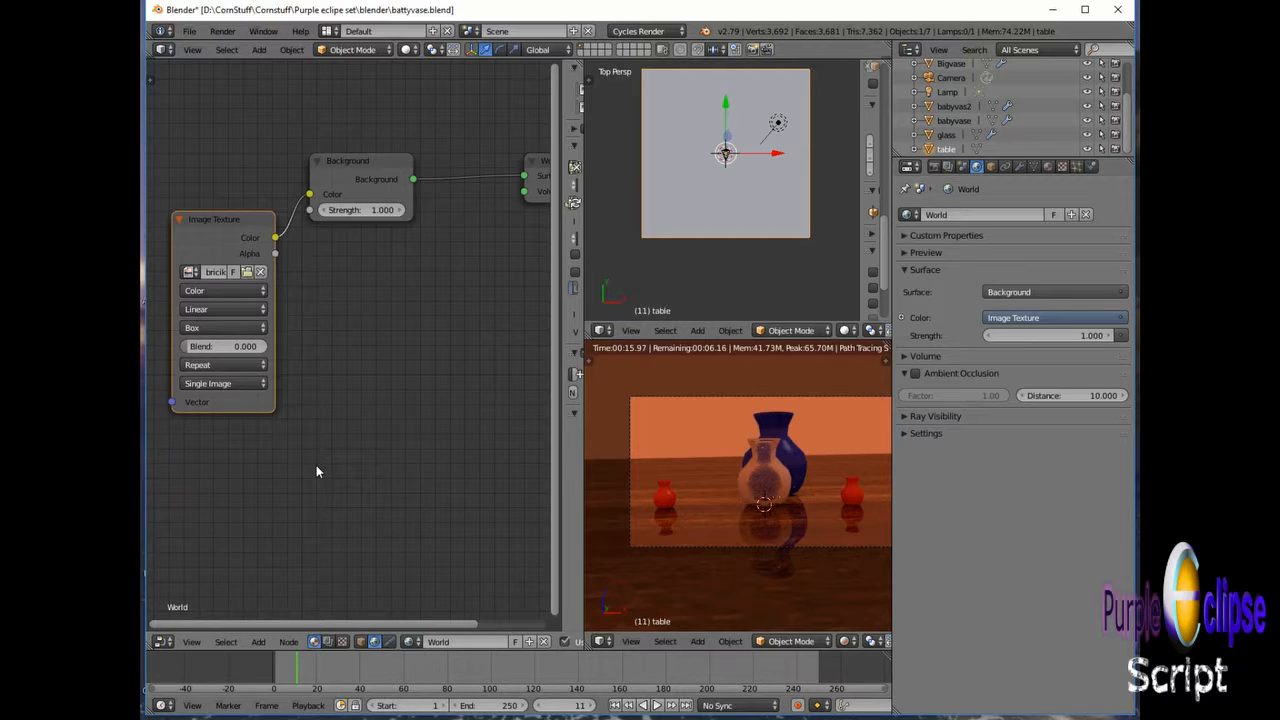
# Step: Add a Texture Coordinate node to the World node tree and place it before the Image Texture node
pyautogui.hotkey('shift', 'a')
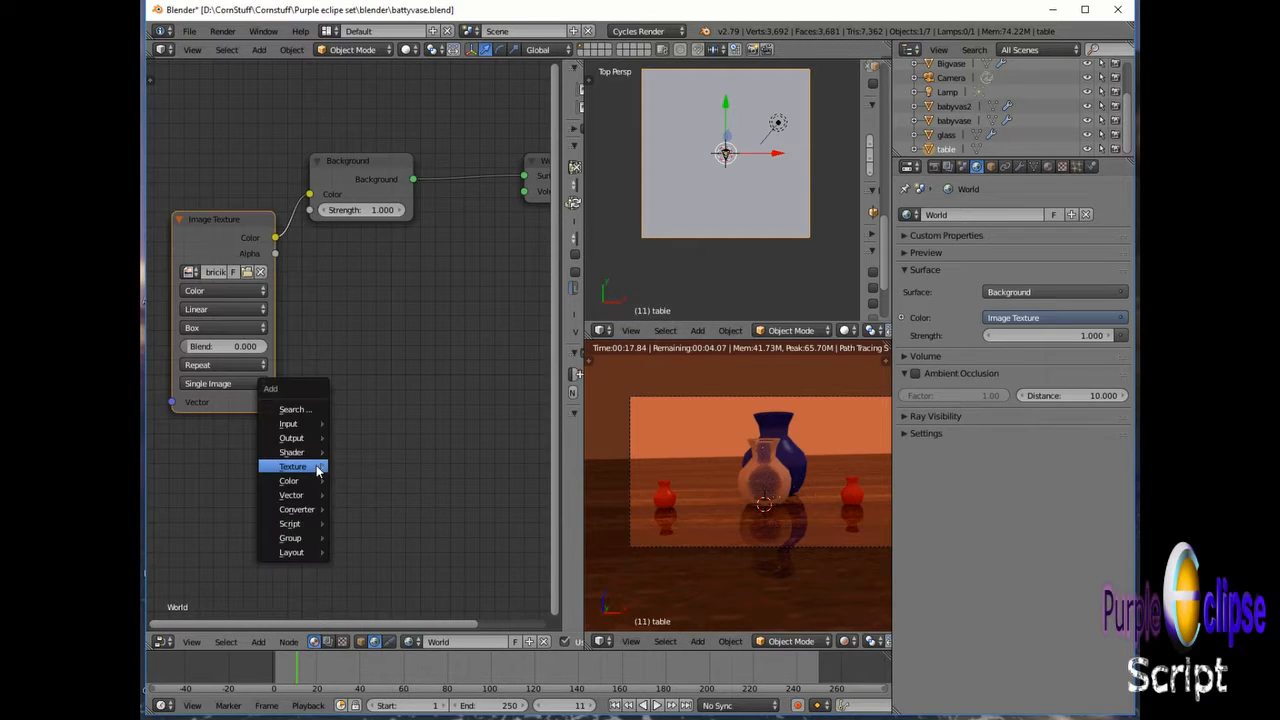
pyautogui.moveTo(316, 465)
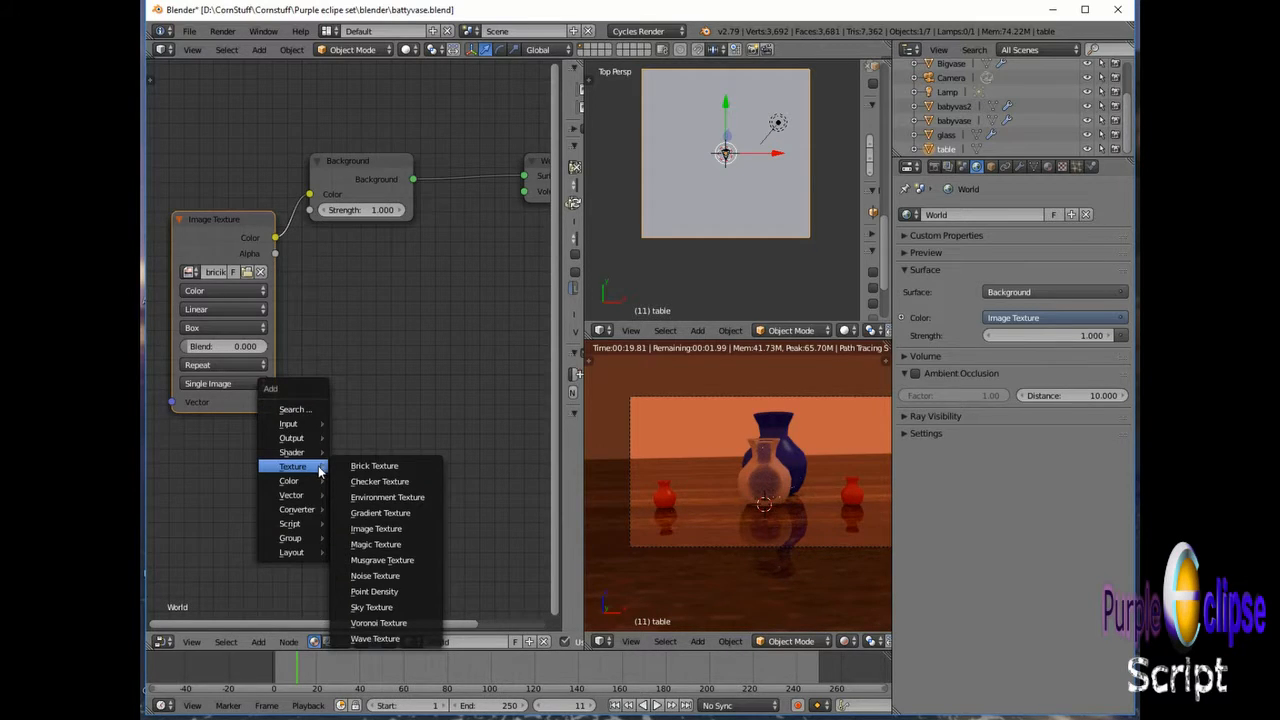
pyautogui.moveTo(306, 430)
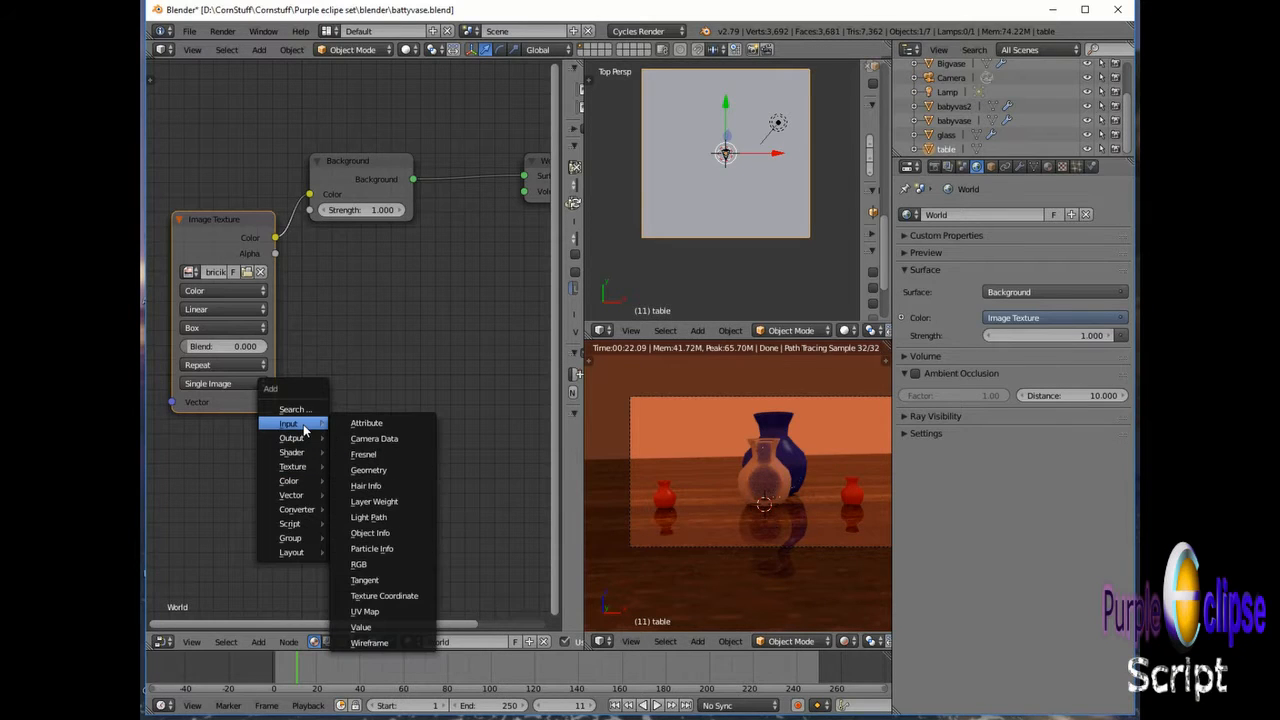
pyautogui.click(384, 595)
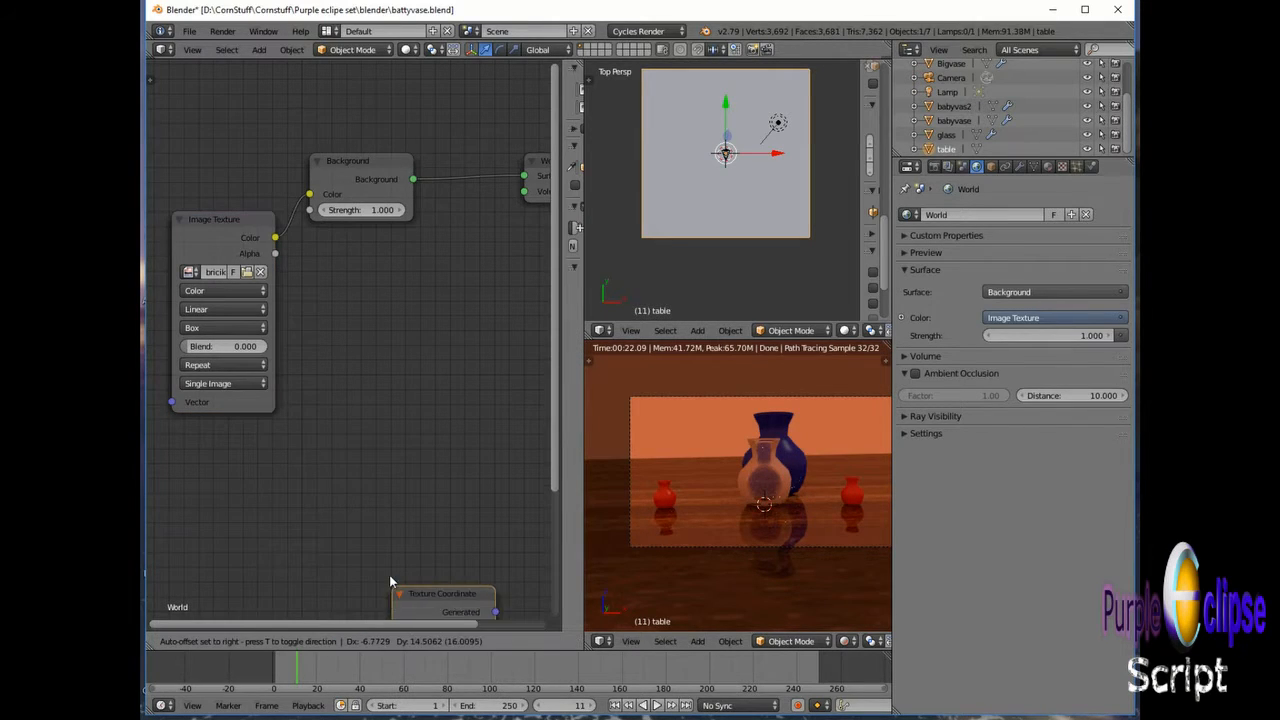
pyautogui.click(239, 459)
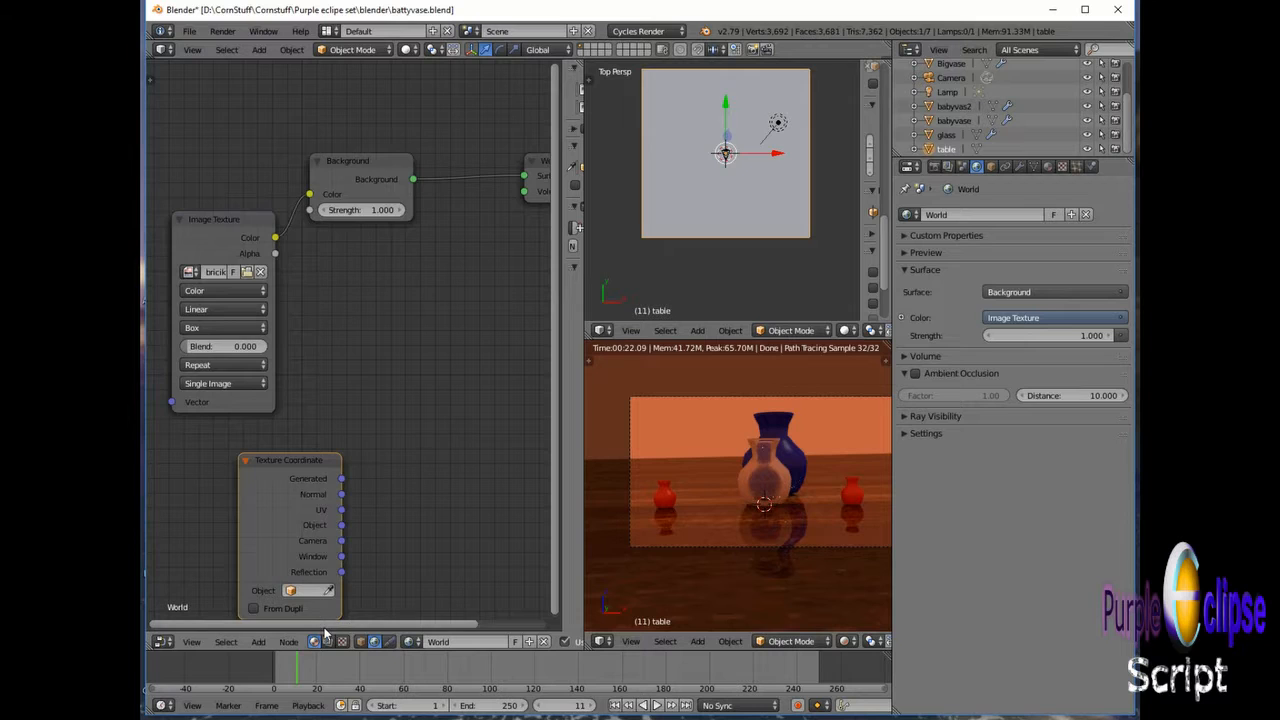
pyautogui.moveTo(324, 626); pyautogui.dragTo(240, 630)
pyautogui.moveTo(470, 458); pyautogui.dragTo(205, 123)
# Step: Add a Mapping node and arrange it between the Texture Coordinate and Image Texture nodes
pyautogui.hotkey('shift', 'a')
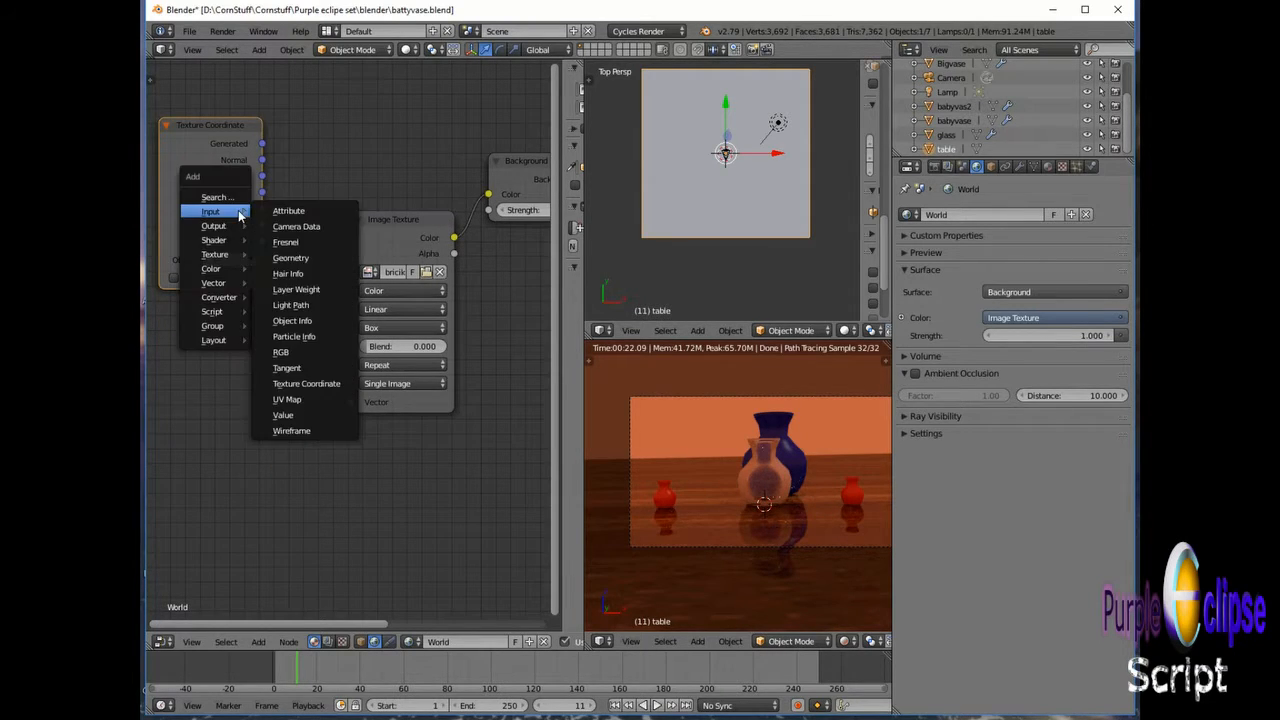
pyautogui.moveTo(224, 272)
pyautogui.moveTo(216, 241)
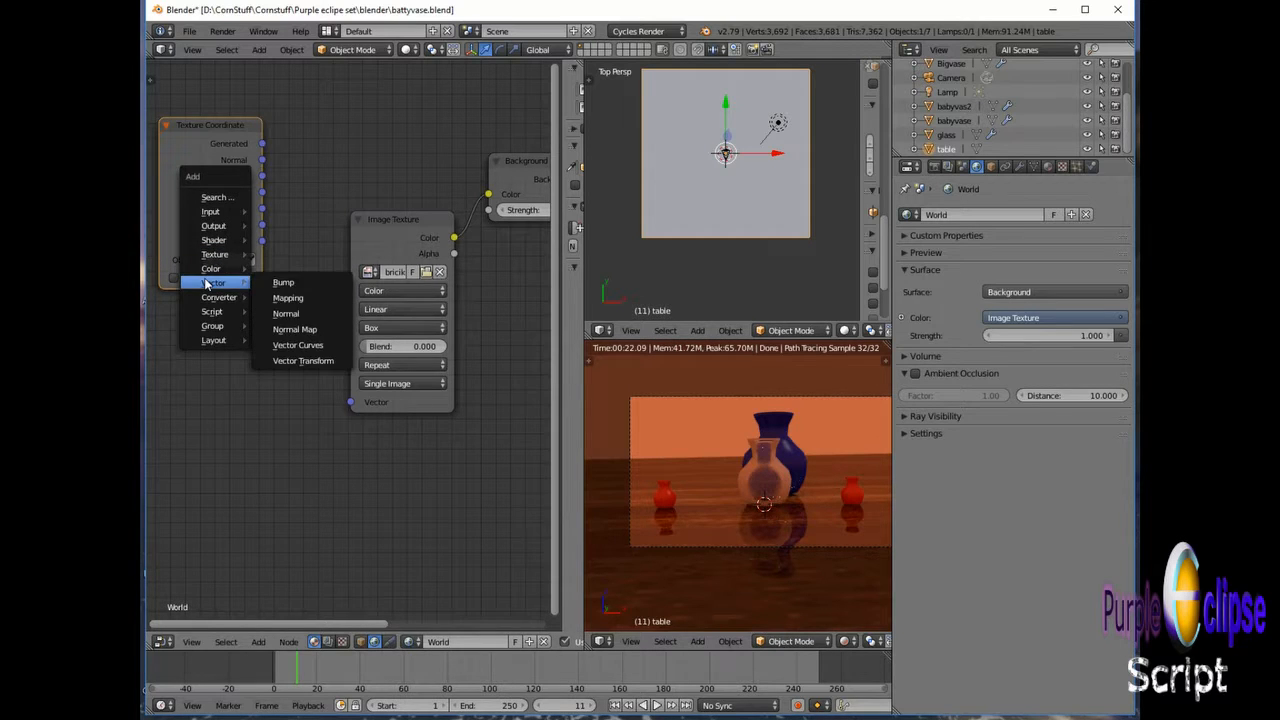
pyautogui.click(288, 300)
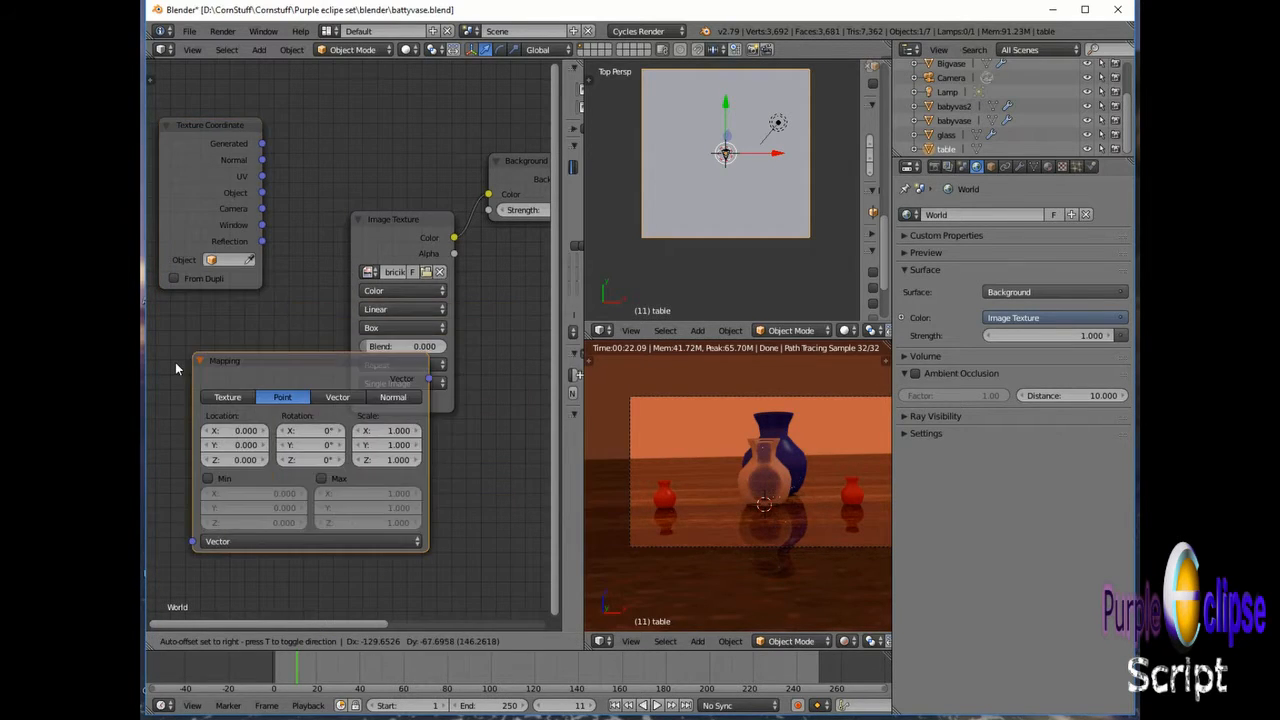
pyautogui.click(512, 314)
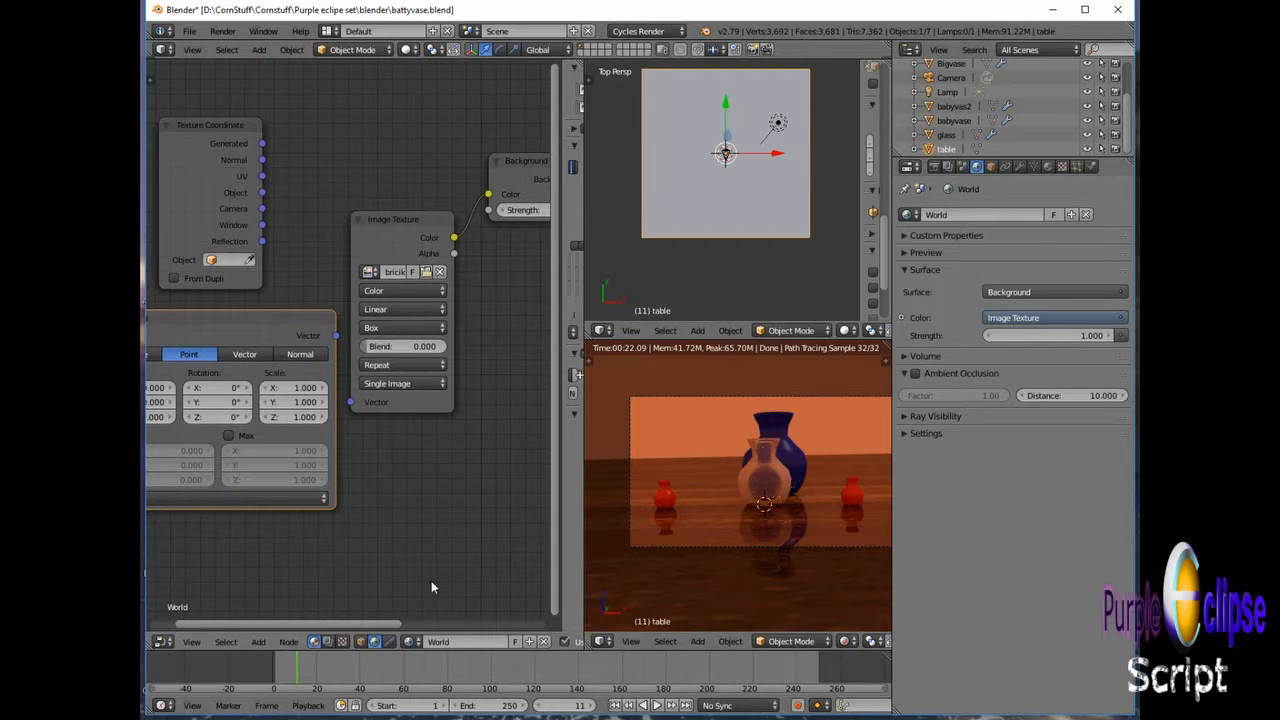
pyautogui.moveTo(350, 628); pyautogui.dragTo(255, 626)
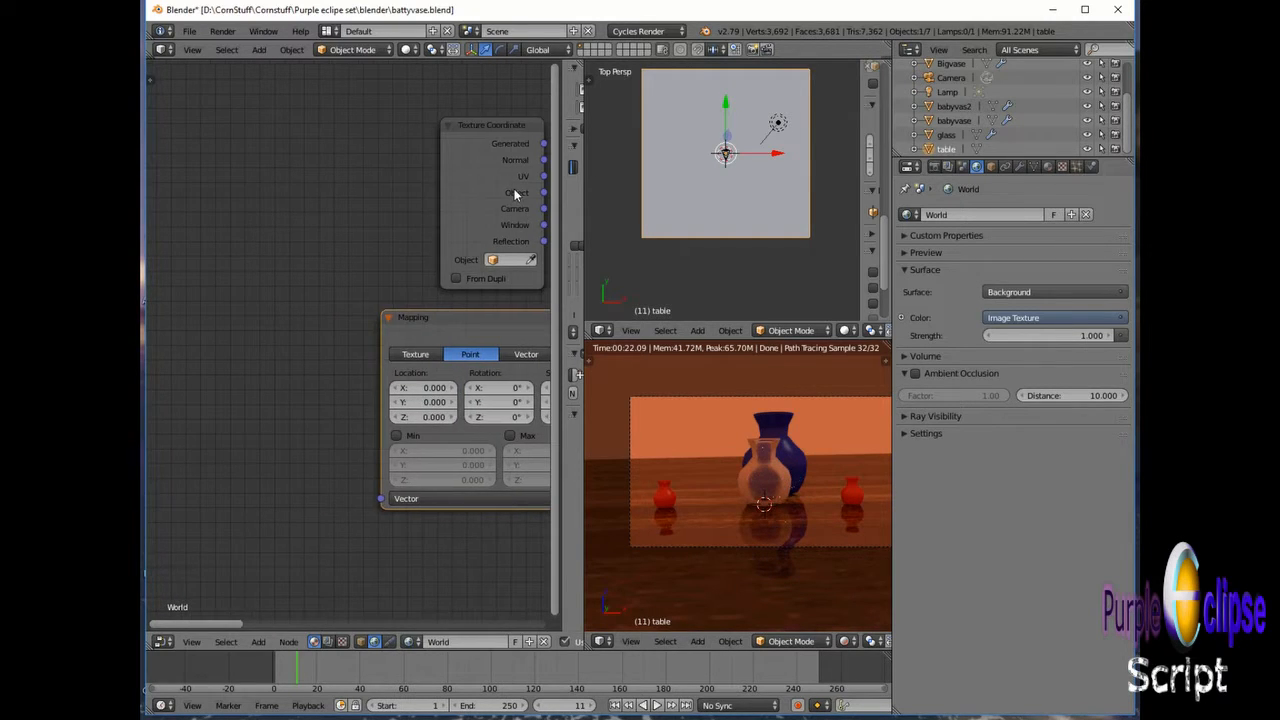
pyautogui.press('g')
pyautogui.press('Escape')
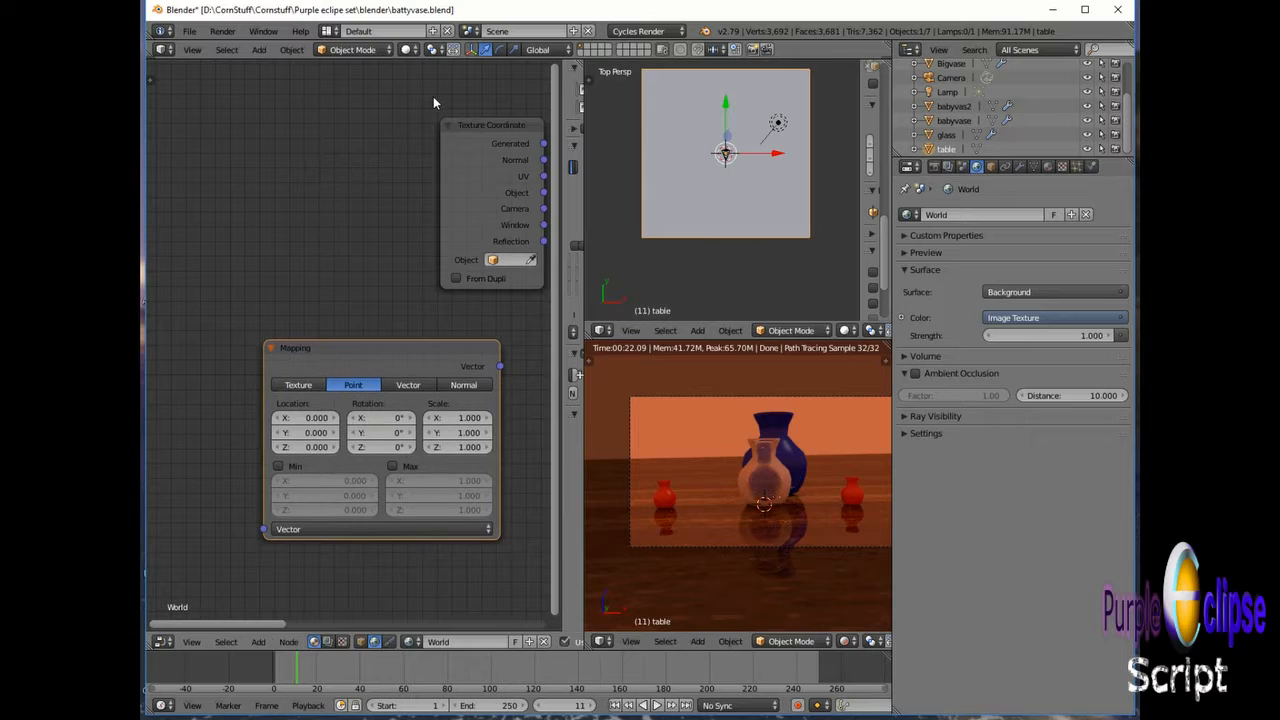
pyautogui.moveTo(470, 128); pyautogui.dragTo(145, 167)
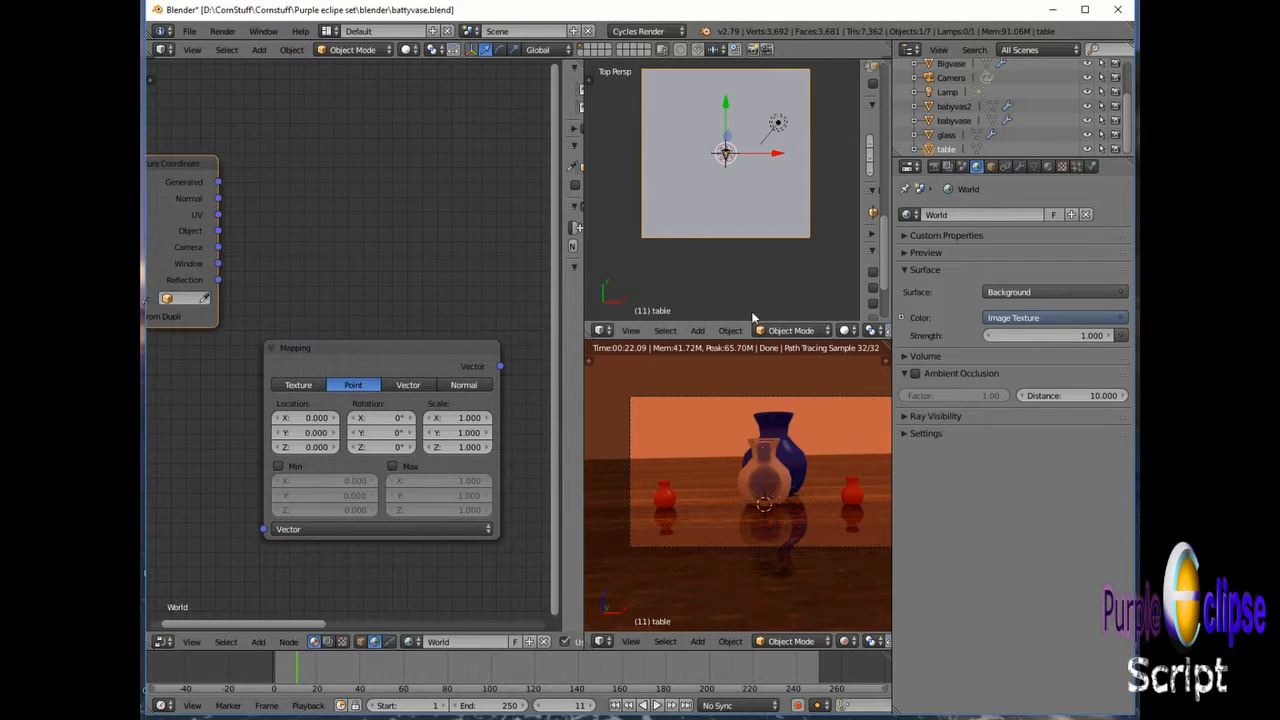
pyautogui.moveTo(371, 348); pyautogui.dragTo(389, 142)
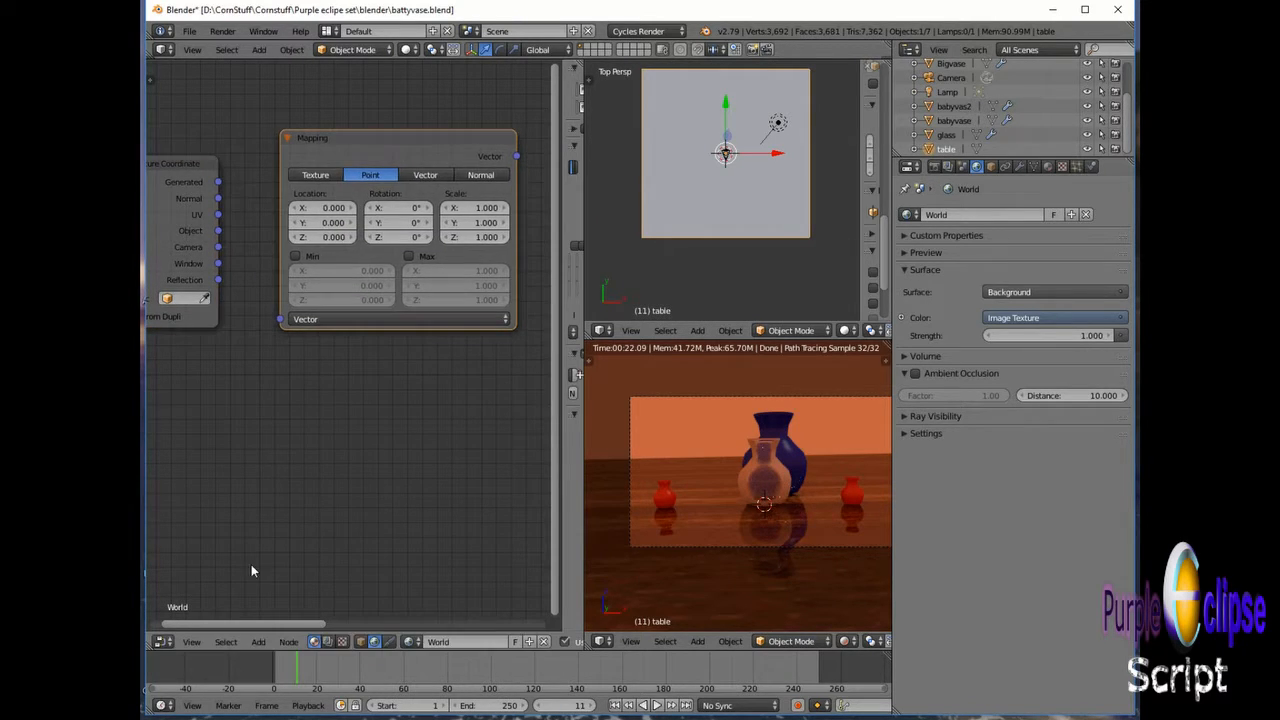
# Step: Connect the Generated coordinates to the Mapping node's Vector input and the Mapping output to the Image Texture's Vector input
pyautogui.moveTo(260, 625); pyautogui.dragTo(357, 625)
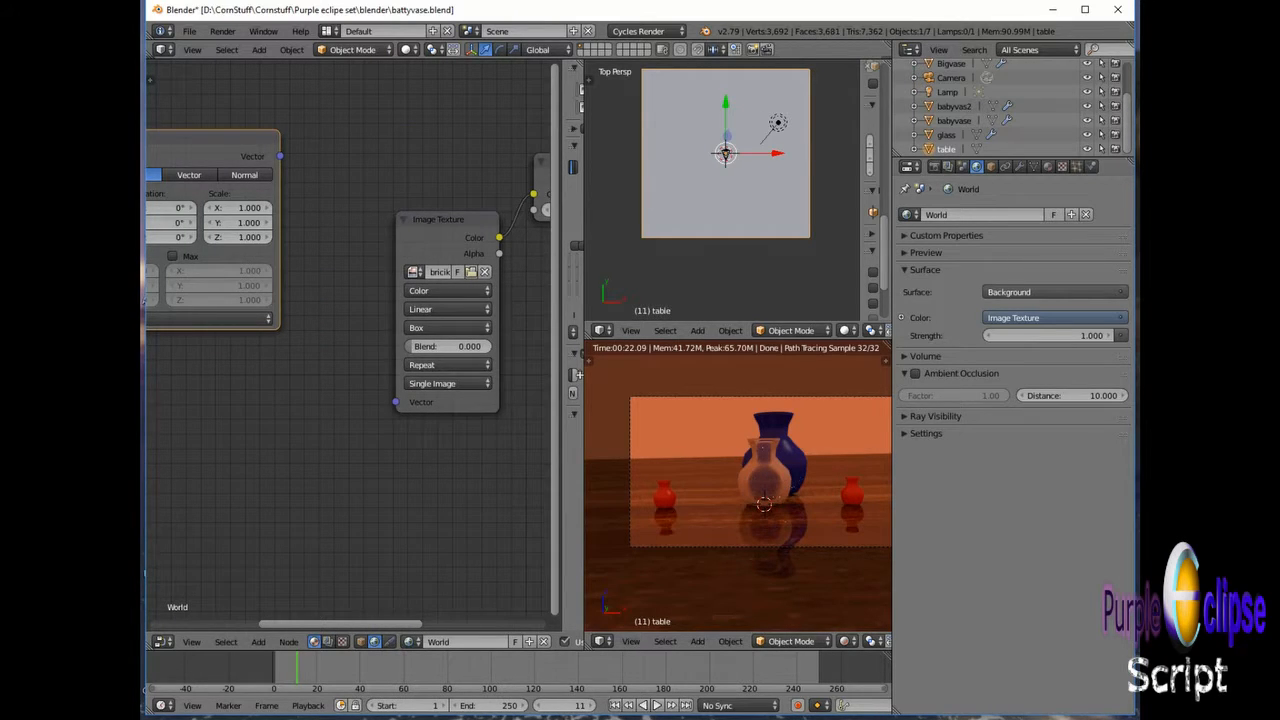
pyautogui.moveTo(365, 622); pyautogui.dragTo(245, 622)
pyautogui.moveTo(301, 182); pyautogui.dragTo(357, 320)
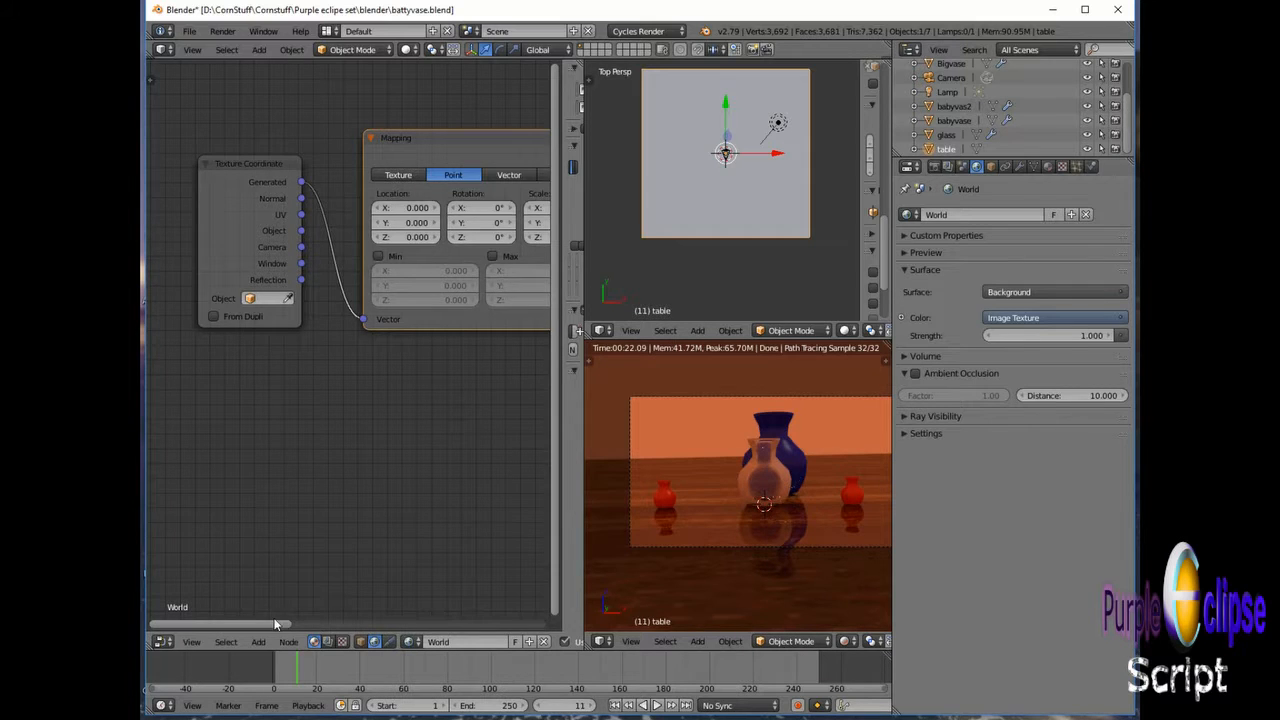
pyautogui.moveTo(254, 624); pyautogui.dragTo(375, 634)
pyautogui.moveTo(312, 152); pyautogui.dragTo(412, 402)
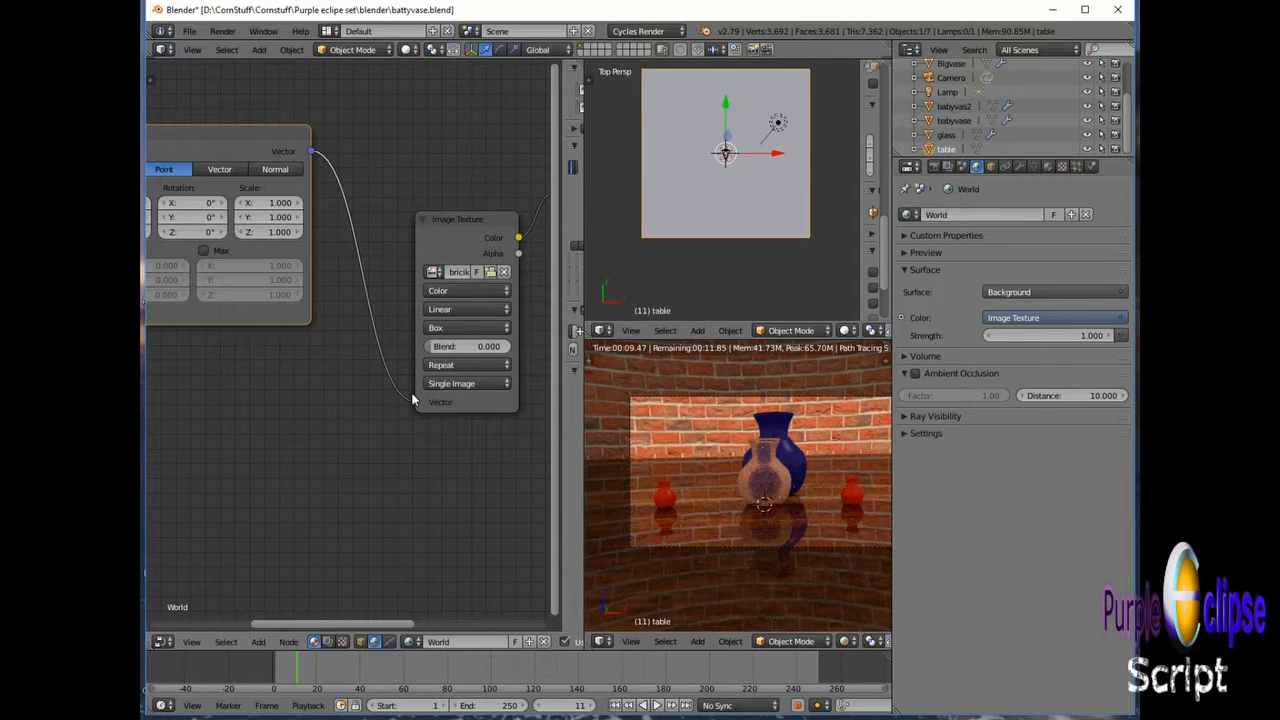
pyautogui.moveTo(411, 398); pyautogui.dragTo(415, 402)
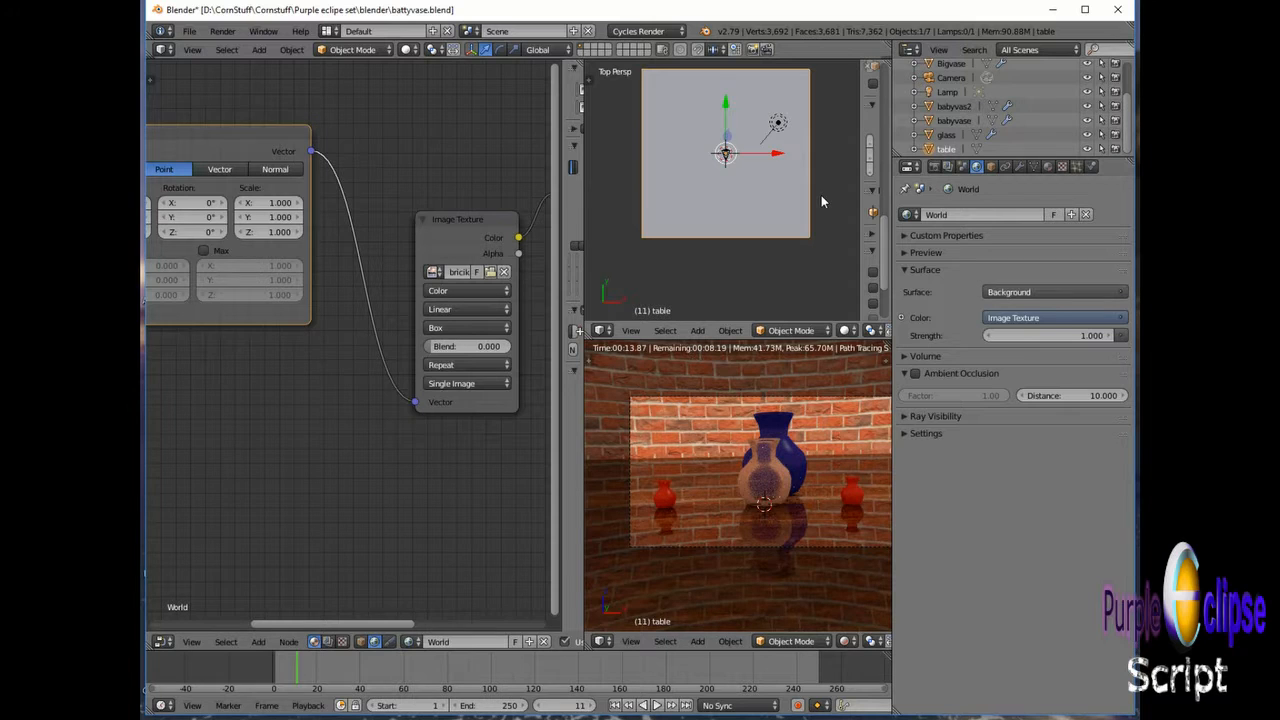
pyautogui.moveTo(340, 623); pyautogui.dragTo(271, 622)
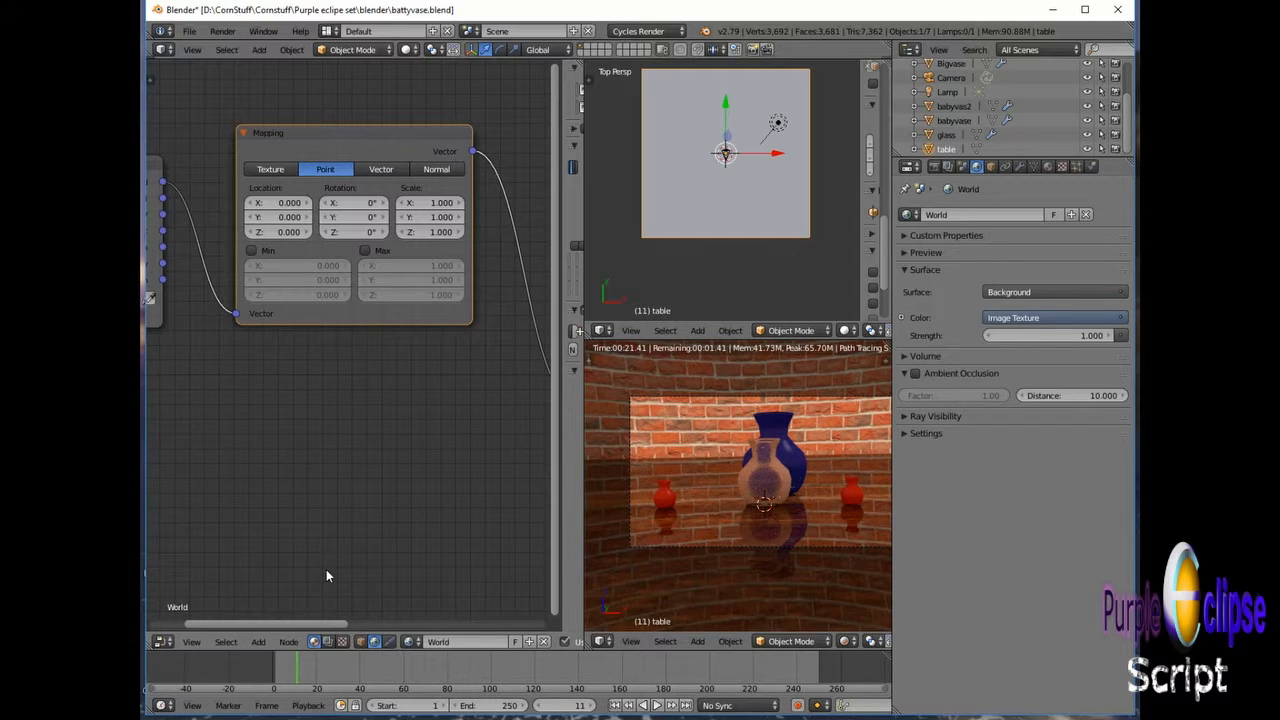
pyautogui.click(292, 218)
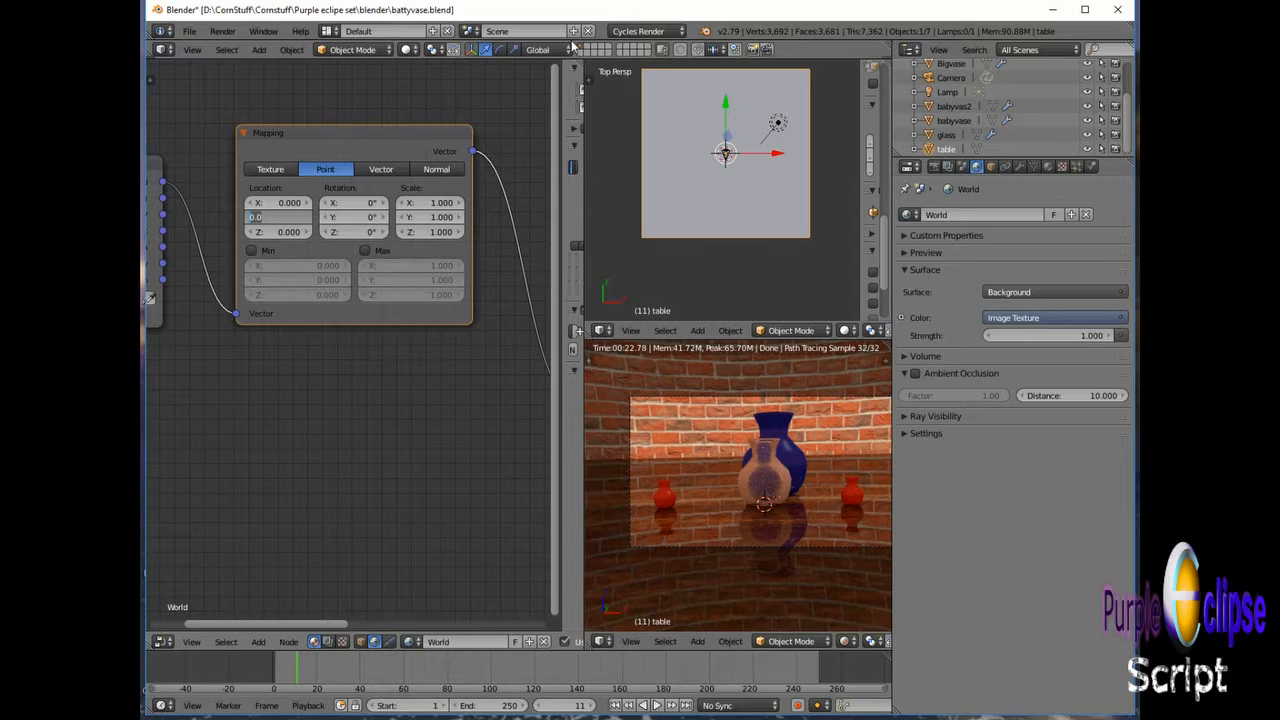
pyautogui.press('Return')
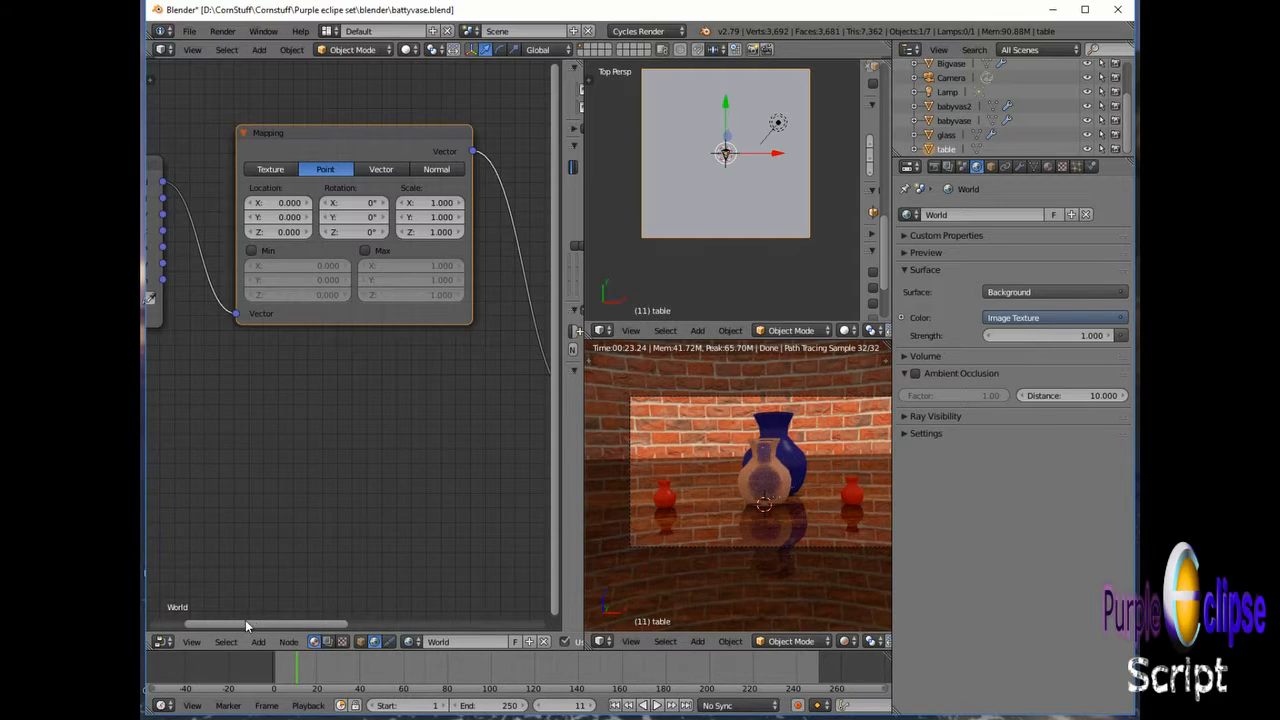
# Step: Add a Bump node to the World node tree and place it below the Background node
pyautogui.moveTo(246, 623); pyautogui.dragTo(348, 621)
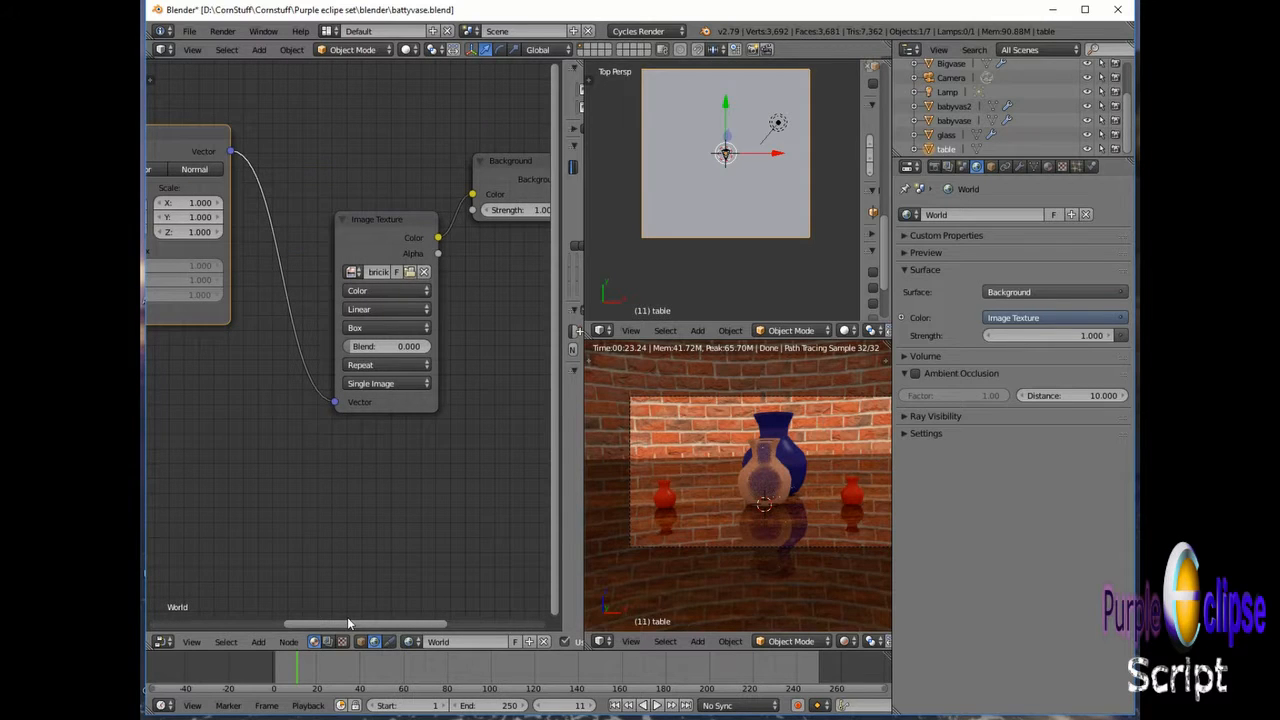
pyautogui.hotkey('shift', 'a')
pyautogui.moveTo(349, 620)
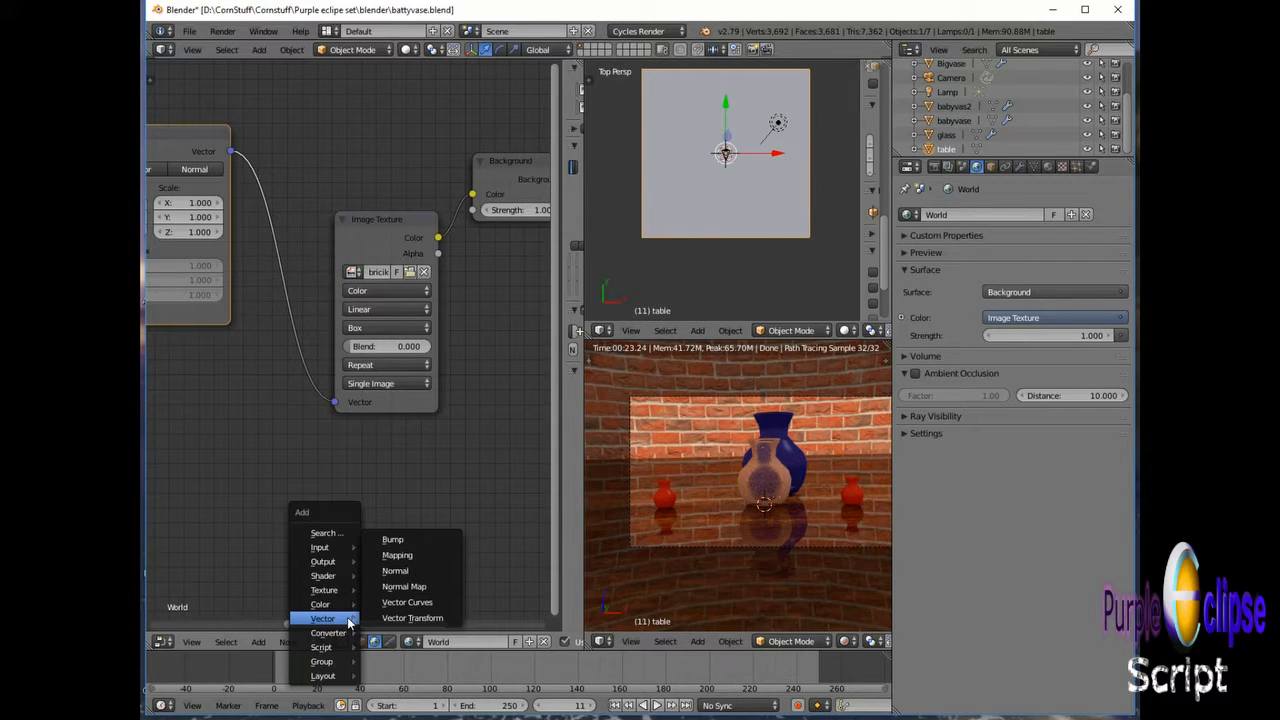
pyautogui.click(400, 539)
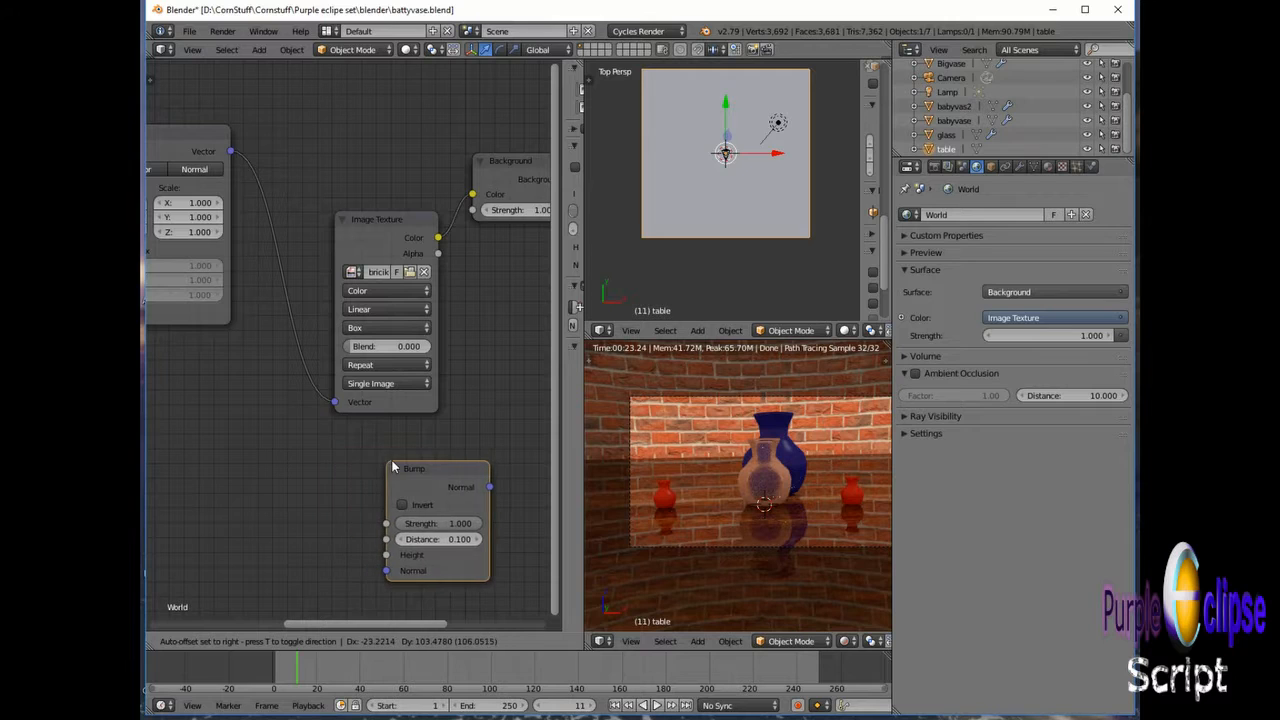
pyautogui.click(405, 462)
pyautogui.moveTo(424, 470); pyautogui.dragTo(500, 473)
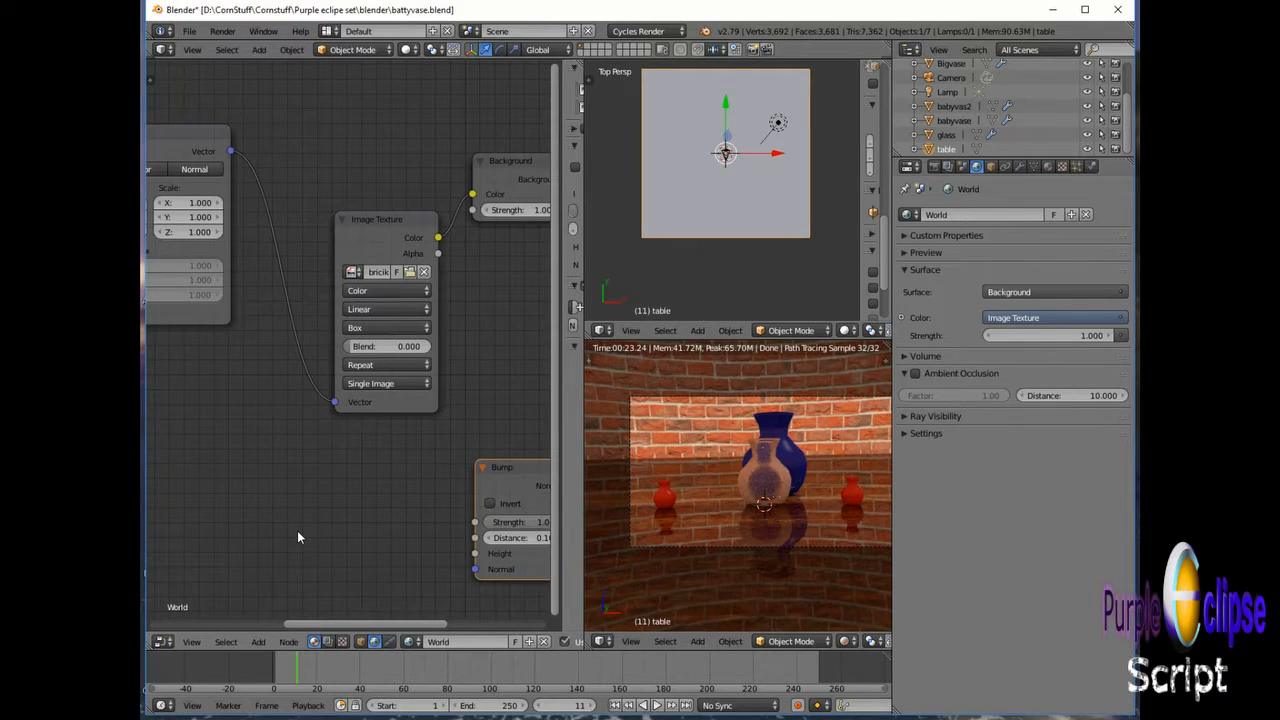
# Step: Add a second Image Texture node below the brick Image Texture, just before the Bump node
pyautogui.hotkey('shift', 'a')
pyautogui.moveTo(297, 533)
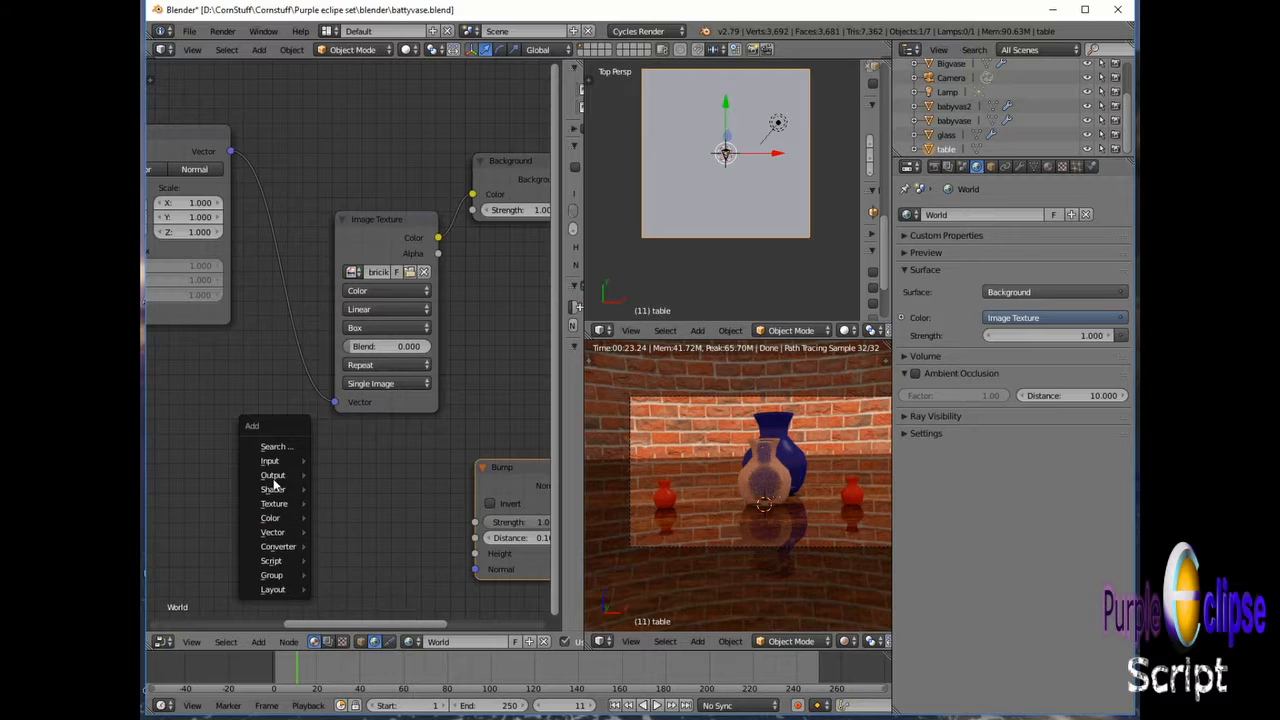
pyautogui.moveTo(286, 509)
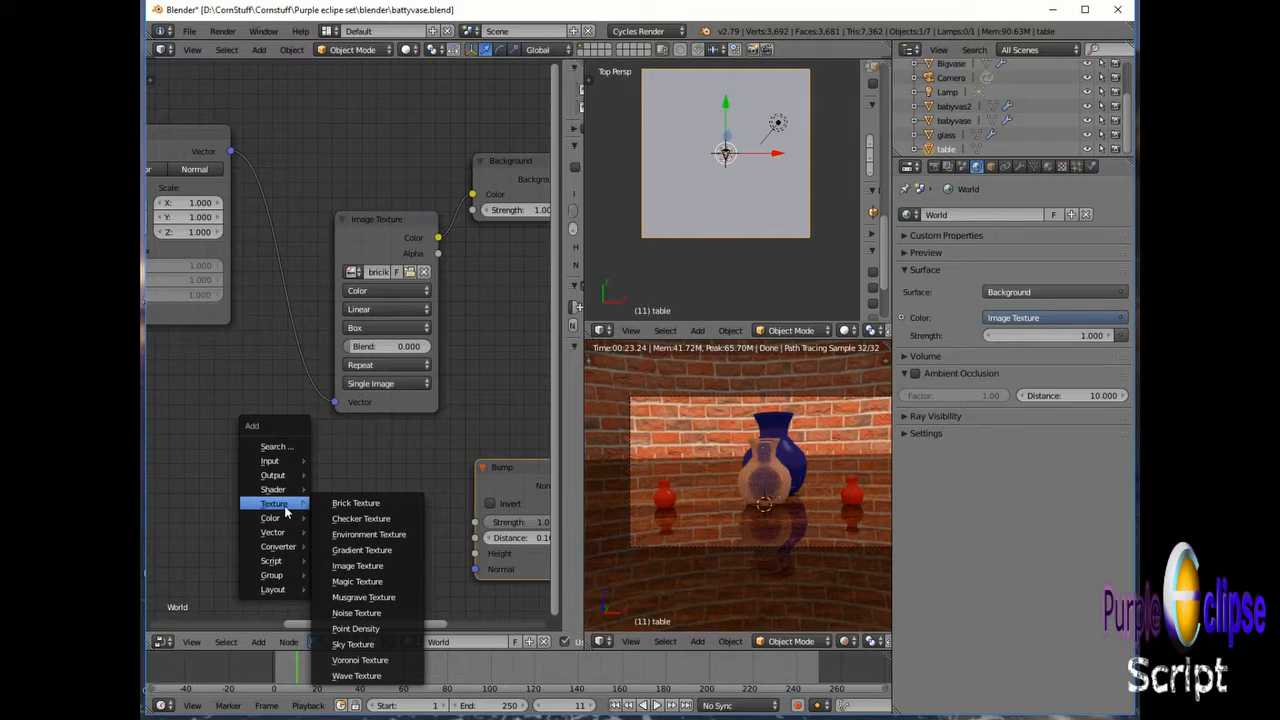
pyautogui.click(357, 565)
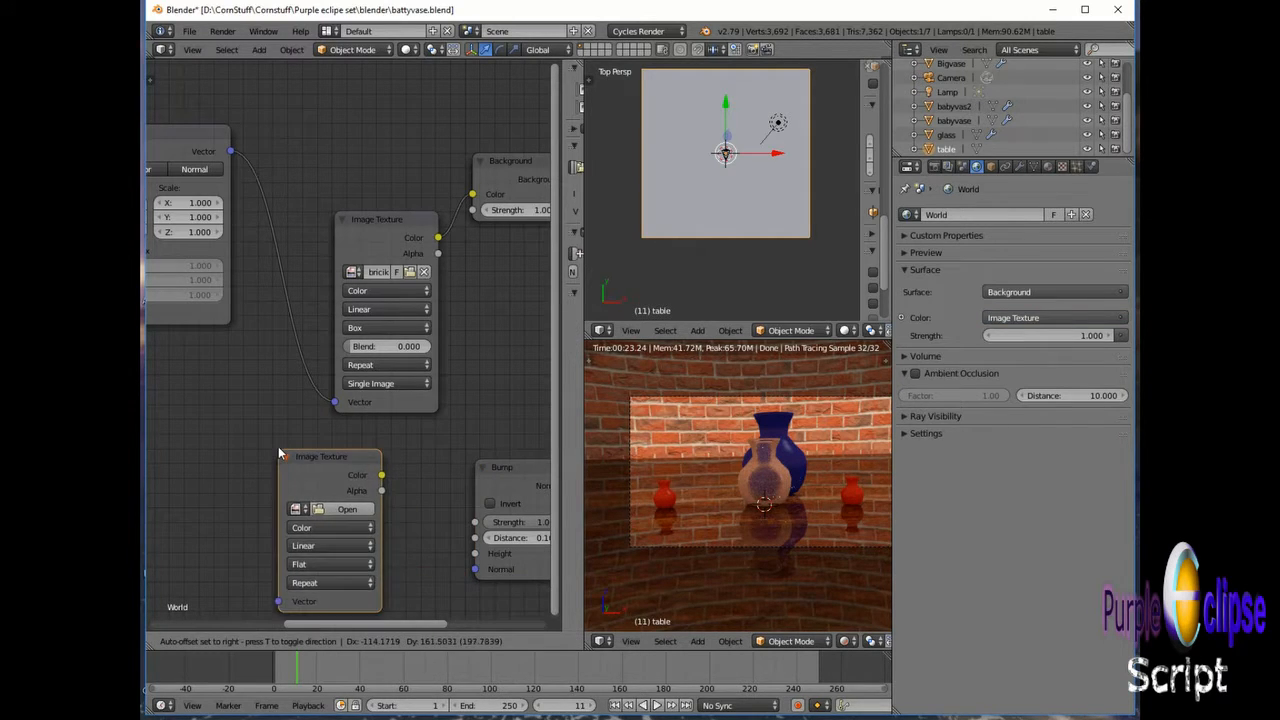
pyautogui.click(278, 445)
# Step: Load the brick-wall image from the maps folder into the second Image Texture node
pyautogui.click(326, 502)
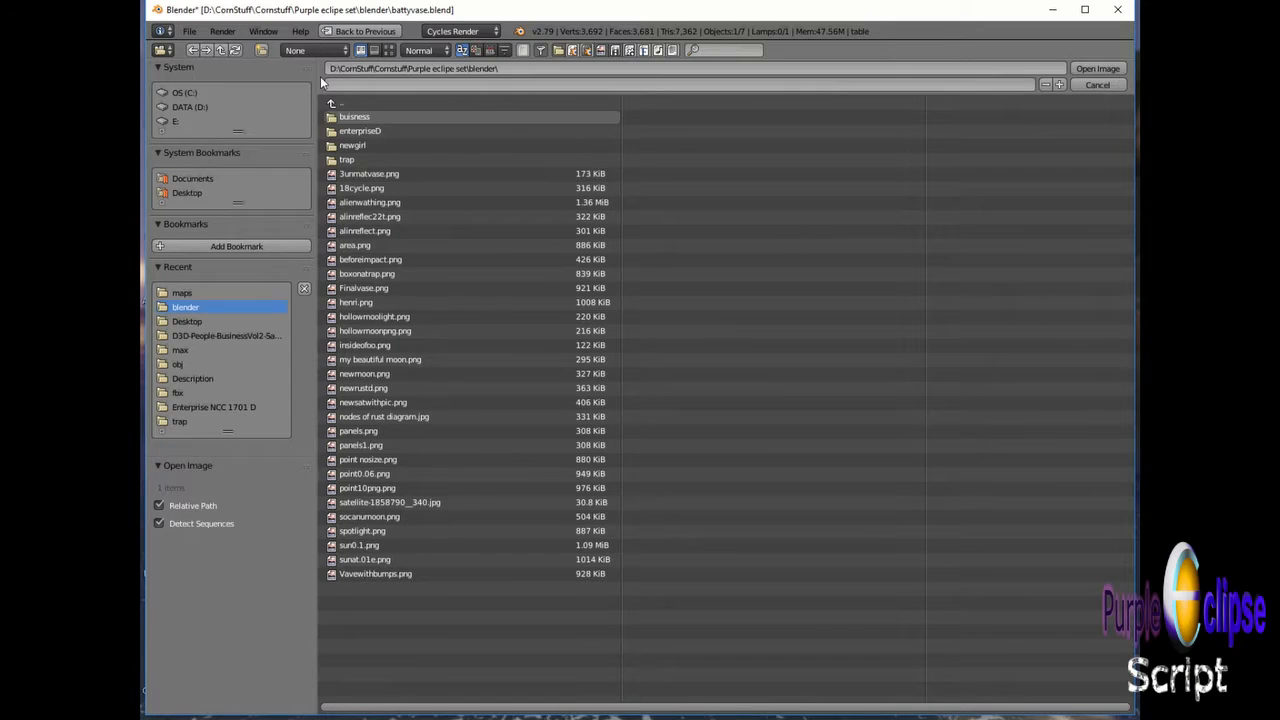
pyautogui.click(333, 104)
pyautogui.click(355, 216)
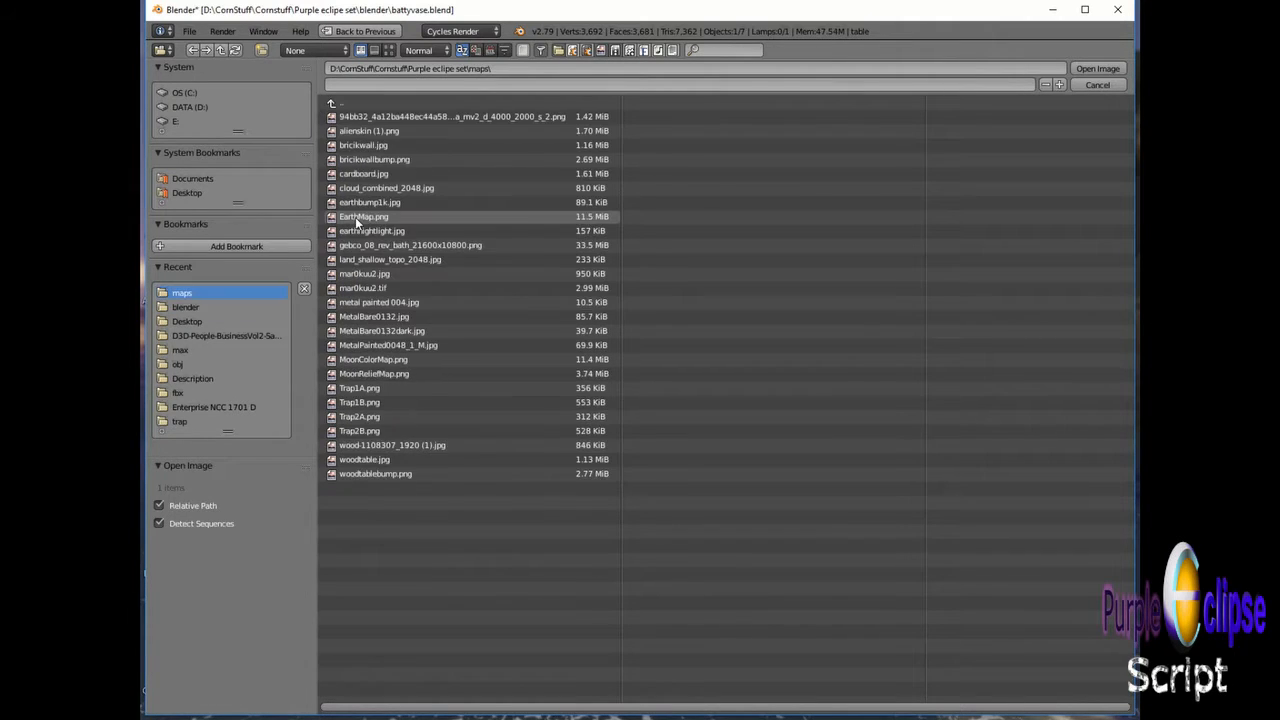
pyautogui.doubleClick(387, 145)
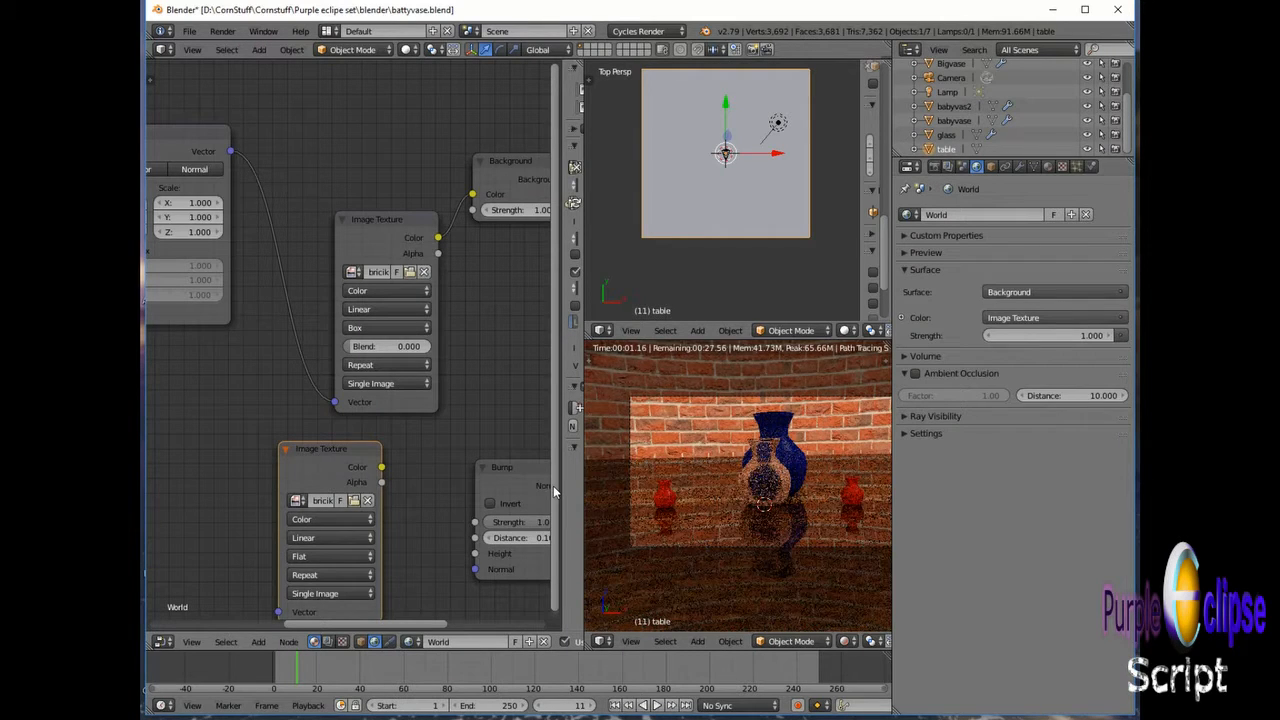
# Step: Move the second Image Texture node closer to the Bump node and set its color space to Non-Color Data
pyautogui.moveTo(553, 488); pyautogui.dragTo(558, 584)
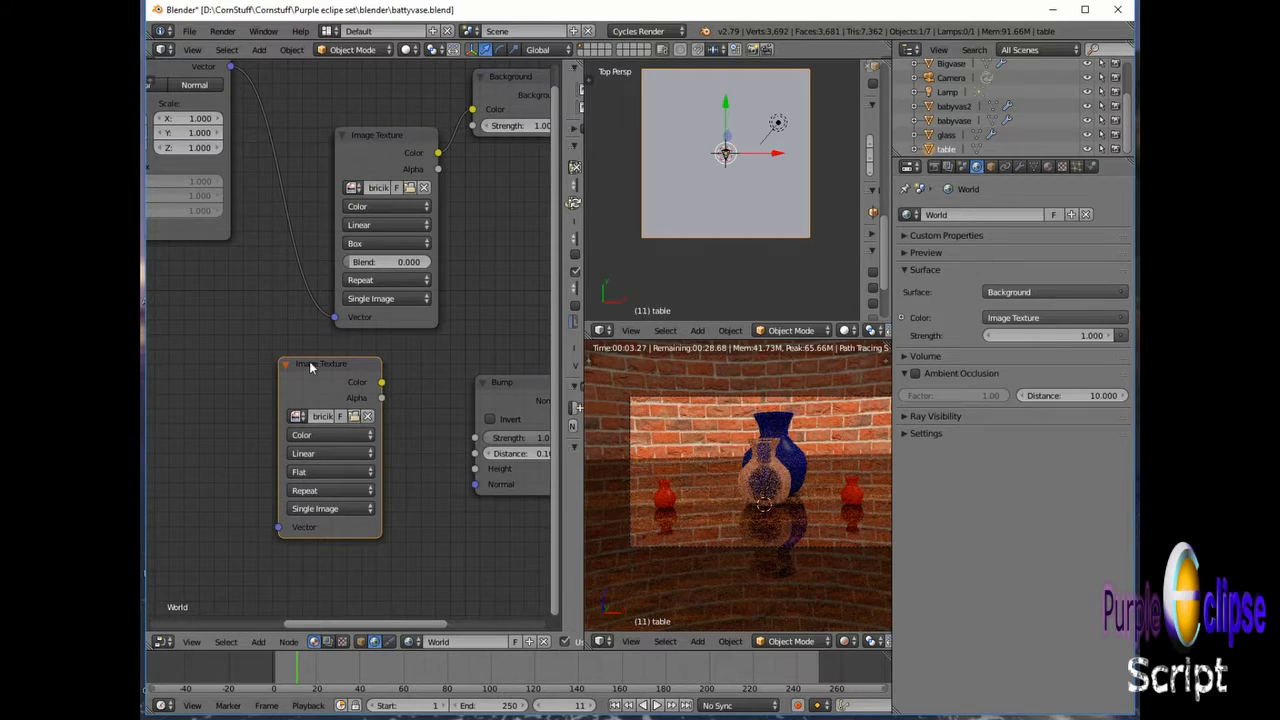
pyautogui.moveTo(315, 362); pyautogui.dragTo(359, 373)
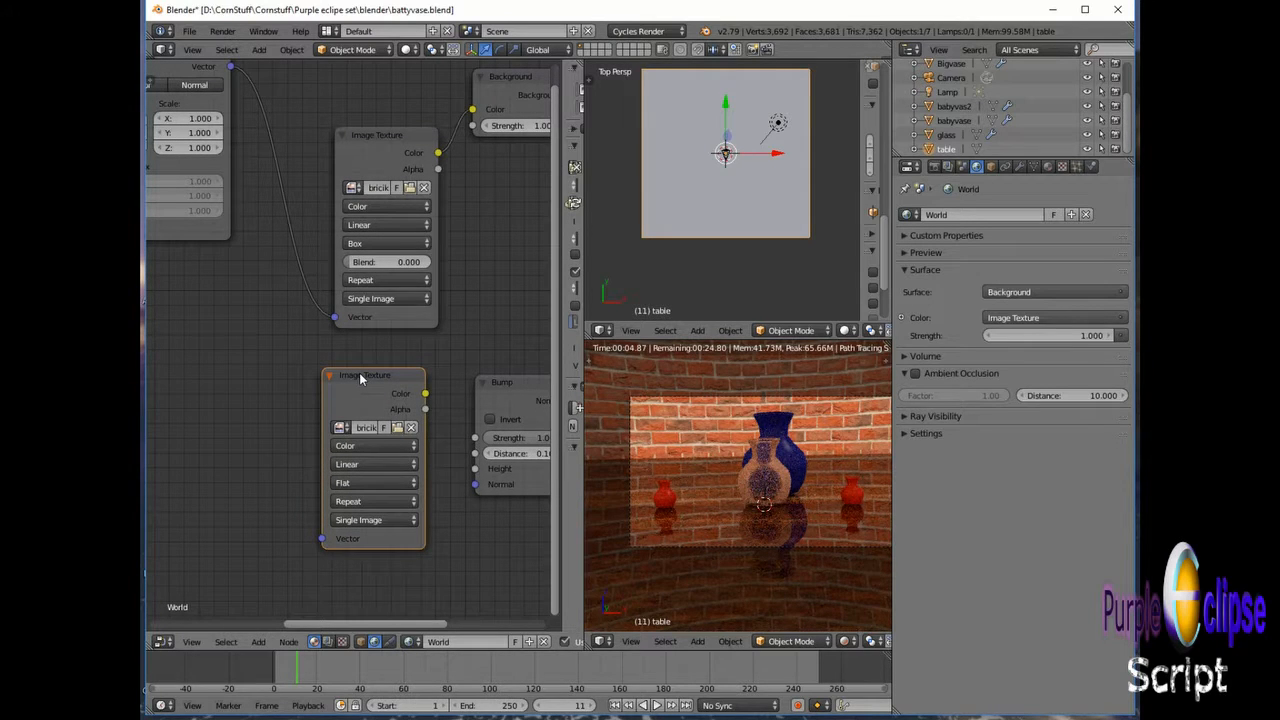
pyautogui.click(365, 447)
pyautogui.click(386, 412)
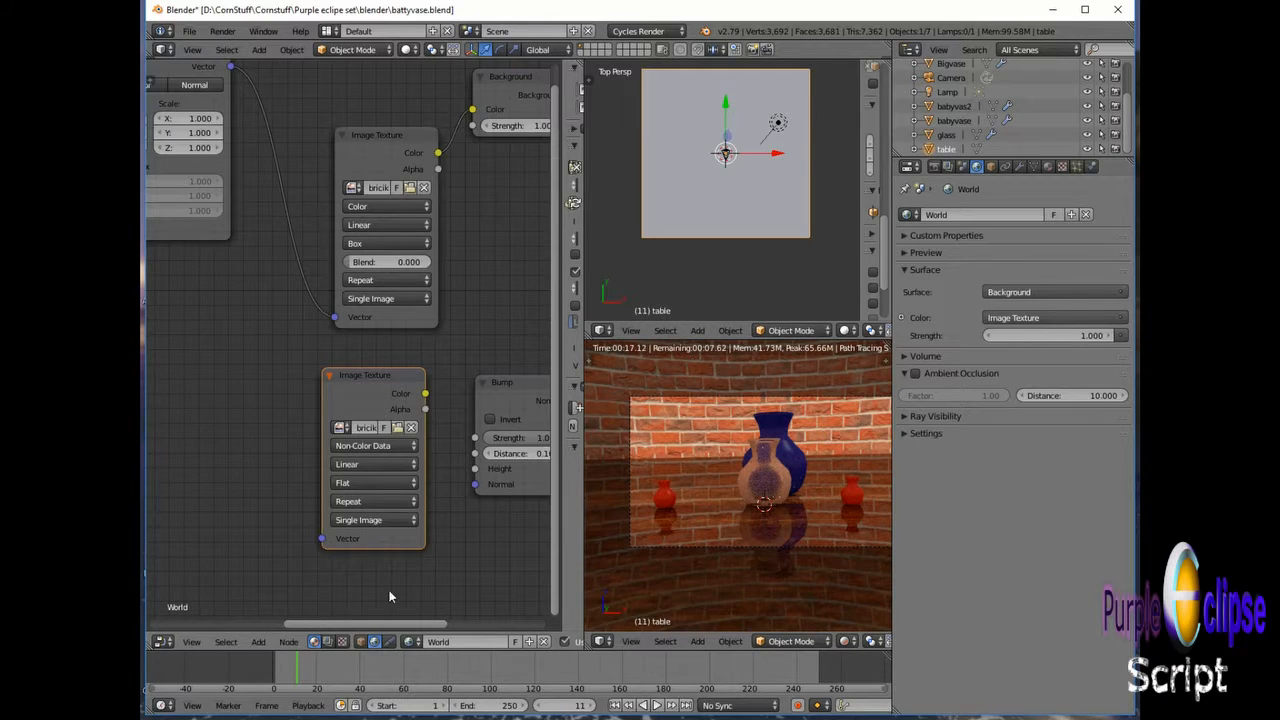
# Step: Set the Bump node's Strength to 3 and Distance to 1, and connect the lower Image Texture's Color output to its Height input
pyautogui.moveTo(366, 624); pyautogui.dragTo(434, 623)
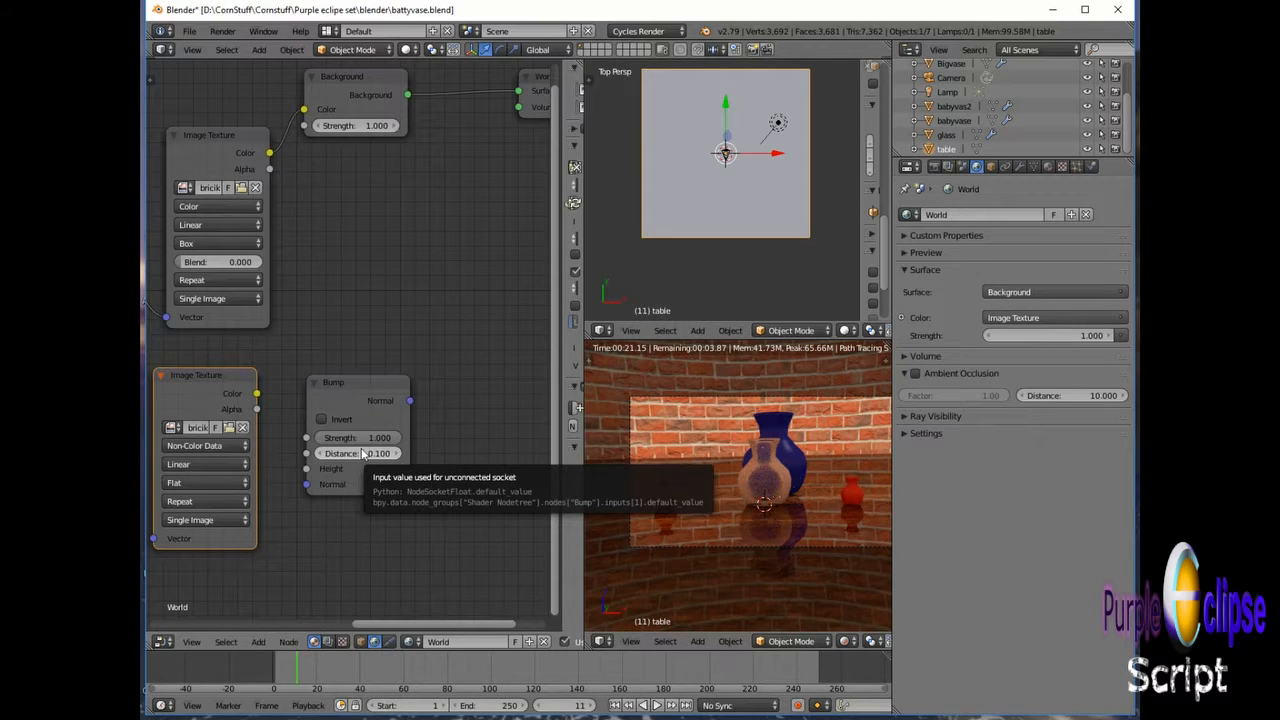
pyautogui.click(368, 438)
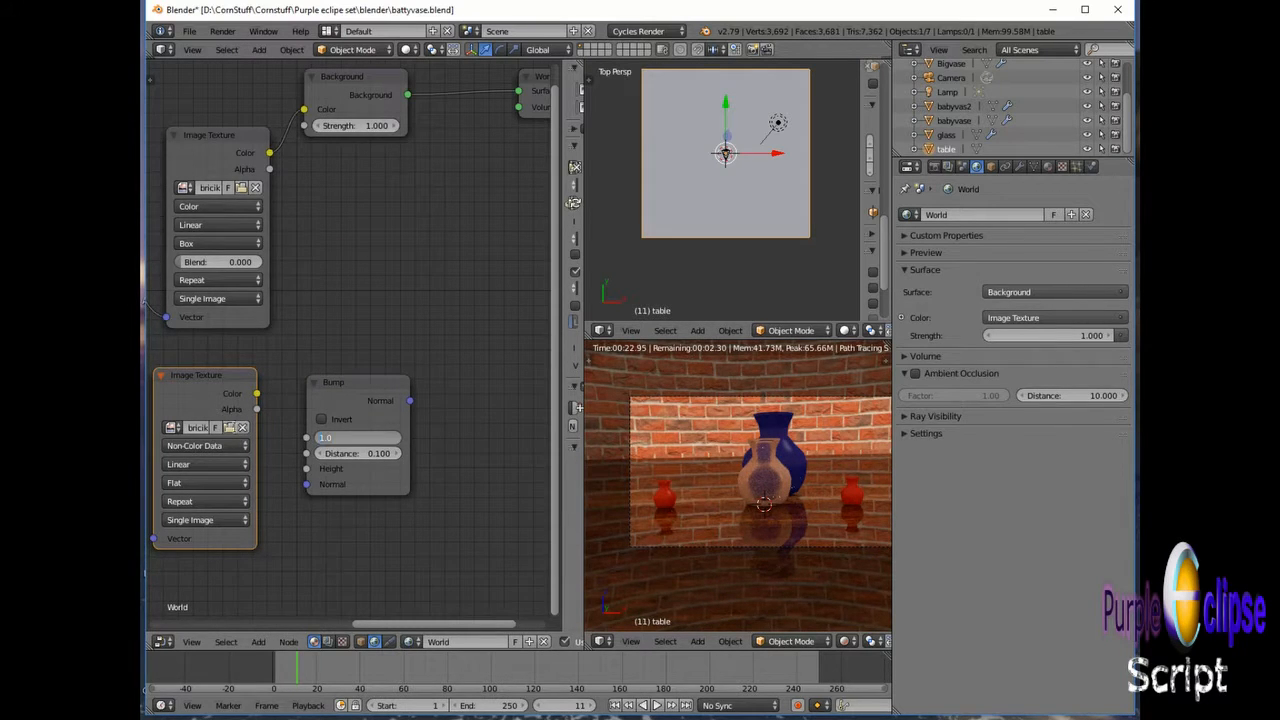
pyautogui.write('3')
pyautogui.press('Tab')
pyautogui.write('1')
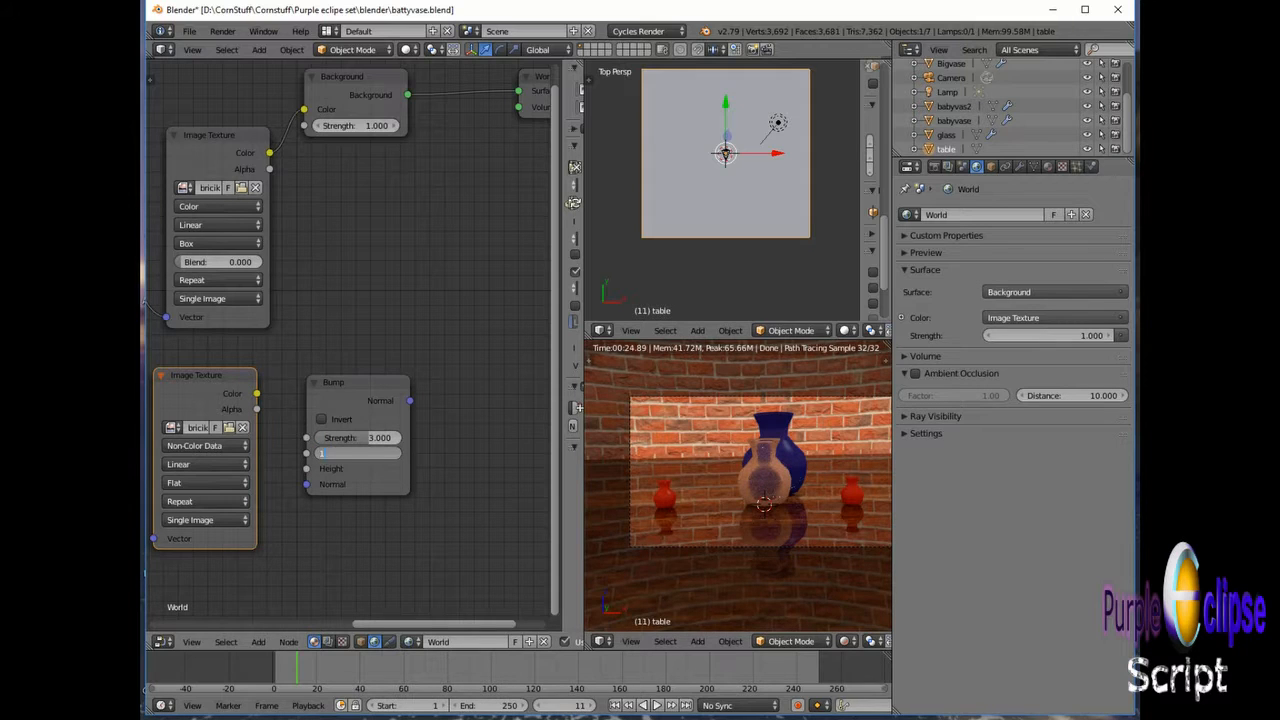
pyautogui.press('Return')
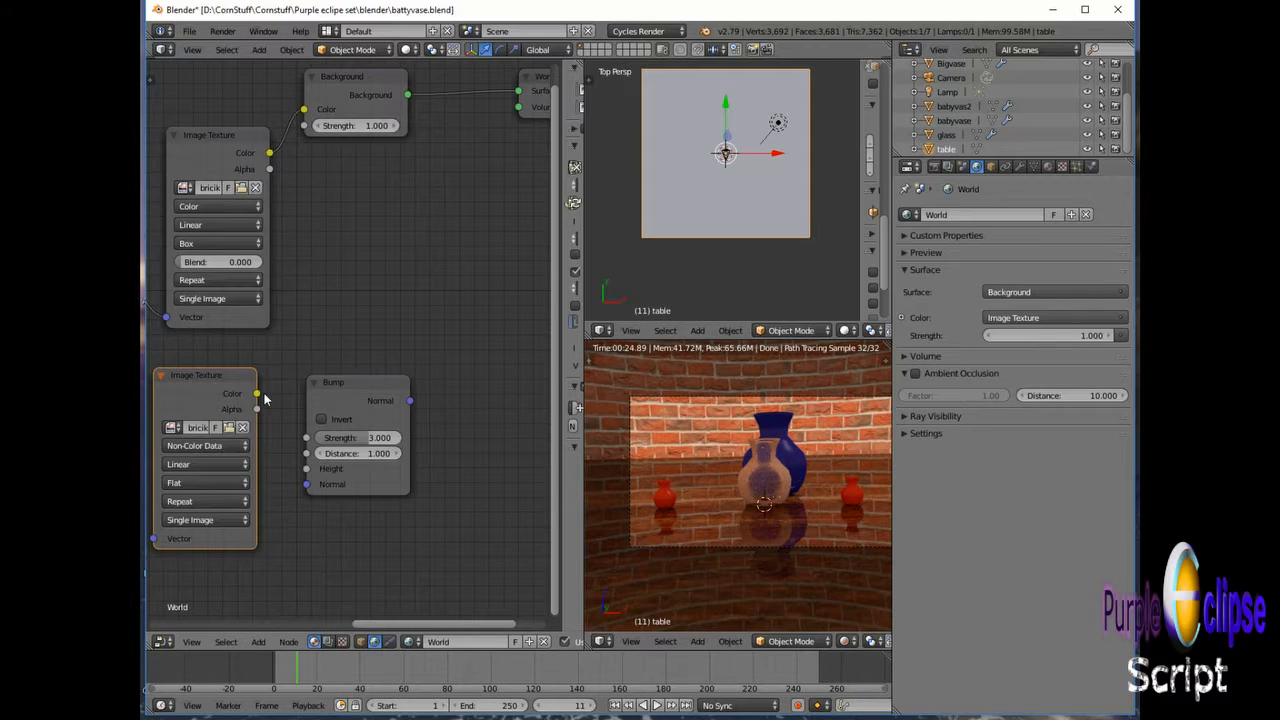
pyautogui.moveTo(257, 394); pyautogui.dragTo(306, 469)
# Step: Add a Mix Shader node onto the link between the Background and World Output nodes
pyautogui.moveTo(406, 624); pyautogui.dragTo(446, 624)
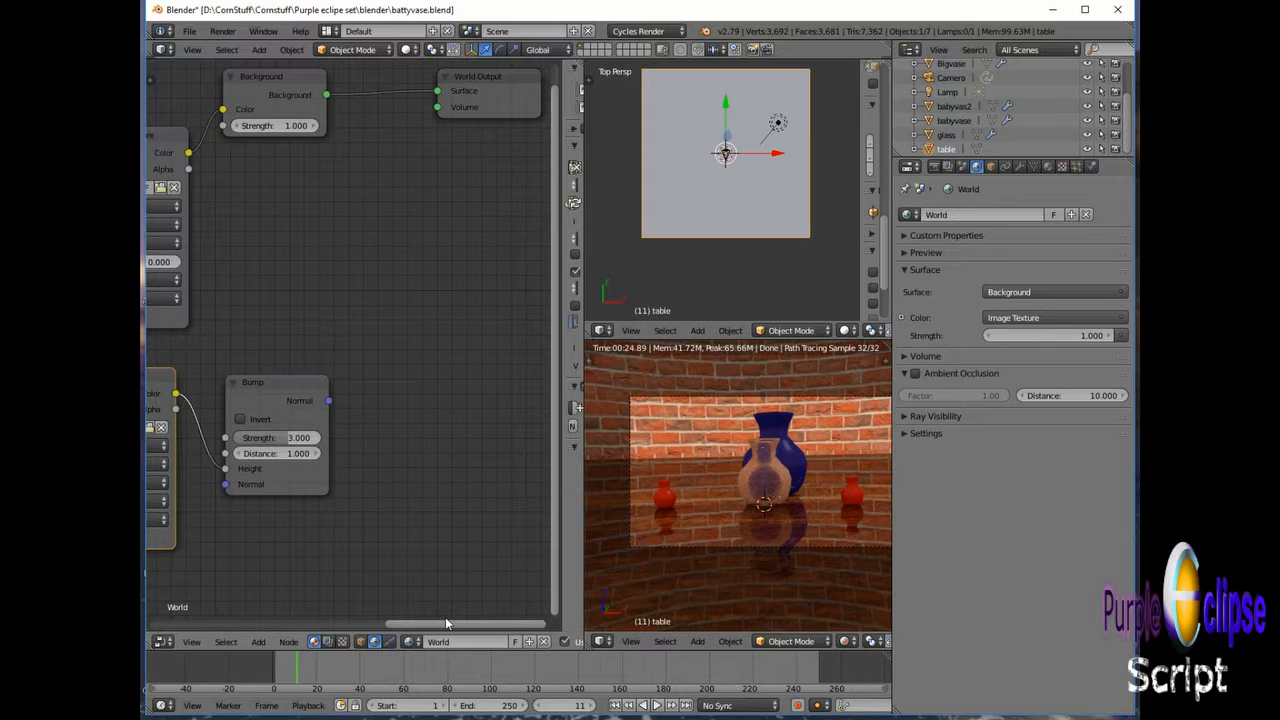
pyautogui.moveTo(551, 442); pyautogui.dragTo(556, 408)
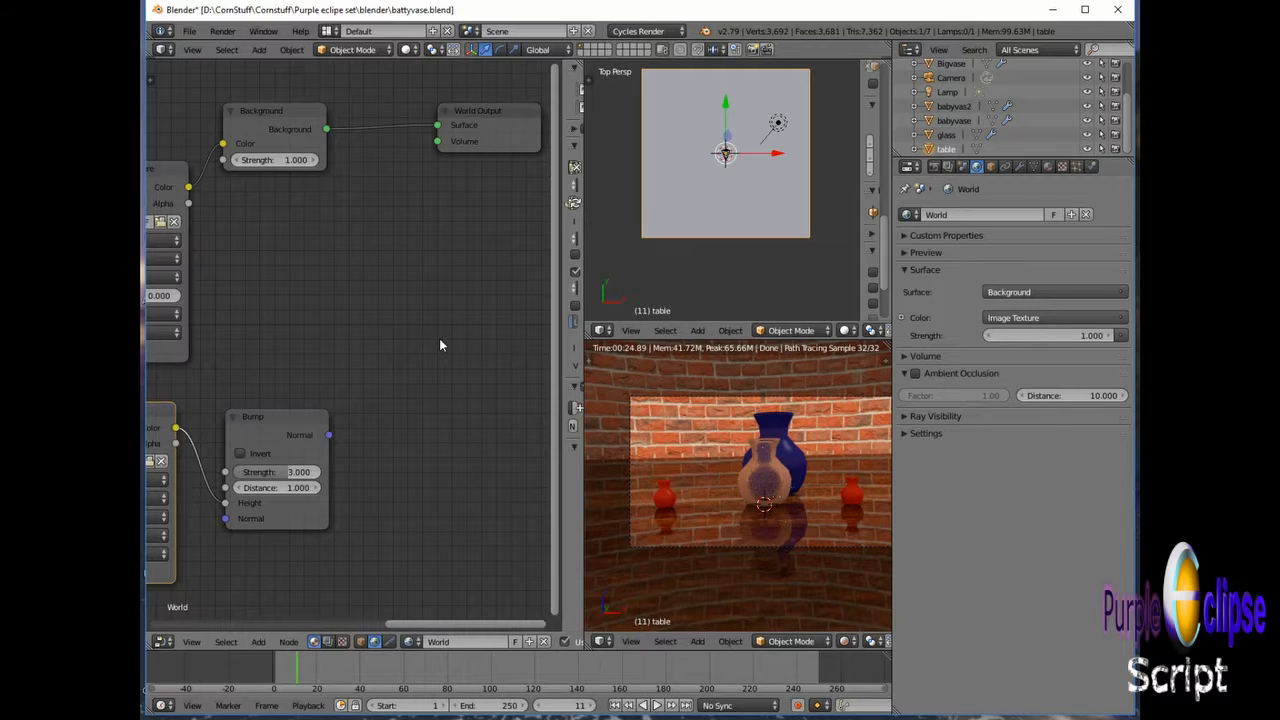
pyautogui.hotkey('shift', 'a')
pyautogui.moveTo(440, 341)
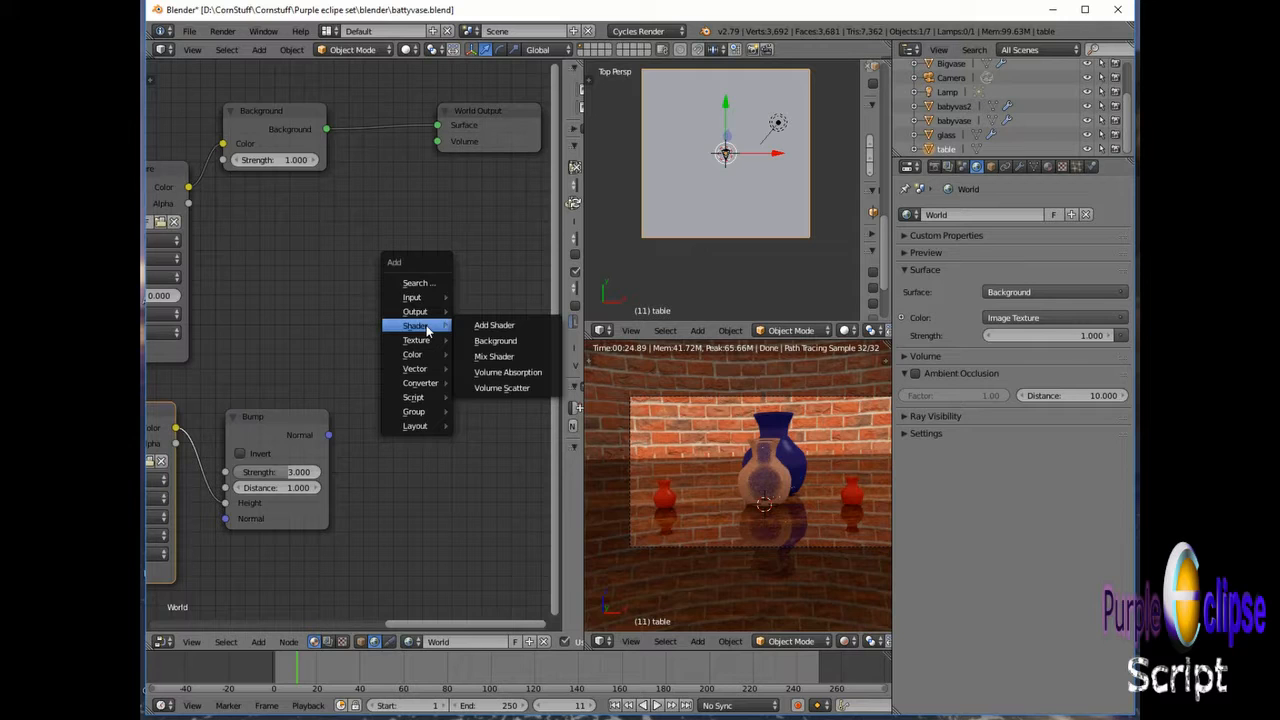
pyautogui.click(500, 357)
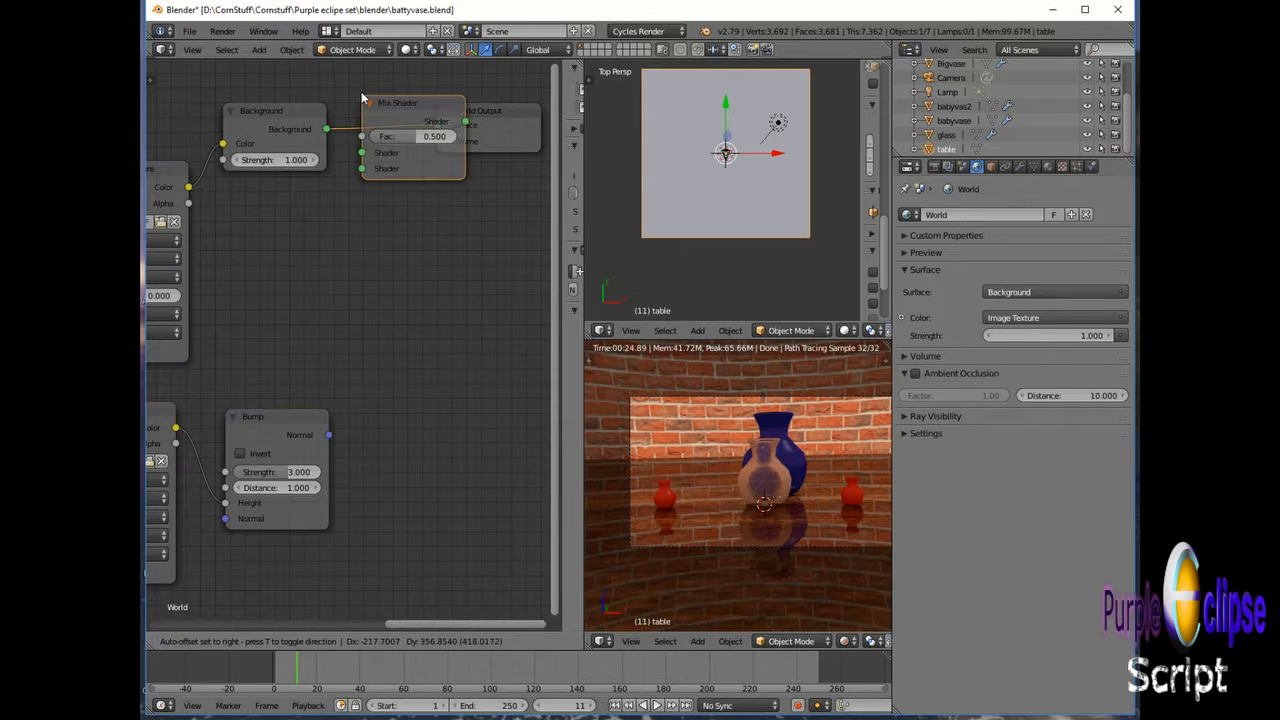
pyautogui.click(372, 80)
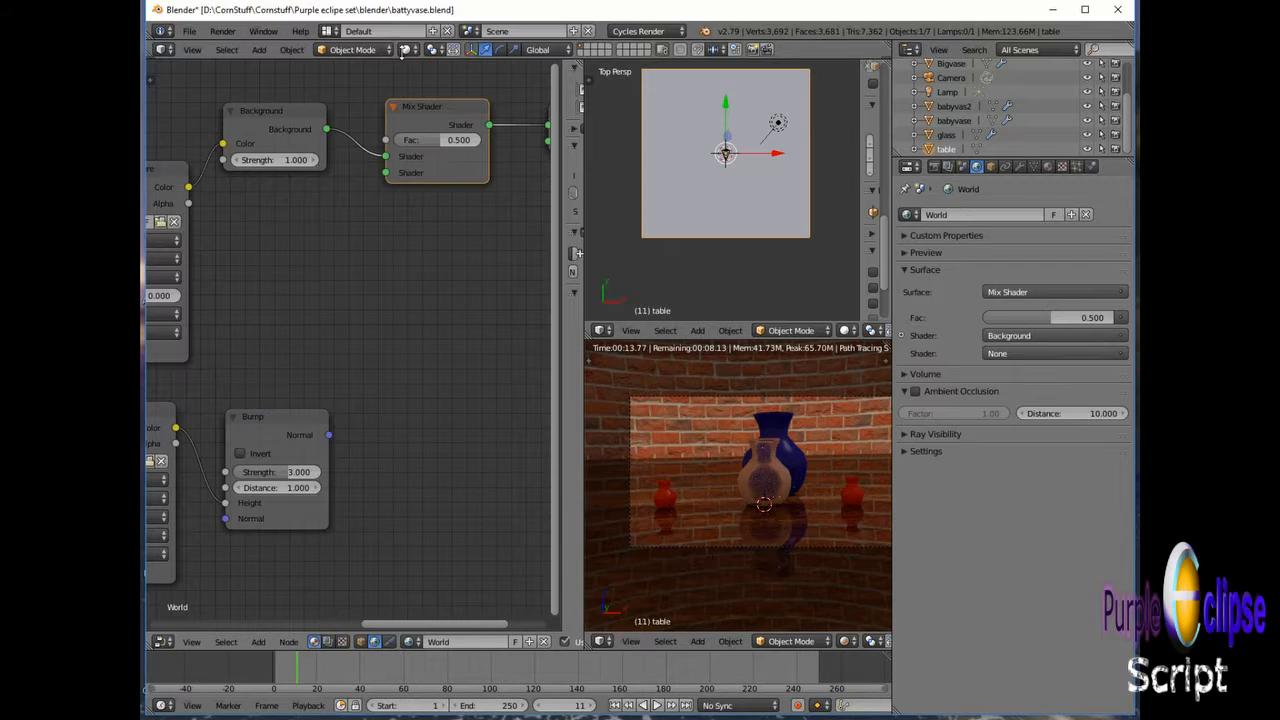
# Step: Set the Mix Shader's Fac to 0.8 and connect the Bump node's Normal output to its second Shader input
pyautogui.click(467, 139)
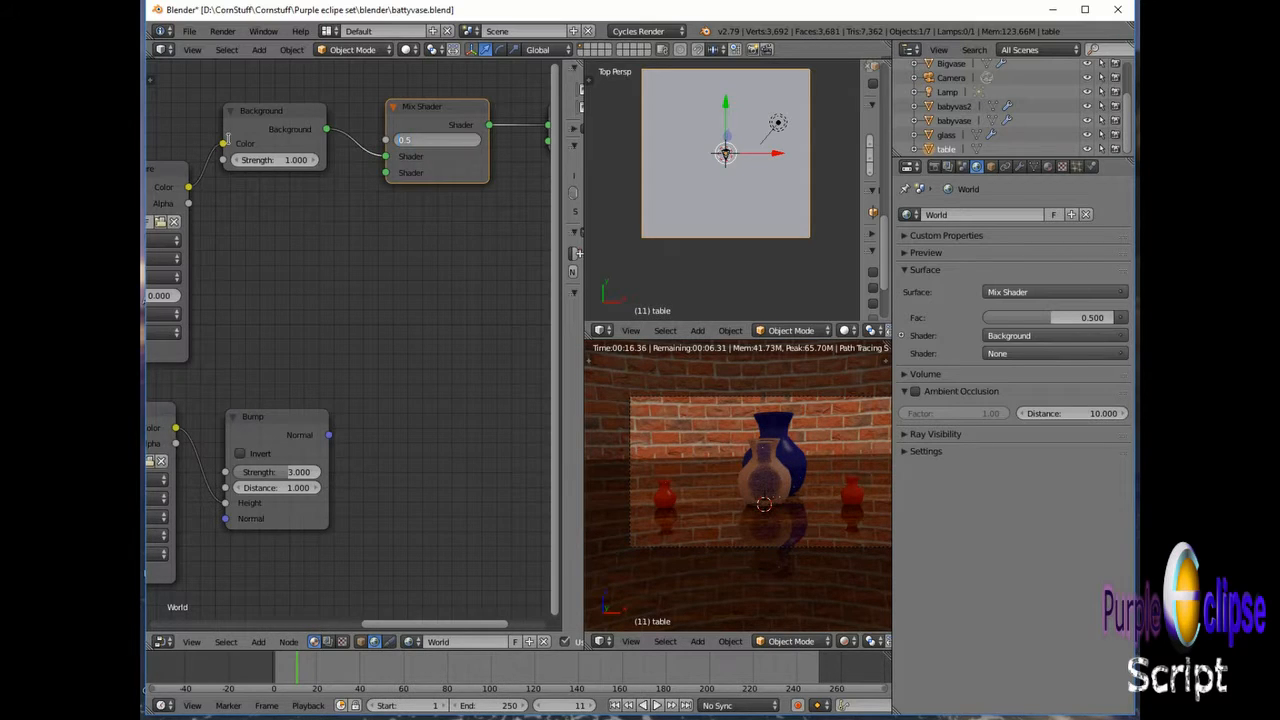
pyautogui.write('0.8')
pyautogui.press('Return')
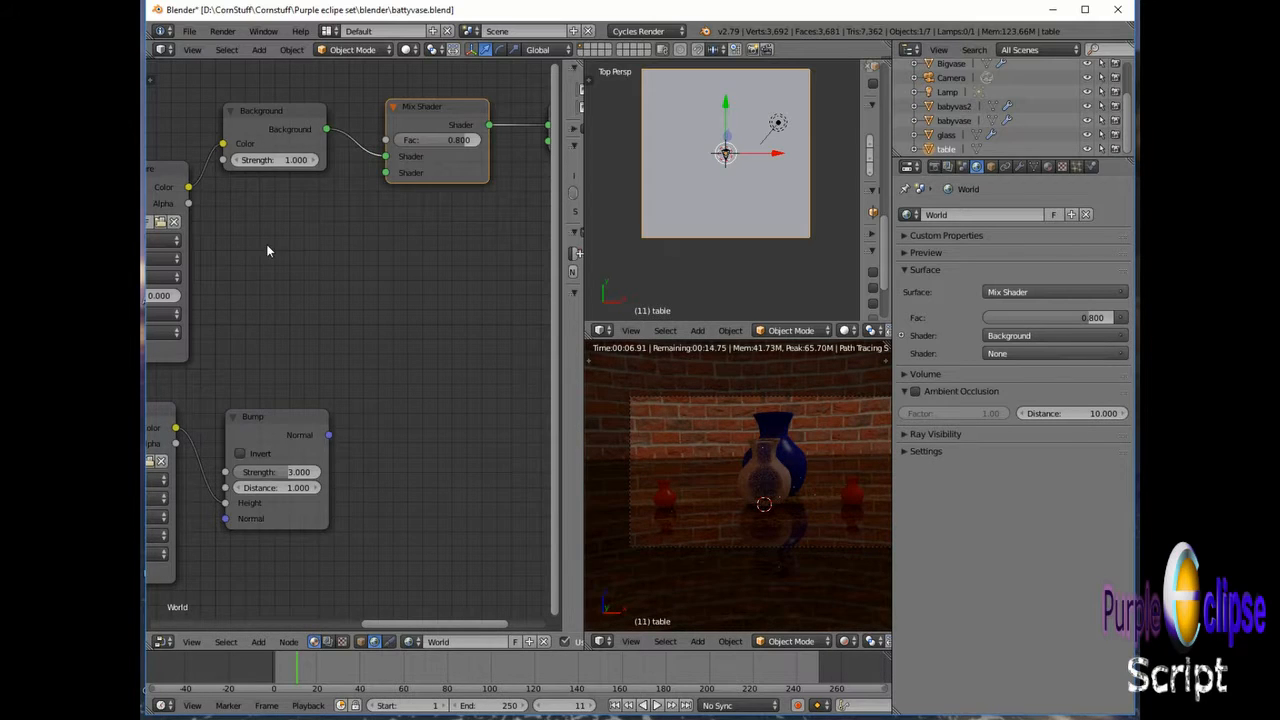
pyautogui.moveTo(328, 434); pyautogui.dragTo(387, 174)
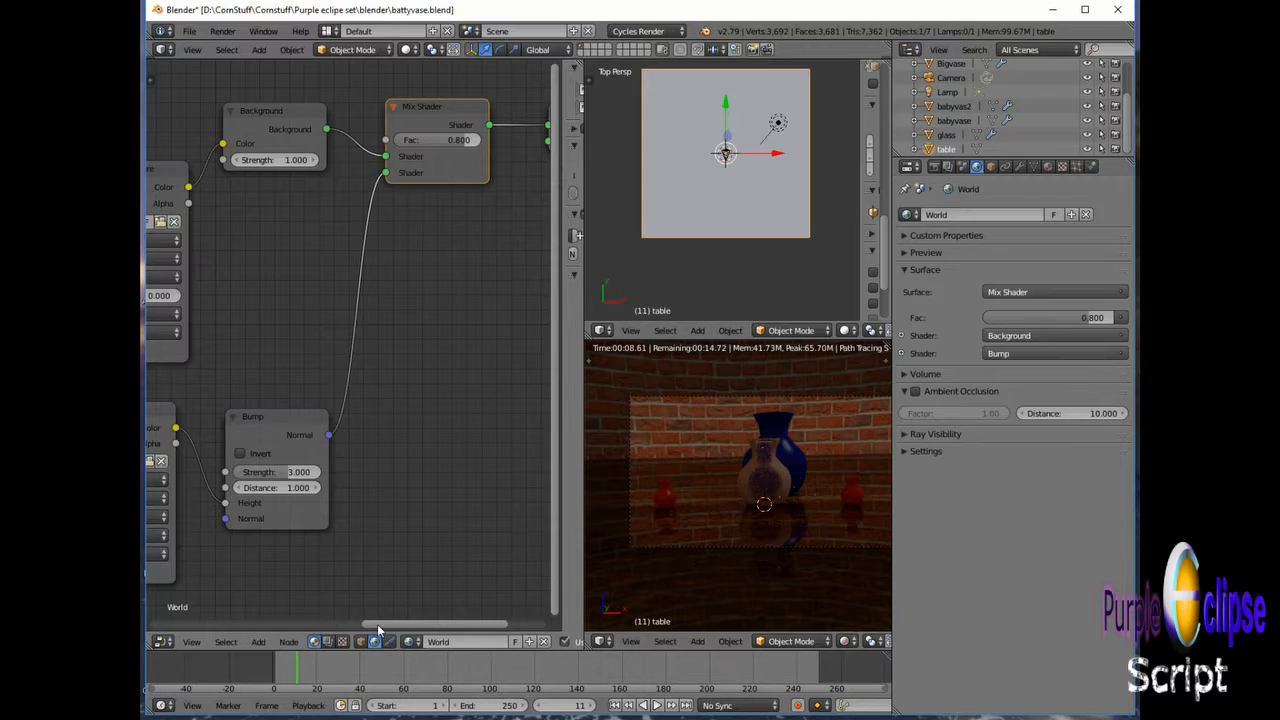
# Step: Duplicate the Mapping node and place the copy below the original
pyautogui.moveTo(383, 625); pyautogui.dragTo(190, 621)
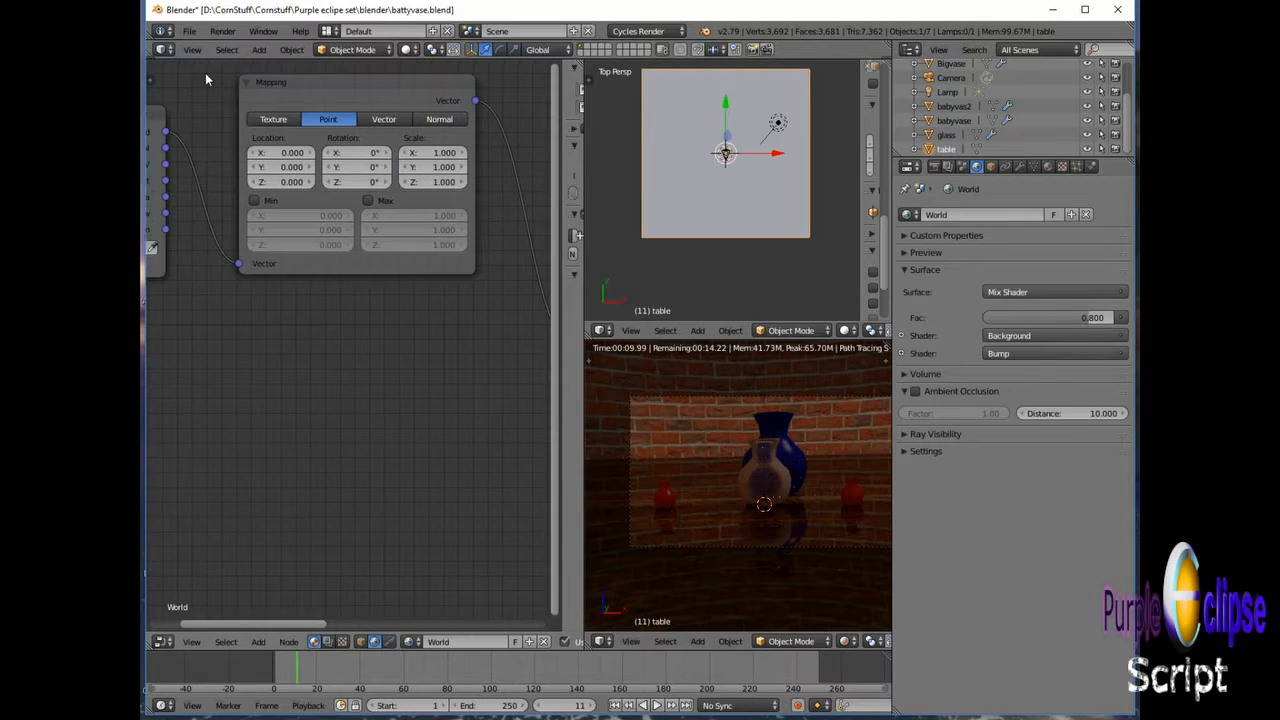
pyautogui.click(279, 84)
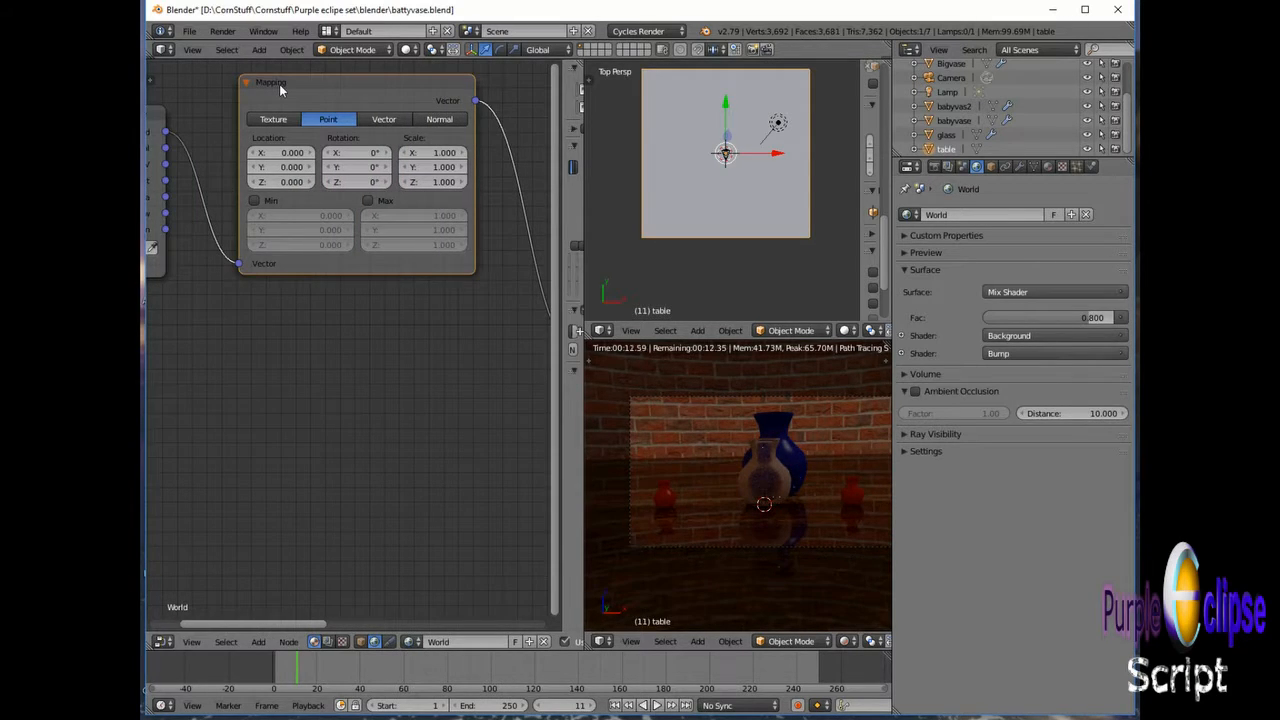
pyautogui.hotkey('shift', 'd')
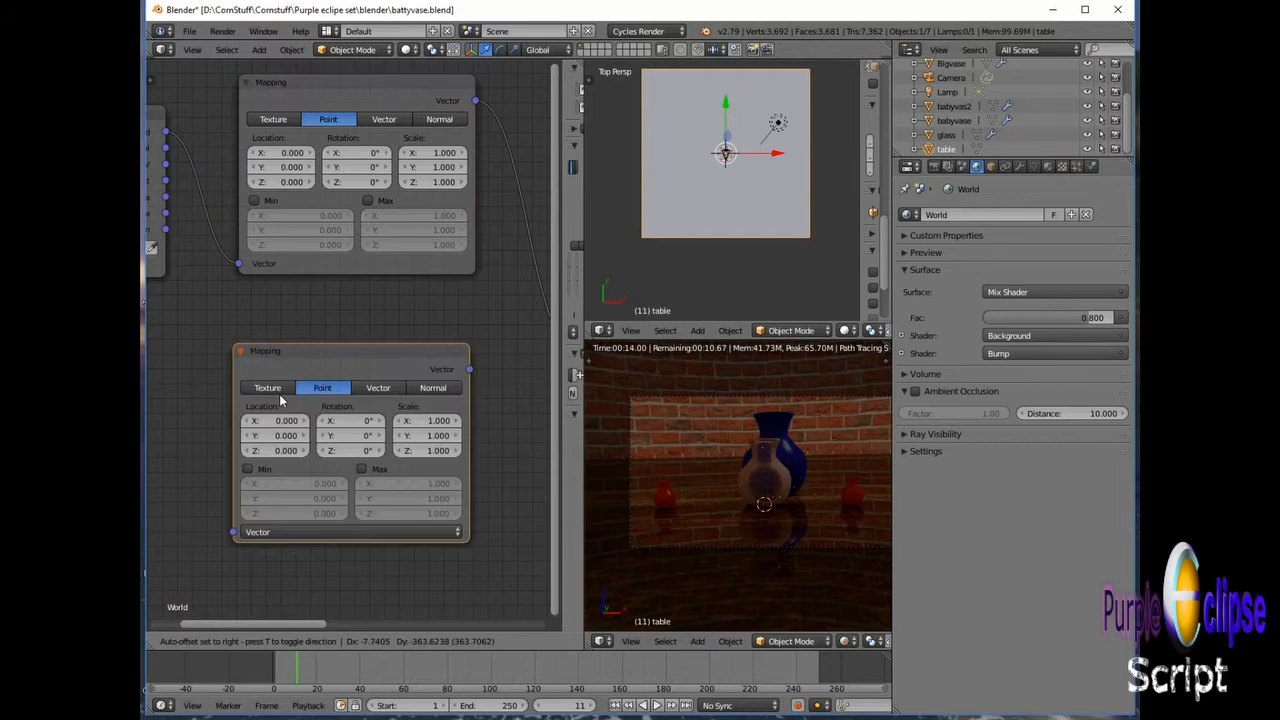
pyautogui.click(309, 435)
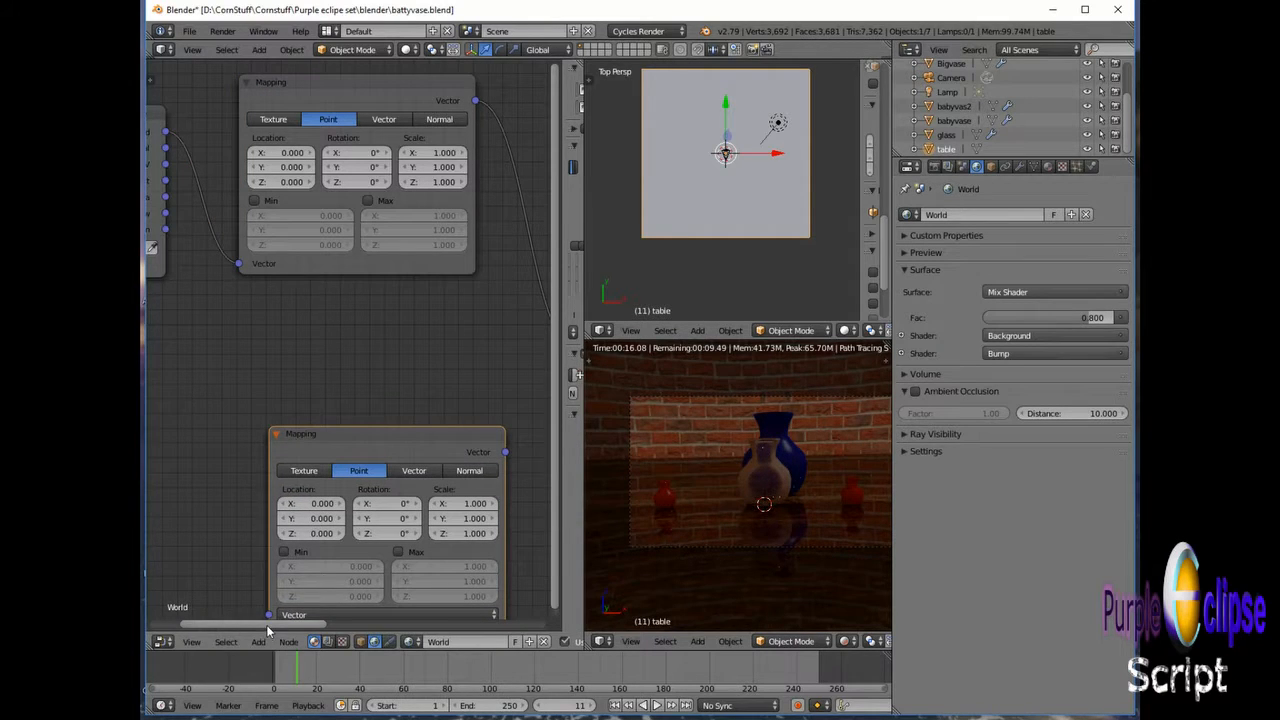
# Step: Link the Generated coordinates through the duplicate Mapping node to the lower Image Texture's Vector input, and save the file
pyautogui.moveTo(268, 628); pyautogui.dragTo(370, 640)
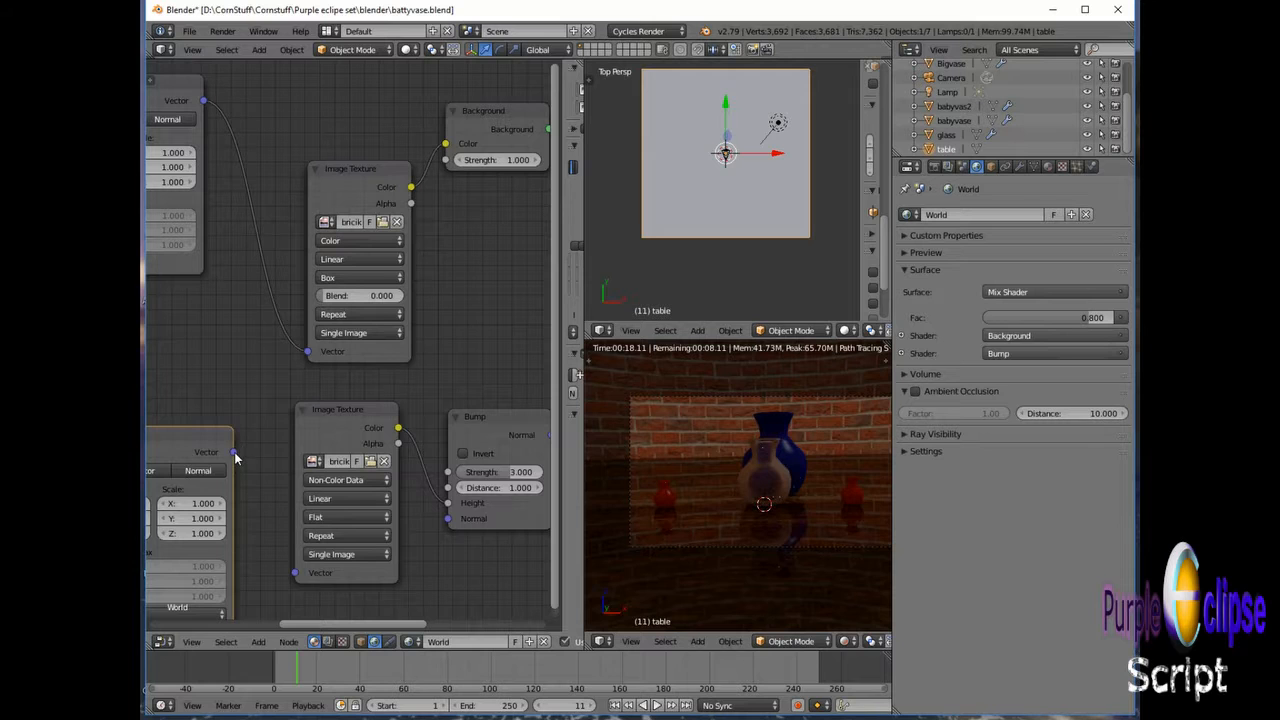
pyautogui.moveTo(236, 453); pyautogui.dragTo(290, 575)
pyautogui.moveTo(330, 623); pyautogui.dragTo(211, 532)
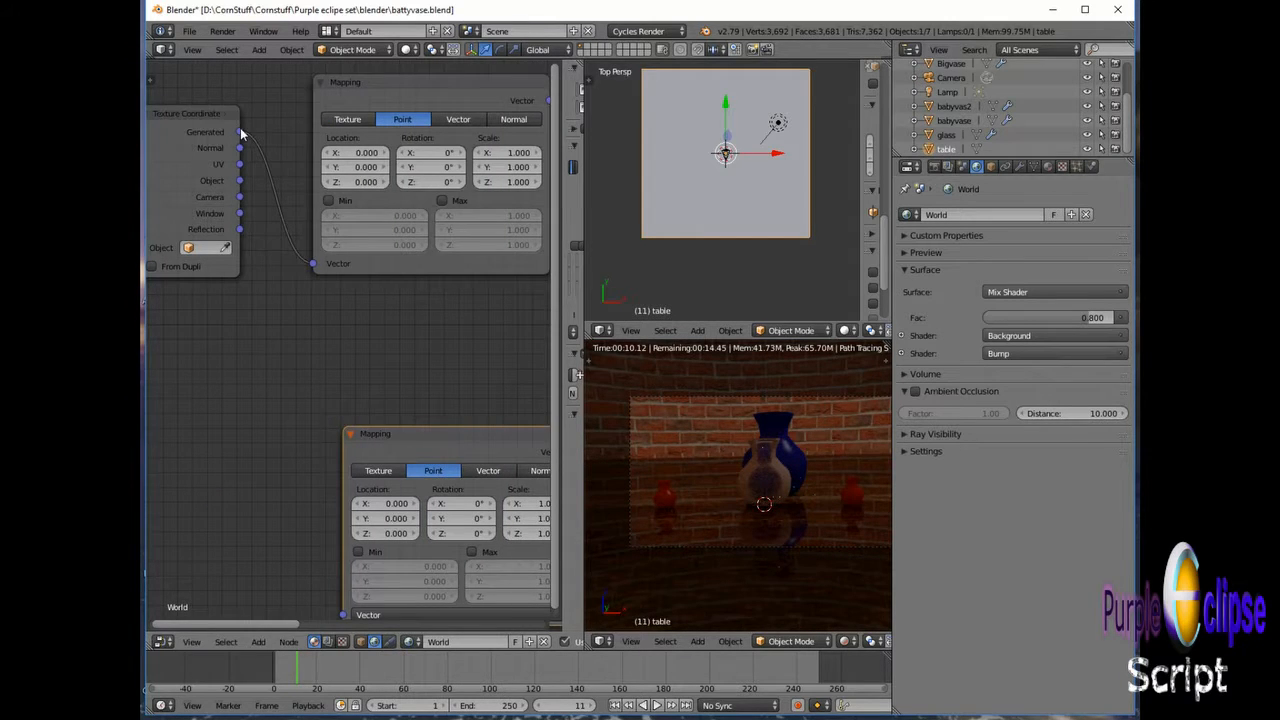
pyautogui.moveTo(240, 131); pyautogui.dragTo(343, 614)
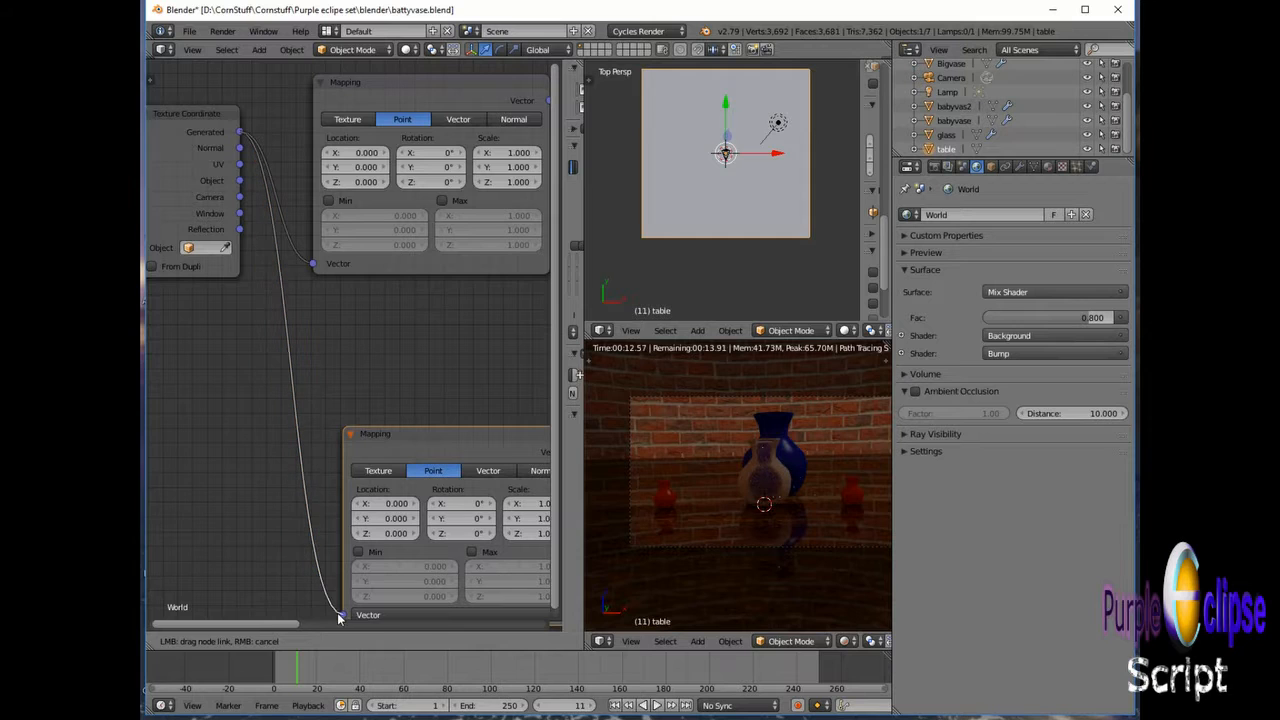
pyautogui.hotkey('ctrl', 's')
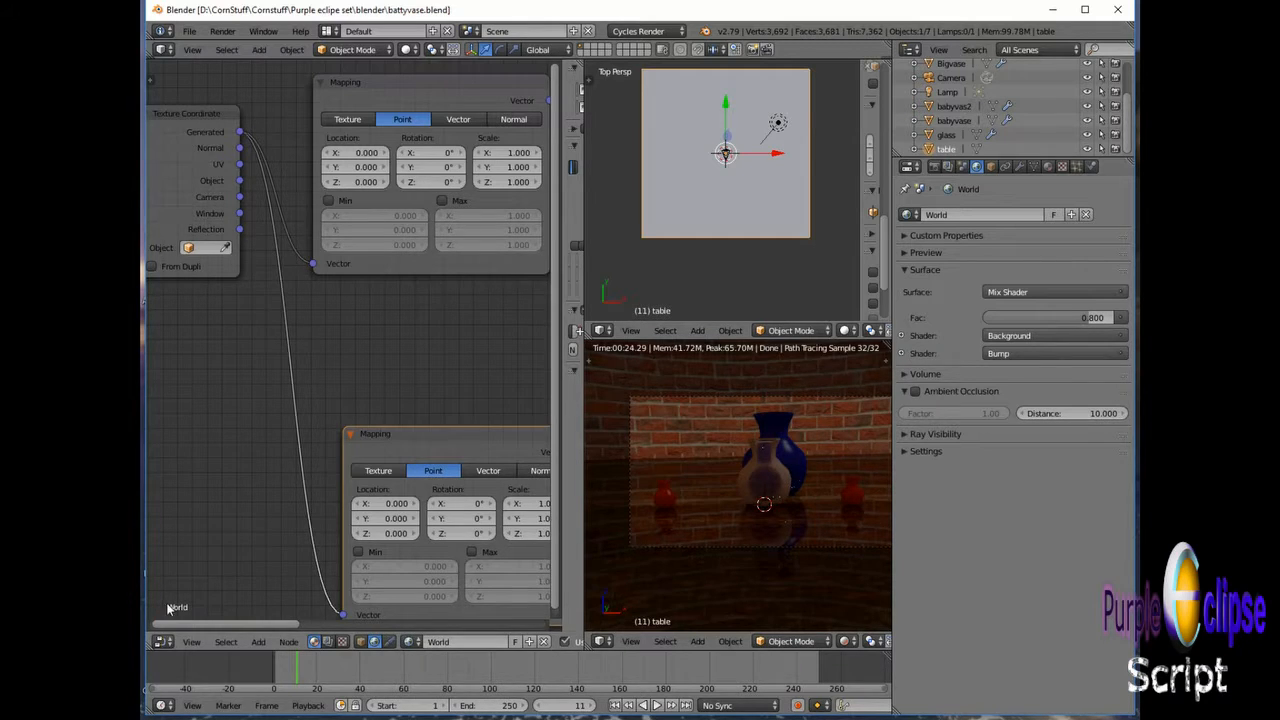
# Step: Switch the node editor area to the 3D View and select the lamp above the scene
pyautogui.click(164, 642)
pyautogui.click(185, 625)
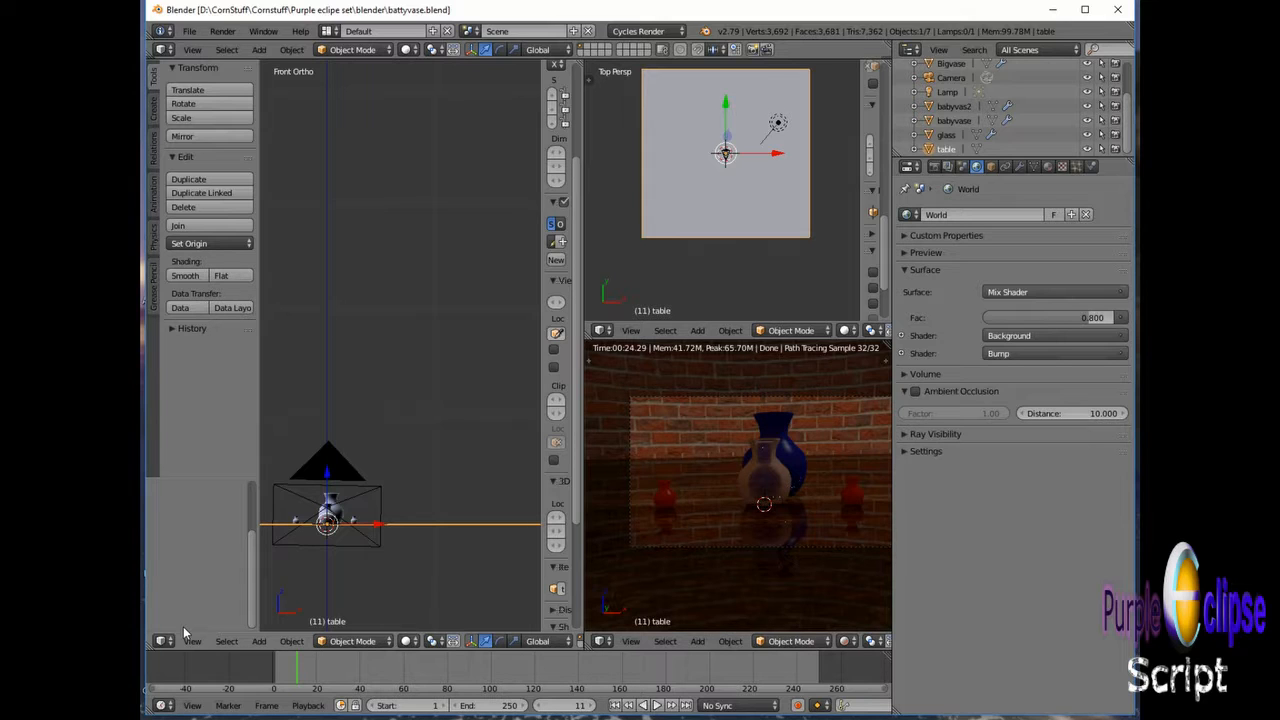
pyautogui.scroll(-7, 400, 240)
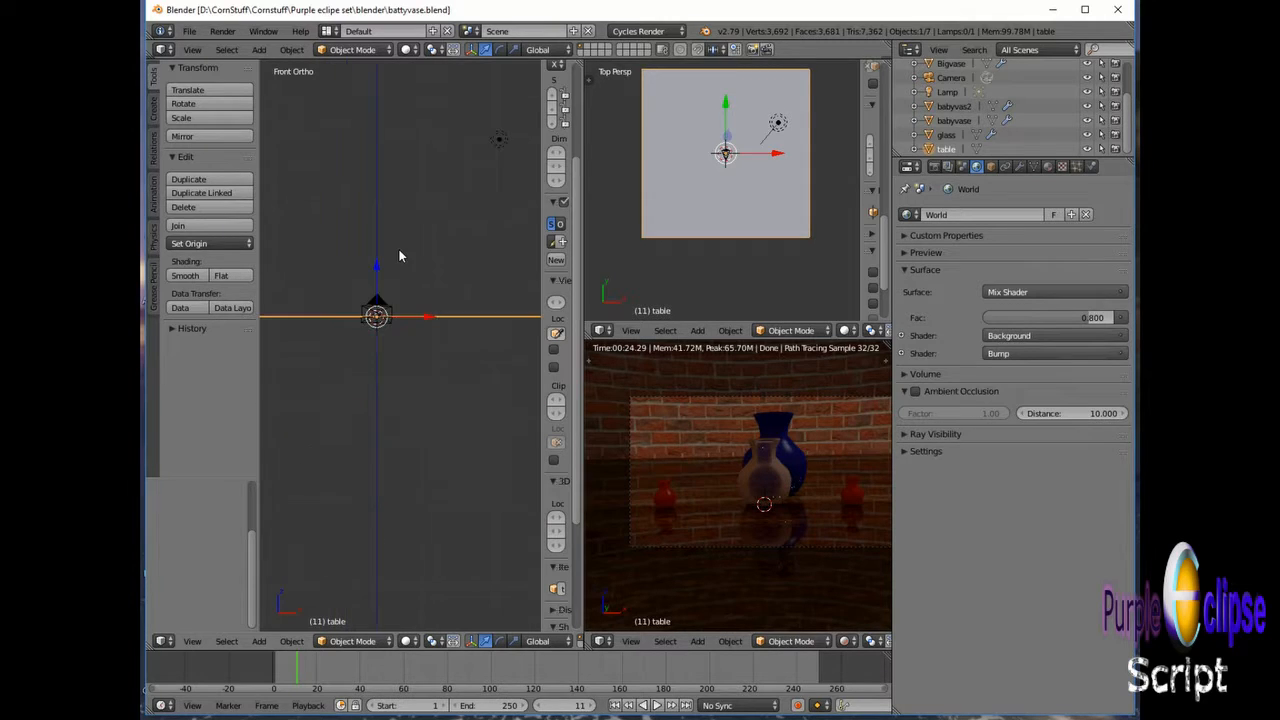
pyautogui.scroll(-2, 405, 257)
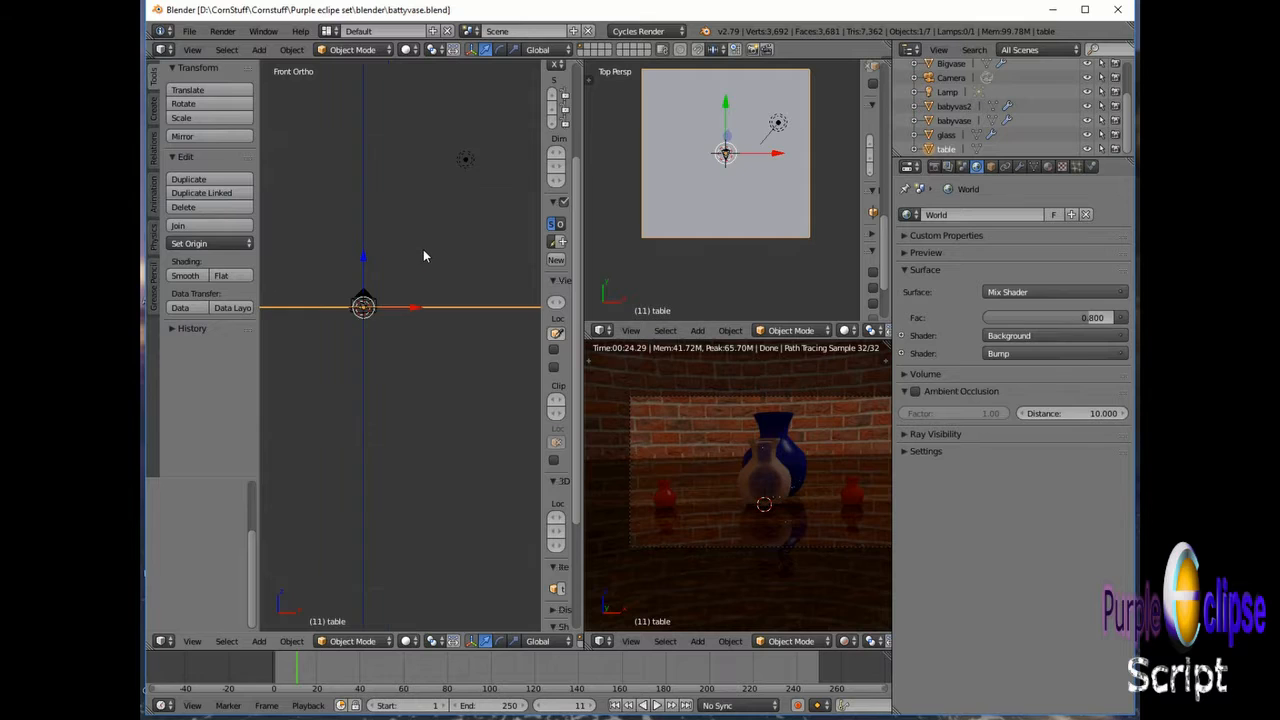
pyautogui.rightClick(468, 163)
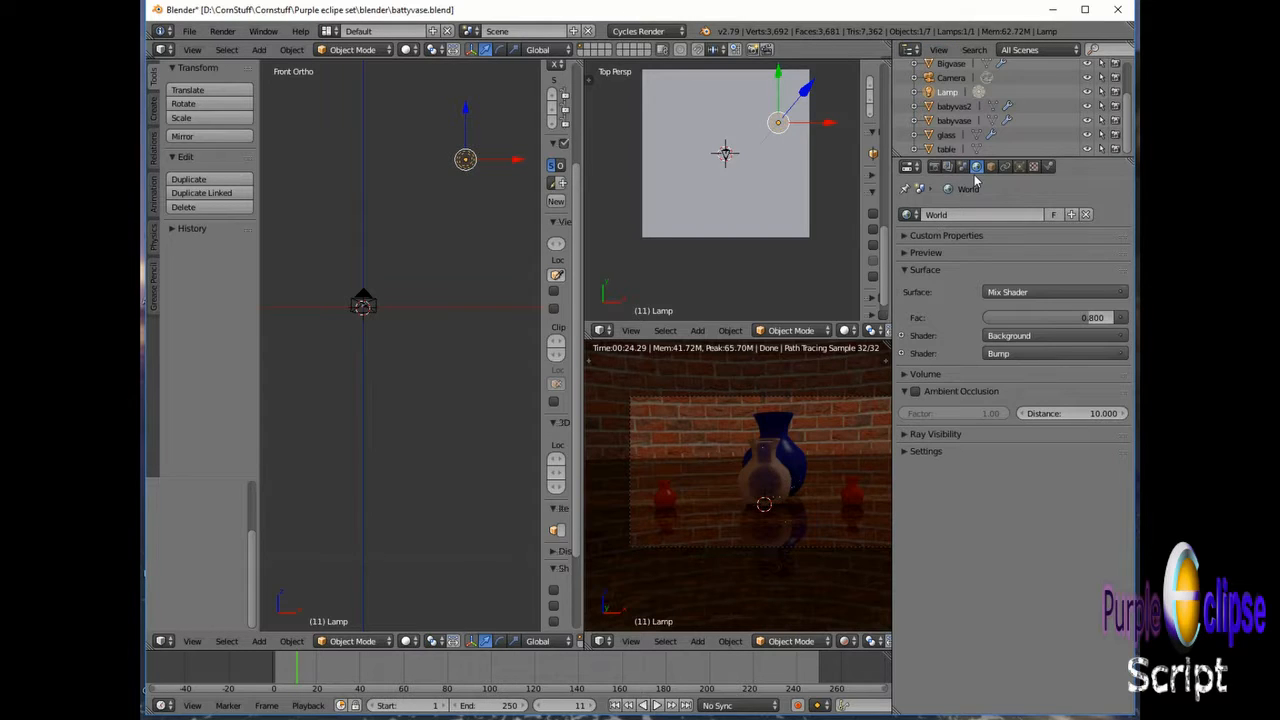
# Step: Change the lamp type to Sun and turn off Multiple Importance
pyautogui.click(1020, 170)
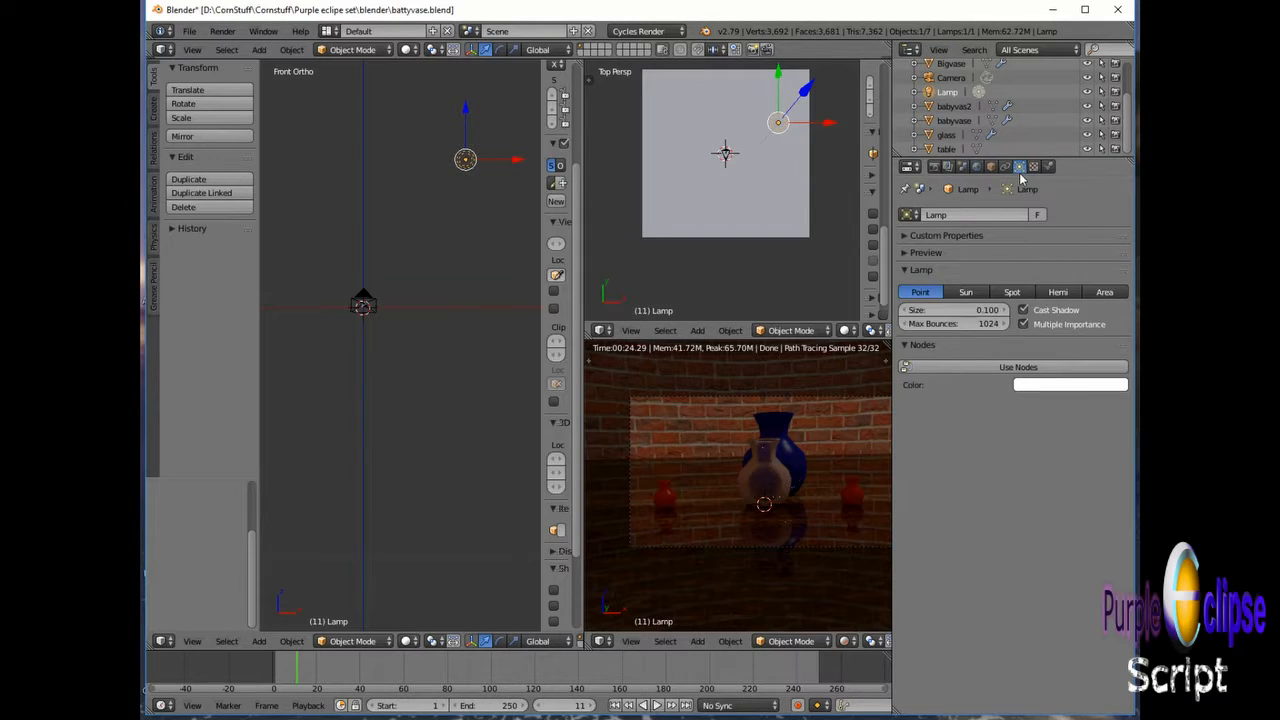
pyautogui.click(972, 292)
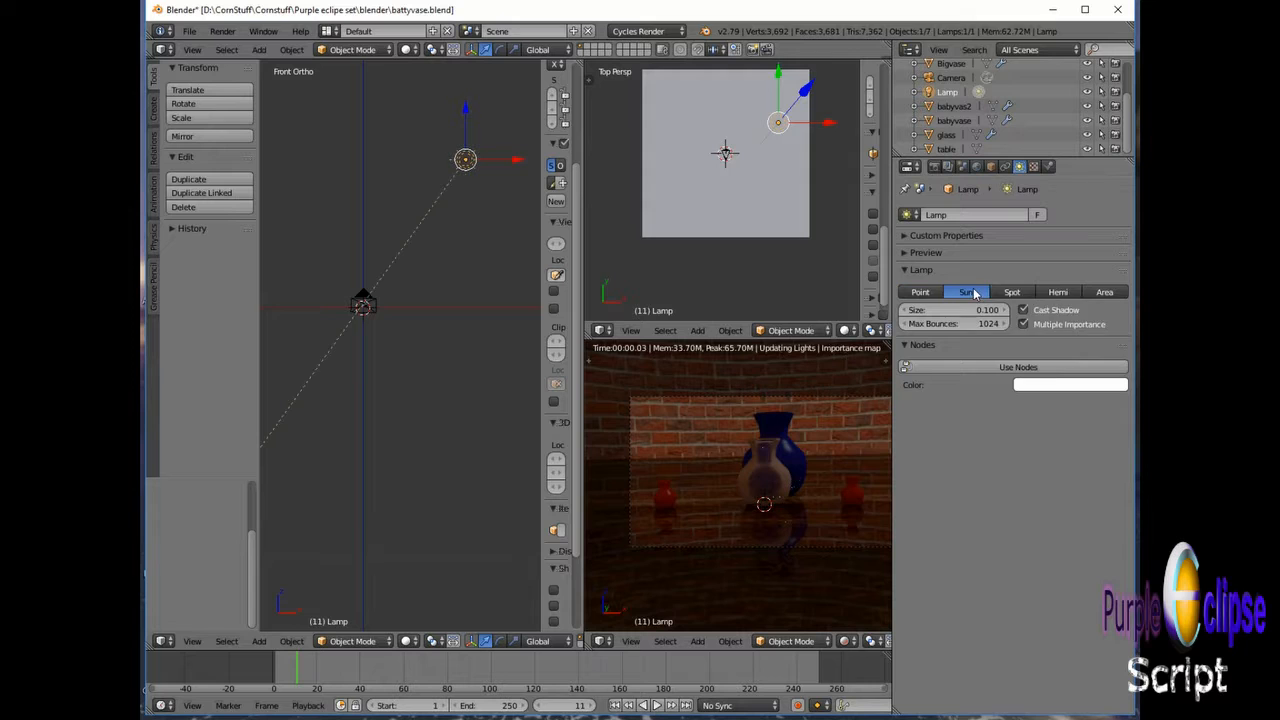
pyautogui.click(1023, 324)
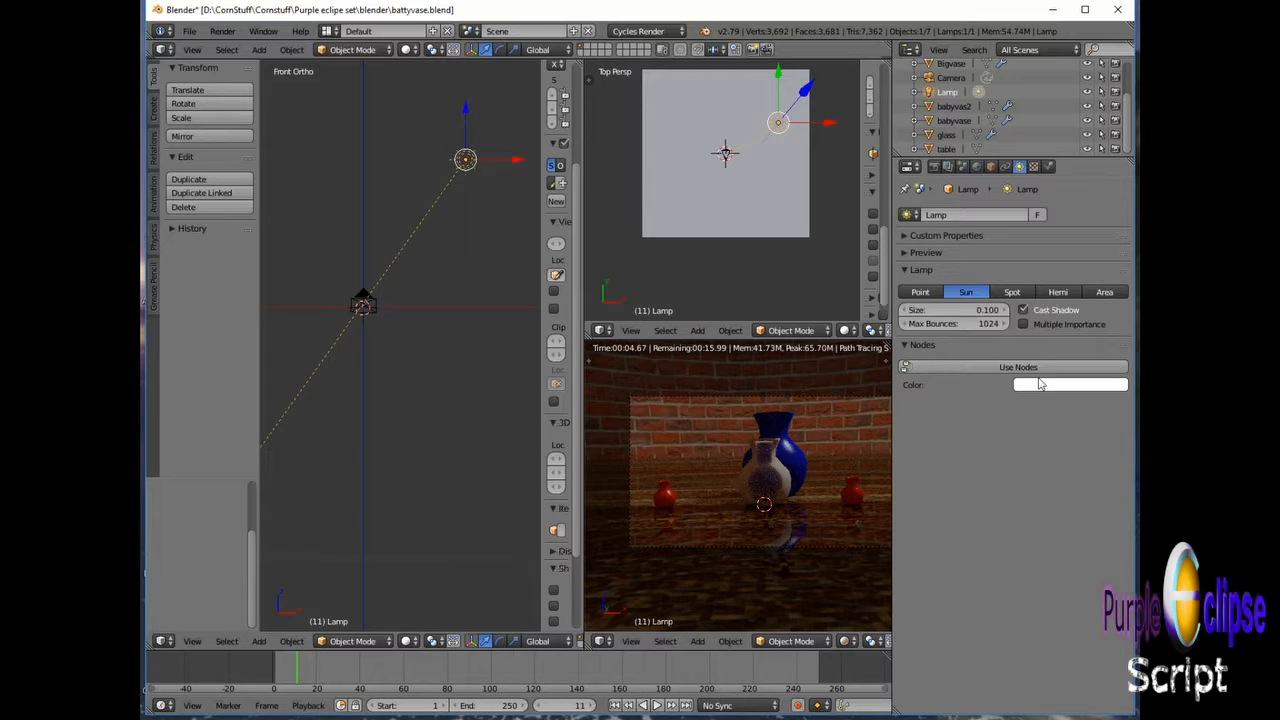
# Step: Enable shader nodes for the Sun lamp and set its Emission strength to 2
pyautogui.click(1036, 369)
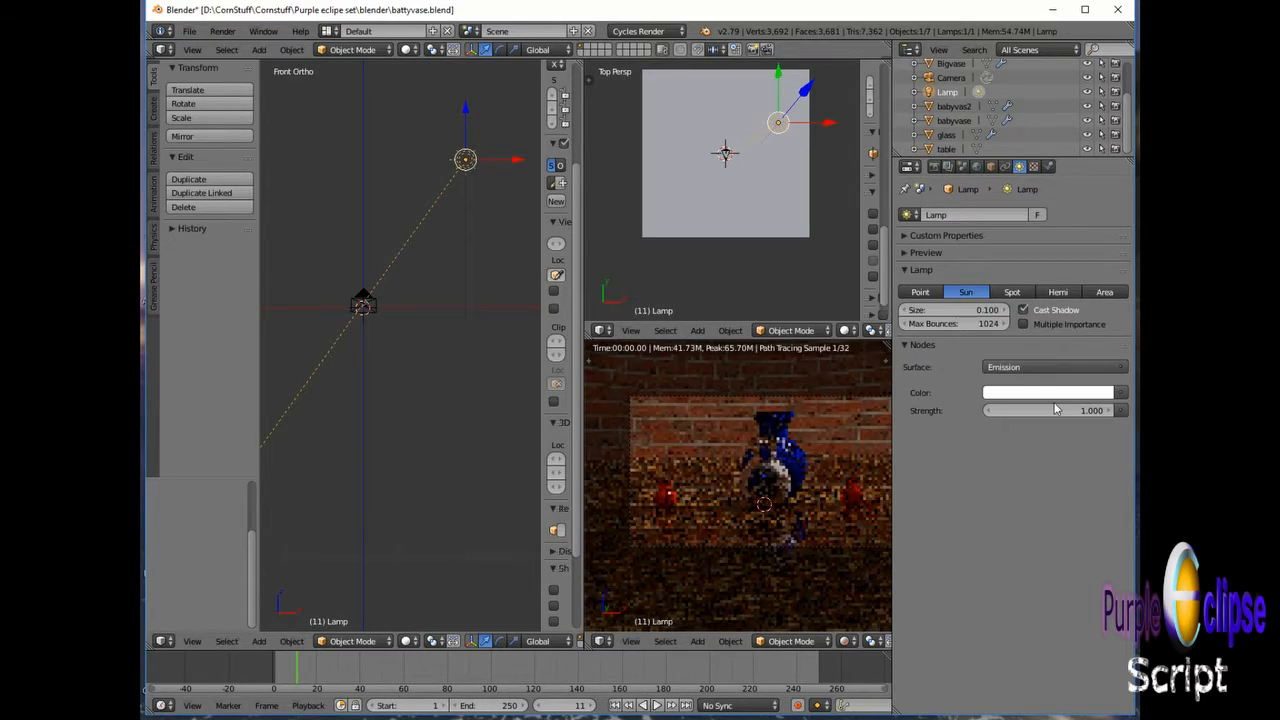
pyautogui.click(1029, 411)
pyautogui.write('2')
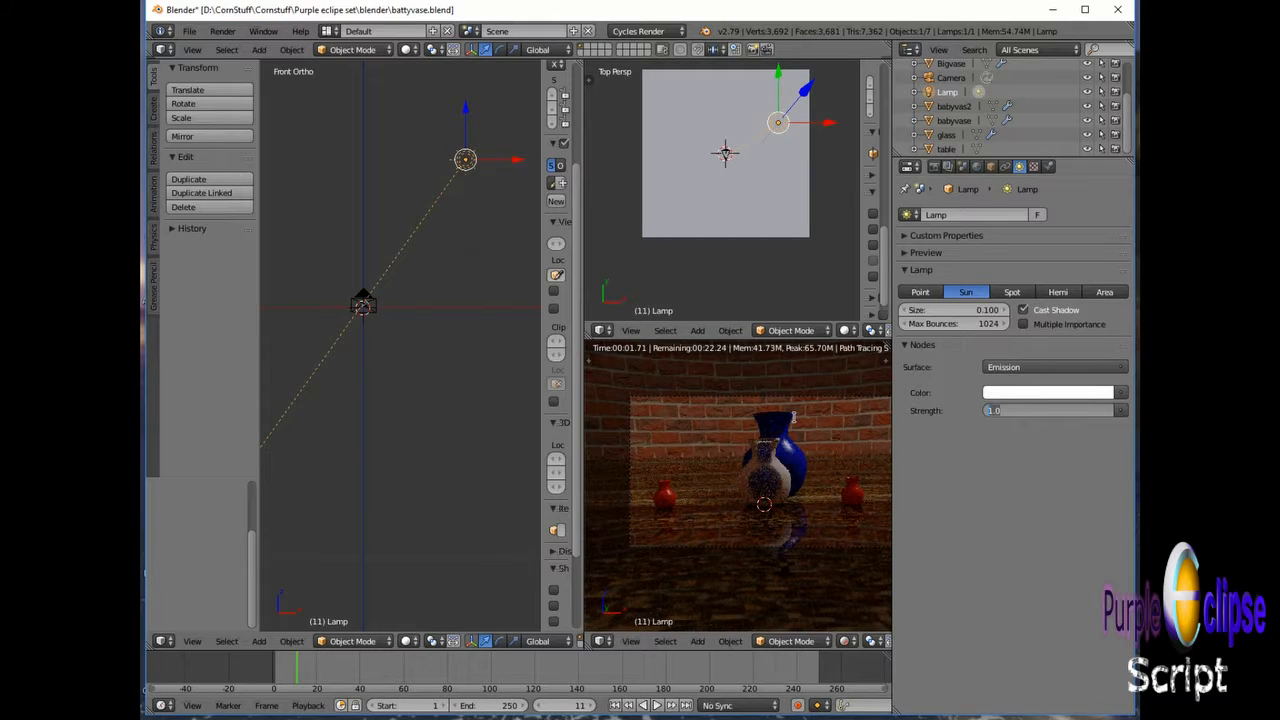
pyautogui.press('Return')
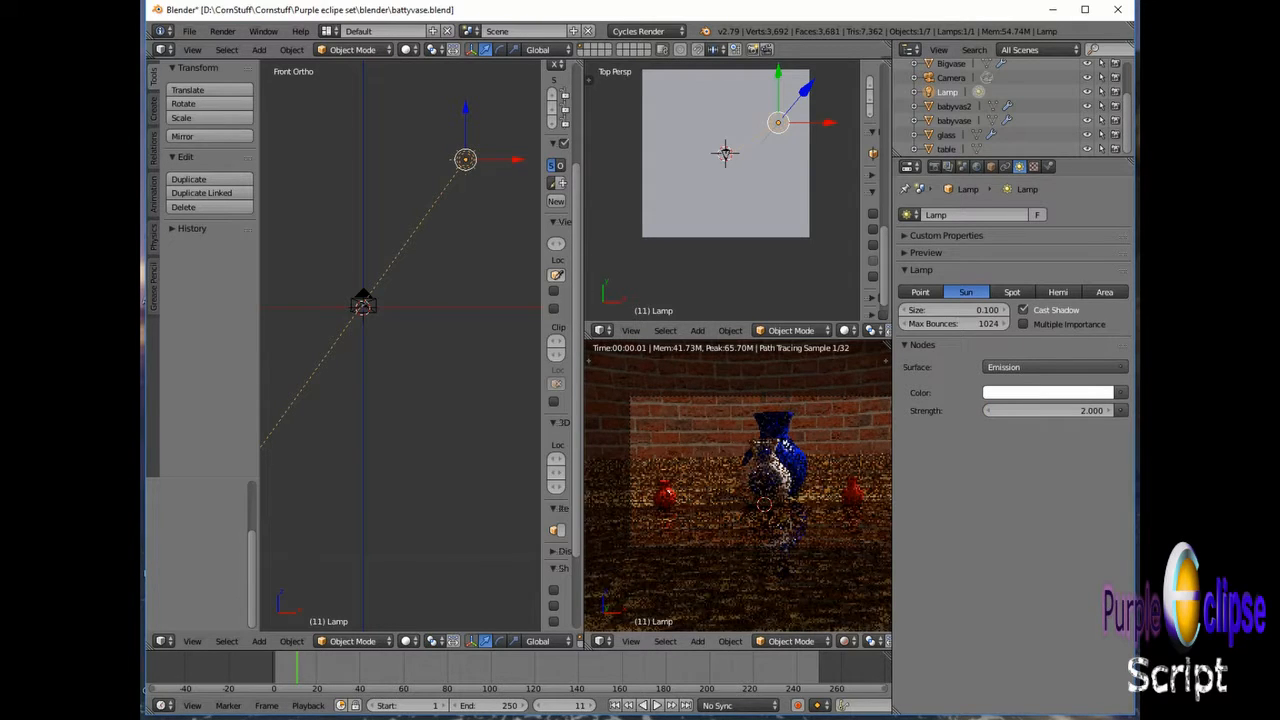
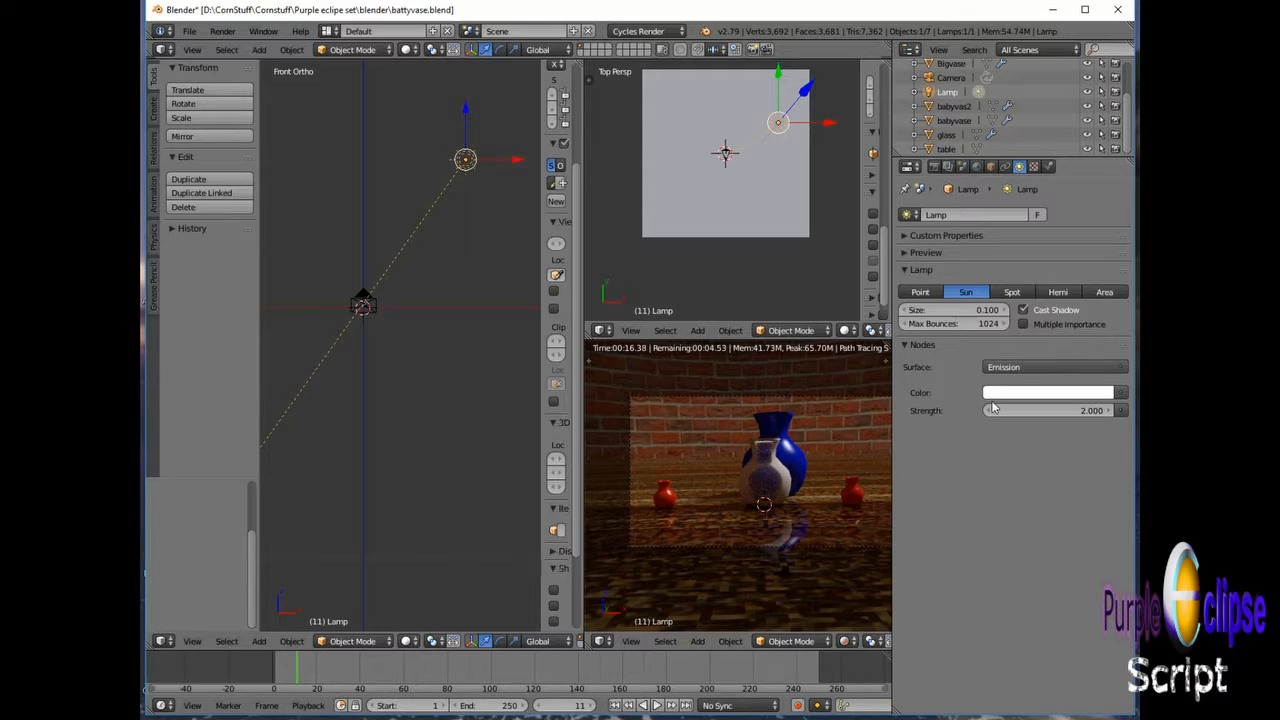
# Step: Turn off Reflective Caustics and Refractive Caustics in the scene's Light Paths render settings
pyautogui.click(934, 167)
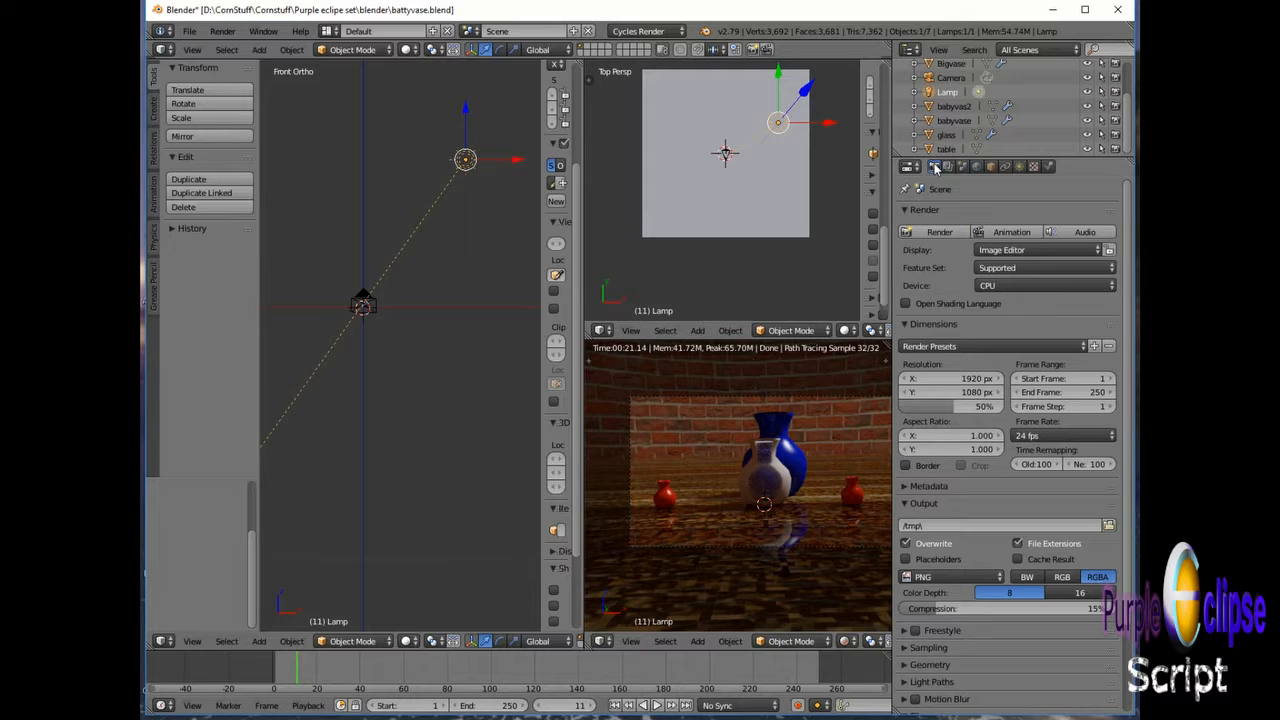
pyautogui.scroll(-2, 1027, 595)
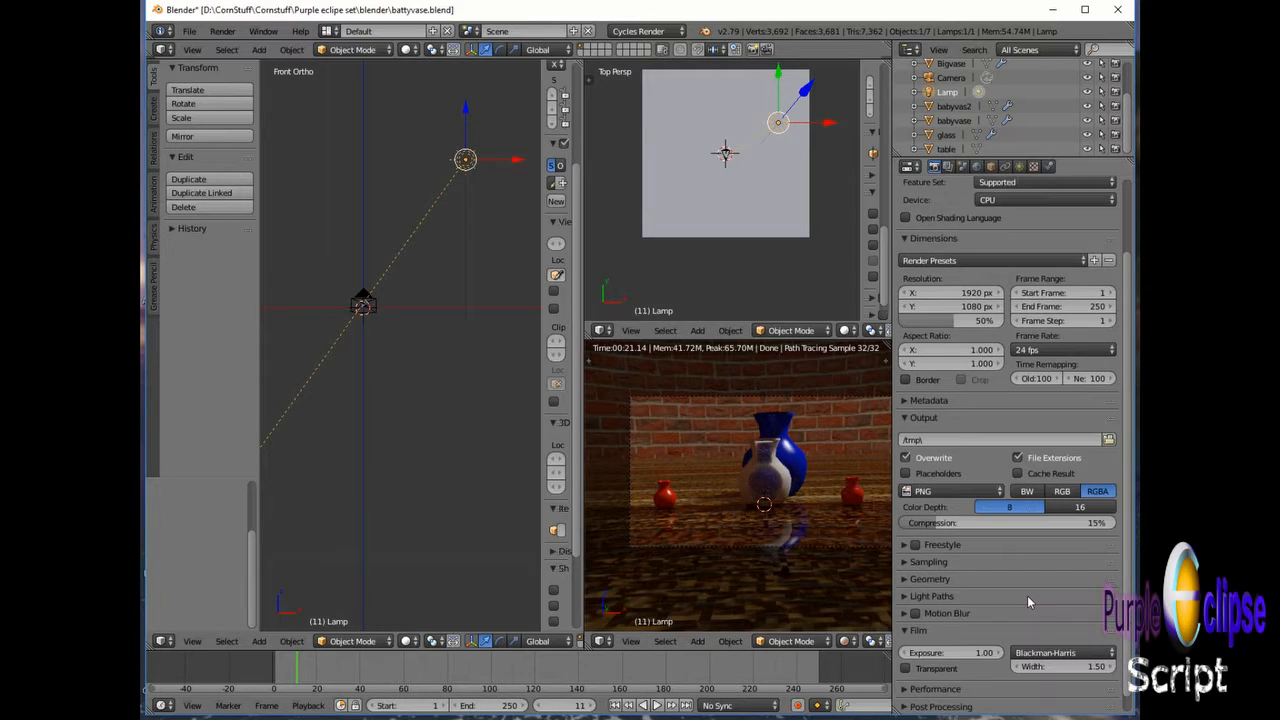
pyautogui.scroll(3, 1032, 592)
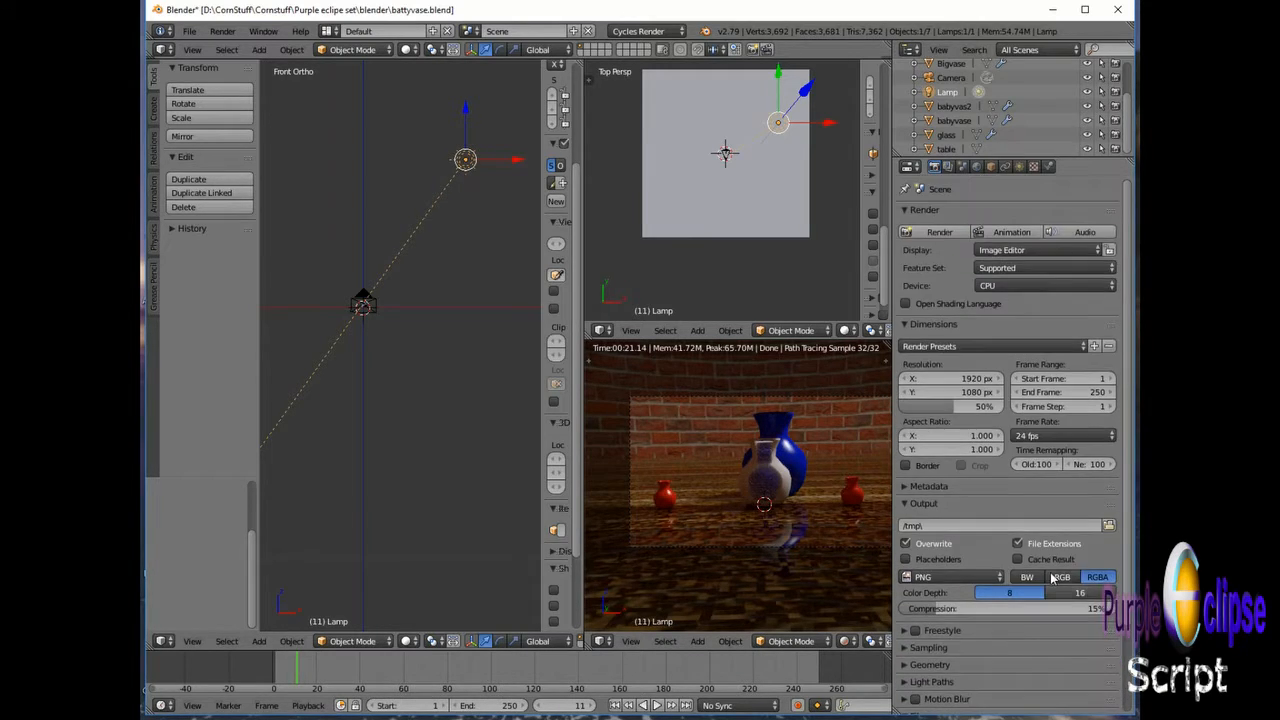
pyautogui.scroll(-2, 1059, 578)
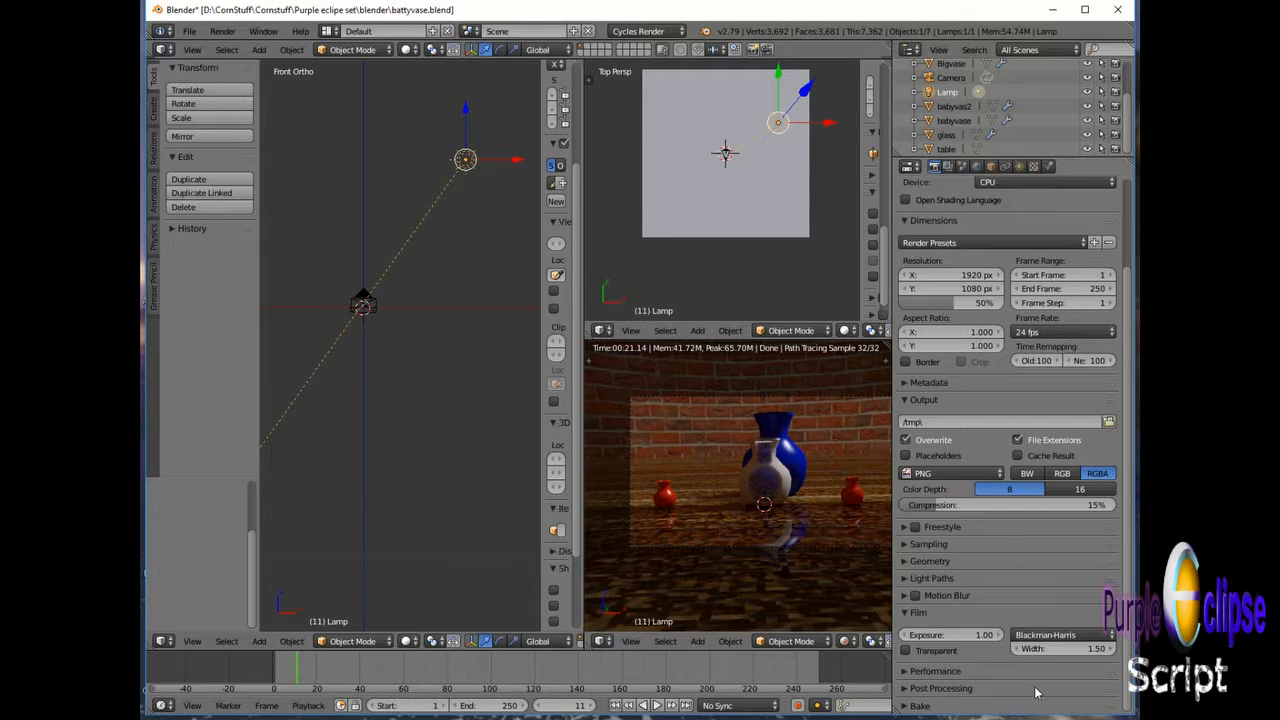
pyautogui.click(908, 580)
pyautogui.scroll(-2, 990, 625)
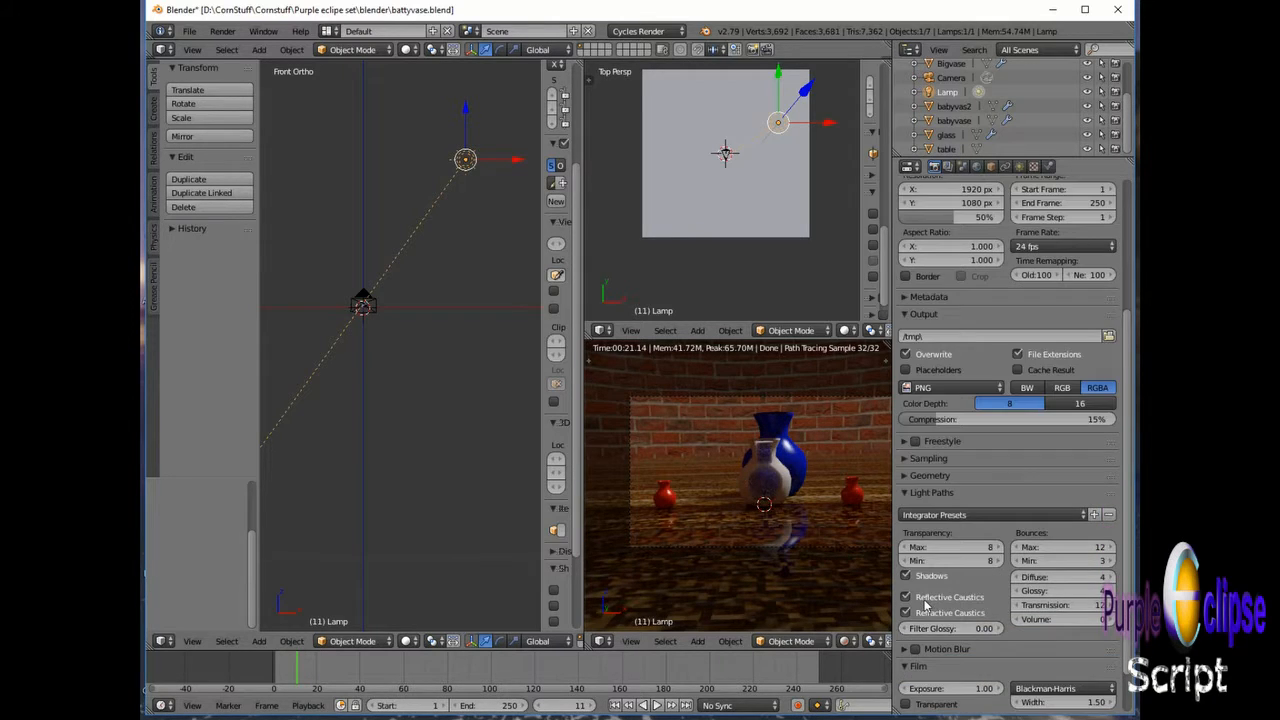
pyautogui.click(905, 597)
pyautogui.click(905, 613)
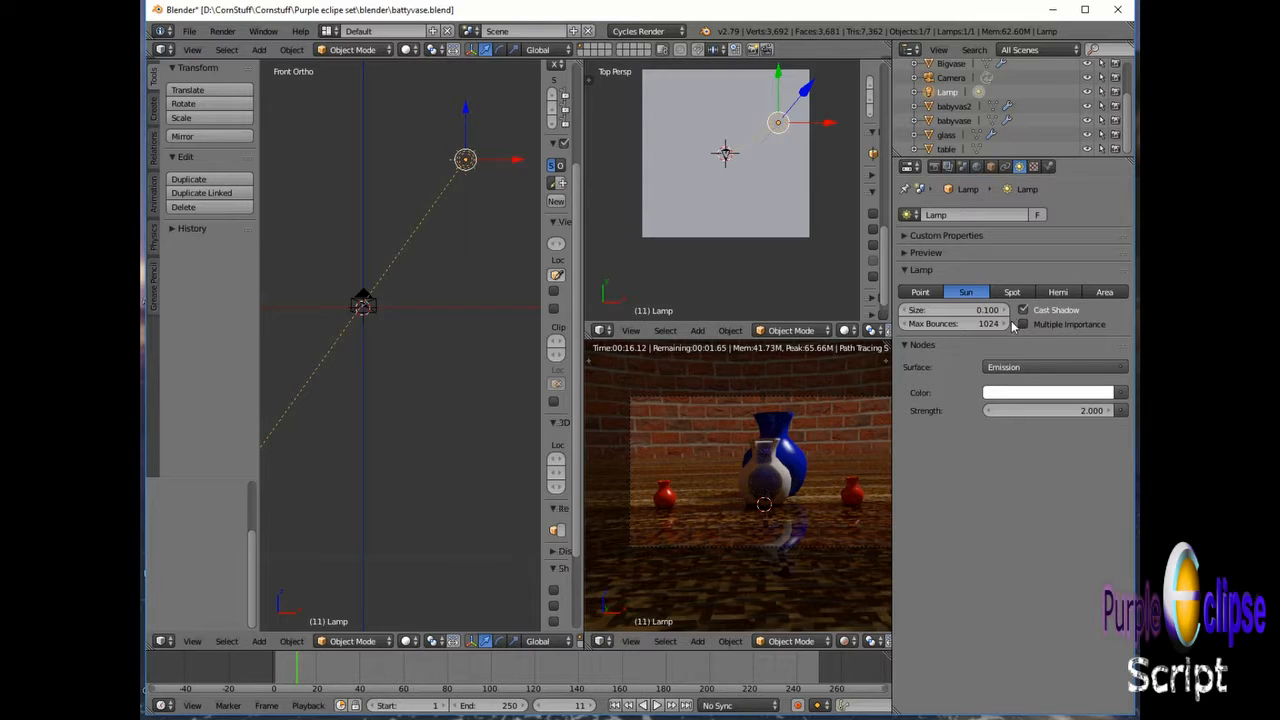
# Step: Change the lamp type to Point and set its size to 6
pyautogui.click(922, 292)
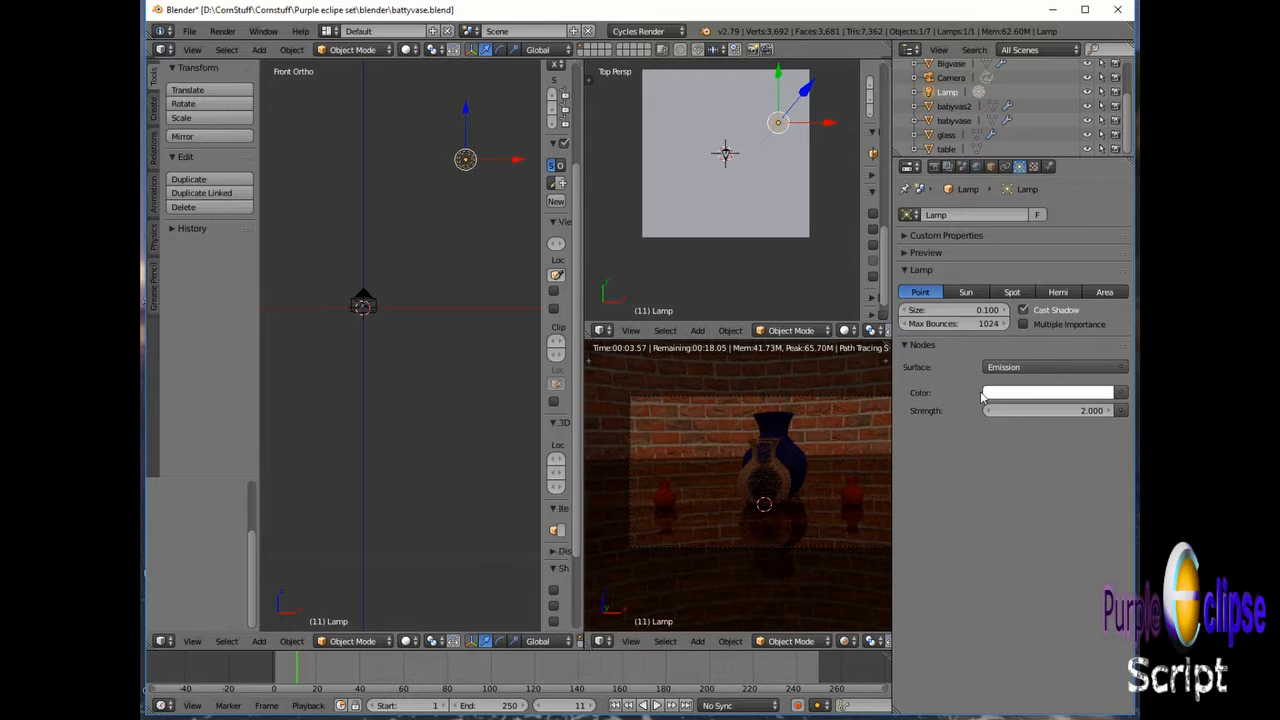
pyautogui.click(1003, 312)
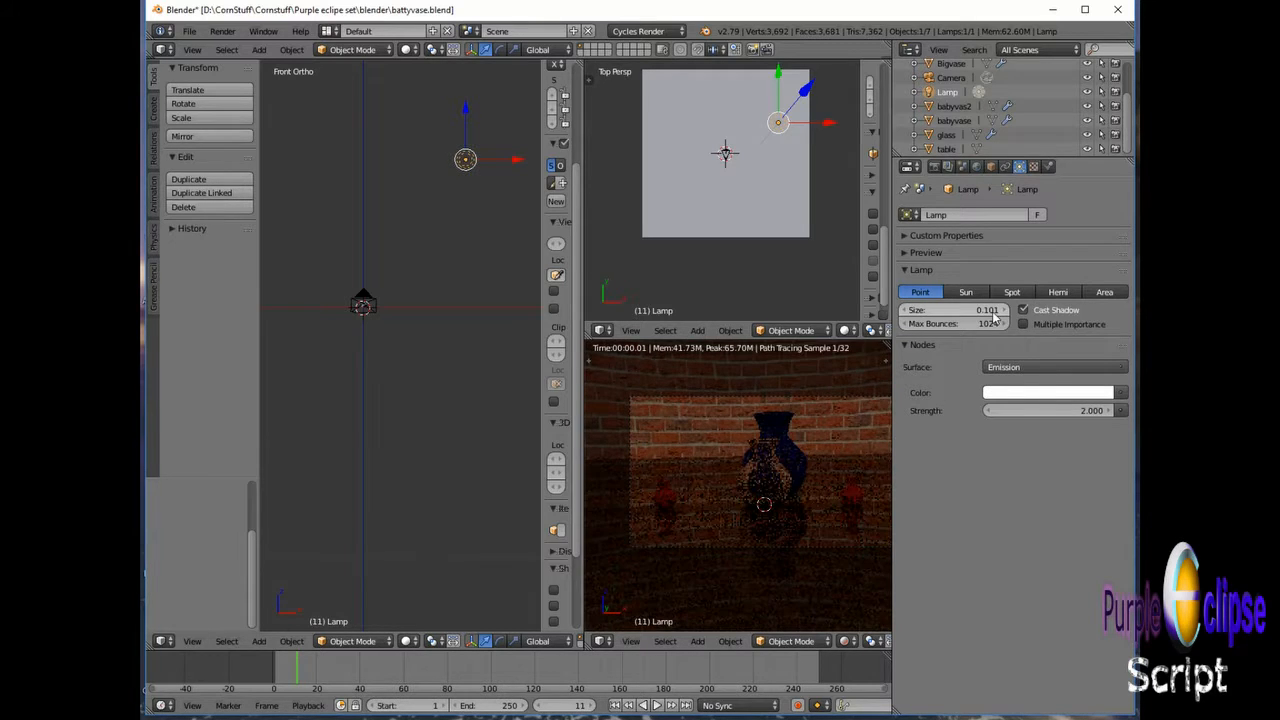
pyautogui.moveTo(993, 313); pyautogui.dragTo(920, 312)
pyautogui.click(993, 312)
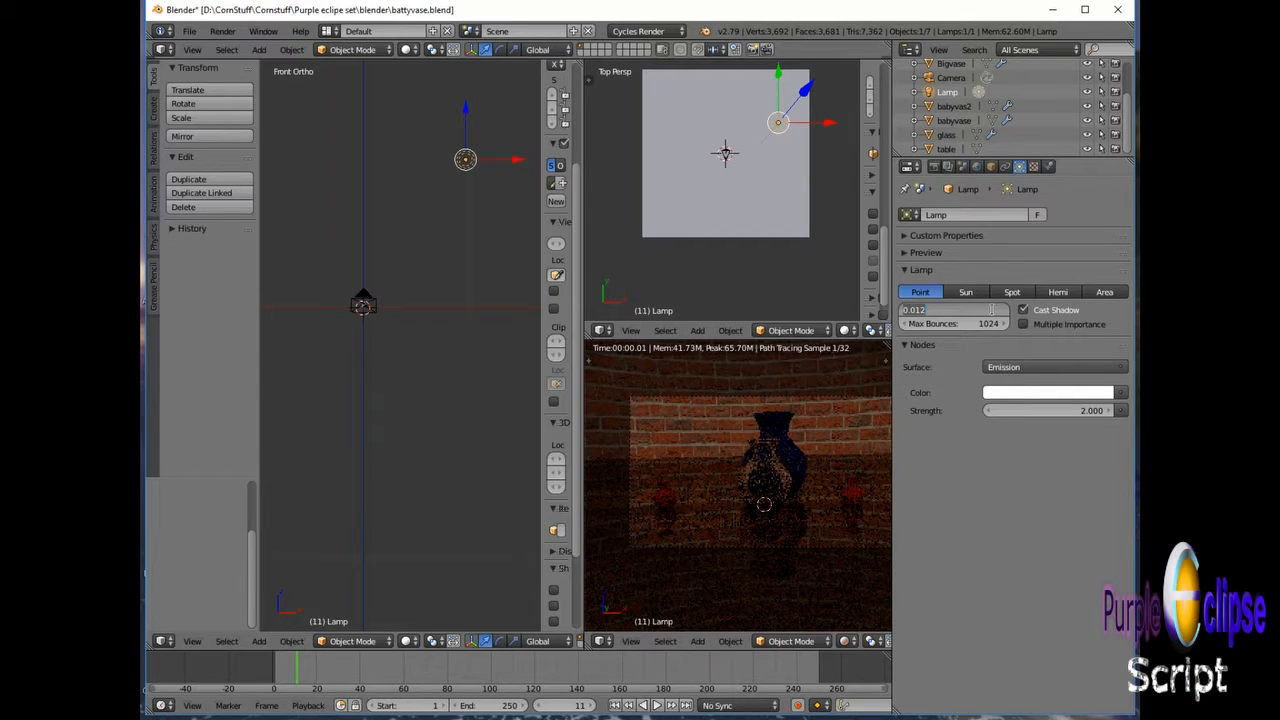
pyautogui.write('6')
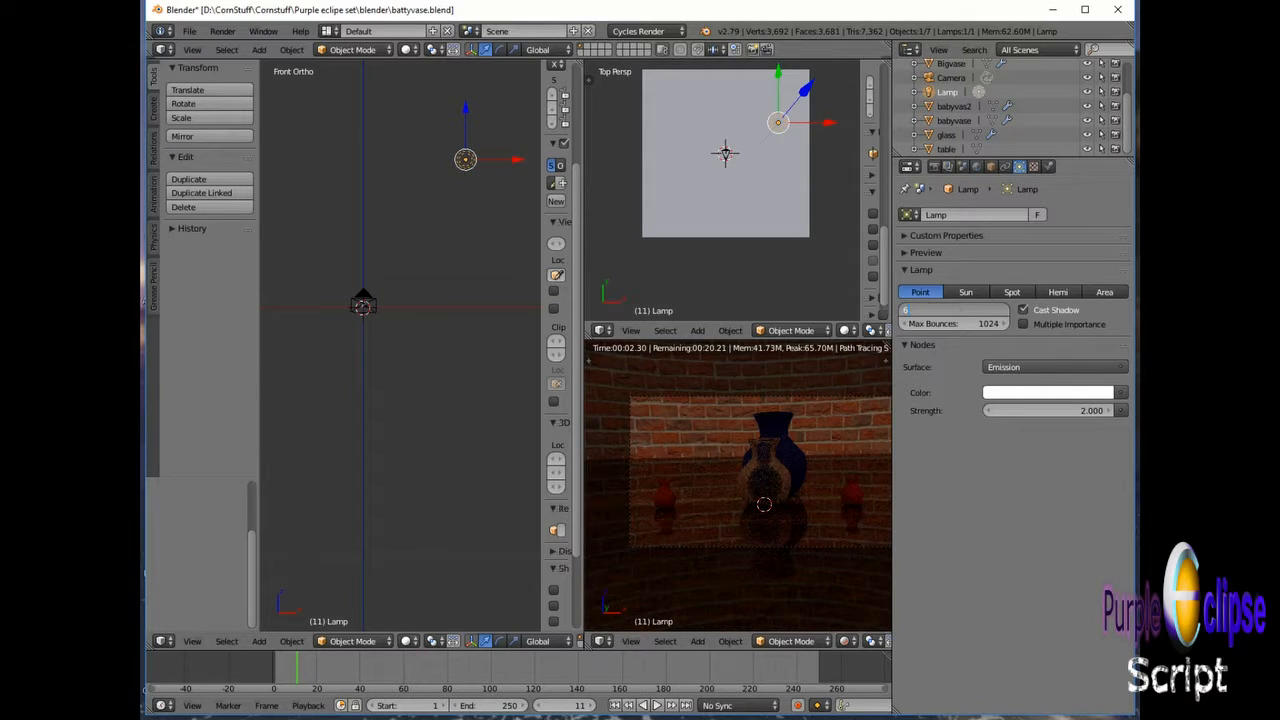
pyautogui.press('Return')
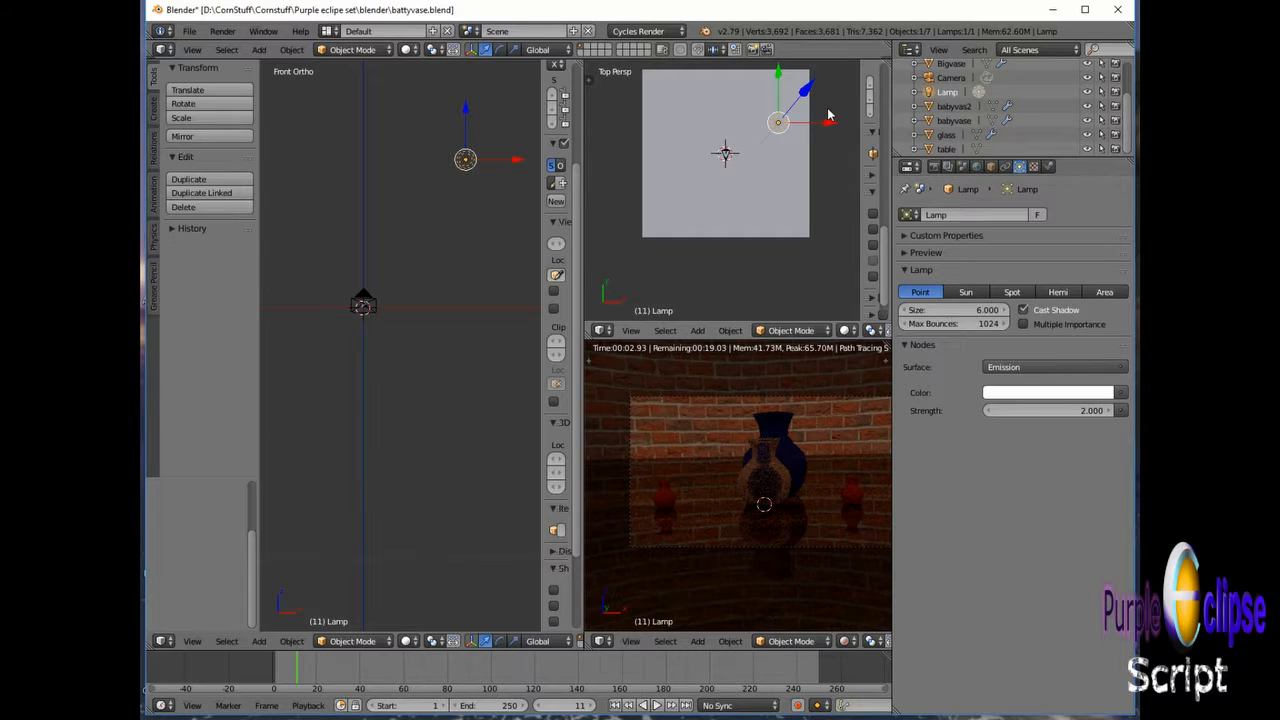
# Step: Center the lamp over the vases along X and lower it along Z to just above them, and save the file
pyautogui.moveTo(828, 114); pyautogui.dragTo(777, 127)
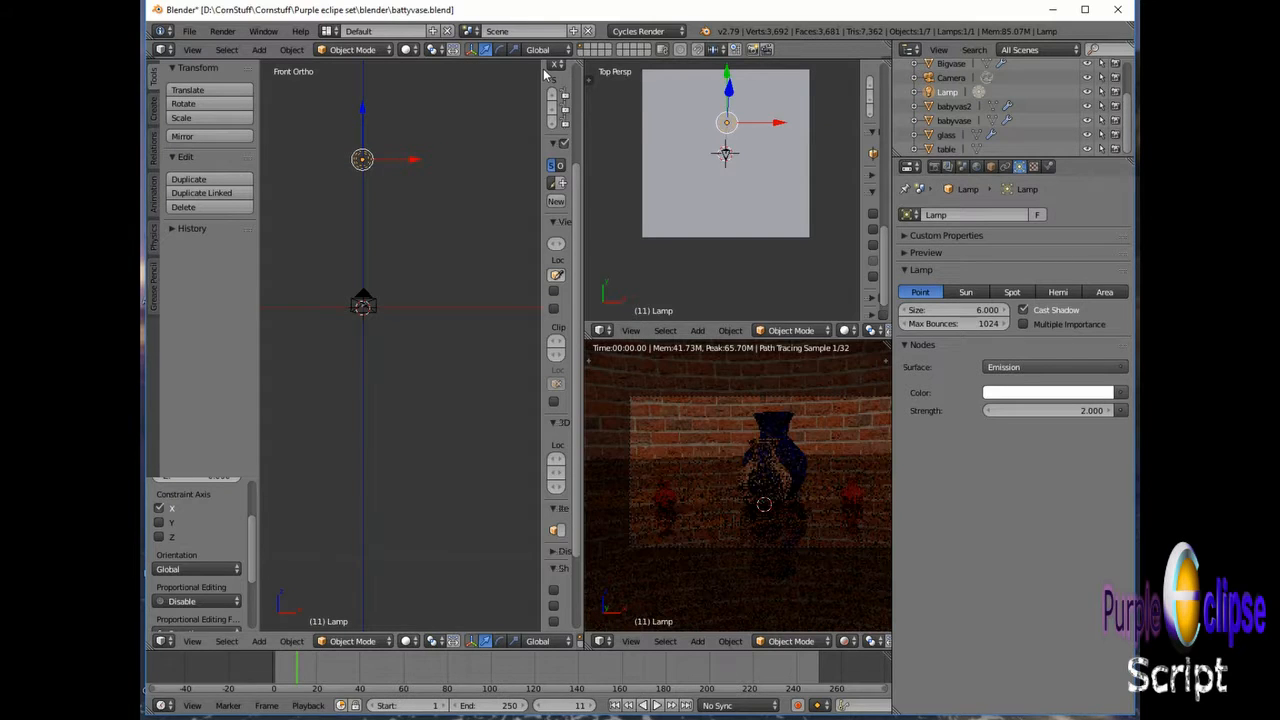
pyautogui.moveTo(364, 112); pyautogui.dragTo(361, 230)
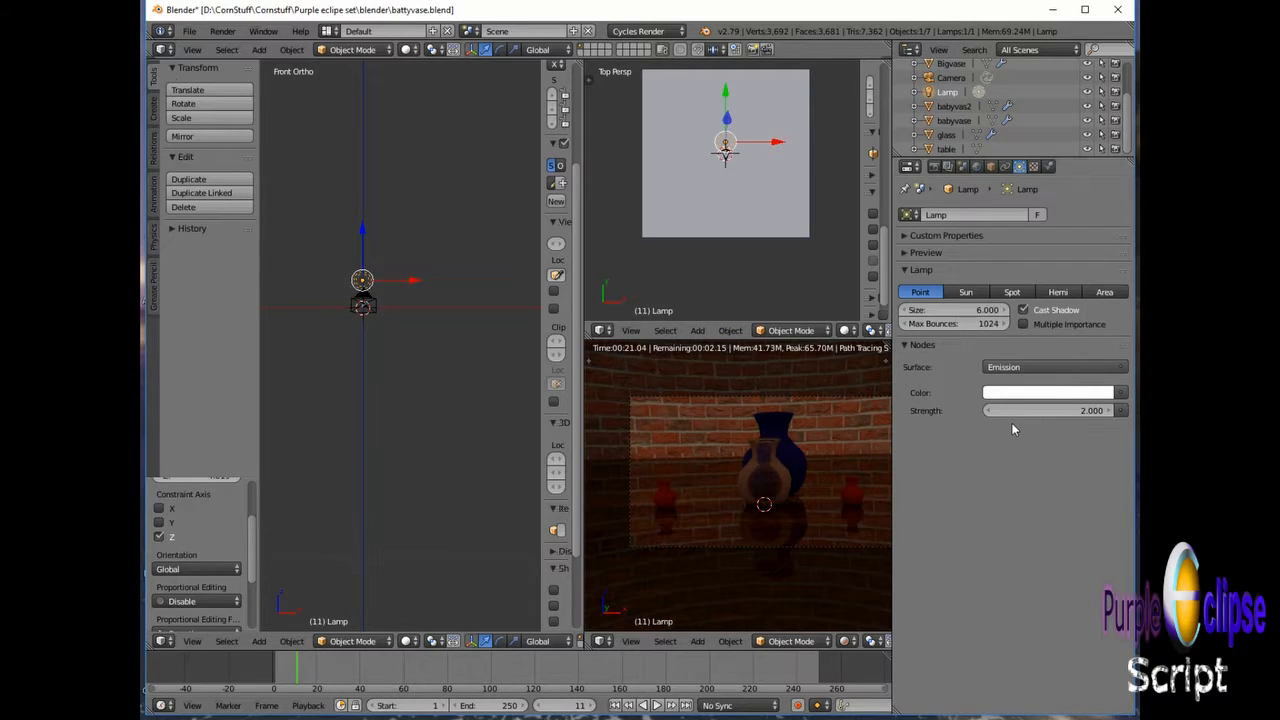
pyautogui.click(188, 31)
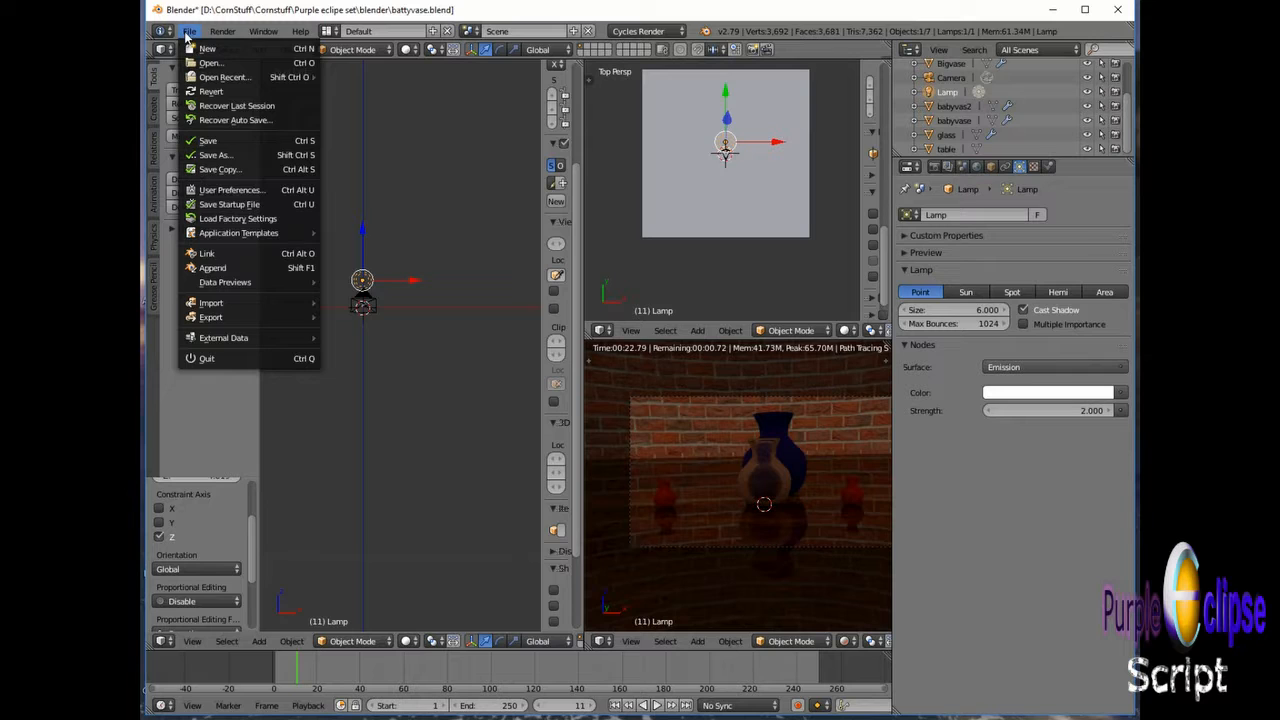
pyautogui.click(212, 142)
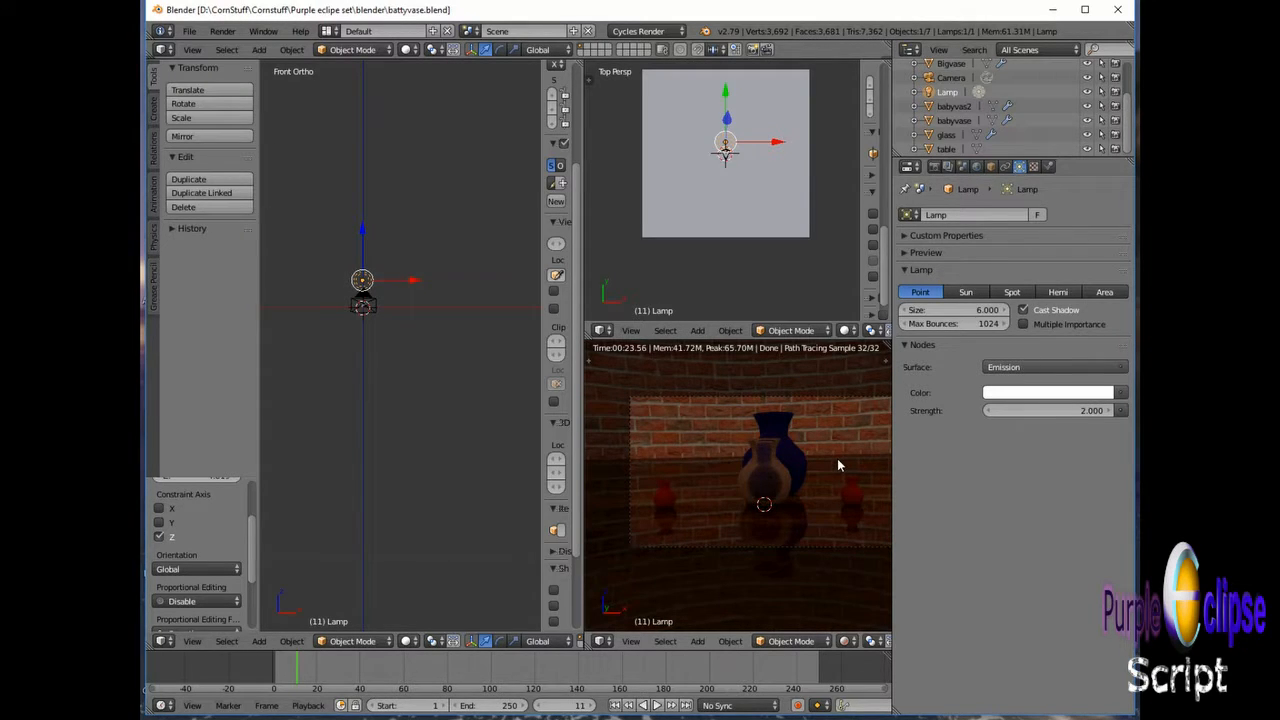
# Step: Set the render display option to New Window
pyautogui.click(934, 167)
pyautogui.scroll(5, 1043, 424)
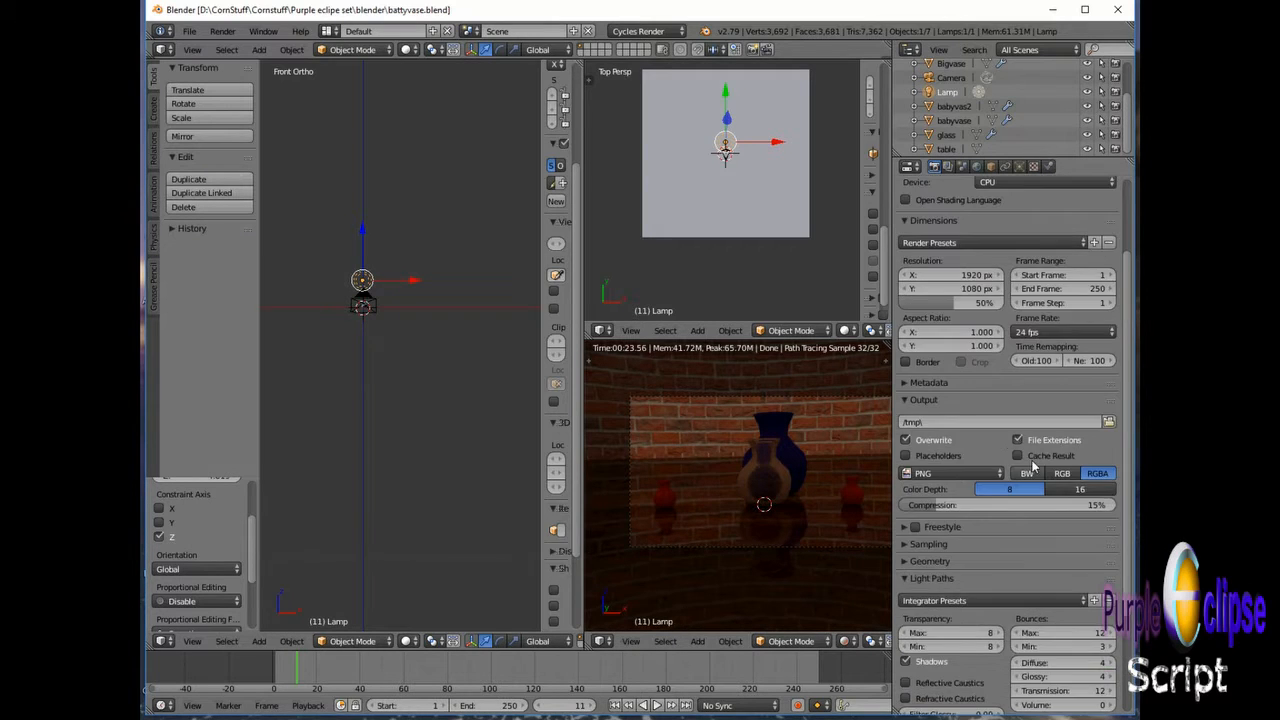
pyautogui.scroll(1, 1043, 418)
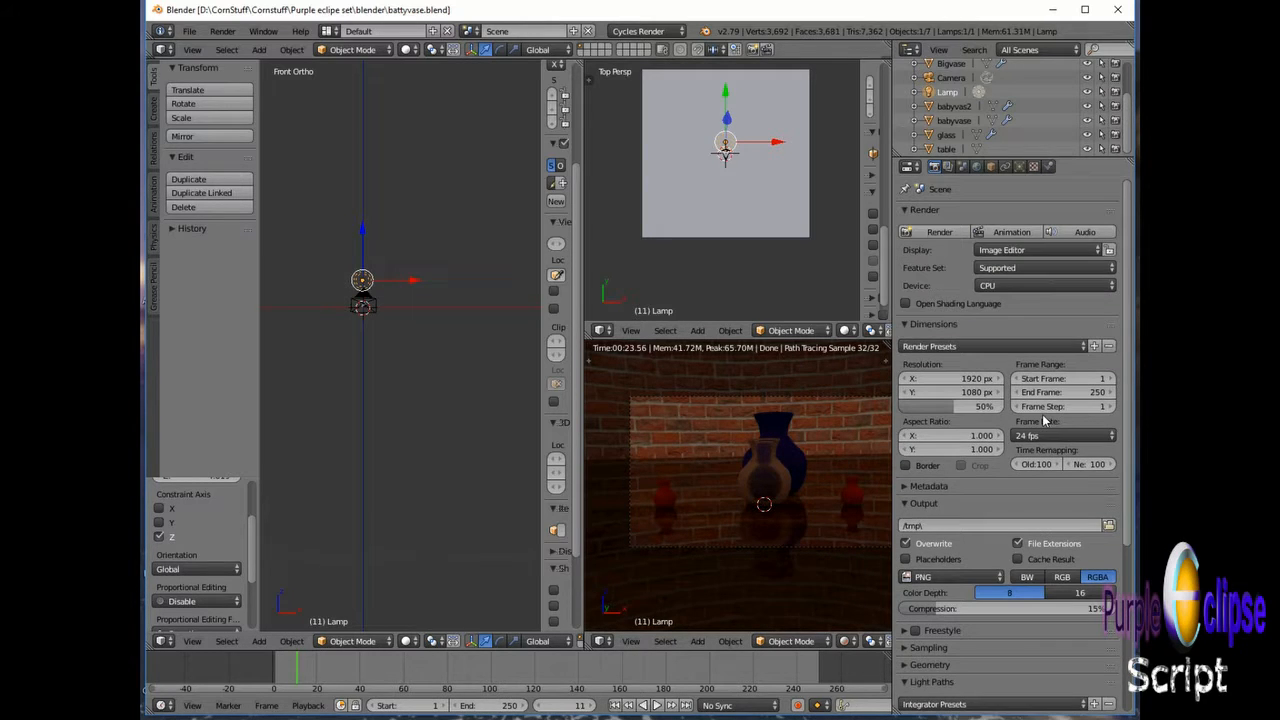
pyautogui.click(999, 252)
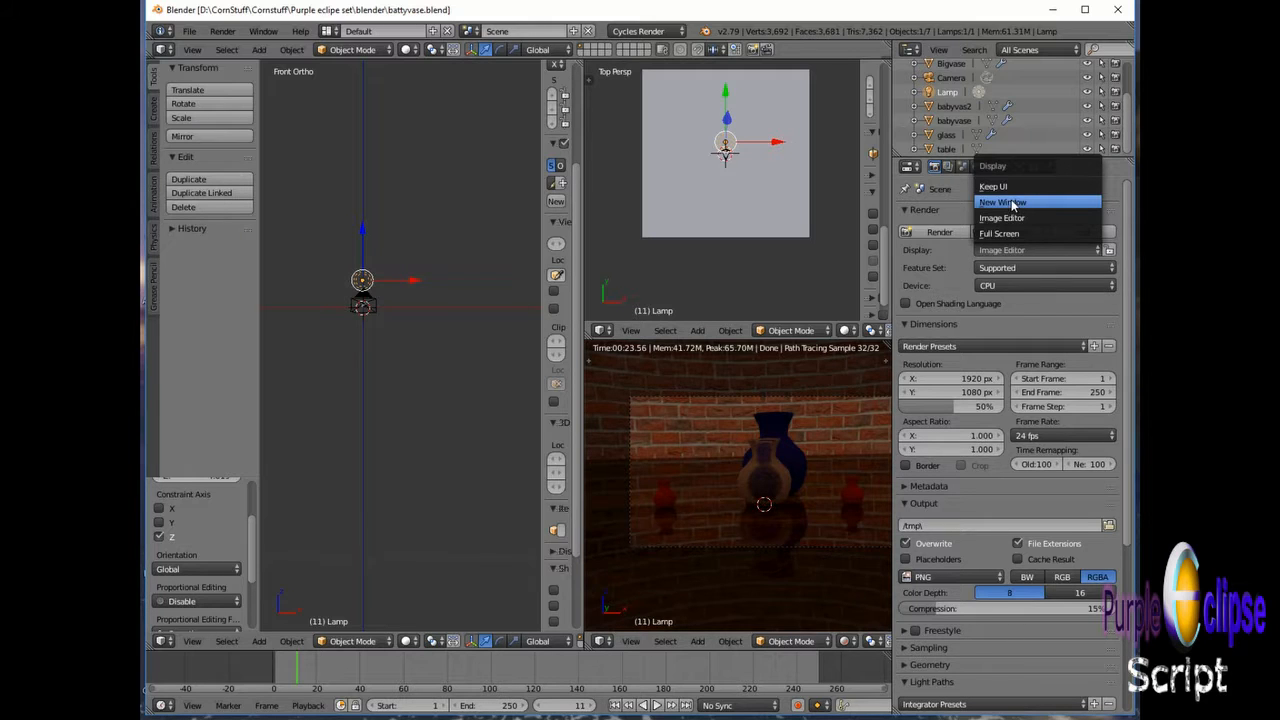
pyautogui.click(1011, 202)
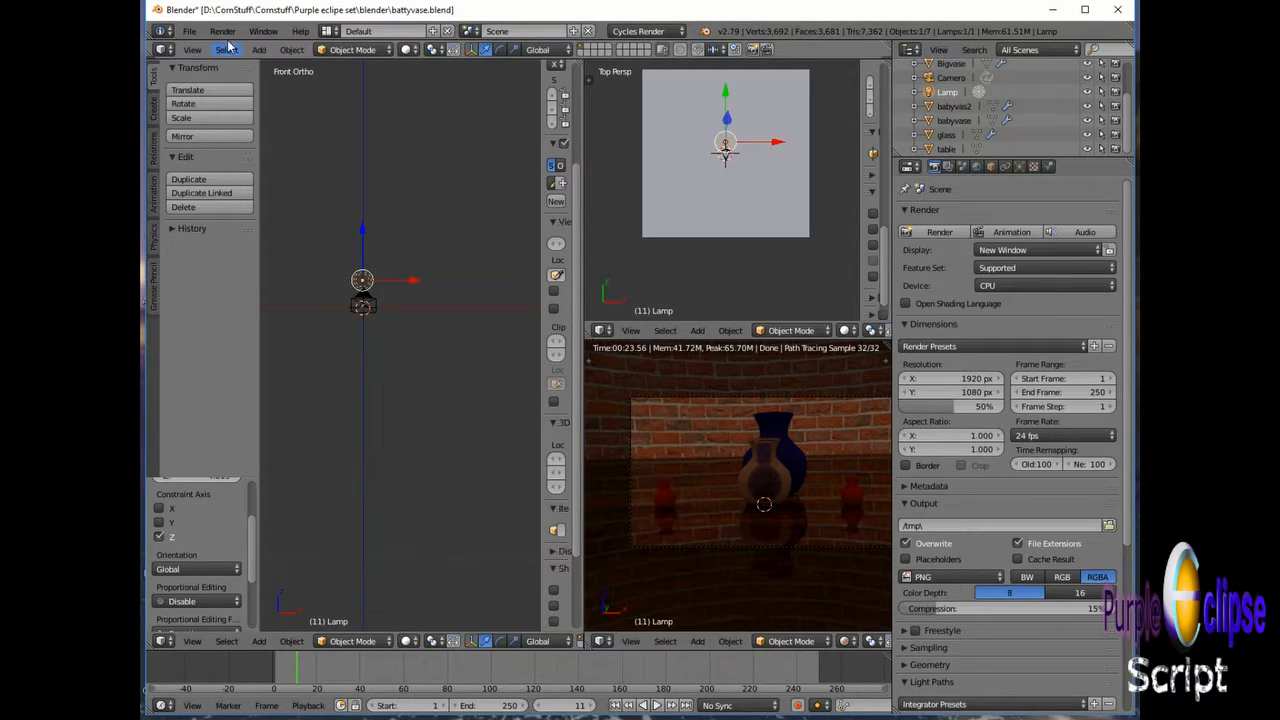
# Step: Set the Point lamp's size to 10
pyautogui.click(225, 35)
pyautogui.scroll(1, 727, 430)
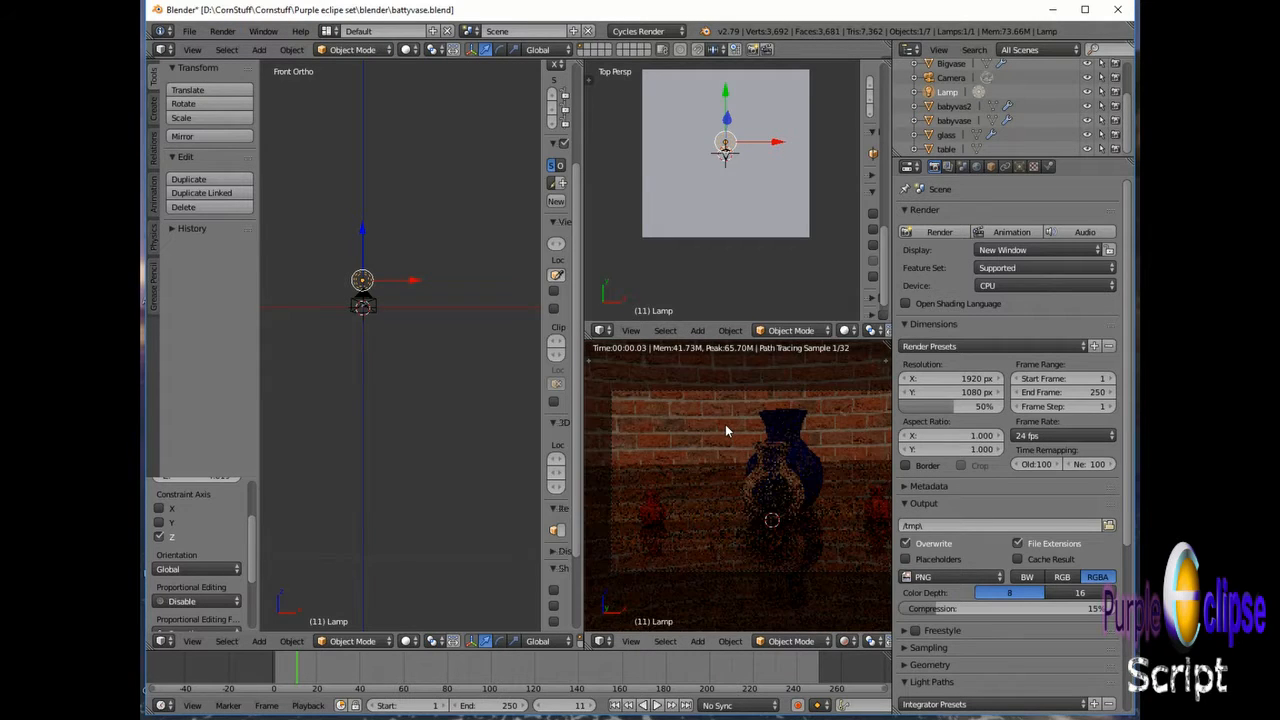
pyautogui.scroll(1, 725, 424)
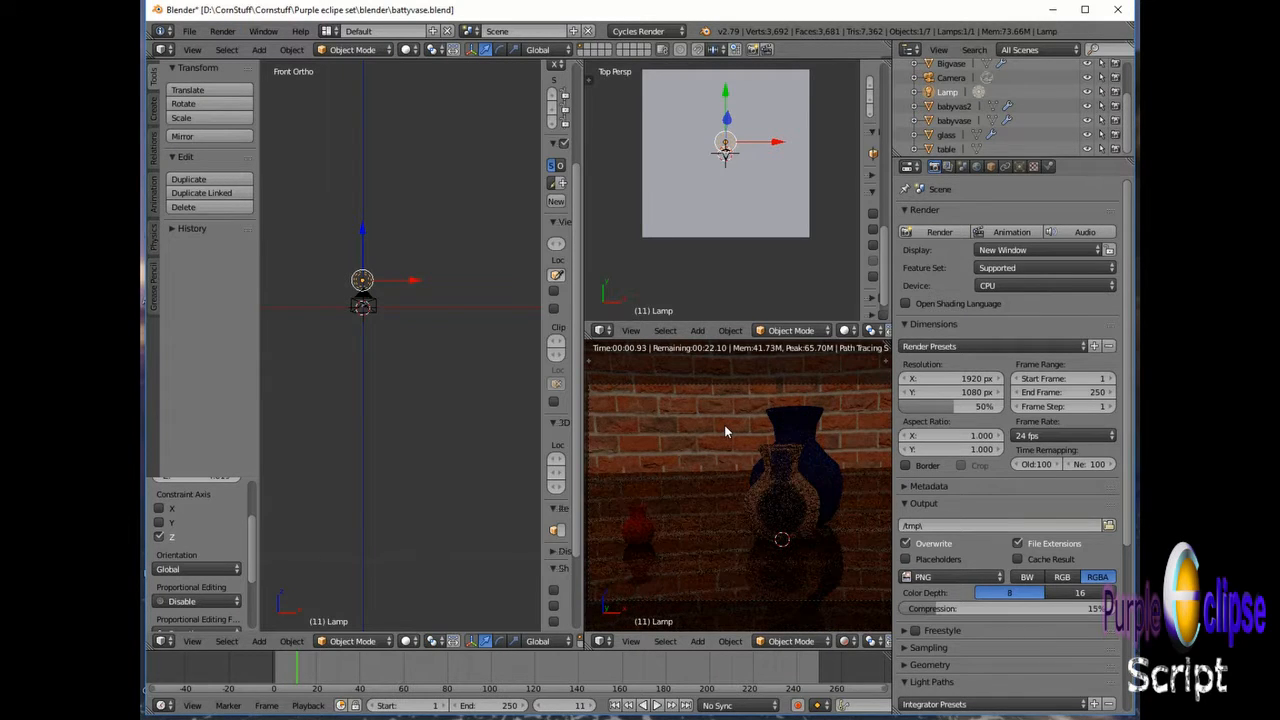
pyautogui.scroll(3, 723, 425)
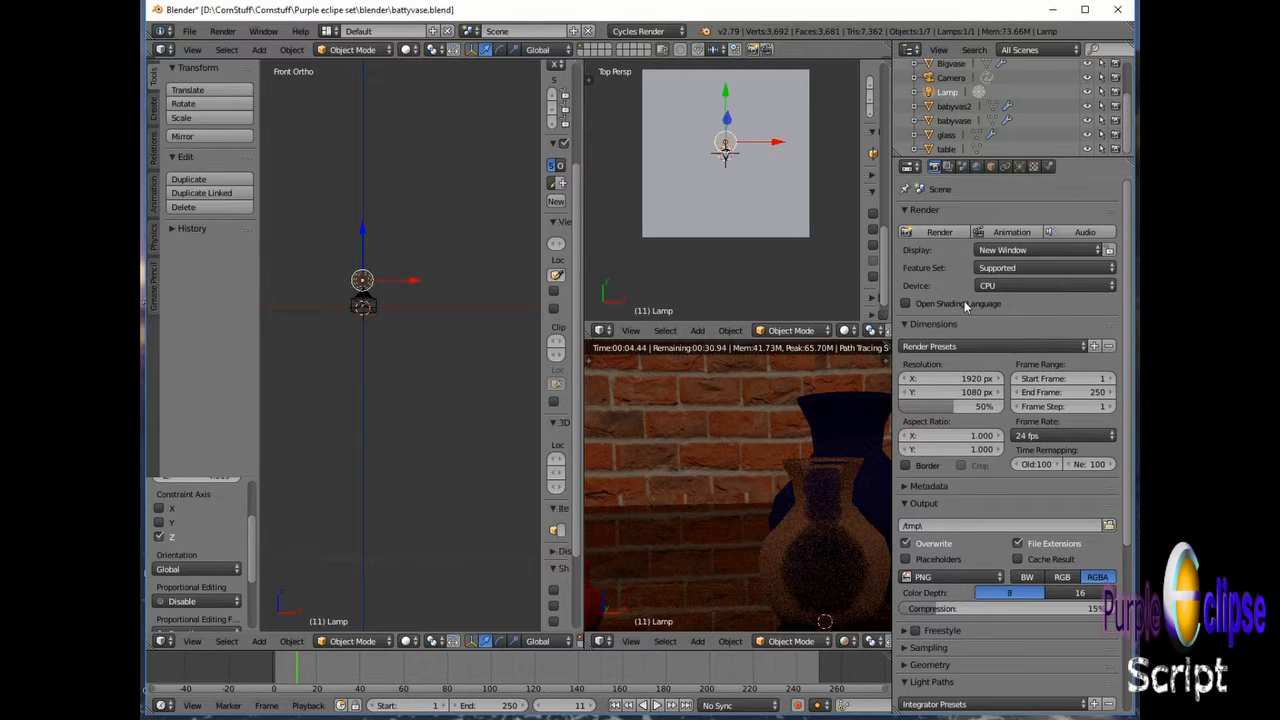
pyautogui.click(1019, 166)
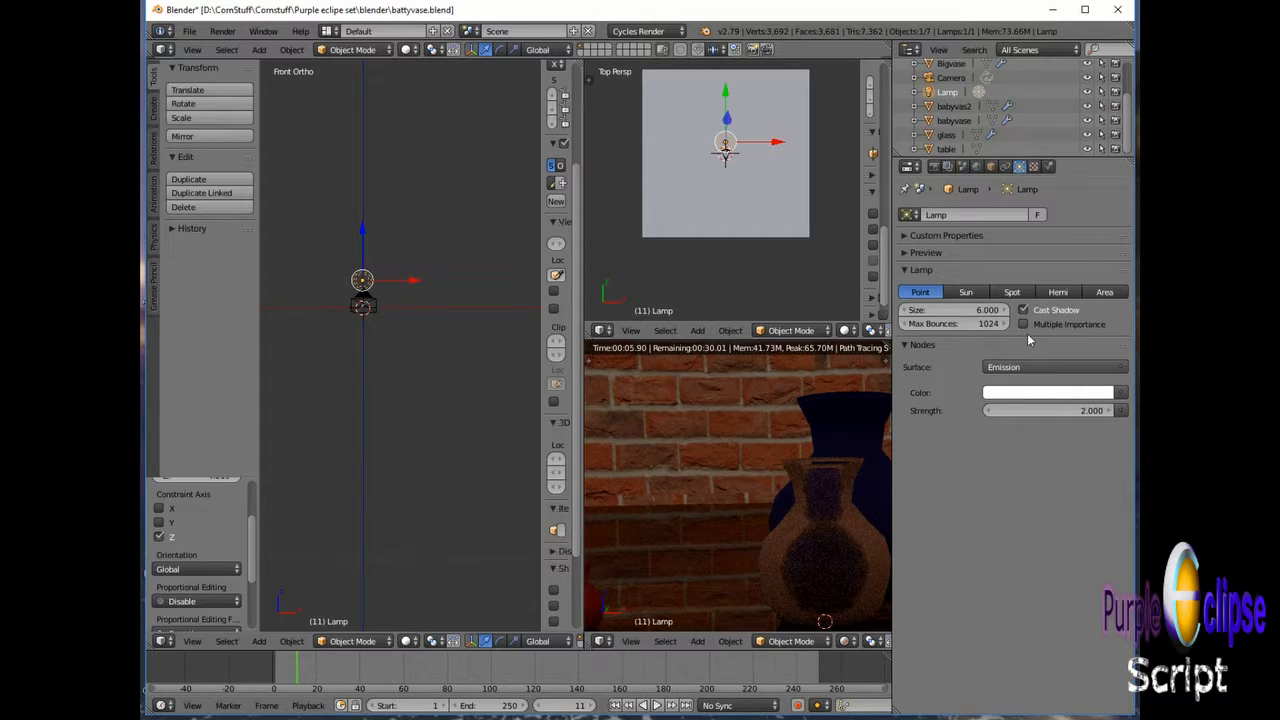
pyautogui.doubleClick(955, 310)
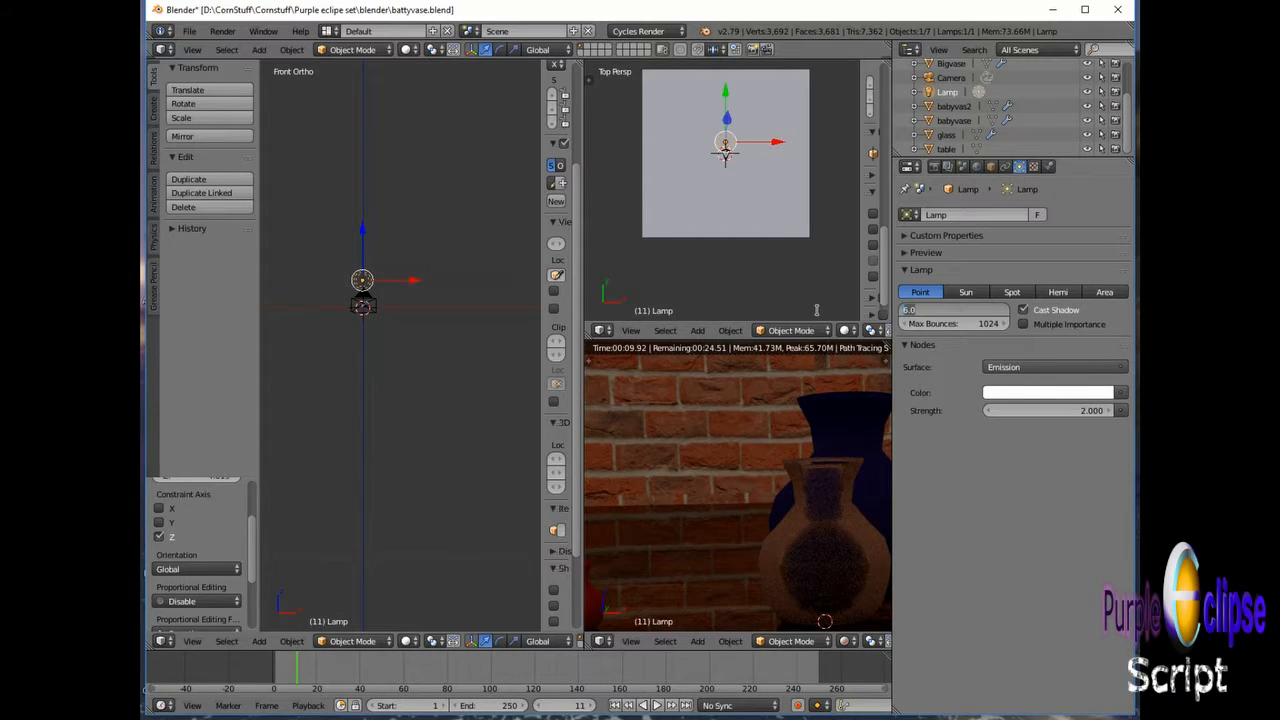
pyautogui.write('10')
pyautogui.press('Return')
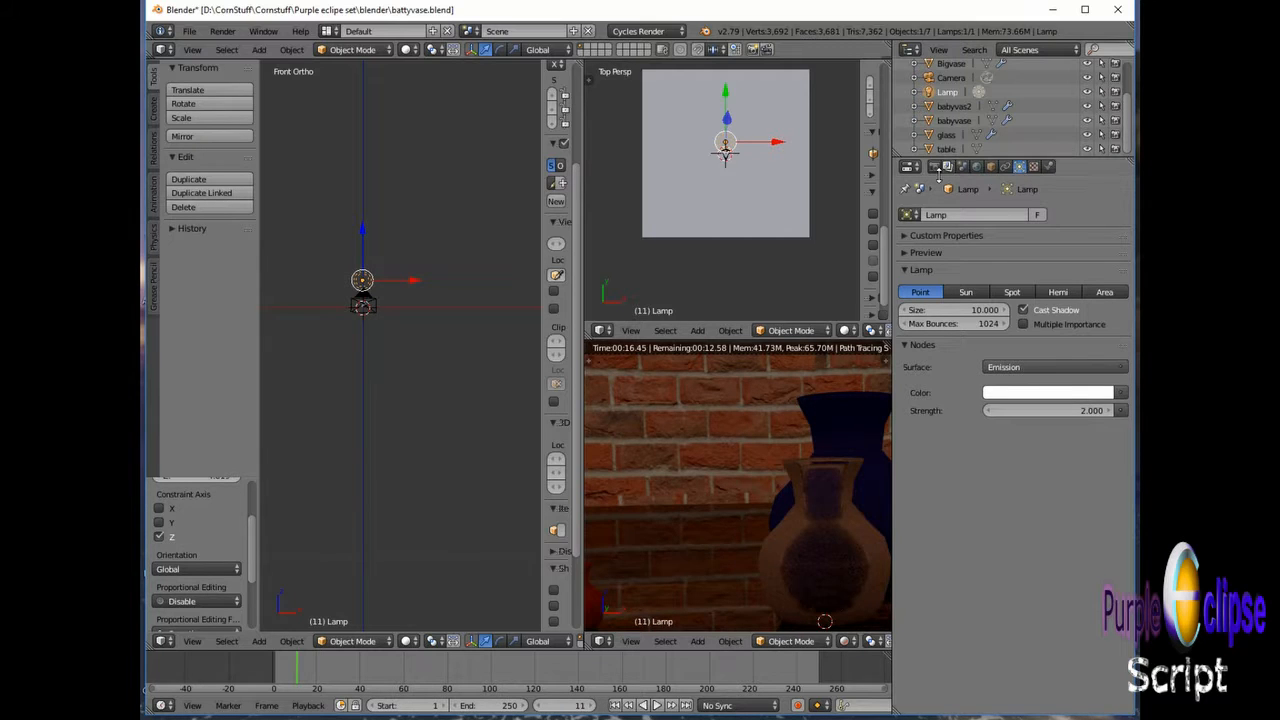
# Step: Show the World settings and display the World's shader nodes in the Node Editor in place of the front view
pyautogui.click(977, 166)
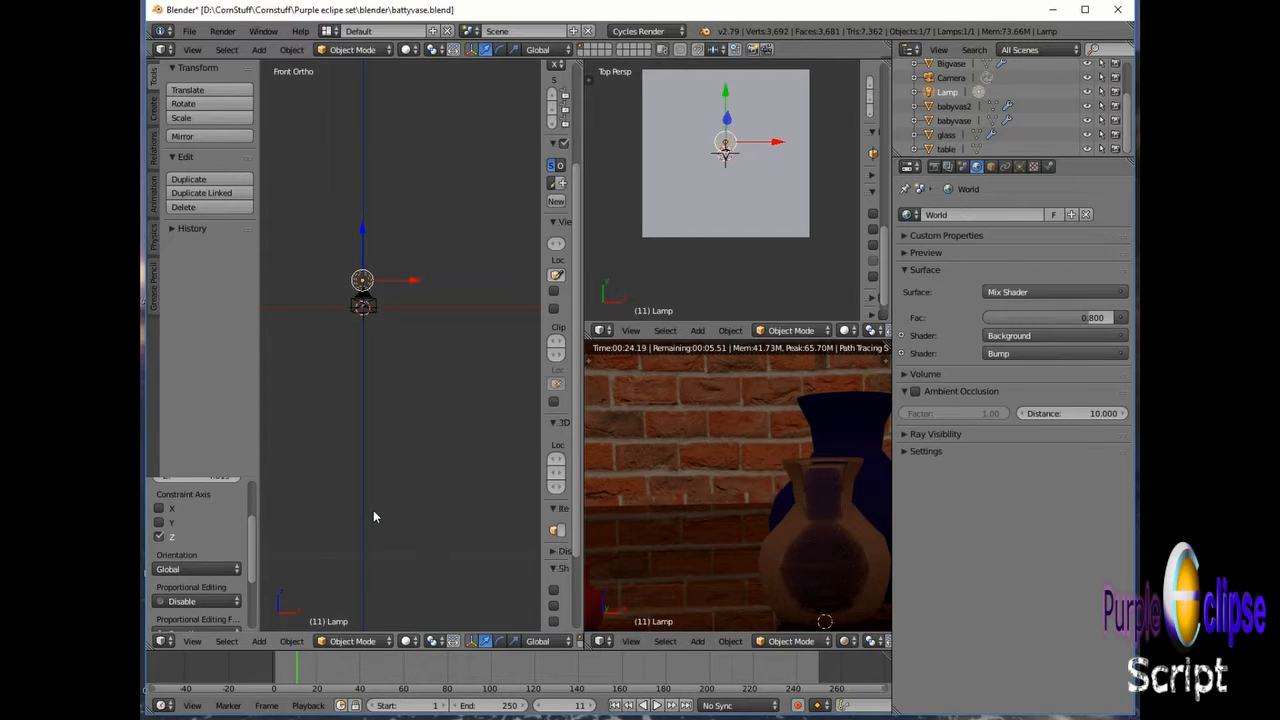
pyautogui.hotkey('shift', 'F3')
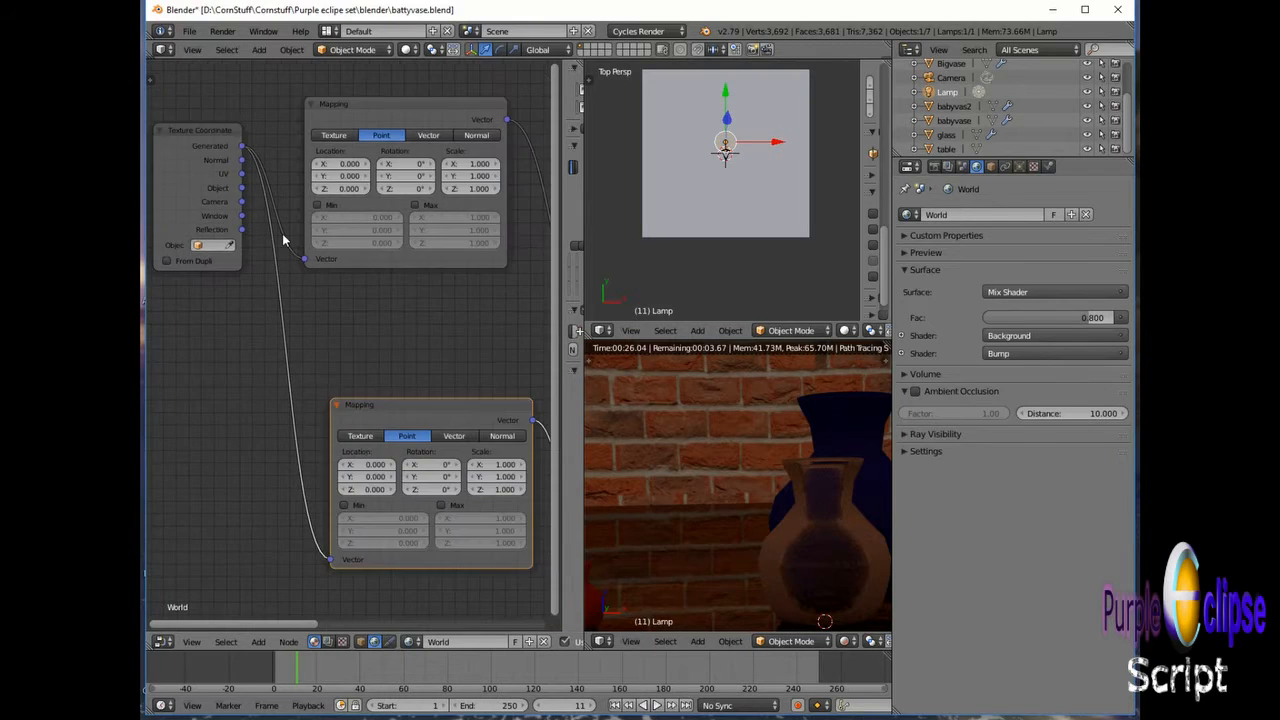
pyautogui.scroll(4, 376, 235)
pyautogui.scroll(3, 376, 235)
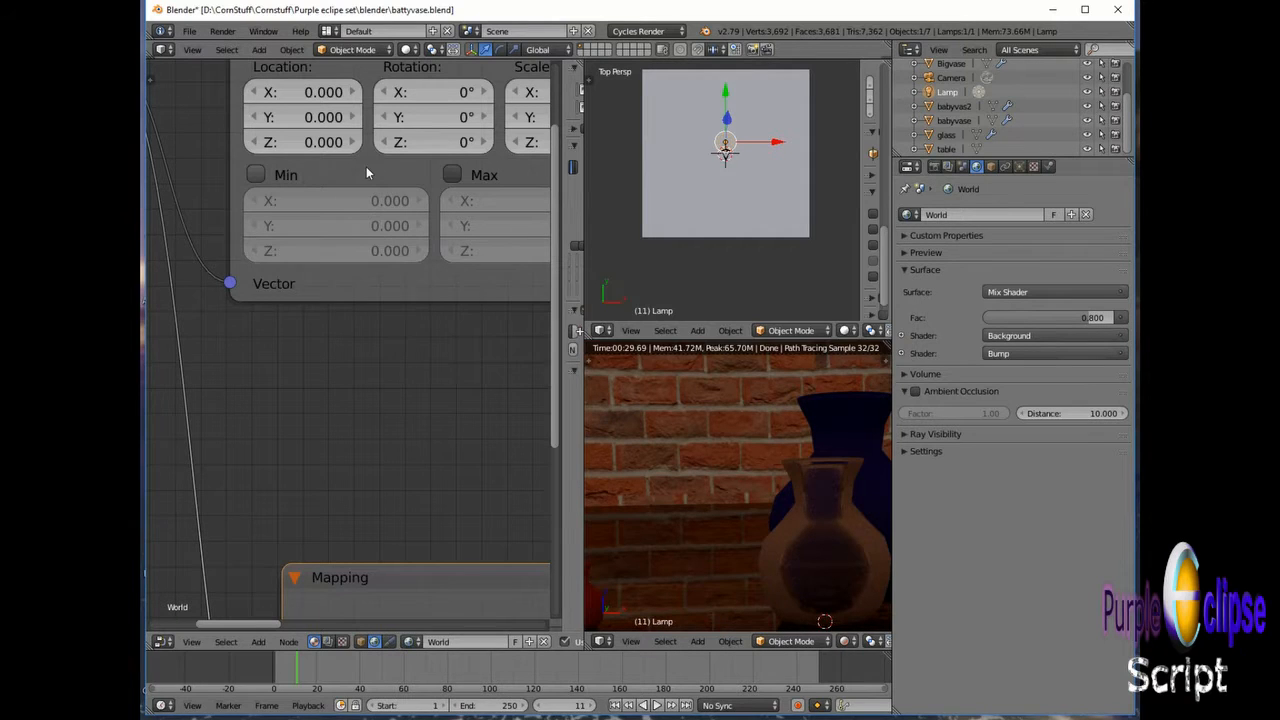
# Step: Set the upper World Mapping node's location to X 2.9, Y 1.6 and Z -18.1
pyautogui.click(347, 93)
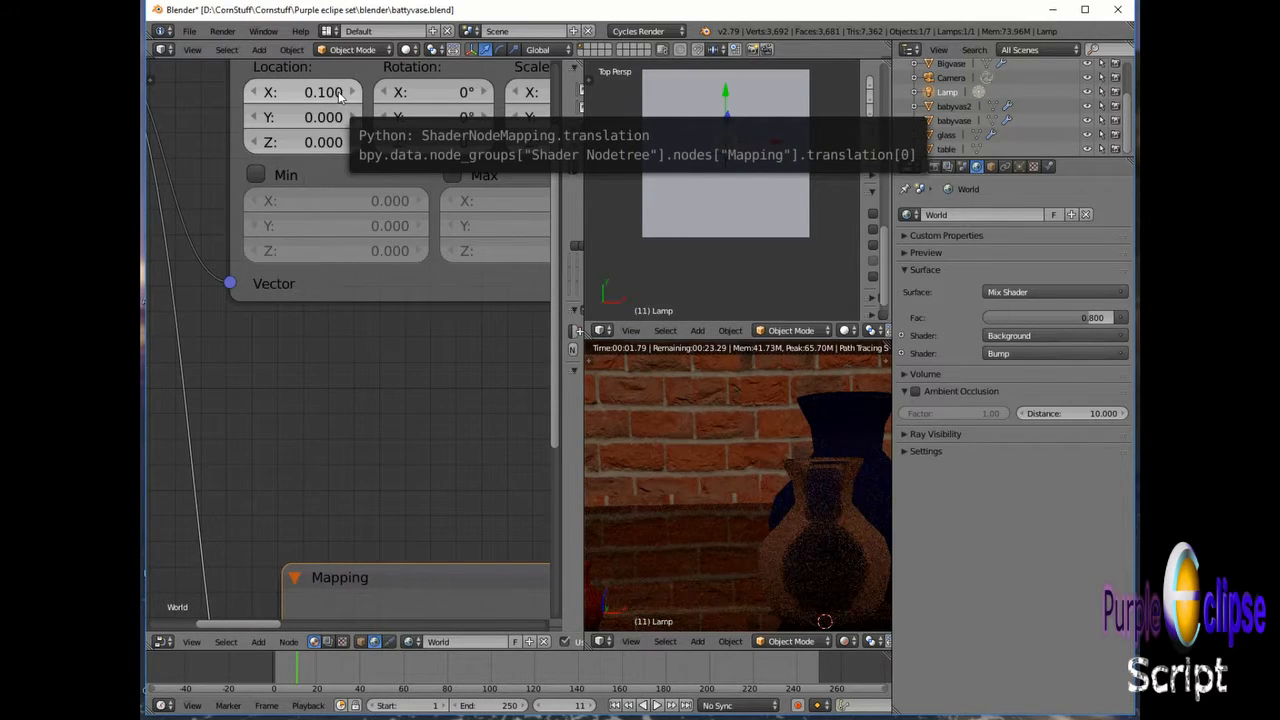
pyautogui.click(337, 92)
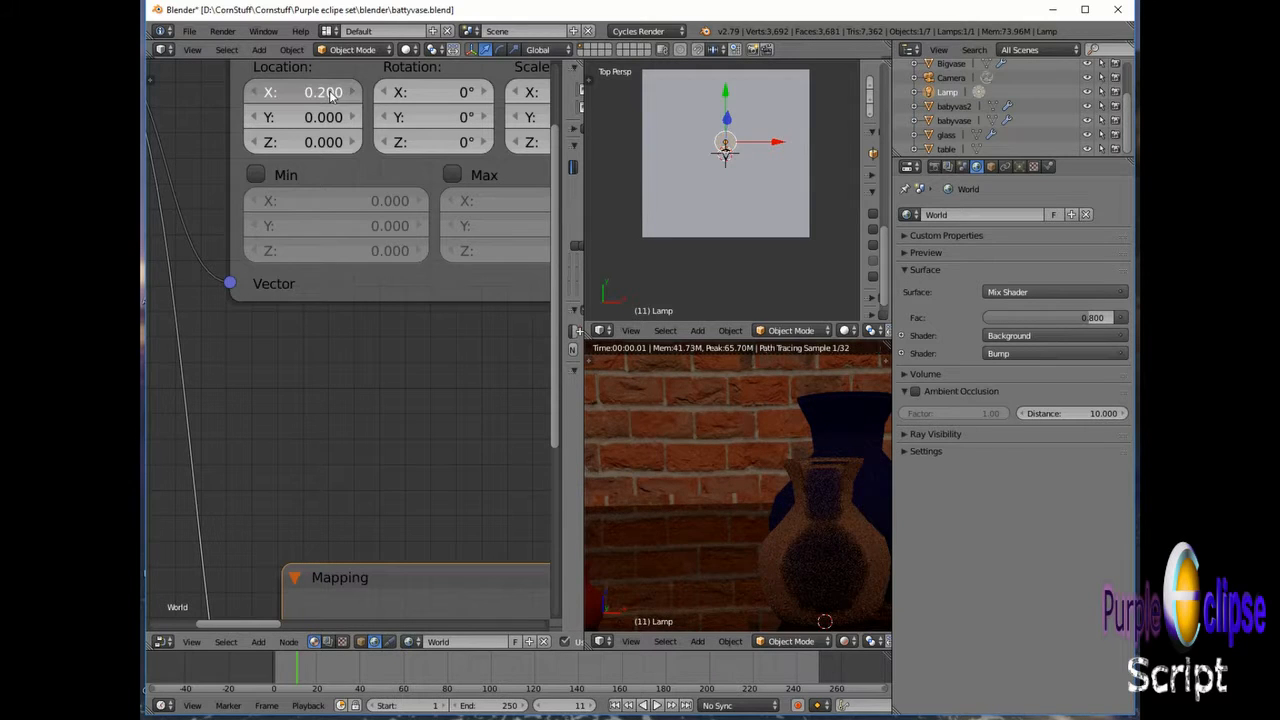
pyautogui.click(324, 93)
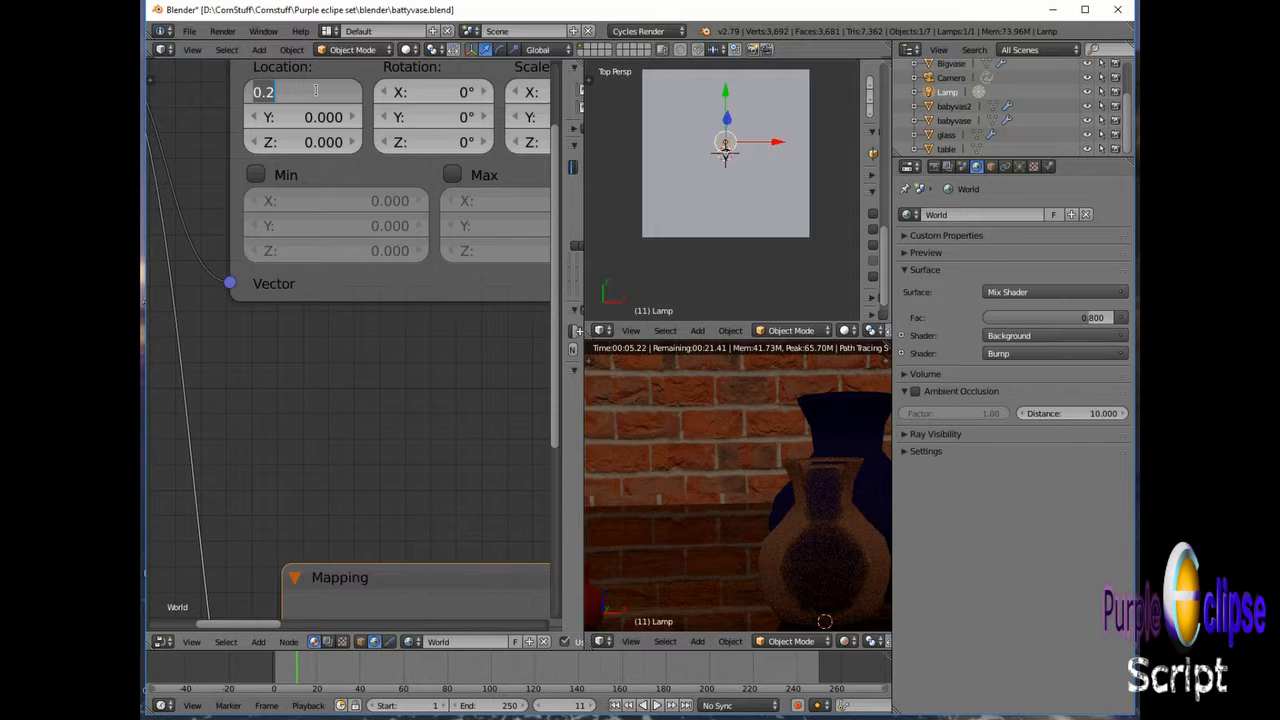
pyautogui.moveTo(316, 91); pyautogui.dragTo(162, 91)
pyautogui.write('2.9')
pyautogui.press('Return')
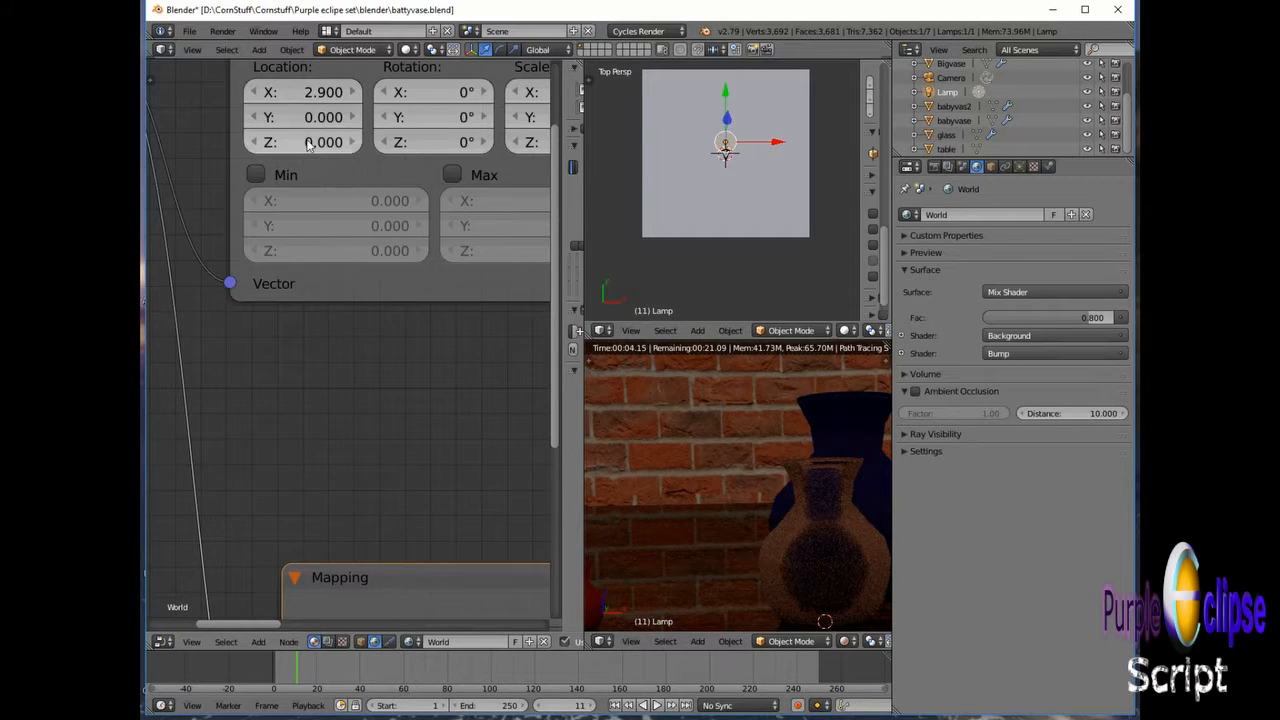
pyautogui.click(330, 116)
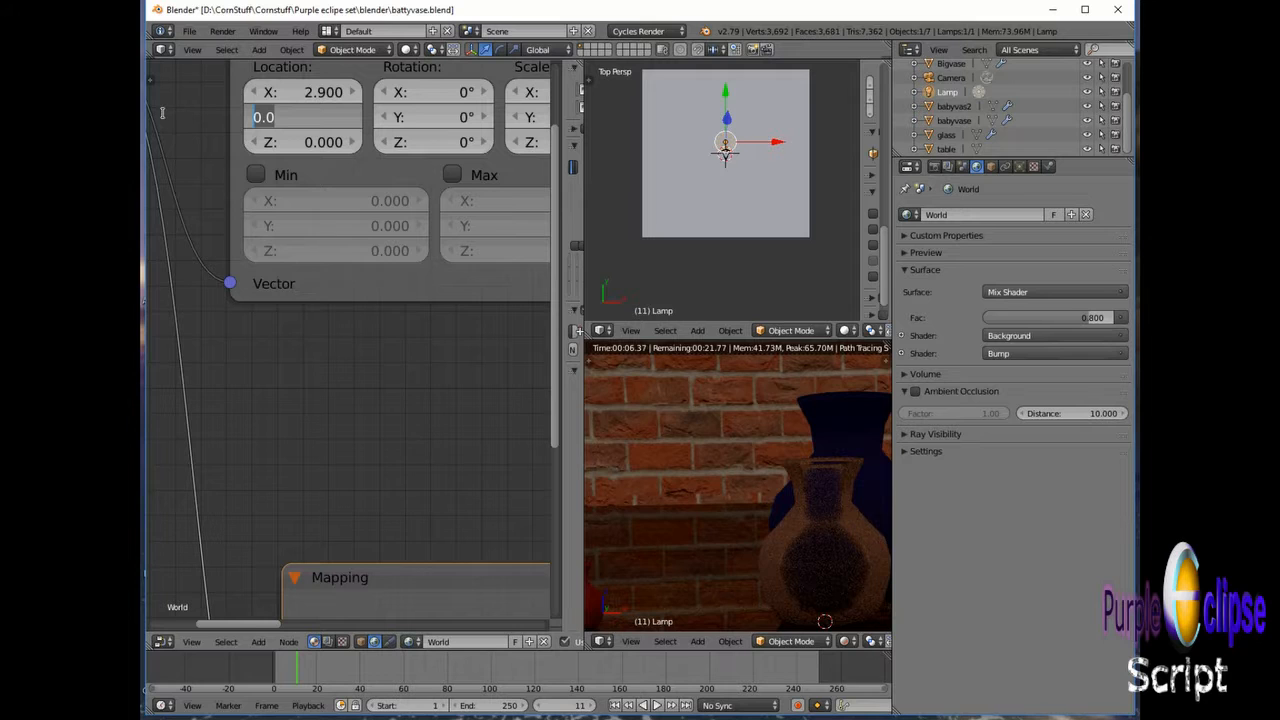
pyautogui.write('1.6')
pyautogui.press('Return')
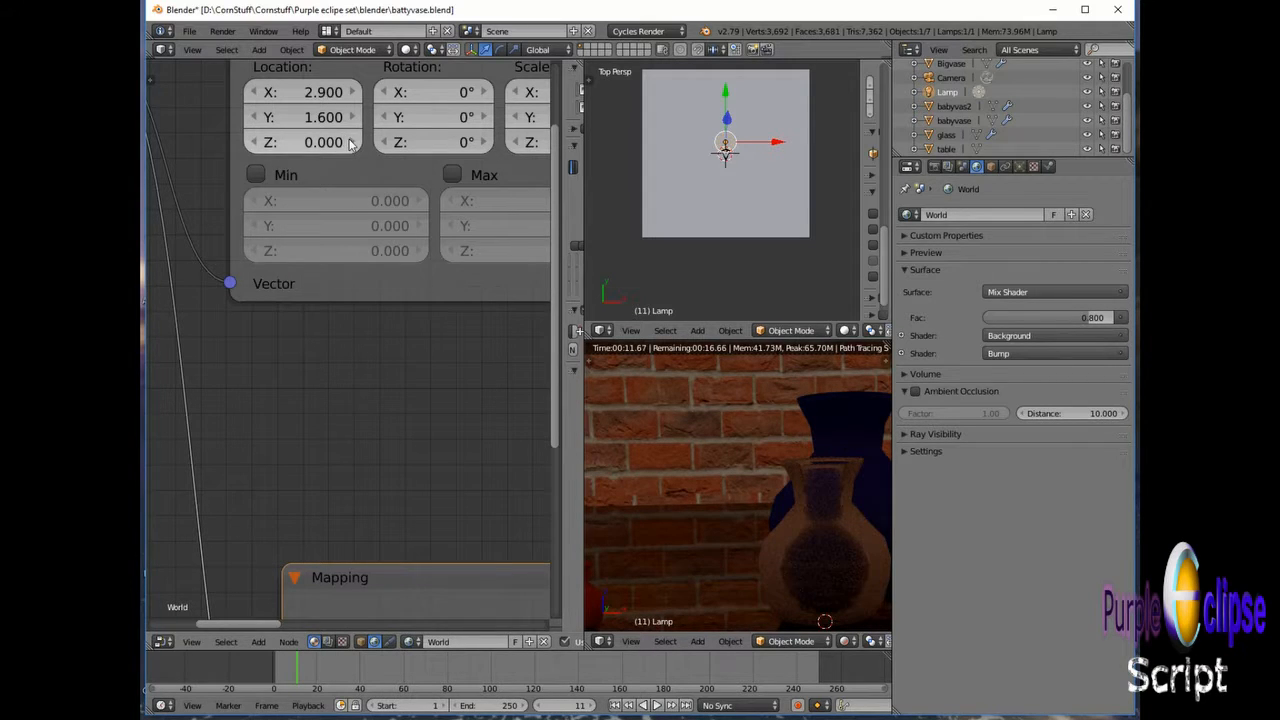
pyautogui.moveTo(351, 143); pyautogui.dragTo(212, 143)
# Step: Set the lower World Mapping node's Z location to 1
pyautogui.keyDown('shift'); pyautogui.scroll(-5, 351, 142); pyautogui.keyUp('shift')
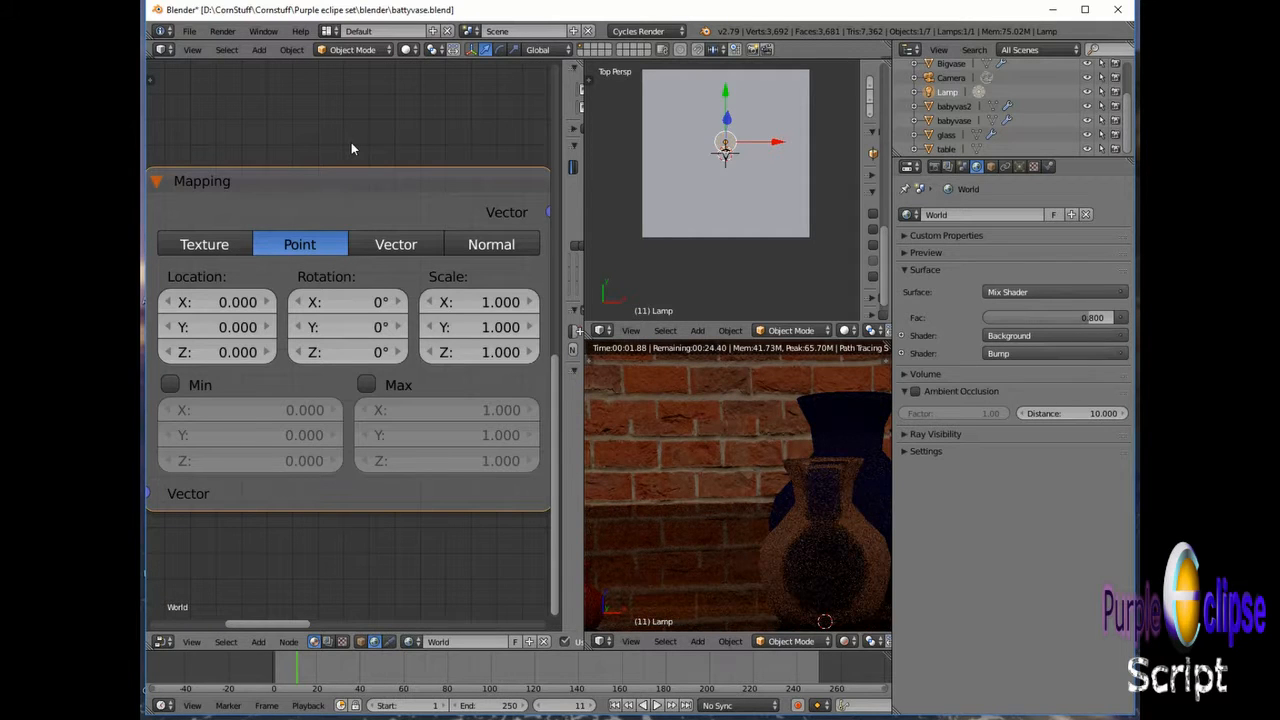
pyautogui.click(220, 362)
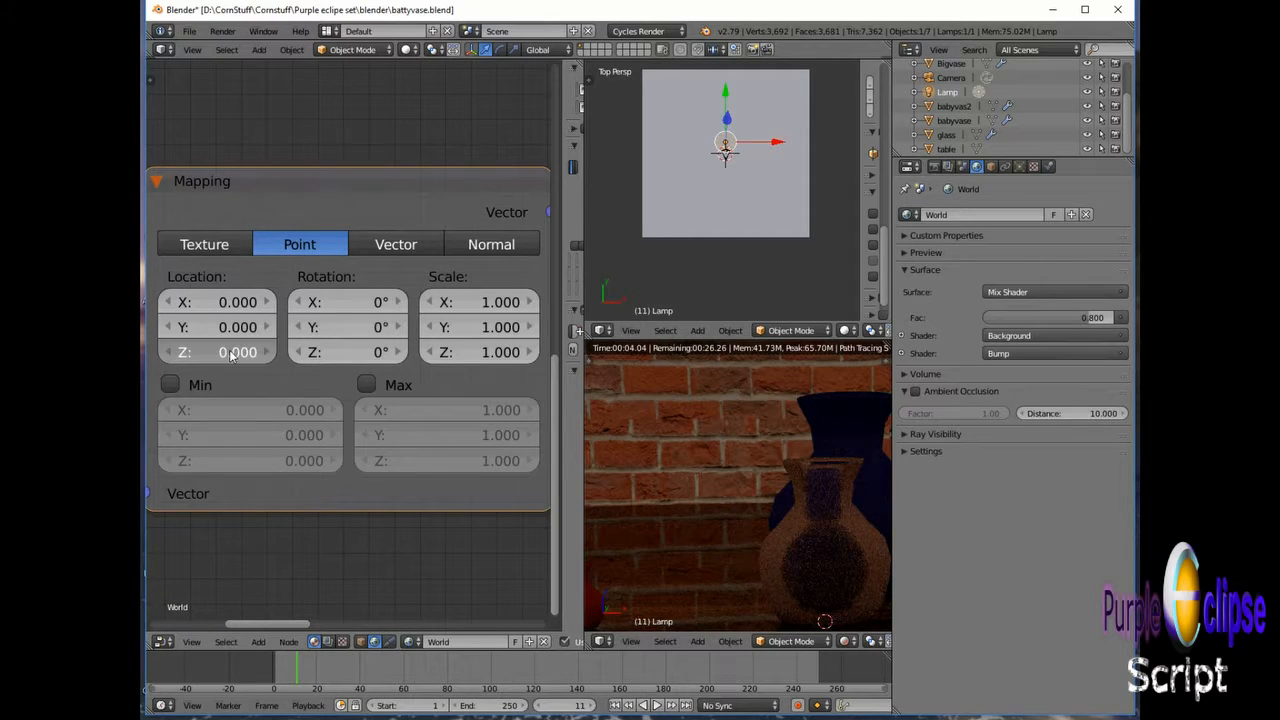
pyautogui.write('1')
pyautogui.press('Return')
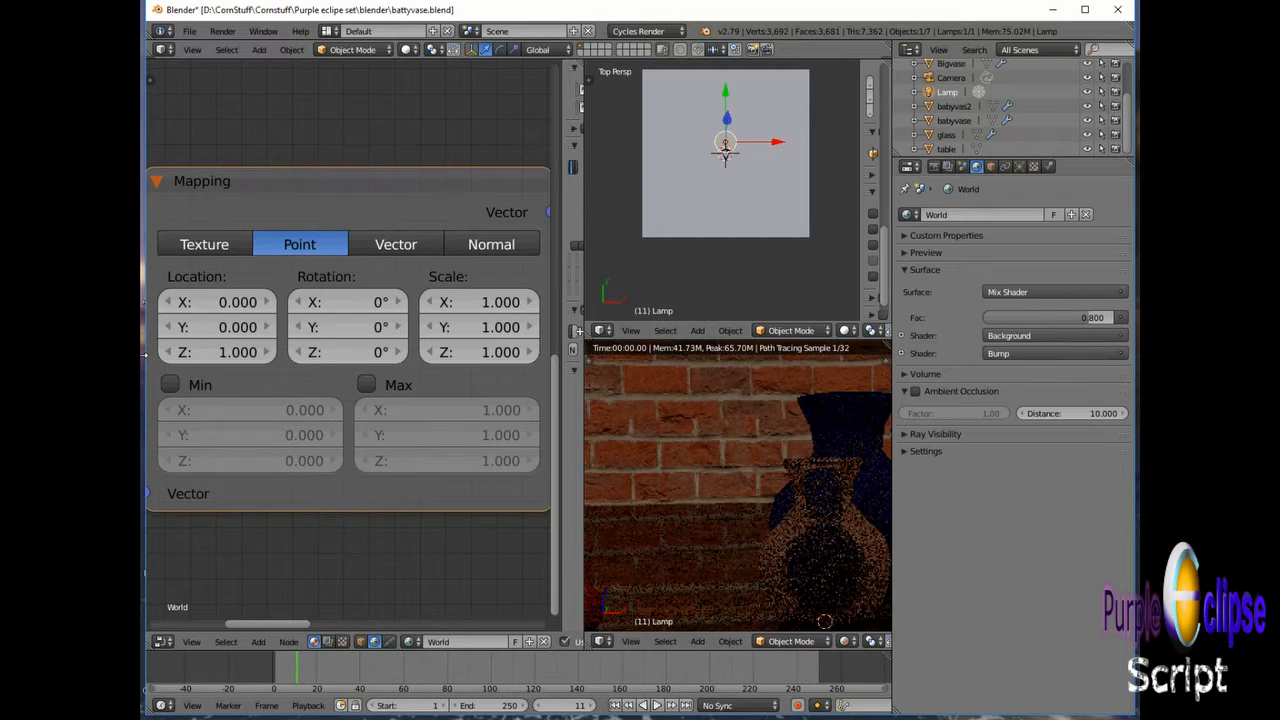
# Step: Move the lower Mapping node slightly upward in the World node tree
pyautogui.scroll(-2, 370, 387)
pyautogui.scroll(-3, 369, 381)
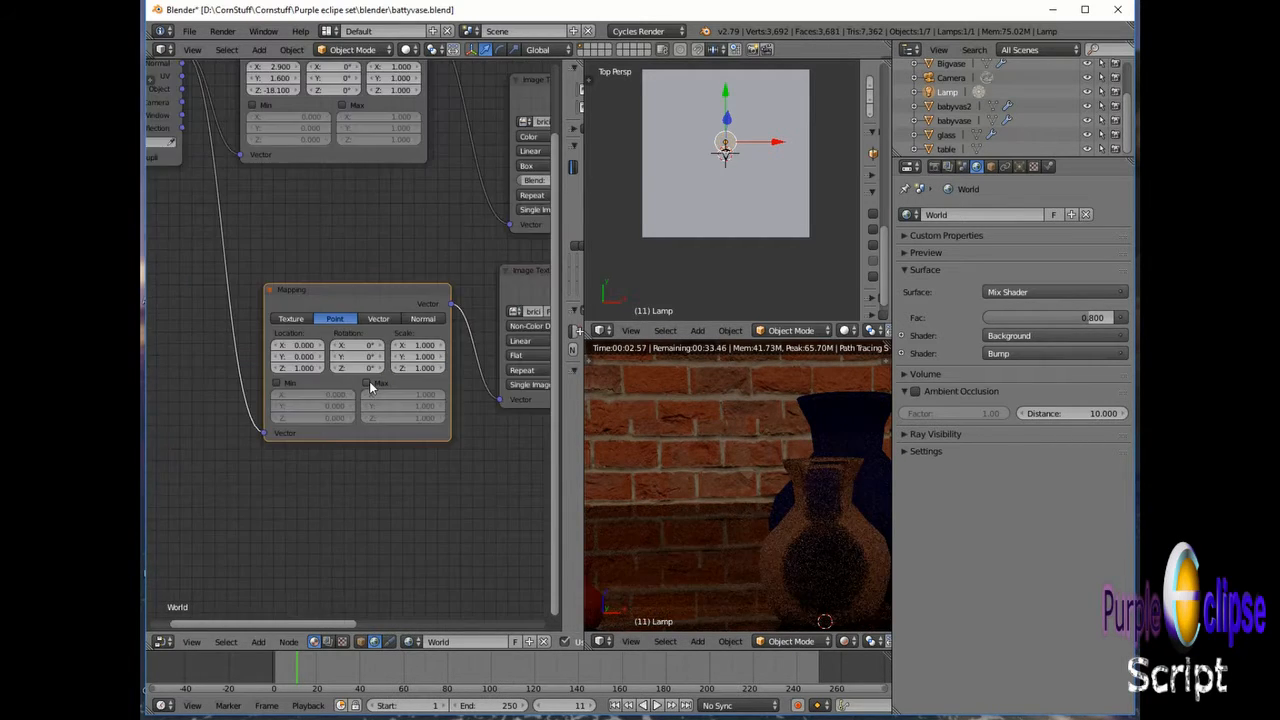
pyautogui.scroll(2, 369, 381)
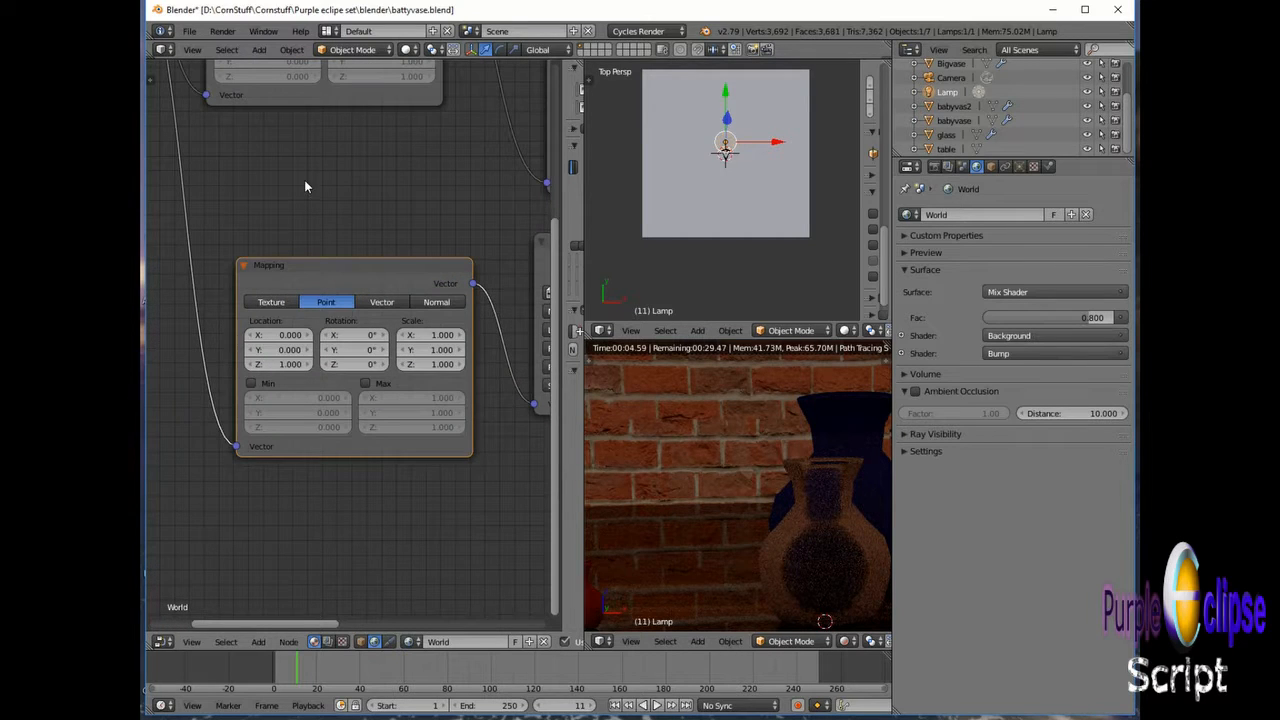
pyautogui.scroll(1, 291, 199)
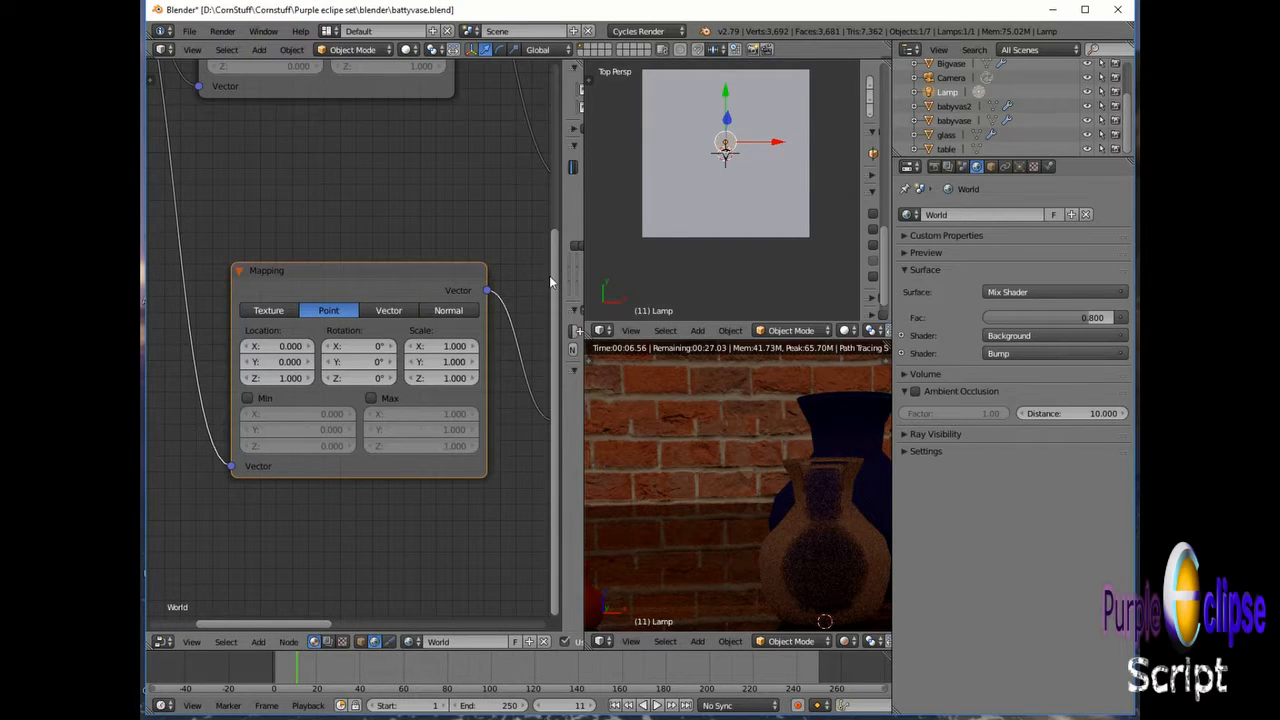
pyautogui.press('g')
pyautogui.click(548, 245)
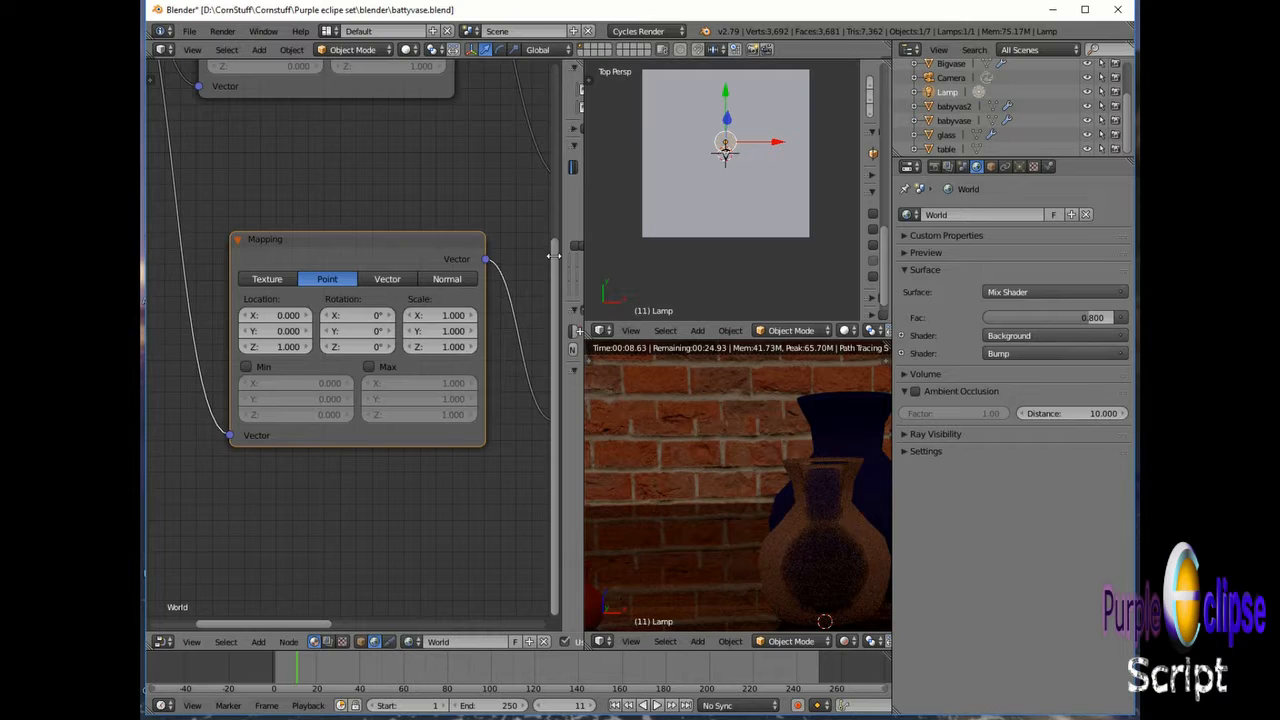
# Step: Set the upper World Mapping node's Z location to 1
pyautogui.moveTo(554, 254); pyautogui.dragTo(560, 123)
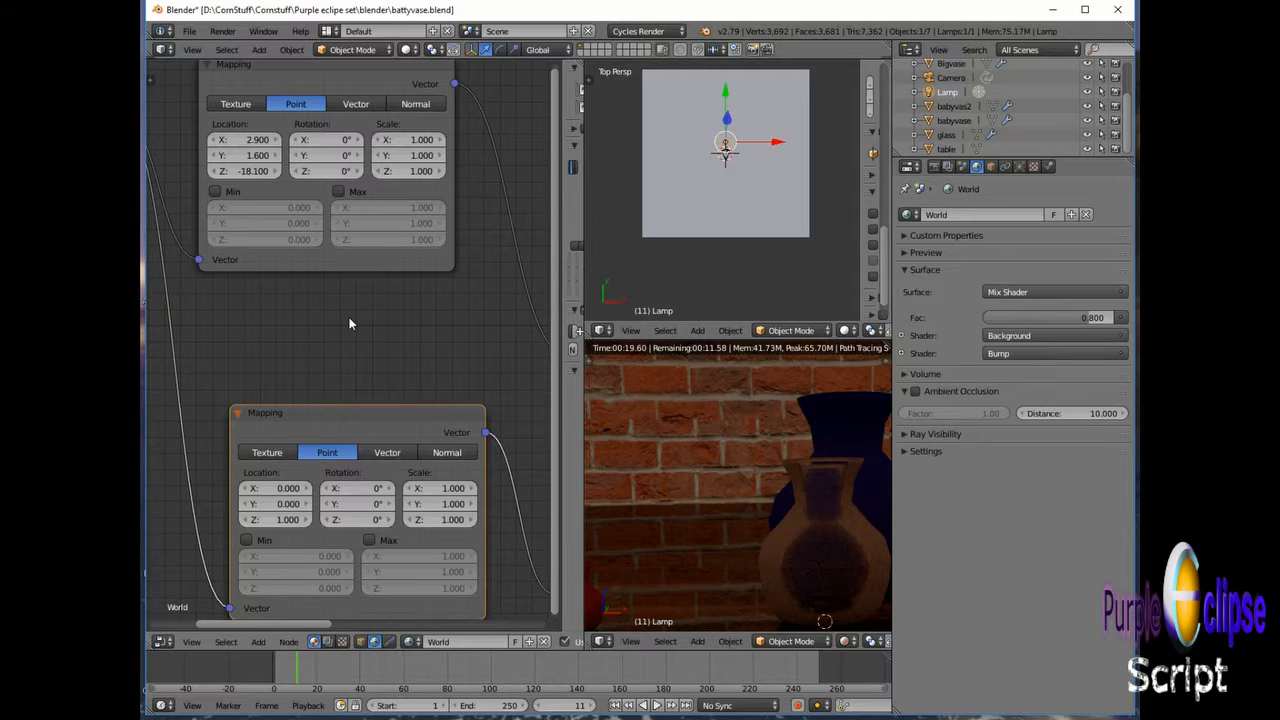
pyautogui.click(265, 173)
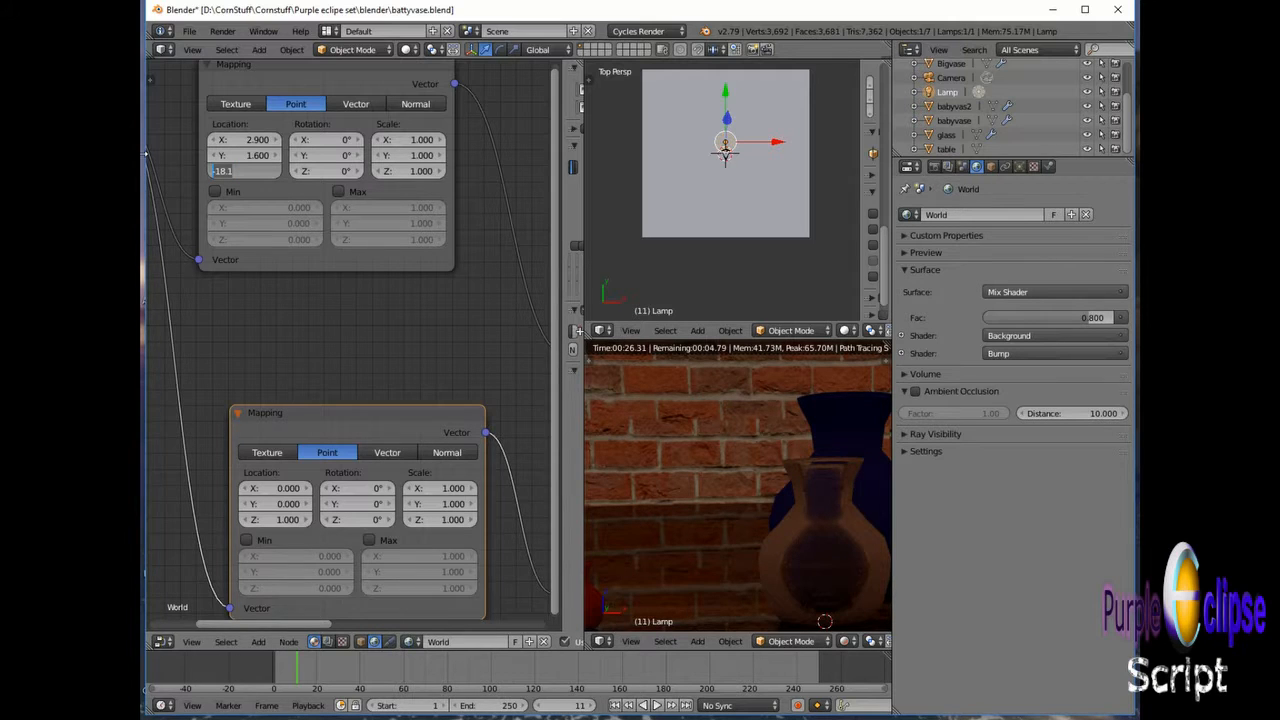
pyautogui.write('1')
pyautogui.press('Return')
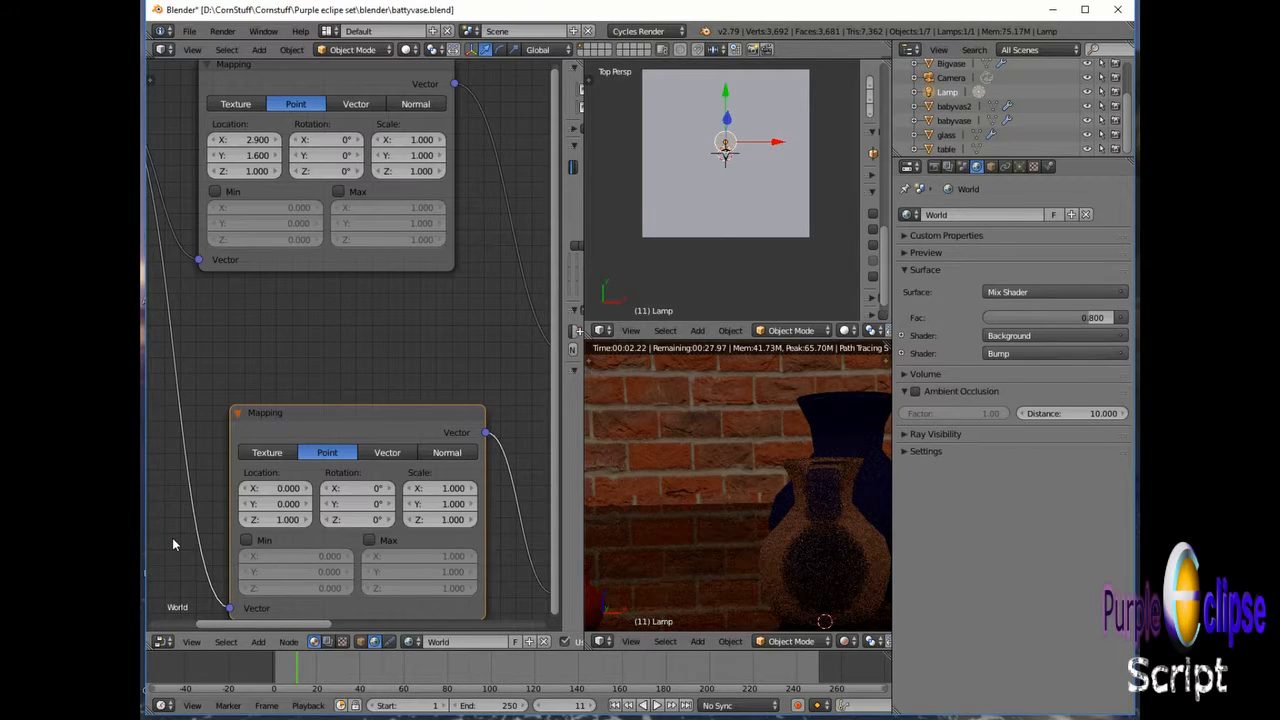
# Step: Set the lower World Mapping node's location to X 2.9 and Y 1.6
pyautogui.click(289, 491)
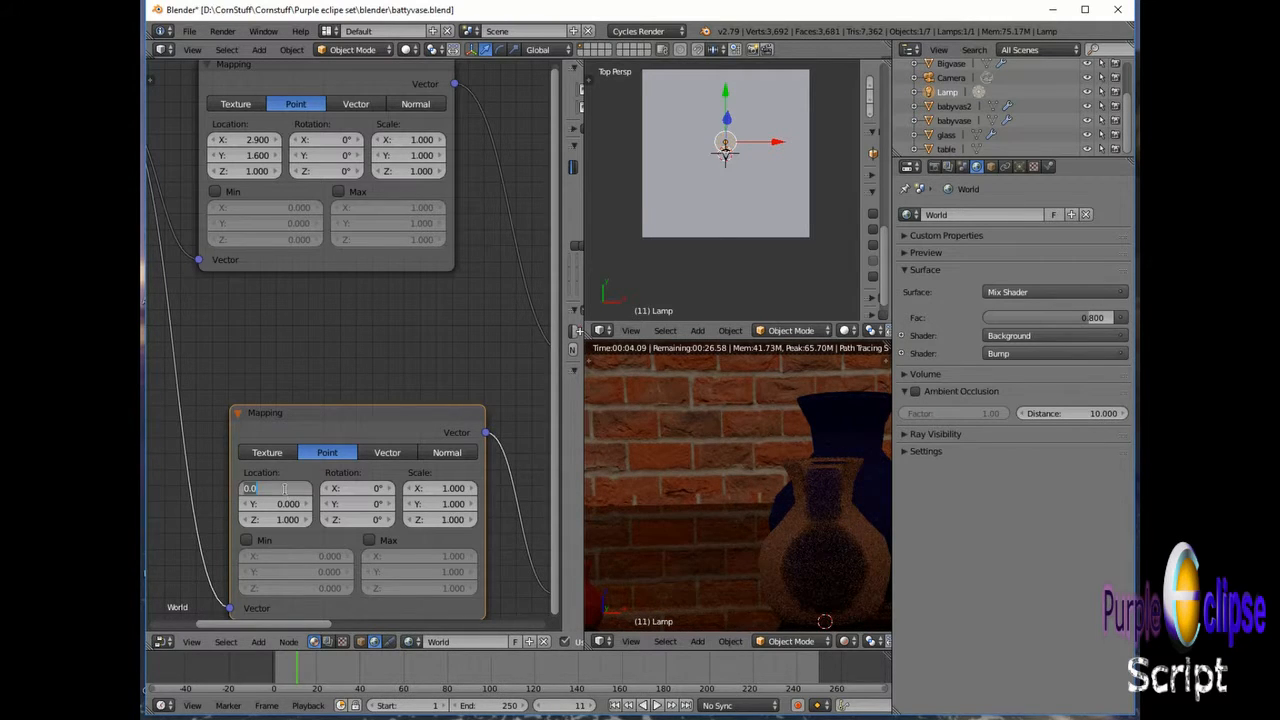
pyautogui.click(186, 473)
pyautogui.press('KP_Decimal')
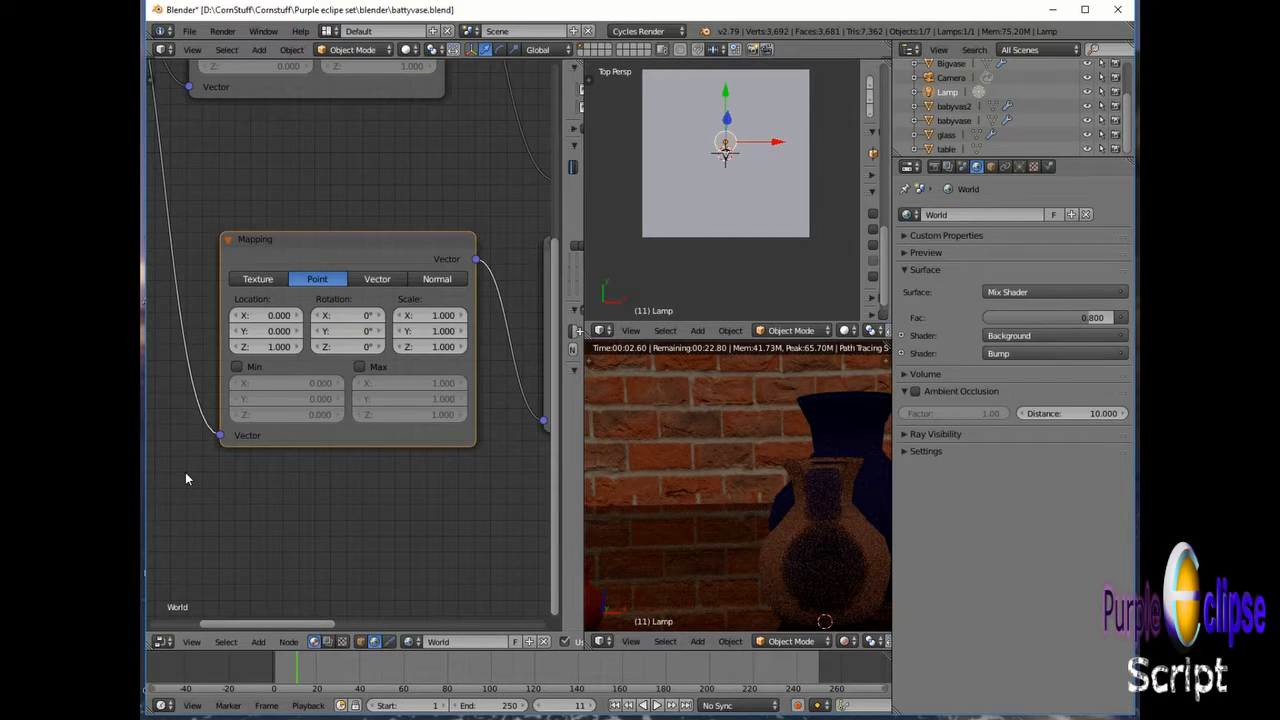
pyautogui.click(276, 316)
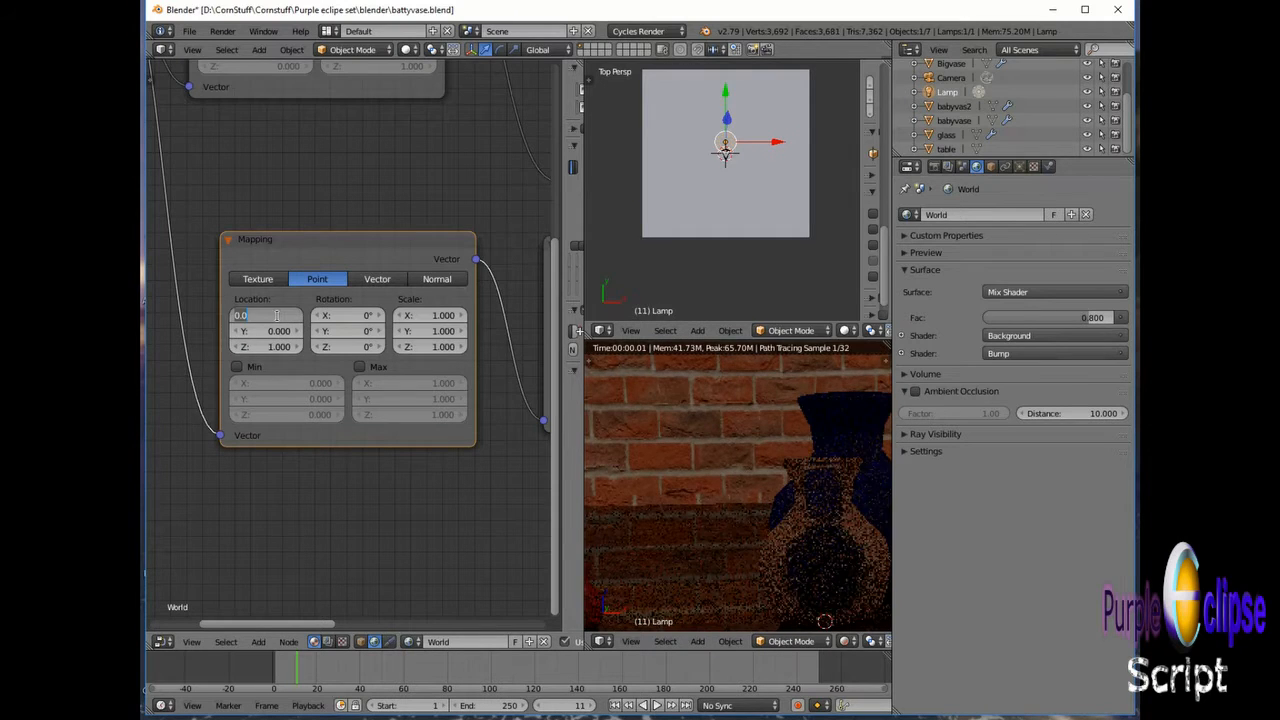
pyautogui.write('2.9')
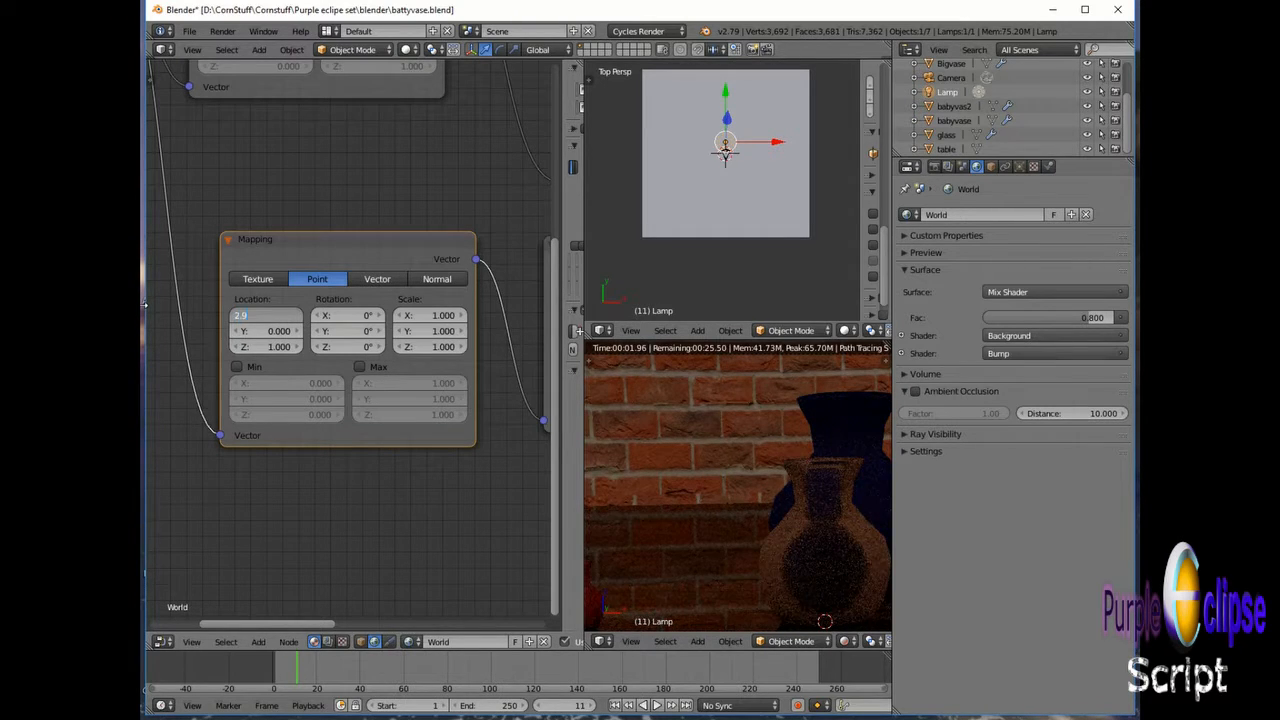
pyautogui.press('Return')
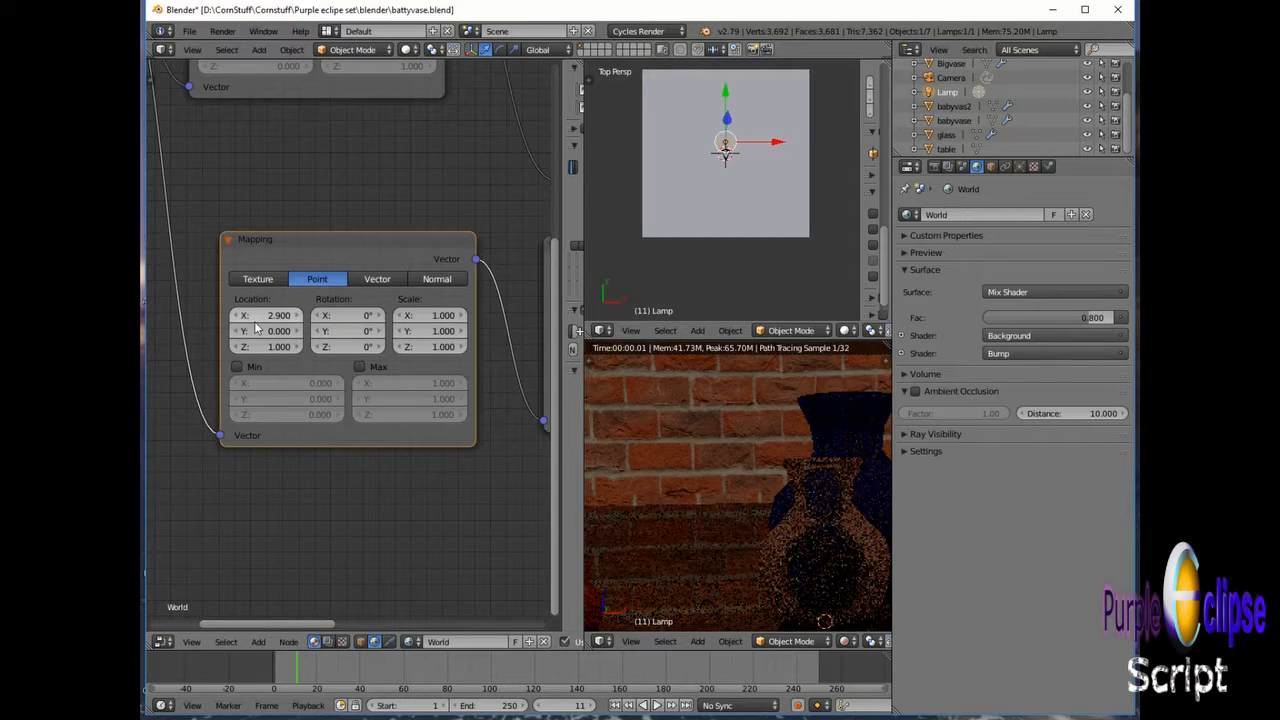
pyautogui.click(256, 330)
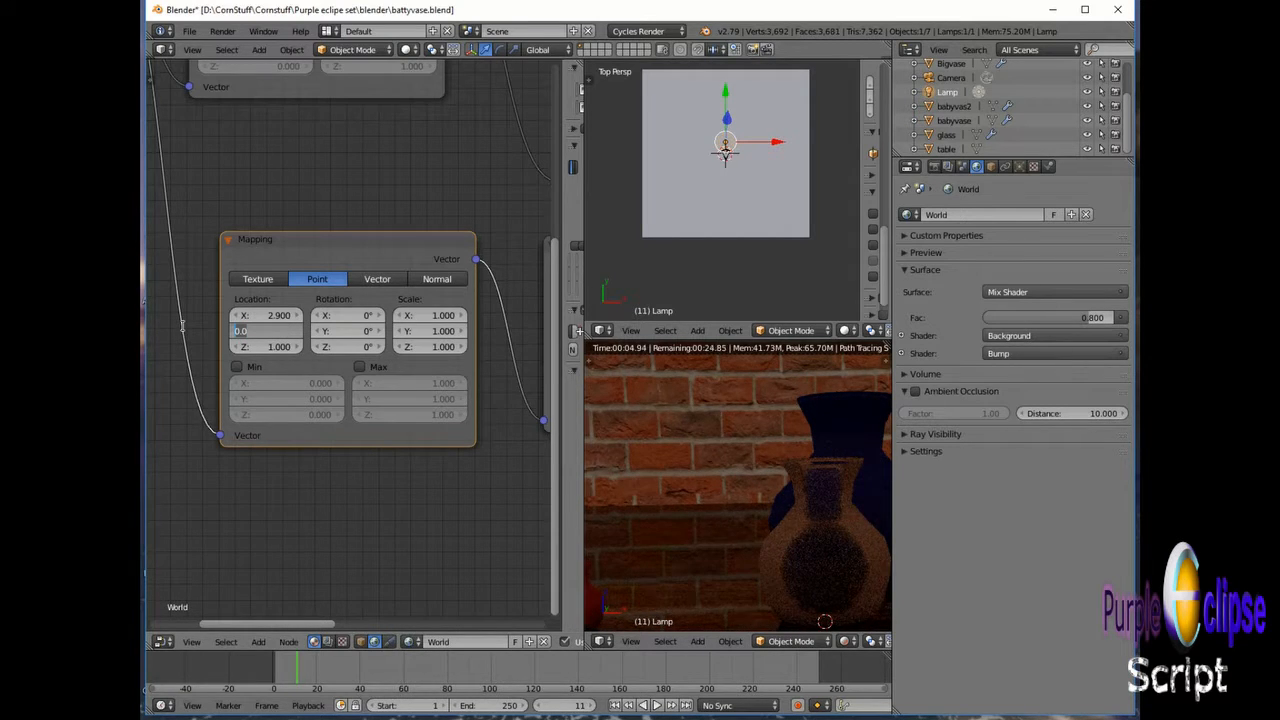
pyautogui.write('1.6')
pyautogui.press('Return')
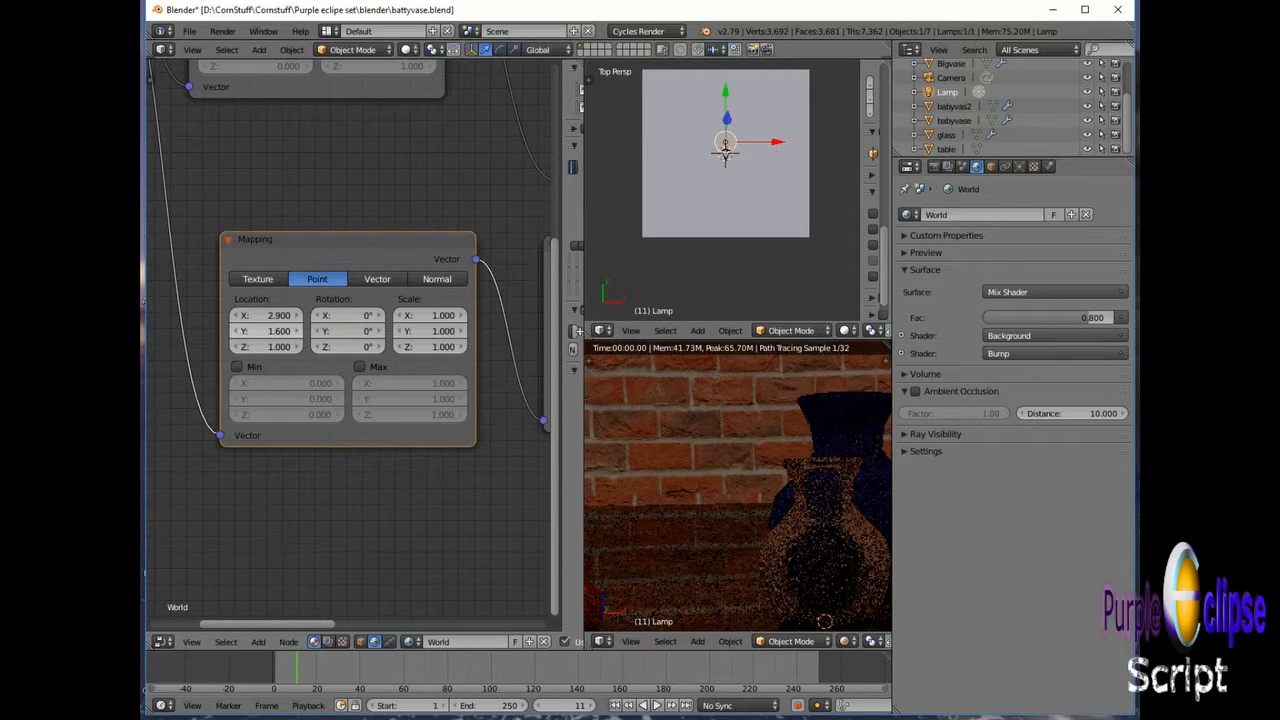
pyautogui.click(252, 345)
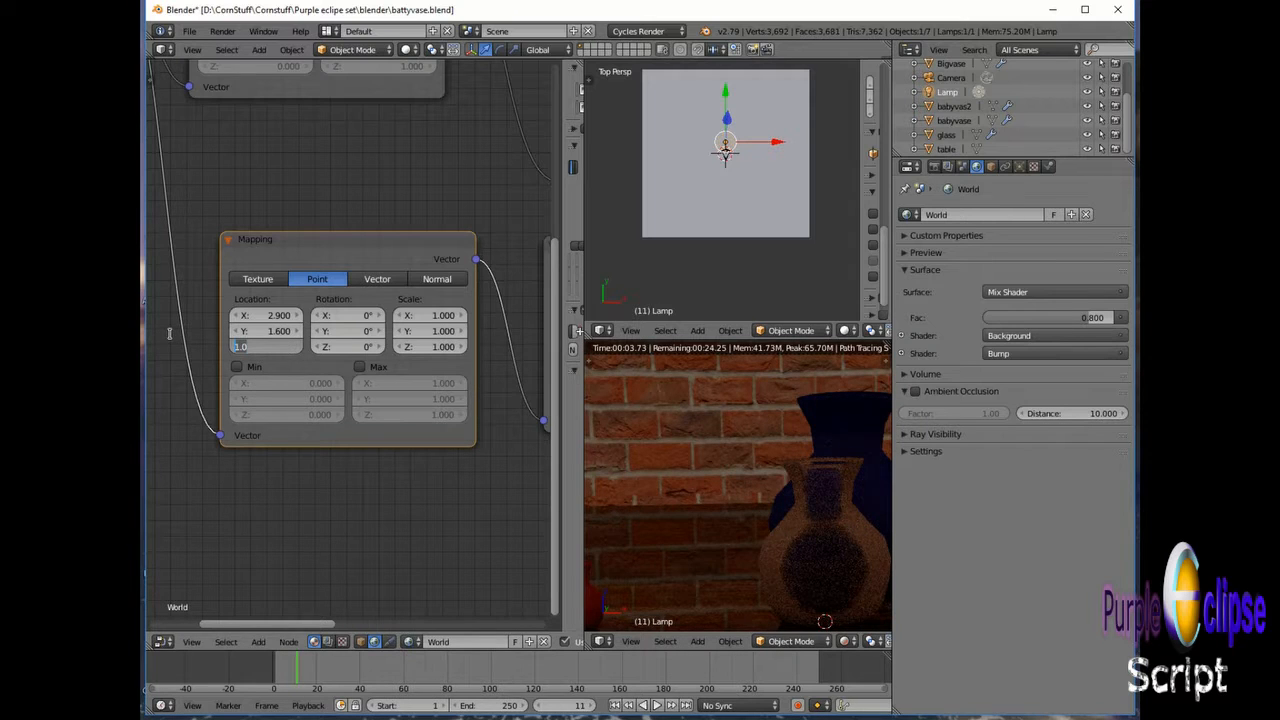
pyautogui.press('Return')
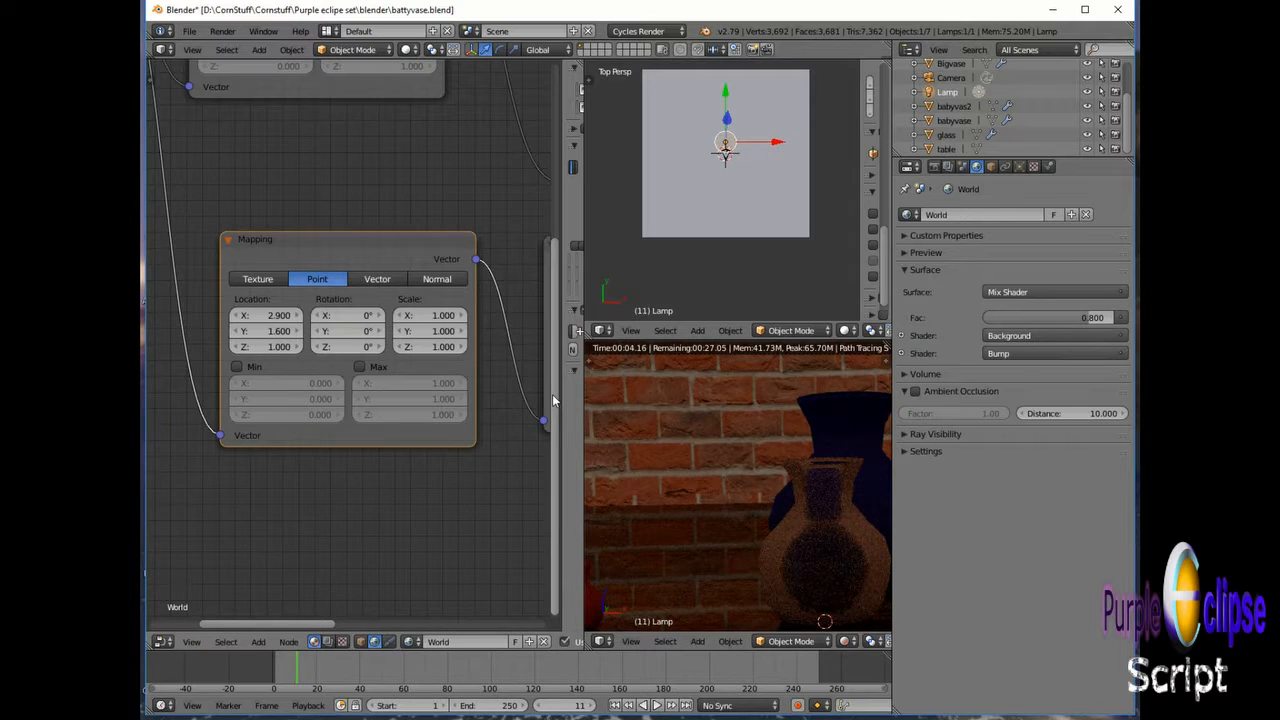
# Step: Adjust the upper World Mapping node's location to Y 0.2 and Z 1.6
pyautogui.moveTo(555, 397); pyautogui.dragTo(563, 242)
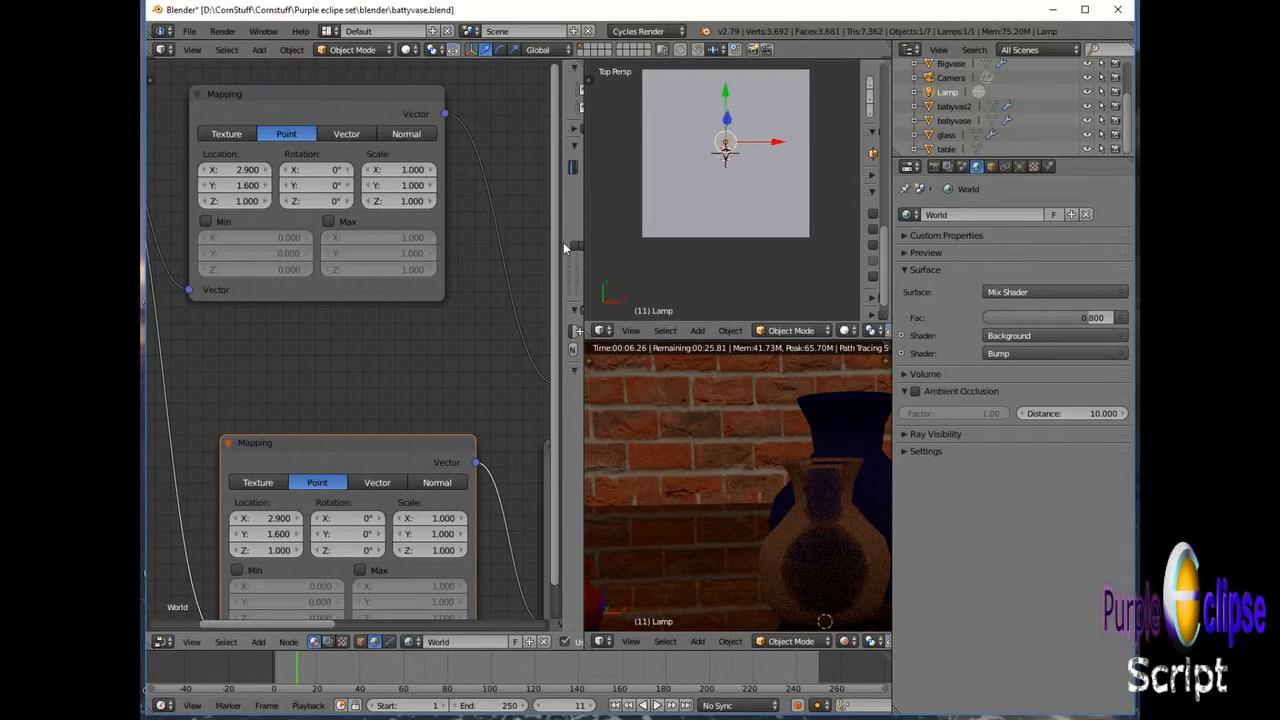
pyautogui.click(266, 186)
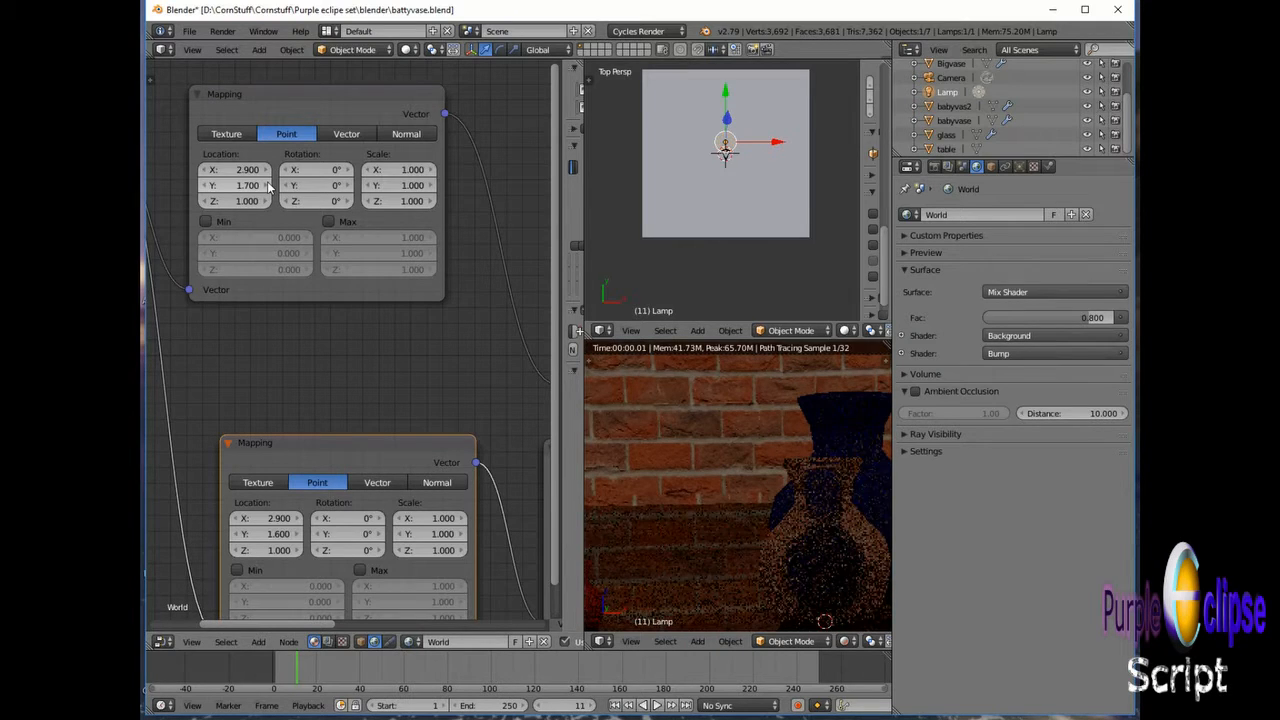
pyautogui.moveTo(267, 185); pyautogui.dragTo(254, 185)
pyautogui.click(266, 186)
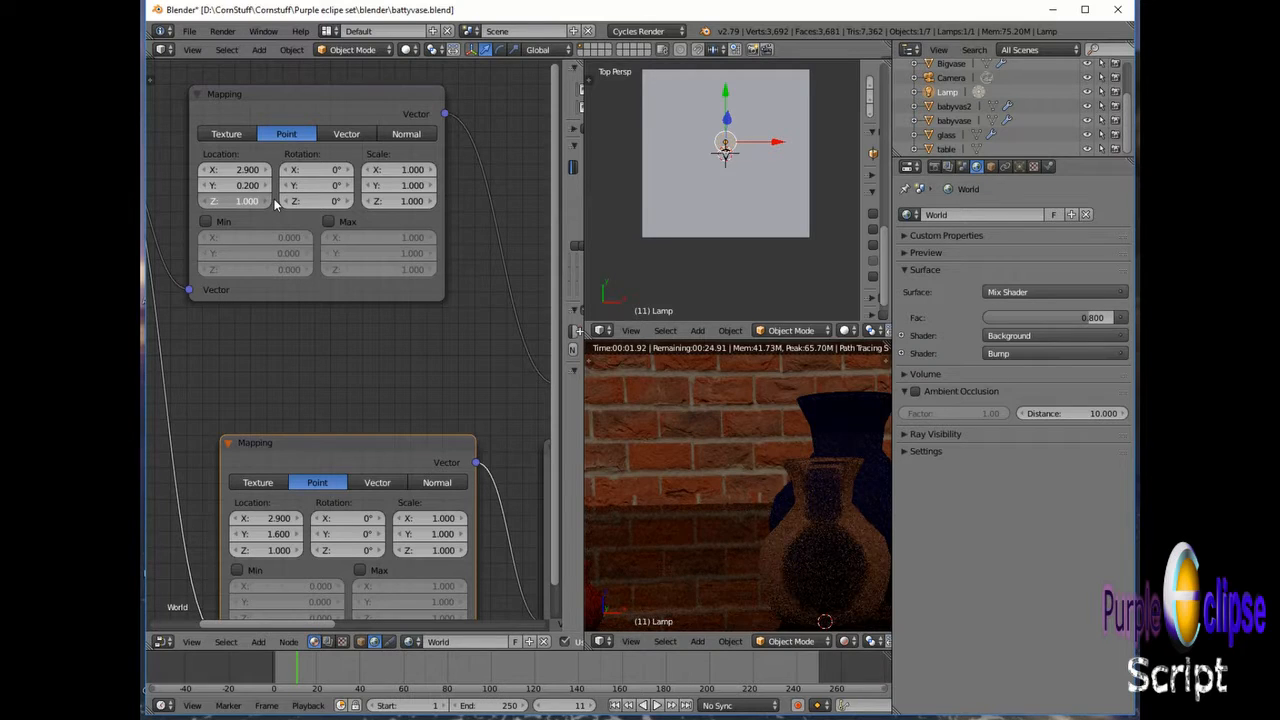
pyautogui.moveTo(266, 200); pyautogui.dragTo(275, 200)
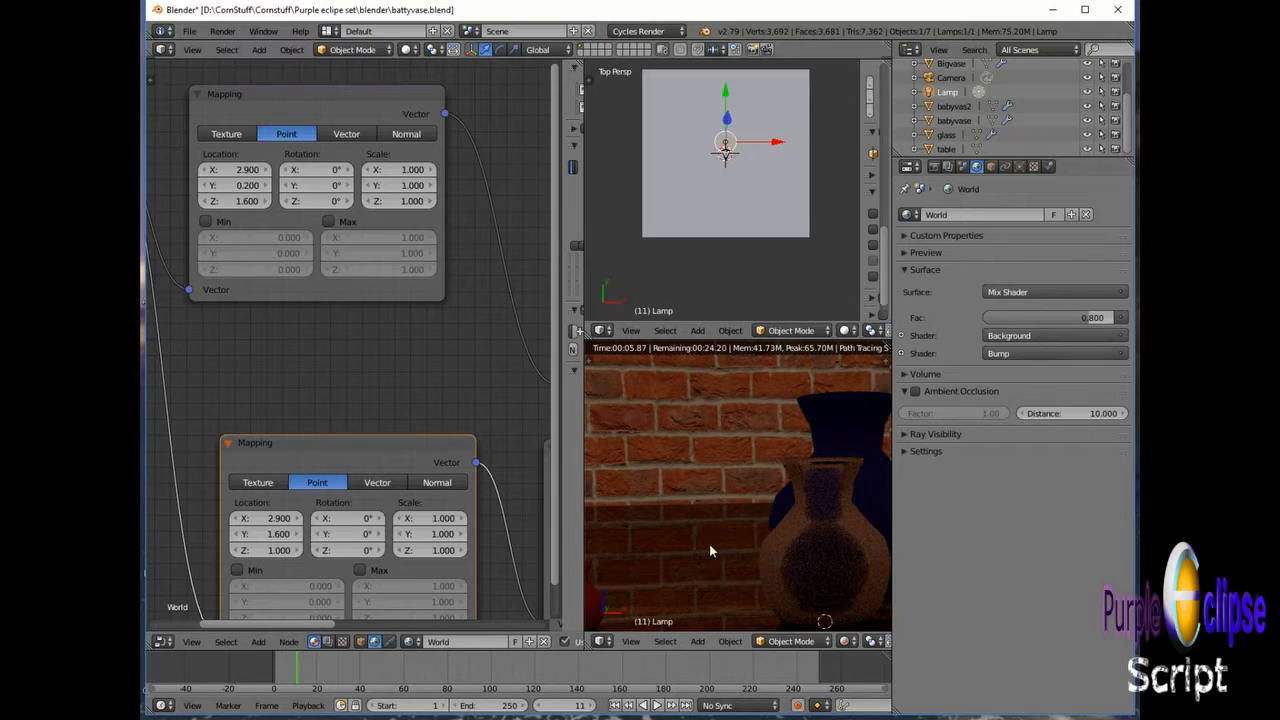
pyautogui.scroll(-1, 719, 525)
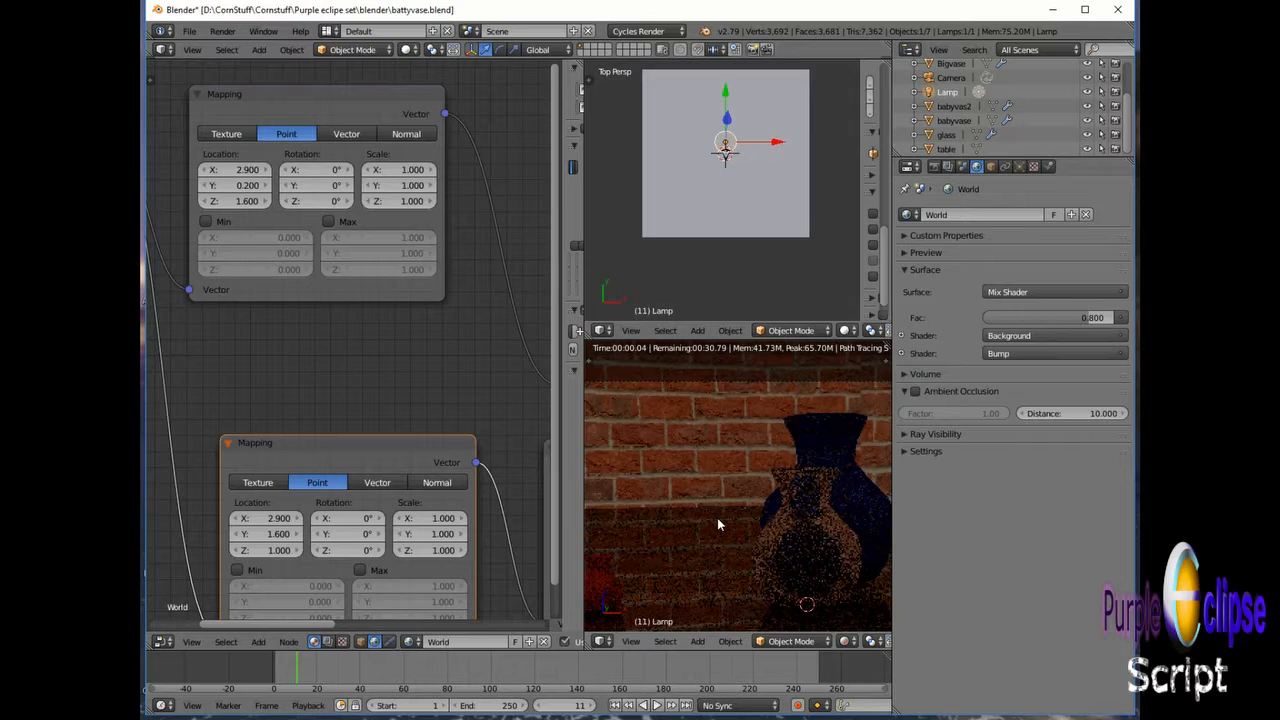
pyautogui.scroll(-1, 719, 525)
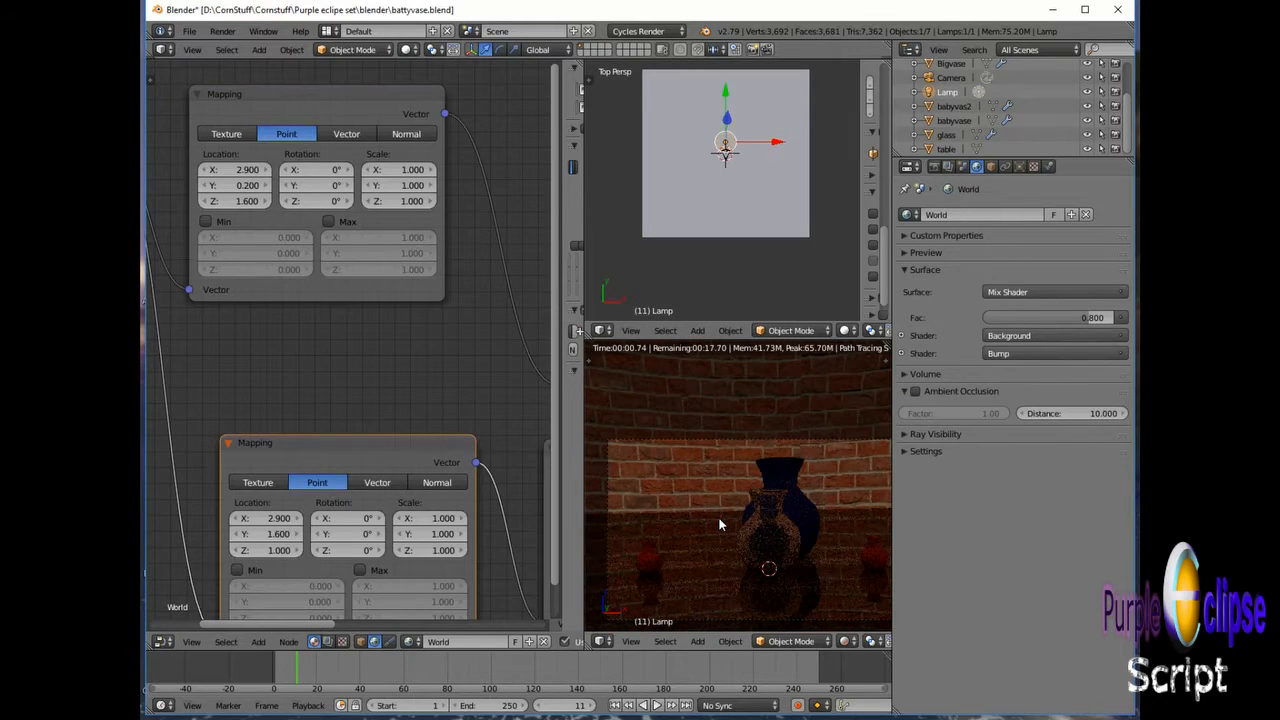
pyautogui.scroll(2, 718, 524)
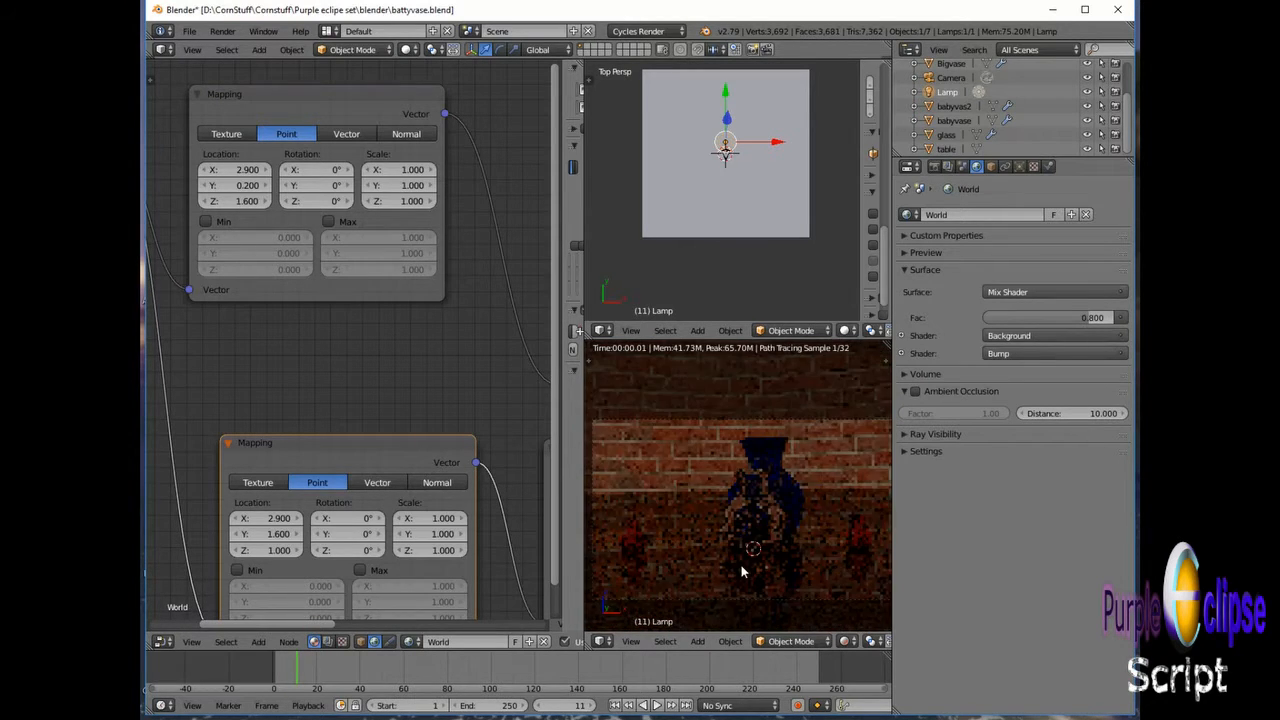
# Step: Examine the brick-wall background around the vases in the rendered view, both close up and from farther away
pyautogui.scroll(2, 720, 568)
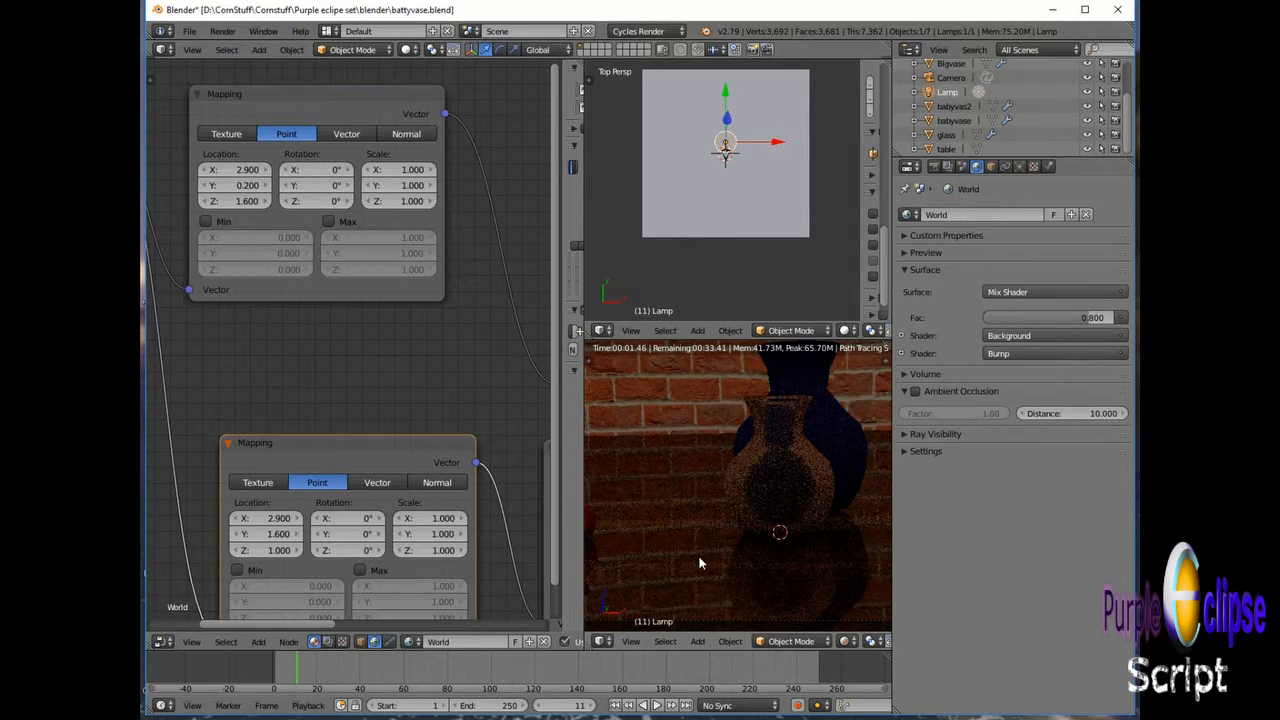
pyautogui.scroll(-5, 692, 555)
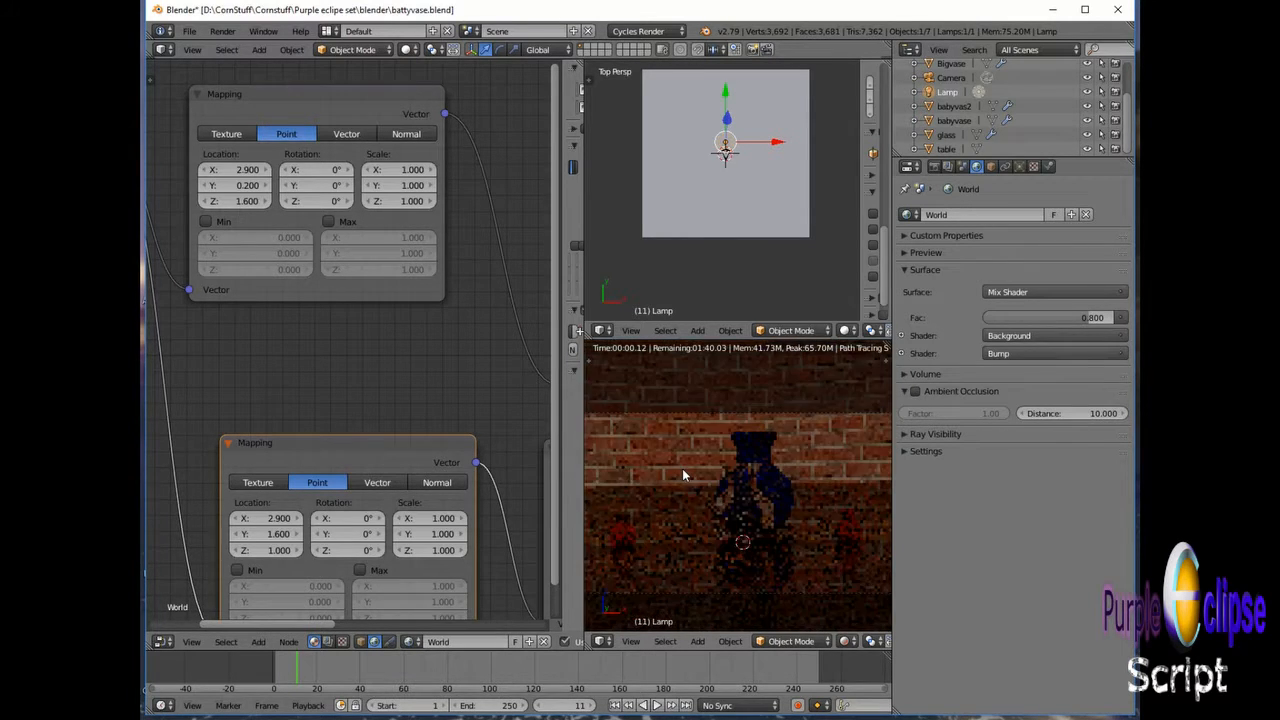
pyautogui.scroll(5, 680, 460)
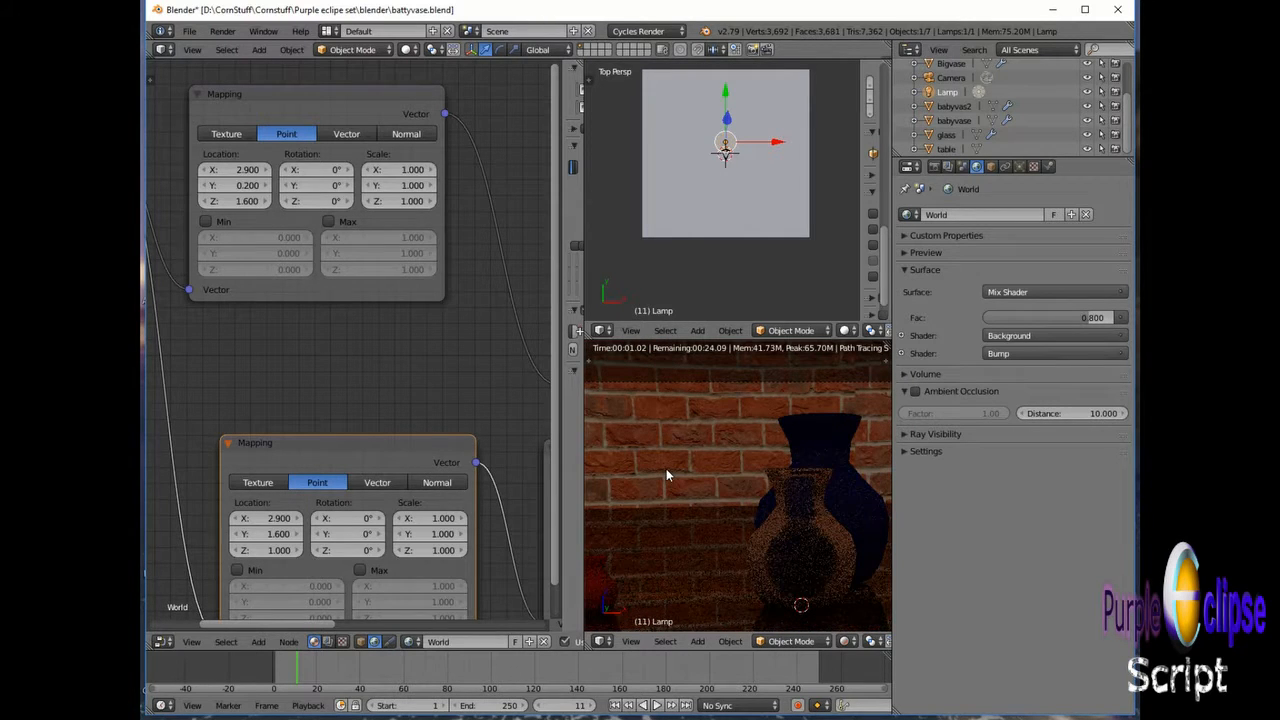
pyautogui.scroll(-3, 665, 455)
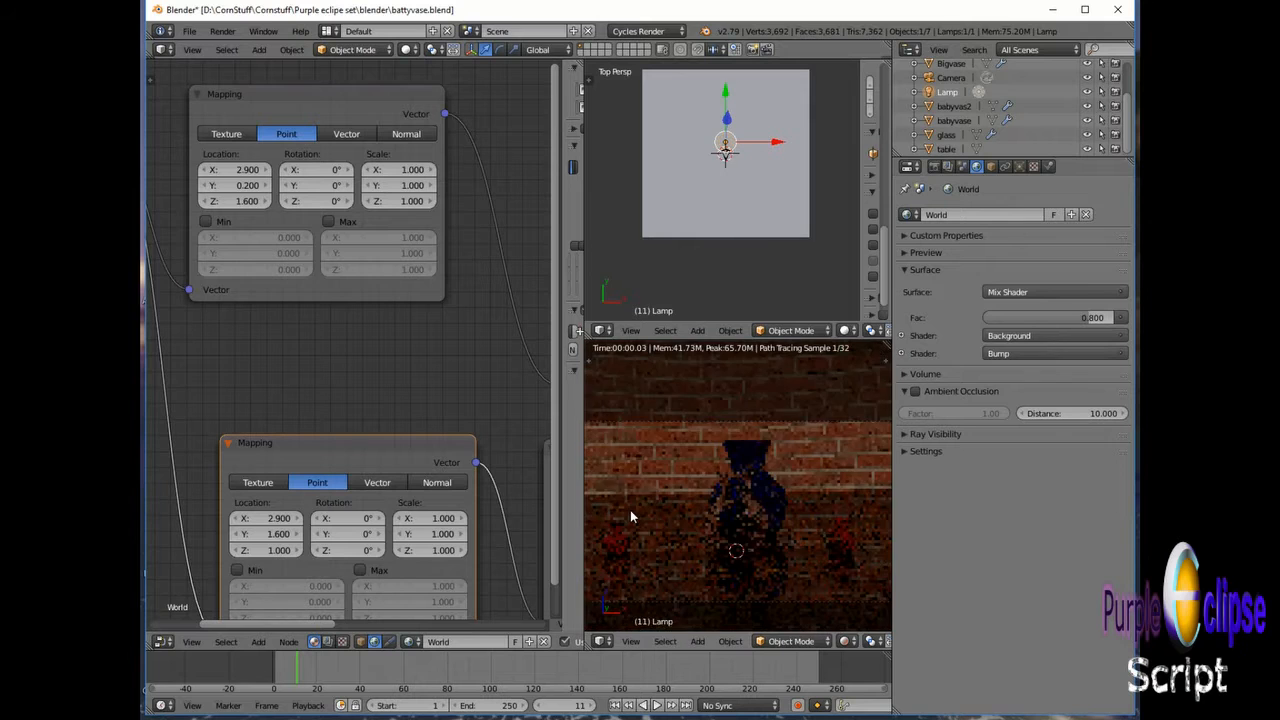
pyautogui.scroll(3, 630, 510)
pyautogui.scroll(2, 696, 541)
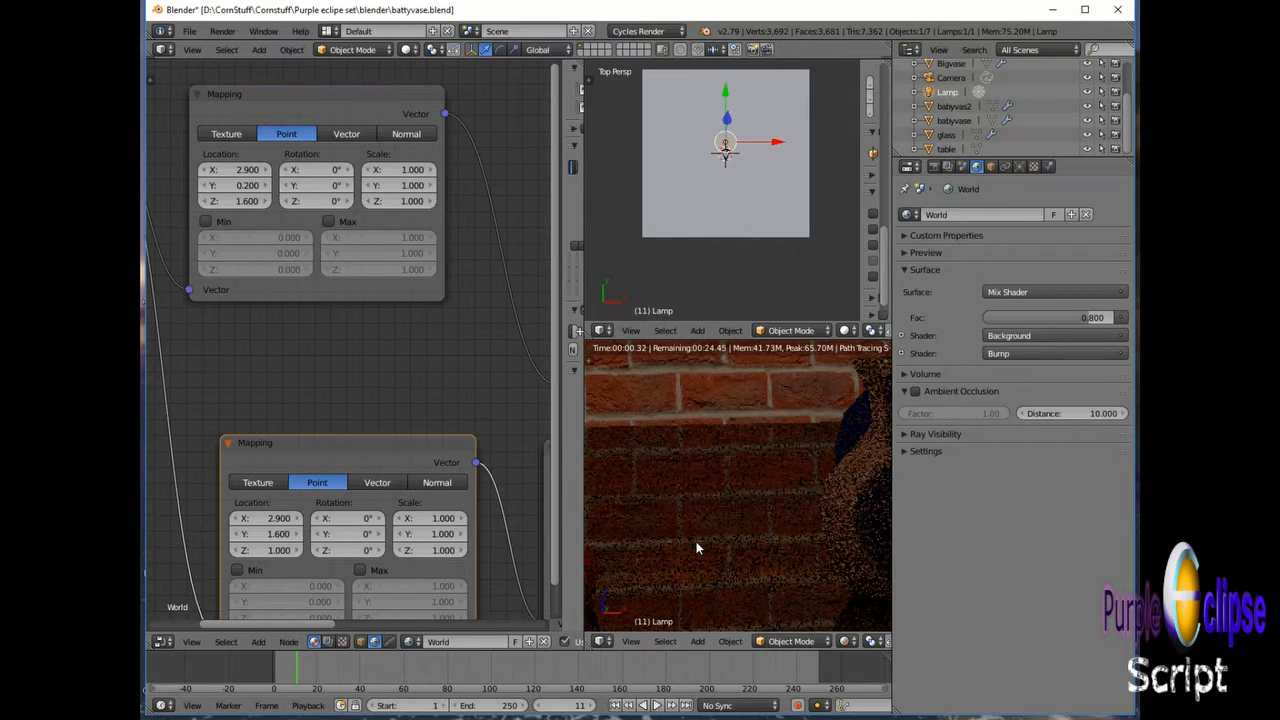
pyautogui.scroll(1, 696, 541)
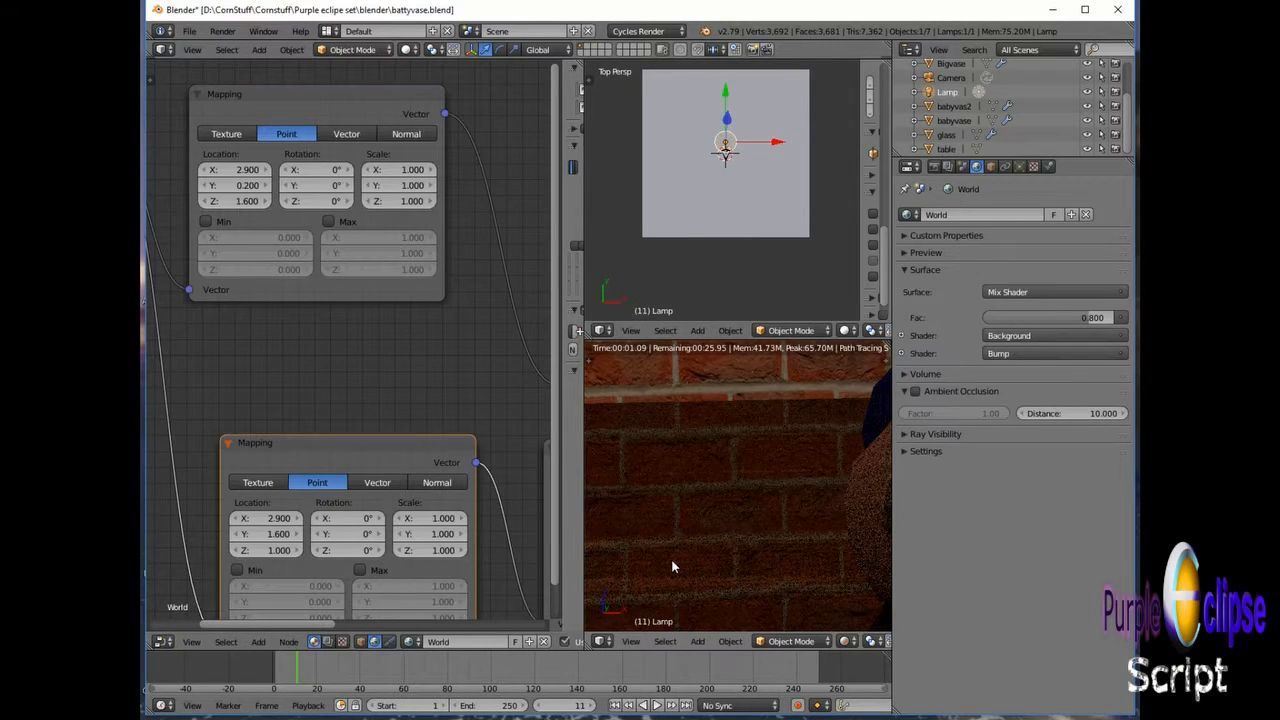
pyautogui.scroll(-4, 669, 560)
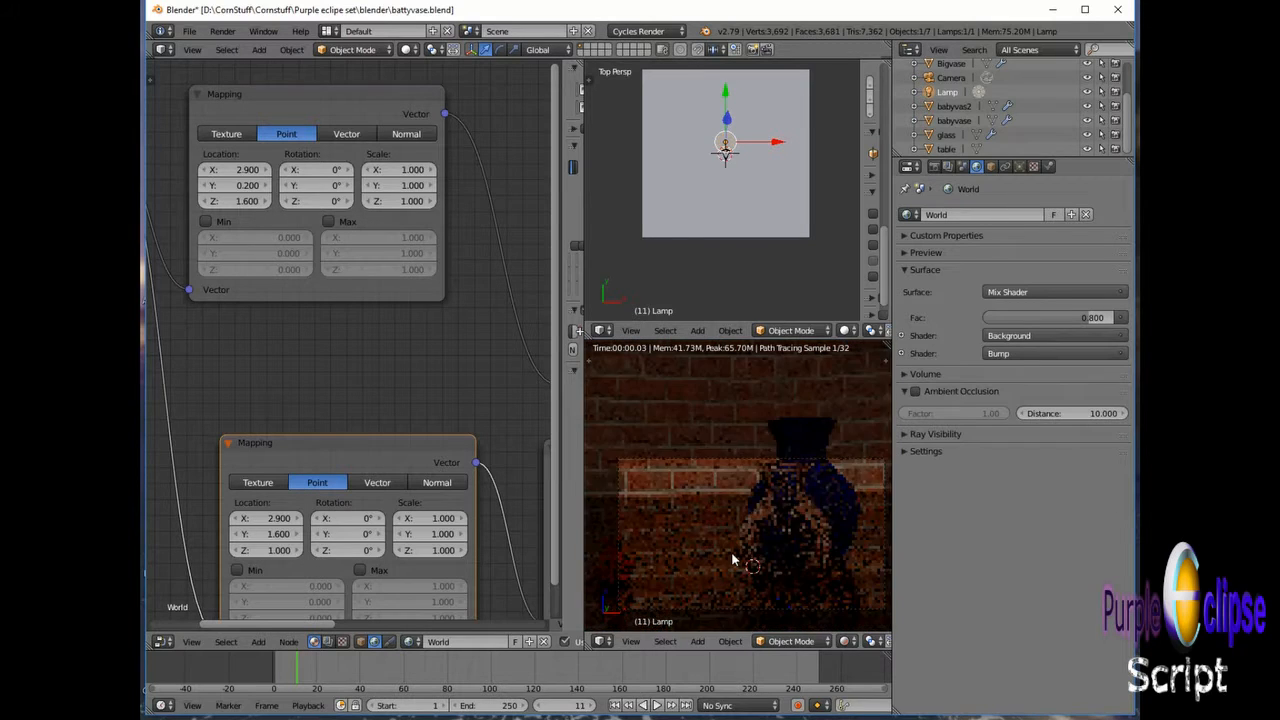
pyautogui.scroll(2, 700, 470)
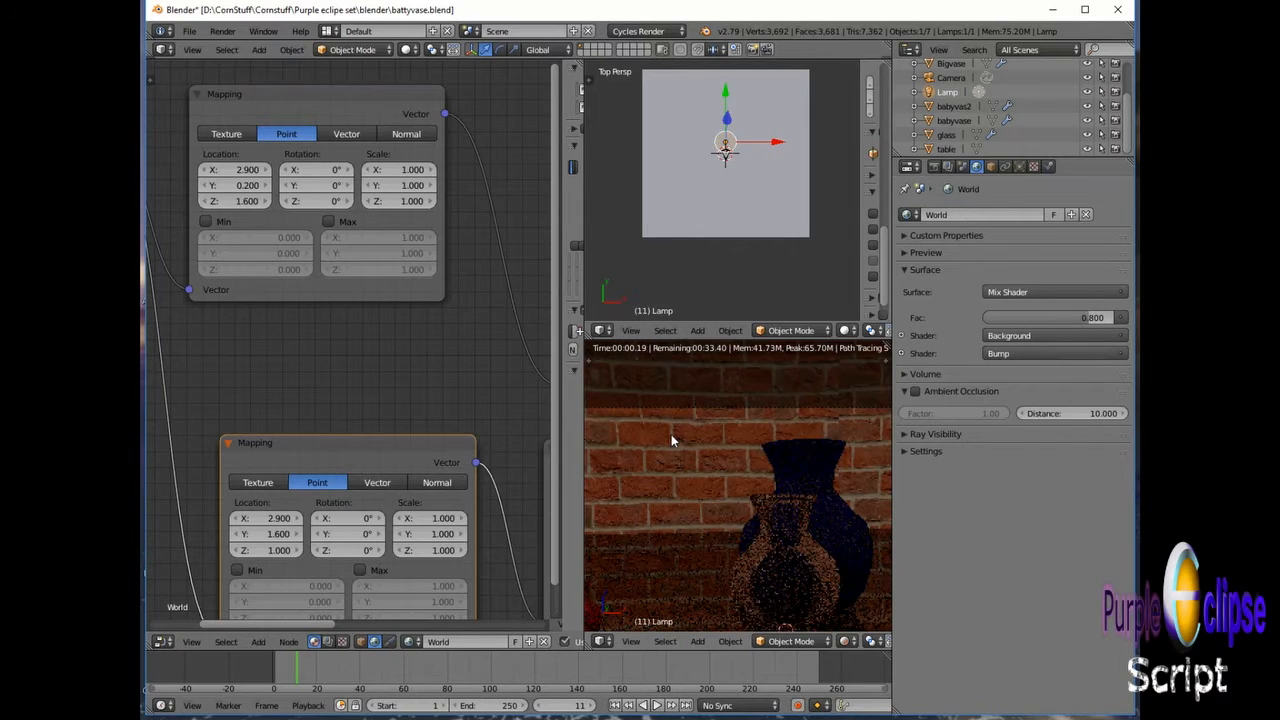
pyautogui.scroll(1, 671, 436)
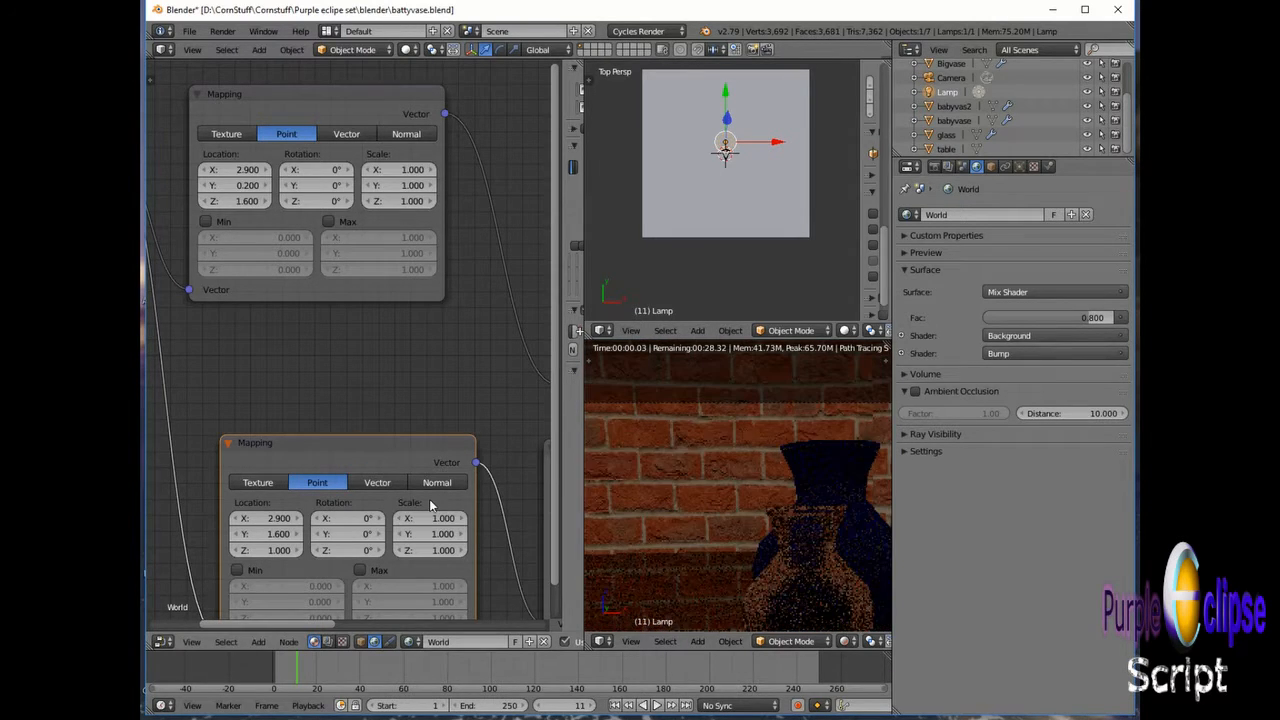
pyautogui.scroll(-1, 768, 431)
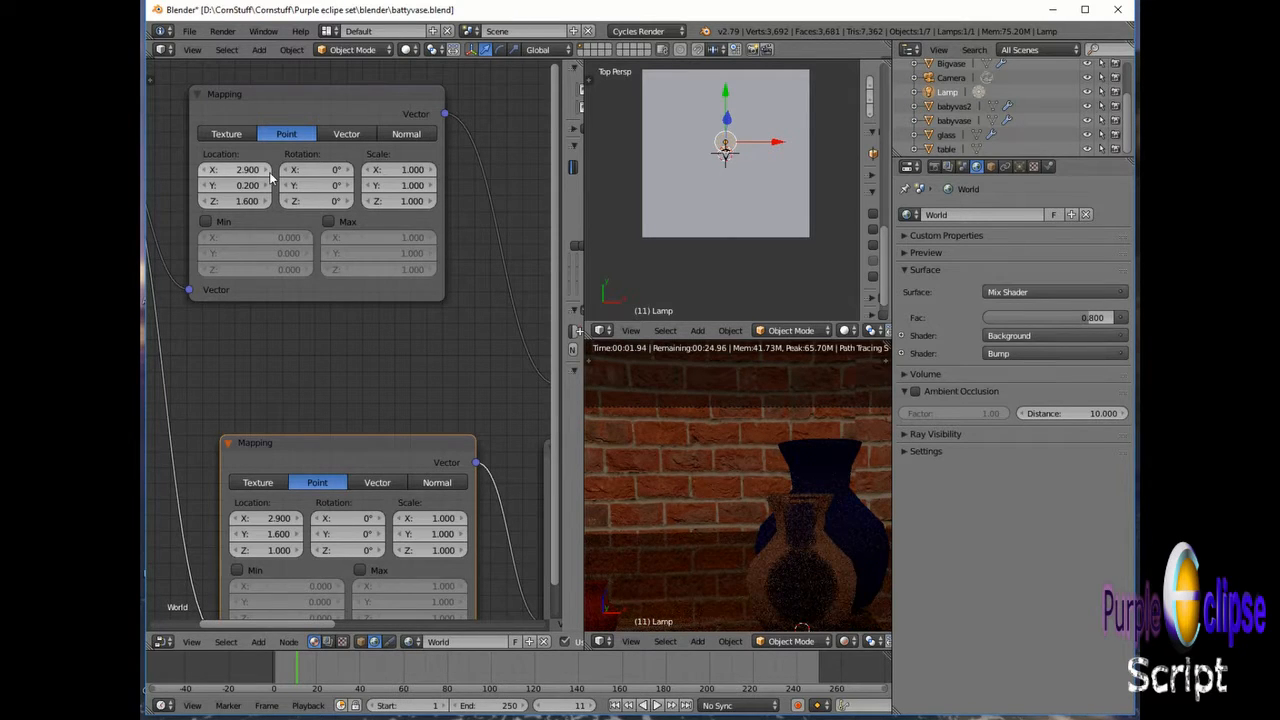
# Step: Set the upper World Mapping node's location to X 3.4 and Y 1.9
pyautogui.moveTo(266, 190); pyautogui.dragTo(292, 190)
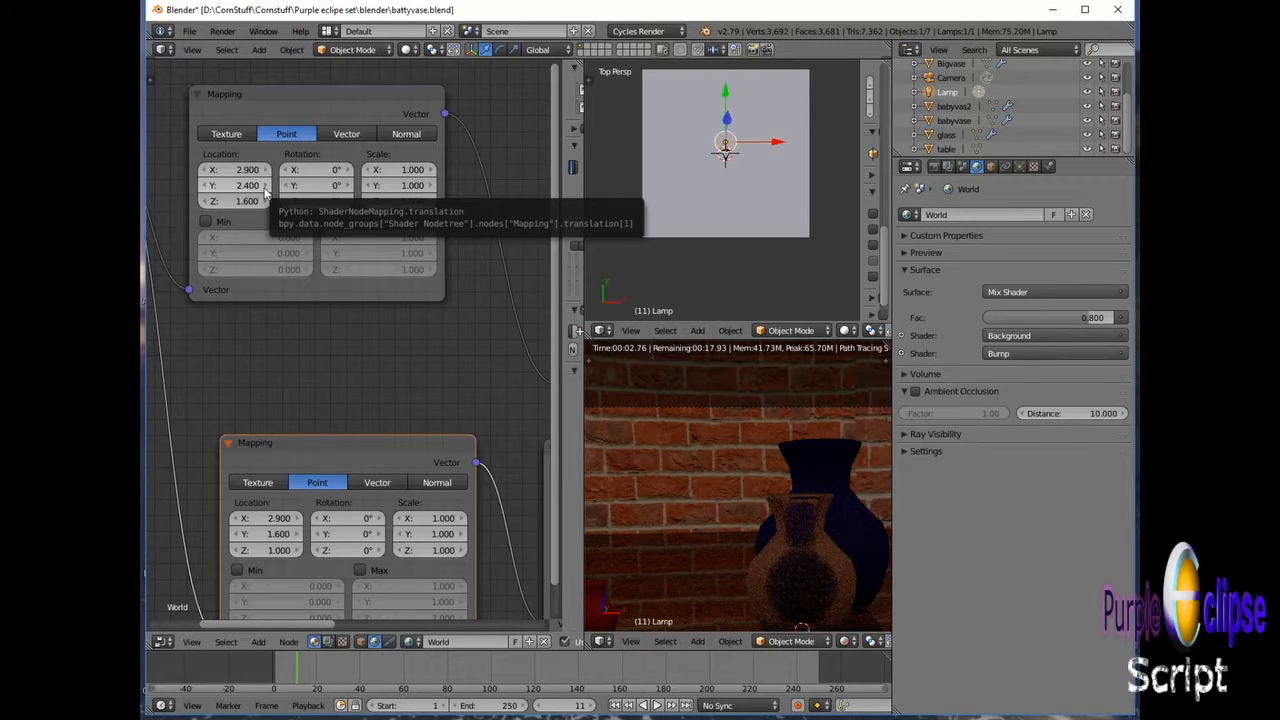
pyautogui.moveTo(265, 190)
pyautogui.mouseDown()
pyautogui.moveTo(292, 190)
pyautogui.moveTo(211, 187)
pyautogui.moveTo(298, 177)
pyautogui.moveTo(265, 172)
pyautogui.mouseUp()
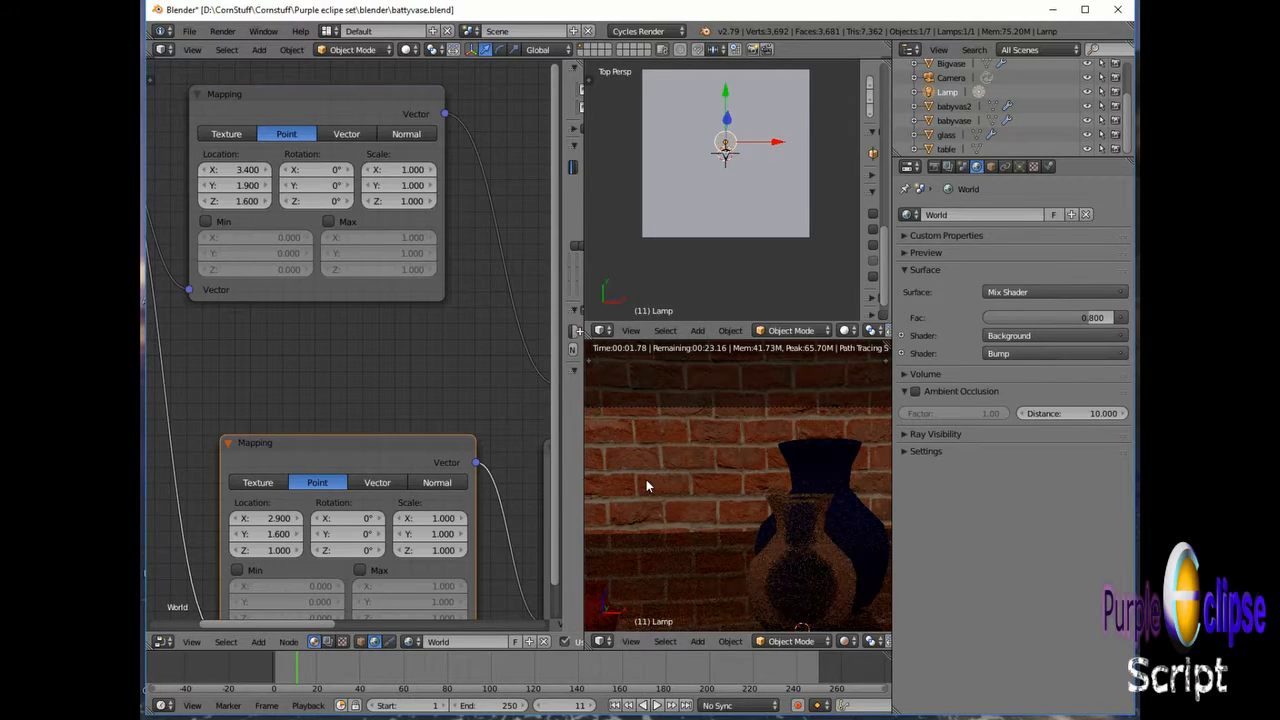
# Step: Check the brick pattern in the render and lower the upper World Mapping node's X location to 2.6
pyautogui.scroll(-3, 646, 479)
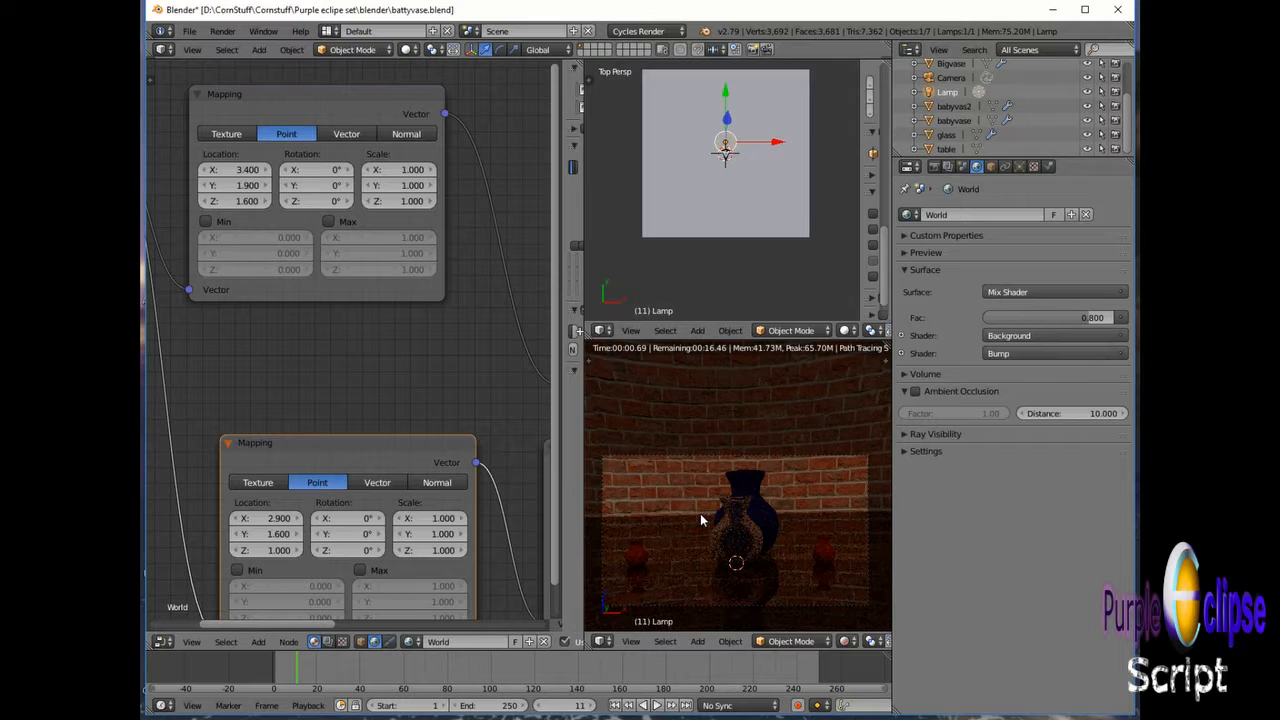
pyautogui.scroll(3, 637, 508)
pyautogui.scroll(-3, 636, 508)
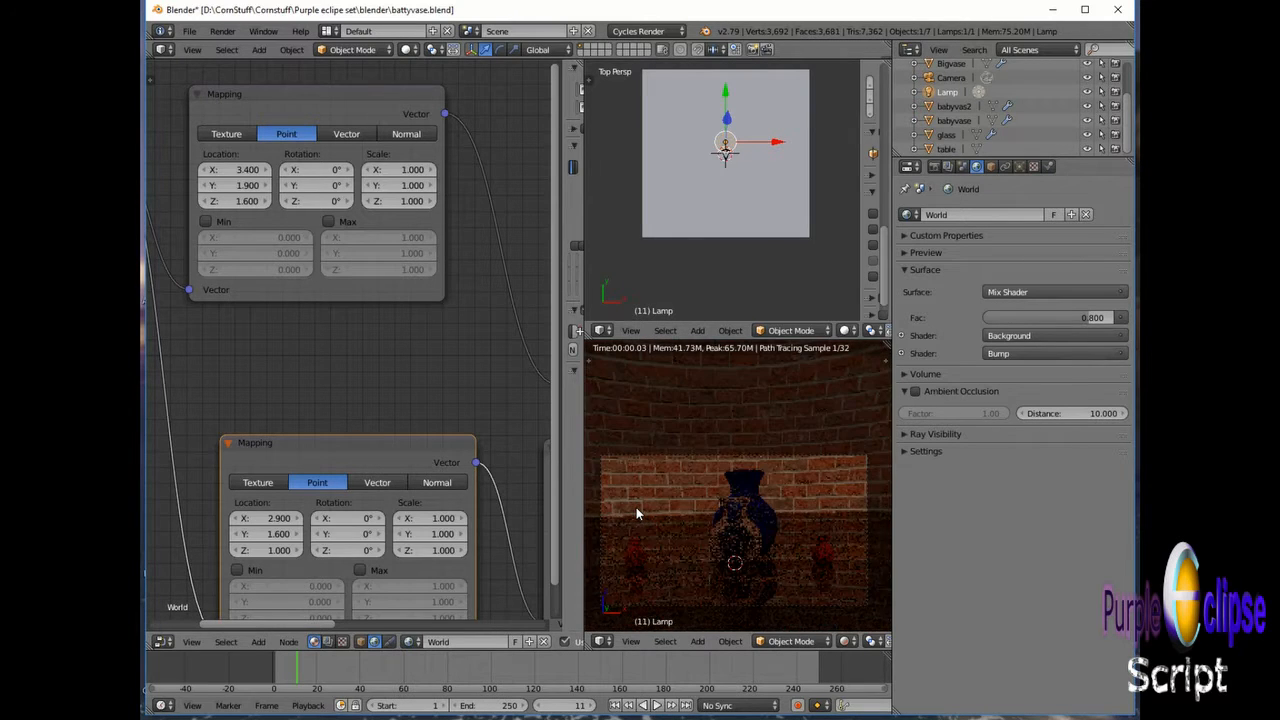
pyautogui.scroll(2, 636, 507)
pyautogui.scroll(1, 628, 510)
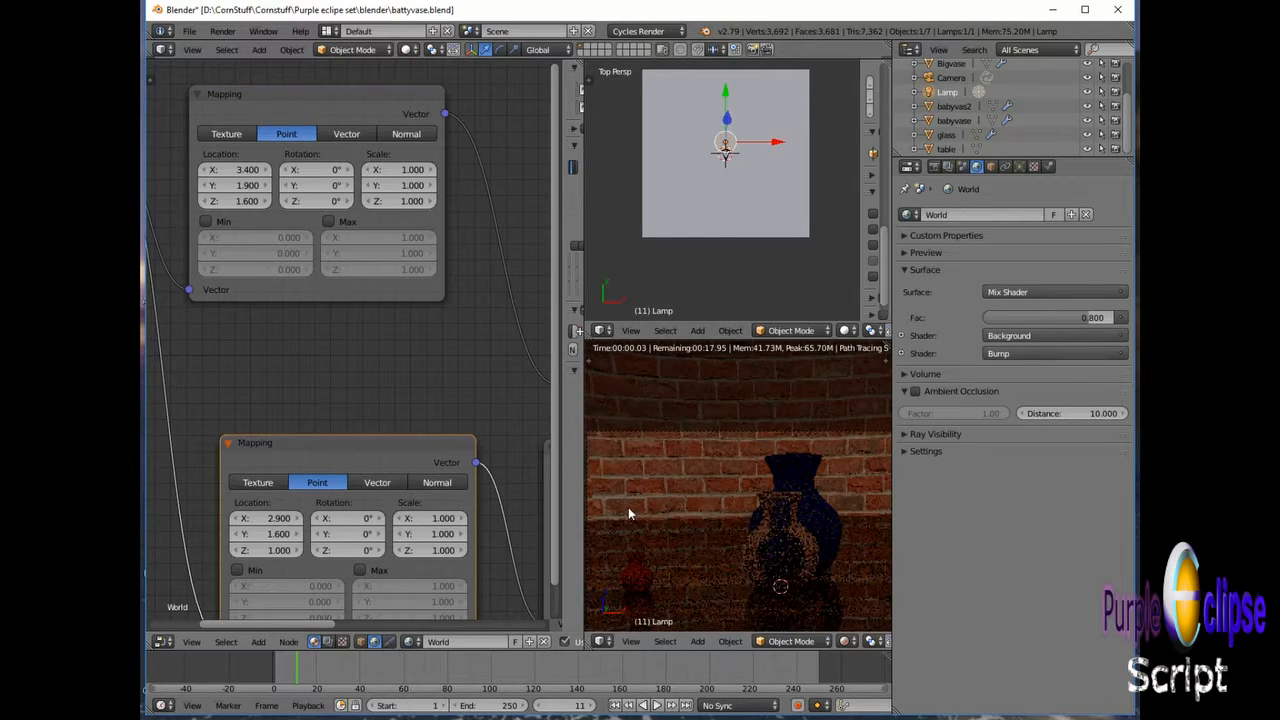
pyautogui.scroll(-2, 628, 507)
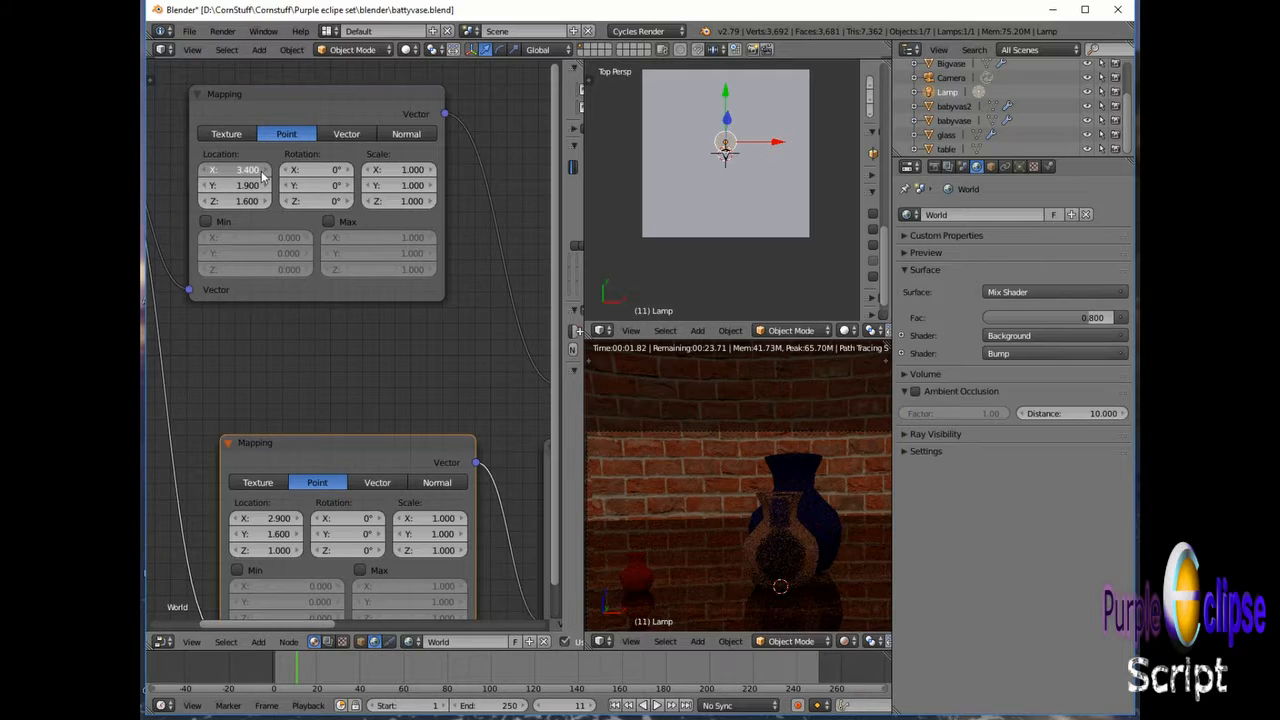
pyautogui.moveTo(262, 175); pyautogui.dragTo(245, 172)
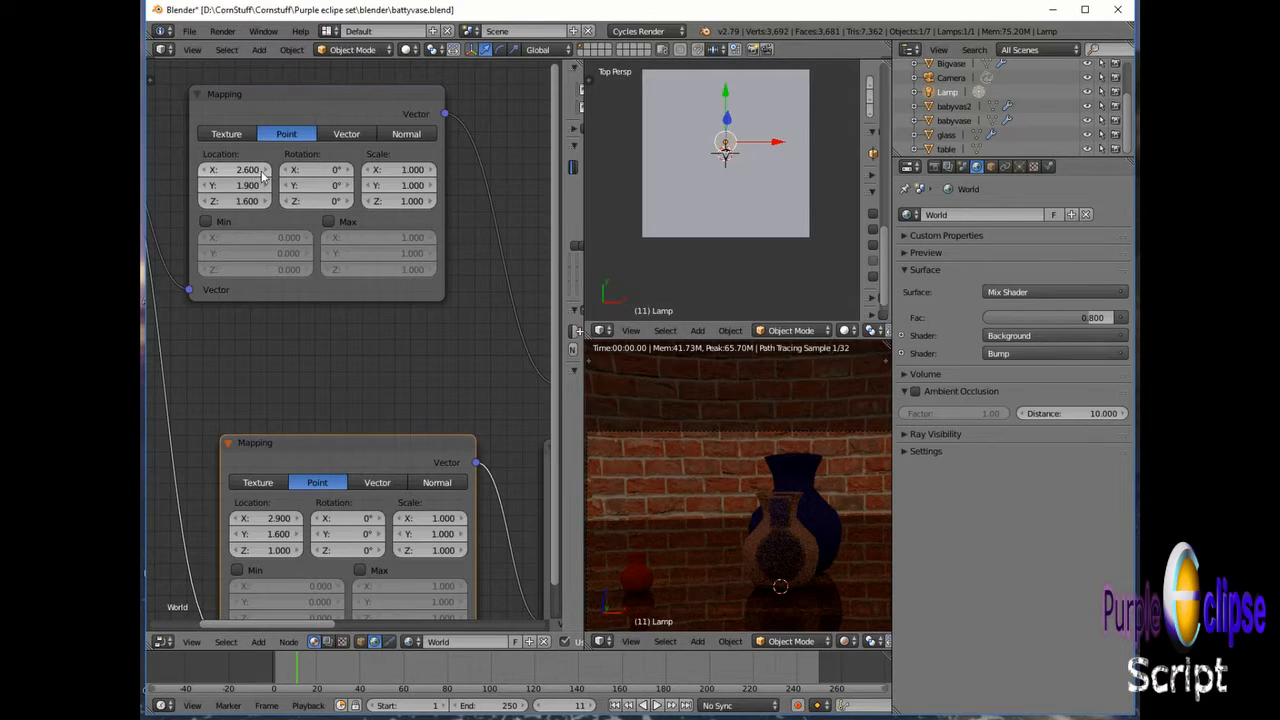
# Step: Inspect the bricks on both sides of the vases and set the upper World Mapping node's X location to 2.8
pyautogui.scroll(-2, 637, 417)
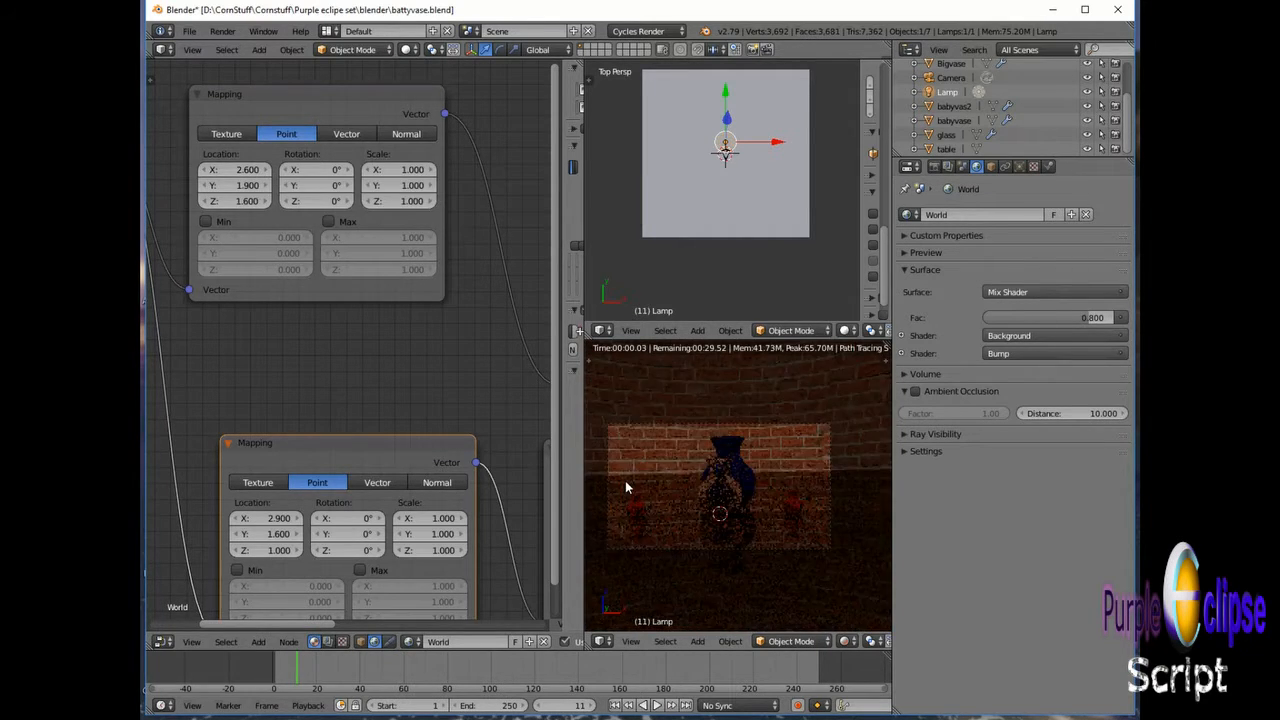
pyautogui.scroll(4, 625, 487)
pyautogui.scroll(-2, 603, 474)
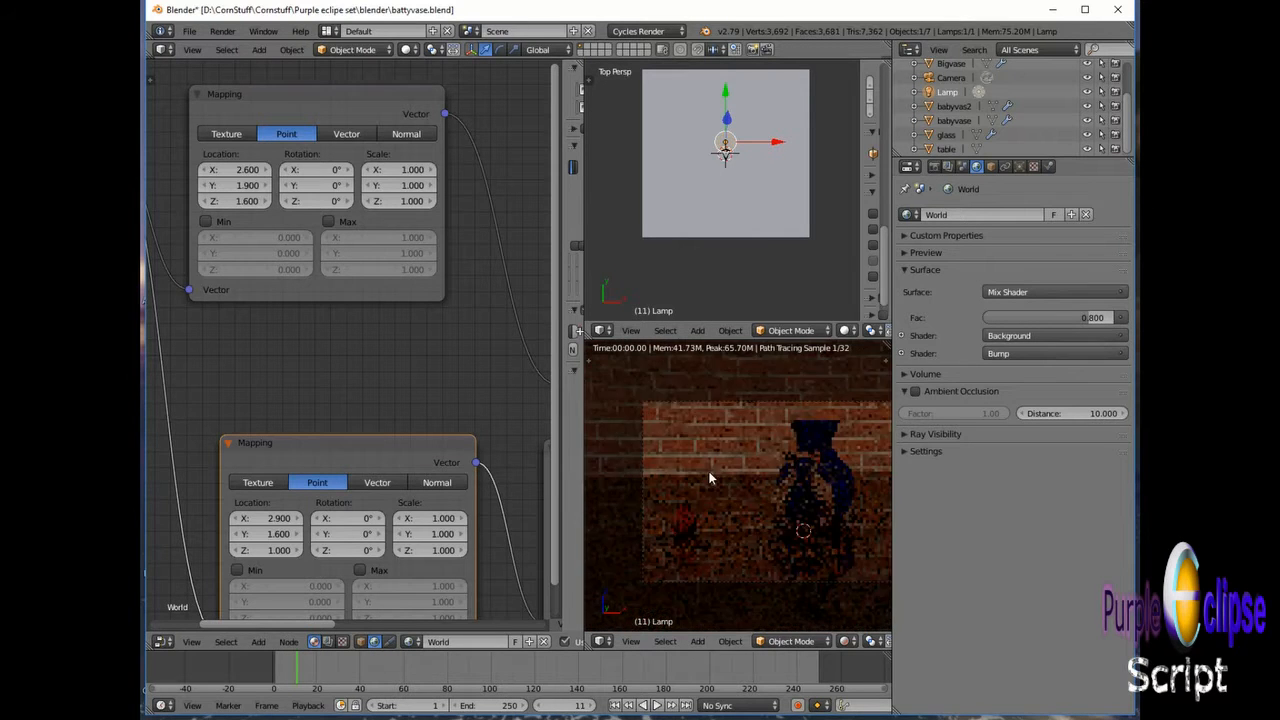
pyautogui.scroll(3, 800, 449)
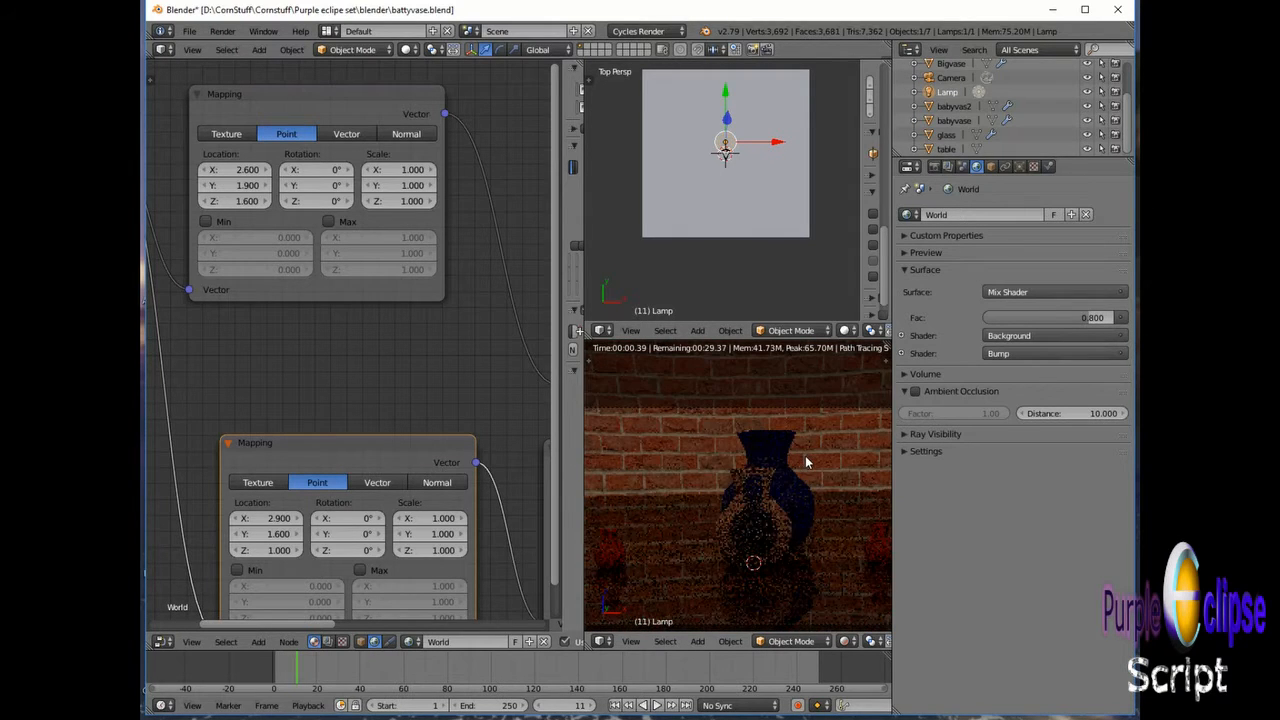
pyautogui.scroll(2, 805, 455)
pyautogui.scroll(-4, 805, 462)
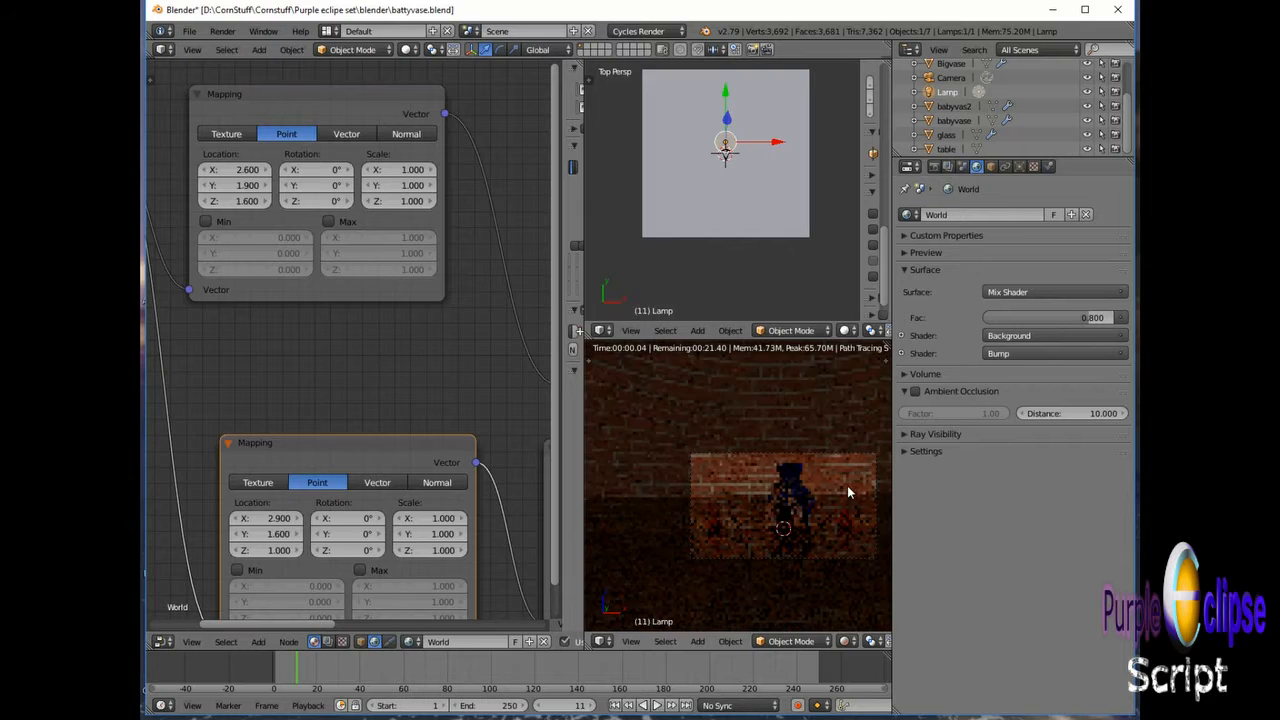
pyautogui.scroll(5, 875, 486)
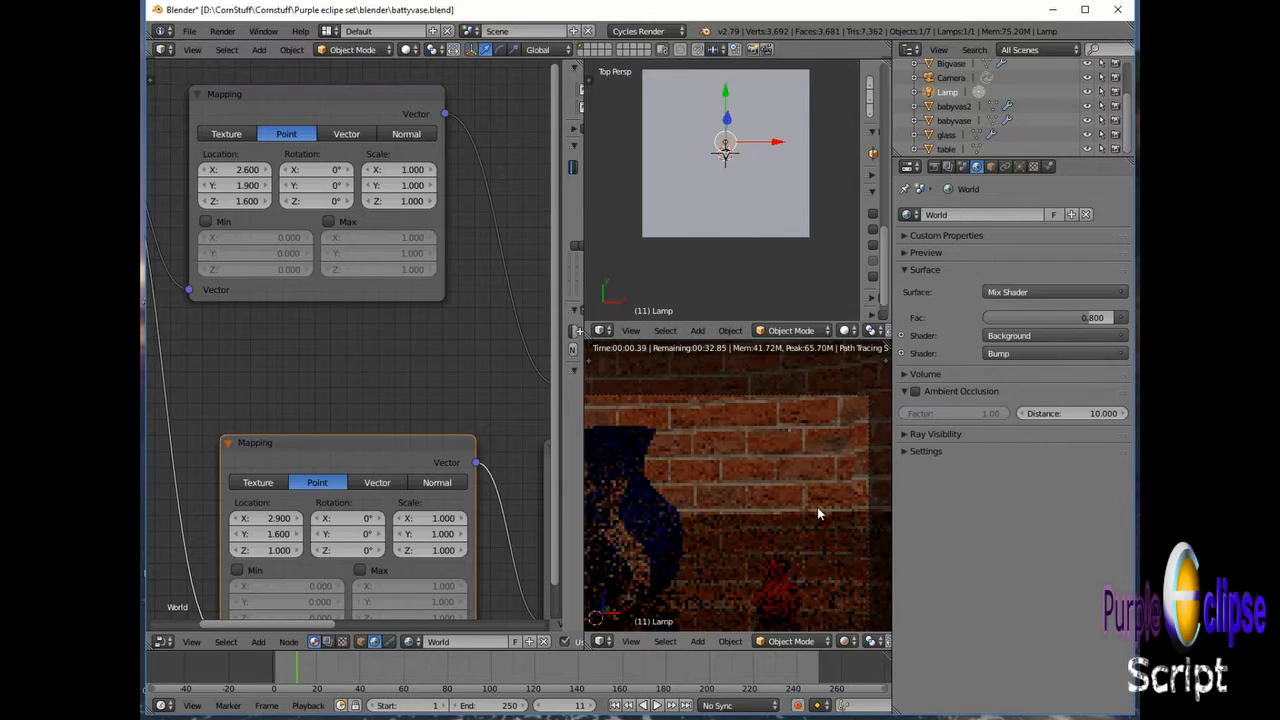
pyautogui.click(257, 172)
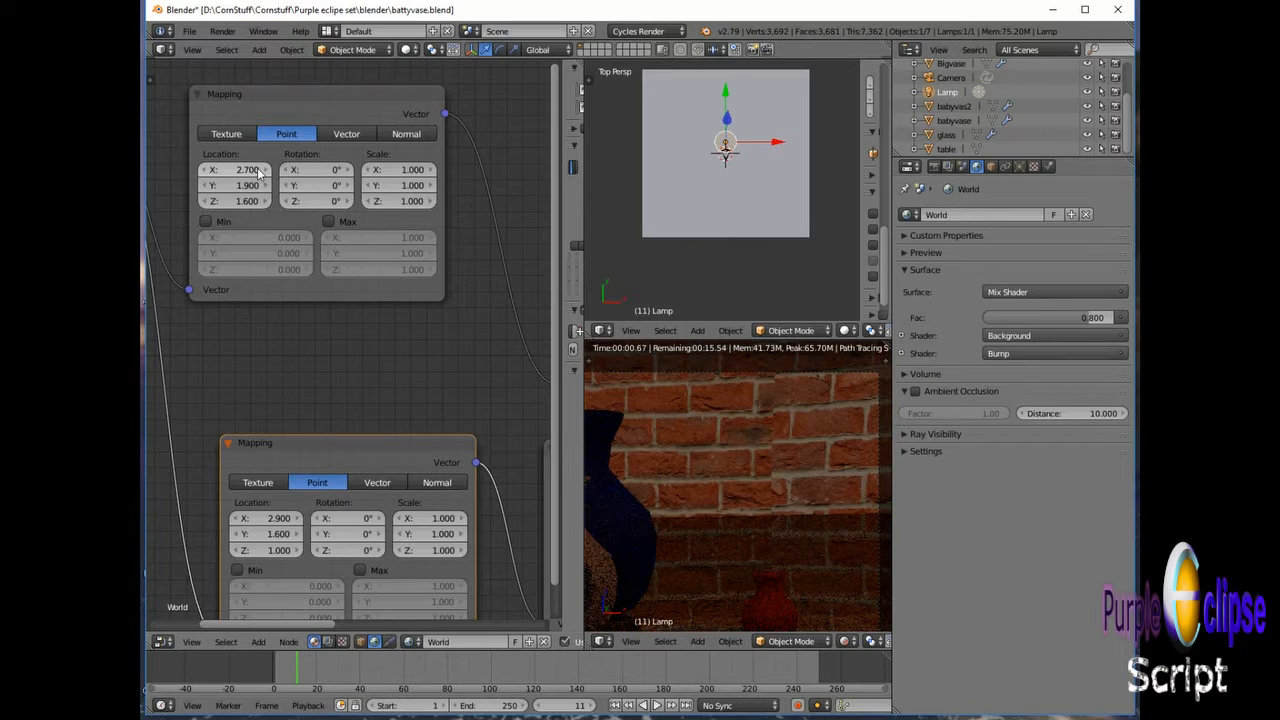
pyautogui.doubleClick(257, 172)
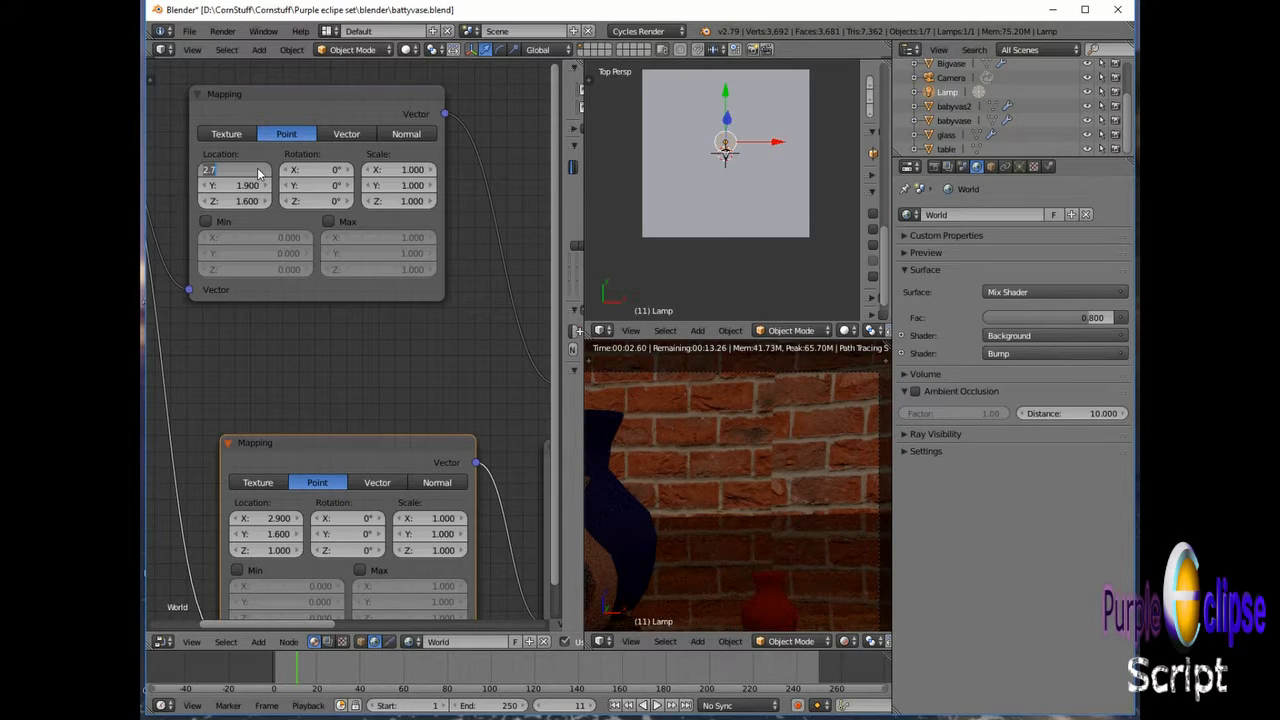
pyautogui.press('BackSpace')
pyautogui.press('BackSpace')
pyautogui.press('BackSpace')
pyautogui.write('2.8')
pyautogui.press('Return')
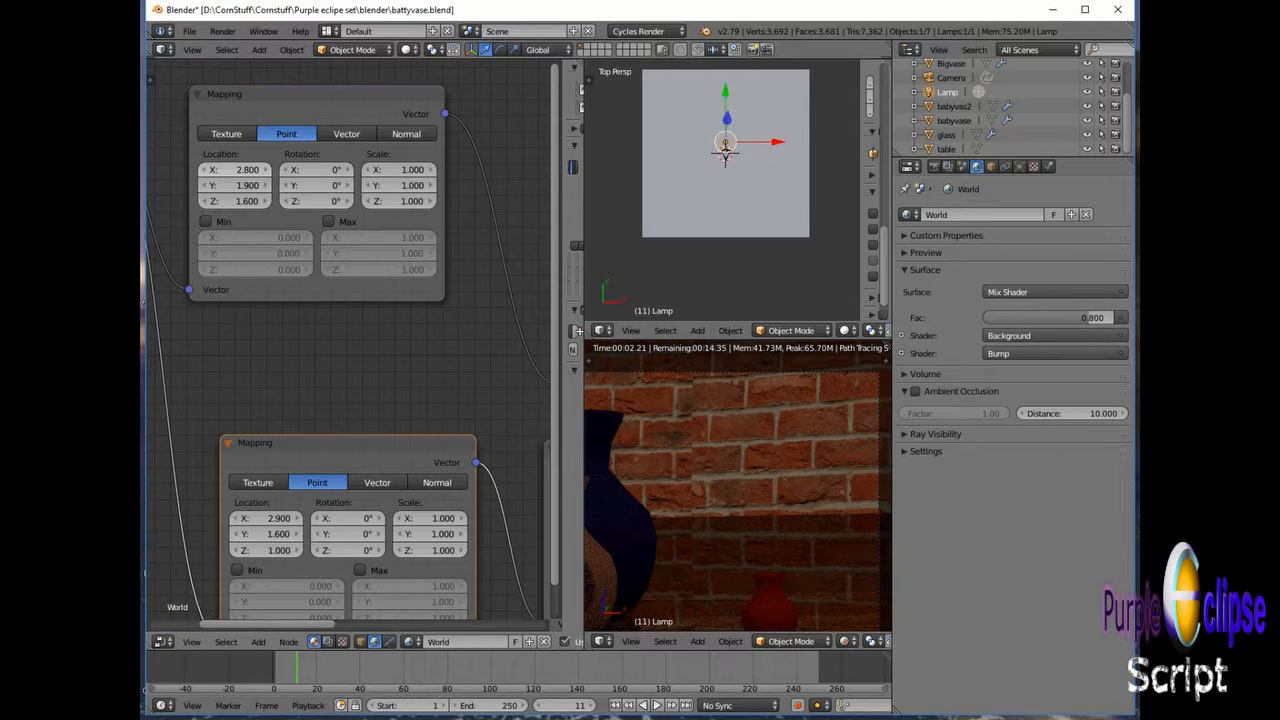
# Step: Set the upper World Mapping node's X location to 2.5
pyautogui.scroll(1, 240, 176)
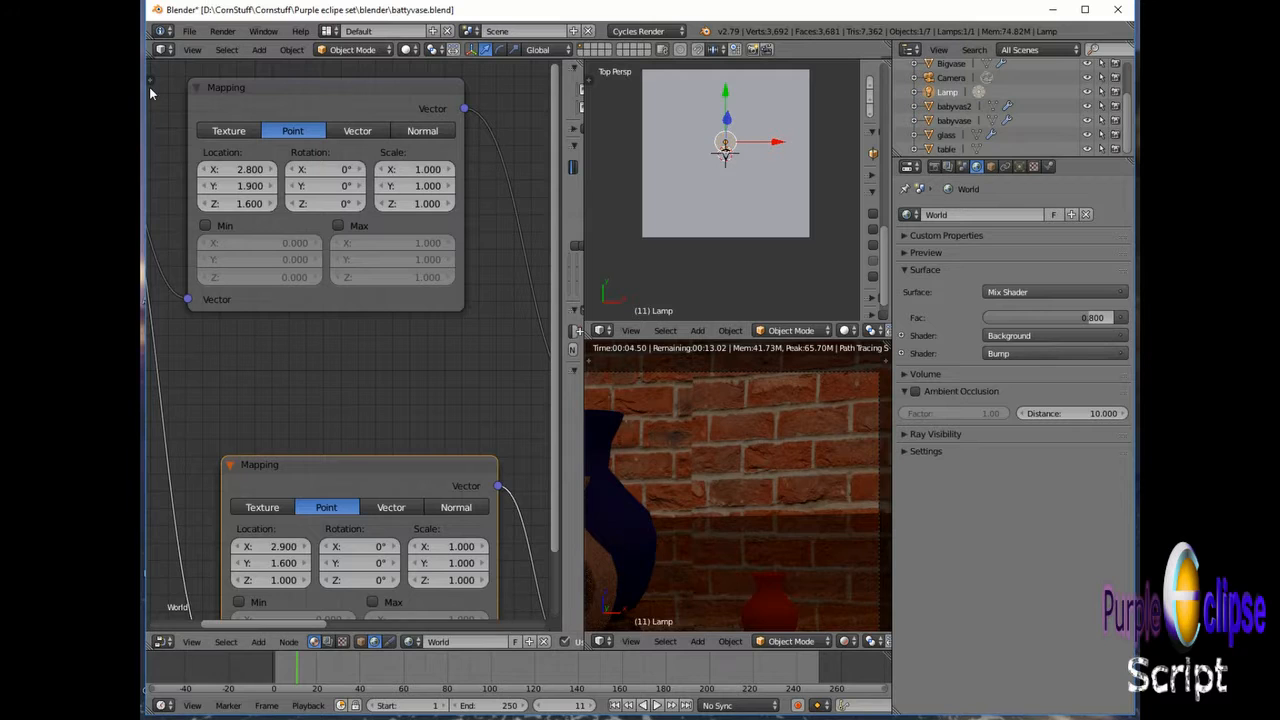
pyautogui.moveTo(271, 171); pyautogui.dragTo(263, 171)
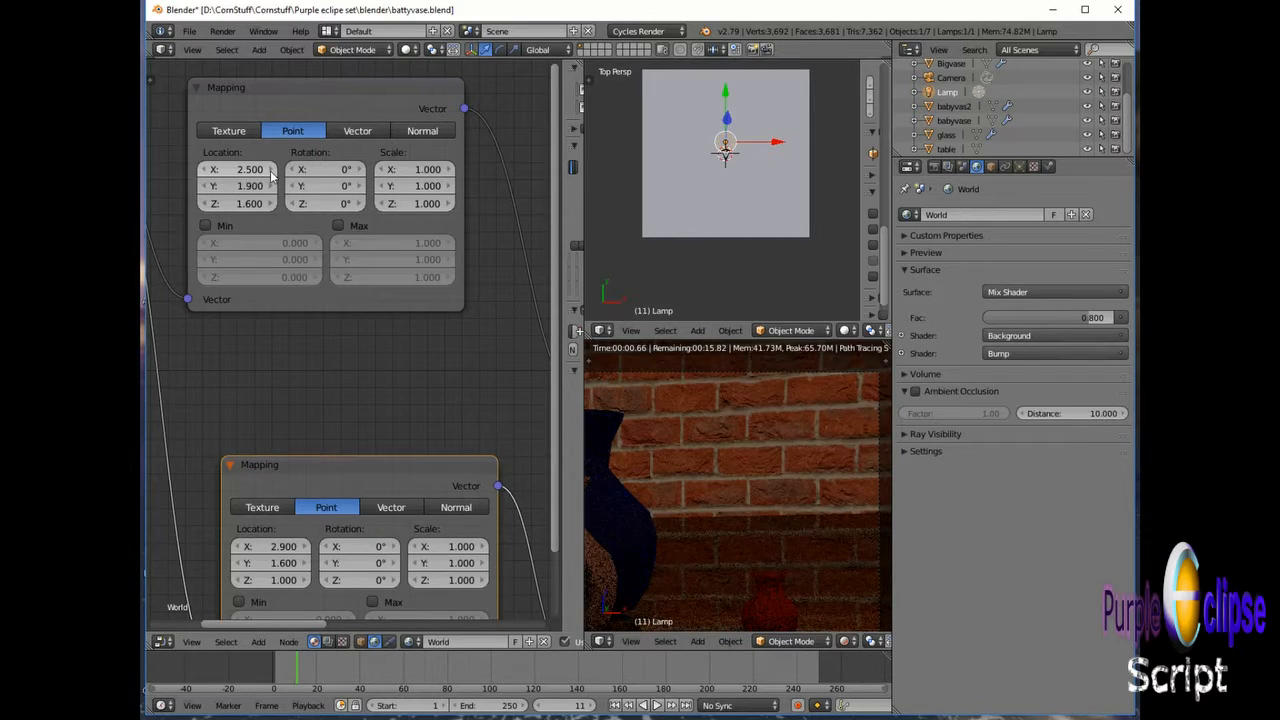
# Step: Review how the brick texture lines up behind the vases in the render, from the whole wall to close-ups
pyautogui.scroll(-3, 773, 445)
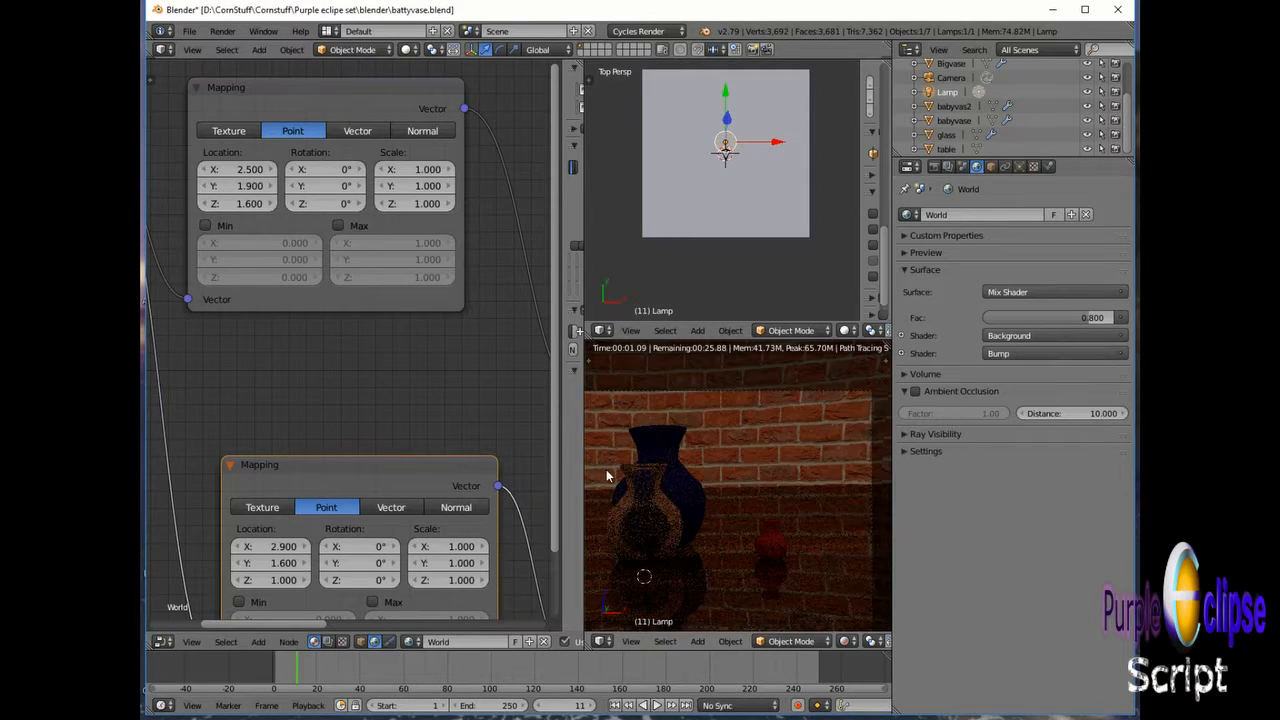
pyautogui.scroll(2, 592, 467)
pyautogui.scroll(-6, 592, 467)
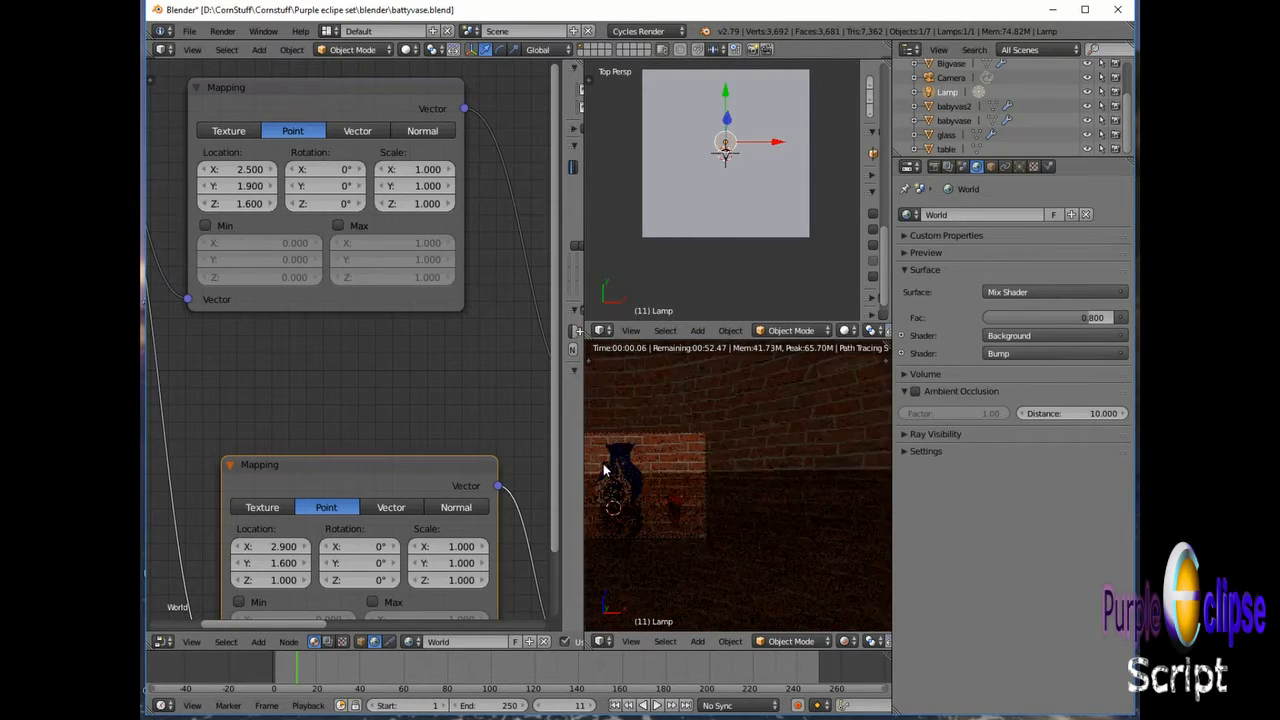
pyautogui.scroll(6, 592, 467)
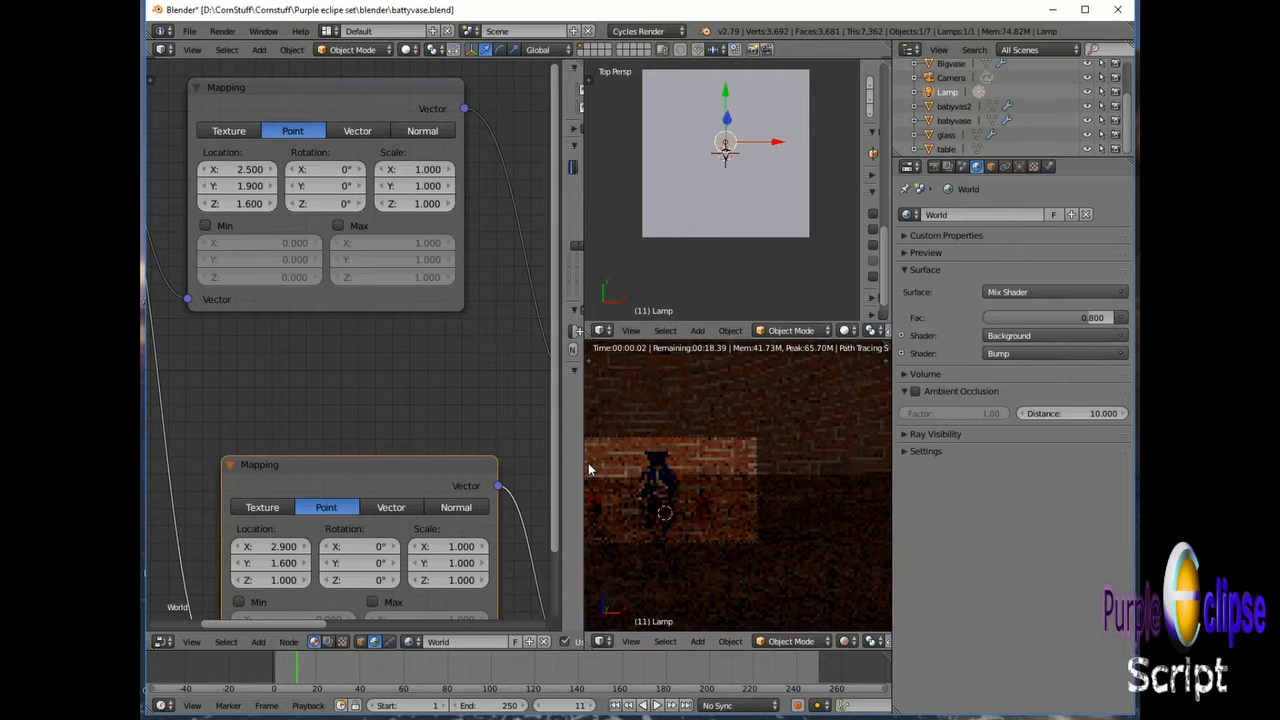
pyautogui.scroll(4, 598, 467)
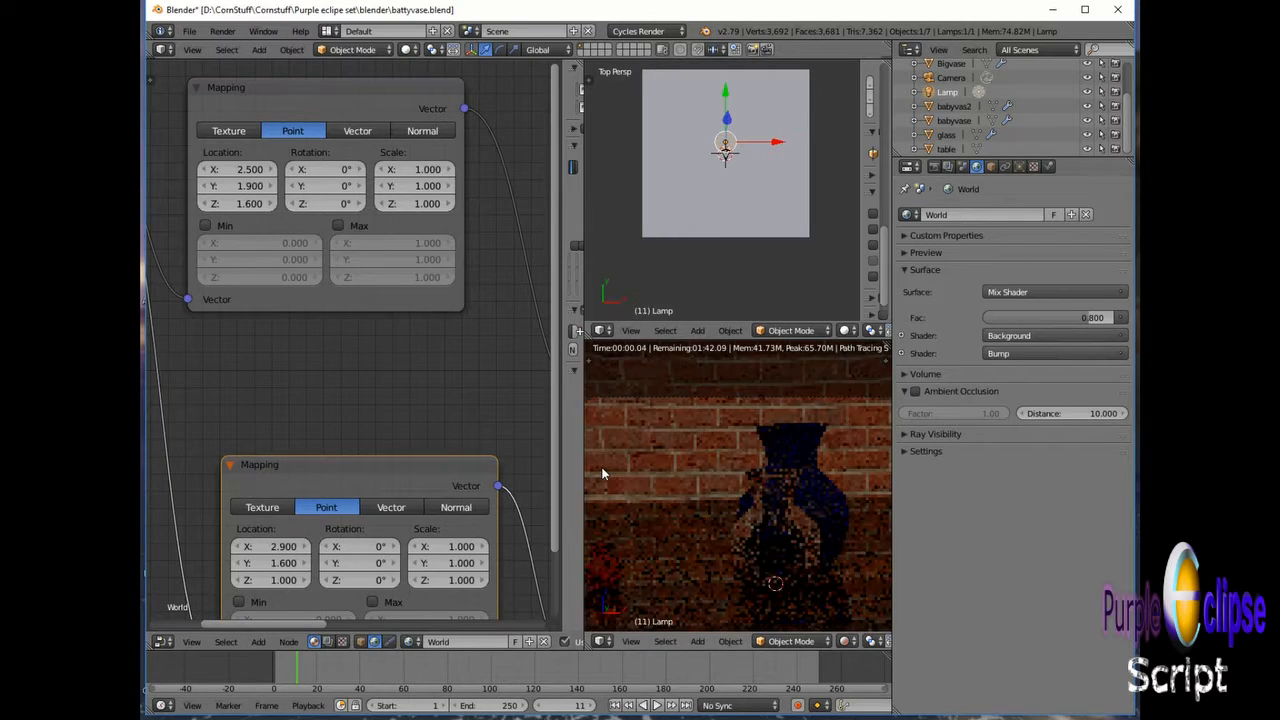
pyautogui.scroll(-5, 601, 468)
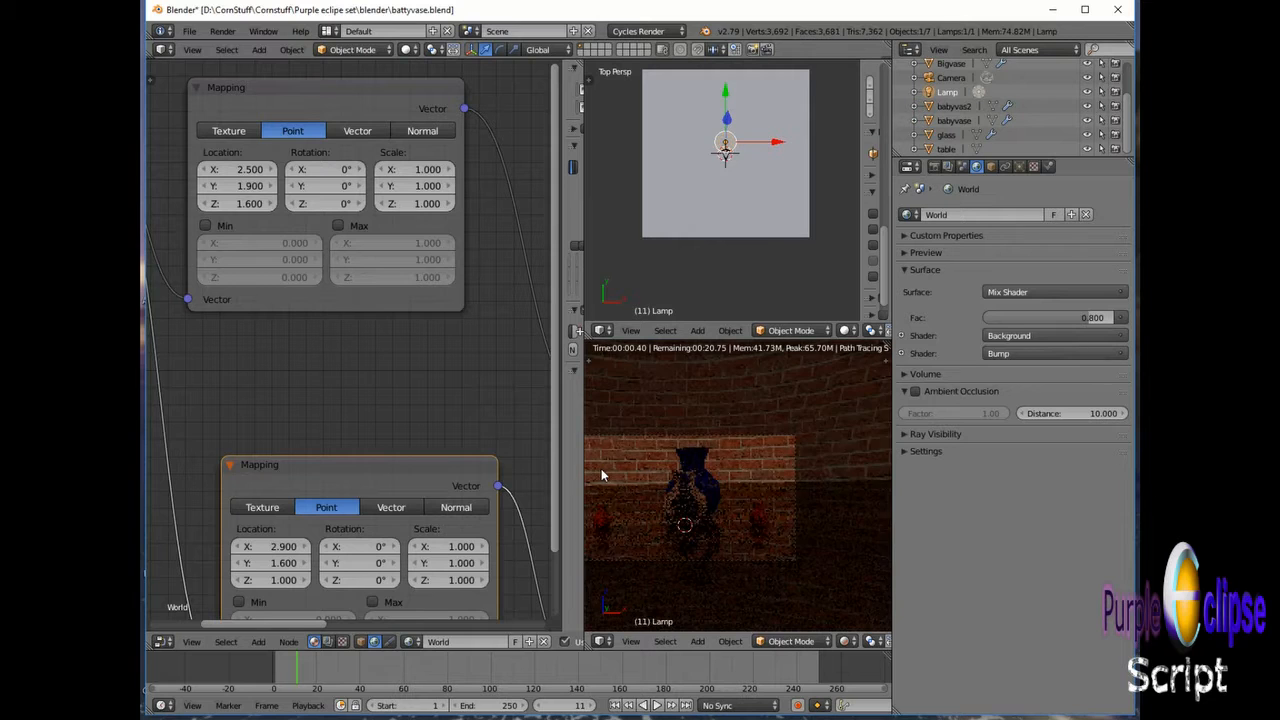
pyautogui.scroll(3, 592, 465)
pyautogui.scroll(4, 588, 462)
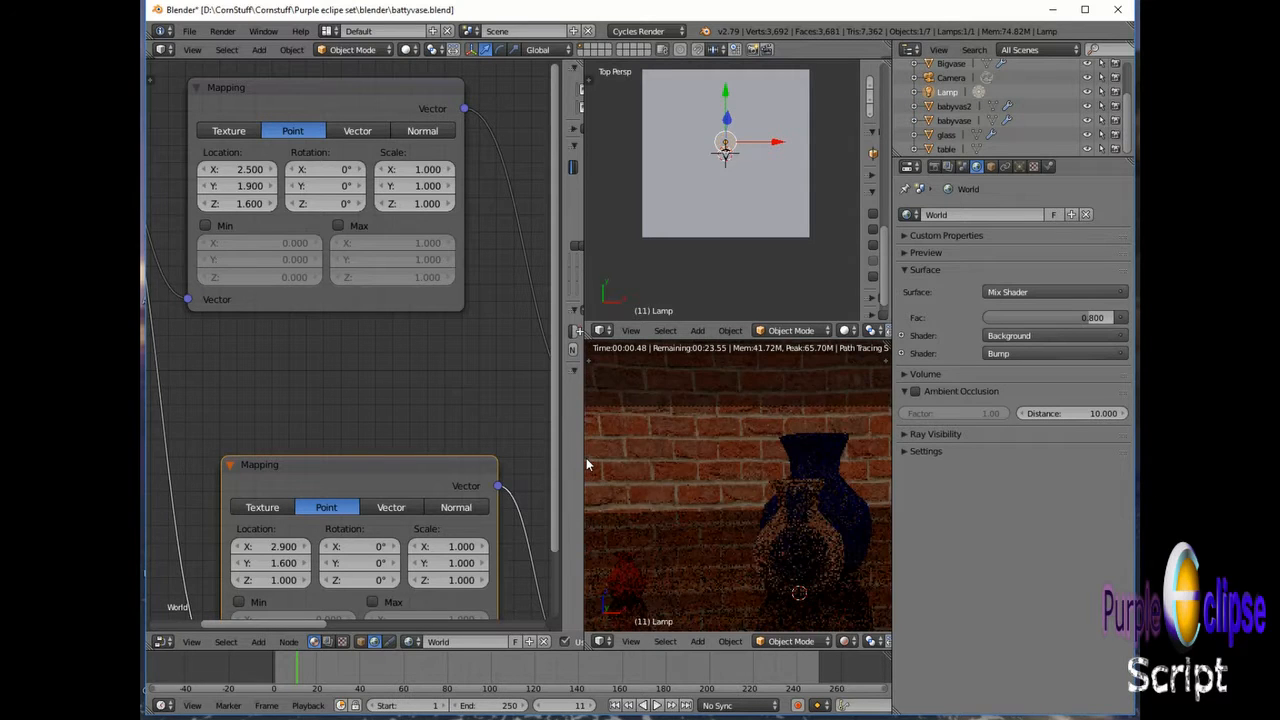
pyautogui.scroll(-5, 587, 459)
pyautogui.scroll(5, 591, 455)
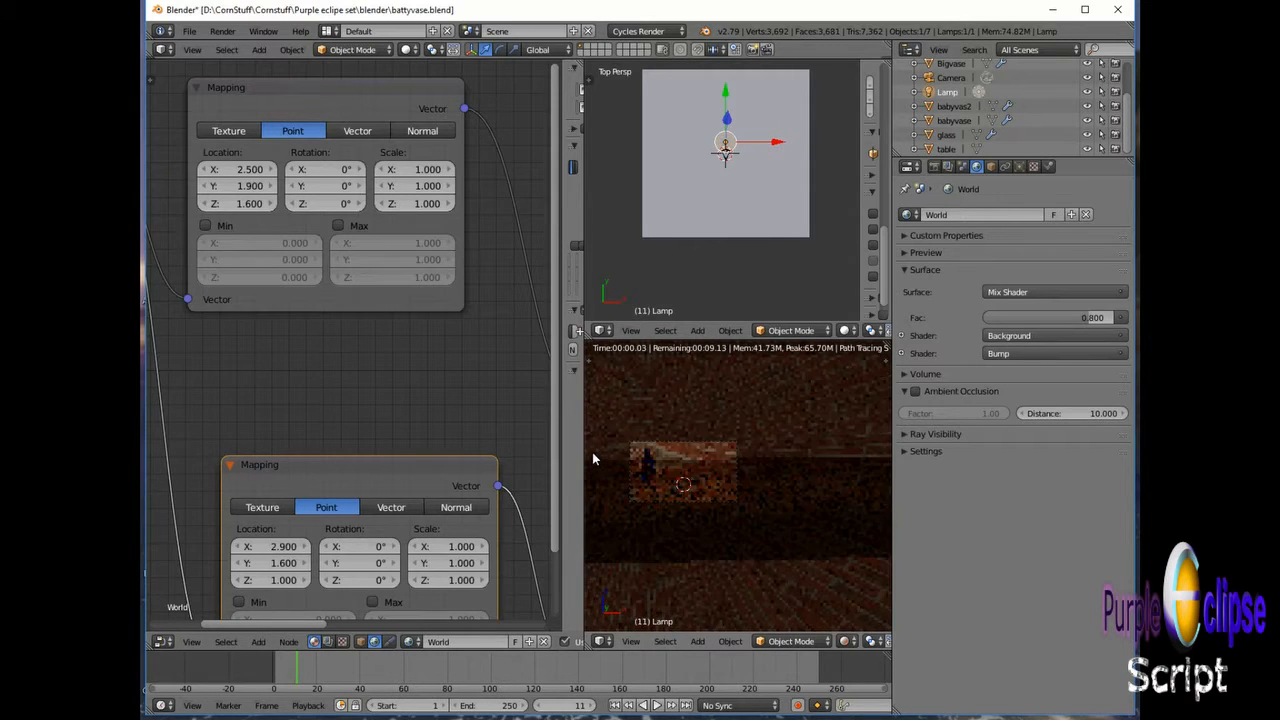
pyautogui.scroll(3, 638, 478)
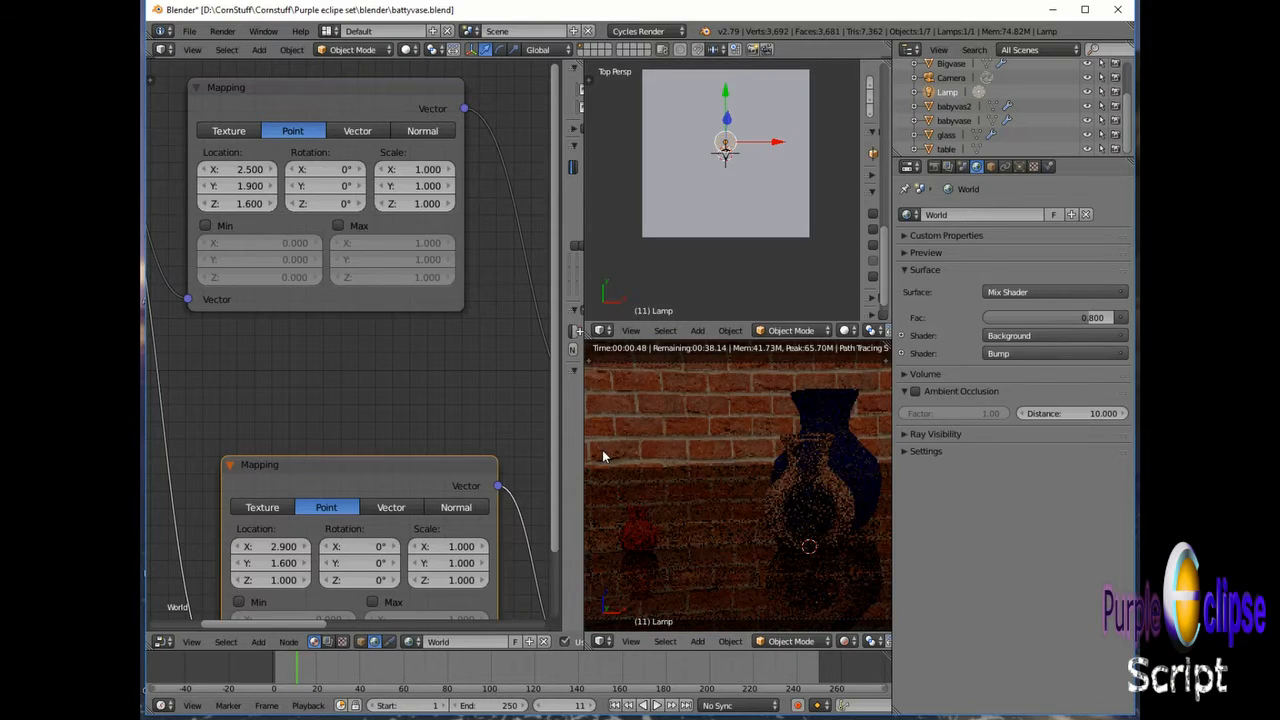
# Step: Replace the lower World Mapping node with a duplicate of the upper one, placed directly below it
pyautogui.scroll(-4, 601, 449)
pyautogui.scroll(6, 591, 455)
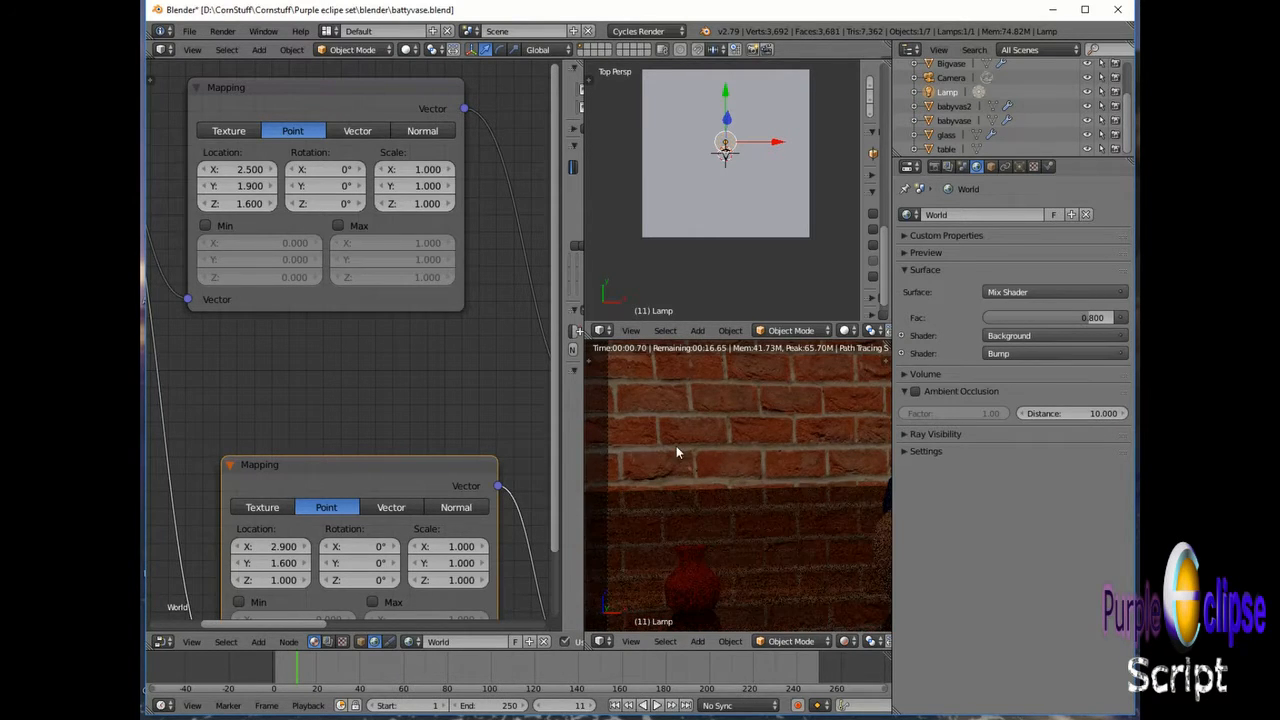
pyautogui.scroll(-5, 676, 445)
pyautogui.scroll(5, 774, 460)
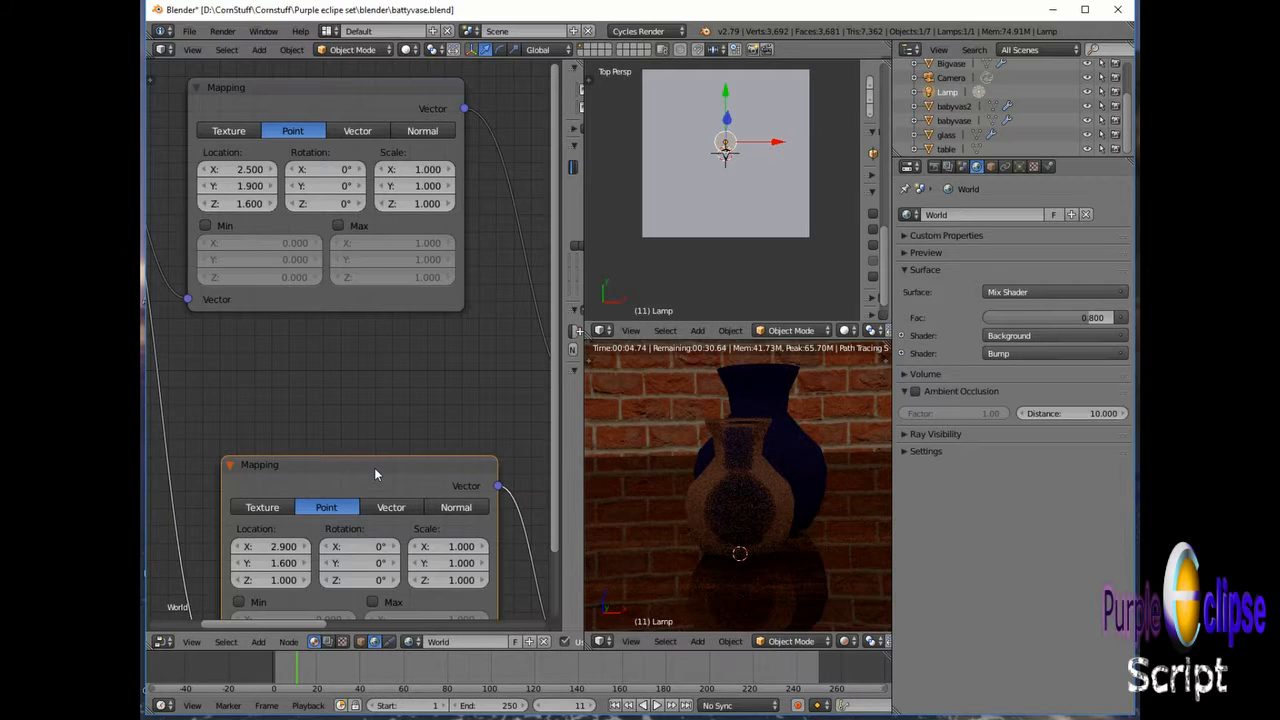
pyautogui.moveTo(553, 422); pyautogui.dragTo(541, 502)
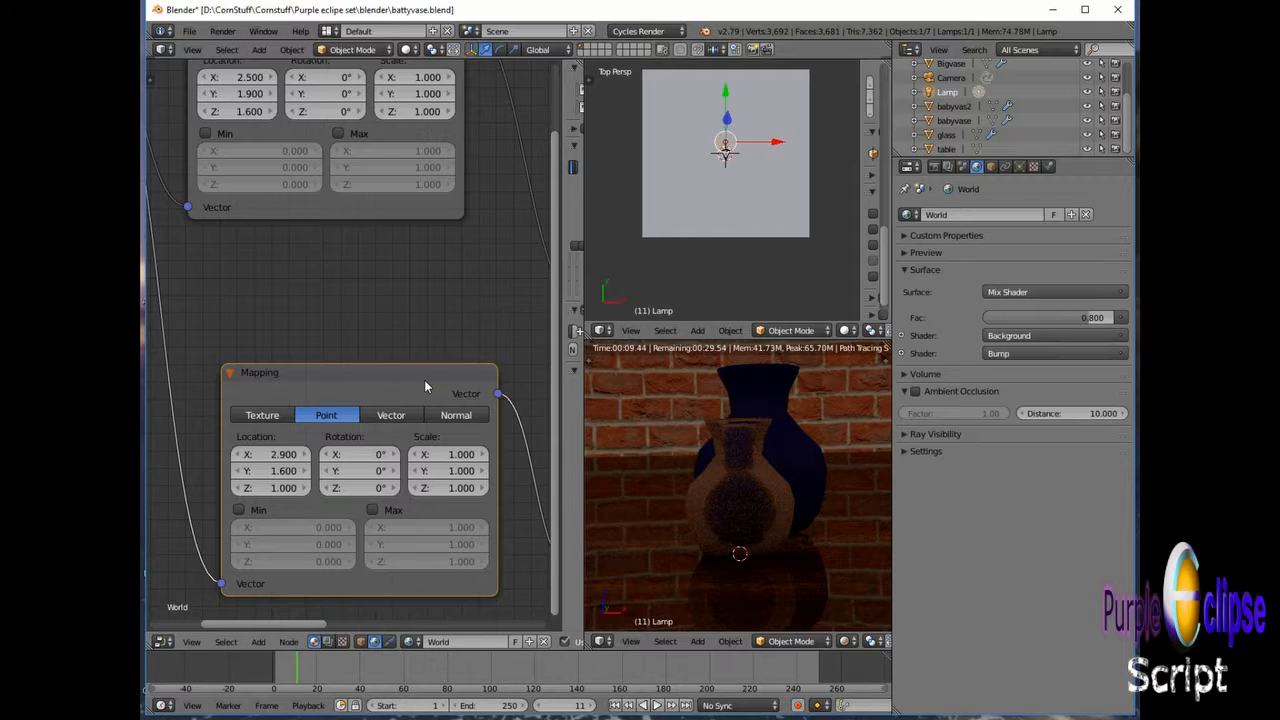
pyautogui.press('x')
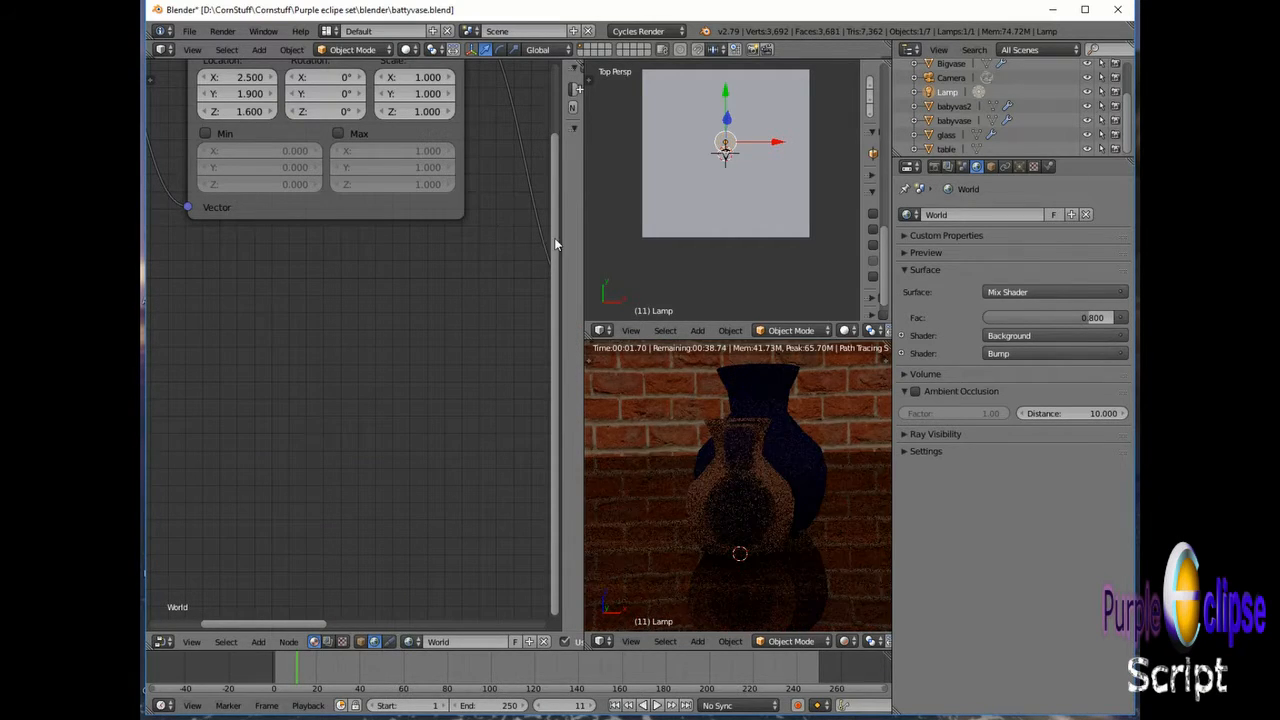
pyautogui.moveTo(556, 248); pyautogui.dragTo(562, 138)
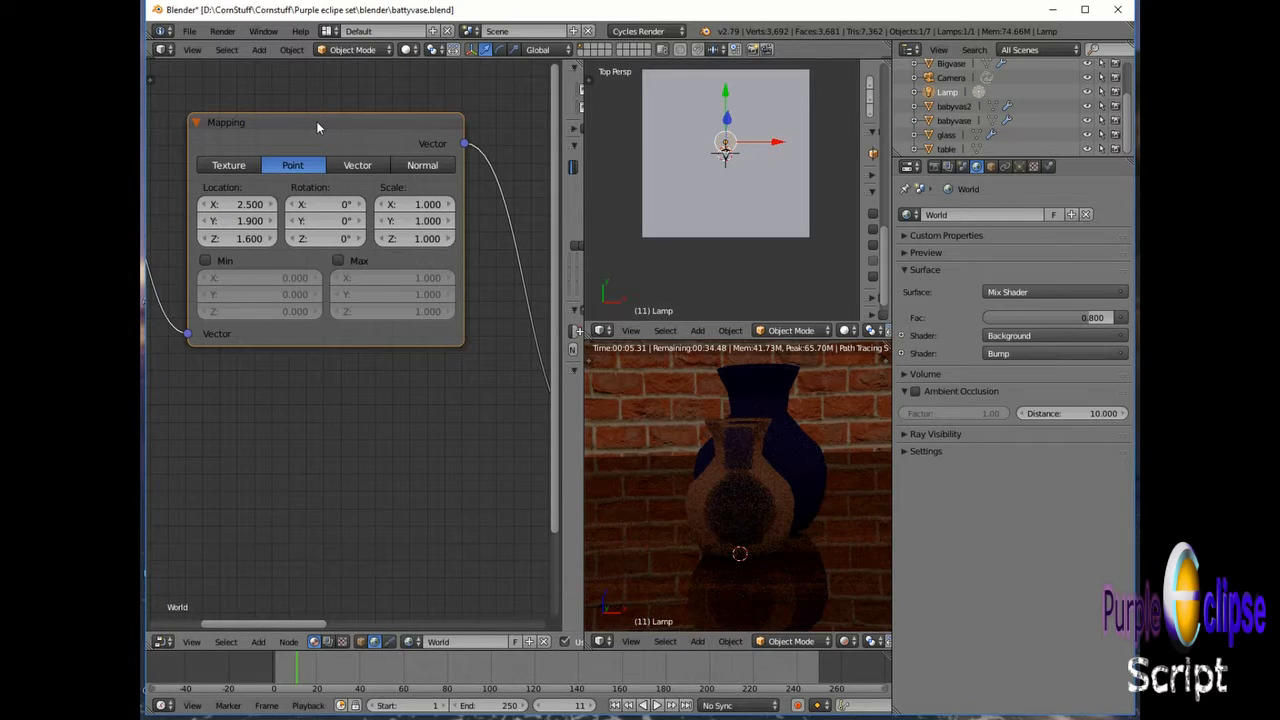
pyautogui.hotkey('shift', 'd')
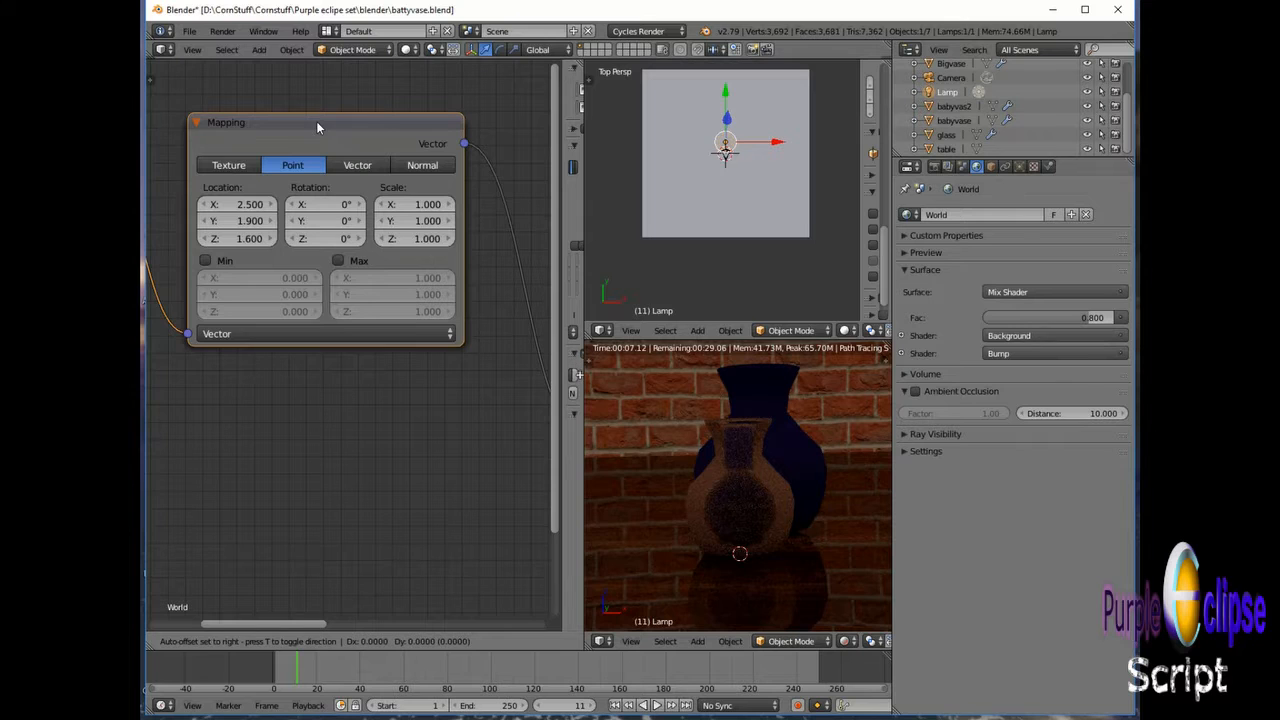
pyautogui.click(316, 414)
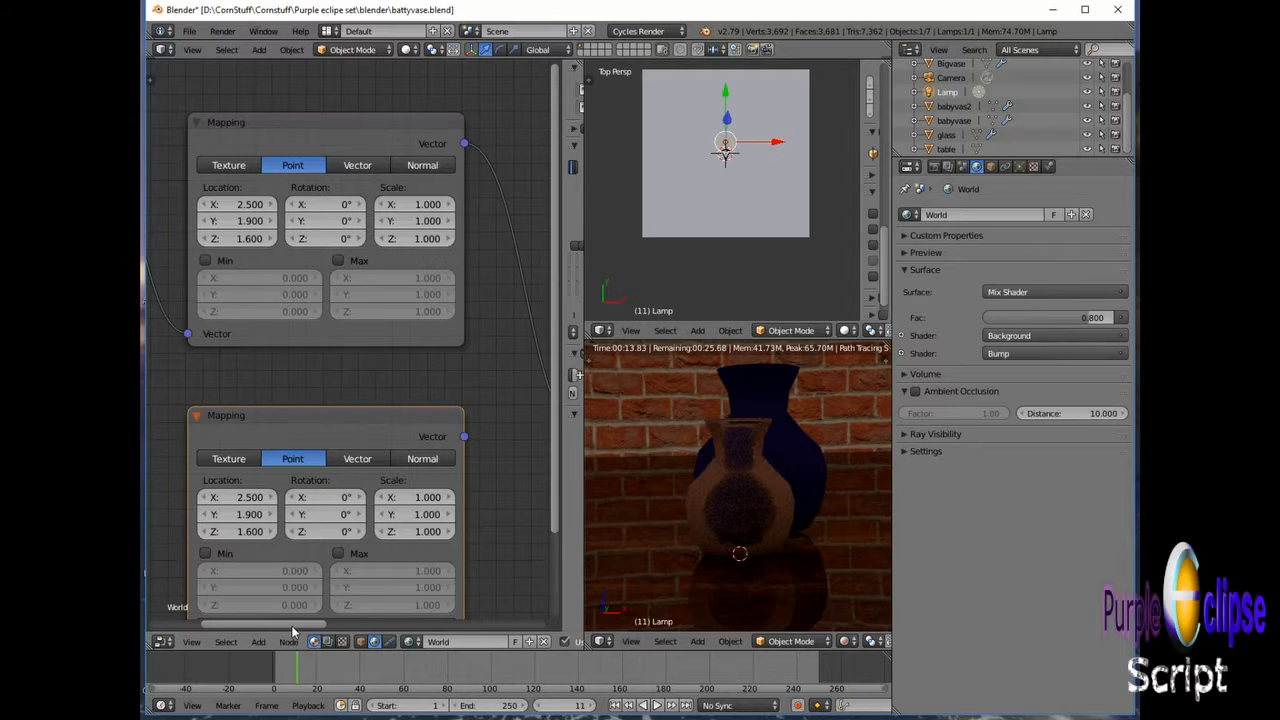
# Step: Connect Texture Coordinate's Generated output to the duplicated Mapping node, and that node's Vector output to the Non-Color Data Image Texture
pyautogui.moveTo(291, 625); pyautogui.dragTo(238, 623)
pyautogui.moveTo(291, 182); pyautogui.dragTo(363, 624)
pyautogui.scroll(-1, 334, 540)
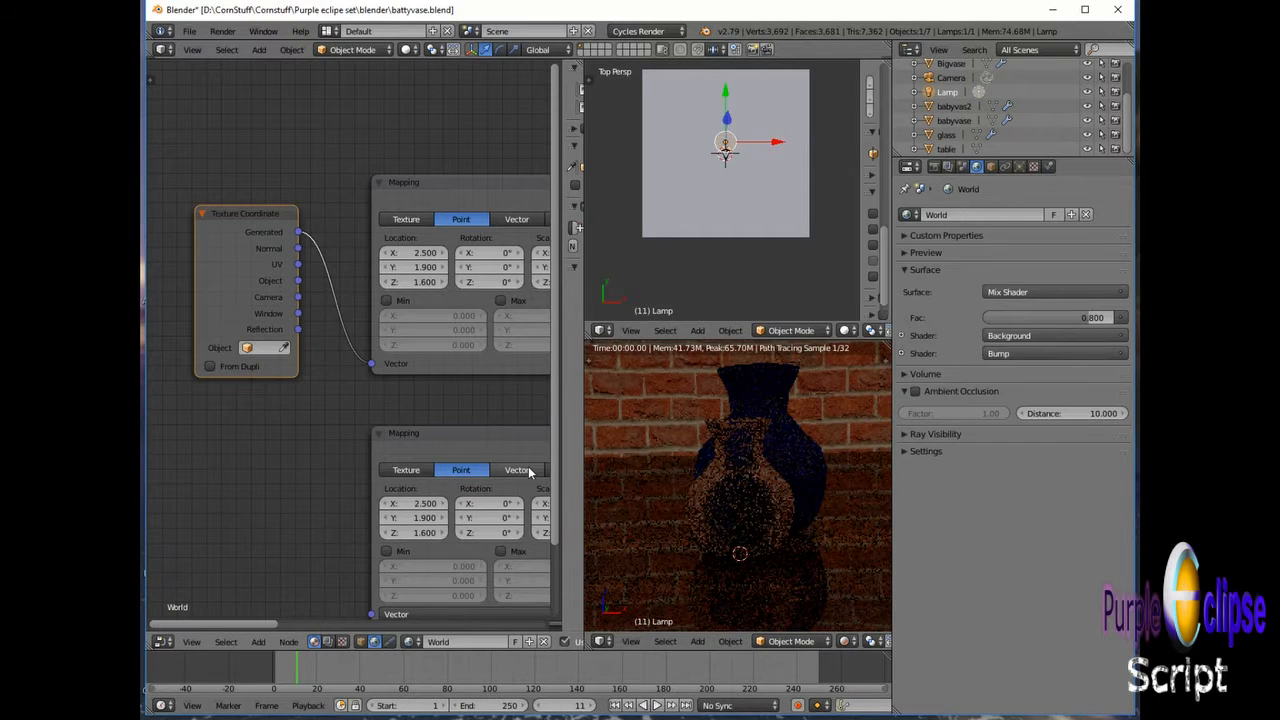
pyautogui.moveTo(554, 461); pyautogui.dragTo(554, 506)
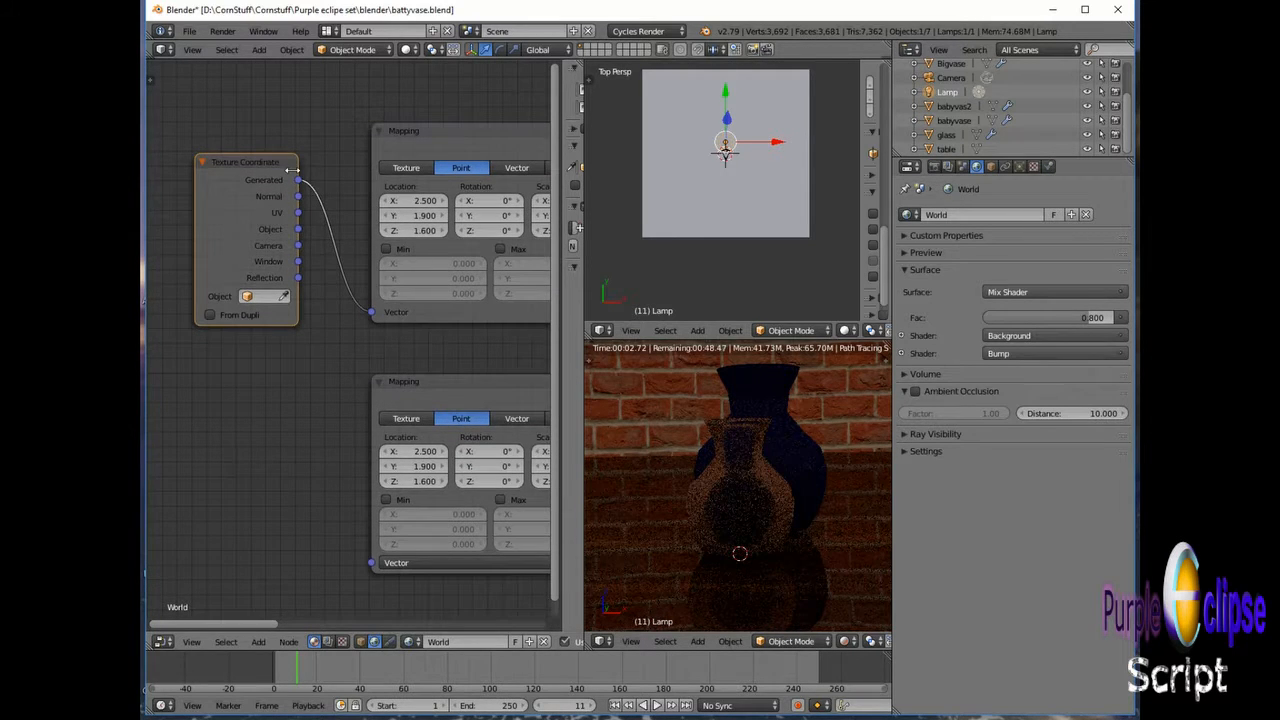
pyautogui.moveTo(298, 180); pyautogui.dragTo(371, 563)
pyautogui.moveTo(255, 625); pyautogui.dragTo(345, 623)
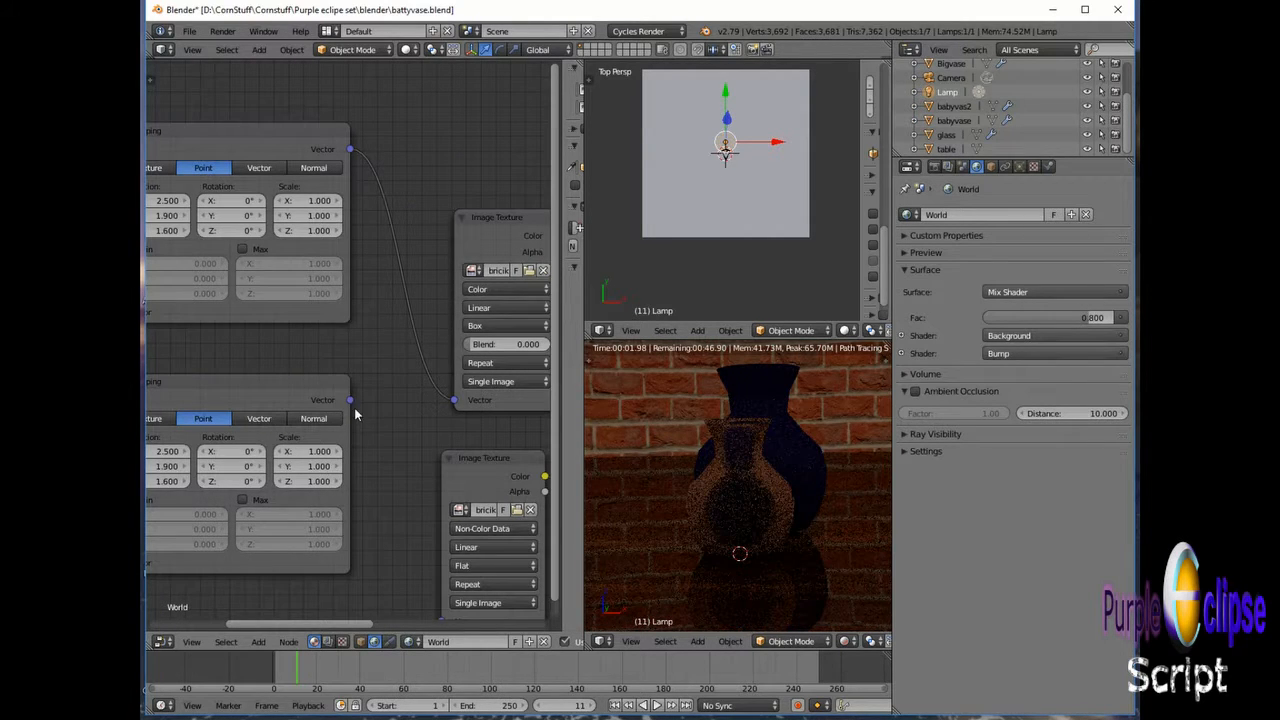
pyautogui.moveTo(349, 400); pyautogui.dragTo(352, 355, button='middle')
pyautogui.moveTo(350, 347); pyautogui.dragTo(437, 566)
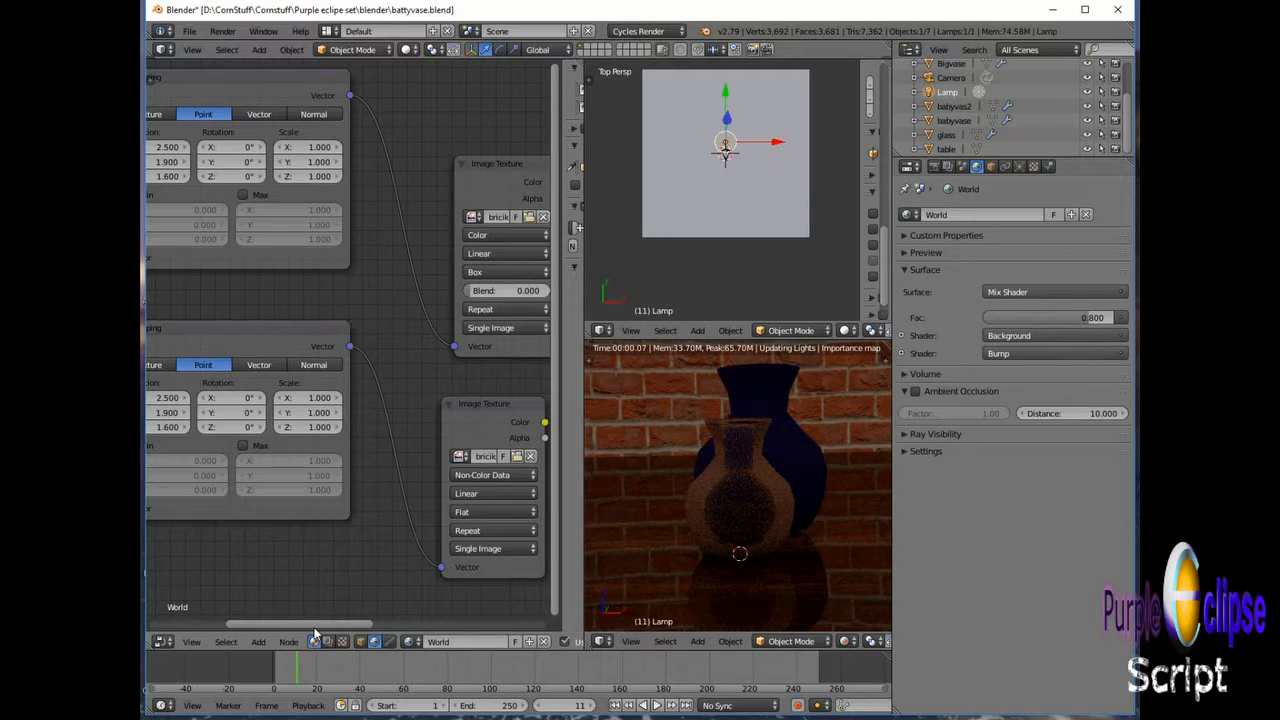
# Step: Review the World's Image Texture, Background and Bump nodes and save the file
pyautogui.moveTo(313, 628); pyautogui.dragTo(412, 622)
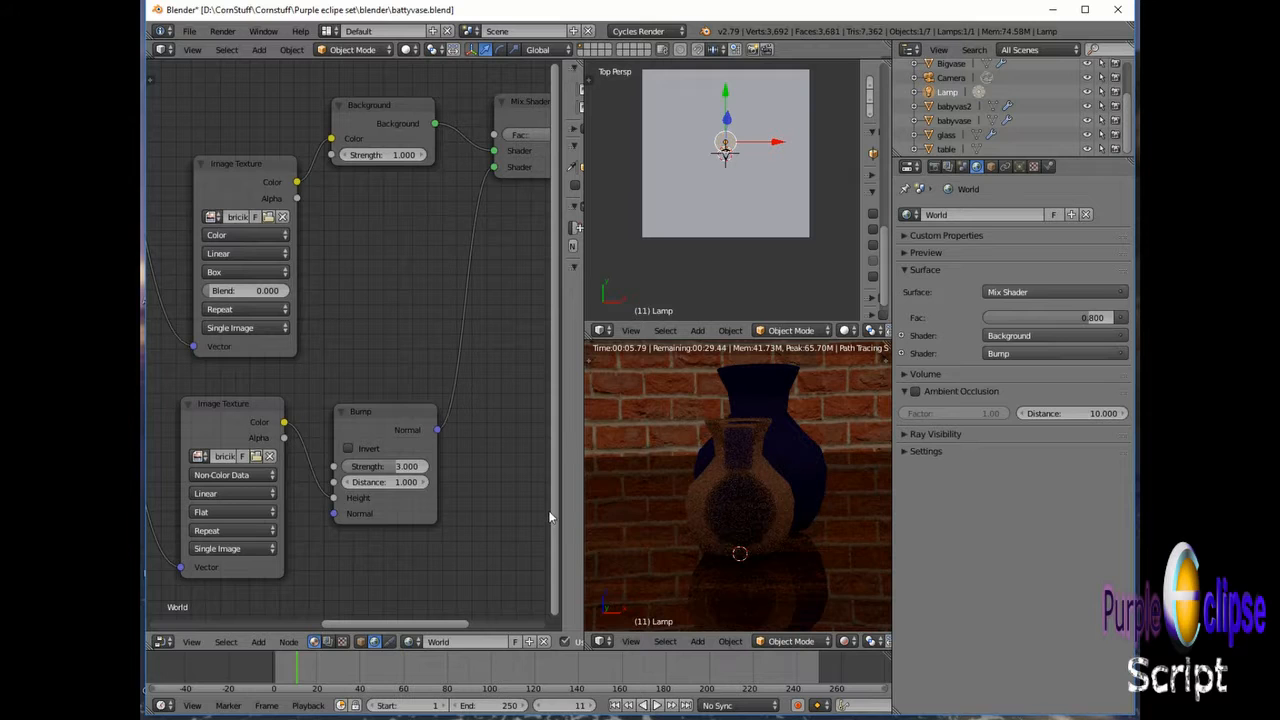
pyautogui.moveTo(553, 413); pyautogui.dragTo(556, 346)
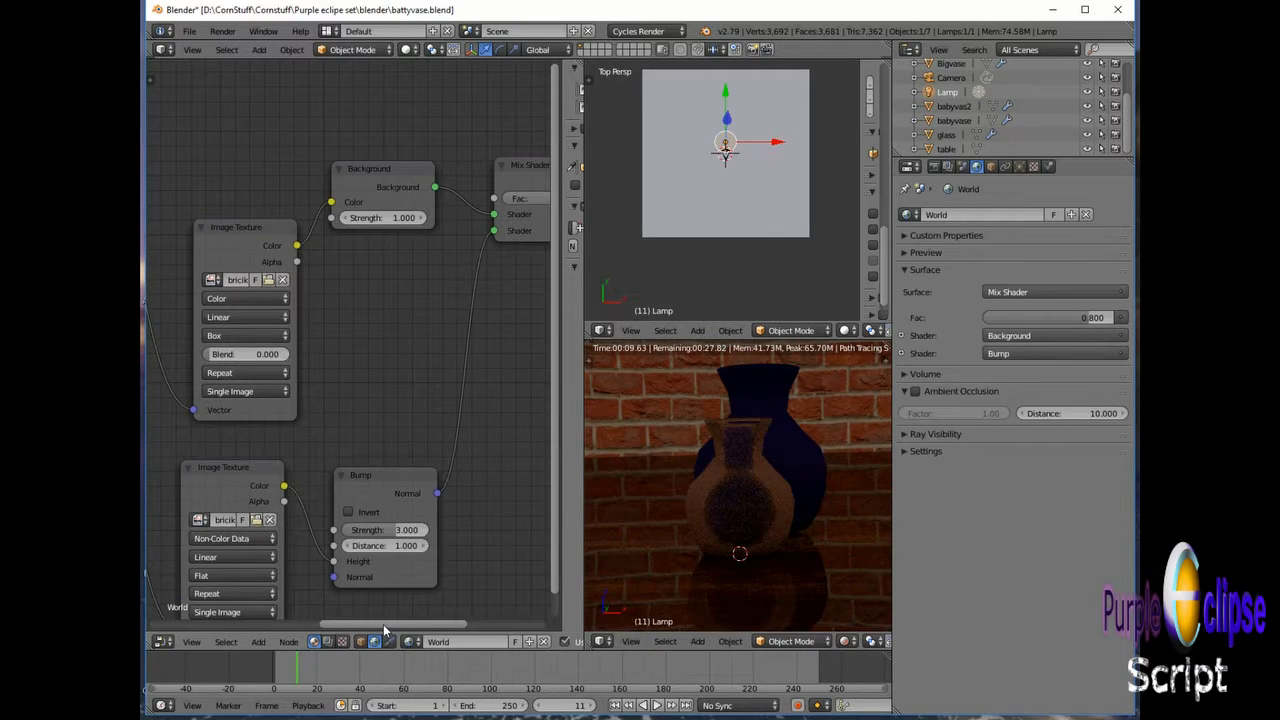
pyautogui.moveTo(384, 630)
pyautogui.mouseDown()
pyautogui.moveTo(470, 622)
pyautogui.moveTo(368, 624)
pyautogui.mouseUp()
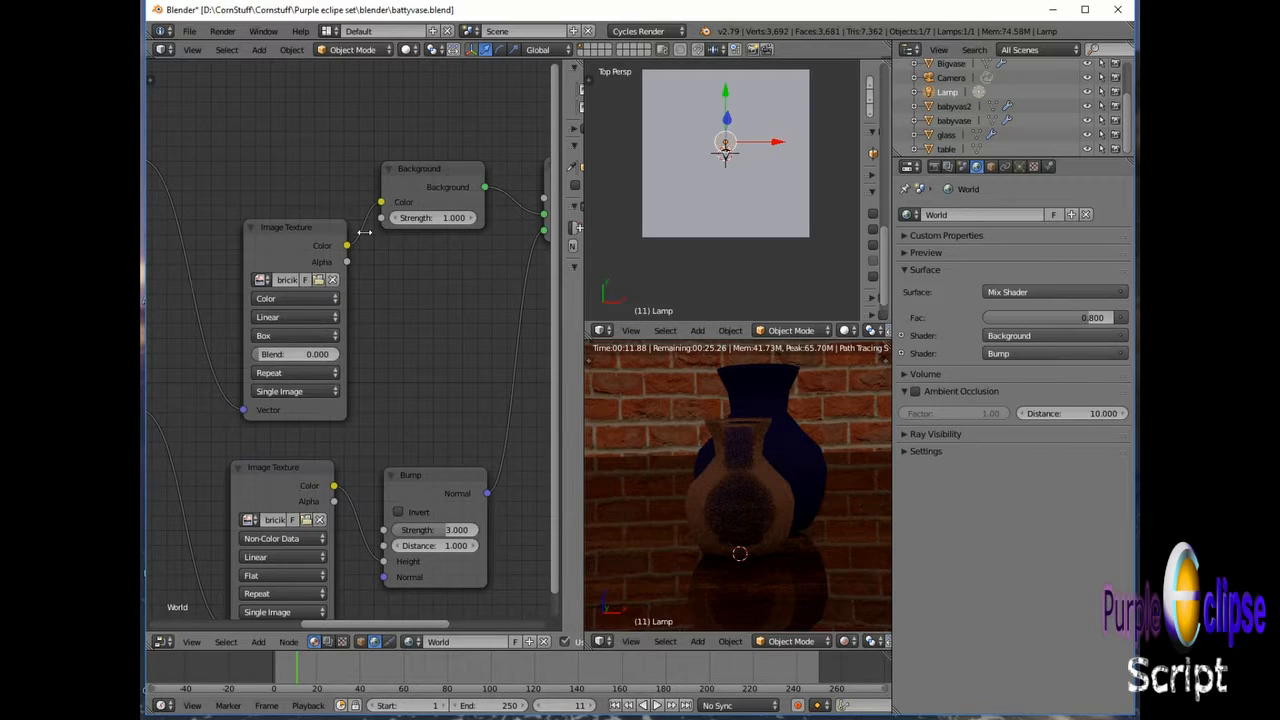
pyautogui.click(189, 31)
pyautogui.click(216, 141)
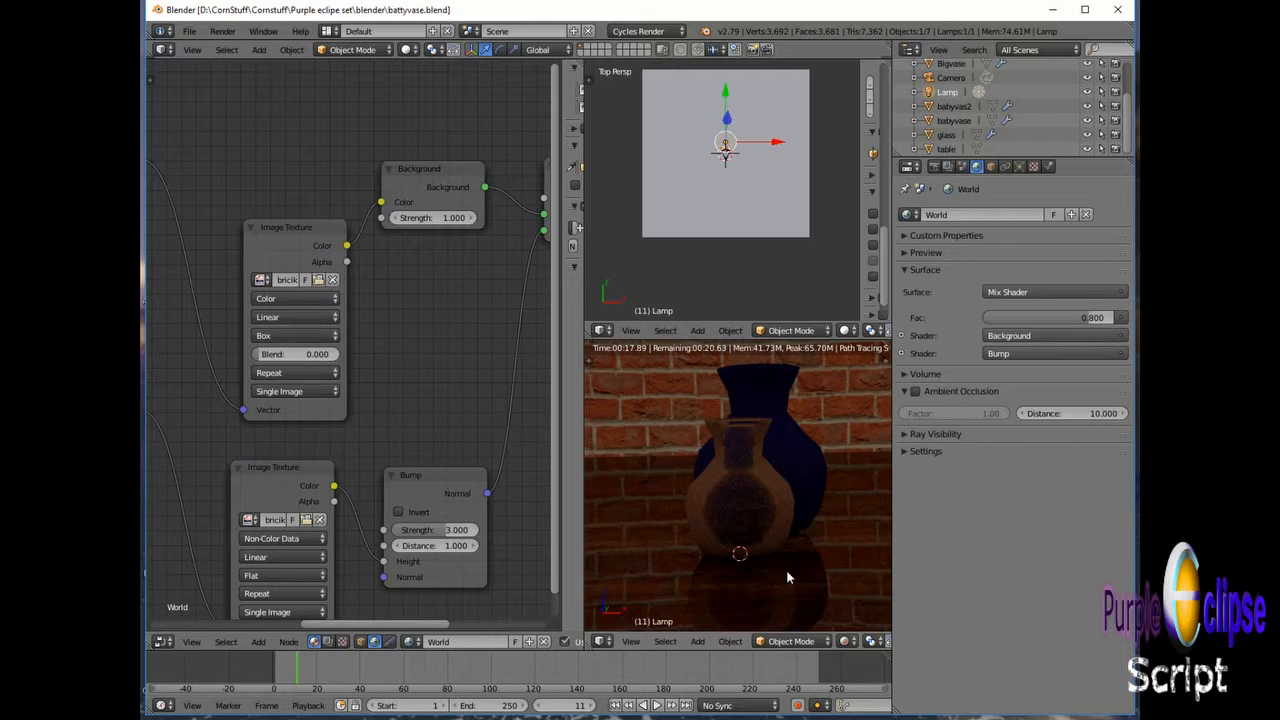
# Step: Check the brick wall in the render near and far, and set the lamp's size to 20
pyautogui.scroll(-2, 786, 572)
pyautogui.scroll(-3, 788, 576)
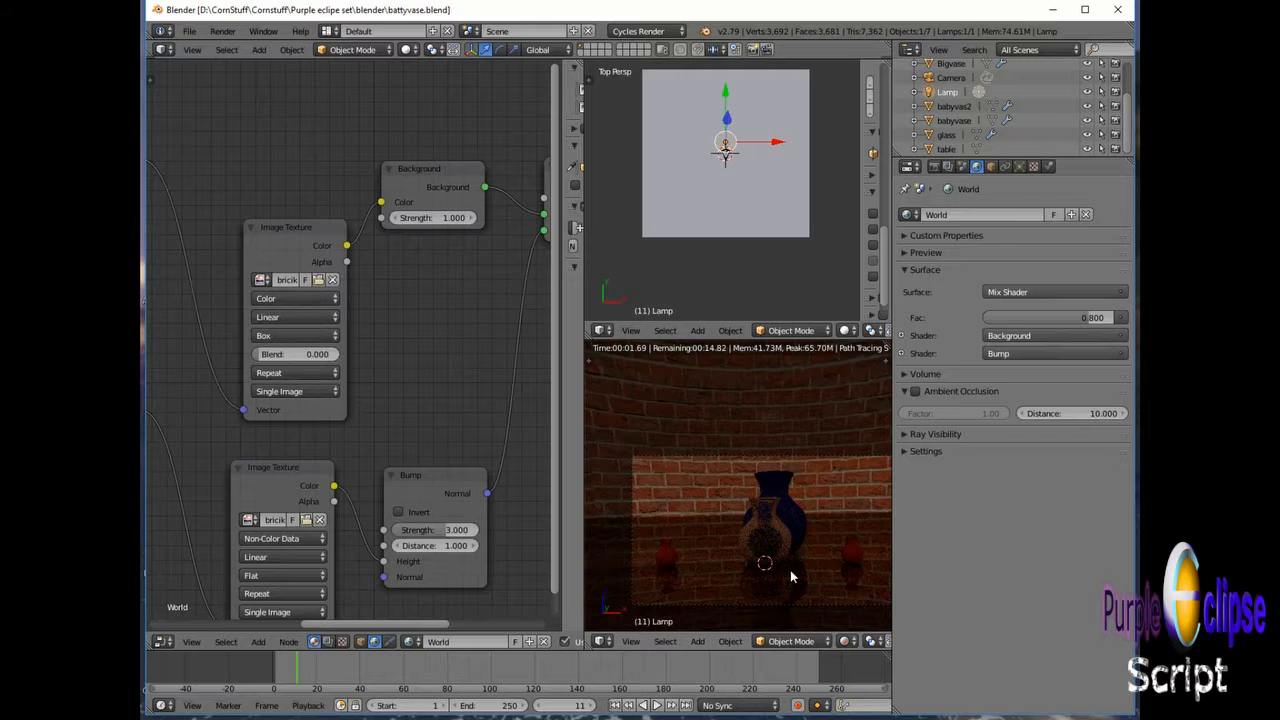
pyautogui.scroll(5, 790, 572)
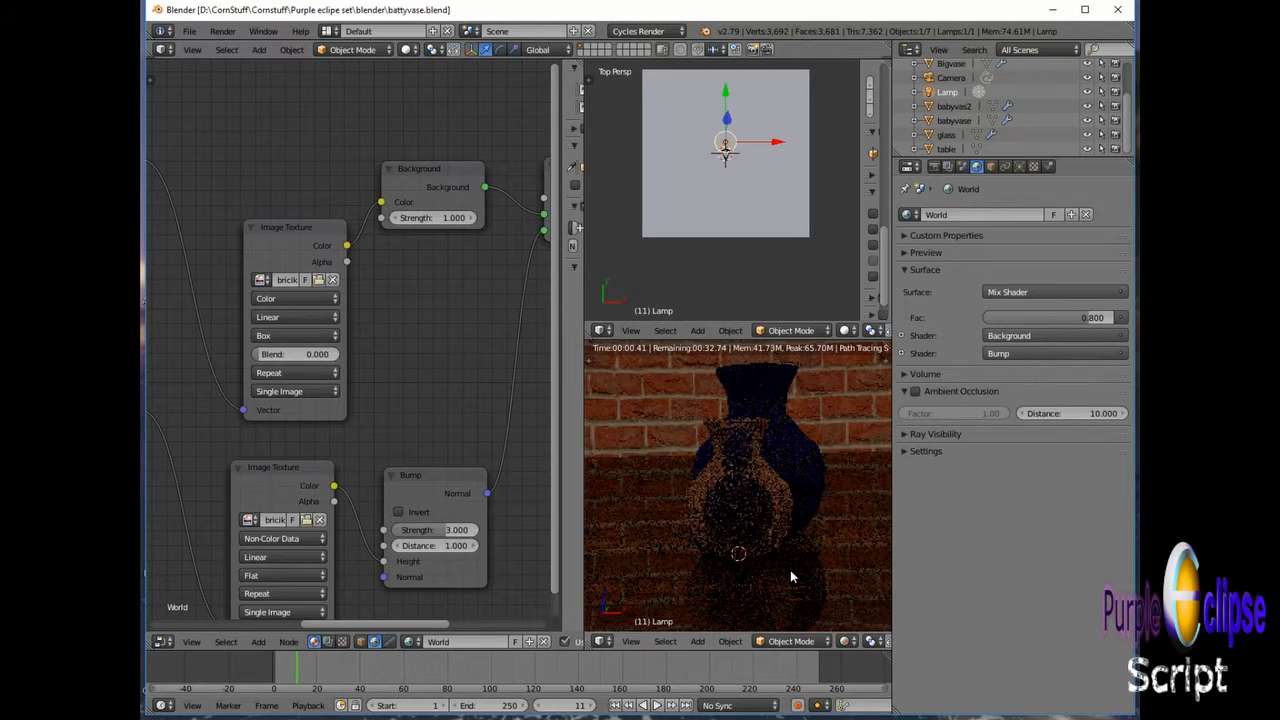
pyautogui.scroll(-2, 790, 575)
pyautogui.scroll(-1, 790, 577)
pyautogui.scroll(-1, 790, 577)
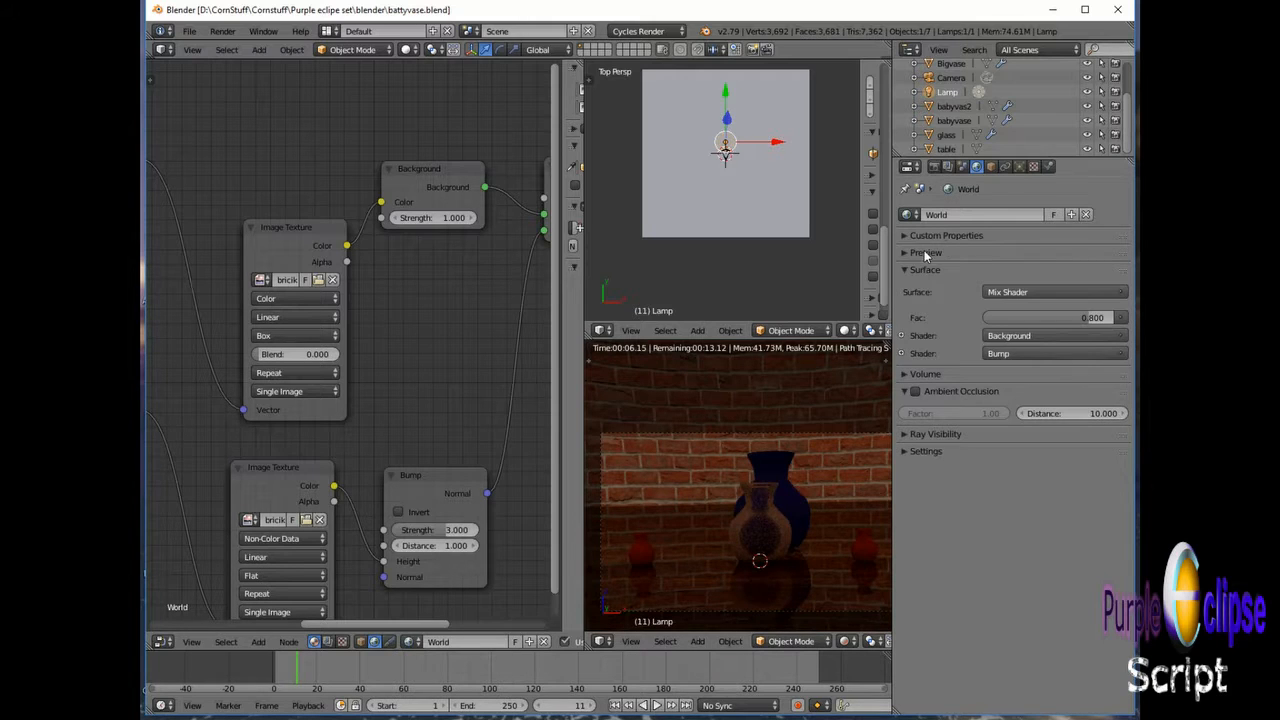
pyautogui.click(1019, 167)
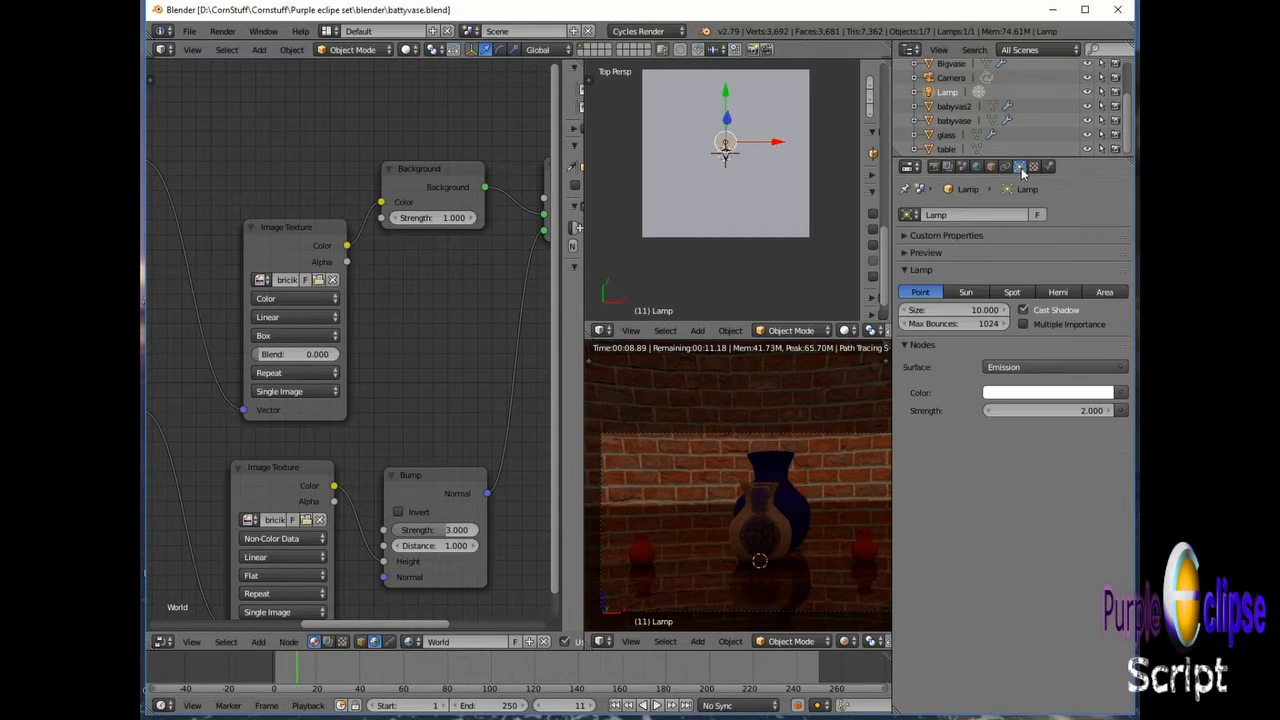
pyautogui.click(983, 310)
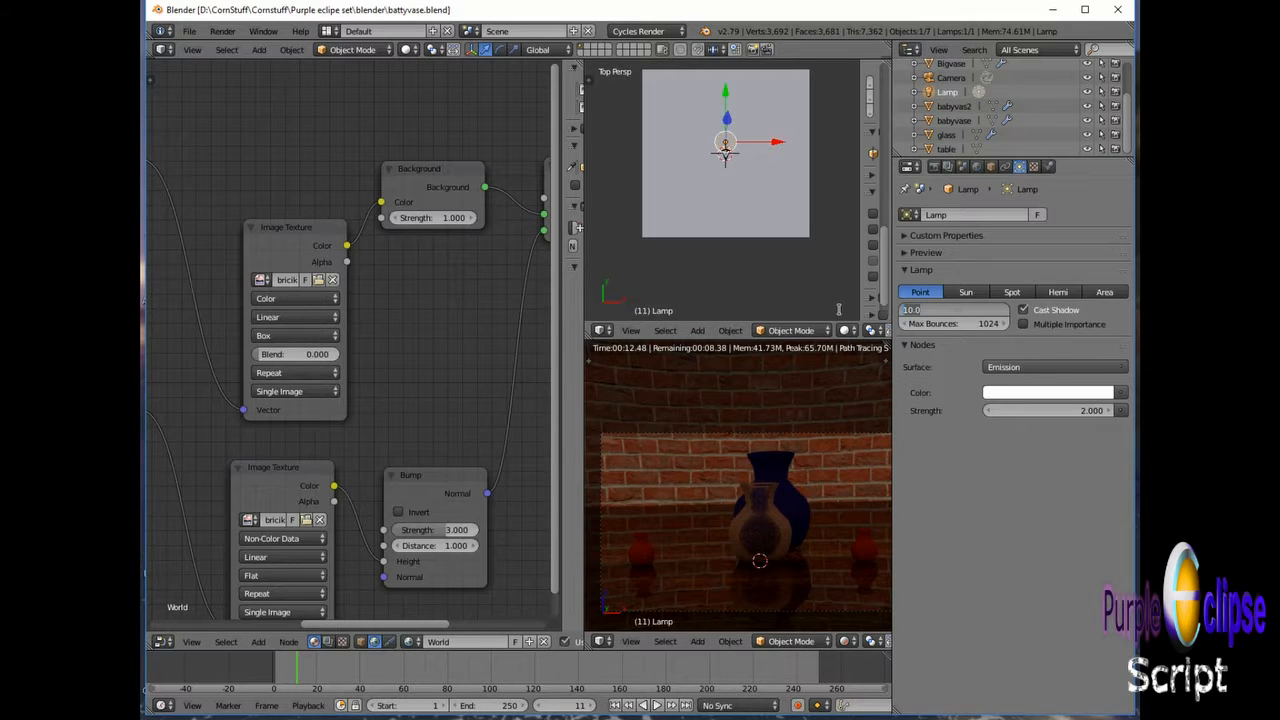
pyautogui.write('20')
pyautogui.press('Return')
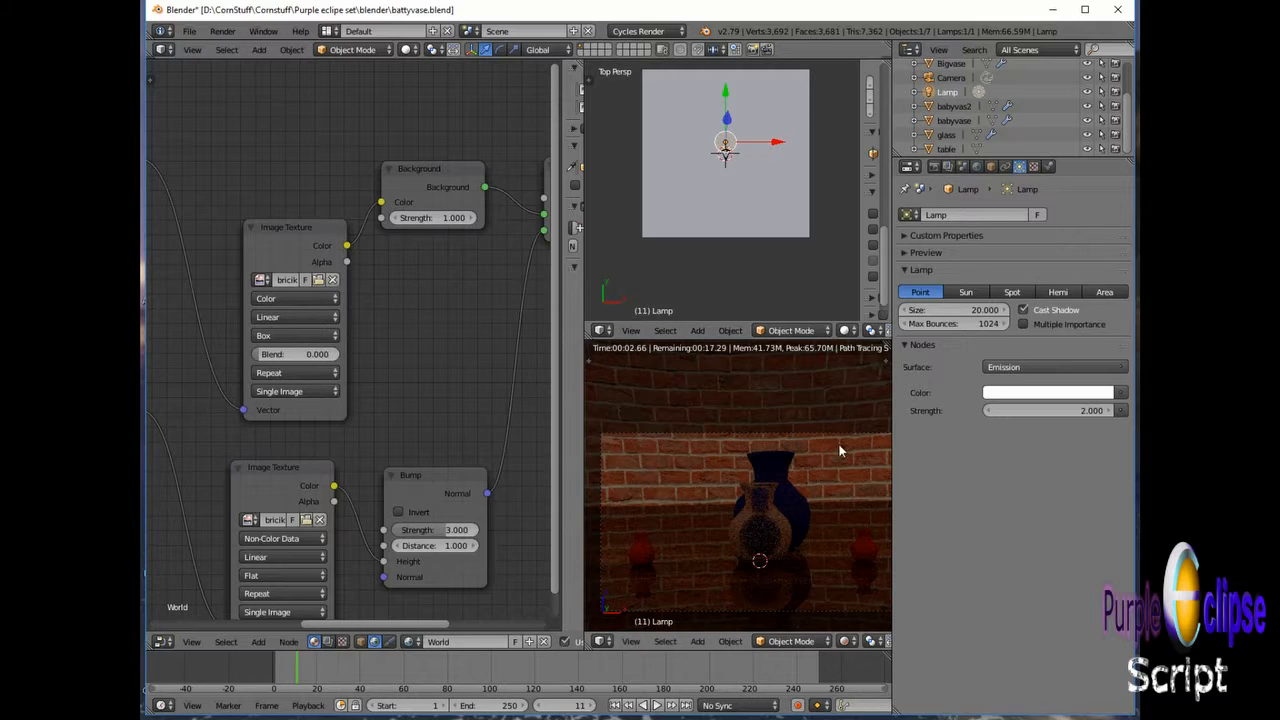
# Step: Try a lamp emission strength of 10, check the render, and raise it to 20
pyautogui.click(1090, 410)
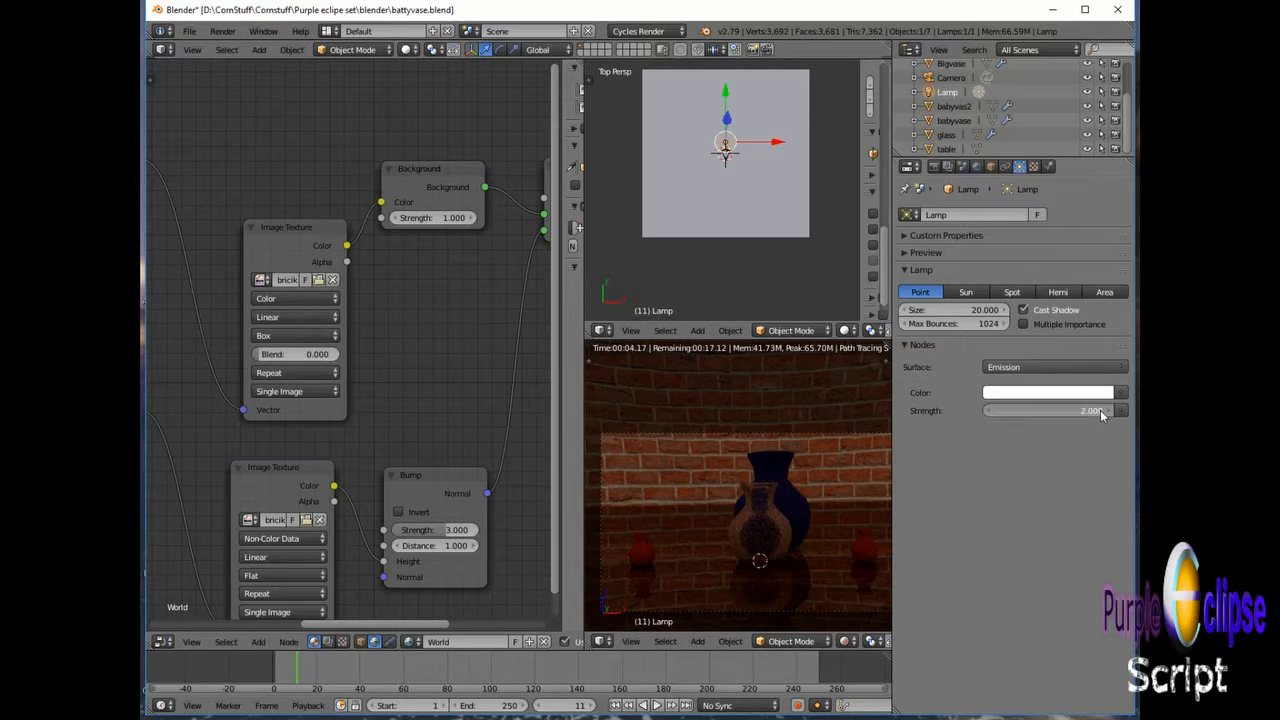
pyautogui.write('10')
pyautogui.press('Return')
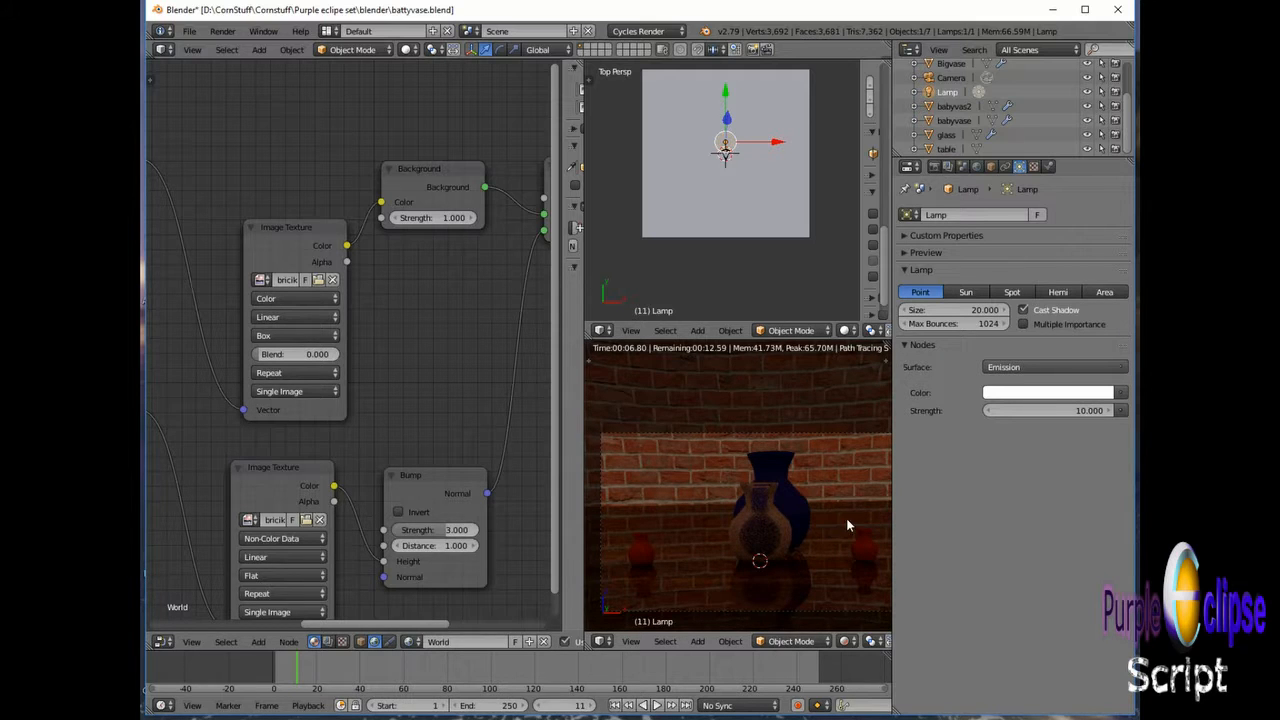
pyautogui.click(1068, 410)
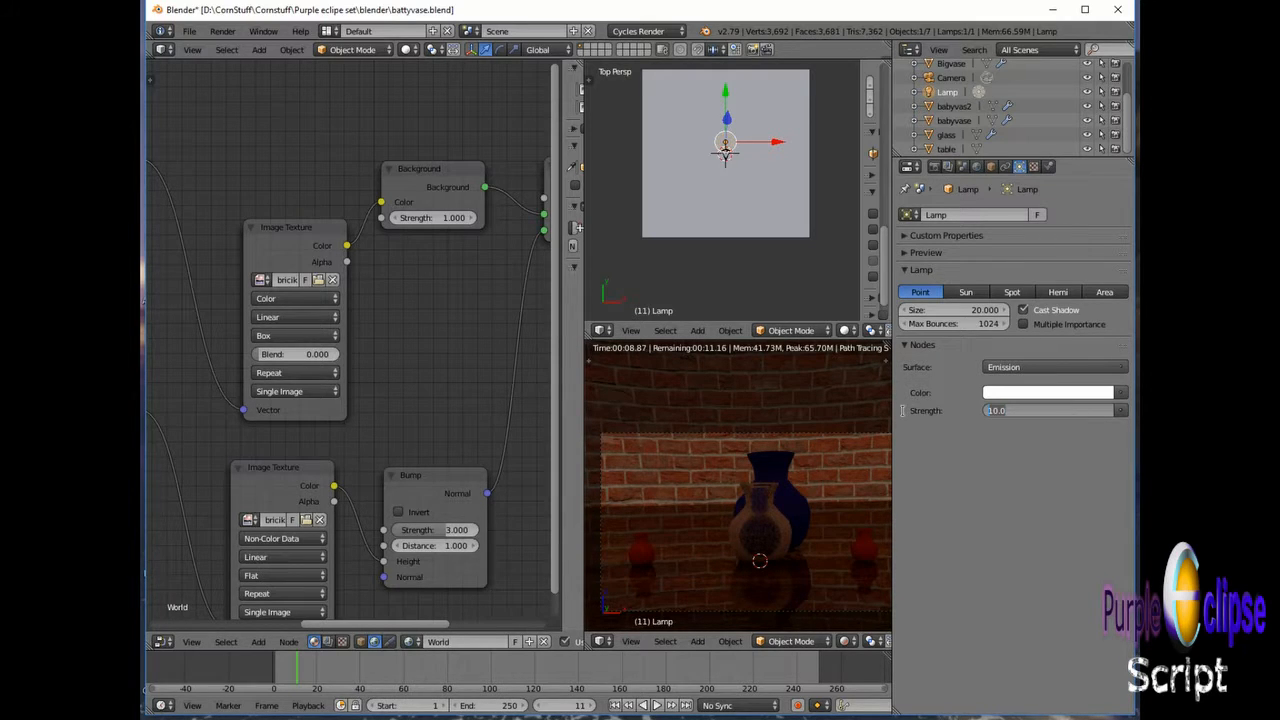
pyautogui.write('20')
pyautogui.press('Return')
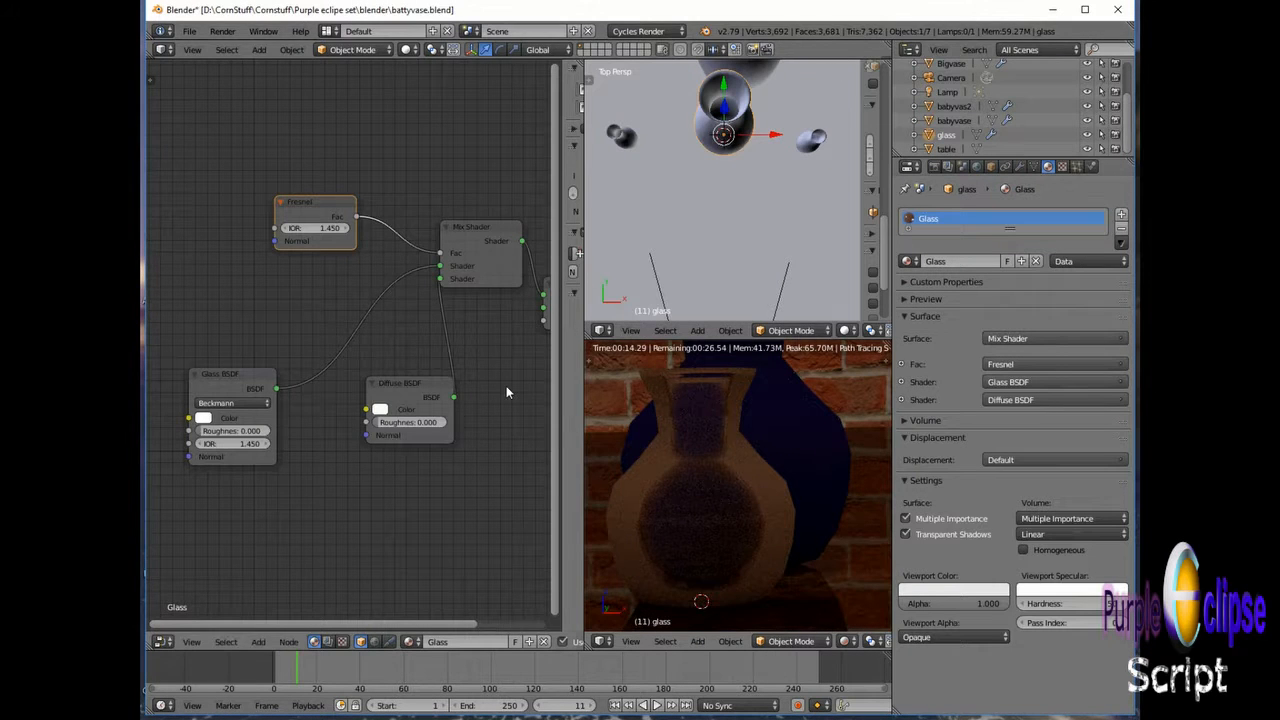
# Step: Try lowering the Glass BSDF node's IOR to 0 in the glass vase's material
pyautogui.click(200, 444)
pyautogui.click(200, 444)
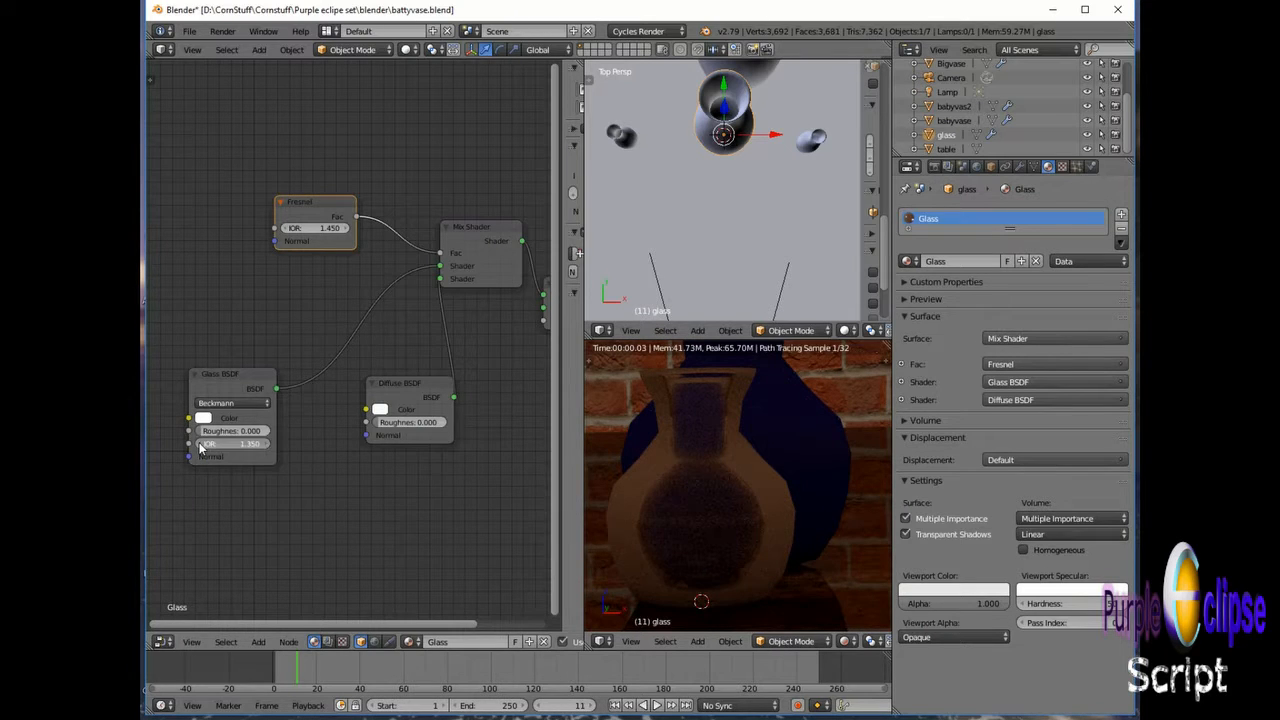
pyautogui.click(200, 444)
pyautogui.click(200, 444)
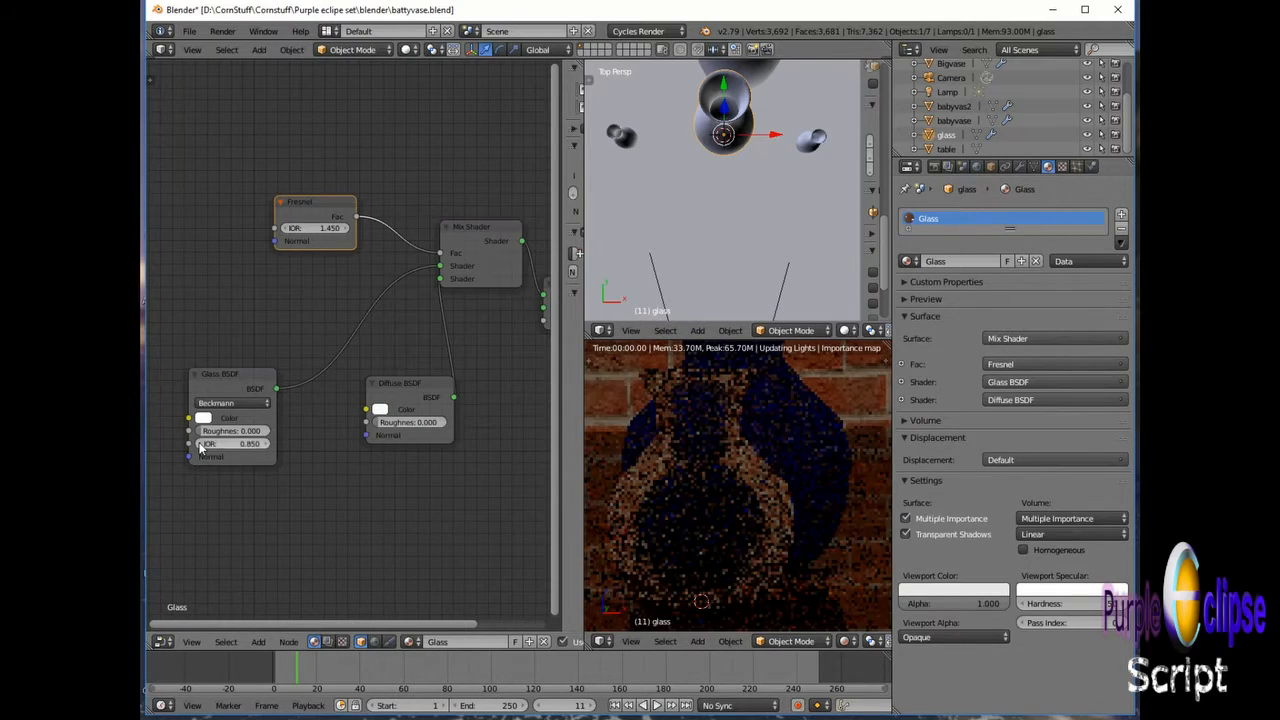
pyautogui.click(200, 444)
pyautogui.click(200, 444)
pyautogui.click(200, 444)
pyautogui.click(200, 444)
pyautogui.click(200, 444)
pyautogui.click(200, 444)
pyautogui.click(200, 444)
pyautogui.click(200, 444)
# Step: Raise the Glass BSDF node's IOR to 0.9 and bring it back down to 0.6
pyautogui.click(266, 446)
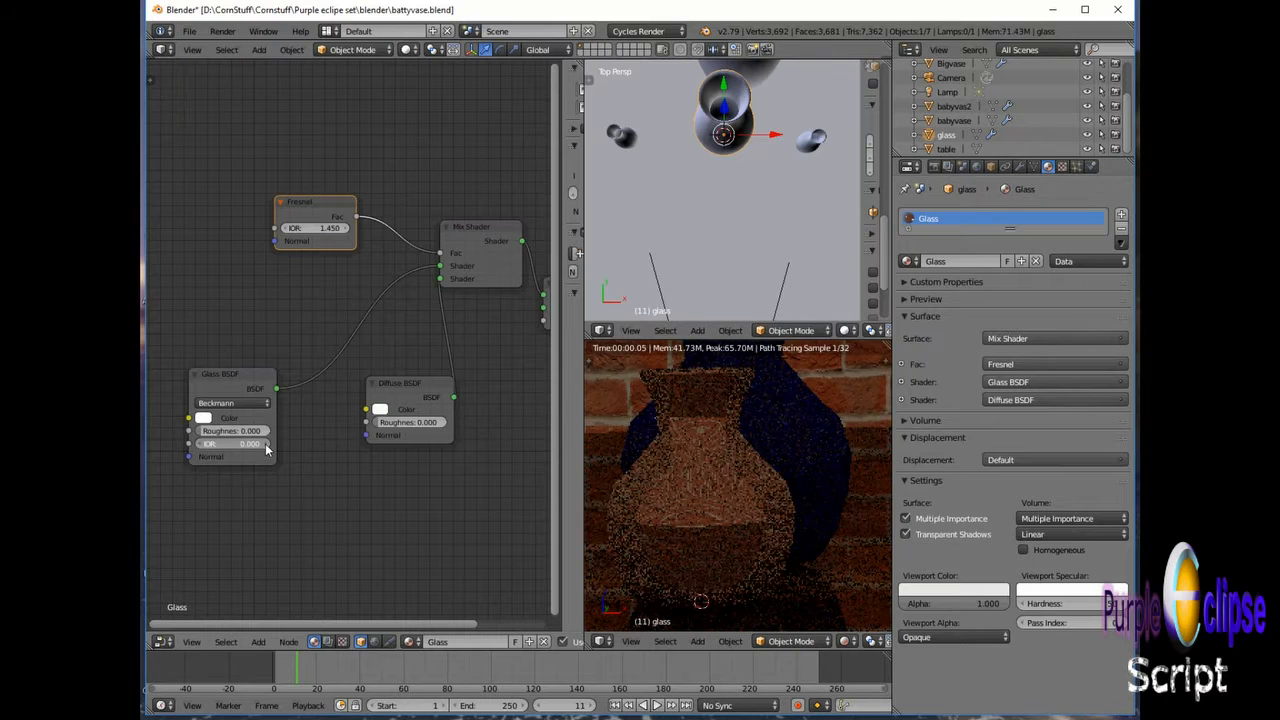
pyautogui.click(266, 446)
pyautogui.click(266, 446)
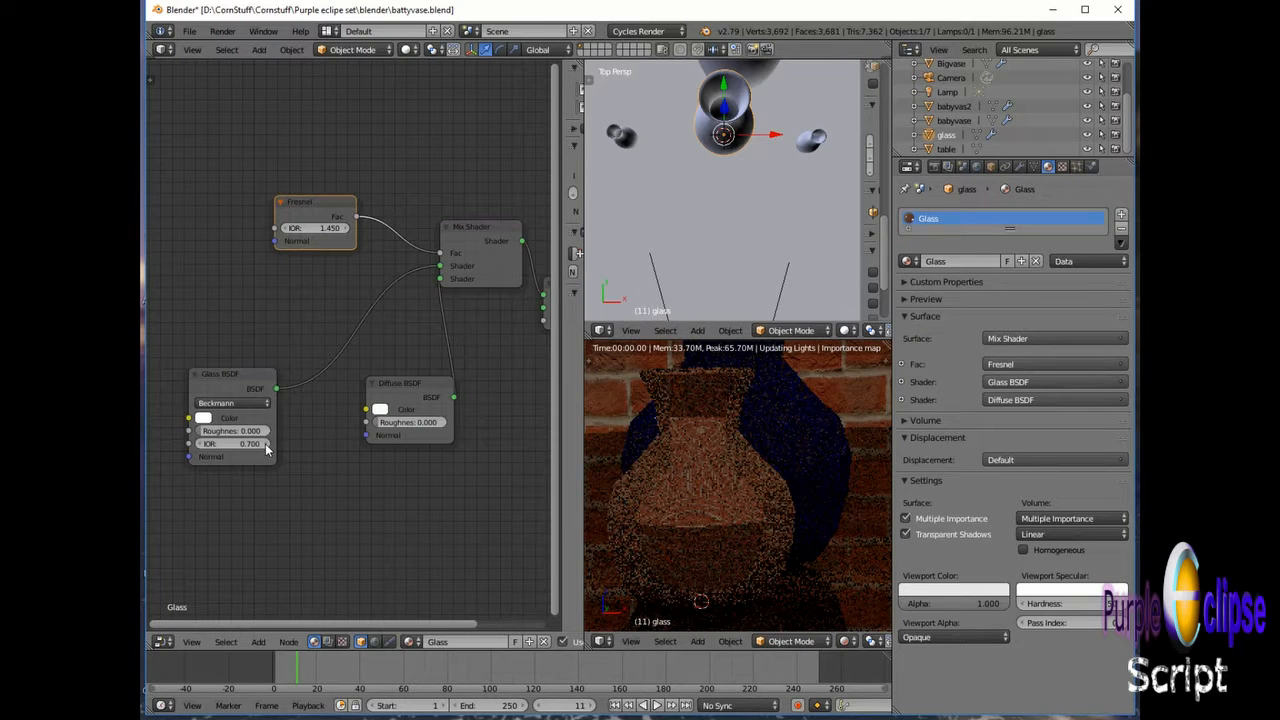
pyautogui.click(266, 446)
pyautogui.click(266, 446)
pyautogui.click(199, 444)
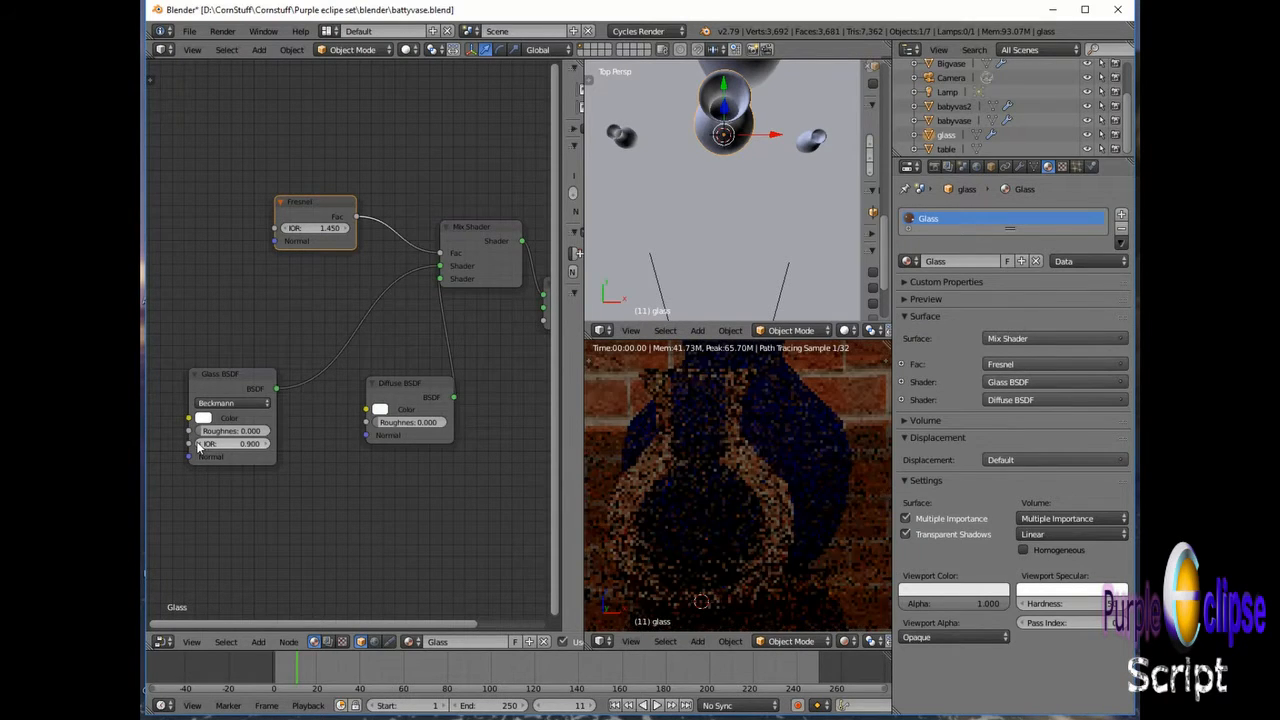
pyautogui.click(199, 444)
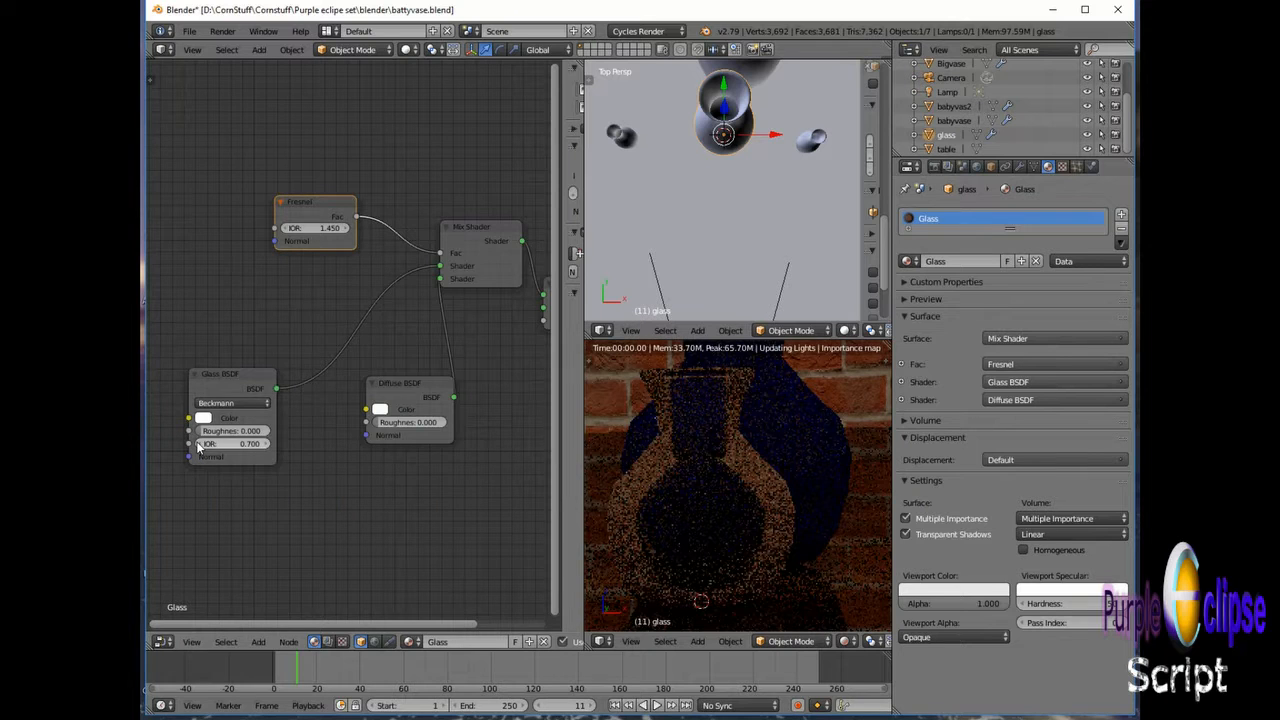
# Step: Set the Fresnel node's IOR to 1.05 in the Glass material
pyautogui.click(291, 233)
pyautogui.click(291, 233)
pyautogui.click(291, 233)
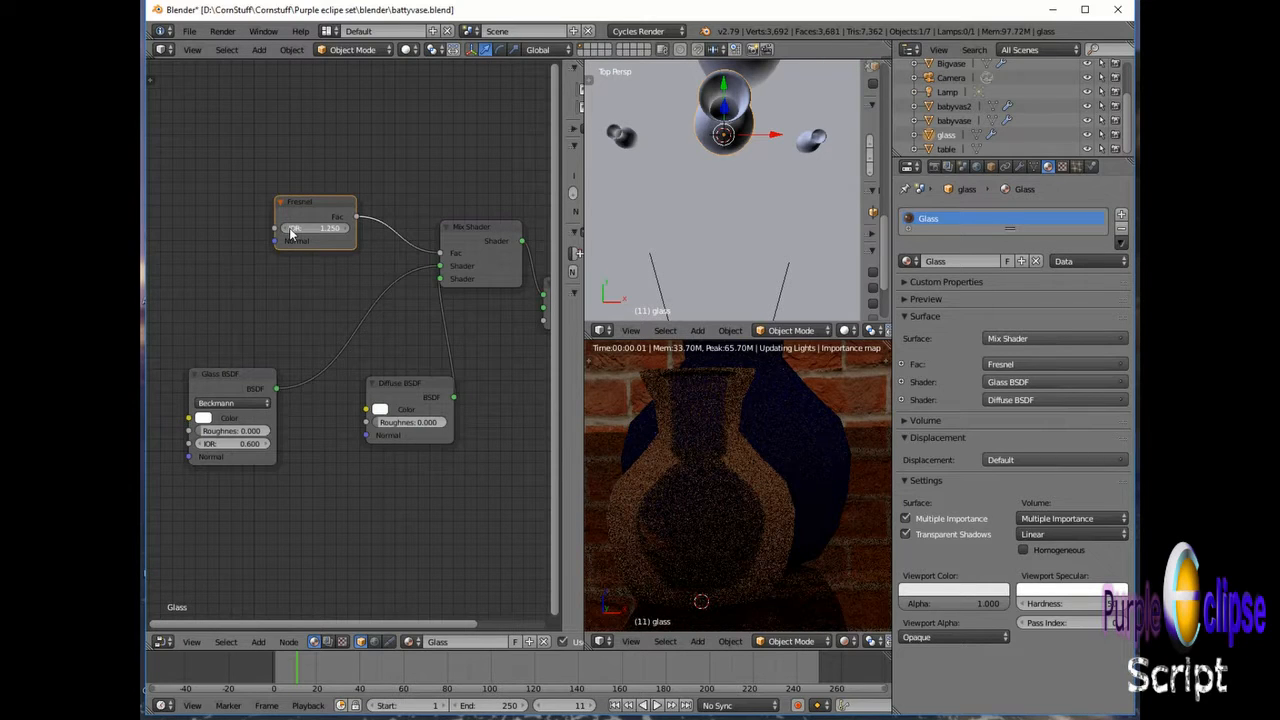
pyautogui.click(291, 233)
pyautogui.click(337, 228)
pyautogui.click(201, 244)
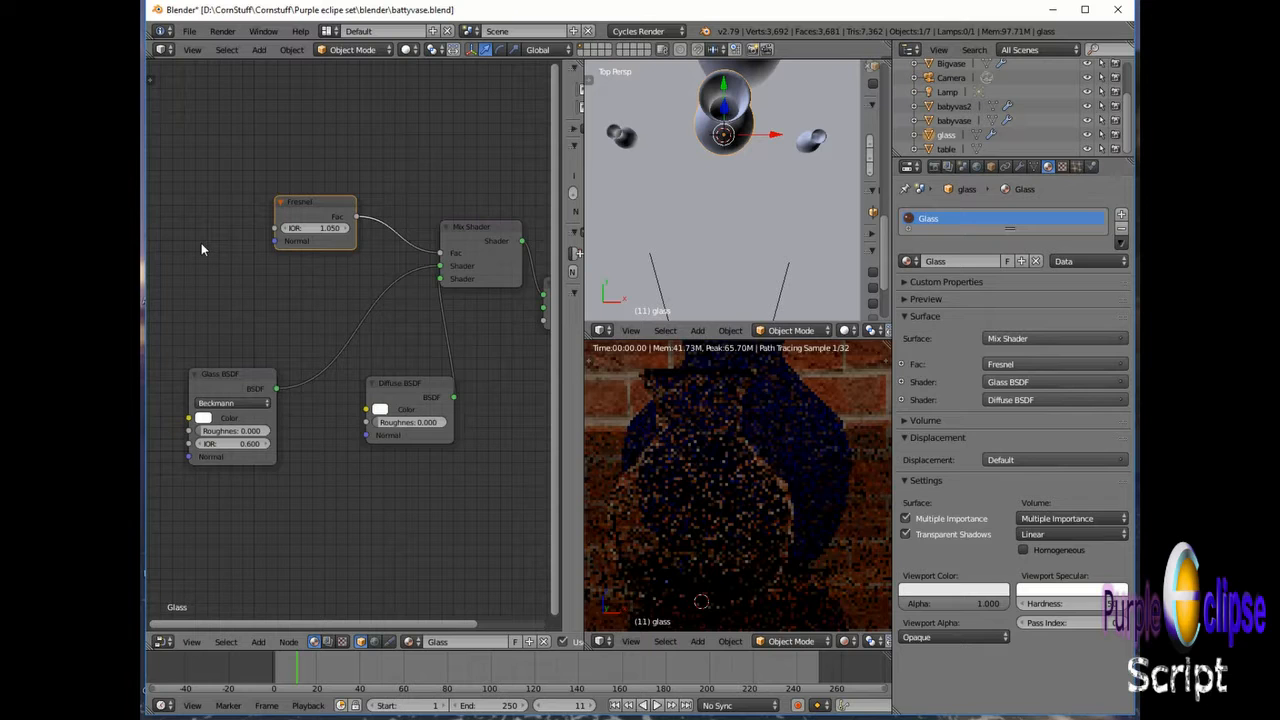
# Step: Set the Glass BSDF node's IOR to 0.7 and save the file
pyautogui.click(267, 447)
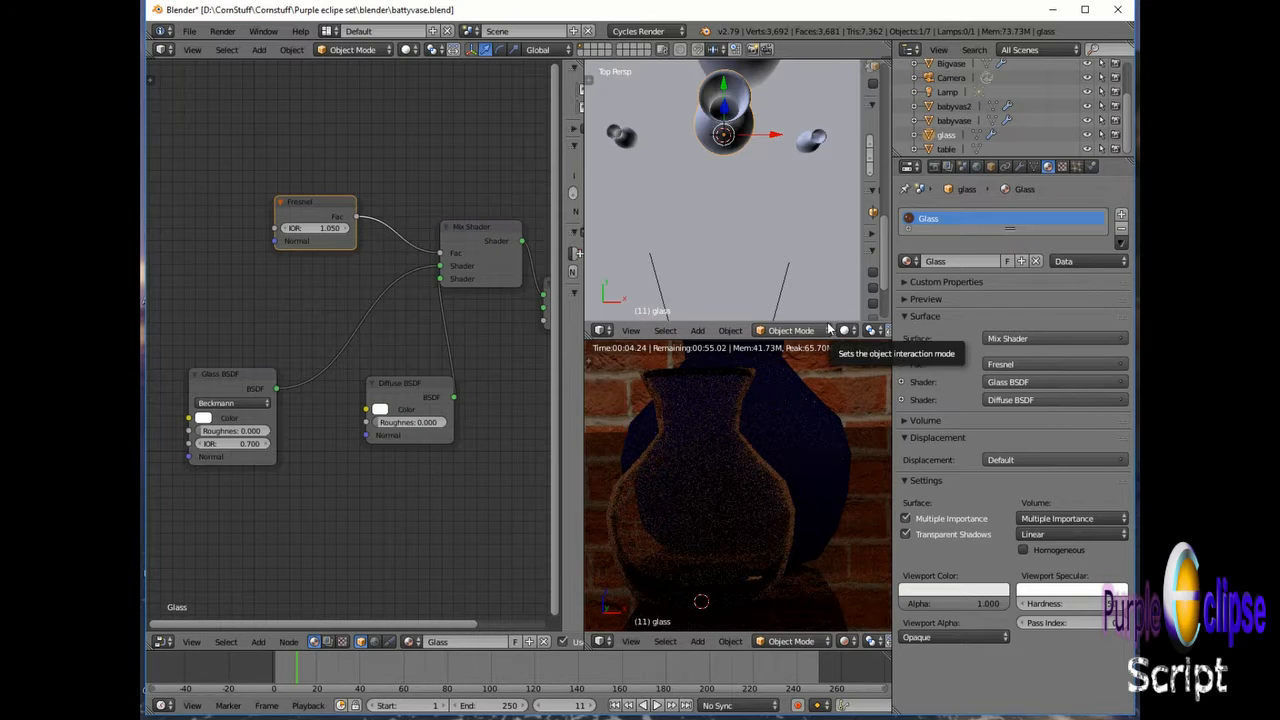
pyautogui.click(191, 33)
pyautogui.click(212, 141)
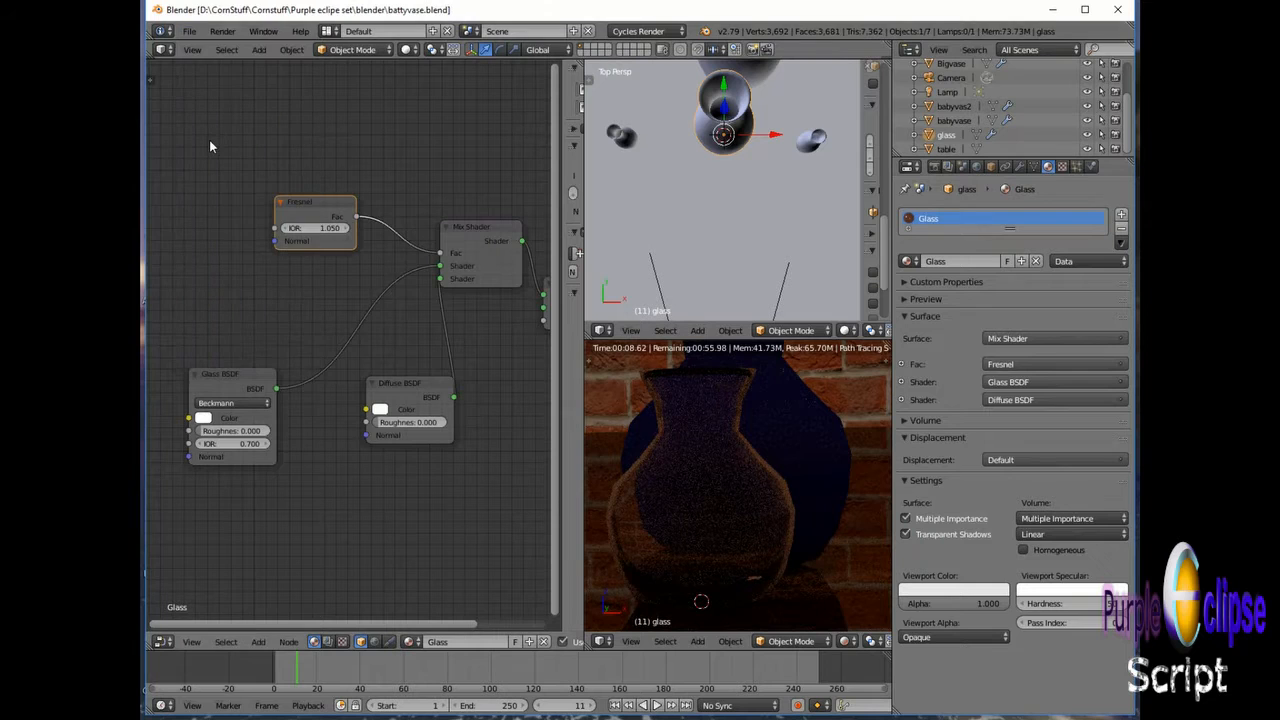